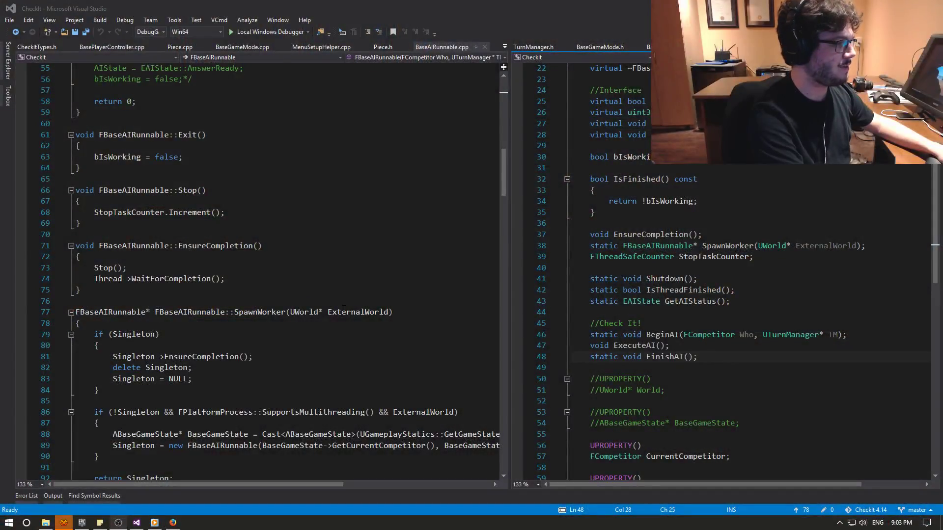
# Rebuild the out-of-date CheckIt project from BaseAIRunnable and launch it in the Unreal editor.
pyautogui.click(343, 312)
pyautogui.press('F5')
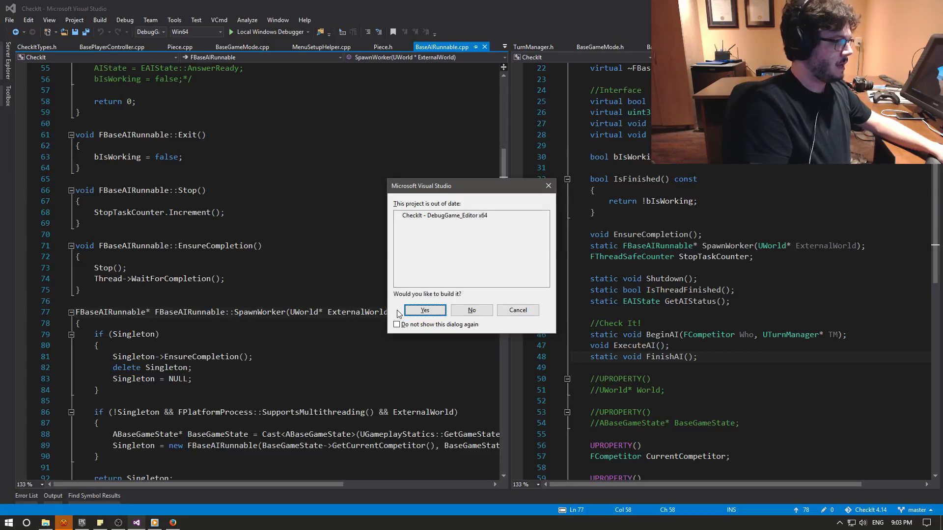
pyautogui.press('Return')
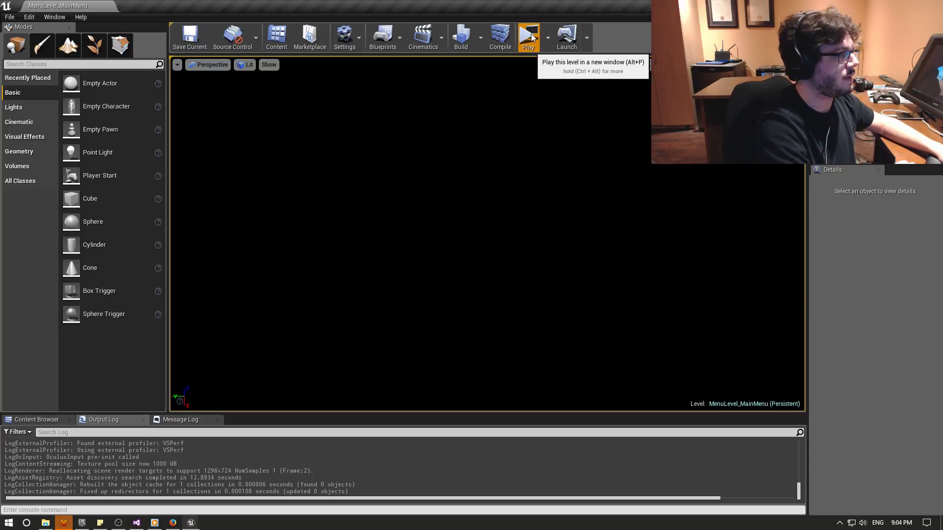
# Play-test a 1 v 1 match with both players on the local machine, advancing one pawn.
pyautogui.click(532, 38)
pyautogui.click(448, 280)
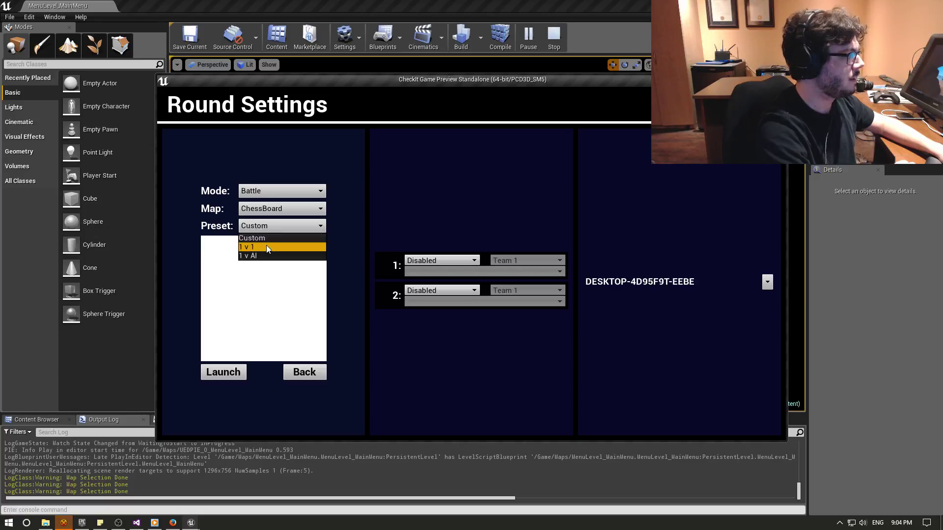
pyautogui.click(267, 246)
pyautogui.click(433, 272)
pyautogui.click(428, 282)
pyautogui.click(428, 303)
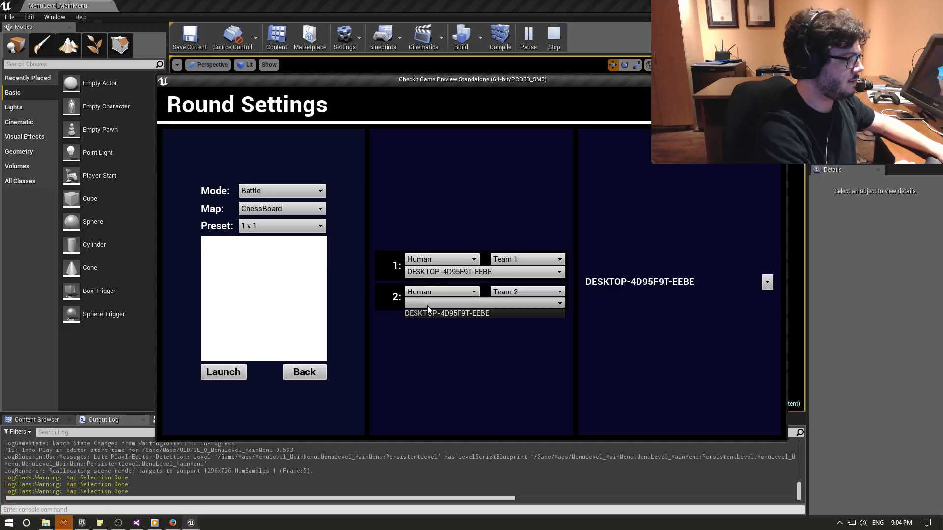
pyautogui.click(423, 315)
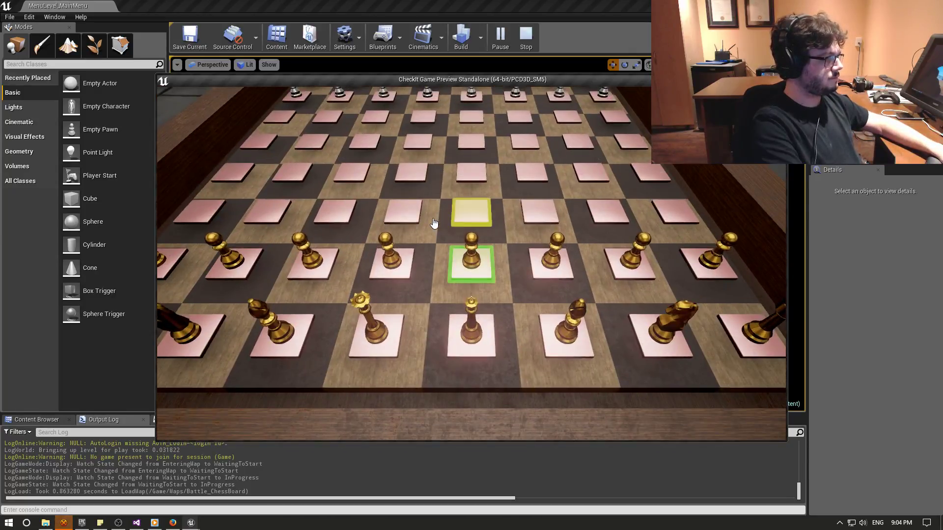
pyautogui.click(434, 223)
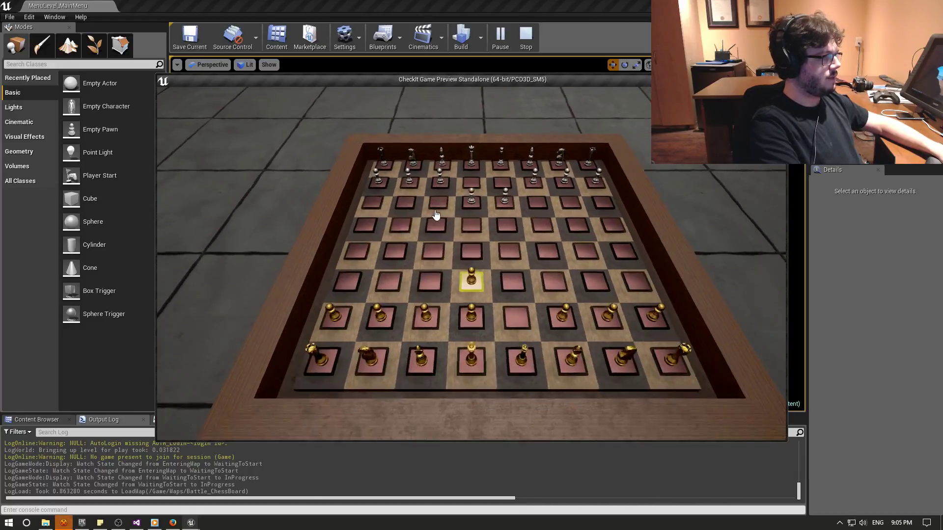
pyautogui.press('Escape')
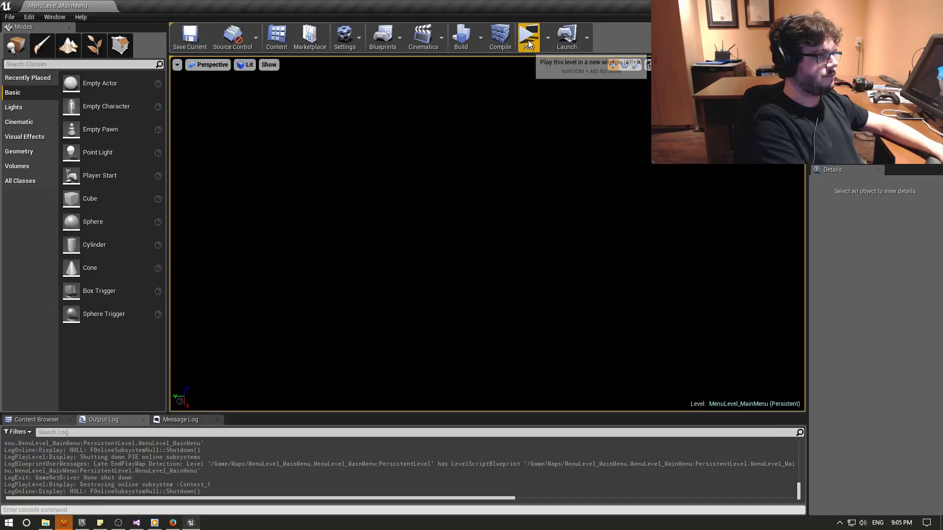
# Launch a 1 v 1 round with both local players, then return to Stop() in Visual Studio.
pyautogui.click(526, 35)
pyautogui.click(477, 272)
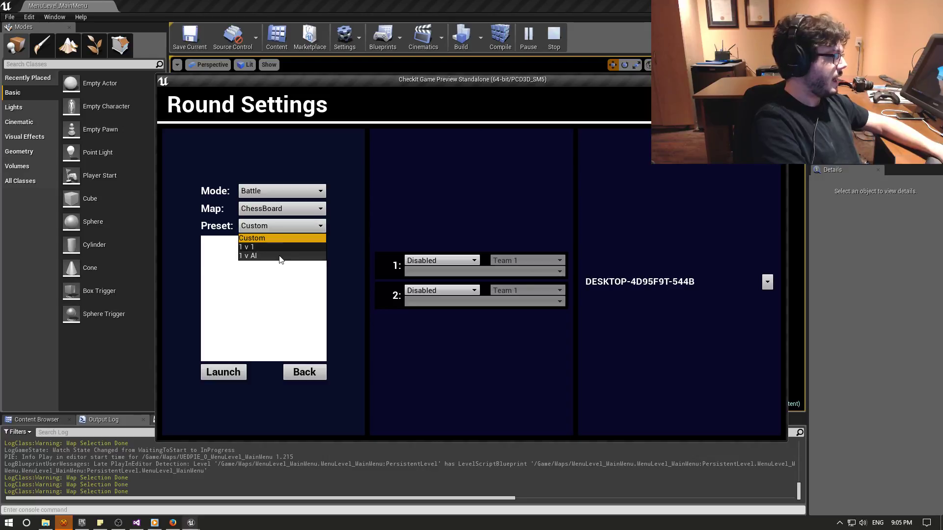
pyautogui.click(275, 248)
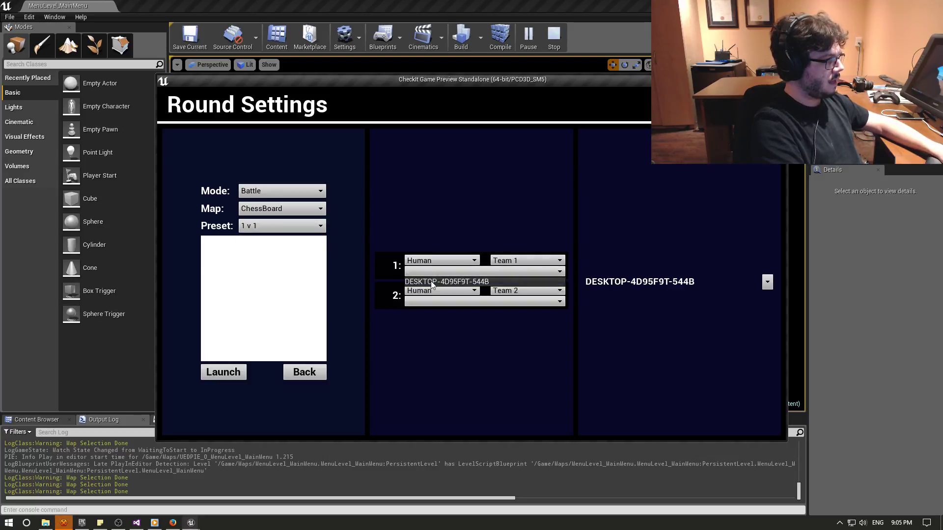
pyautogui.click(431, 282)
pyautogui.click(429, 314)
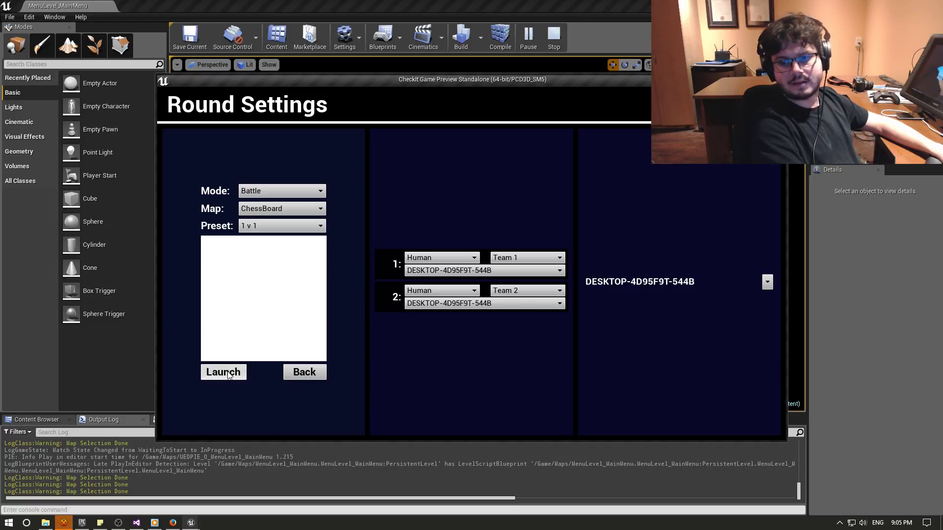
pyautogui.click(234, 373)
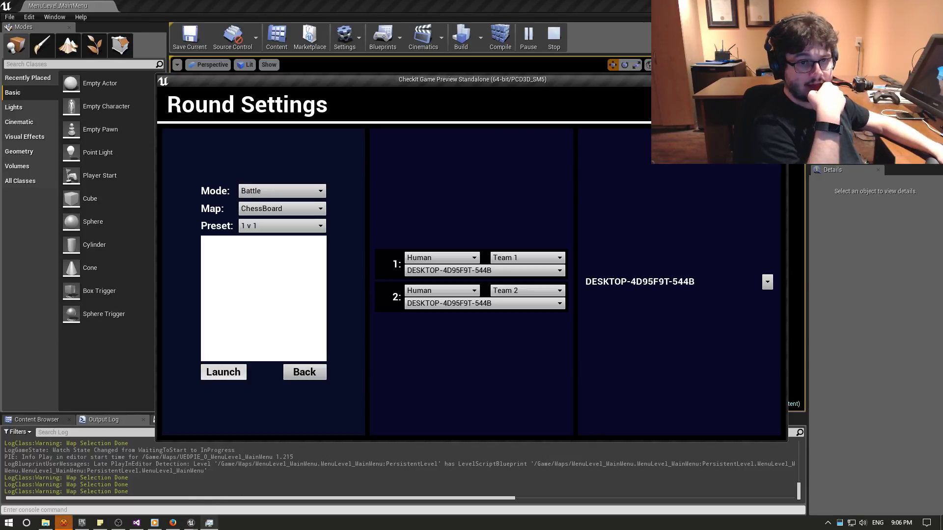
pyautogui.hotkey('alt', 'Tab')
pyautogui.click(421, 199)
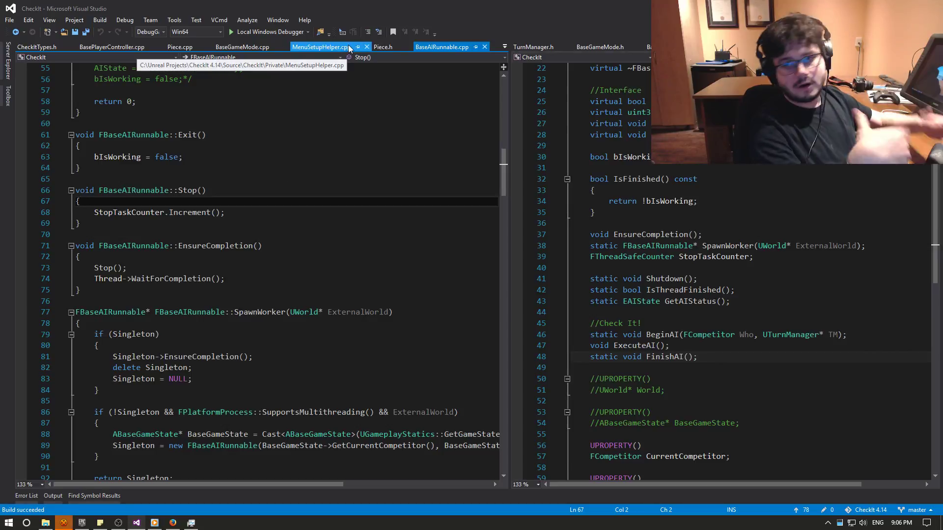
# In BaseGameMode.cpp, briefly comment out the CreateAIThread call, then restore it and save.
pyautogui.click(244, 48)
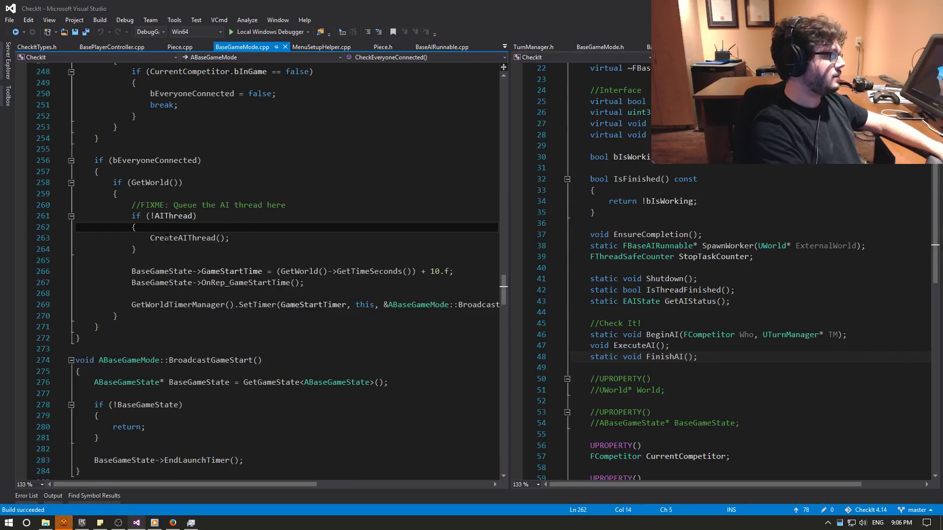
pyautogui.click(166, 239)
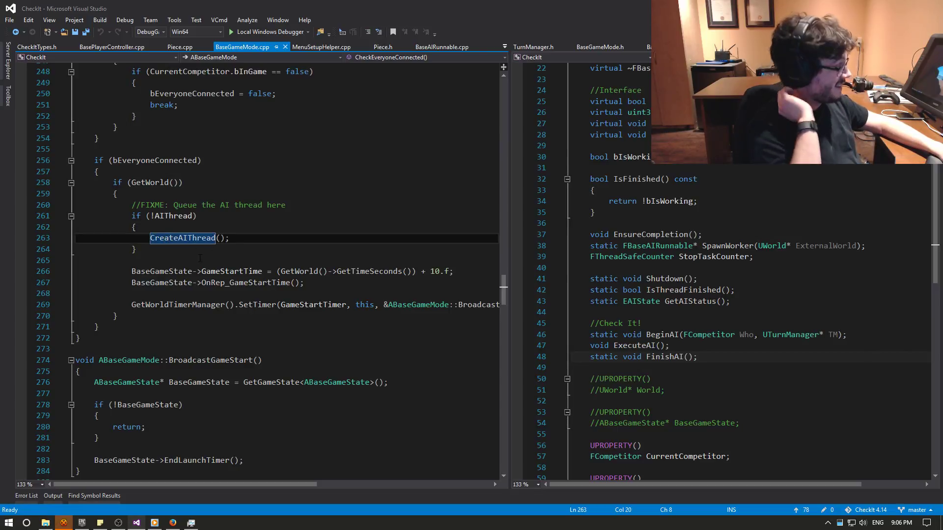
pyautogui.press('Home')
pyautogui.write('/')
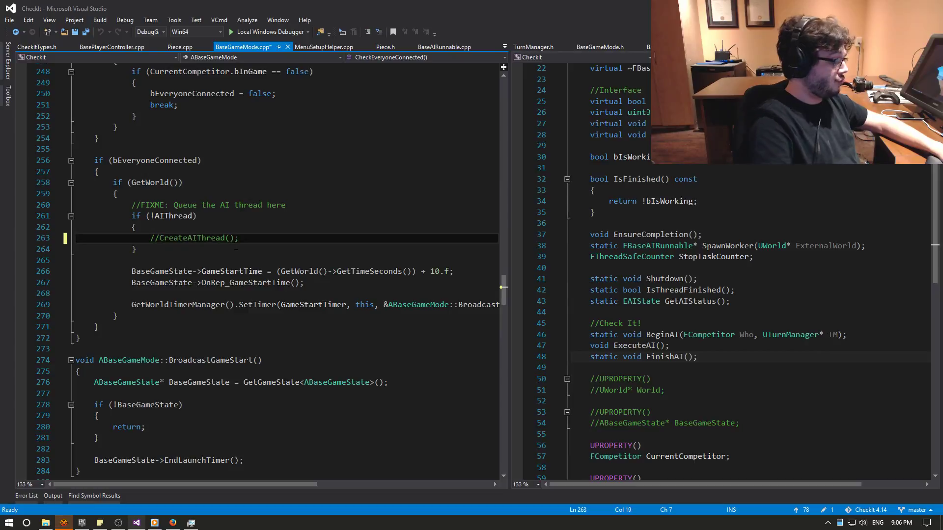
pyautogui.hotkey('ctrl', 's')
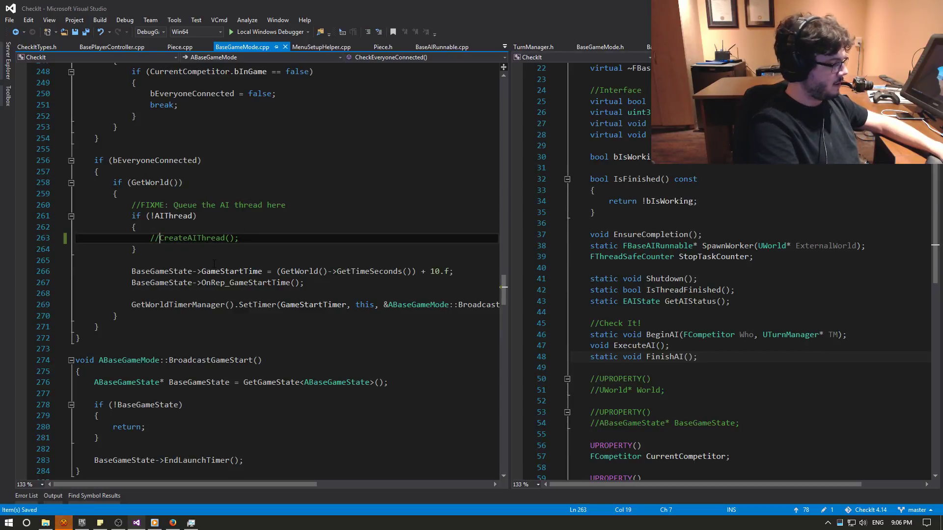
pyautogui.press('BackSpace')
pyautogui.press('BackSpace')
pyautogui.hotkey('ctrl', 's')
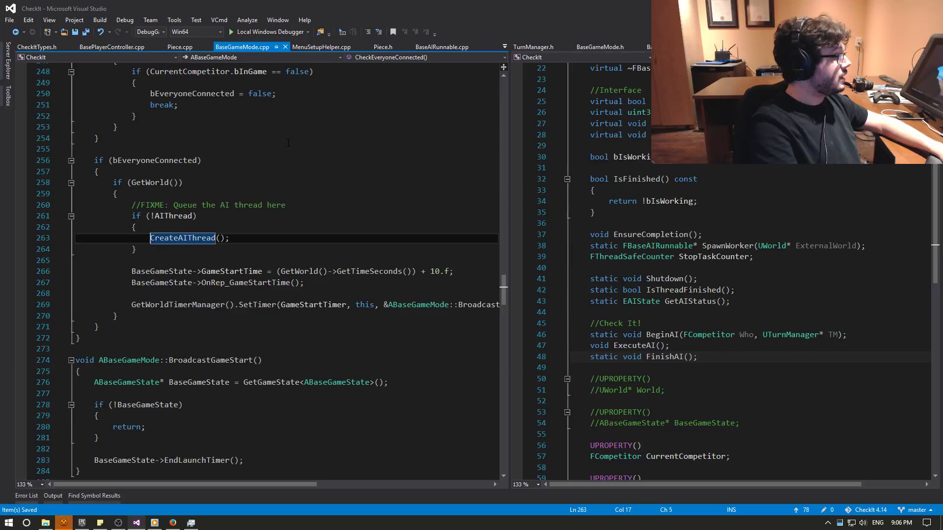
# Comment out the SpawnWorker line in CreateAIThread, save, and rebuild to relaunch the editor.
pyautogui.click(421, 59)
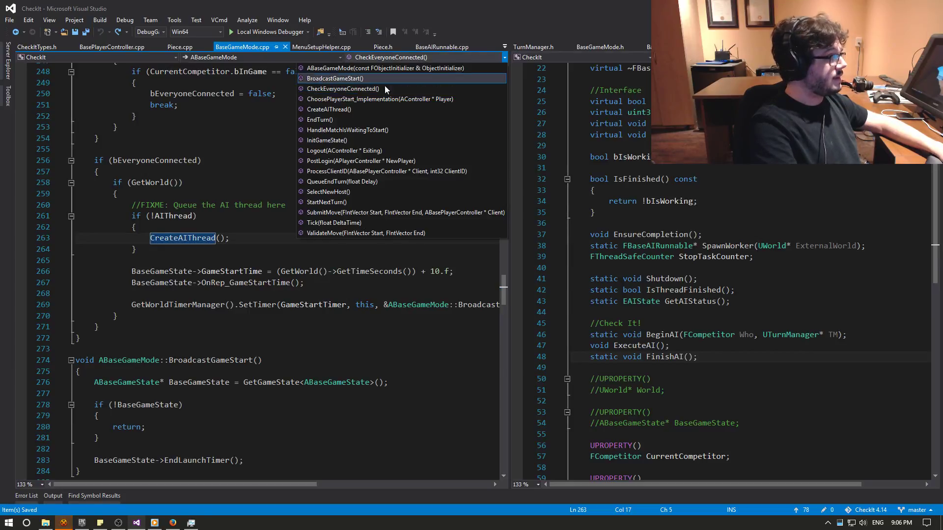
pyautogui.click(367, 109)
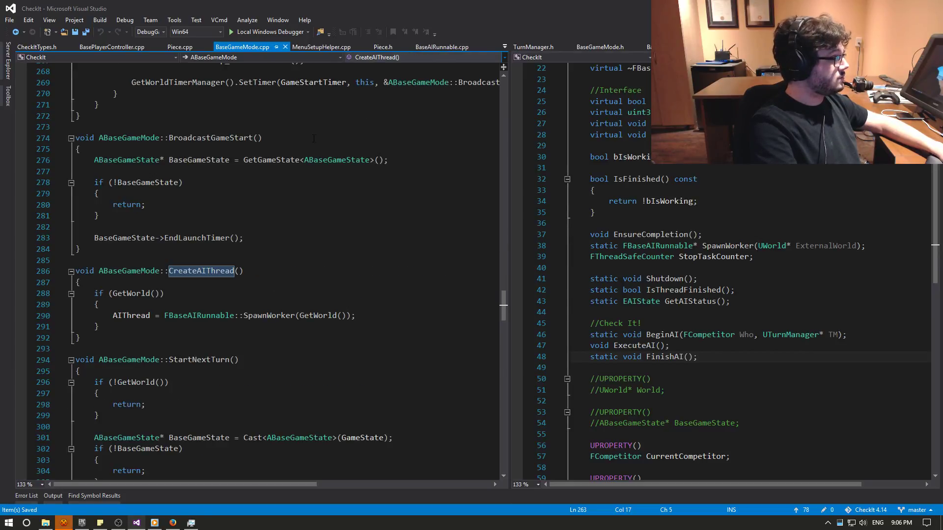
pyautogui.click(114, 315)
pyautogui.write('//')
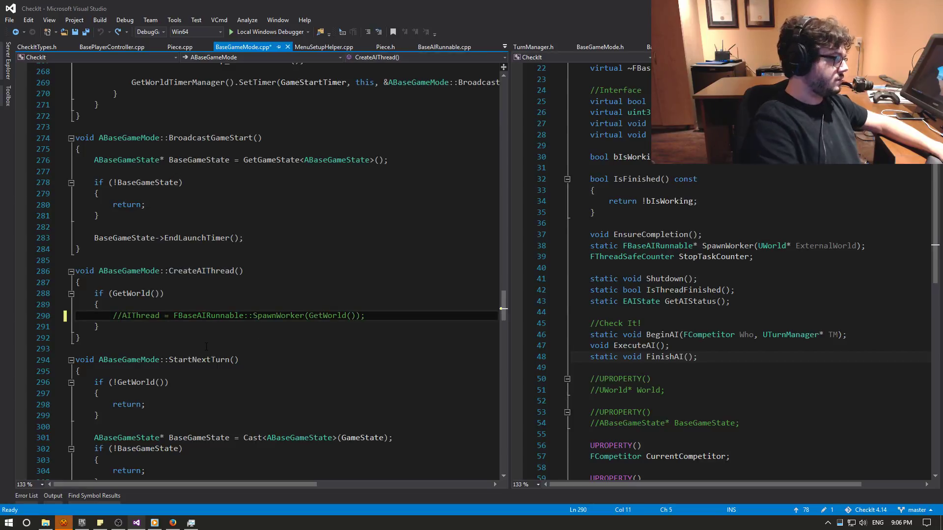
pyautogui.hotkey('ctrl', 's')
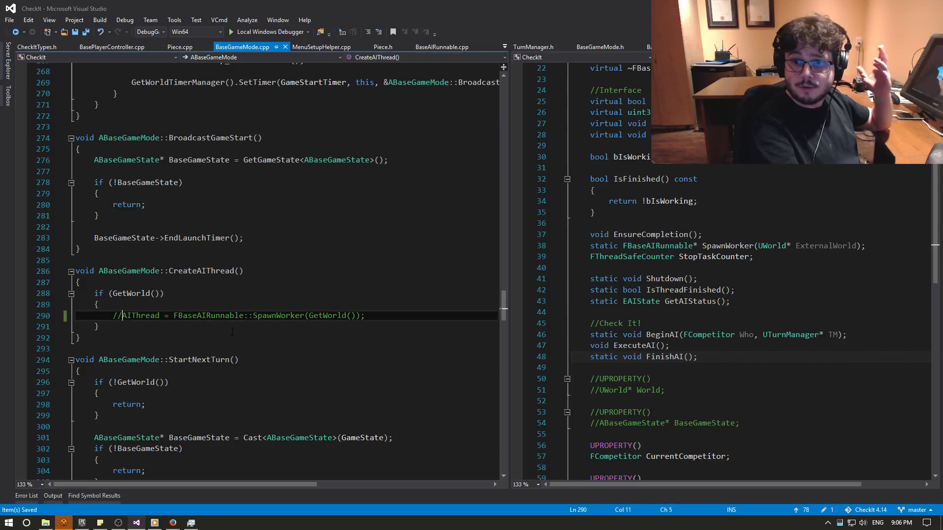
pyautogui.click(242, 328)
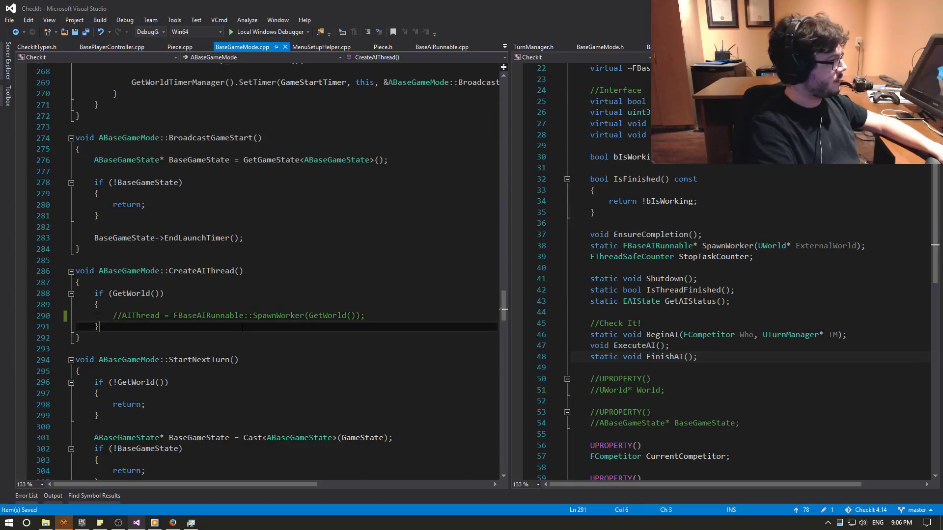
pyautogui.press('F5')
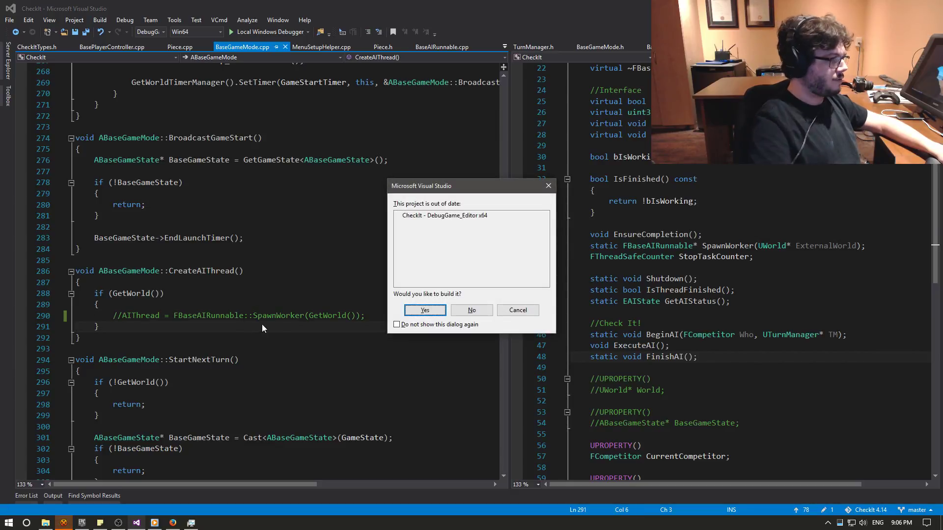
pyautogui.press('Return')
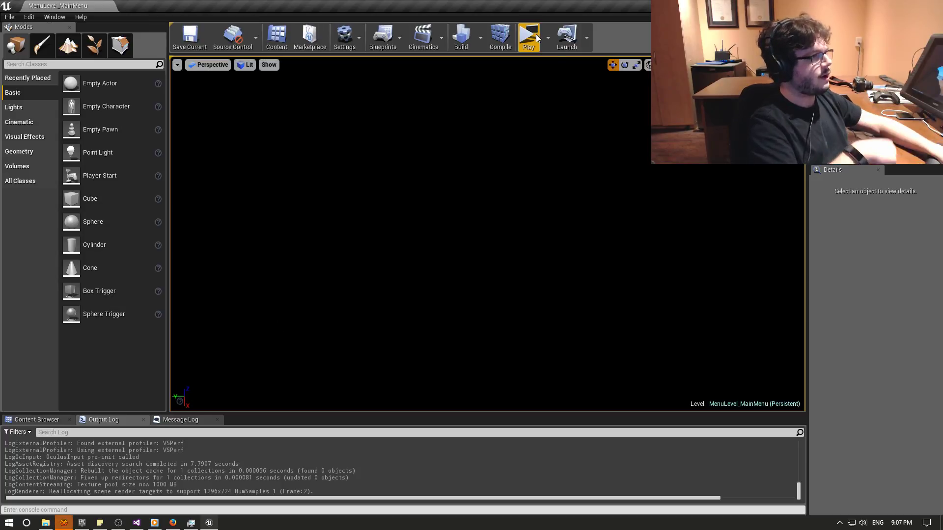
# Launch a 1 v 1 round with both players on the local machine, then stop play.
pyautogui.click(512, 51)
pyautogui.click(438, 267)
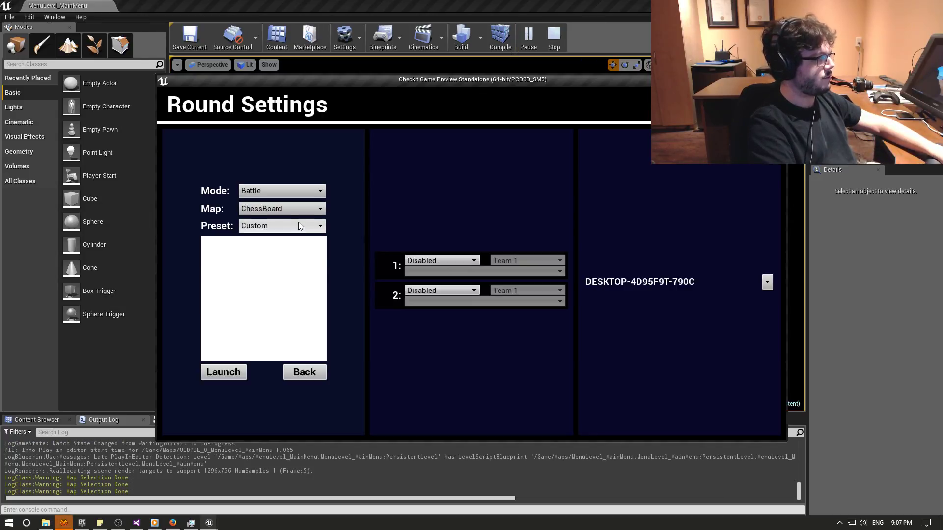
pyautogui.click(299, 223)
pyautogui.click(275, 246)
pyautogui.click(427, 271)
pyautogui.click(427, 281)
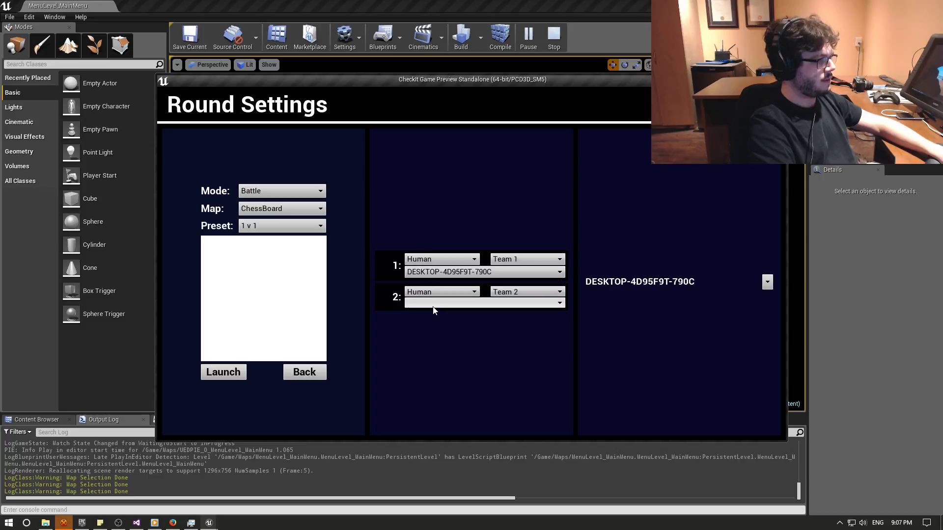
pyautogui.click(426, 303)
pyautogui.click(426, 315)
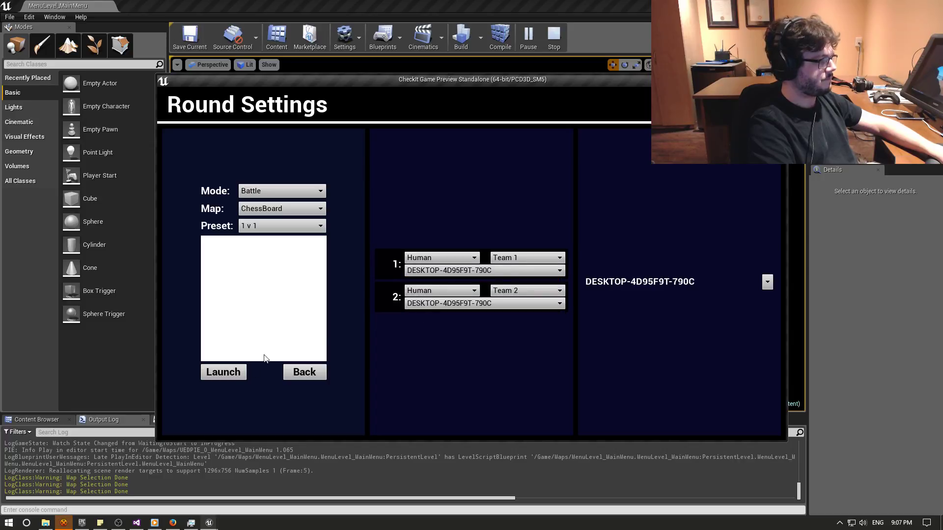
pyautogui.click(237, 374)
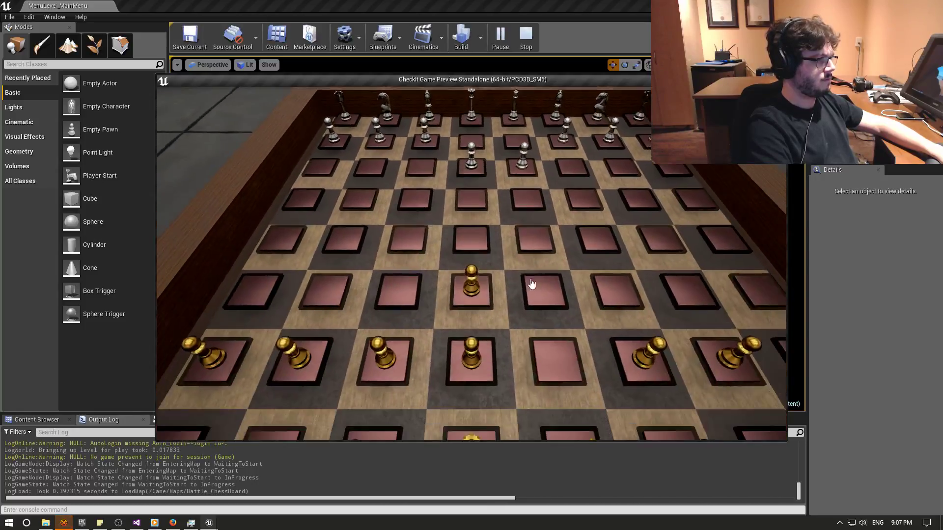
pyautogui.press('Escape')
# Run the 1 v 1 local-versus-local chess match a second time and end the session.
pyautogui.click(535, 45)
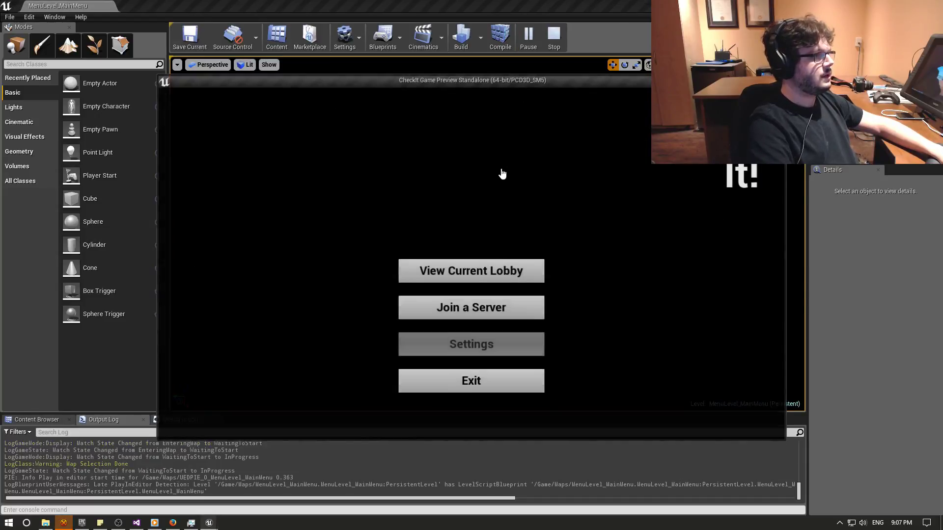
pyautogui.click(469, 275)
pyautogui.click(294, 226)
pyautogui.click(284, 248)
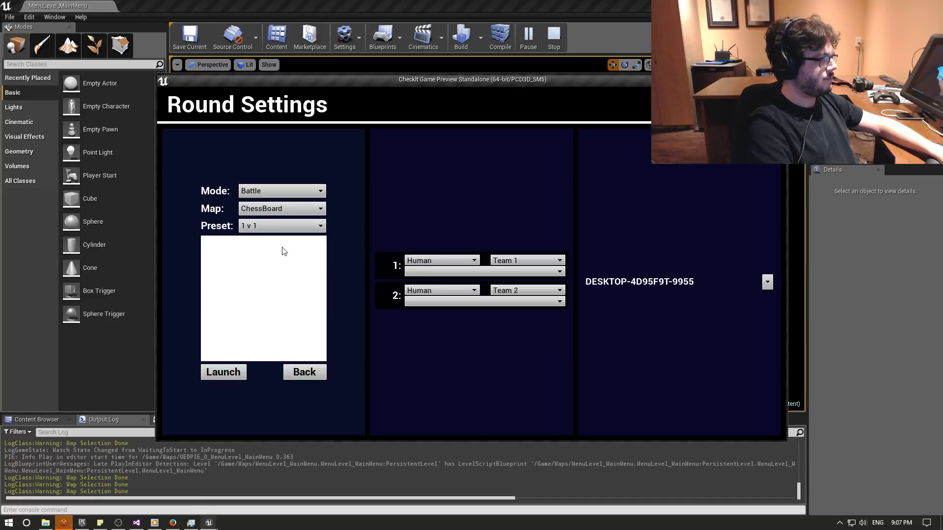
pyautogui.click(417, 272)
pyautogui.click(417, 282)
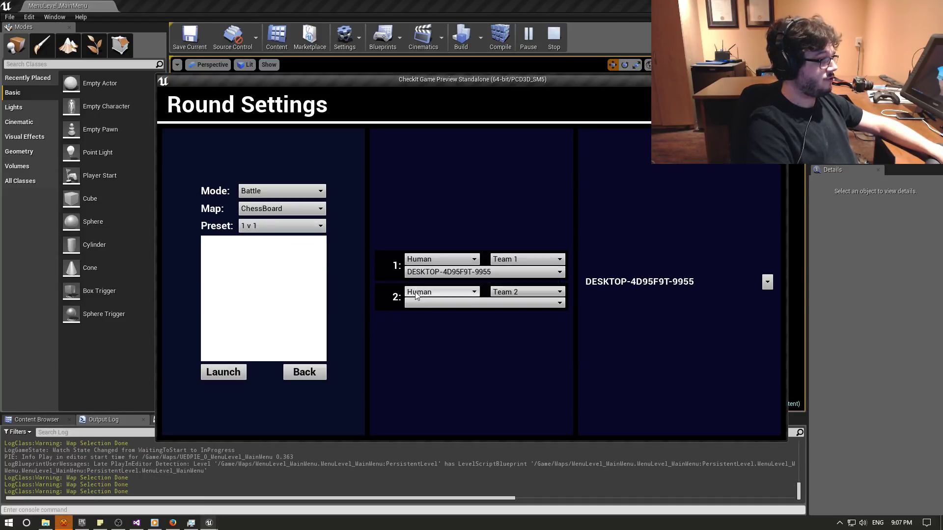
pyautogui.click(413, 302)
pyautogui.click(414, 313)
pyautogui.click(223, 372)
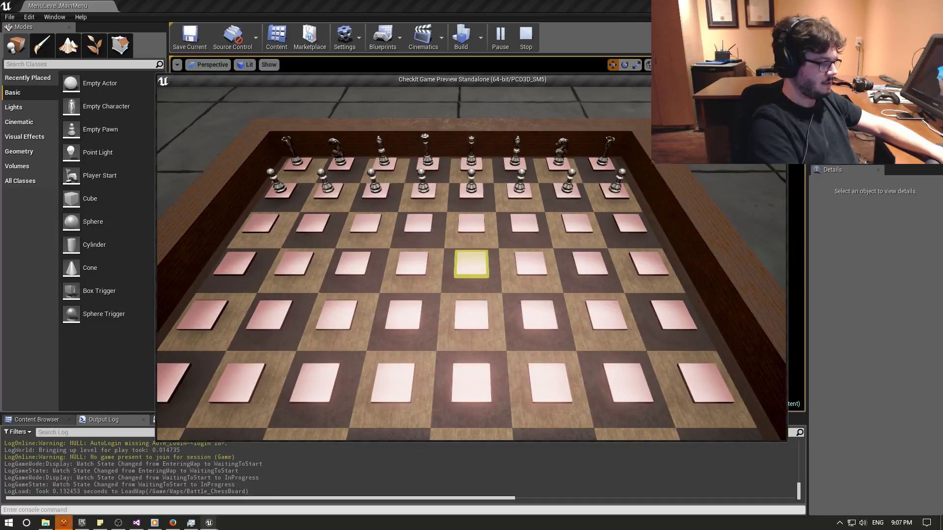
pyautogui.press('Escape')
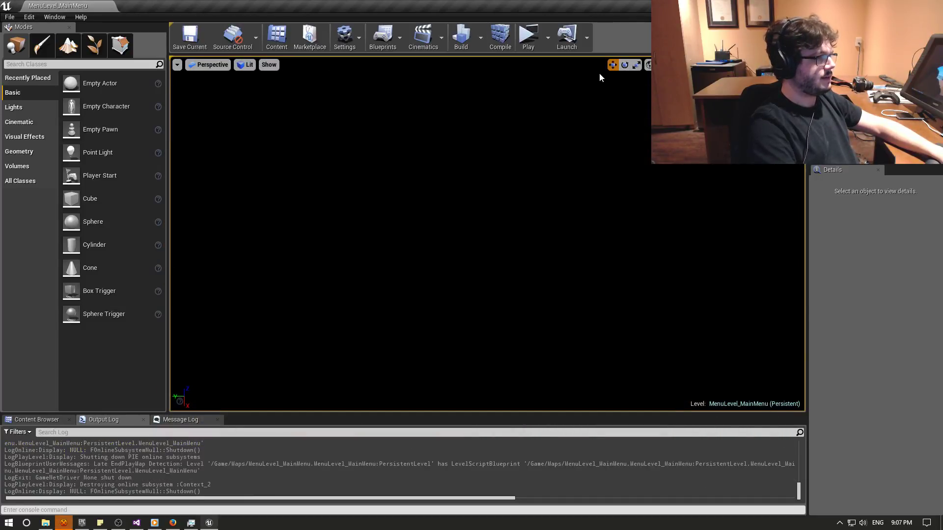
# Uncomment the AIThread SpawnWorker assignment on line 290 of BaseGameMode.cpp, save, and switch to Firefox.
pyautogui.hotkey('alt', 'Tab')
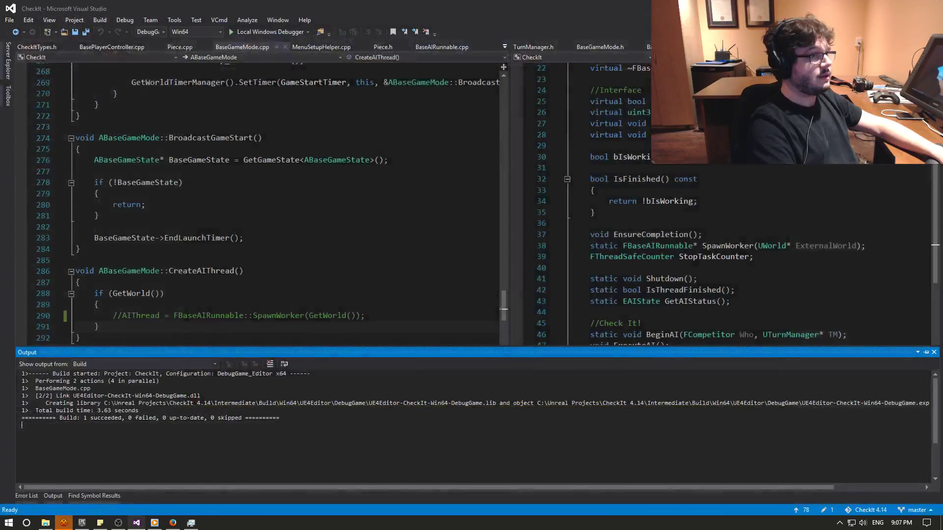
pyautogui.scroll(-2, 182, 227)
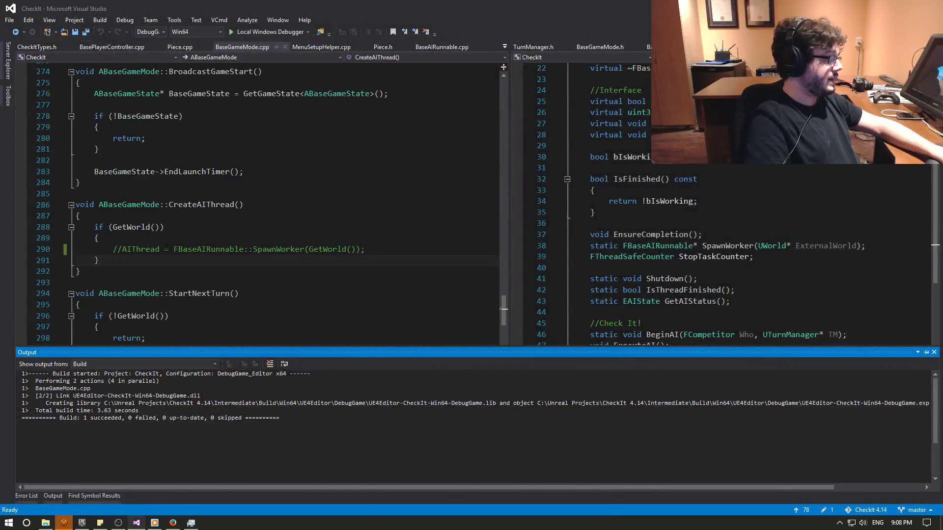
pyautogui.click(125, 245)
pyautogui.press('BackSpace')
pyautogui.press('BackSpace')
pyautogui.hotkey('ctrl', 's')
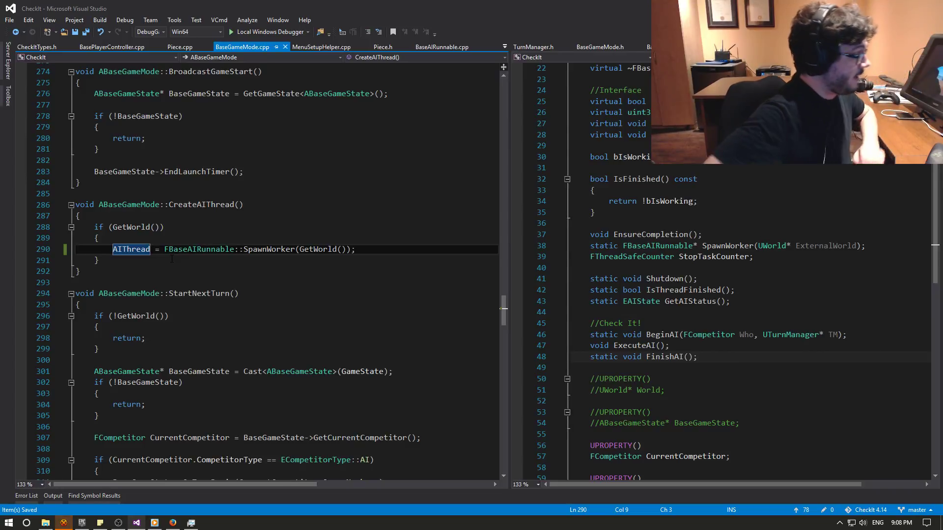
pyautogui.click(173, 523)
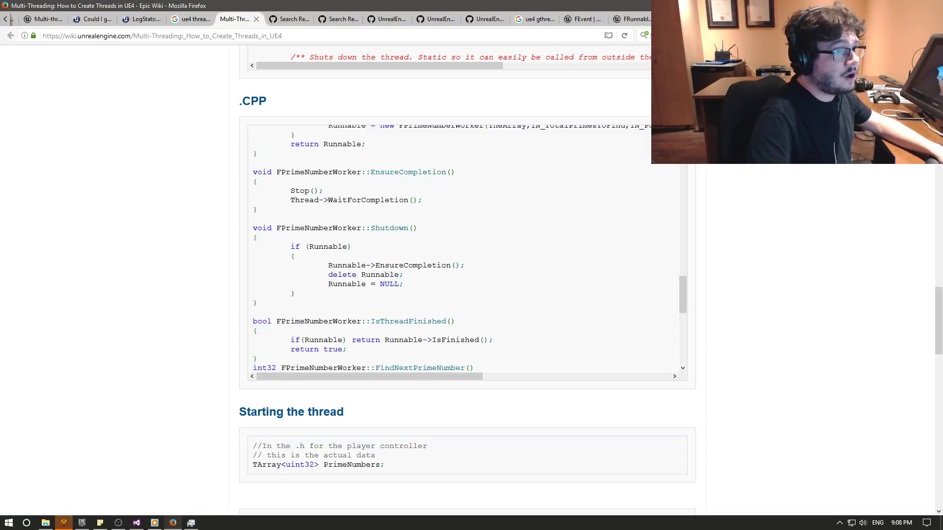
# Open a new blank browser tab, then return to the first tab.
pyautogui.hotkey('ctrl', 't')
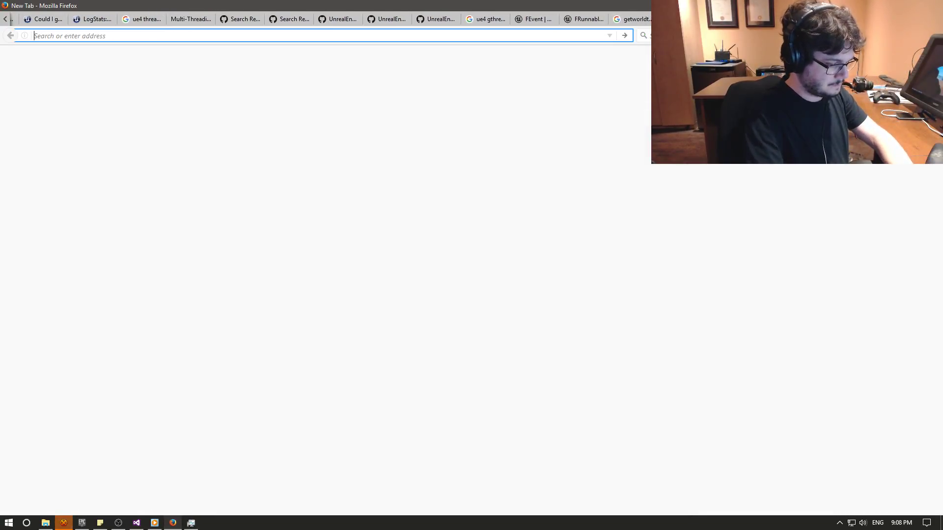
pyautogui.press('Down')
pyautogui.press('Escape')
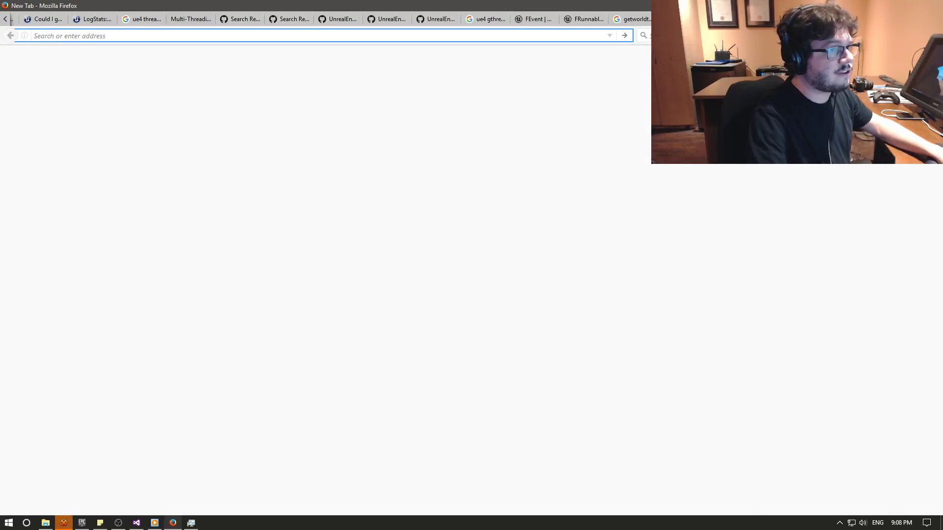
pyautogui.hotkey('ctrl', '1')
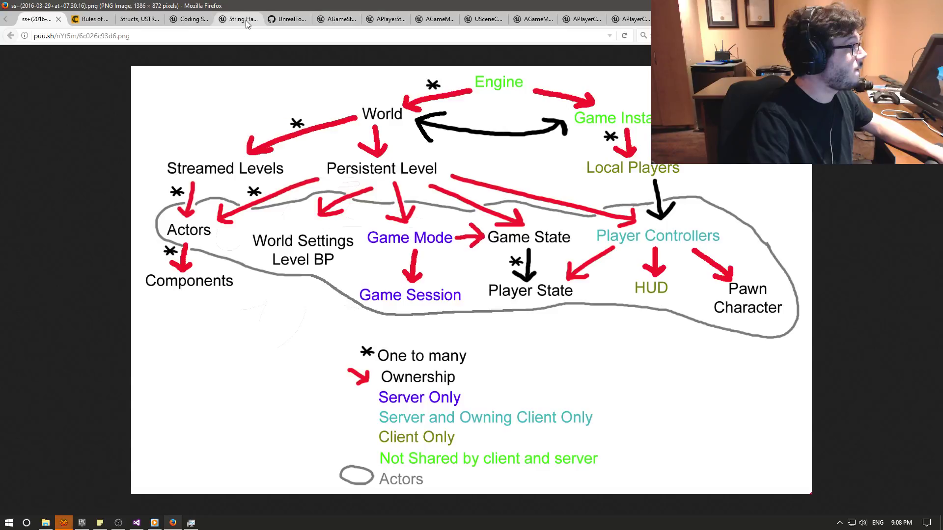
# Browse the AGameMode API reference functions, ending at its AGameModeBase inheritance hierarchy.
pyautogui.click(434, 19)
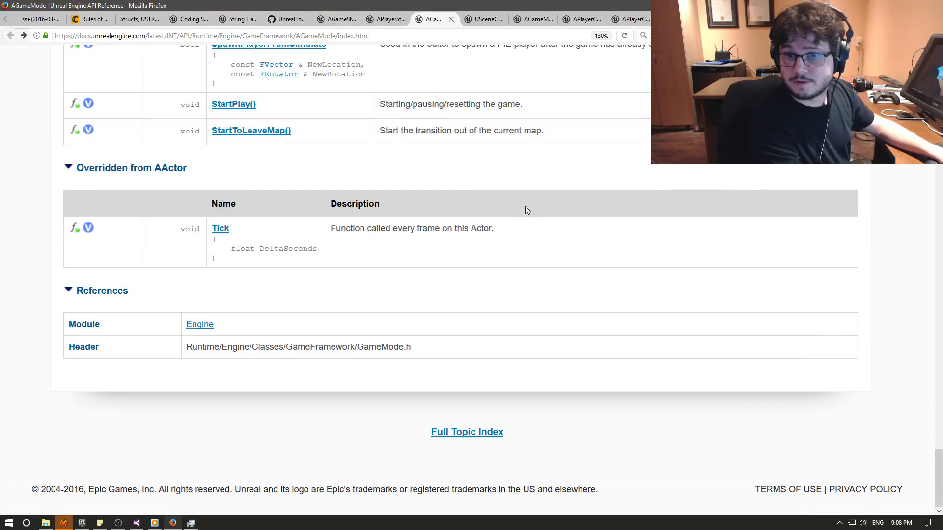
pyautogui.scroll(4, 516, 219)
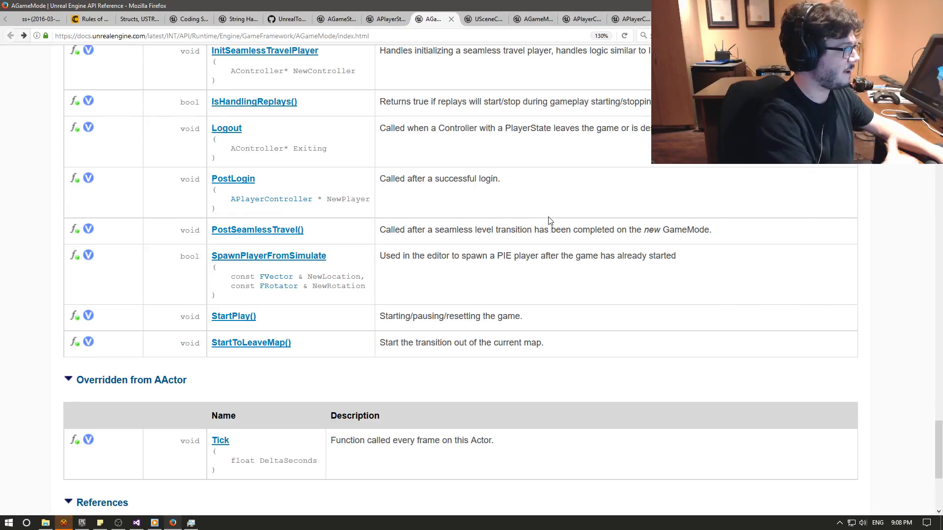
pyautogui.scroll(4, 549, 222)
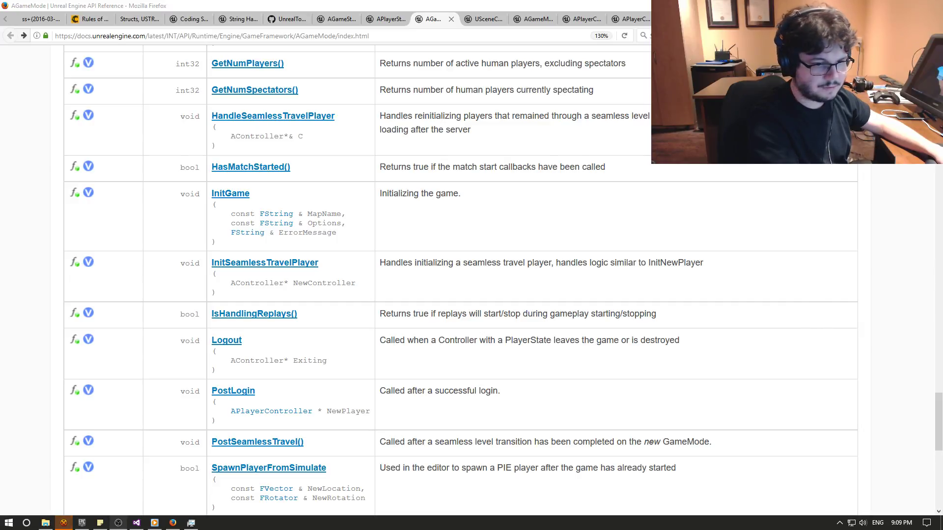
pyautogui.click(522, 191)
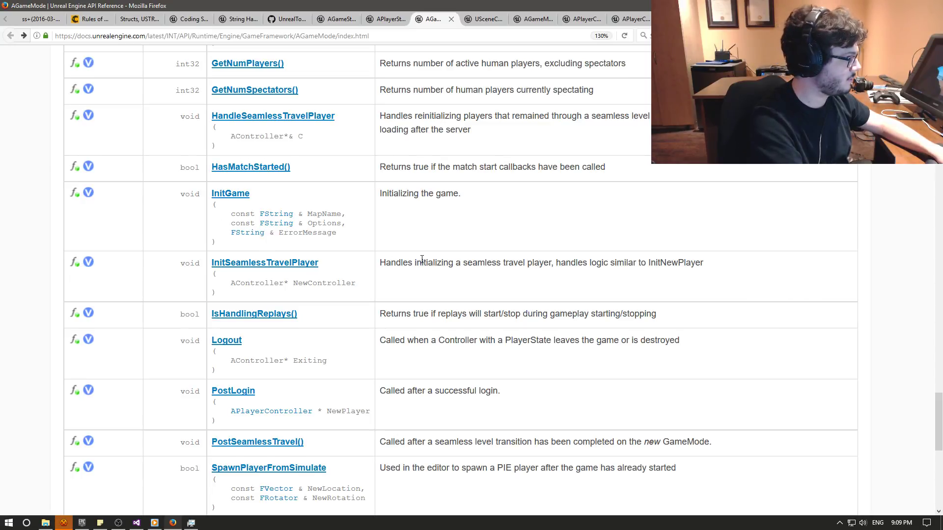
pyautogui.scroll(-2, 422, 259)
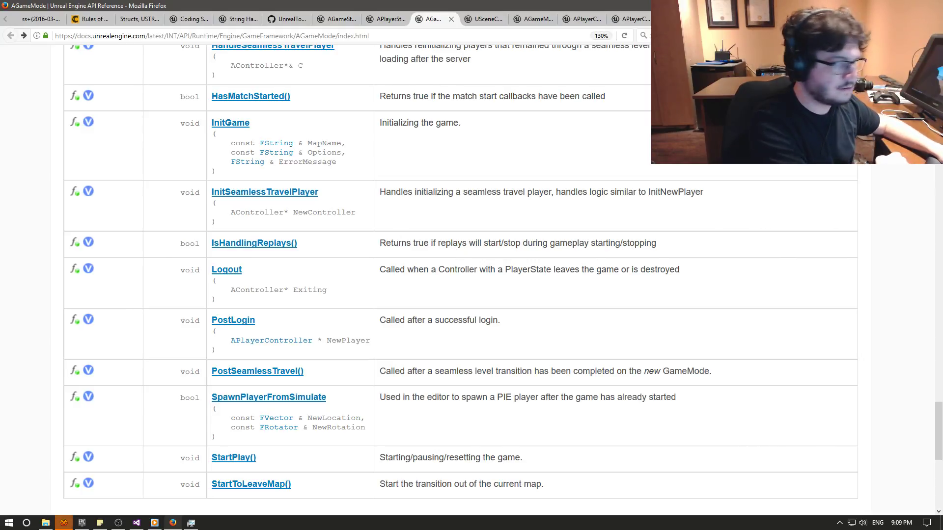
pyautogui.scroll(-3, 537, 267)
pyautogui.scroll(5, 479, 285)
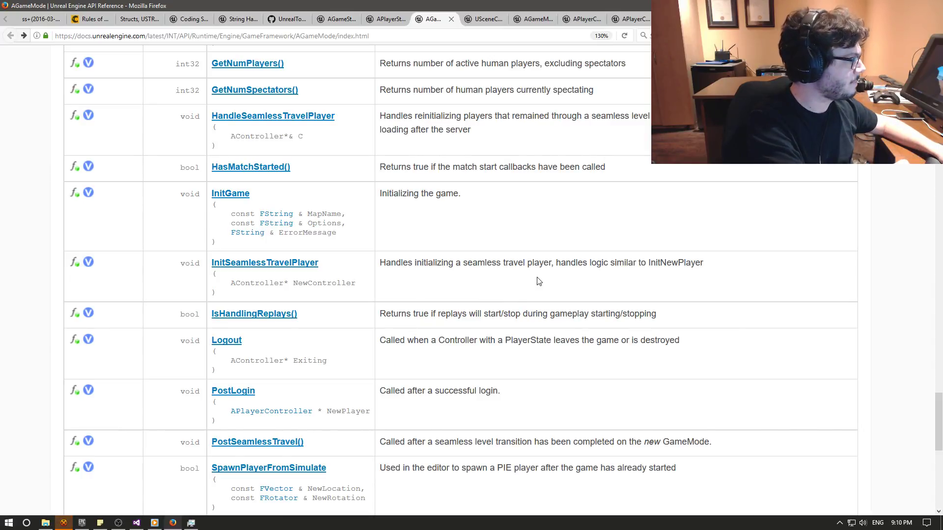
pyautogui.scroll(7, 538, 281)
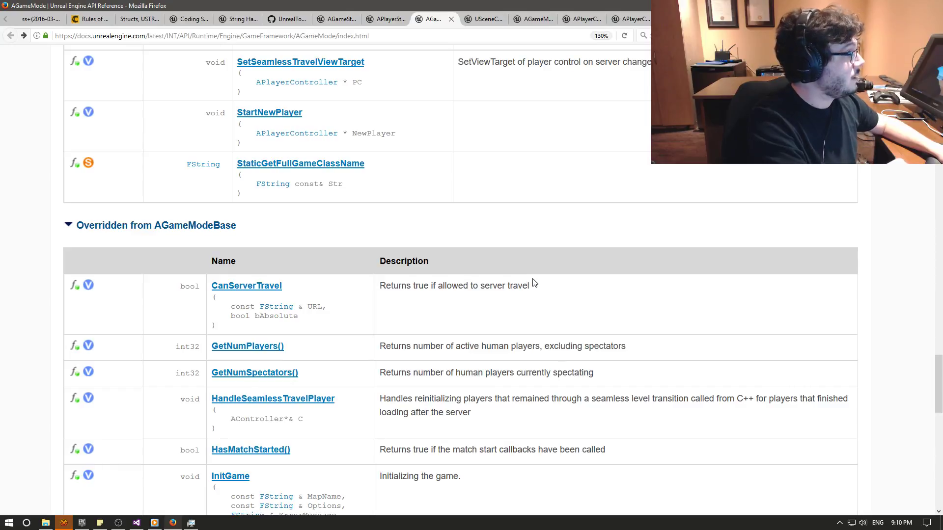
pyautogui.scroll(-3, 481, 285)
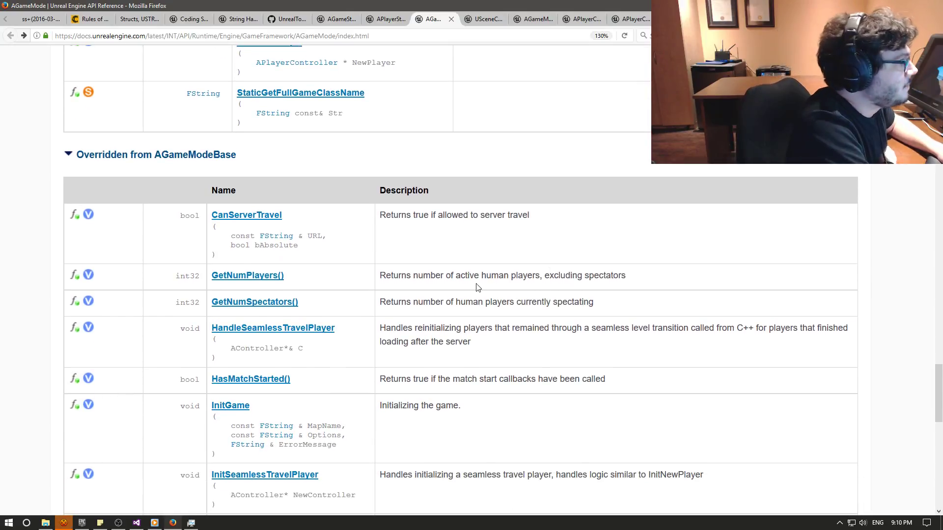
pyautogui.scroll(-5, 463, 289)
pyautogui.scroll(-8, 464, 295)
pyautogui.scroll(6, 457, 309)
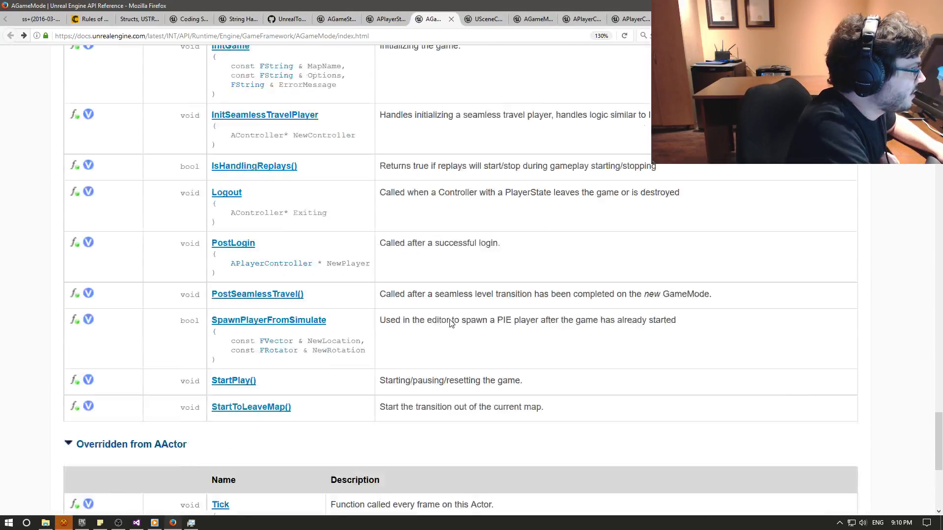
pyautogui.scroll(3, 452, 322)
pyautogui.scroll(10, 455, 323)
pyautogui.scroll(10, 445, 320)
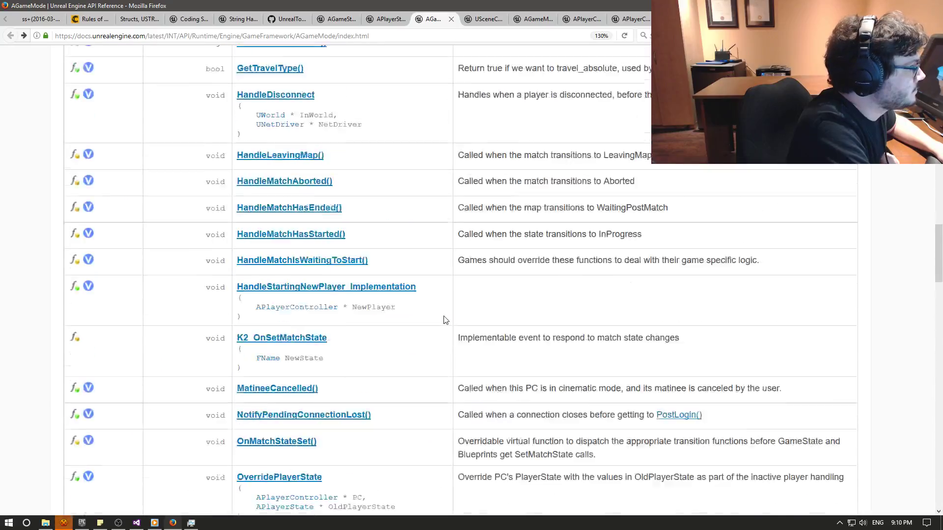
pyautogui.scroll(10, 445, 321)
pyautogui.scroll(10, 448, 322)
pyautogui.scroll(3, 447, 321)
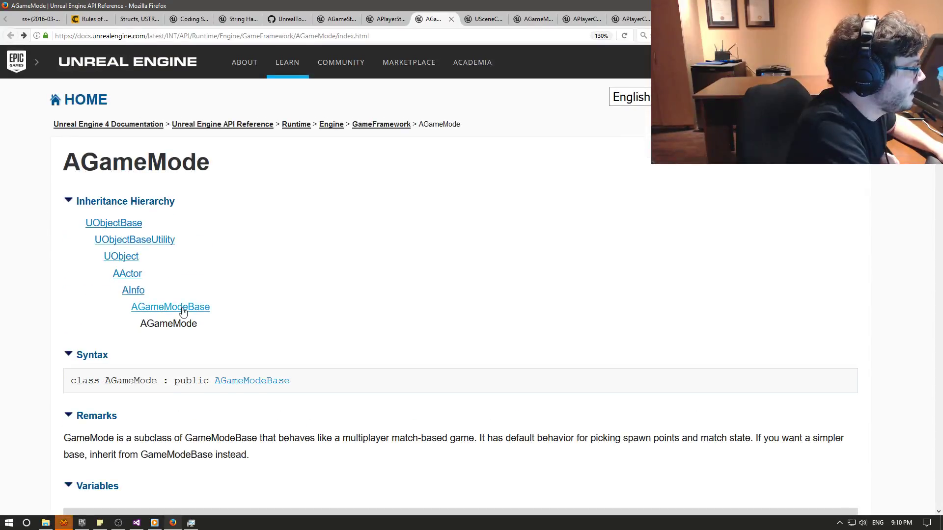
pyautogui.scroll(-10, 463, 321)
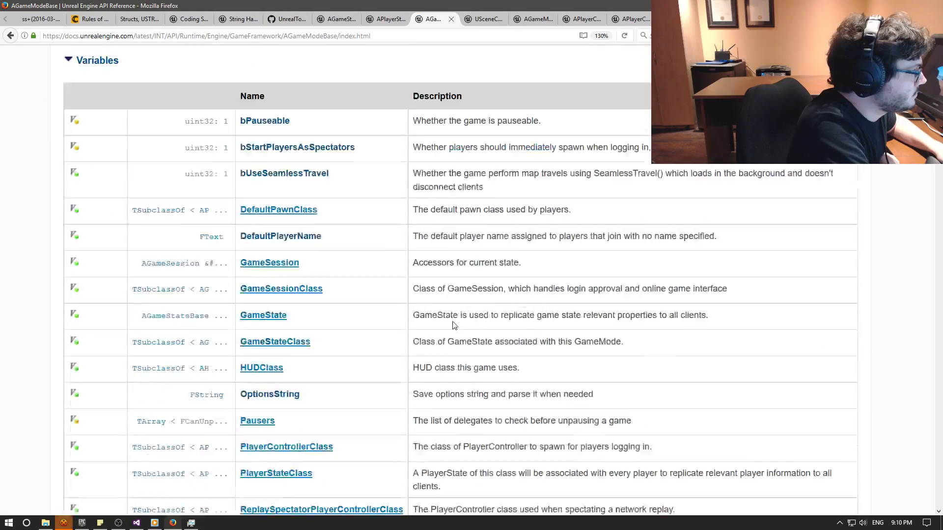
pyautogui.scroll(-15, 454, 322)
pyautogui.scroll(-3, 454, 323)
pyautogui.scroll(-5, 454, 322)
pyautogui.scroll(-4, 455, 322)
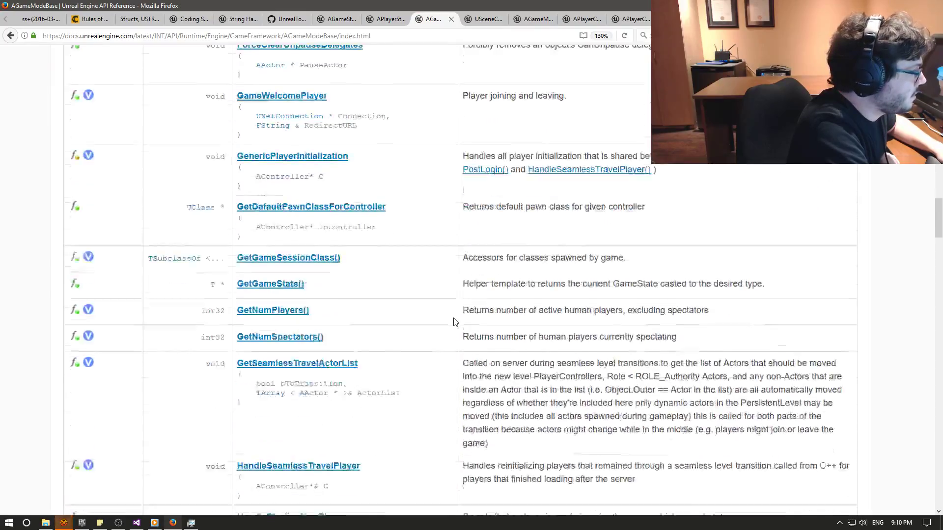
pyautogui.scroll(-6, 454, 322)
pyautogui.scroll(-3, 455, 321)
pyautogui.scroll(-2, 457, 322)
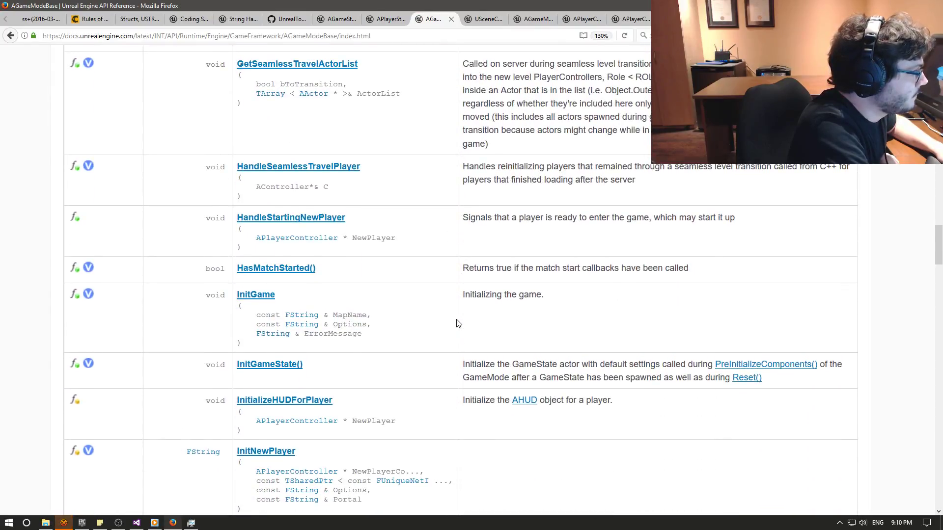
pyautogui.scroll(-8, 457, 323)
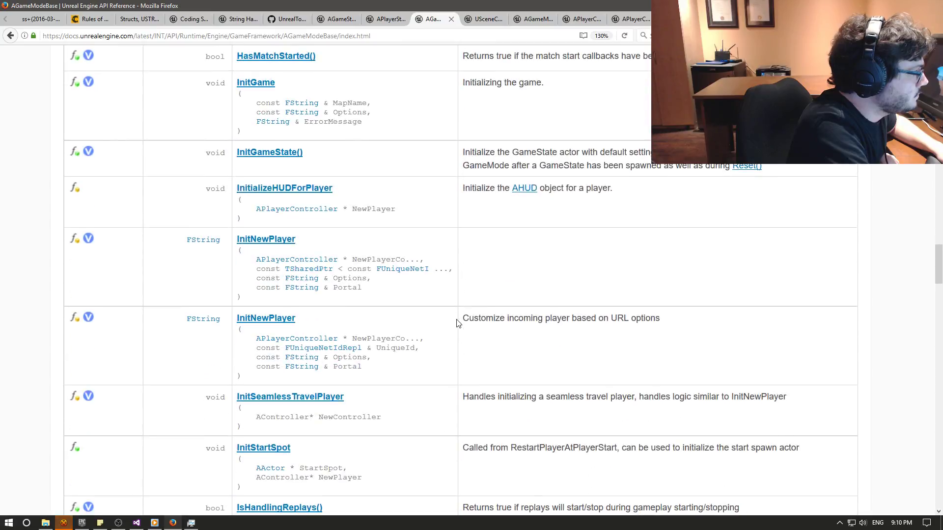
pyautogui.scroll(-5, 460, 324)
pyautogui.scroll(-5, 458, 323)
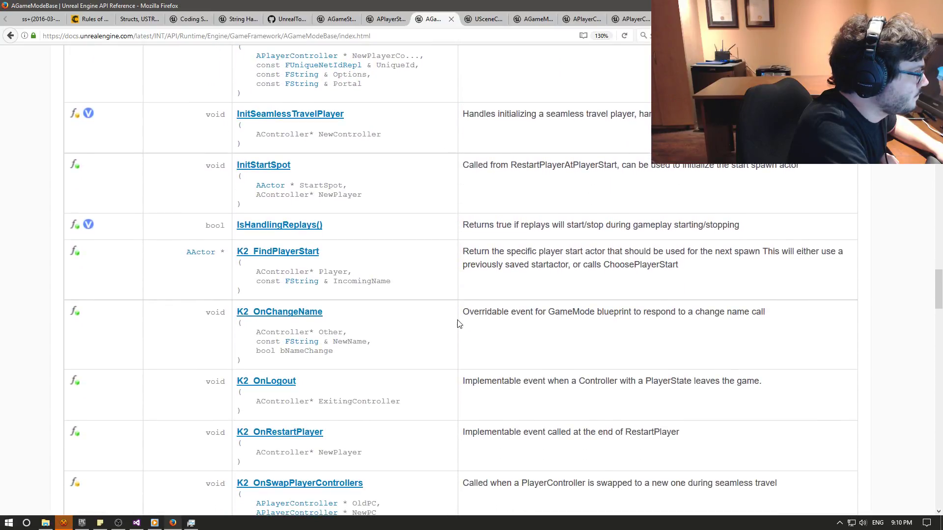
pyautogui.scroll(-2, 459, 324)
pyautogui.scroll(-8, 460, 325)
pyautogui.scroll(-12, 461, 325)
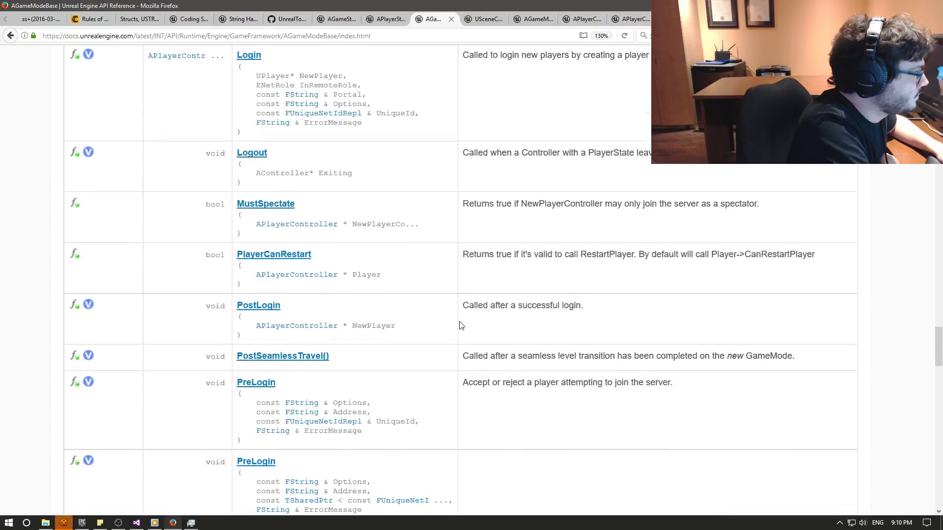
pyautogui.scroll(-7, 460, 325)
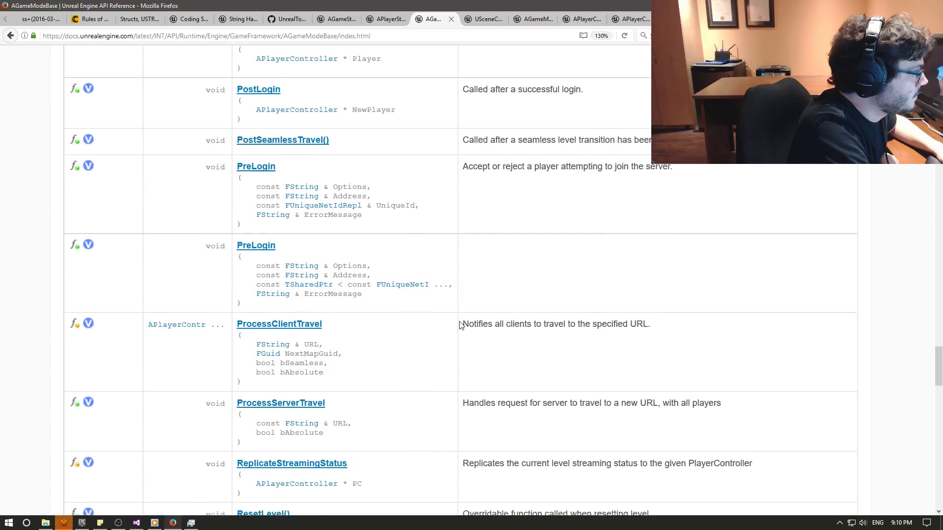
pyautogui.scroll(-6, 461, 325)
pyautogui.scroll(-2, 460, 326)
pyautogui.scroll(-3, 461, 326)
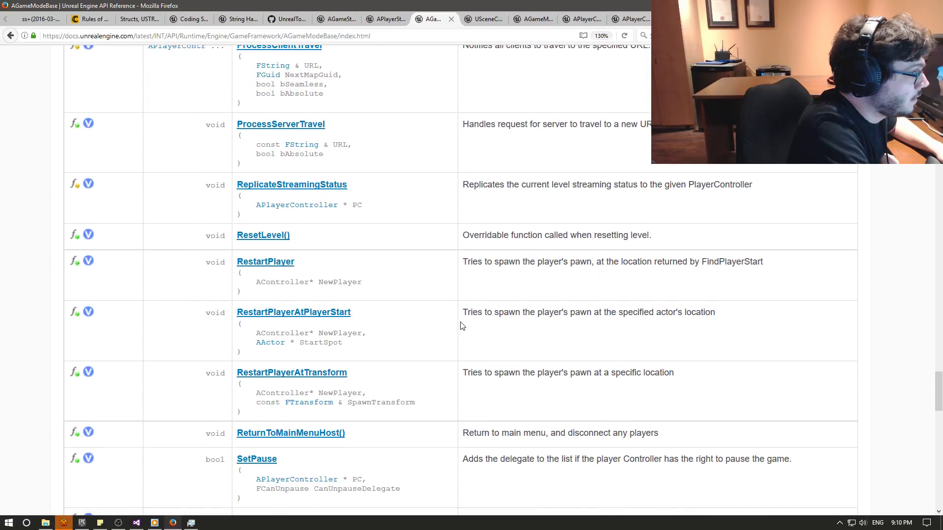
pyautogui.scroll(-3, 464, 327)
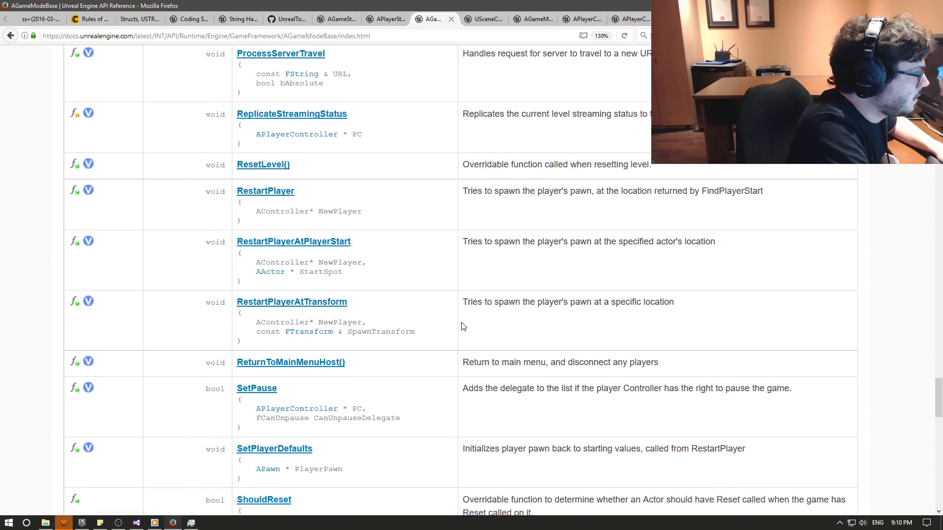
pyautogui.scroll(-2, 463, 327)
pyautogui.scroll(-4, 463, 326)
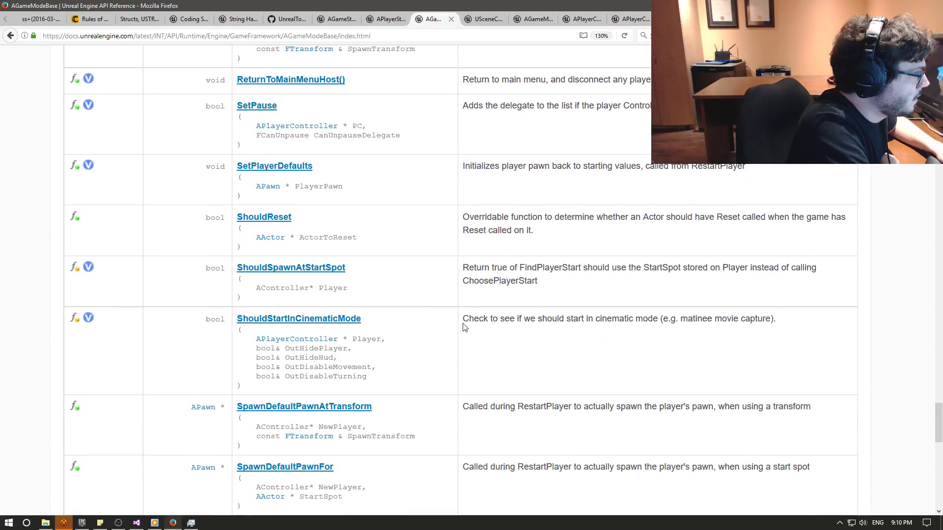
pyautogui.scroll(-3, 464, 327)
pyautogui.scroll(-3, 464, 328)
pyautogui.scroll(-4, 465, 327)
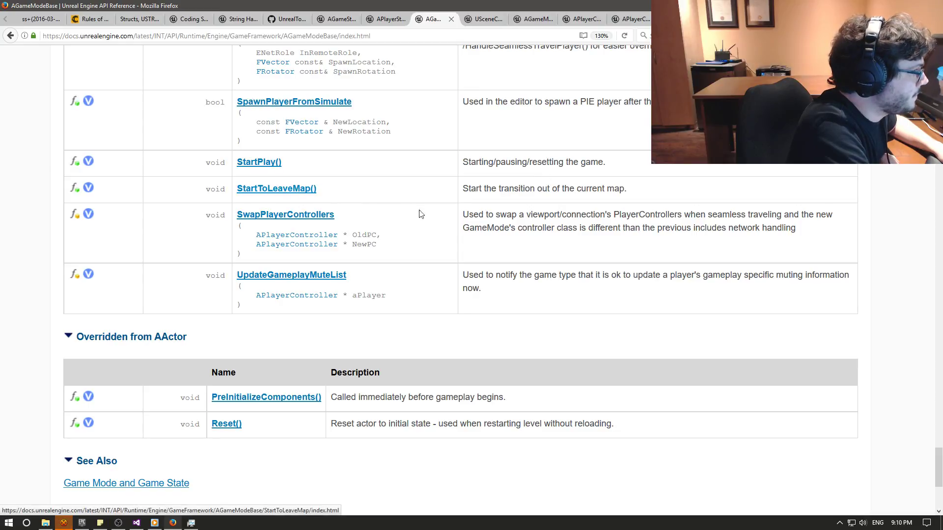
pyautogui.scroll(3, 471, 314)
pyautogui.scroll(5, 465, 301)
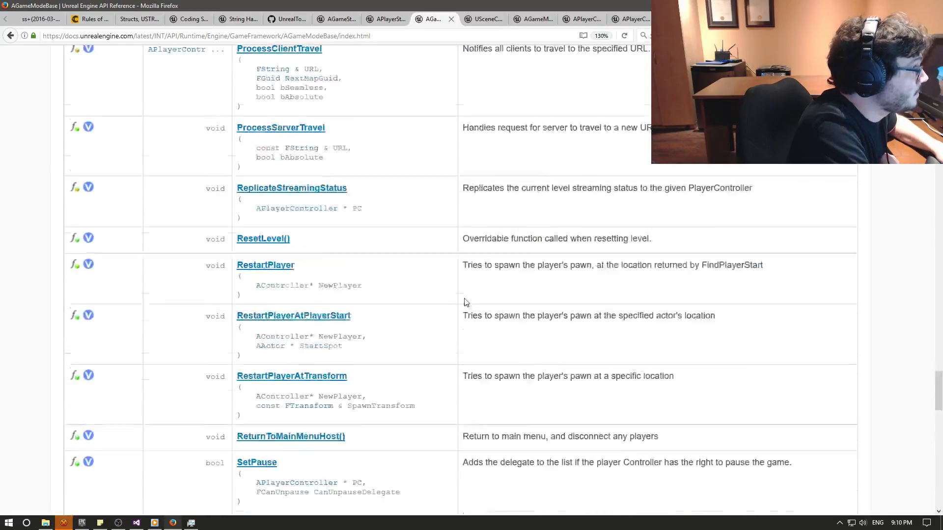
pyautogui.scroll(5, 481, 288)
pyautogui.scroll(5, 495, 289)
pyautogui.scroll(10, 495, 290)
# Scroll down through the AGameModeBase Functions table and back up to review it.
pyautogui.scroll(3, 496, 292)
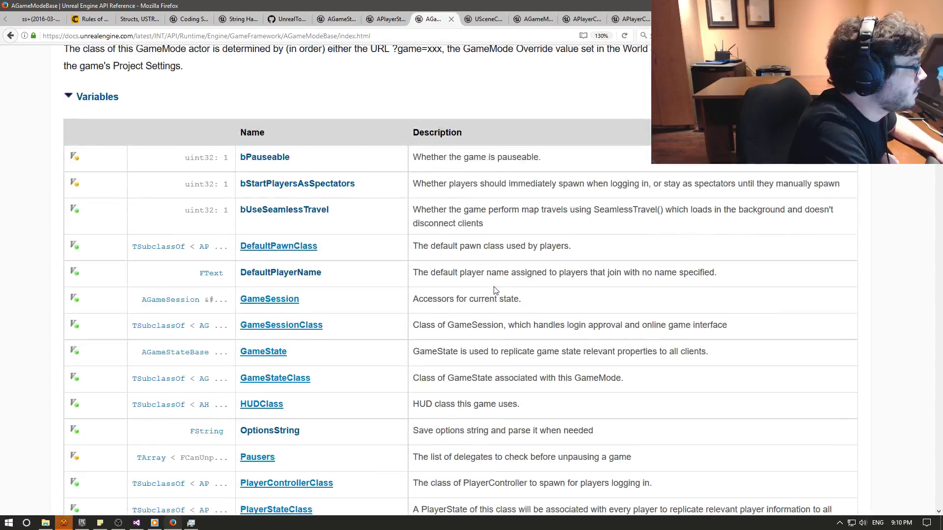
pyautogui.scroll(-3, 499, 297)
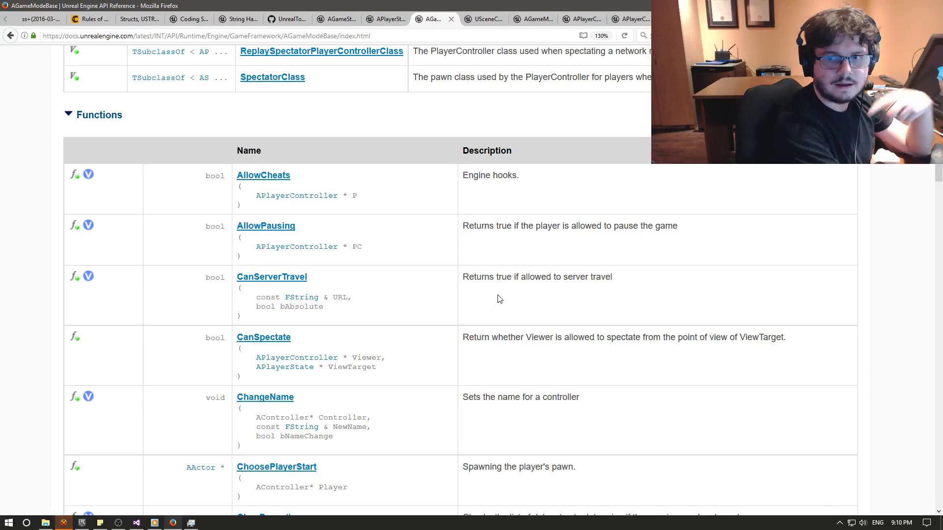
pyautogui.scroll(-3, 500, 299)
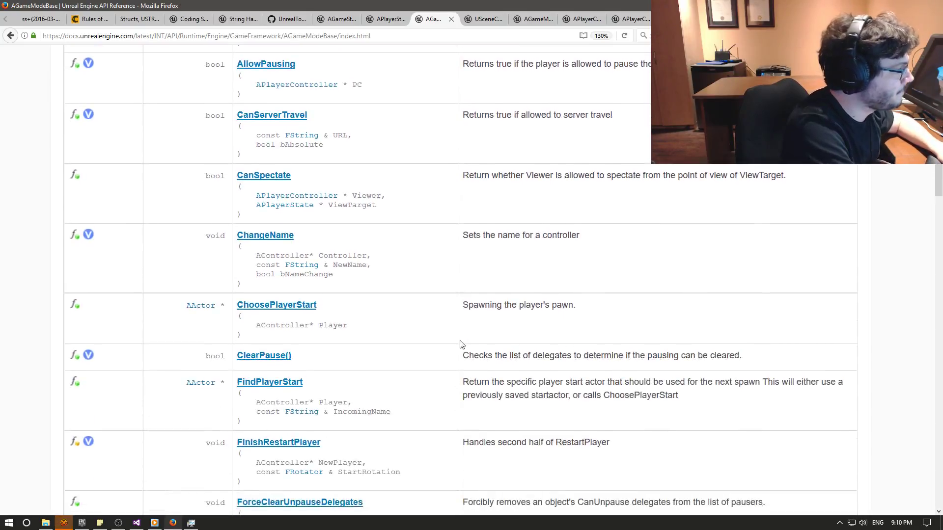
pyautogui.scroll(-1, 440, 382)
pyautogui.scroll(-1, 426, 373)
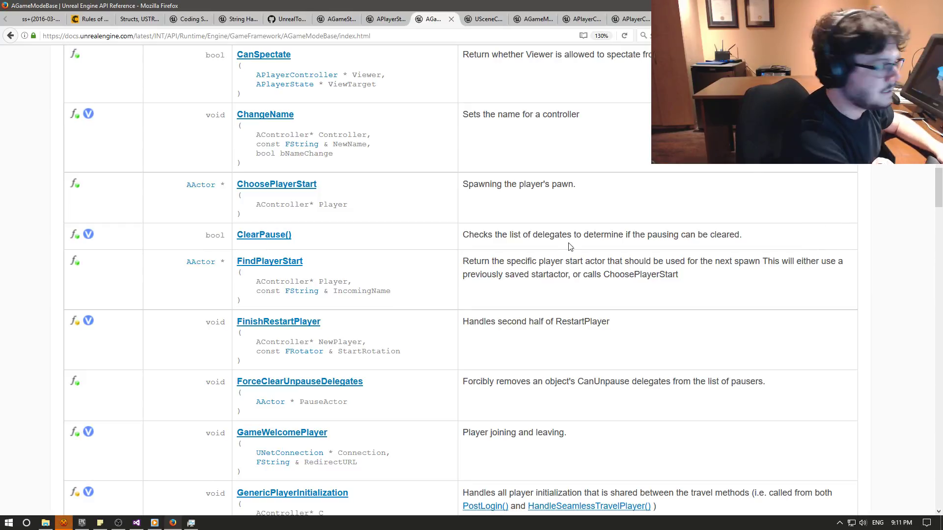
pyautogui.scroll(-2, 489, 291)
pyautogui.scroll(-1, 488, 291)
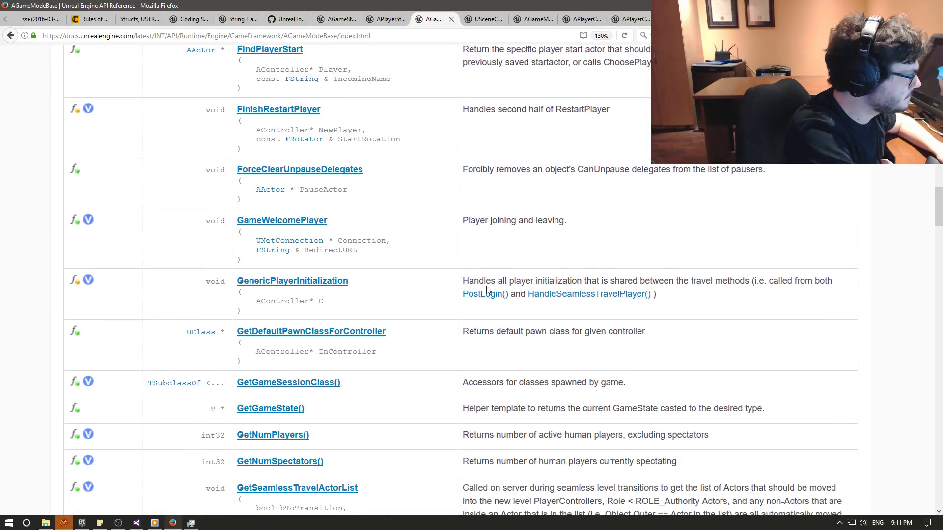
pyautogui.scroll(-1, 489, 289)
pyautogui.scroll(-1, 489, 288)
pyautogui.scroll(-3, 489, 289)
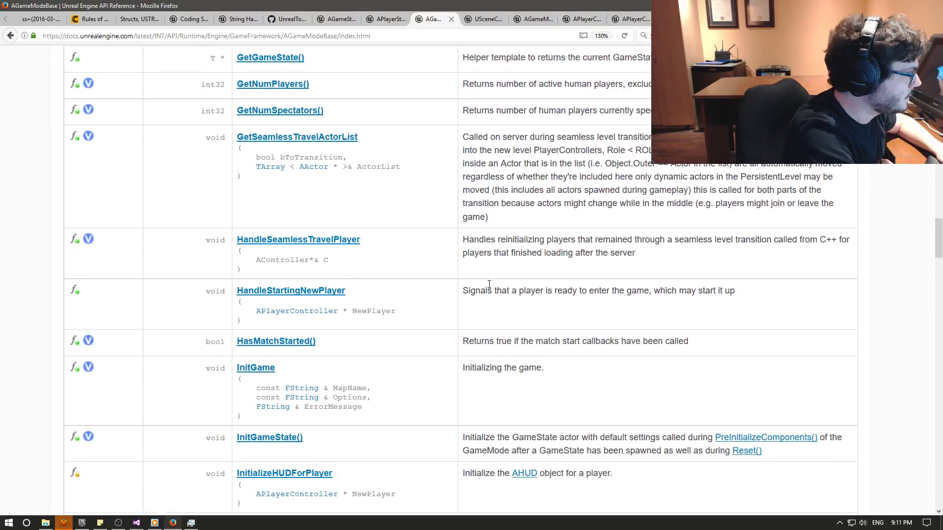
pyautogui.scroll(-2, 490, 284)
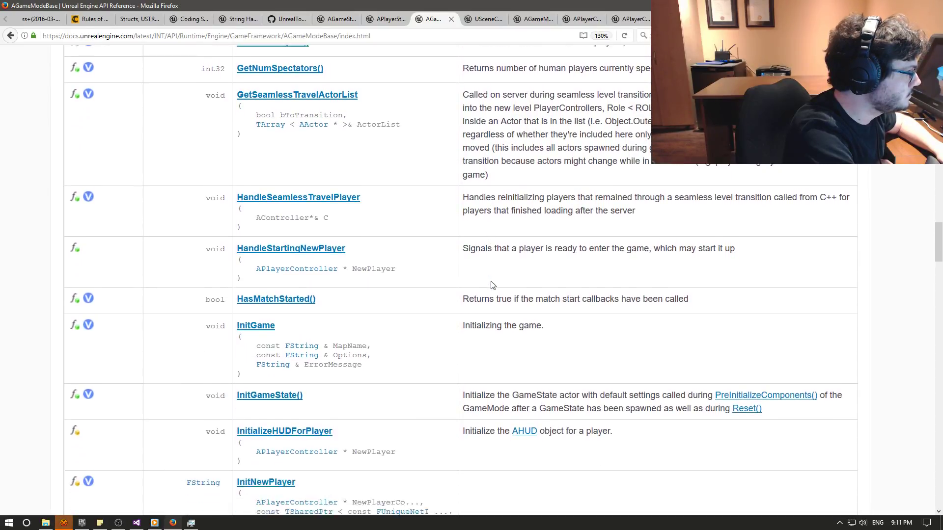
pyautogui.scroll(-2, 493, 285)
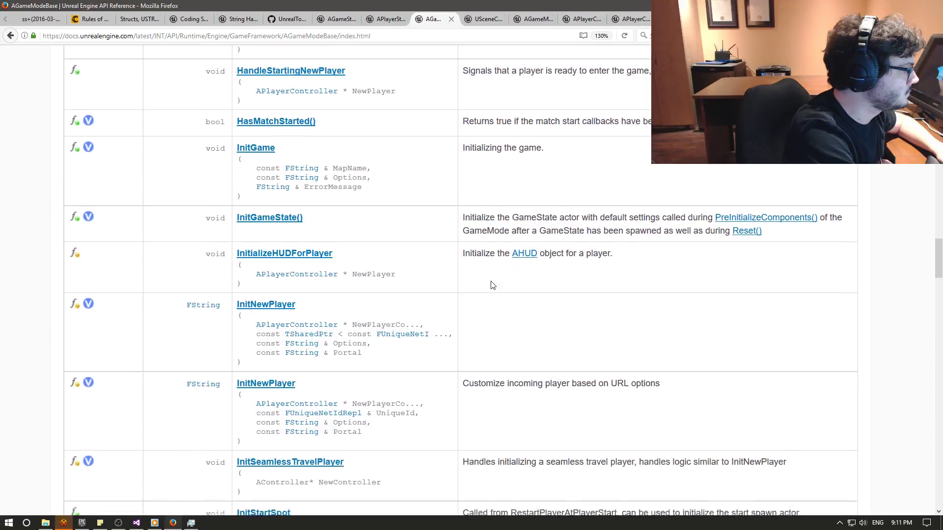
pyautogui.scroll(-1, 494, 285)
pyautogui.scroll(-1, 493, 285)
pyautogui.scroll(-1, 494, 284)
pyautogui.scroll(-1, 494, 285)
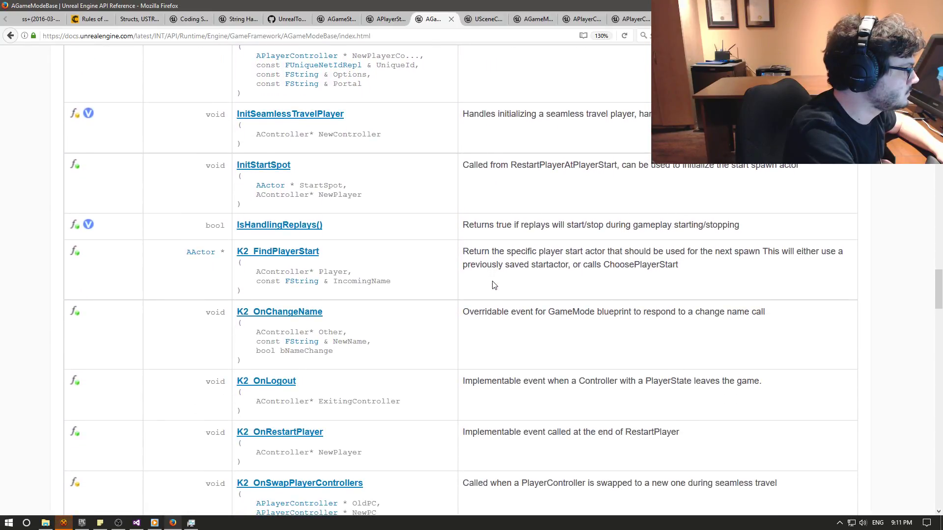
pyautogui.scroll(-2, 495, 284)
pyautogui.scroll(-1, 496, 284)
pyautogui.scroll(-1, 497, 285)
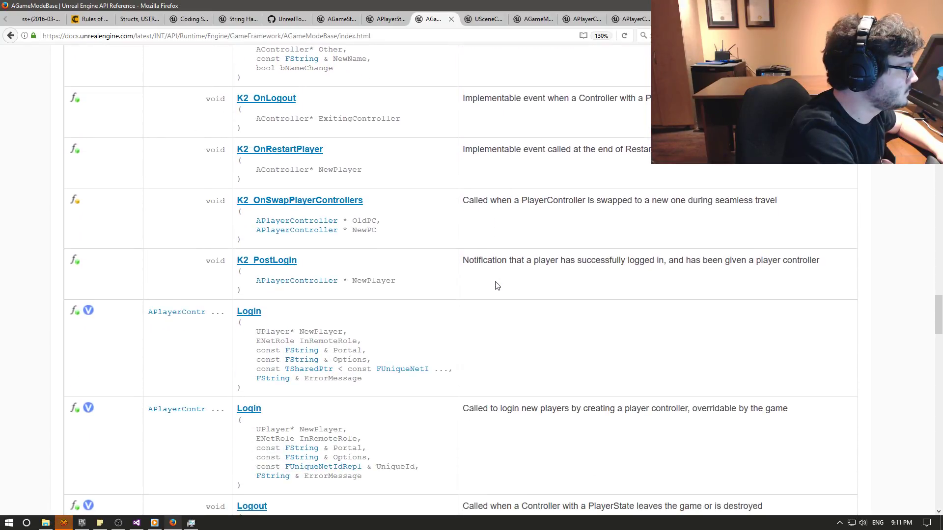
pyautogui.scroll(-1, 498, 285)
pyautogui.scroll(-1, 497, 285)
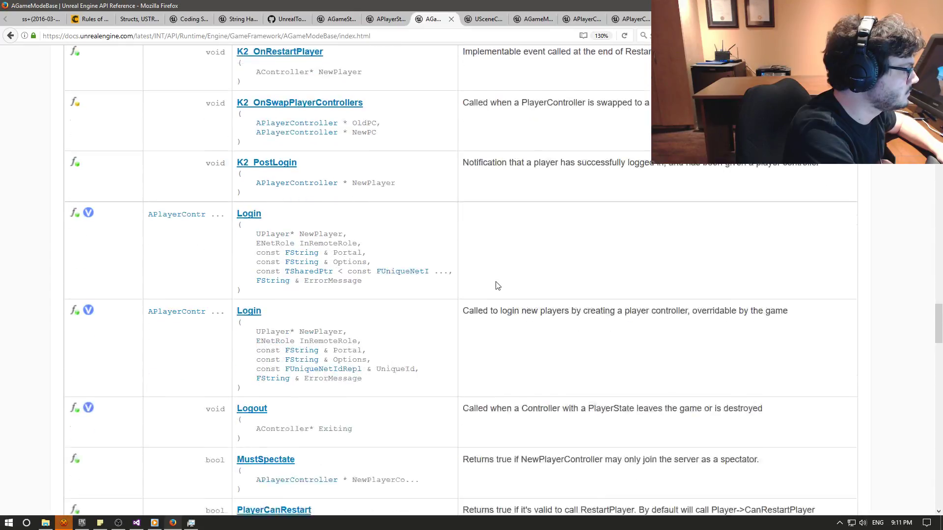
pyautogui.scroll(-1, 497, 285)
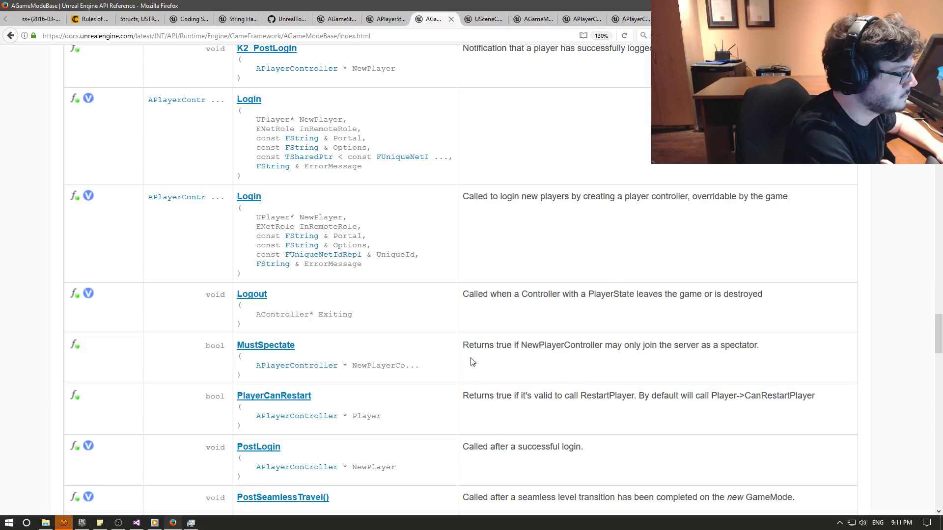
pyautogui.scroll(-1, 472, 362)
pyautogui.scroll(-1, 472, 362)
pyautogui.scroll(-2, 472, 362)
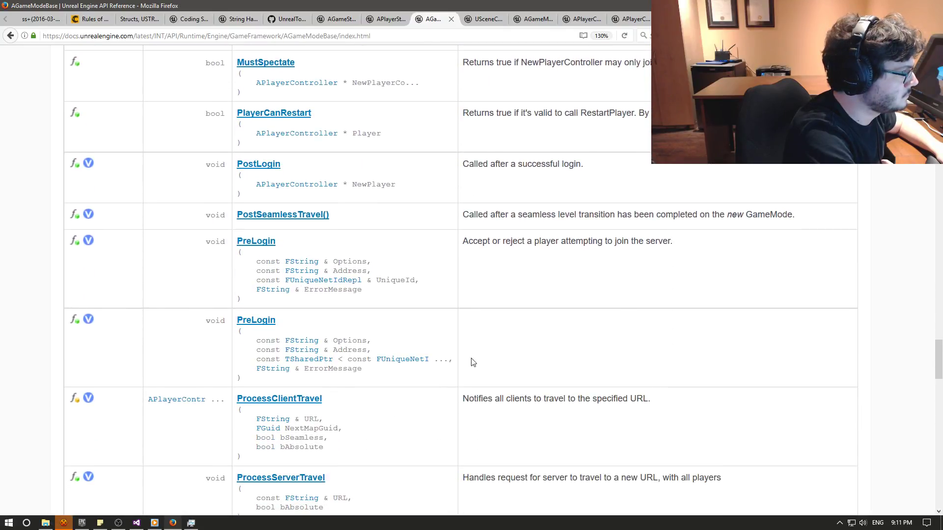
pyautogui.scroll(-2, 472, 362)
pyautogui.scroll(-2, 473, 362)
pyautogui.scroll(-1, 473, 362)
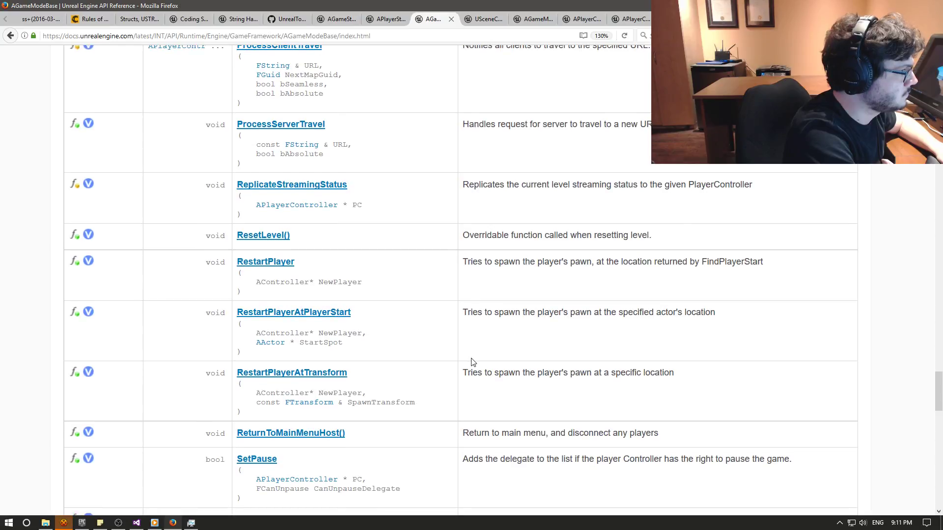
pyautogui.scroll(-2, 472, 362)
pyautogui.scroll(-2, 472, 362)
pyautogui.scroll(-2, 473, 362)
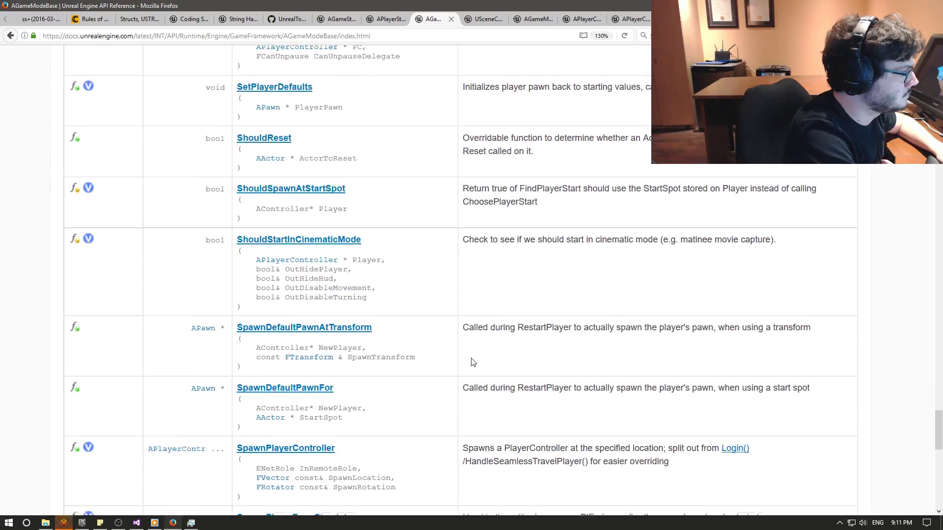
pyautogui.scroll(-3, 472, 362)
pyautogui.scroll(-2, 473, 362)
pyautogui.scroll(-1, 474, 361)
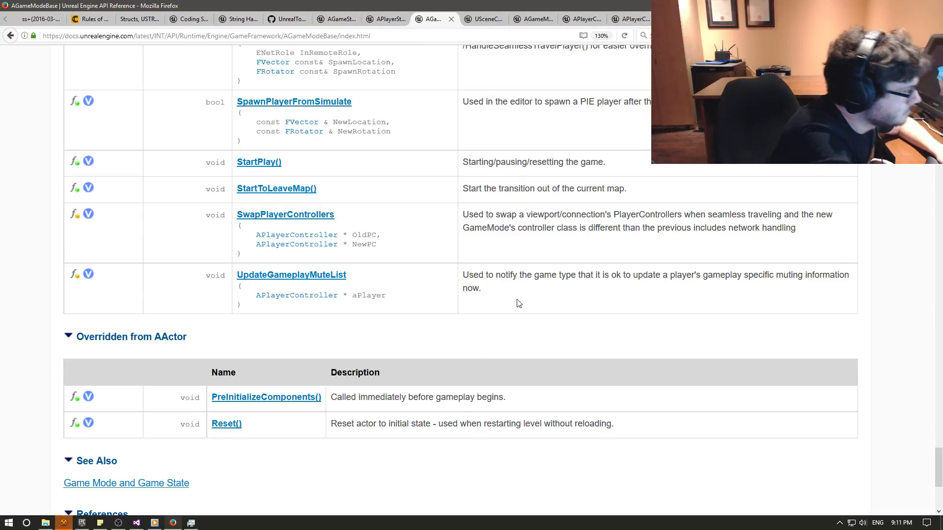
pyautogui.scroll(-1, 491, 324)
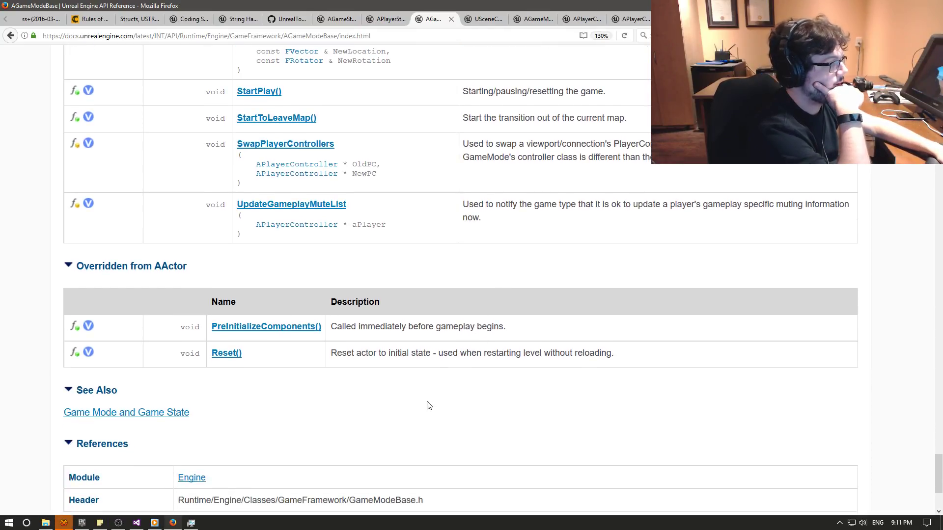
pyautogui.scroll(-3, 427, 414)
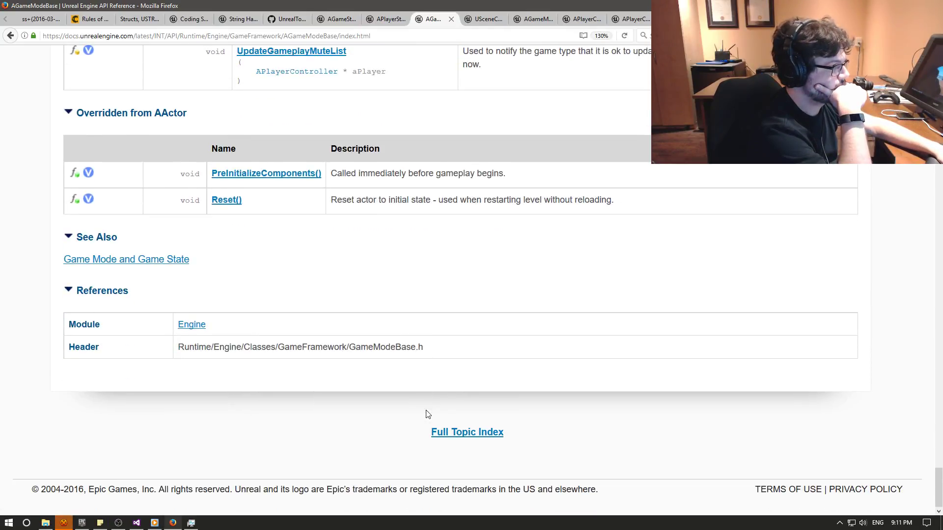
pyautogui.scroll(5, 426, 414)
pyautogui.scroll(4, 430, 416)
pyautogui.scroll(4, 430, 416)
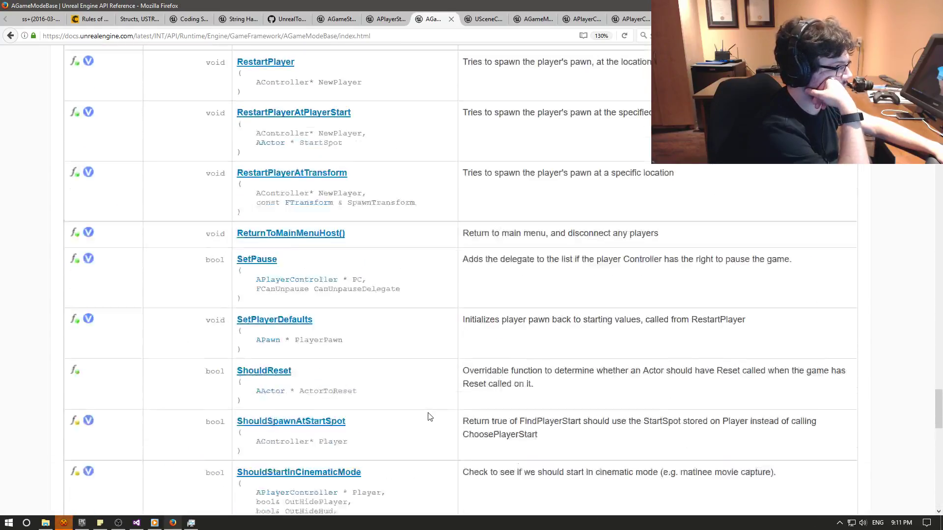
pyautogui.scroll(2, 429, 416)
pyautogui.scroll(3, 429, 416)
pyautogui.scroll(1, 429, 418)
pyautogui.scroll(3, 429, 417)
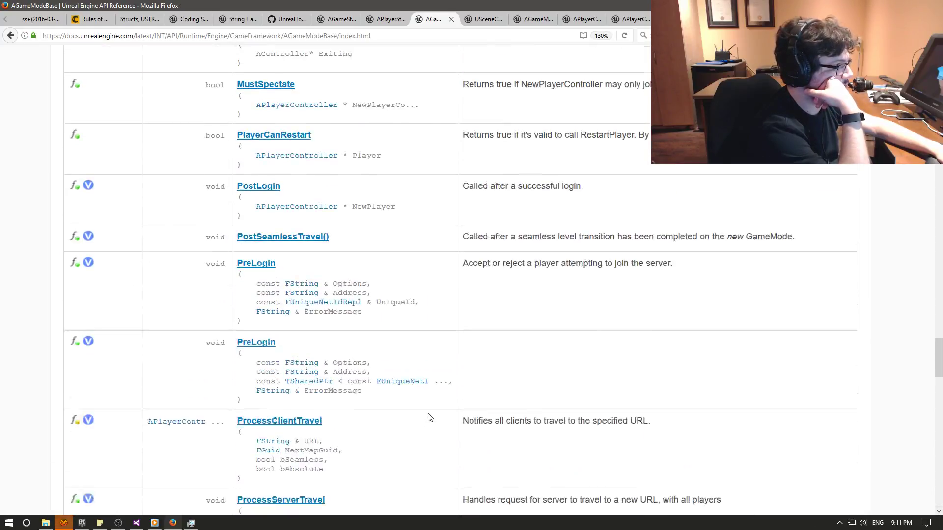
pyautogui.scroll(1, 429, 417)
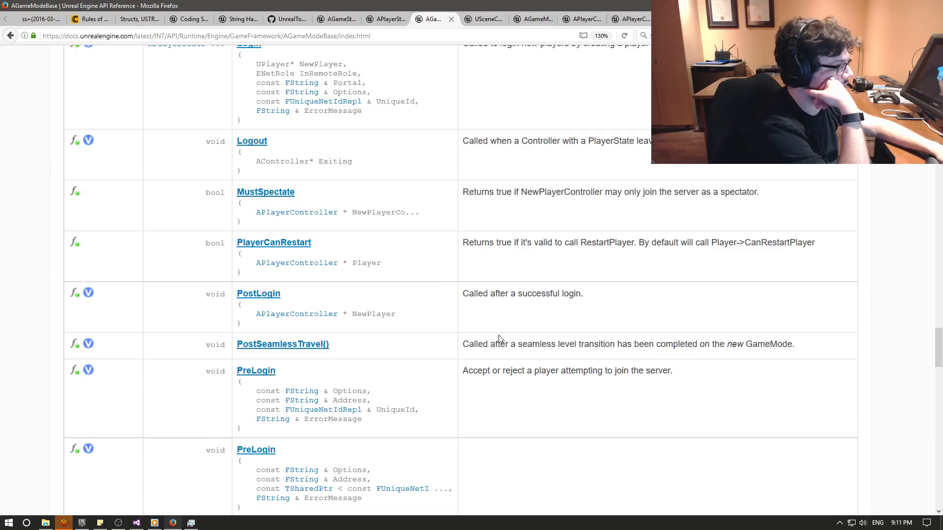
pyautogui.scroll(2, 511, 338)
pyautogui.scroll(4, 513, 338)
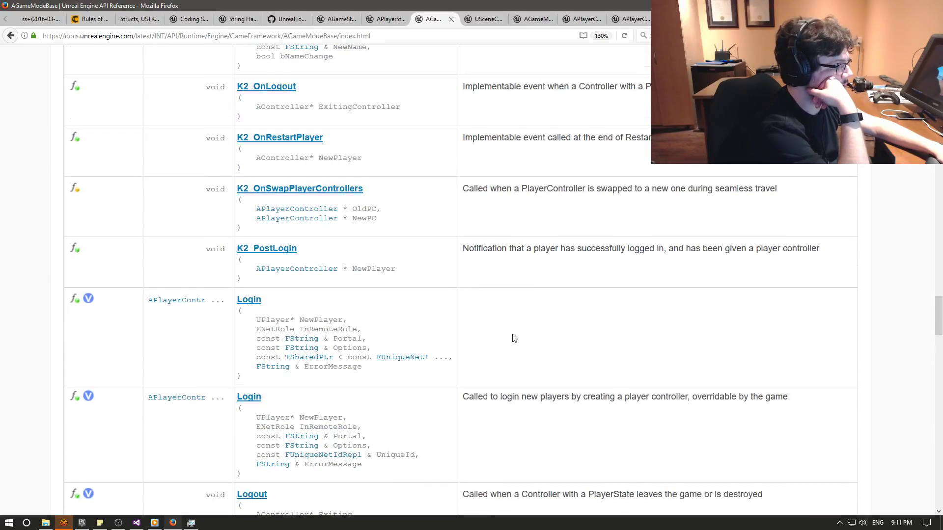
pyautogui.scroll(1, 517, 338)
pyautogui.scroll(-3, 518, 340)
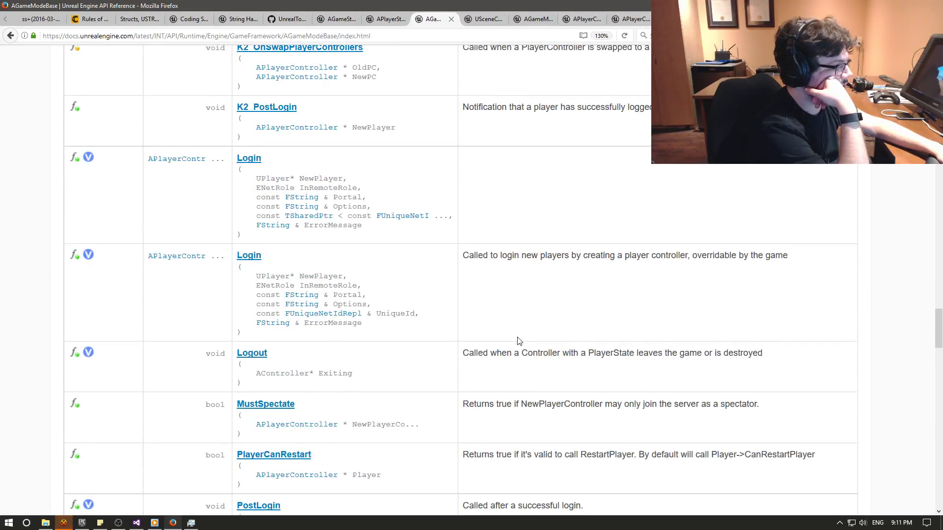
pyautogui.scroll(4, 518, 341)
pyautogui.scroll(3, 520, 341)
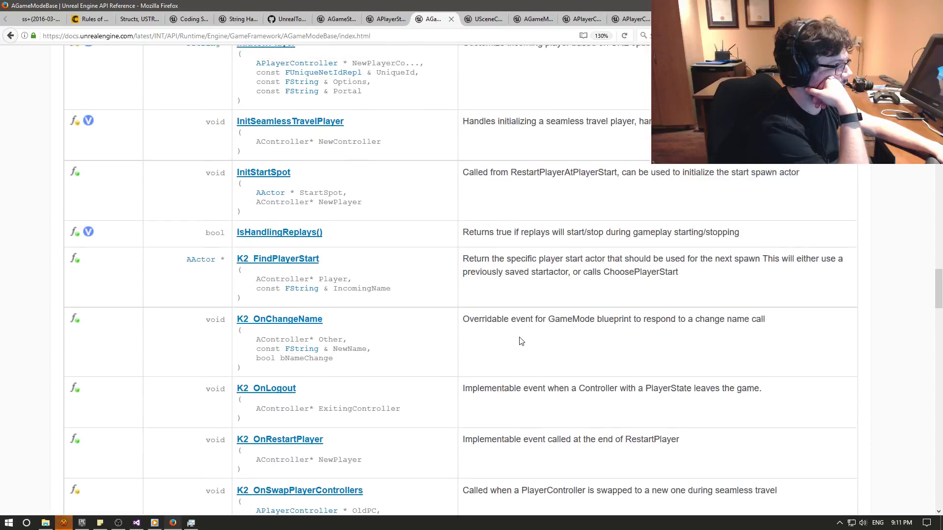
pyautogui.scroll(1, 521, 341)
pyautogui.scroll(2, 522, 340)
pyautogui.scroll(1, 522, 341)
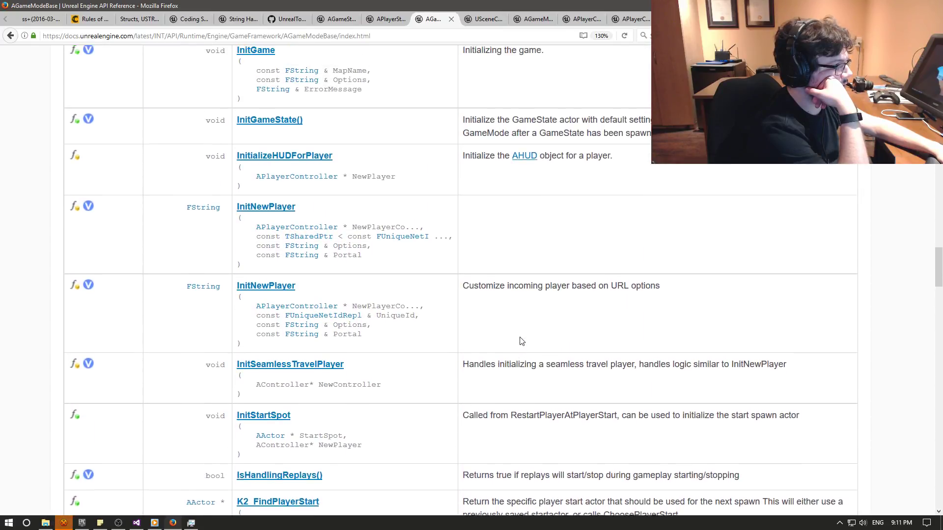
pyautogui.scroll(1, 522, 341)
pyautogui.scroll(2, 522, 340)
pyautogui.scroll(2, 523, 341)
pyautogui.scroll(1, 524, 342)
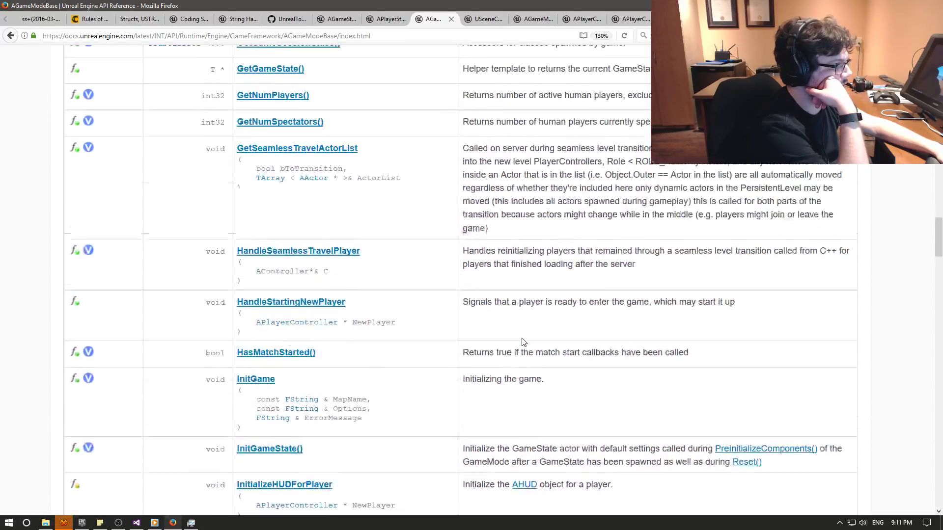
pyautogui.scroll(1, 523, 342)
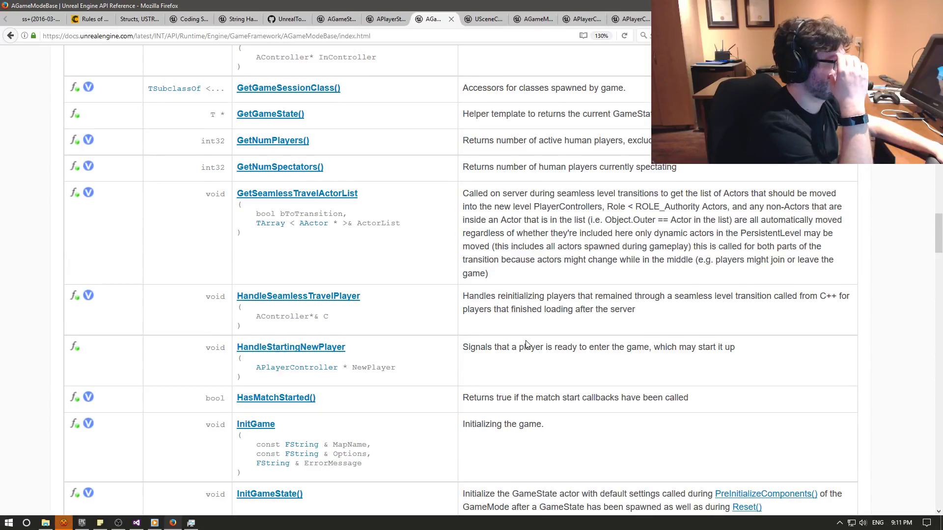
pyautogui.scroll(3, 526, 343)
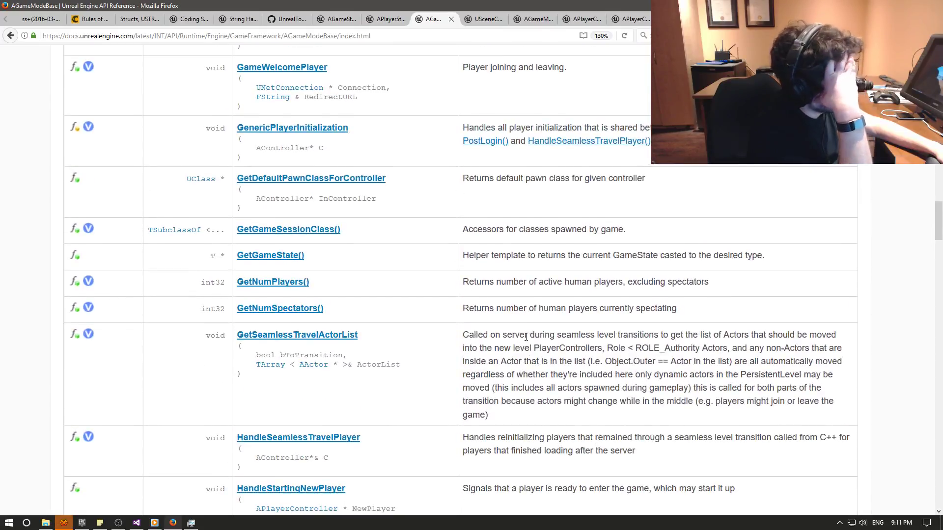
pyautogui.scroll(2, 525, 338)
pyautogui.scroll(1, 527, 340)
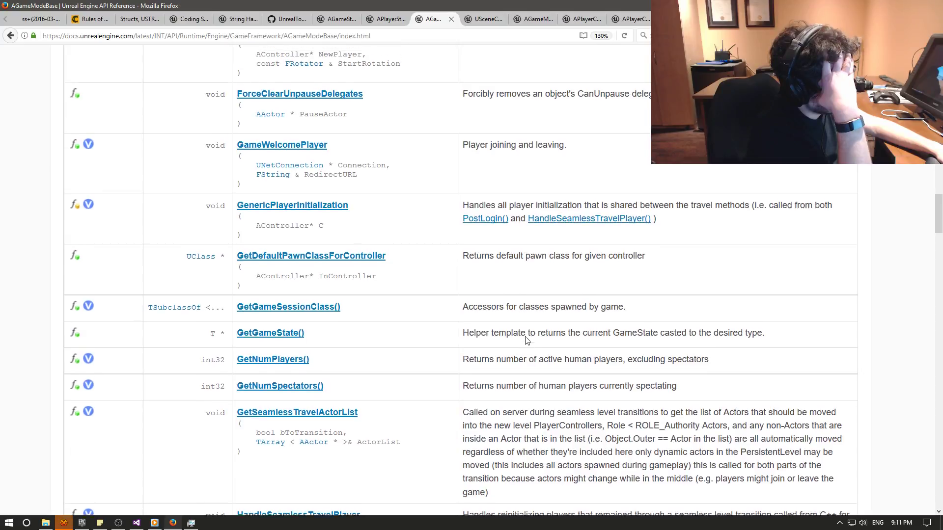
pyautogui.scroll(4, 527, 341)
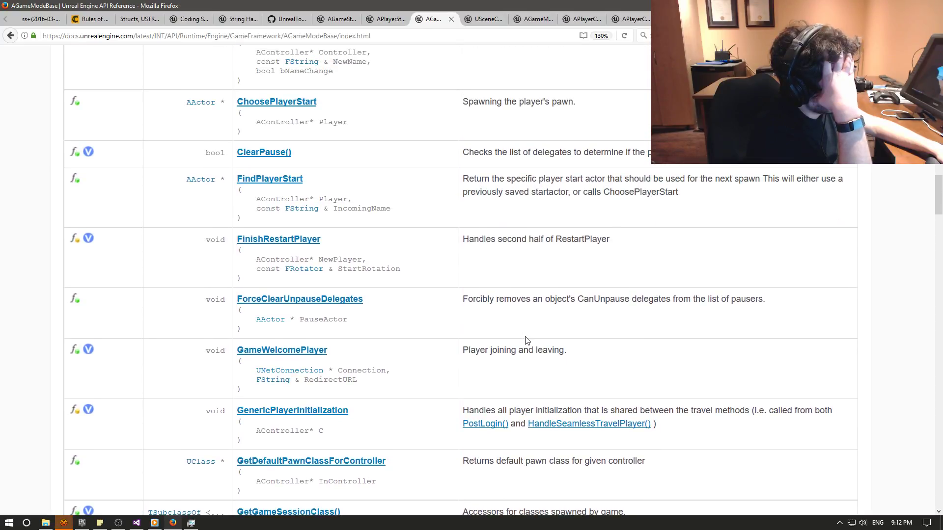
pyautogui.scroll(1, 526, 340)
pyautogui.scroll(1, 527, 340)
pyautogui.scroll(1, 526, 337)
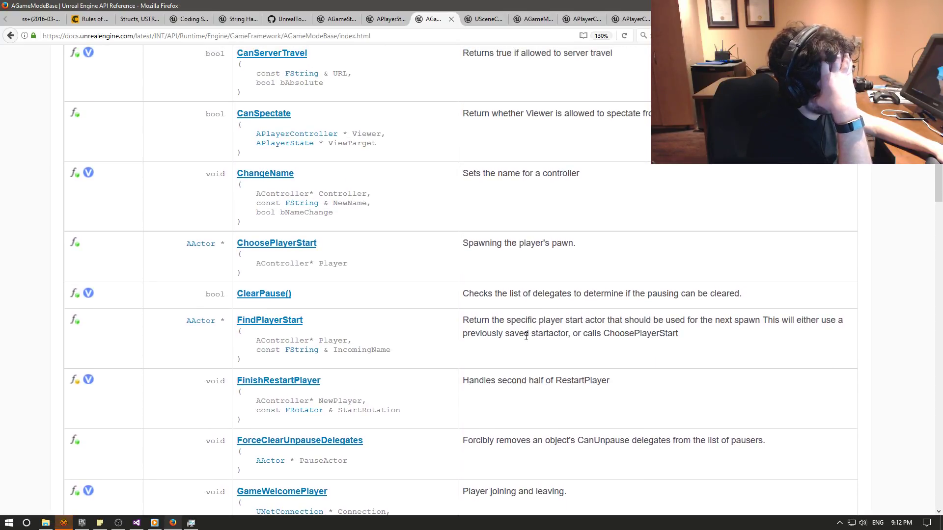
pyautogui.scroll(1, 527, 339)
pyautogui.scroll(2, 530, 344)
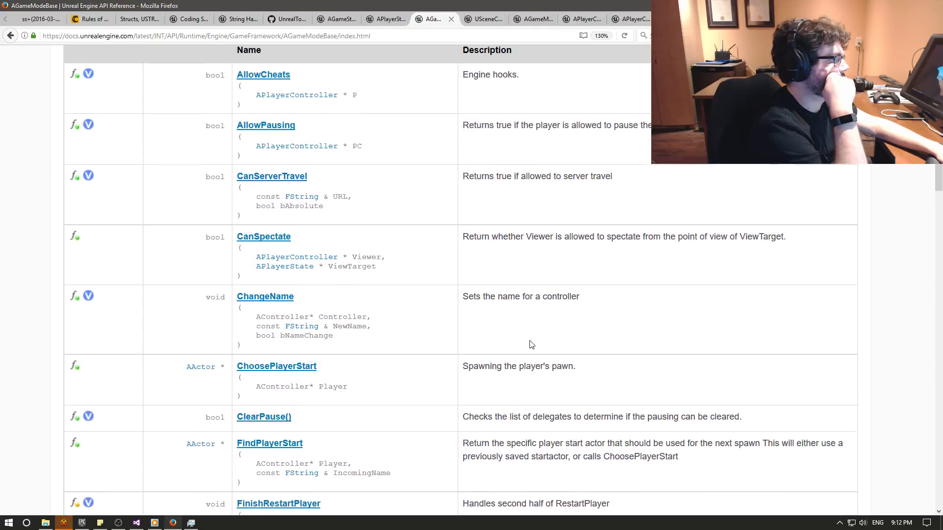
pyautogui.scroll(1, 531, 345)
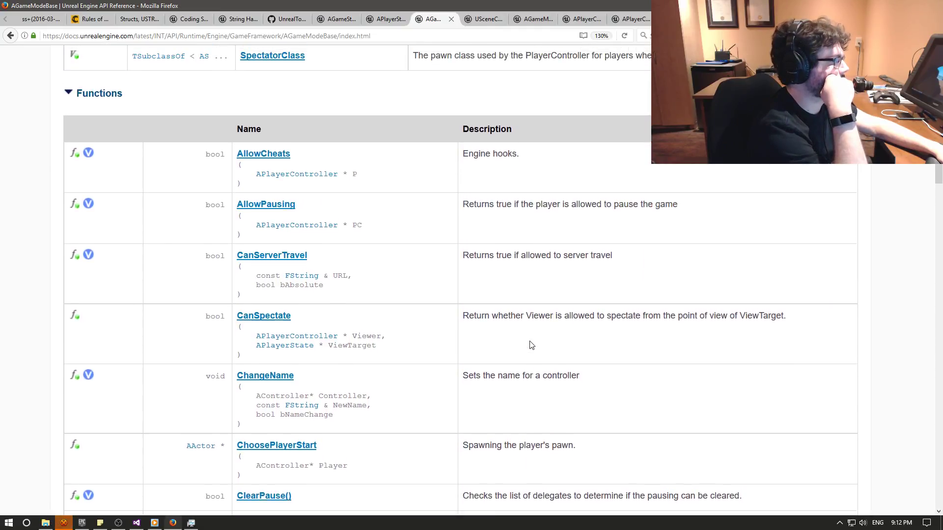
pyautogui.scroll(2, 531, 345)
pyautogui.scroll(5, 530, 345)
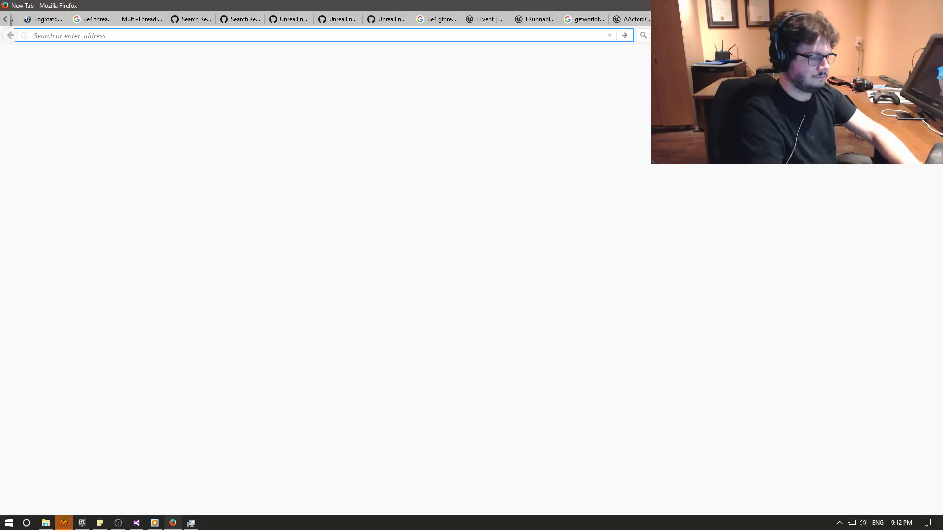
# Search google.ca for 'ue4 on game shutdown'.
pyautogui.write('google.ca/')
pyautogui.press('Return')
pyautogui.write('ue4 ')
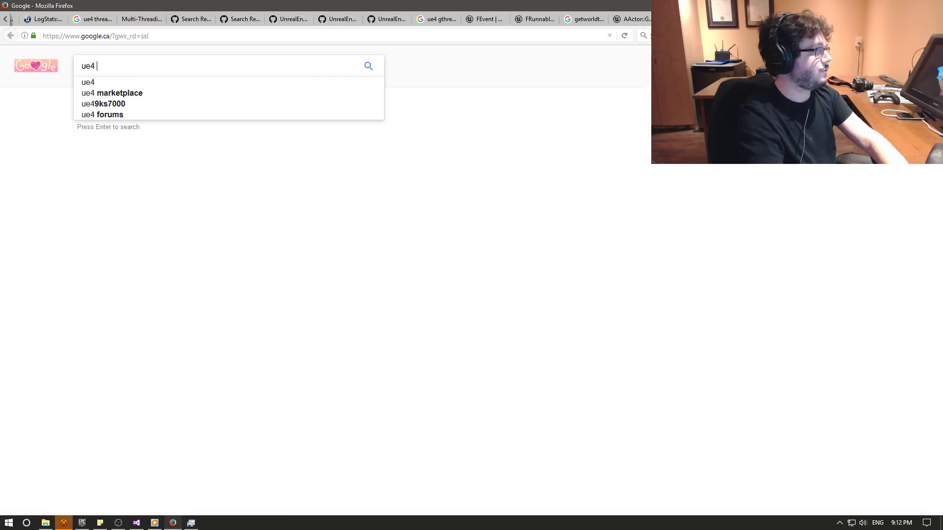
pyautogui.write('on game shutdown')
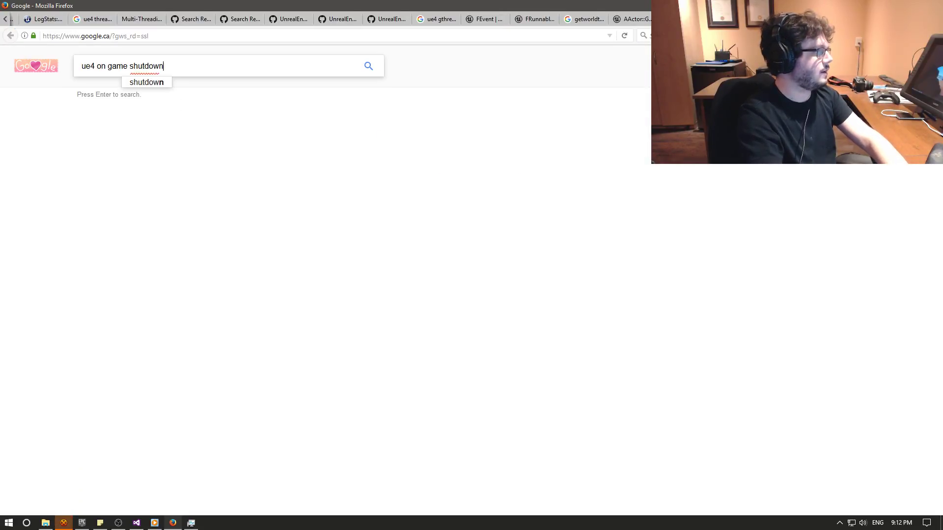
pyautogui.press('Return')
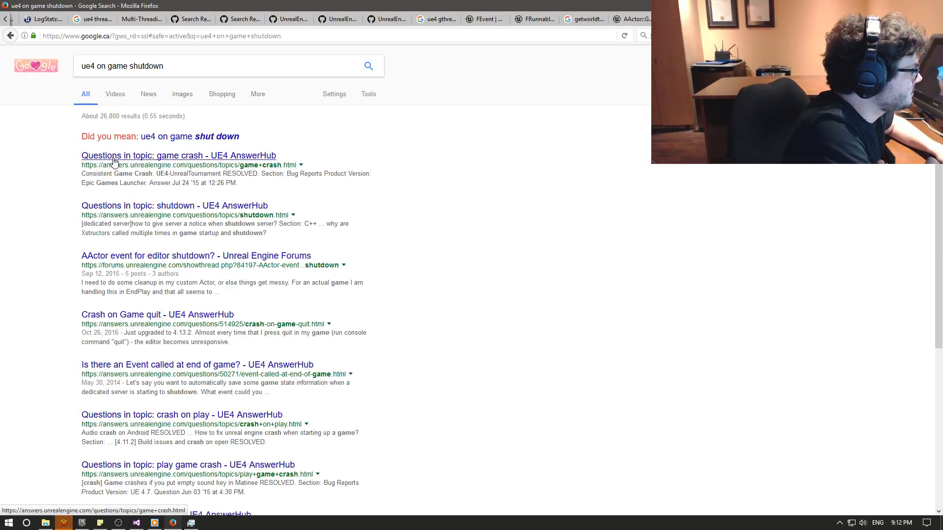
# Open the 'AActor event for editor shutdown?' thread and read post #2's Shutdown() and broadcast-event advice.
pyautogui.click(127, 256)
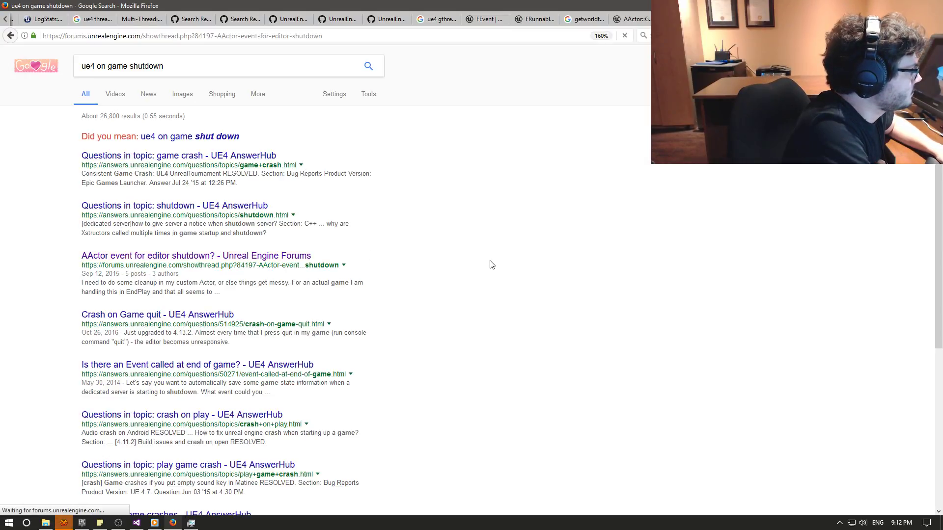
pyautogui.scroll(-10, 491, 265)
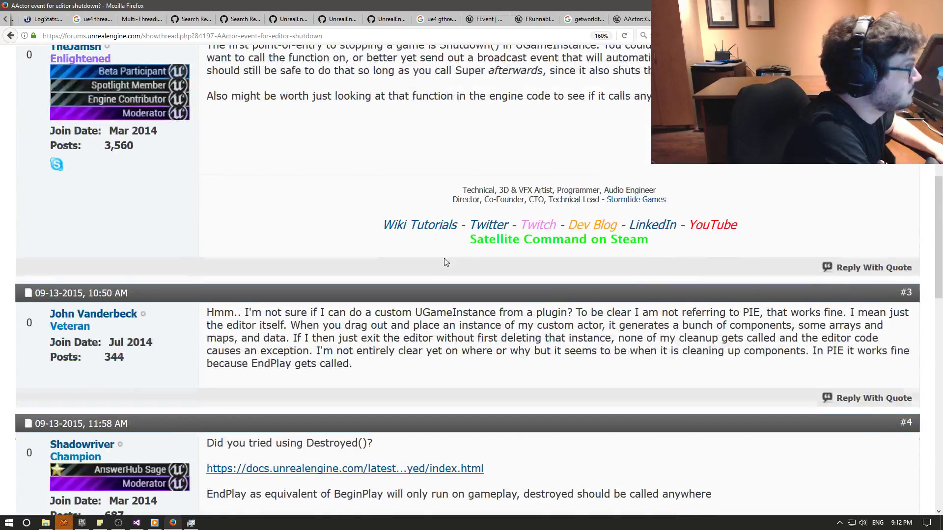
pyautogui.scroll(4, 440, 260)
pyautogui.scroll(2, 440, 260)
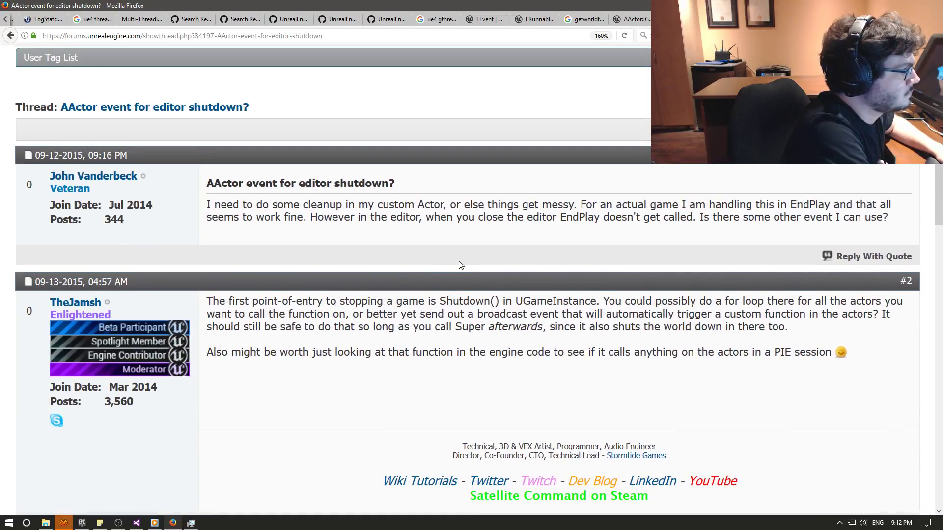
pyautogui.scroll(-2, 459, 263)
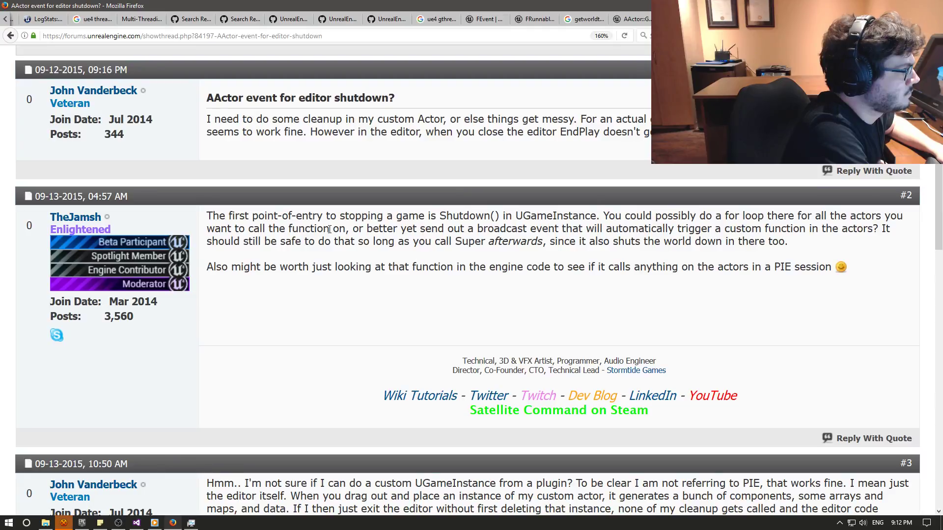
pyautogui.moveTo(333, 217); pyautogui.dragTo(518, 241)
pyautogui.click(556, 299)
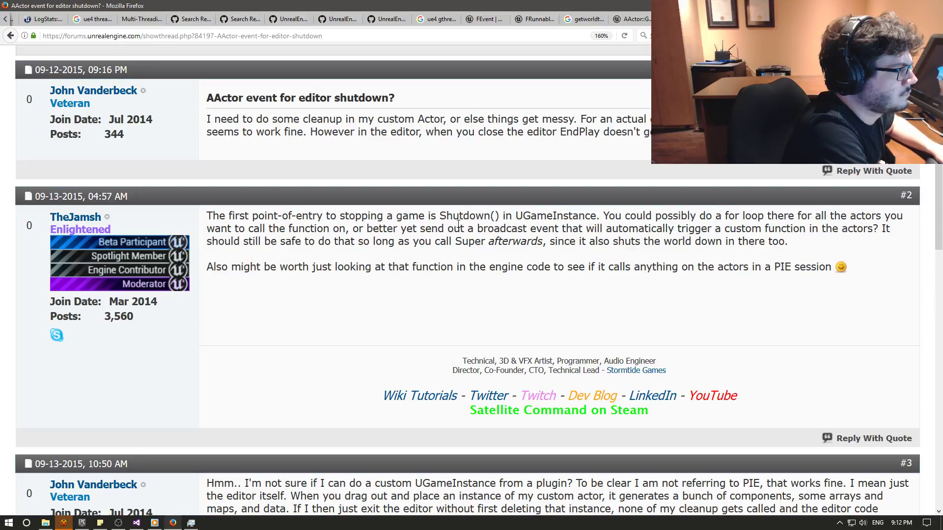
pyautogui.moveTo(655, 215); pyautogui.dragTo(720, 253)
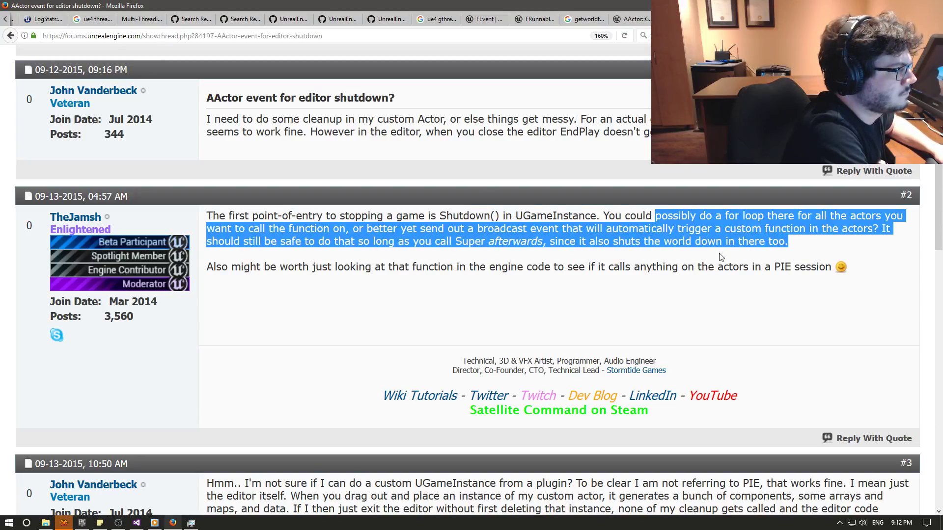
pyautogui.click(718, 258)
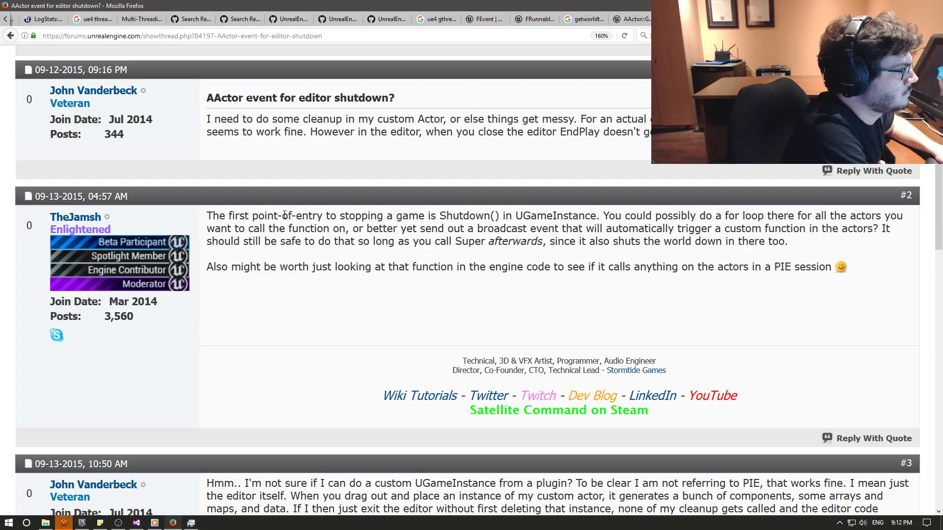
# Read further replies and open the Destroyed() documentation link in a new tab.
pyautogui.scroll(-2, 285, 214)
pyautogui.scroll(-3, 287, 219)
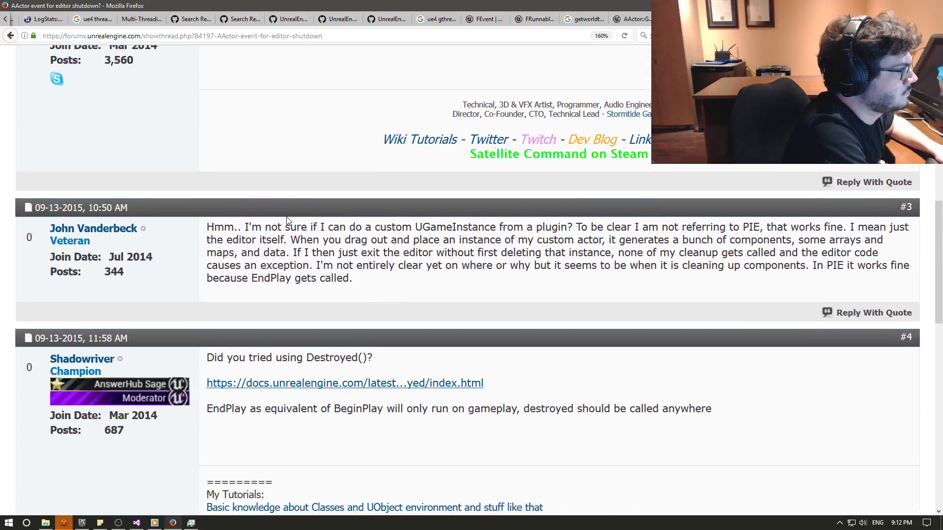
pyautogui.scroll(-2, 287, 219)
pyautogui.scroll(-3, 289, 221)
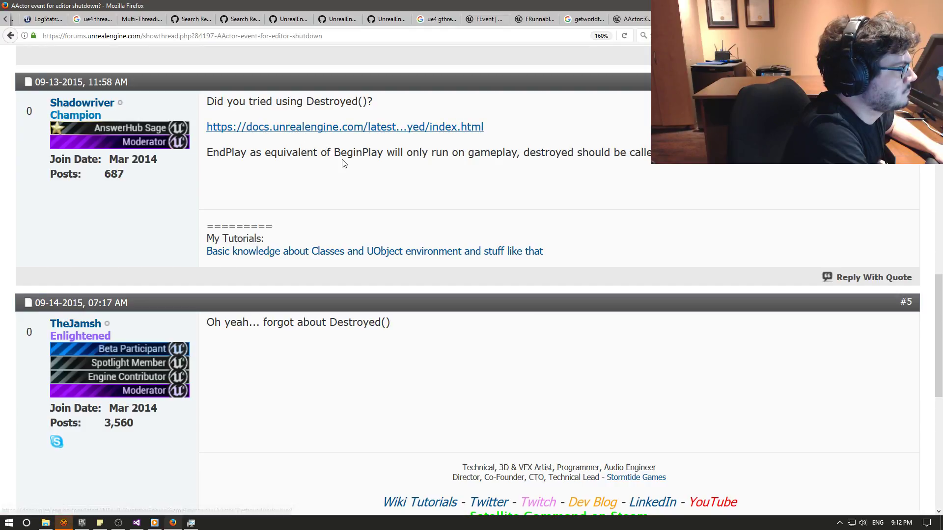
pyautogui.middleClick(322, 129)
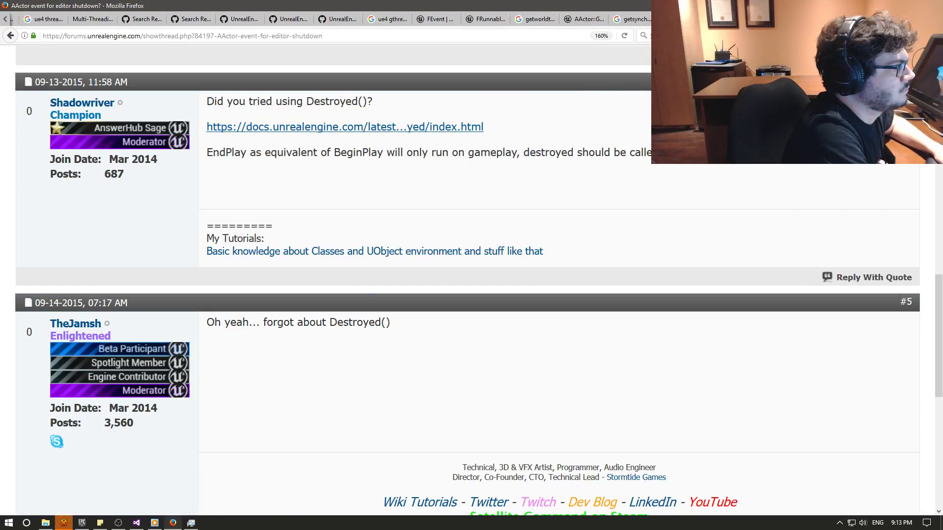
# Switch to the AActor::Destroyed docs tab and read its remark about deleted actors.
pyautogui.hotkey('ctrl', 'Tab')
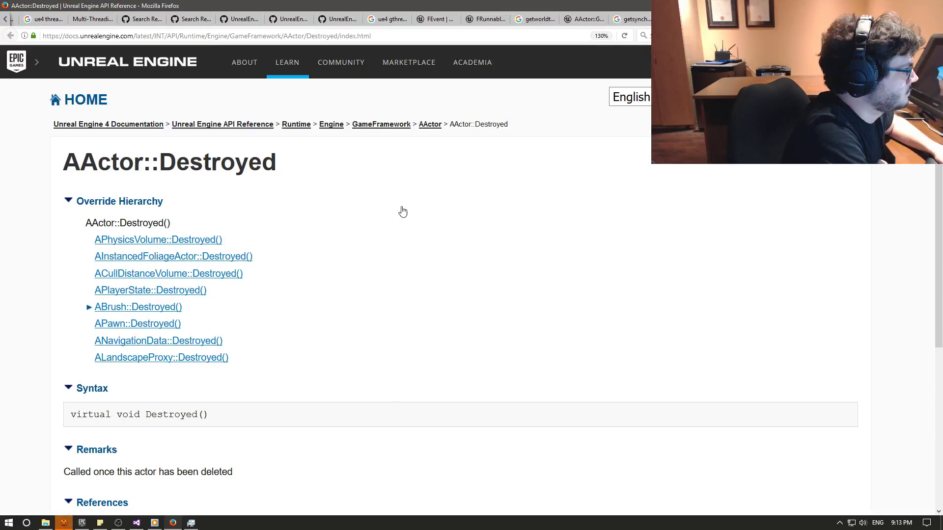
pyautogui.scroll(-5, 402, 212)
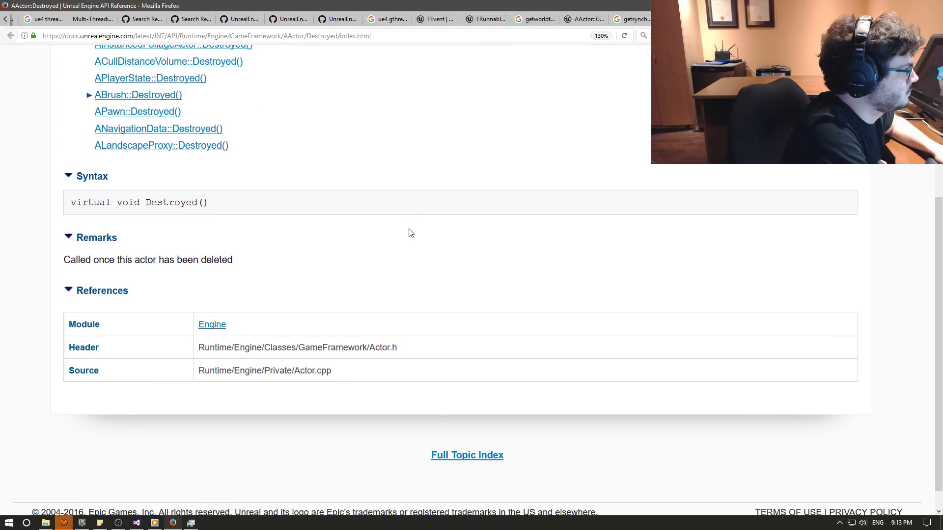
pyautogui.moveTo(88, 265); pyautogui.dragTo(233, 260)
pyautogui.click(287, 259)
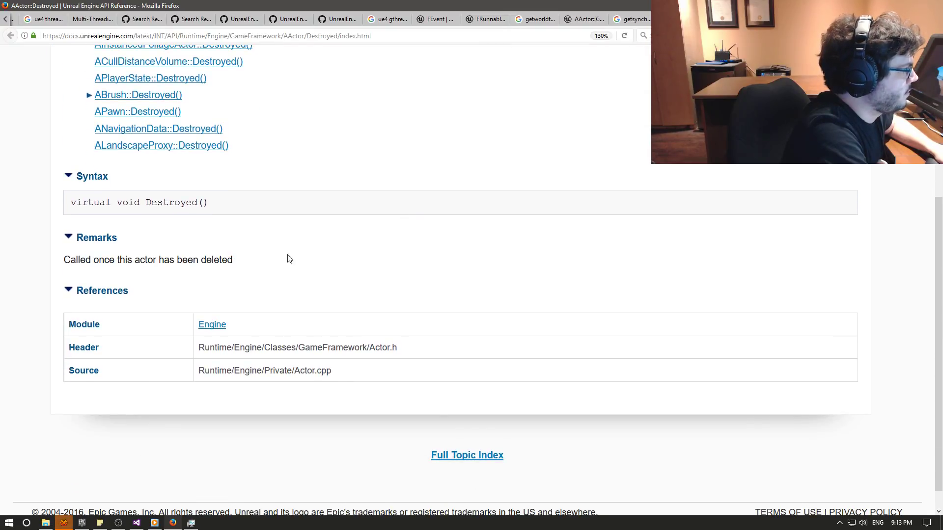
pyautogui.scroll(5, 388, 286)
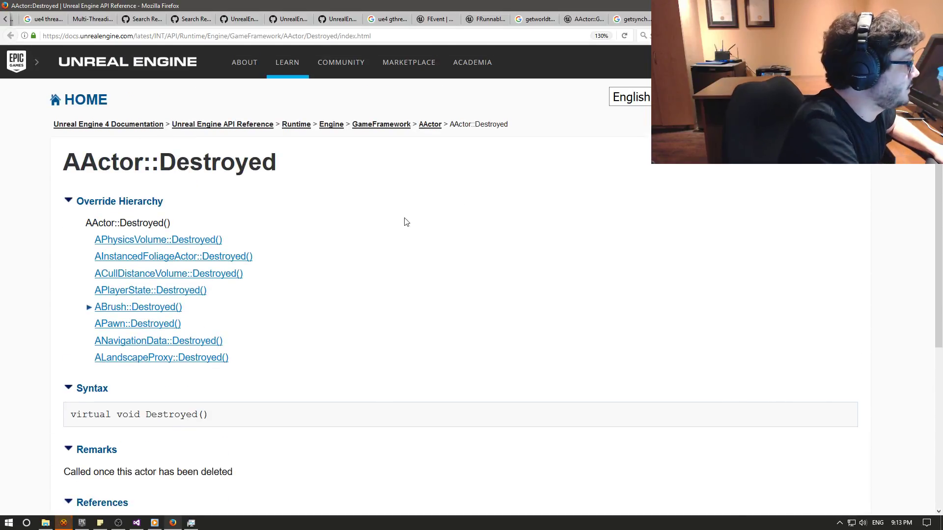
pyautogui.scroll(-1, 393, 307)
pyautogui.scroll(-4, 392, 306)
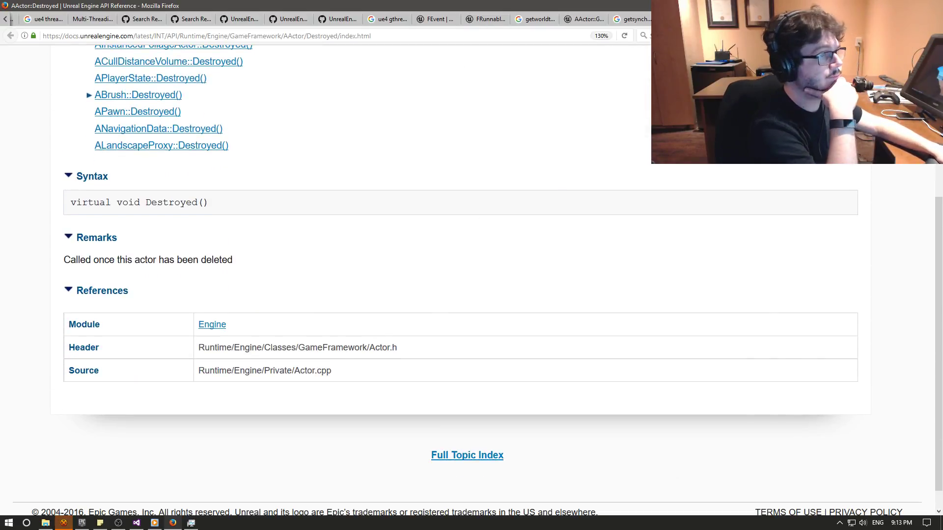
# Back in Visual Studio, bring up BaseGameMode.h beside the source file.
pyautogui.hotkey('alt', 'Tab')
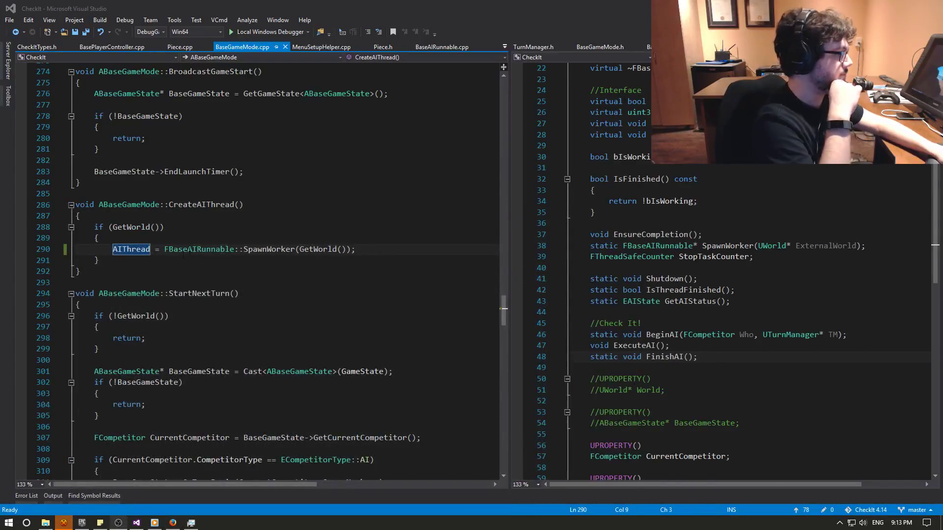
pyautogui.scroll(4, 194, 241)
pyautogui.scroll(7, 194, 241)
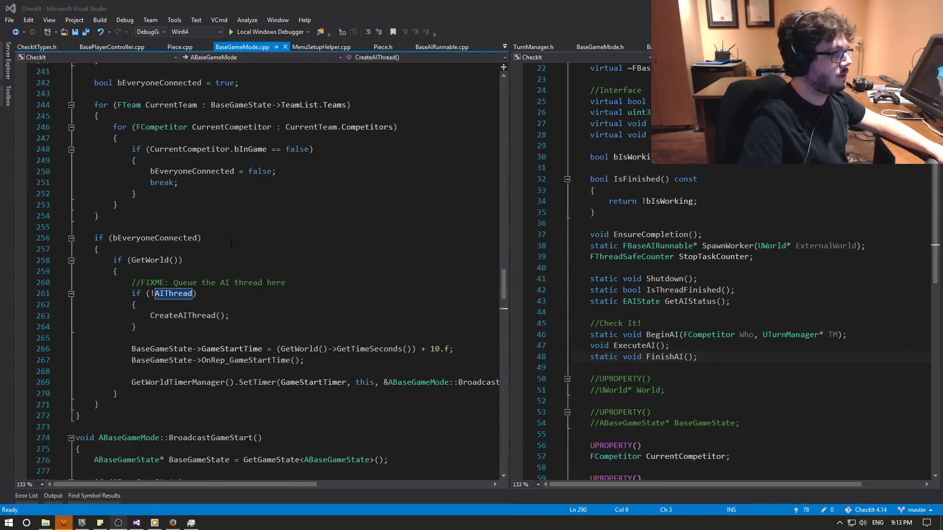
pyautogui.scroll(7, 194, 241)
pyautogui.scroll(4, 721, 234)
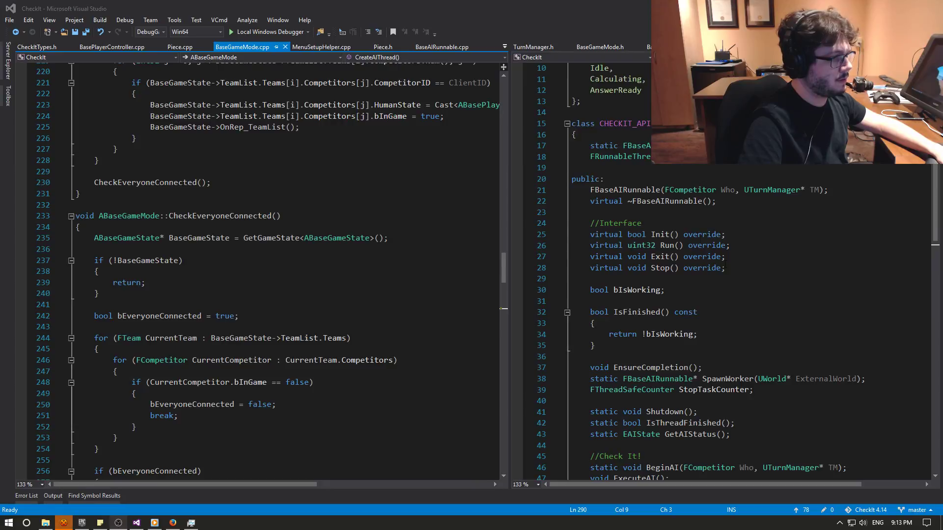
pyautogui.click(593, 49)
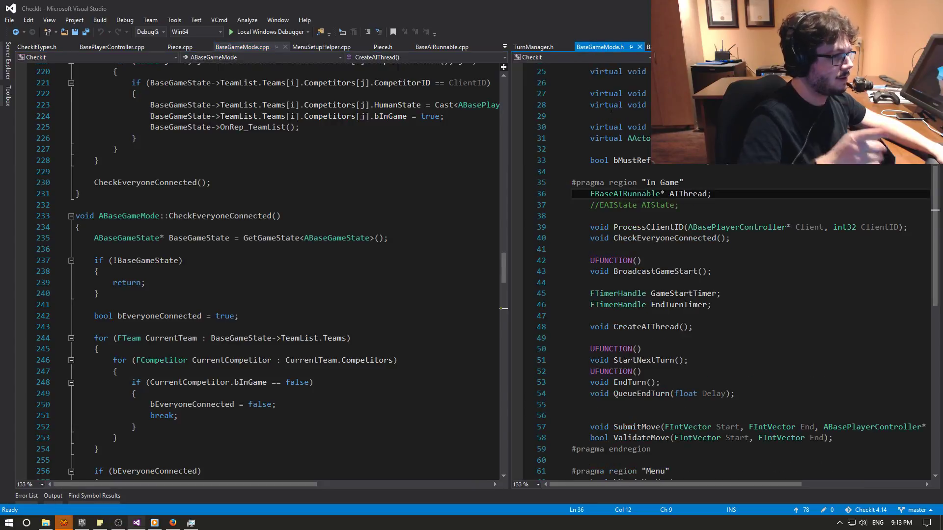
pyautogui.scroll(-2, 679, 251)
pyautogui.scroll(-3, 679, 252)
pyautogui.scroll(8, 679, 252)
pyautogui.scroll(6, 638, 295)
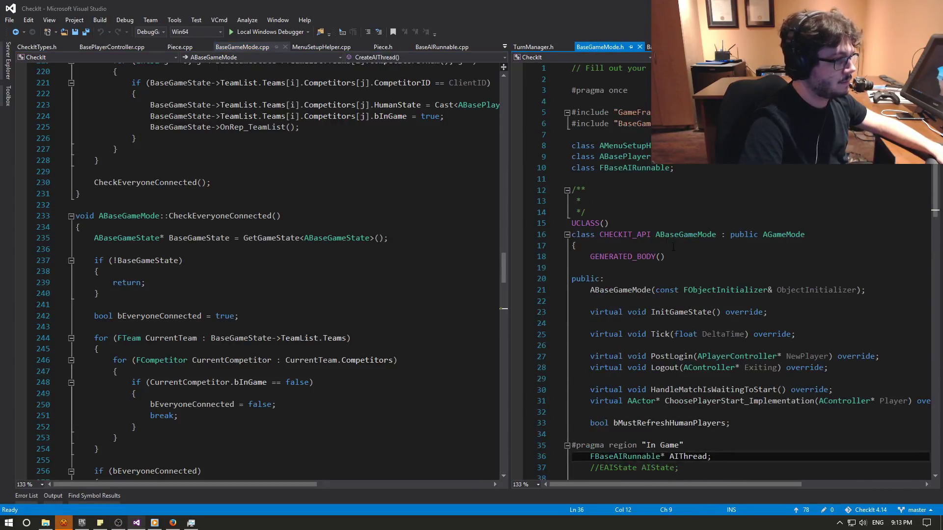
pyautogui.scroll(-1, 605, 382)
# Add 'virtual void Destroyed() override;' after the ChoosePlayerStart_Implementation declaration.
pyautogui.click(605, 381)
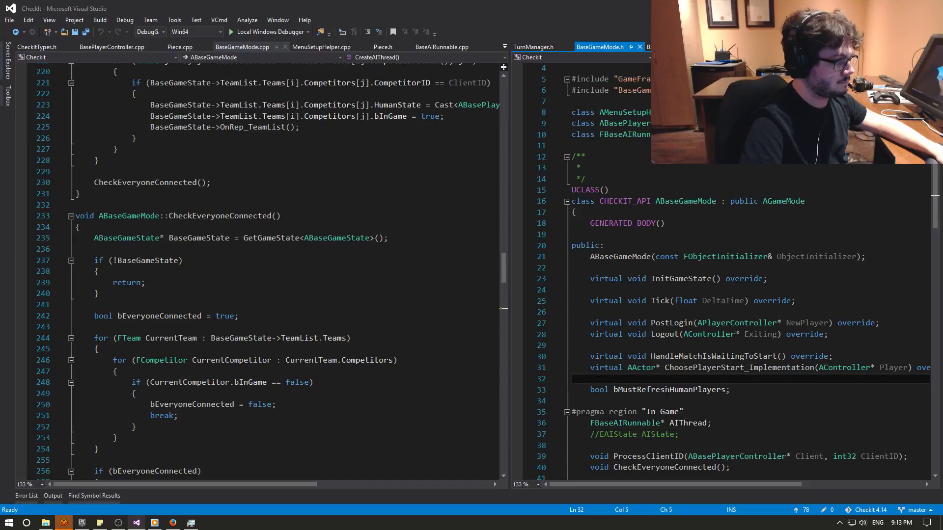
pyautogui.press('Return')
pyautogui.press('Return')
pyautogui.press('Up')
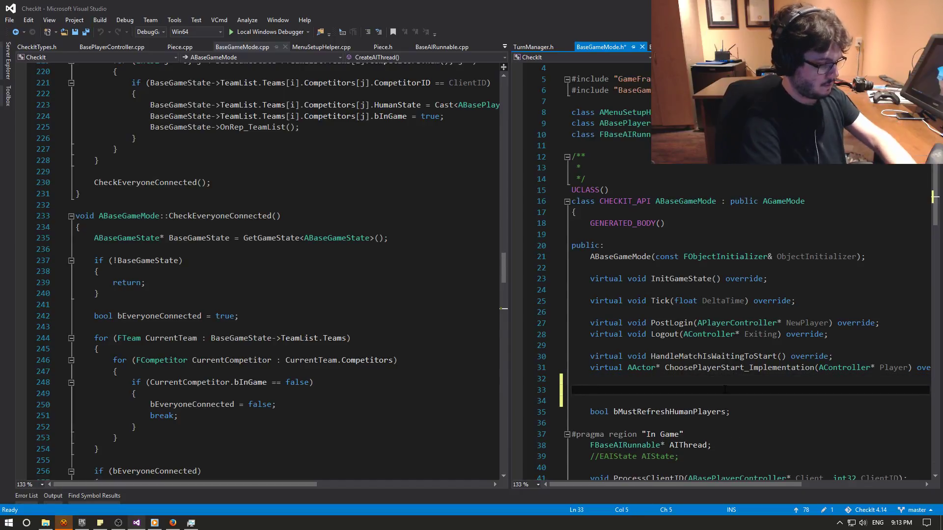
pyautogui.write('virtual void Destr')
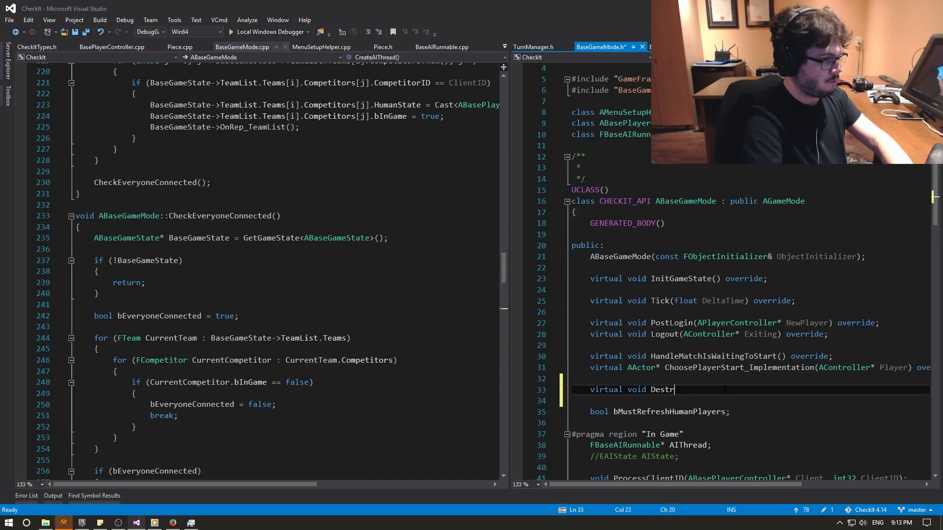
pyautogui.write('oyed() override')
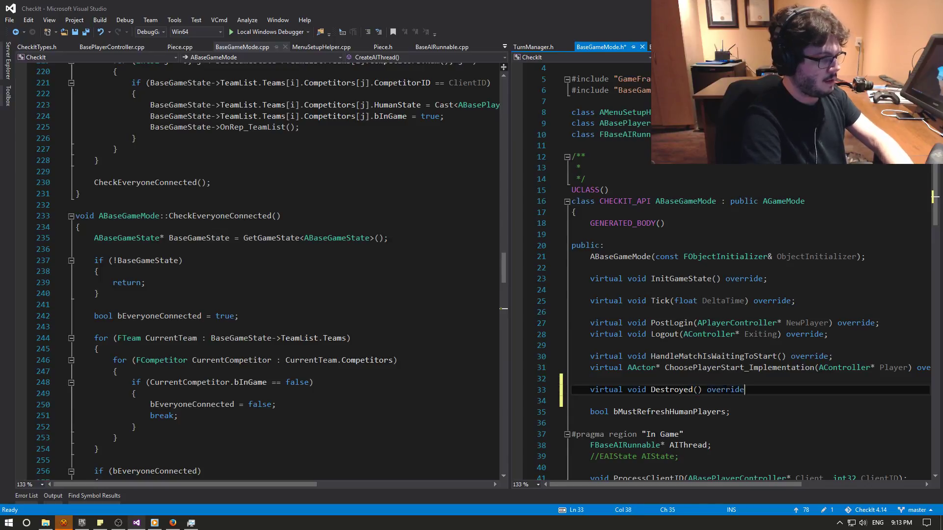
pyautogui.write(';')
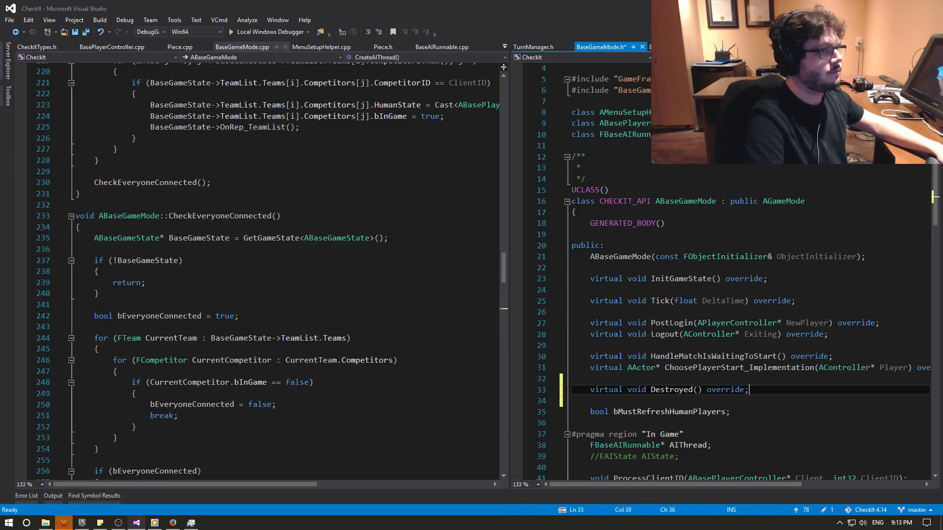
# Check the AActor::Destroyed reference page in Firefox, then return to the new declaration.
pyautogui.press('super+Down')
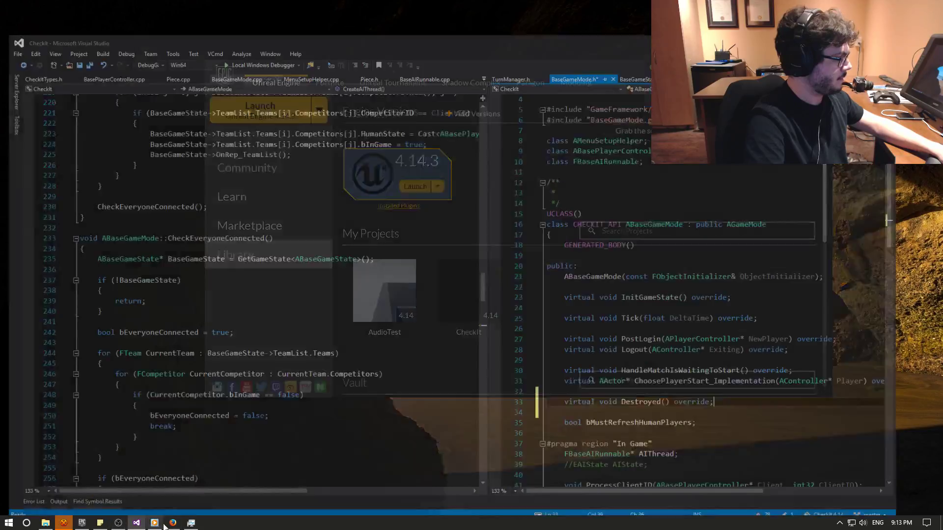
pyautogui.click(172, 523)
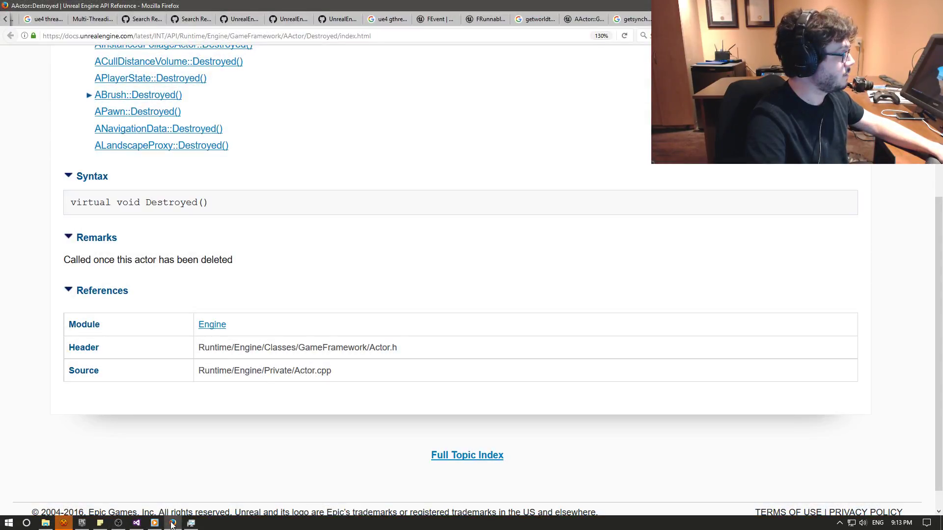
pyautogui.hotkey('alt', 'Tab')
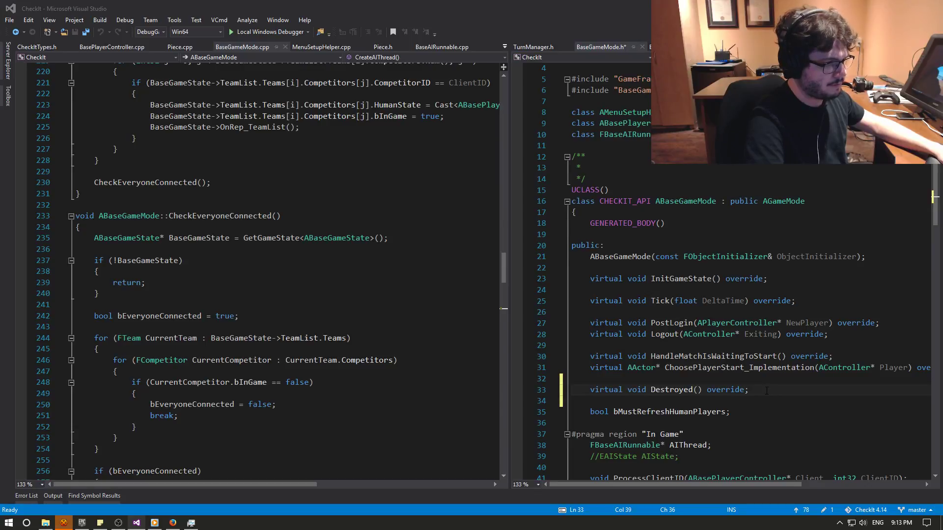
pyautogui.click(771, 390)
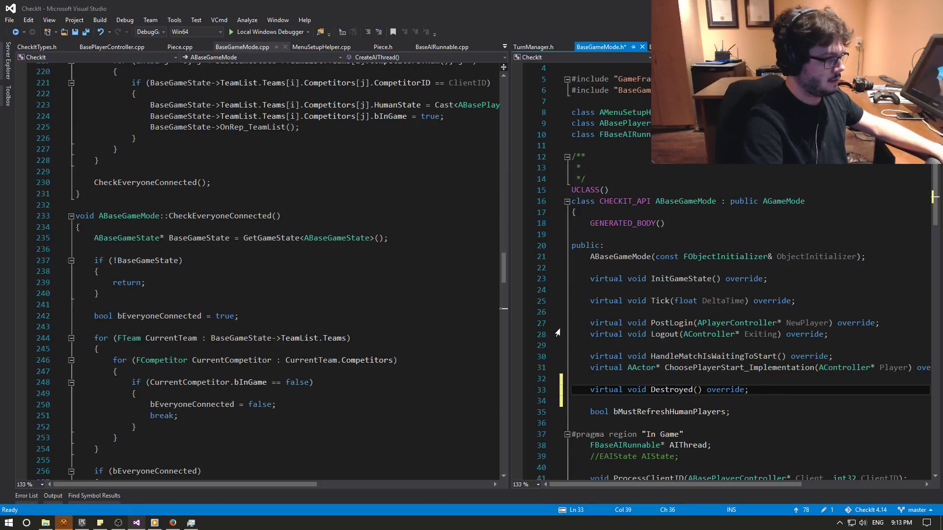
# Below HandleMatchIsWaitingToStart, add a Destroyed() signature and open its function body.
pyautogui.hotkey('ctrl', 'Down')
pyautogui.hotkey('ctrl', 'Down')
pyautogui.hotkey('ctrl', 'Down')
pyautogui.scroll(-3, 322, 336)
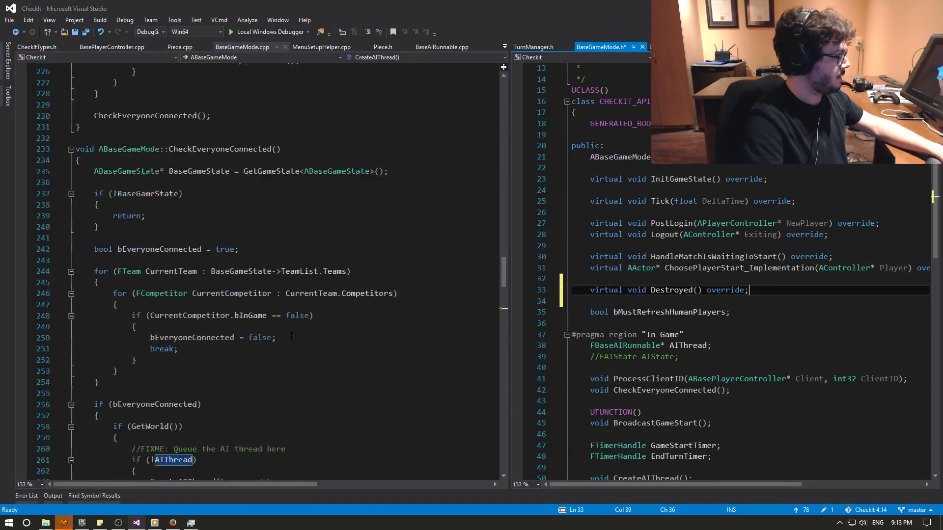
pyautogui.scroll(-8, 322, 336)
pyautogui.scroll(18, 295, 294)
pyautogui.scroll(20, 282, 276)
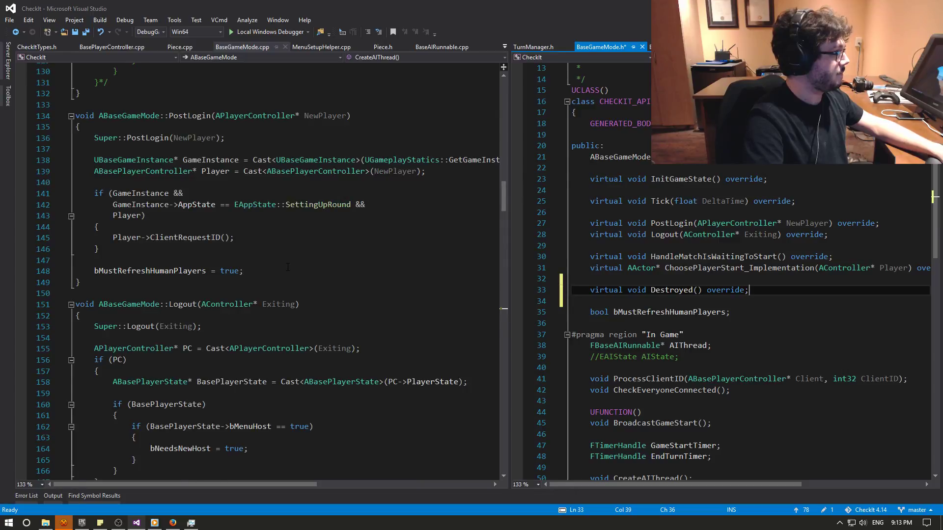
pyautogui.scroll(3, 283, 276)
pyautogui.scroll(-5, 284, 261)
pyautogui.scroll(-7, 286, 252)
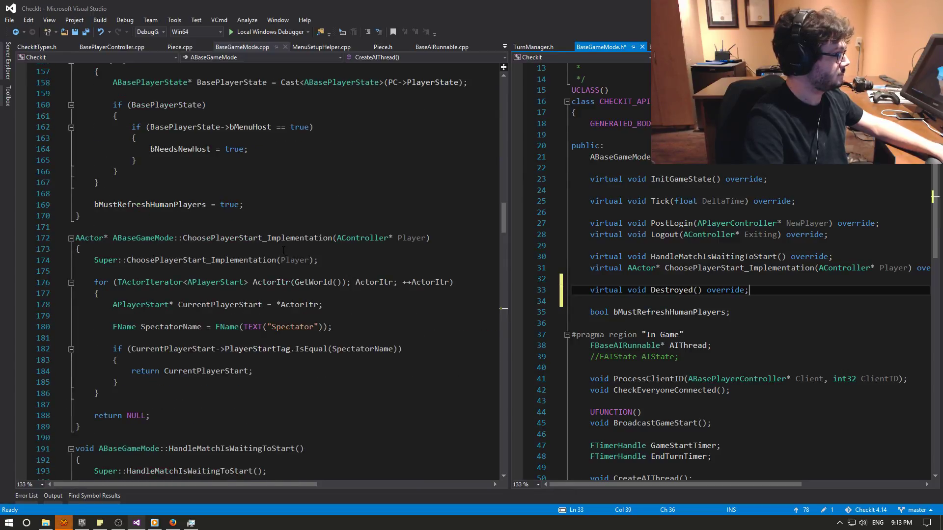
pyautogui.scroll(-4, 283, 251)
pyautogui.scroll(-5, 280, 249)
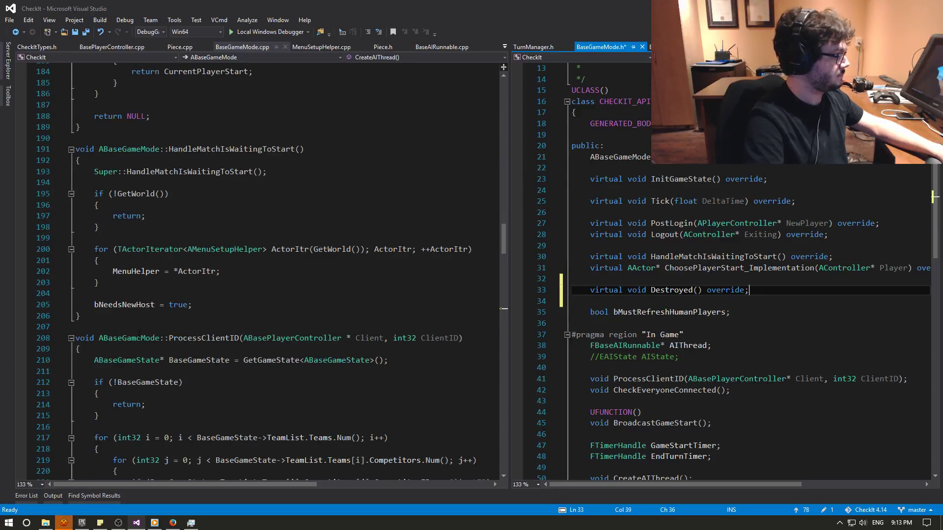
pyautogui.click(139, 327)
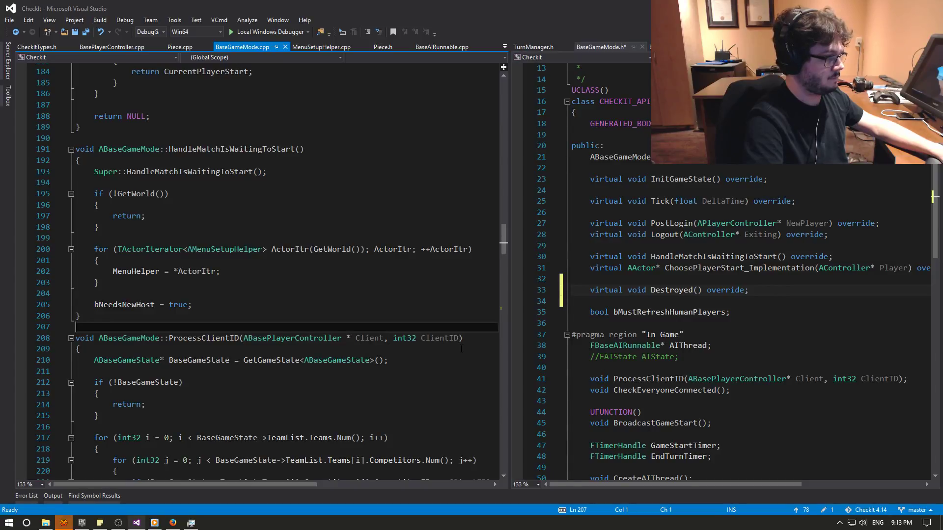
pyautogui.press('Return')
pyautogui.press('Return')
pyautogui.press('Up')
pyautogui.write('virtual ')
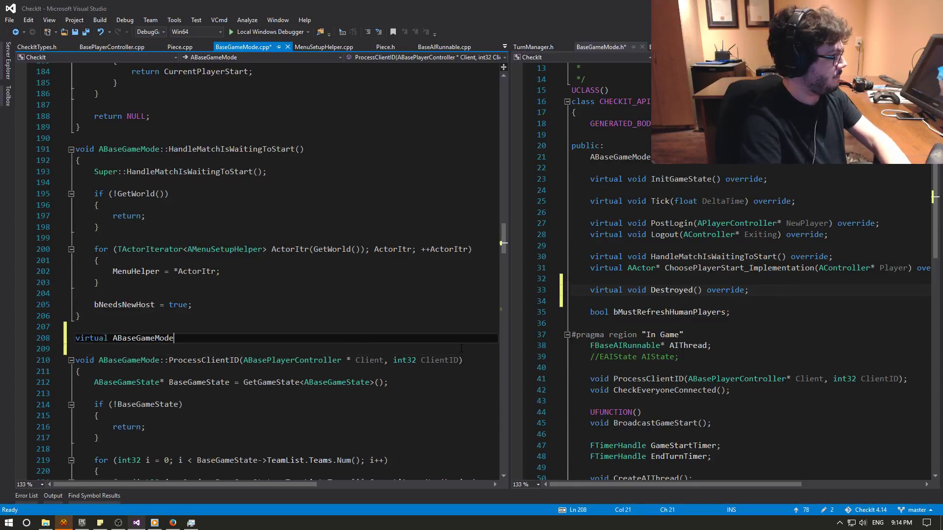
pyautogui.write('royed(')
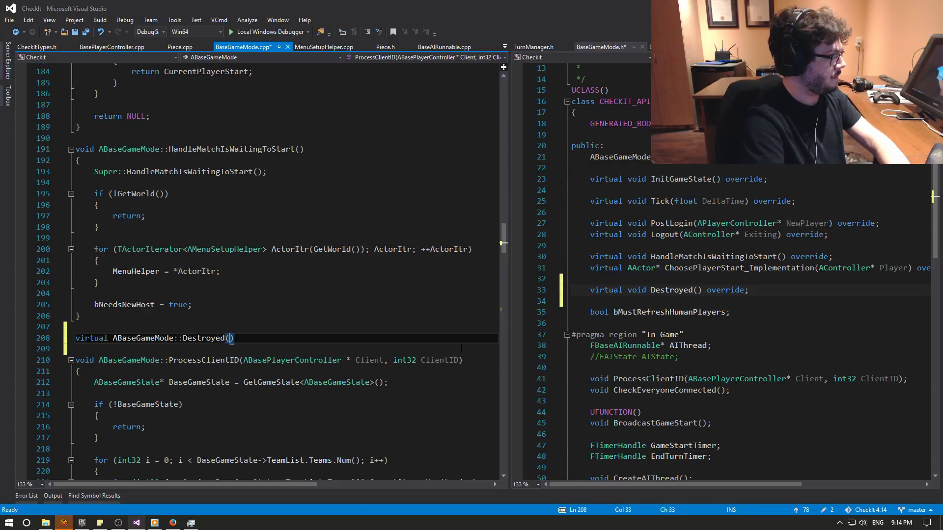
pyautogui.press('End')
pyautogui.press('Return')
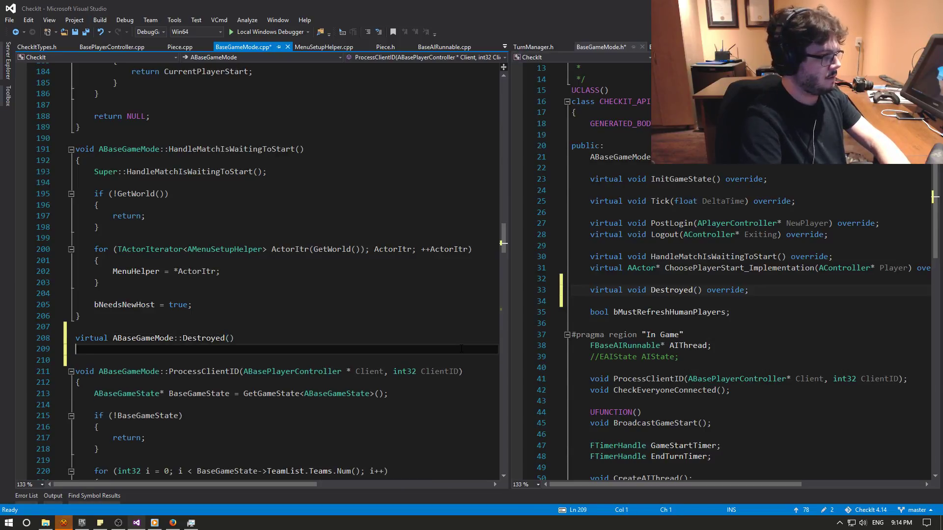
pyautogui.write('{')
pyautogui.press('Return')
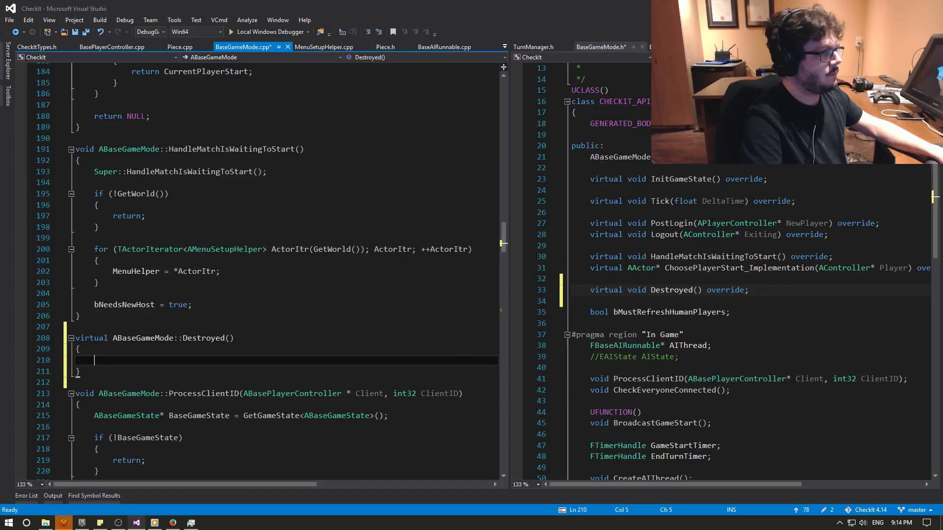
# Write an if (AIThread) block in the body that calls FBaseAIRunnable::Shutdown();.
pyautogui.scroll(-2, 720, 234)
pyautogui.write('if (AITh')
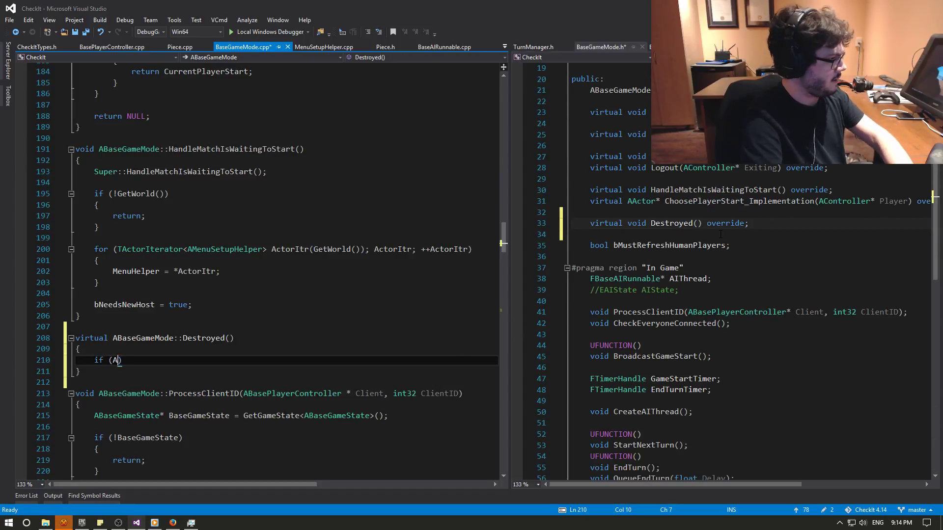
pyautogui.write('read)')
pyautogui.press('Return')
pyautogui.write('{')
pyautogui.press('Return')
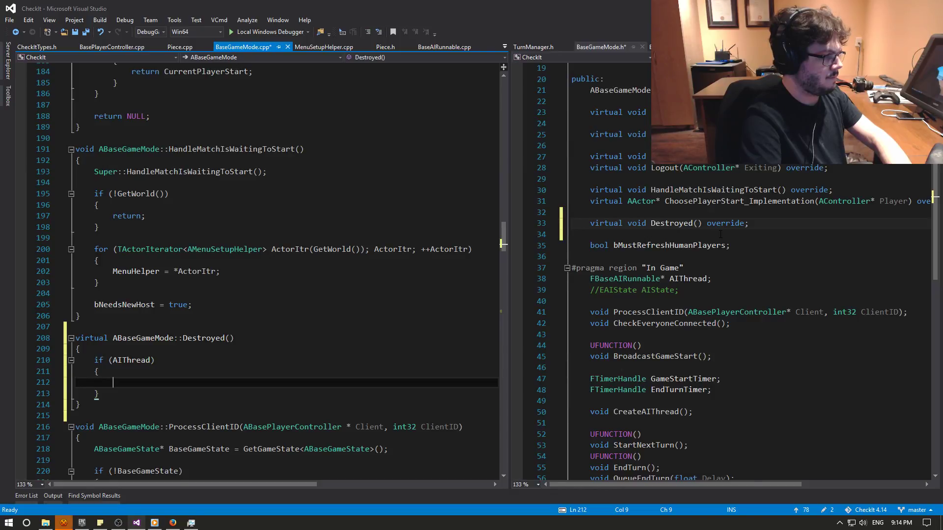
pyautogui.write('FBaseAI')
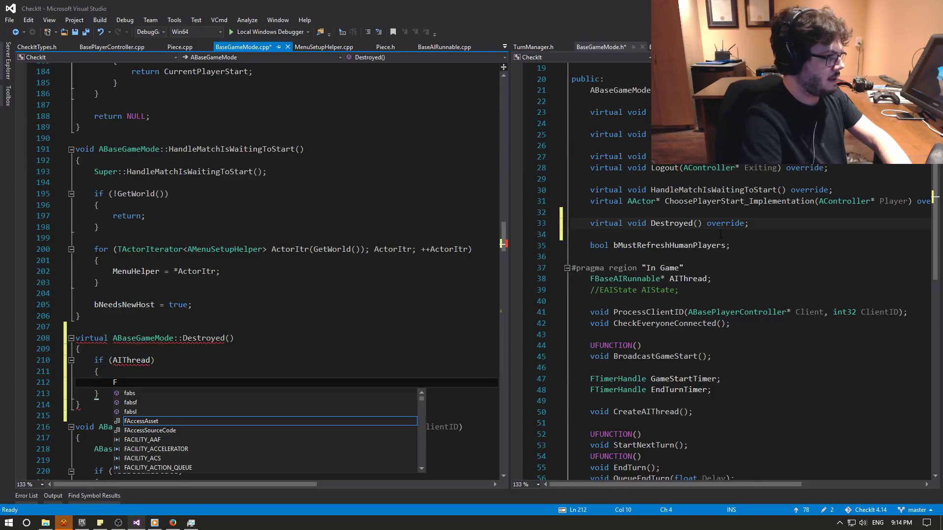
pyautogui.press('Tab')
pyautogui.write(':')
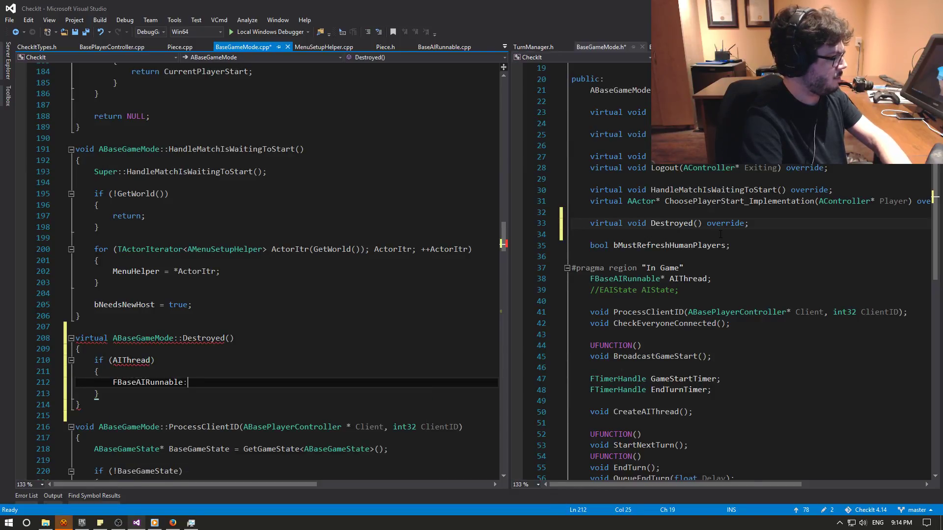
pyautogui.write(':Shut')
pyautogui.press('Tab')
pyautogui.write('();')
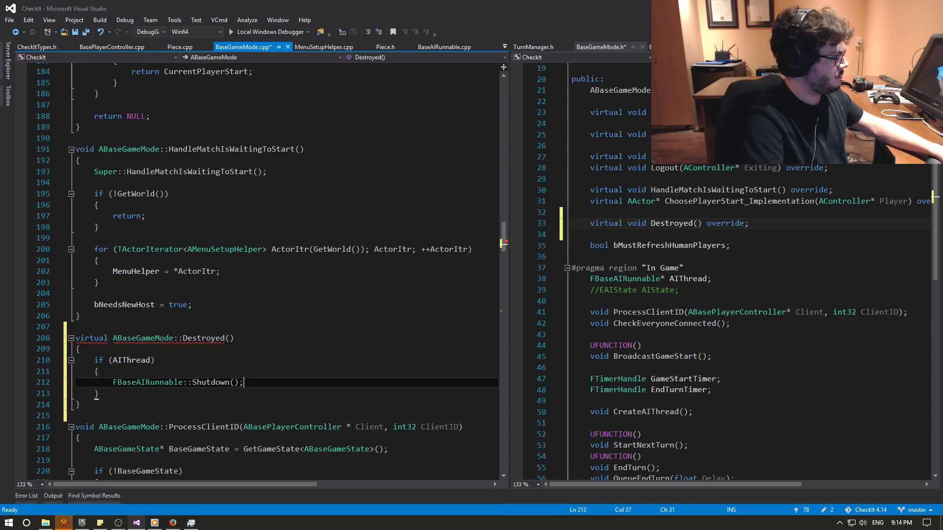
# Remove the if (AIThread) wrapper so Shutdown() is called directly, and save the file.
pyautogui.press('Up')
pyautogui.press('Up')
pyautogui.press('Home')
pyautogui.hotkey('shift', 'Down')
pyautogui.hotkey('shift', 'Down')
pyautogui.press('Delete')
pyautogui.press('Delete')
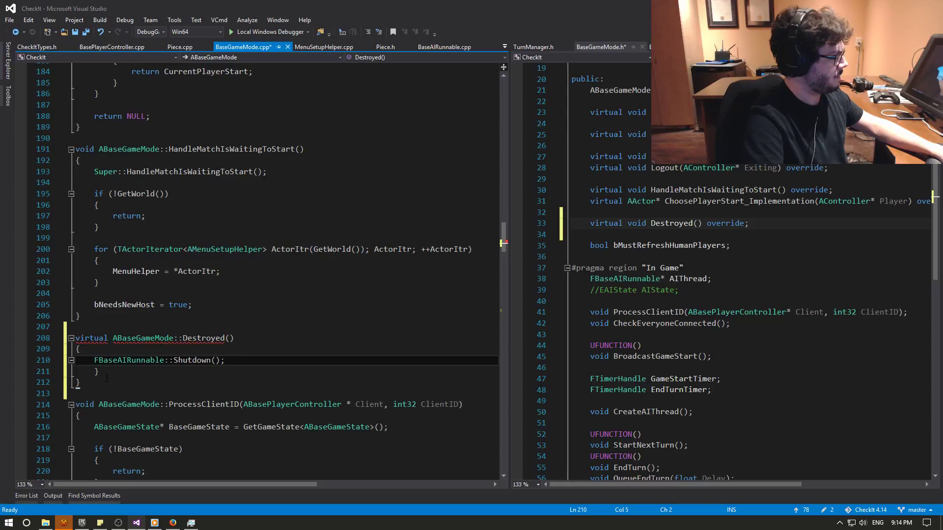
pyautogui.press('Down')
pyautogui.hotkey('shift', 'Delete')
pyautogui.press('Up')
pyautogui.press('End')
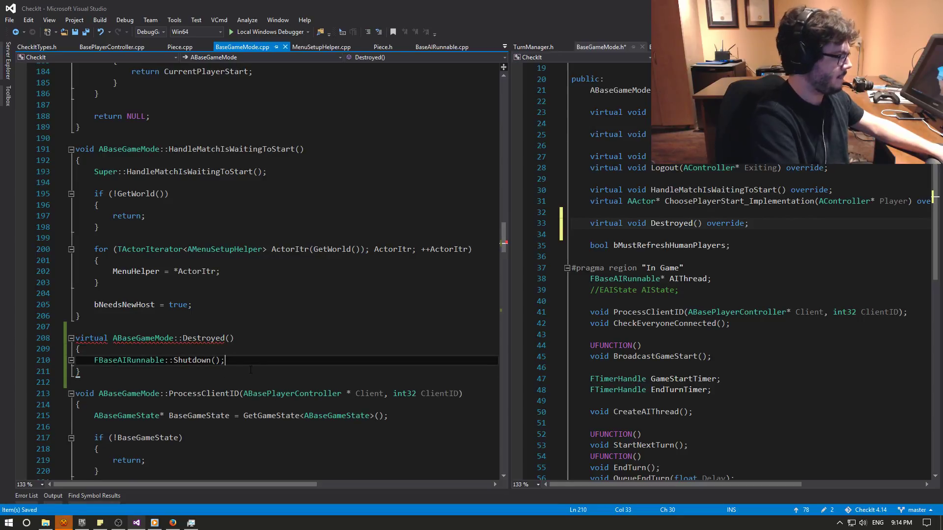
pyautogui.press('Down')
pyautogui.hotkey('ctrl', 's')
# Replace the stray 'virtual' return type with 'void' and save BaseGameMode.cpp.
pyautogui.moveTo(175, 336)
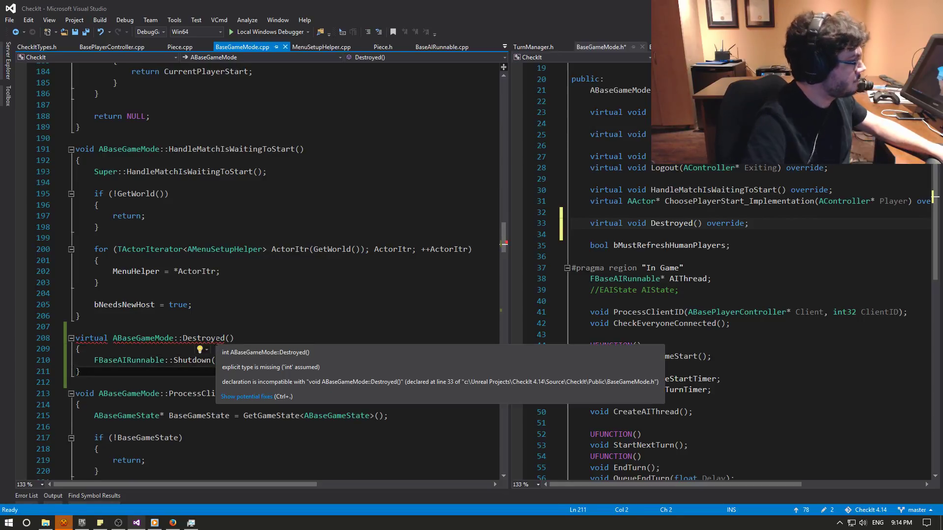
pyautogui.doubleClick(91, 338)
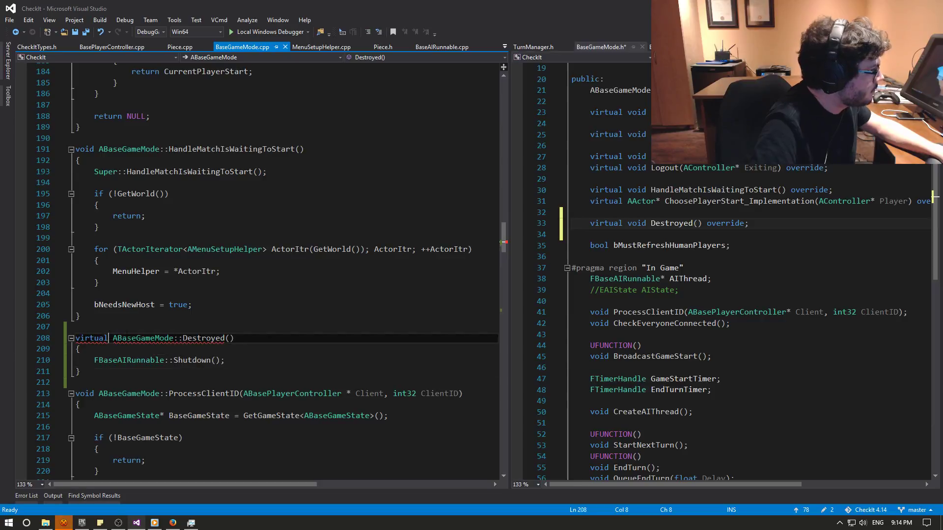
pyautogui.write('void')
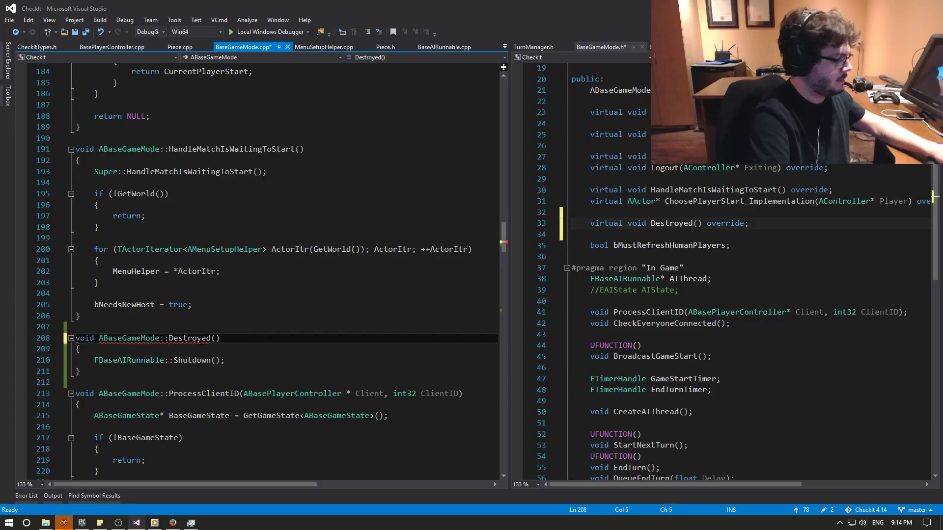
pyautogui.hotkey('ctrl', 's')
pyautogui.click(302, 353)
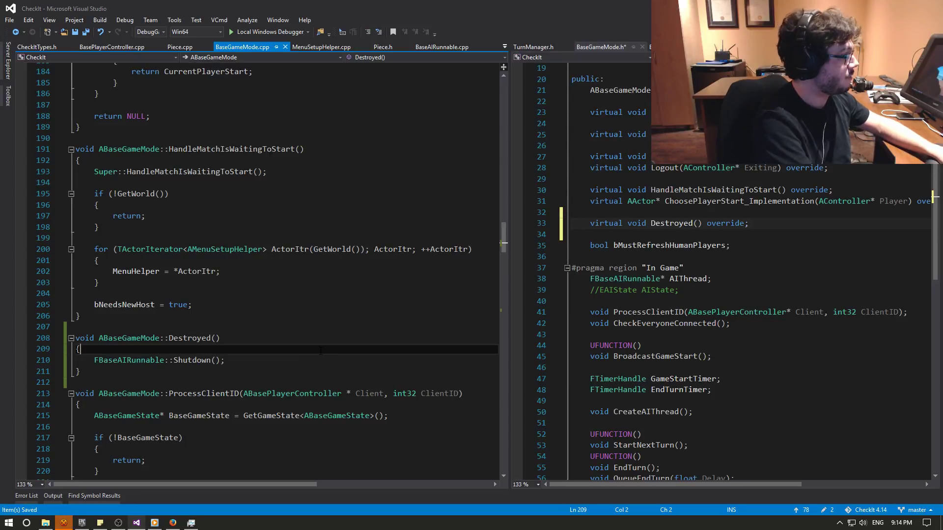
# Save all files and rebuild the out-of-date CheckIt project.
pyautogui.press('F5')
pyautogui.press('Return')
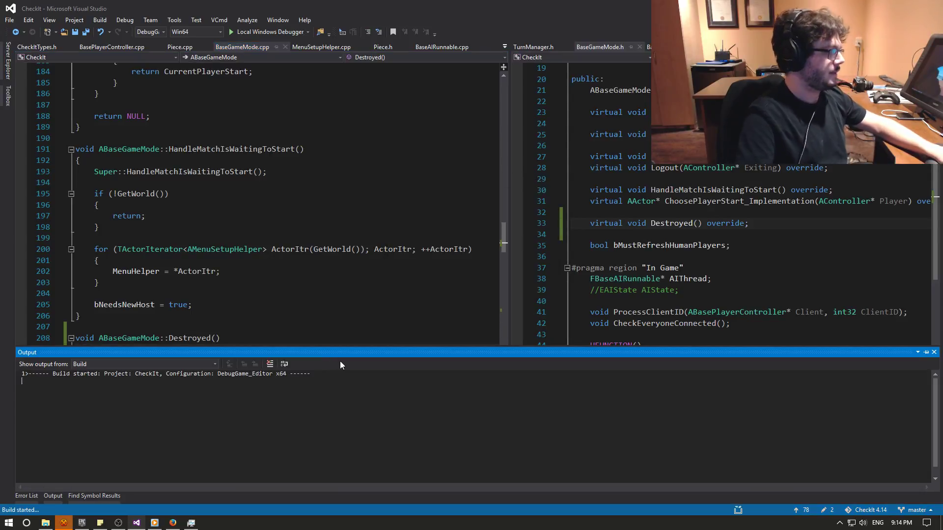
pyautogui.scroll(-2, 344, 240)
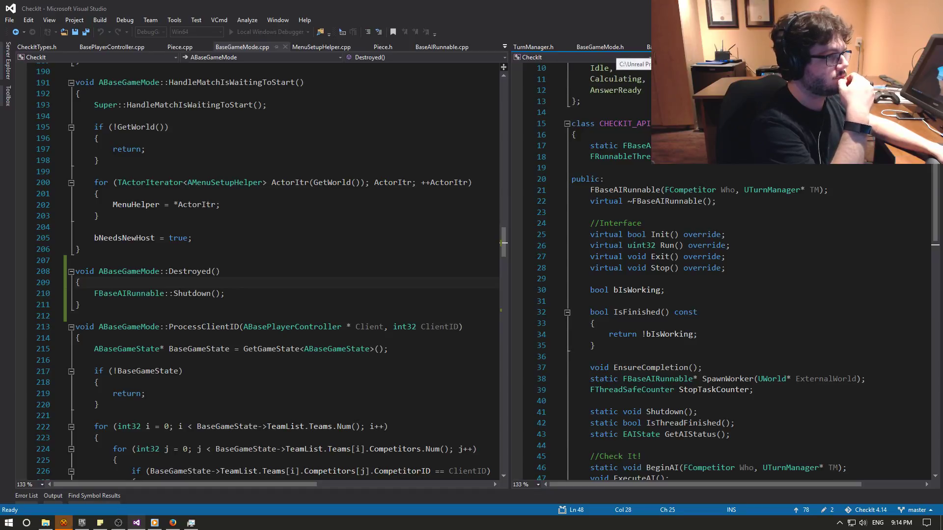
# Open BaseAIRunnable.cpp and scroll through its Stop() and SpawnWorker code.
pyautogui.click(442, 47)
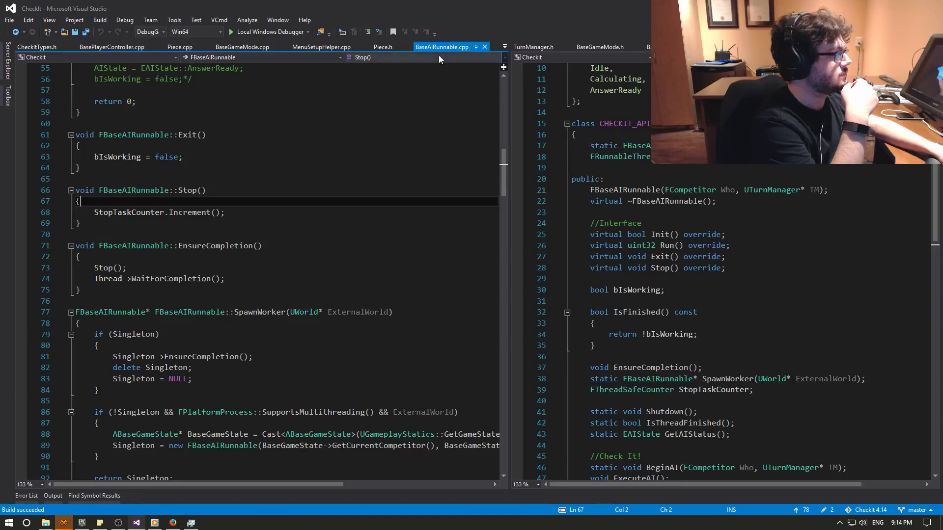
pyautogui.scroll(-3, 385, 221)
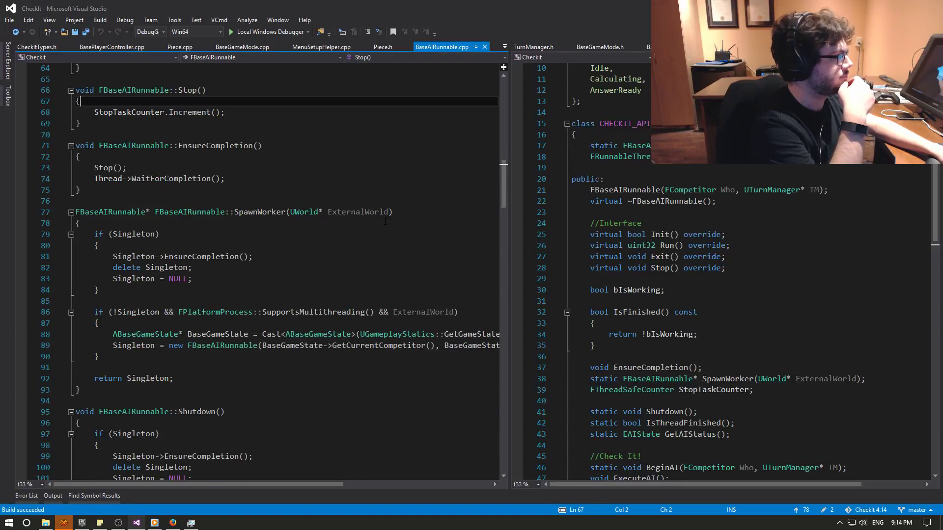
pyautogui.scroll(-2, 385, 221)
pyautogui.scroll(-2, 363, 218)
pyautogui.scroll(-4, 329, 215)
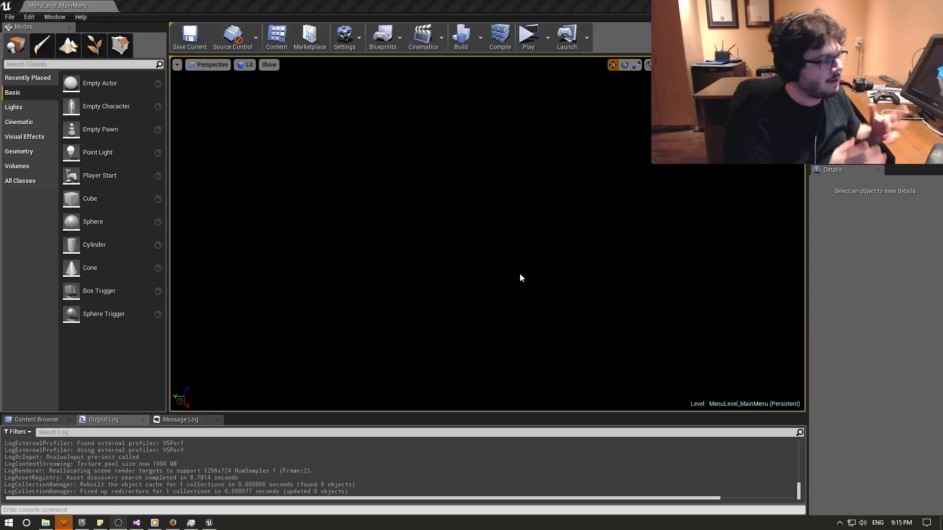
# Start a Play session, open the Round Settings preset list, then return to Visual Studio.
pyautogui.click(532, 35)
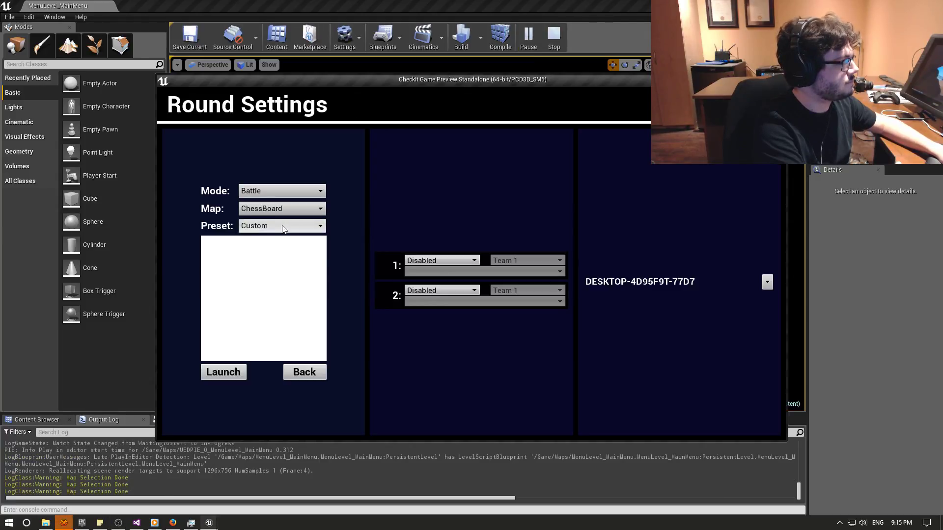
pyautogui.click(272, 227)
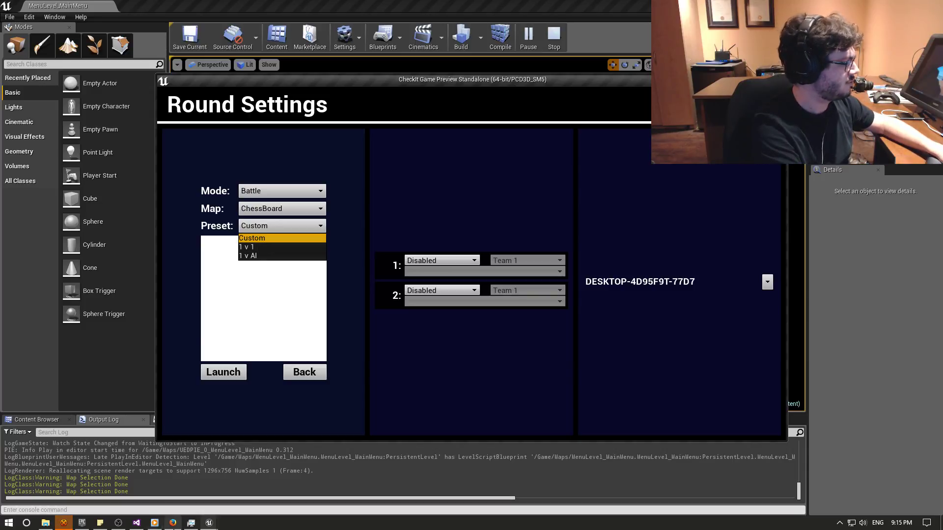
pyautogui.click(137, 522)
pyautogui.scroll(-1, 631, 293)
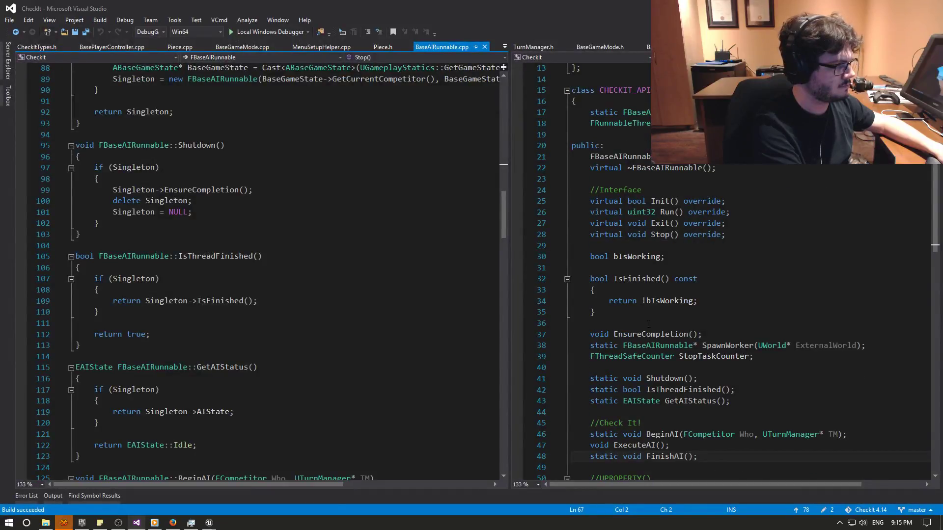
# Inspect the BeginAI and FinishAI declarations in the BaseAIRunnable header, then return to the game.
pyautogui.scroll(-1, 648, 325)
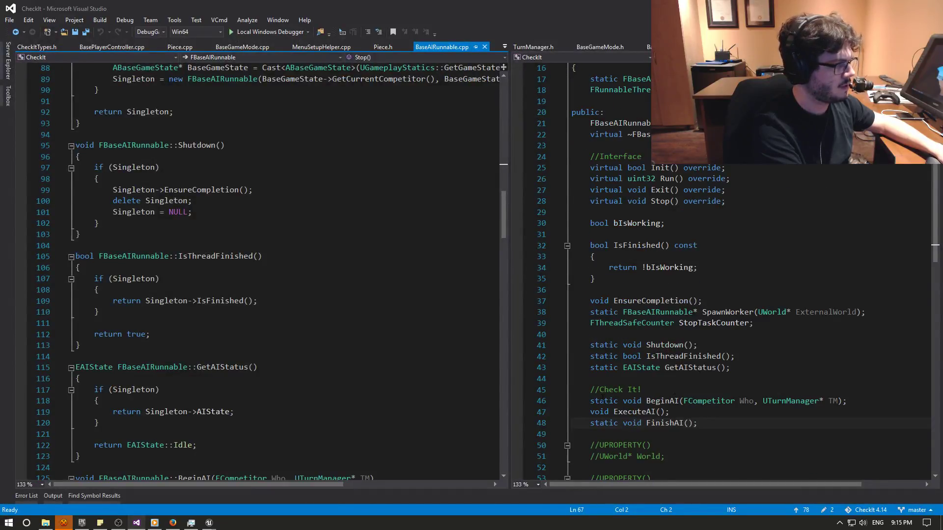
pyautogui.moveTo(603, 401); pyautogui.dragTo(679, 400)
pyautogui.click(717, 401)
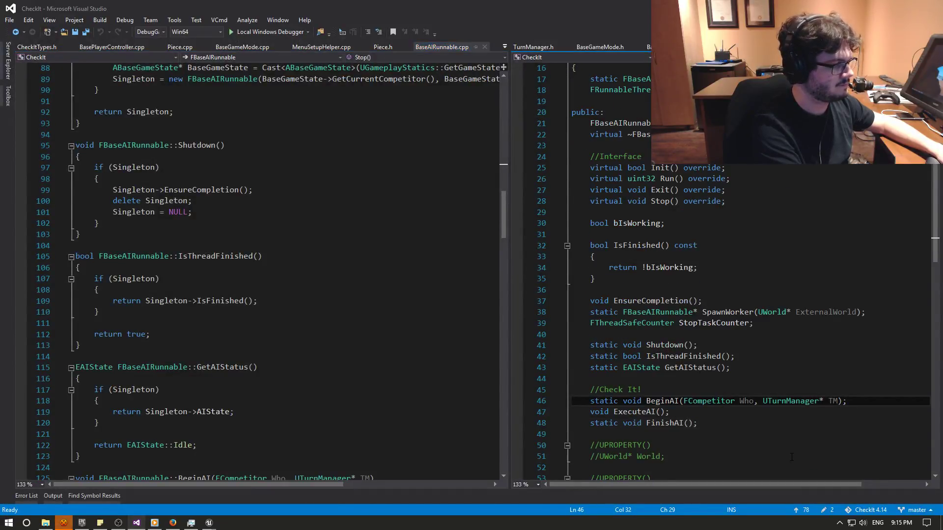
pyautogui.scroll(2, 744, 409)
pyautogui.scroll(-2, 718, 442)
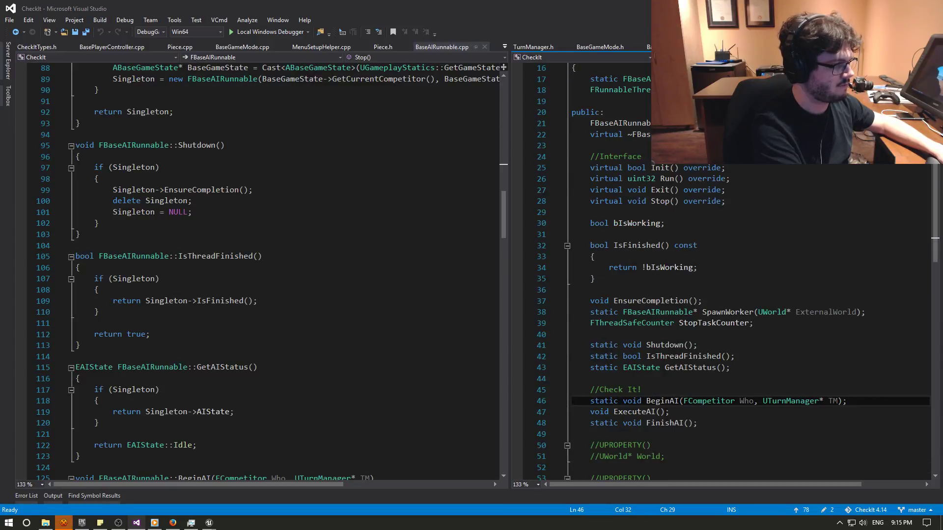
pyautogui.click(718, 425)
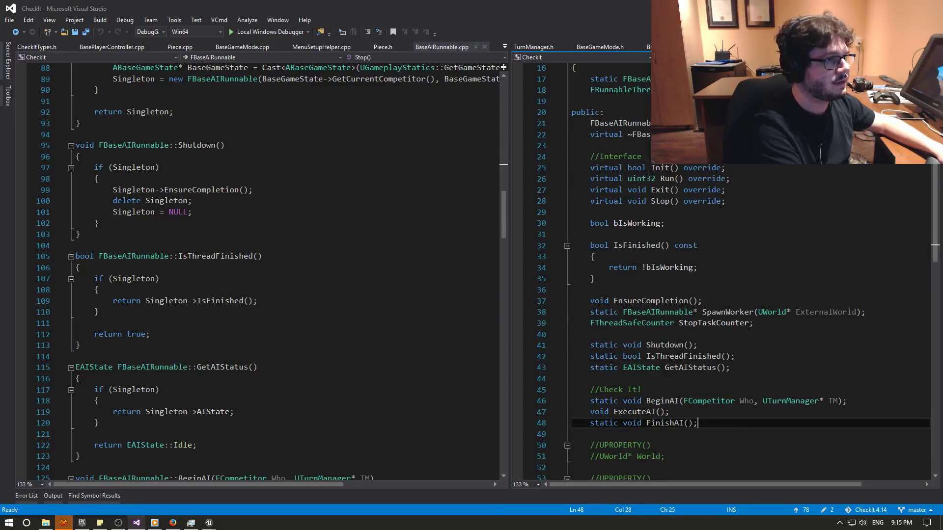
pyautogui.hotkey('alt', 'Tab')
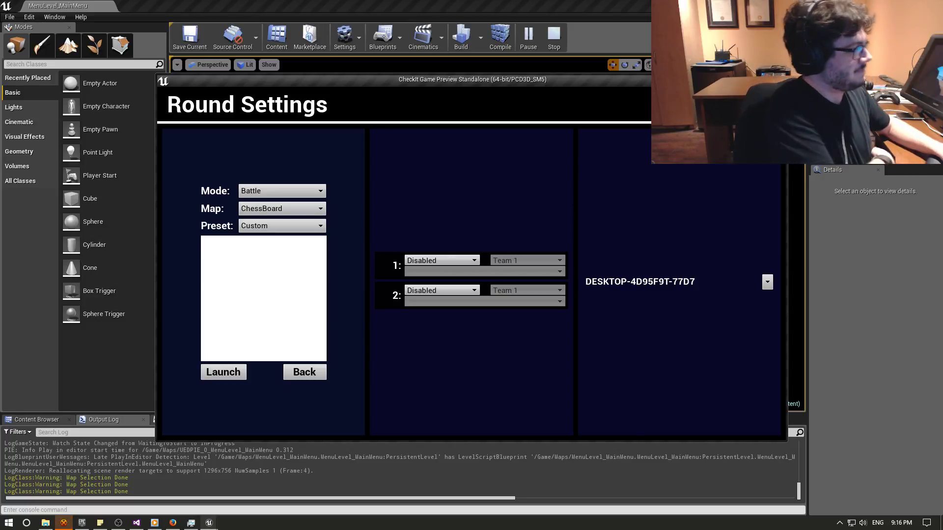
# Choose the 1 v 1 preset, assign this desktop to both players, and launch the round.
pyautogui.click(260, 227)
pyautogui.click(264, 248)
pyautogui.click(432, 271)
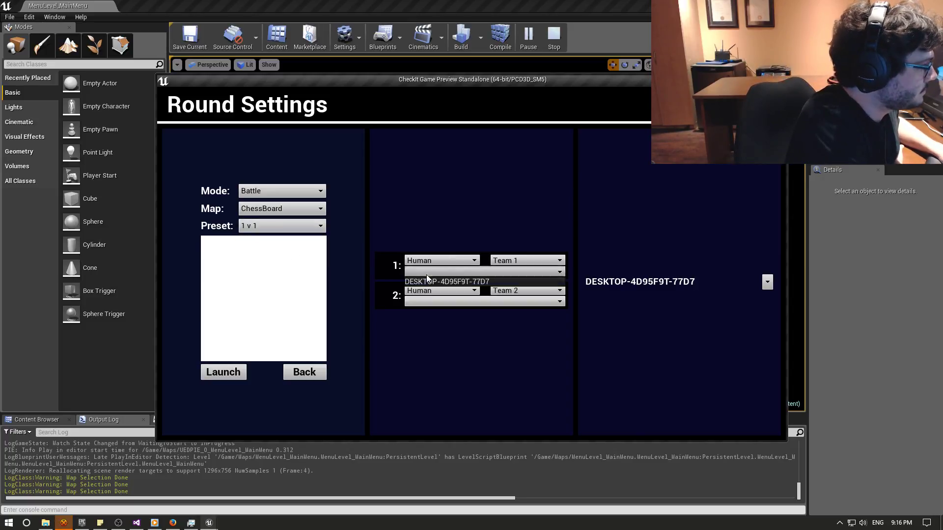
pyautogui.click(432, 283)
pyautogui.click(432, 302)
pyautogui.click(432, 312)
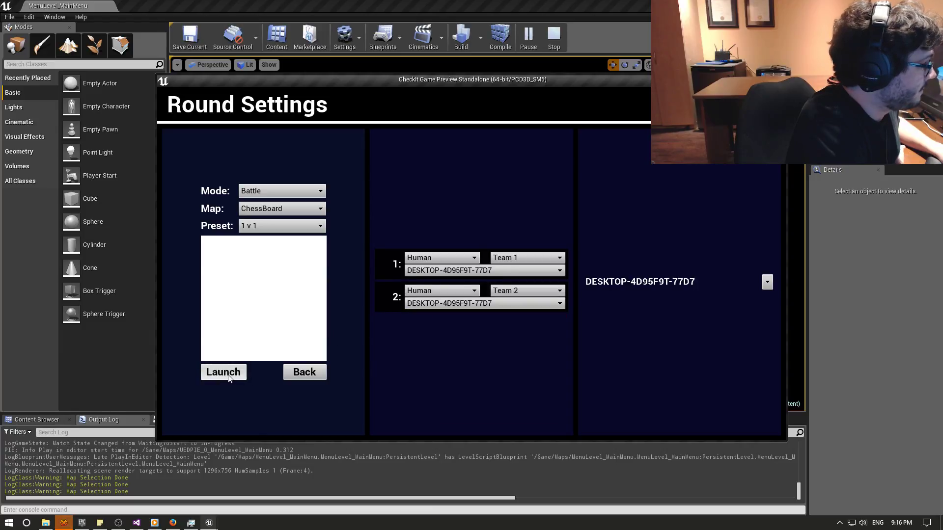
pyautogui.click(246, 371)
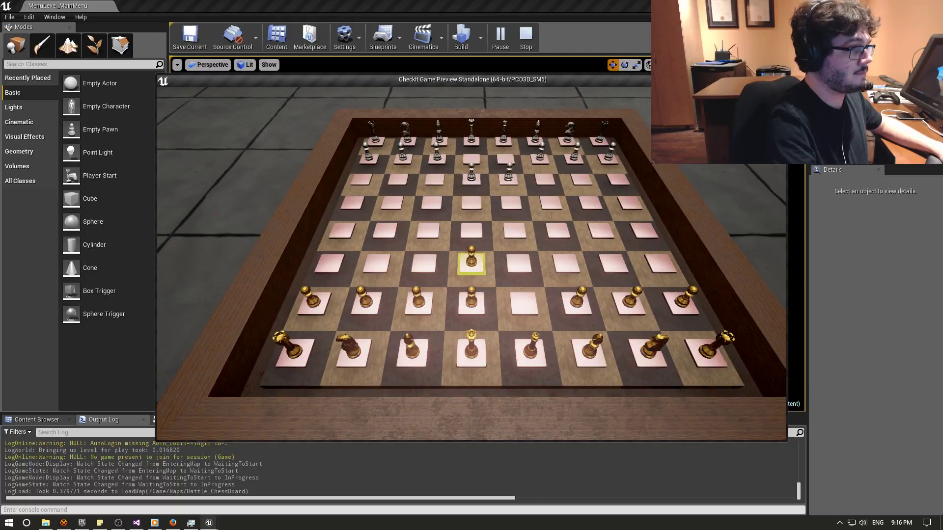
# Stop the session, play again, and redo the 1 v 1 round settings for player 2.
pyautogui.click(525, 37)
pyautogui.click(528, 35)
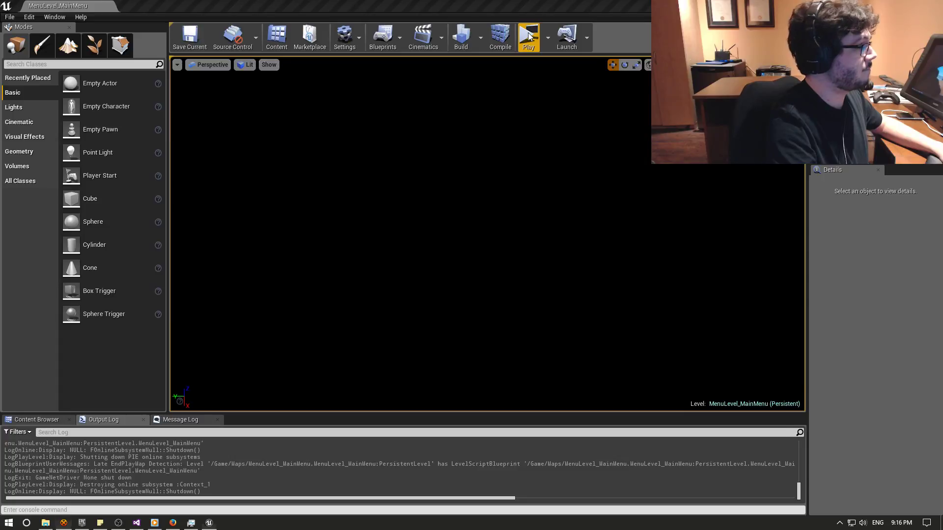
pyautogui.click(458, 267)
pyautogui.click(308, 227)
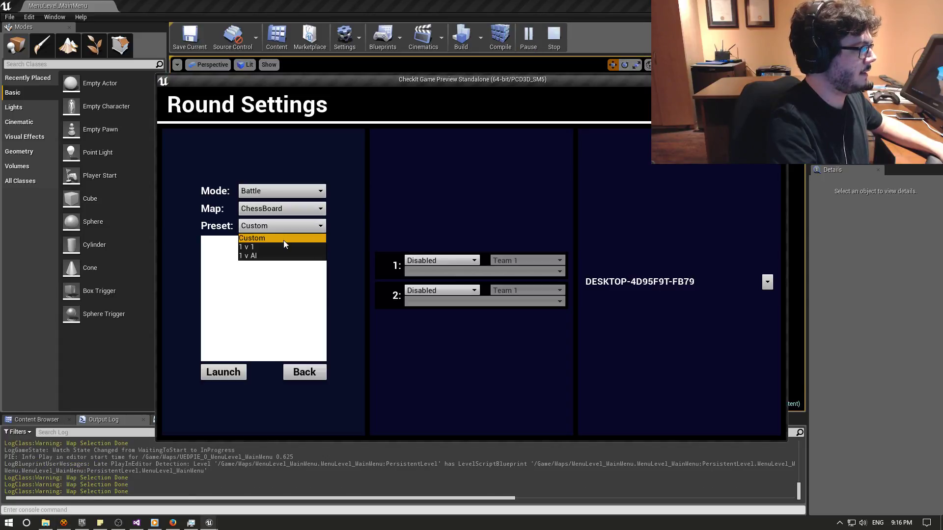
pyautogui.click(284, 240)
pyautogui.click(433, 303)
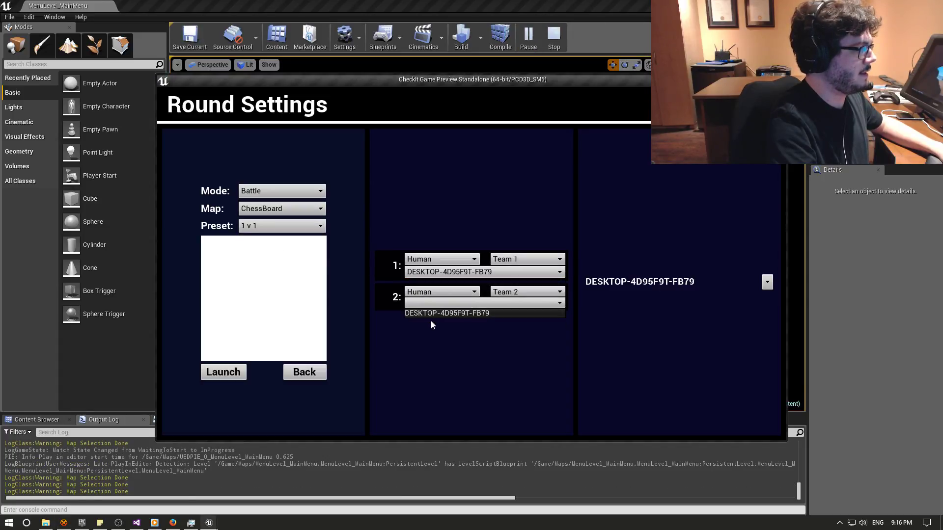
pyautogui.click(428, 315)
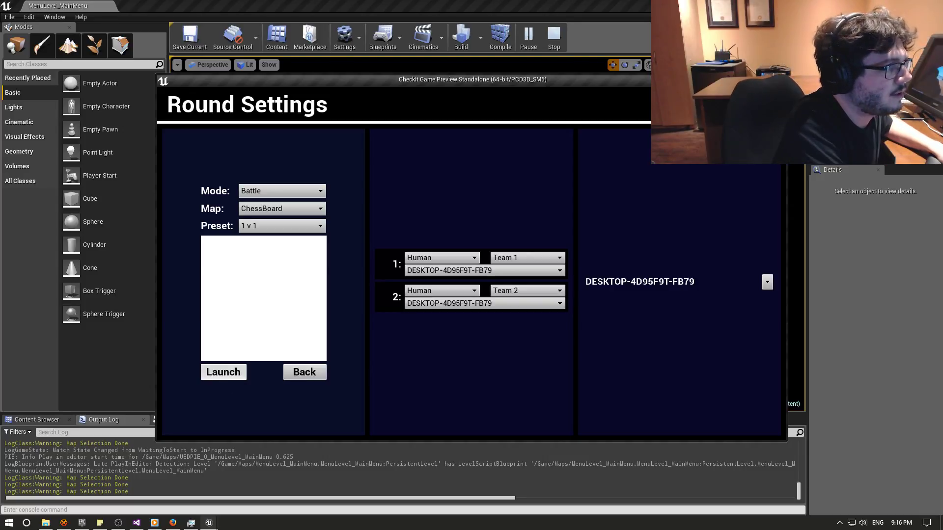
# Bring Firefox forward and switch to the UE4 Multi-Threading wiki page.
pyautogui.moveTo(208, 523)
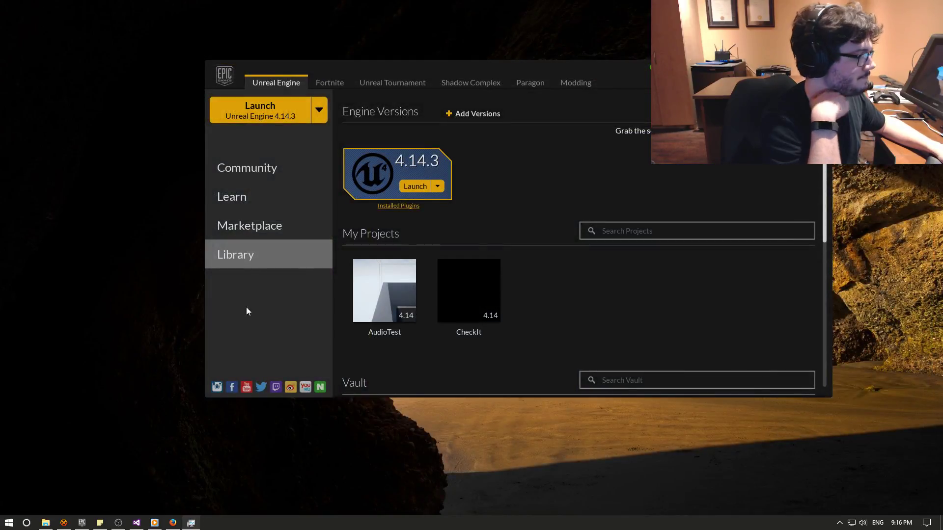
pyautogui.click(172, 522)
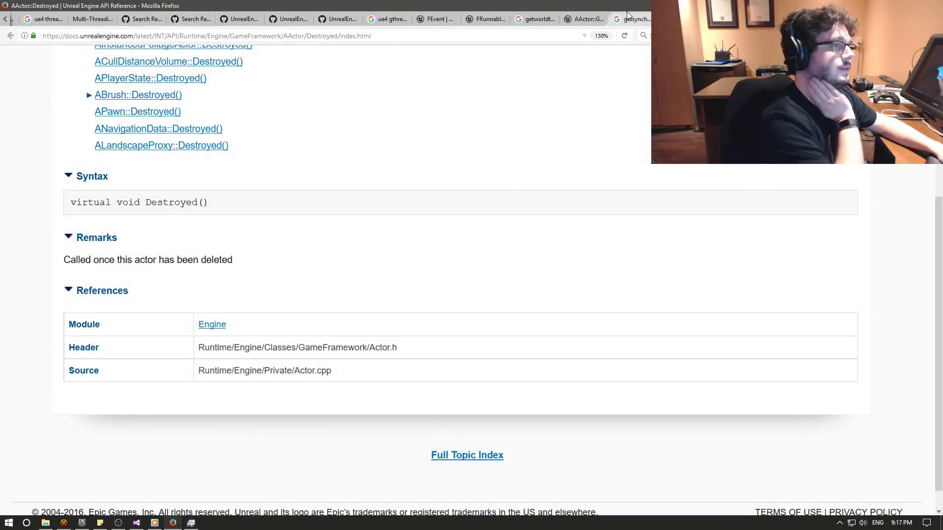
pyautogui.click(74, 20)
pyautogui.scroll(3, 199, 279)
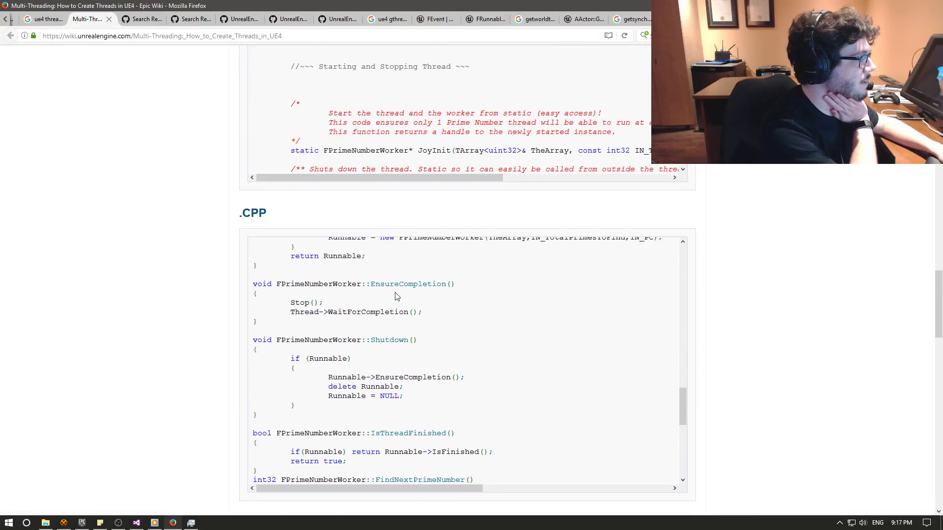
# Switch to the UnrealAudioDecode.h GitHub tab and scroll to the FSoundFileDecodeData struct.
pyautogui.click(338, 20)
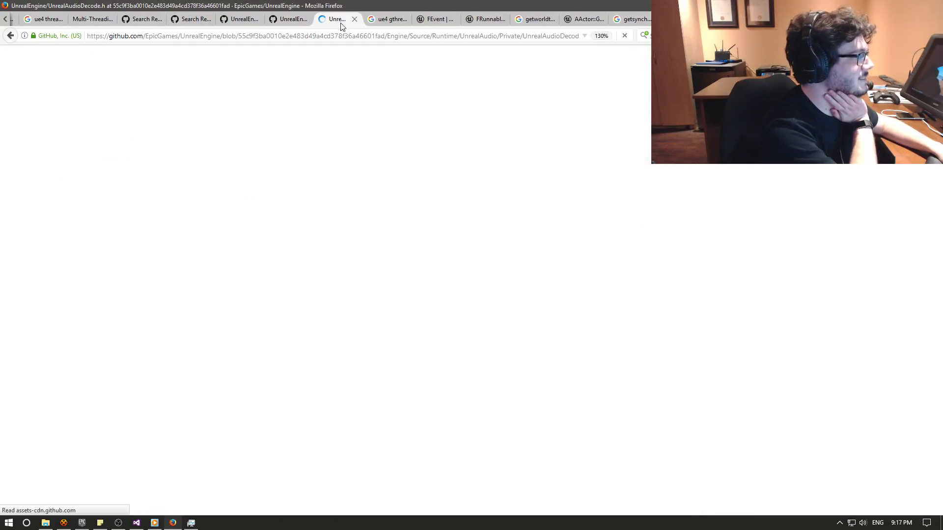
pyautogui.scroll(5, 388, 245)
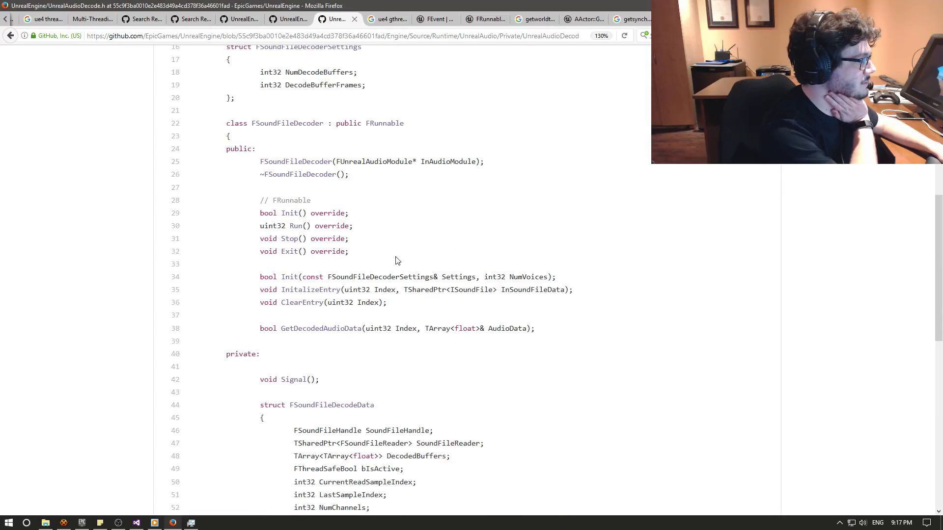
pyautogui.scroll(2, 398, 260)
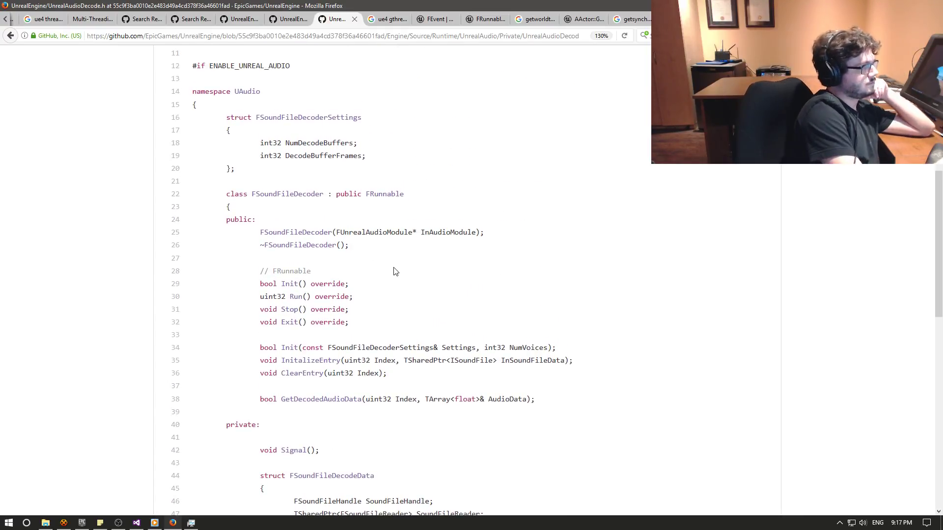
pyautogui.scroll(3, 403, 260)
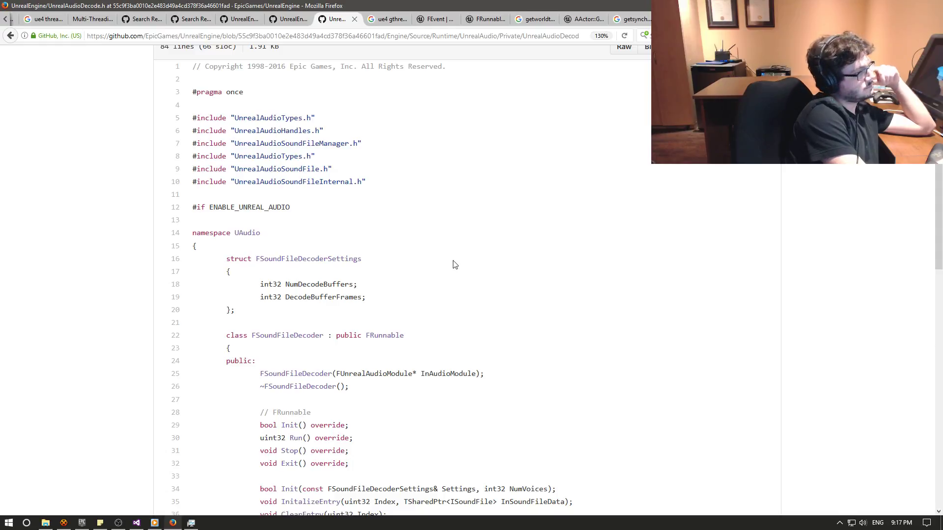
pyautogui.scroll(-2, 455, 265)
pyautogui.scroll(-2, 468, 292)
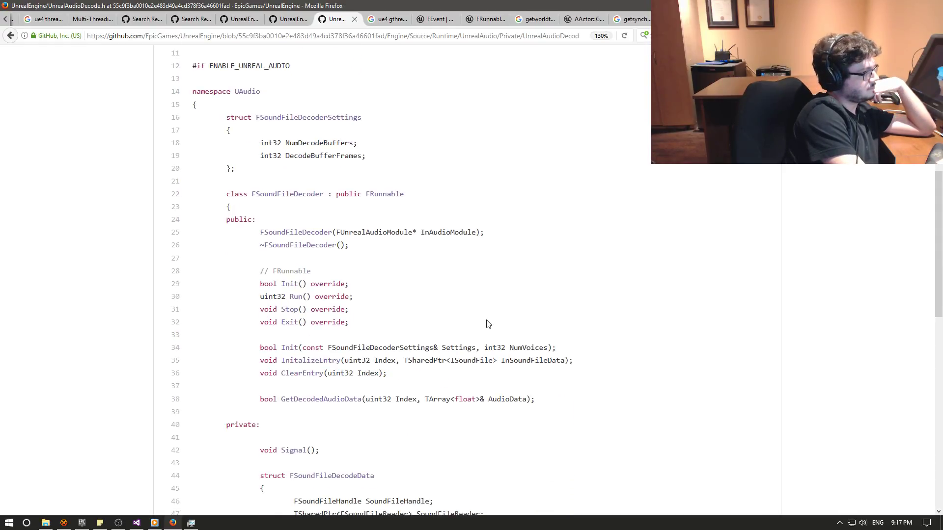
pyautogui.scroll(-2, 491, 329)
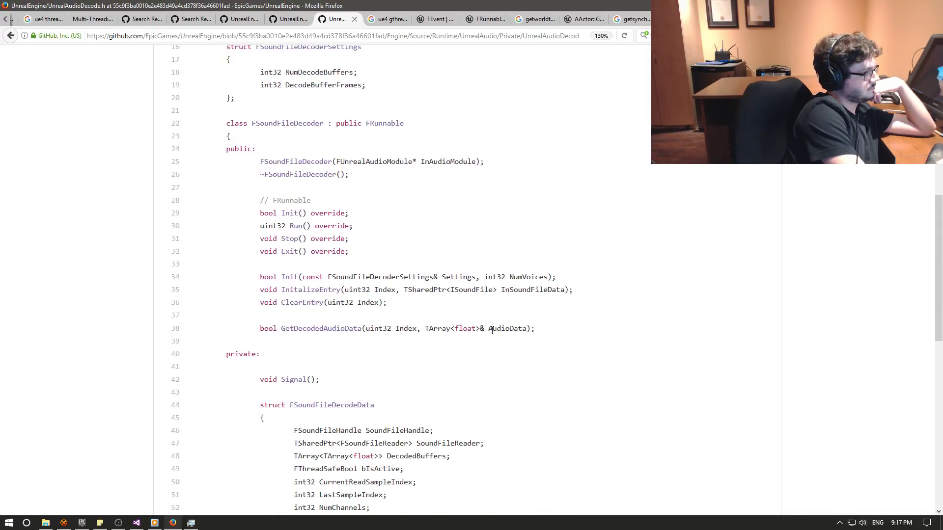
pyautogui.scroll(-3, 492, 330)
pyautogui.scroll(-2, 492, 332)
pyautogui.scroll(-2, 495, 337)
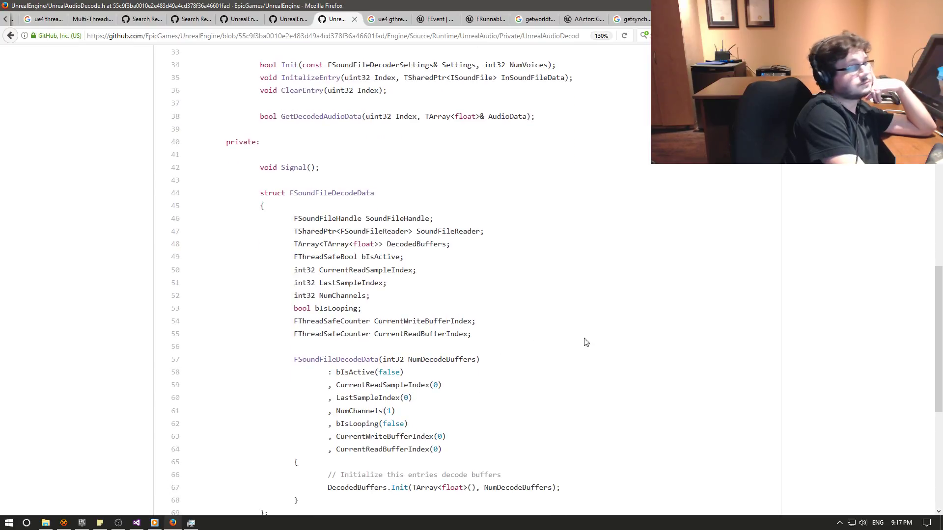
# Refocus the browser, scroll further through the header, then open UnrealAudioDecode.cpp.
pyautogui.hotkey('alt', 'Tab')
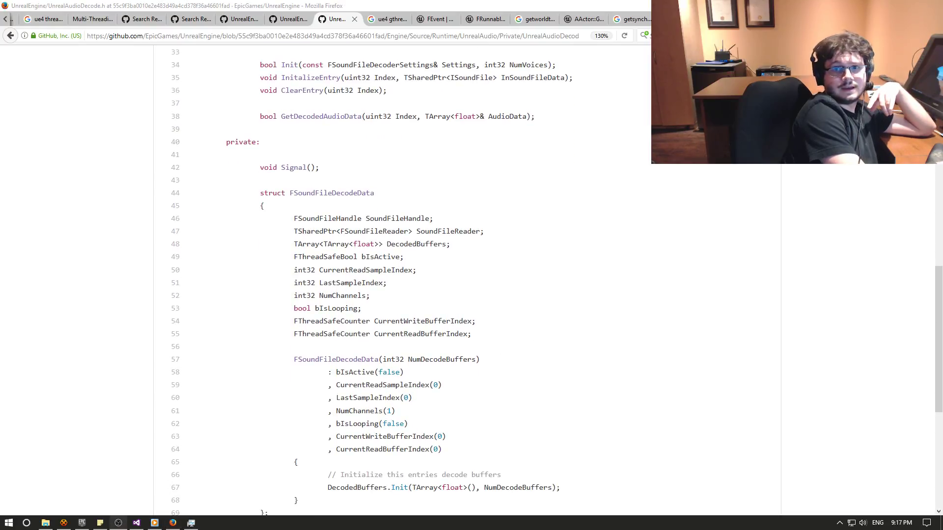
pyautogui.click(631, 4)
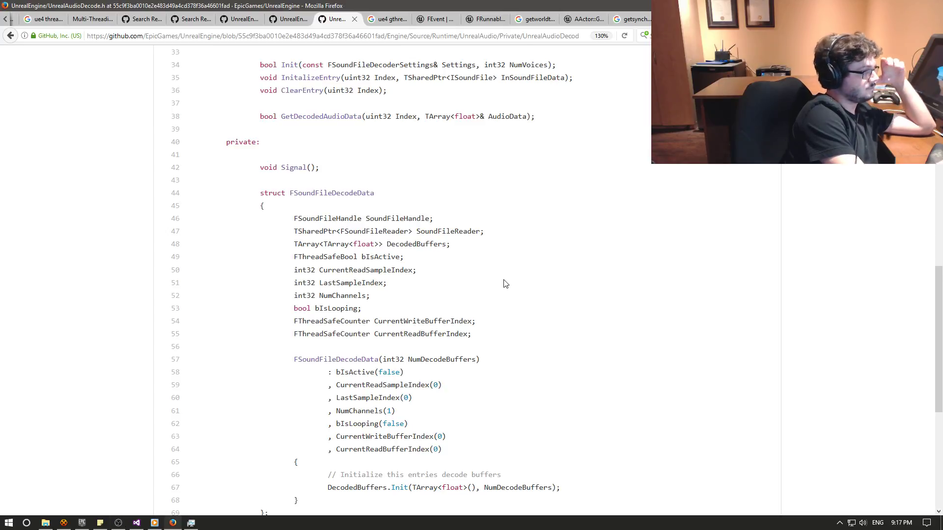
pyautogui.scroll(-3, 506, 293)
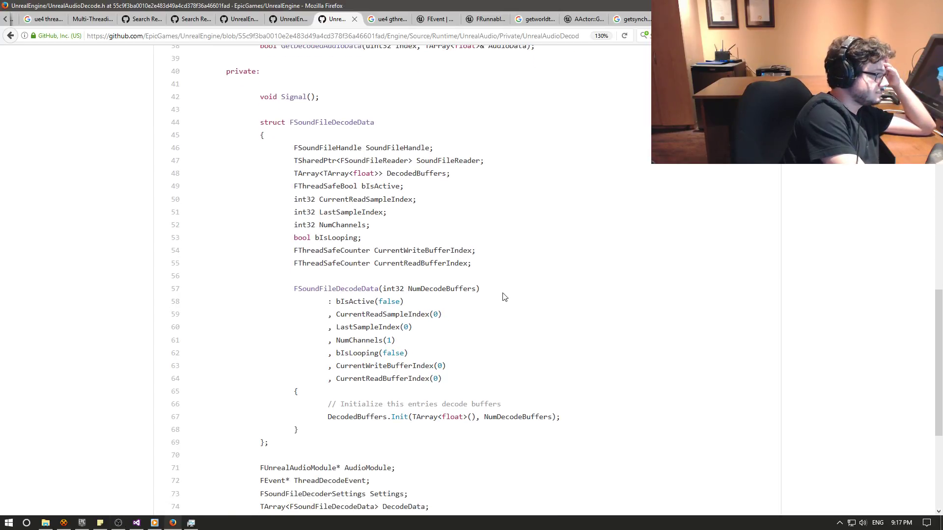
pyautogui.scroll(-3, 504, 296)
pyautogui.scroll(-3, 502, 295)
pyautogui.scroll(-3, 501, 295)
pyautogui.scroll(9, 447, 212)
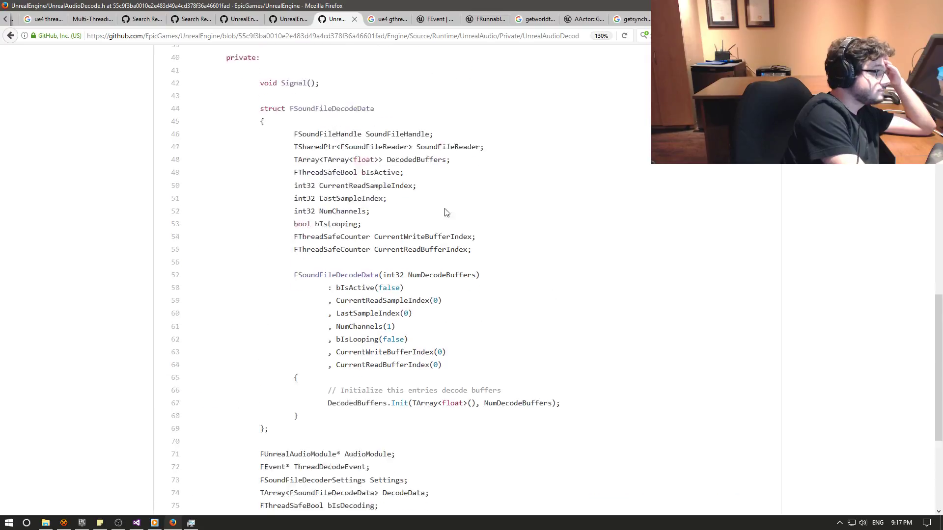
pyautogui.click(285, 19)
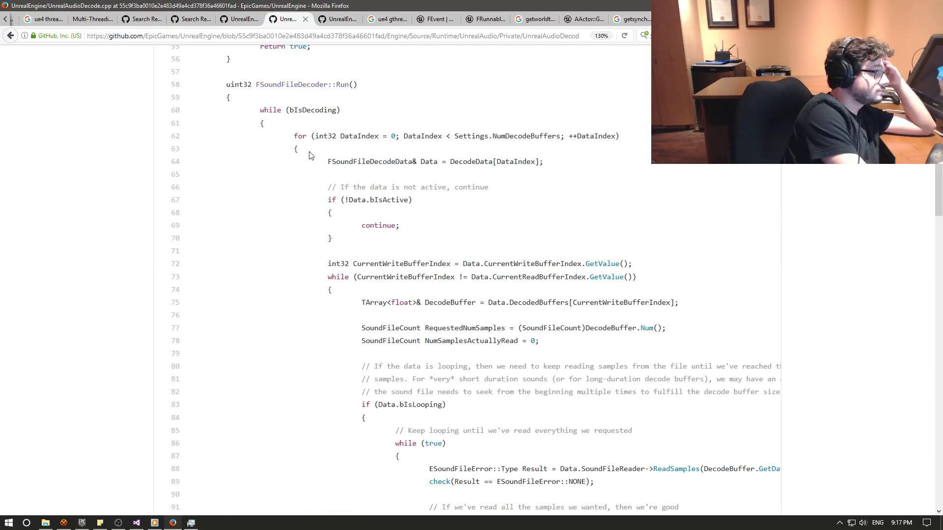
# Scroll through UnrealAudioDecode.cpp's Run() and Stop() code, then switch to the Multi-Threading wiki tab.
pyautogui.scroll(20, 320, 212)
pyautogui.scroll(13, 321, 212)
pyautogui.scroll(-14, 350, 219)
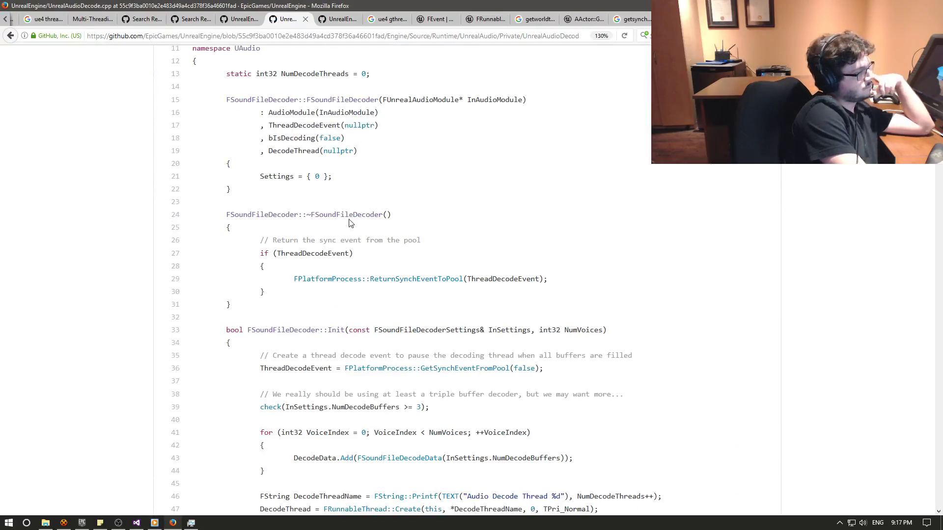
pyautogui.scroll(-18, 350, 220)
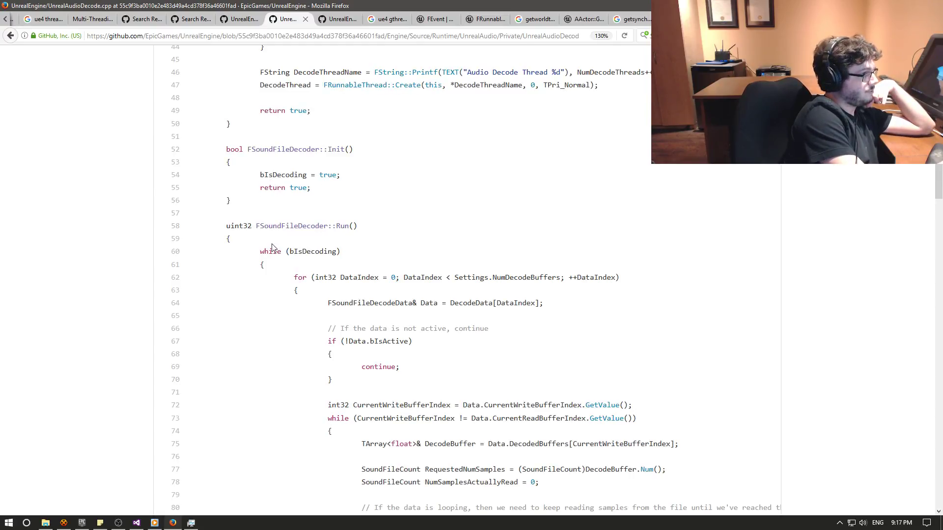
pyautogui.scroll(-2, 291, 253)
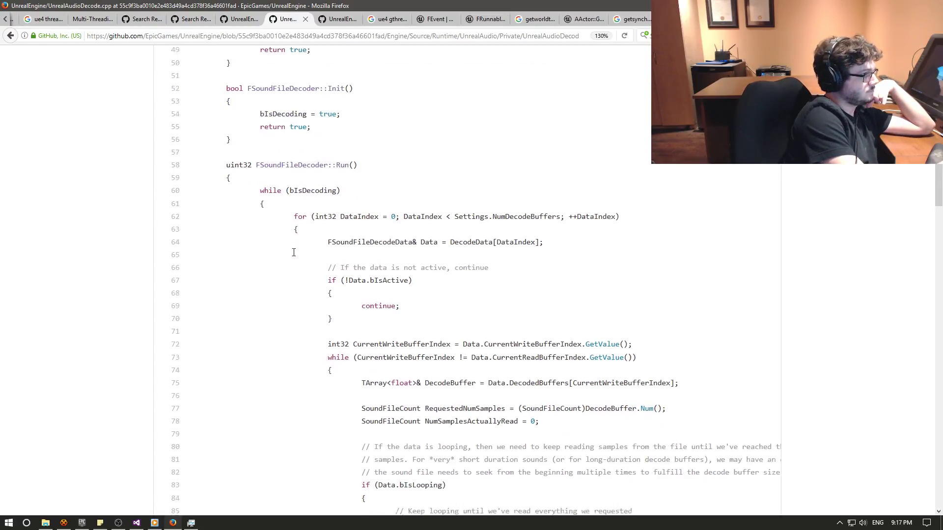
pyautogui.scroll(-4, 292, 253)
pyautogui.scroll(-8, 294, 253)
pyautogui.scroll(-5, 295, 253)
pyautogui.scroll(-4, 295, 252)
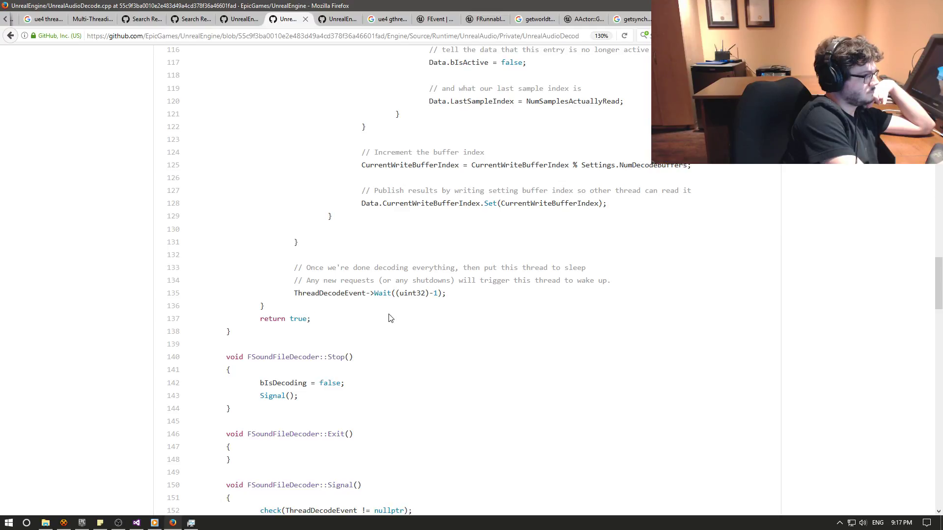
pyautogui.scroll(9, 388, 317)
pyautogui.scroll(10, 389, 318)
pyautogui.scroll(2, 389, 318)
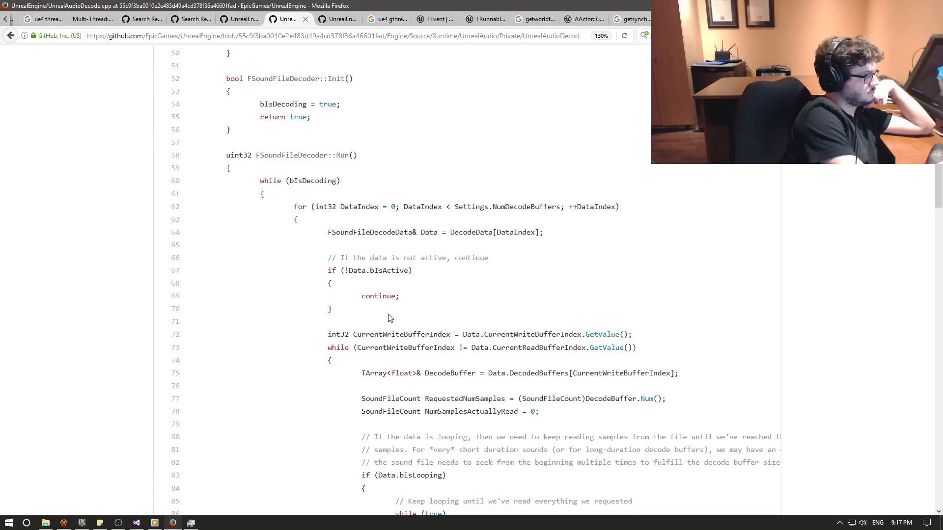
pyautogui.scroll(-1, 297, 205)
pyautogui.scroll(-15, 265, 213)
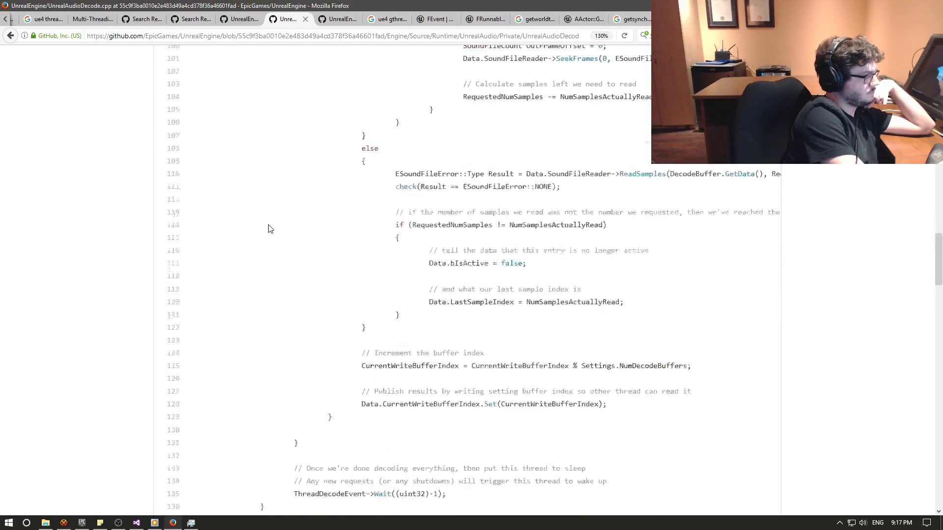
pyautogui.scroll(-5, 267, 227)
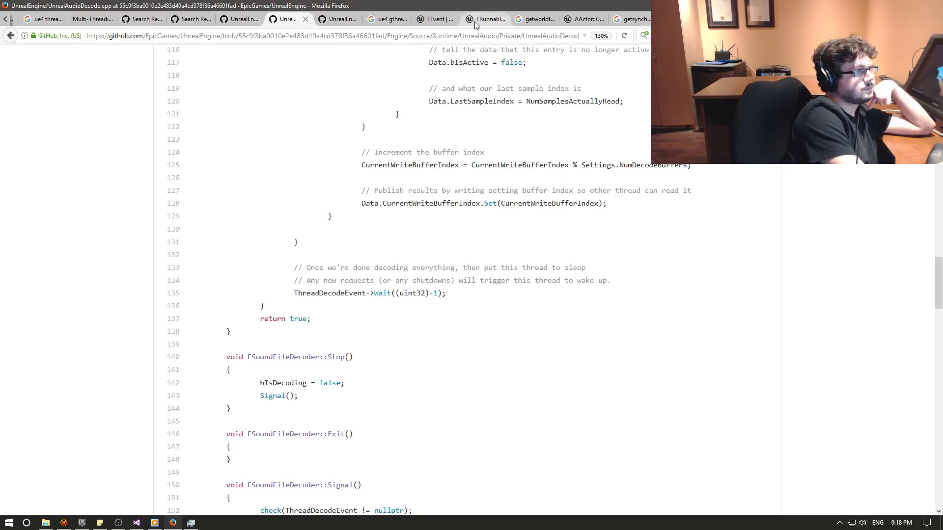
pyautogui.click(89, 19)
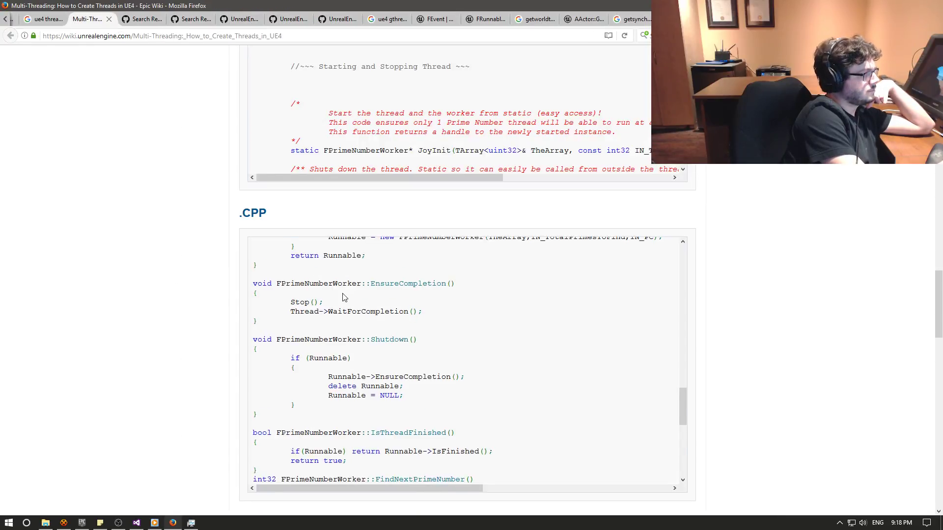
# Scroll the wiki's .CPP example box to the FPrimeNumberWorker Stop() code.
pyautogui.scroll(-10, 342, 298)
pyautogui.scroll(-1, 342, 303)
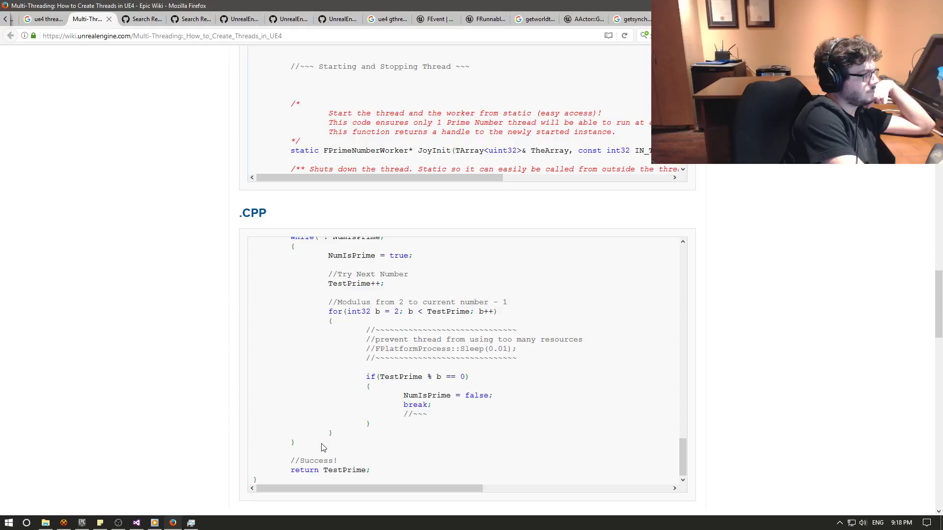
pyautogui.scroll(2, 325, 471)
pyautogui.scroll(4, 334, 468)
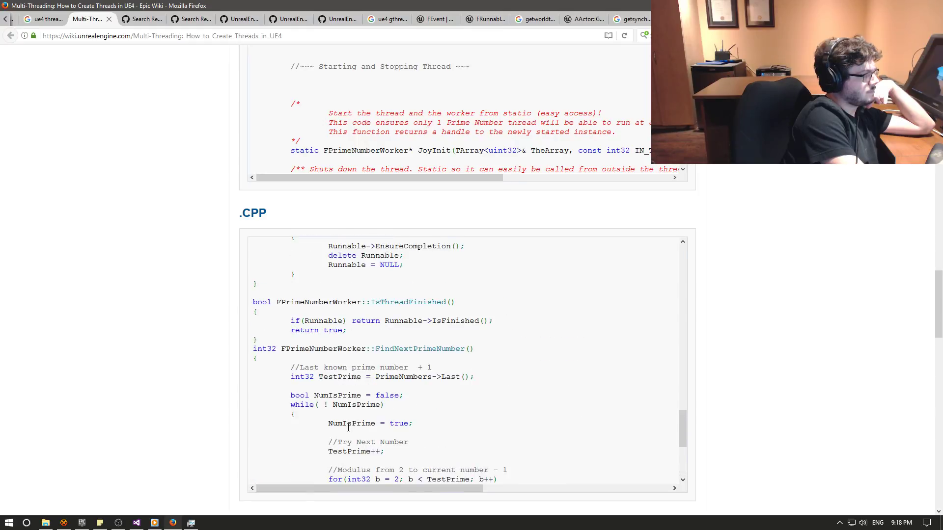
pyautogui.scroll(5, 330, 394)
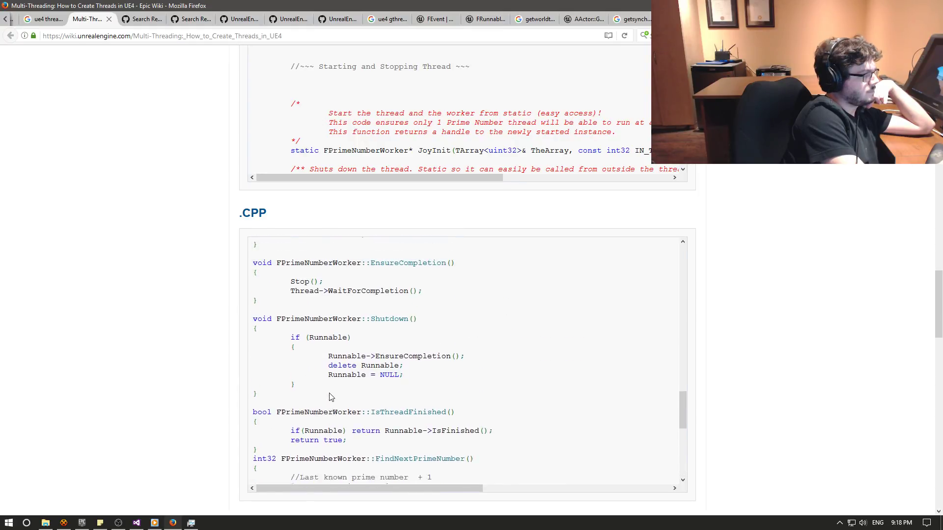
pyautogui.scroll(2, 330, 395)
pyautogui.scroll(2, 330, 396)
pyautogui.scroll(3, 330, 397)
pyautogui.scroll(8, 330, 397)
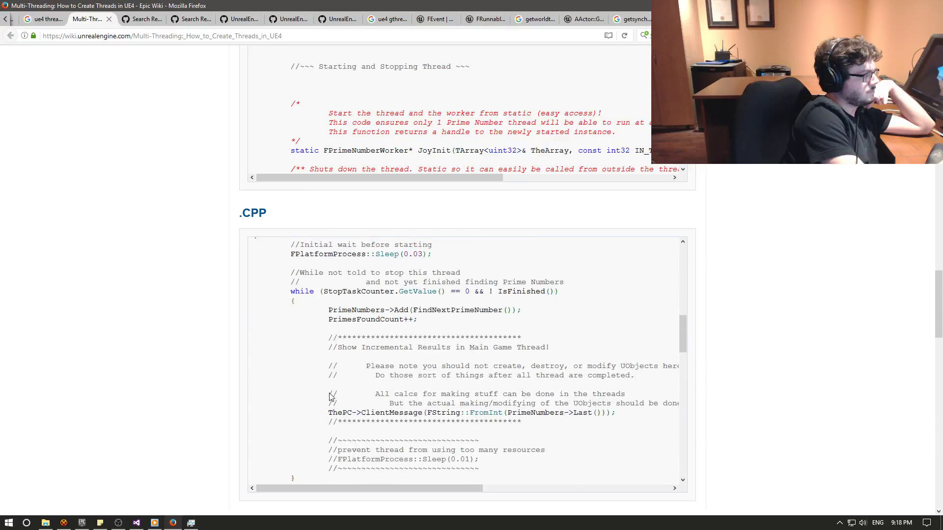
pyautogui.scroll(7, 330, 394)
pyautogui.scroll(-6, 330, 393)
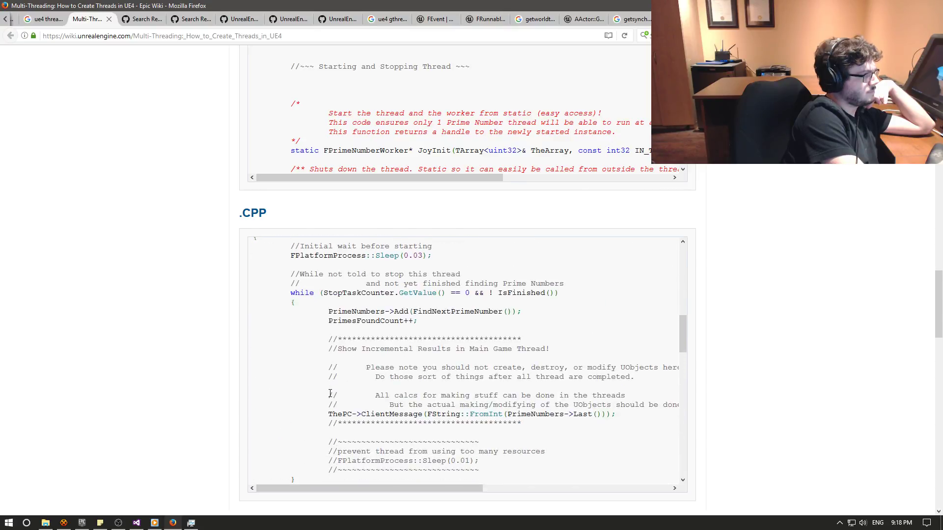
pyautogui.scroll(1, 330, 394)
pyautogui.scroll(-2, 330, 394)
pyautogui.scroll(-4, 330, 393)
pyautogui.scroll(-1, 330, 393)
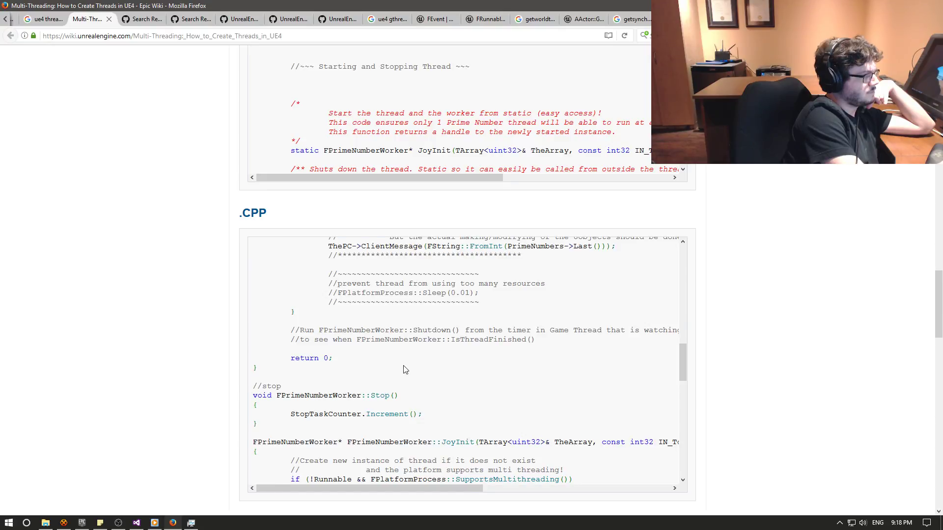
pyautogui.hscroll(1, 411, 369)
pyautogui.hscroll(2, 413, 368)
pyautogui.hscroll(-3, 423, 362)
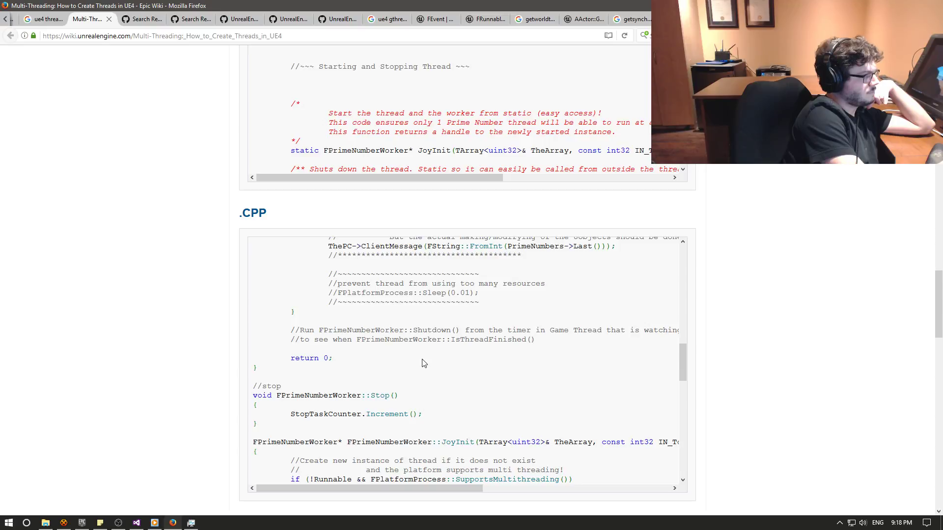
pyautogui.hscroll(2, 423, 363)
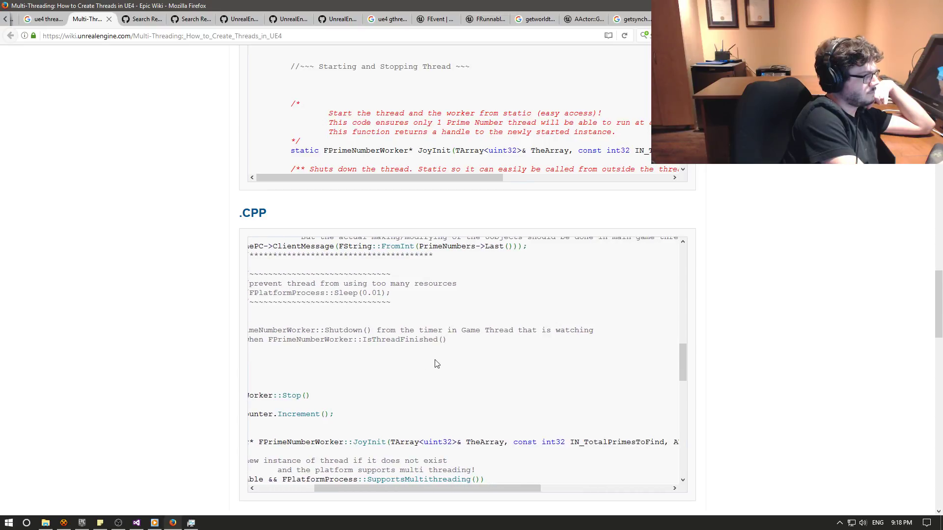
pyautogui.hscroll(-2, 434, 362)
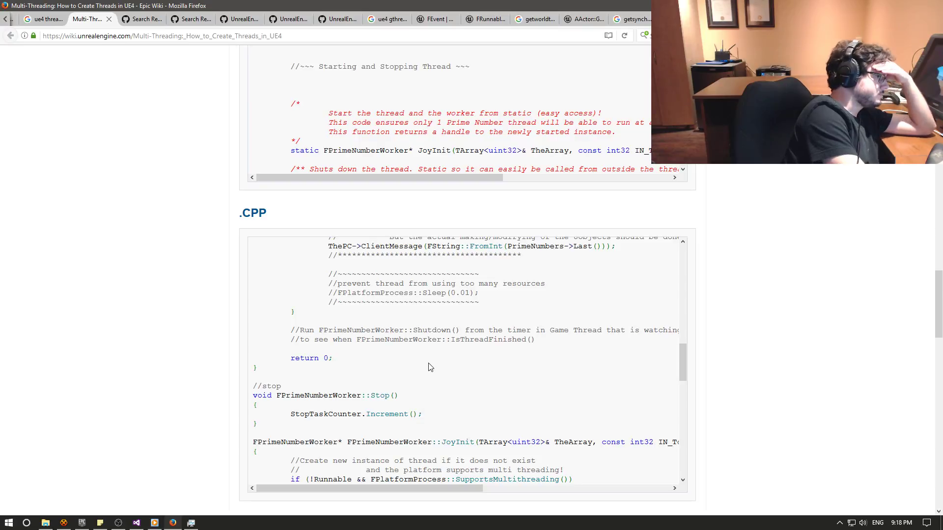
pyautogui.scroll(2, 431, 369)
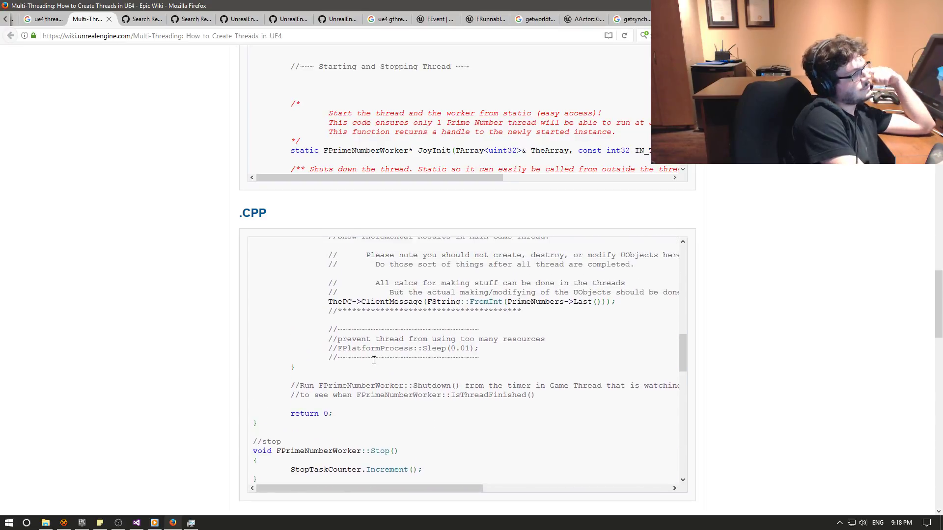
# Highlight the example's return 0; line, then switch back to the CheckIt code in Visual Studio.
pyautogui.tripleClick(333, 414)
pyautogui.click(354, 406)
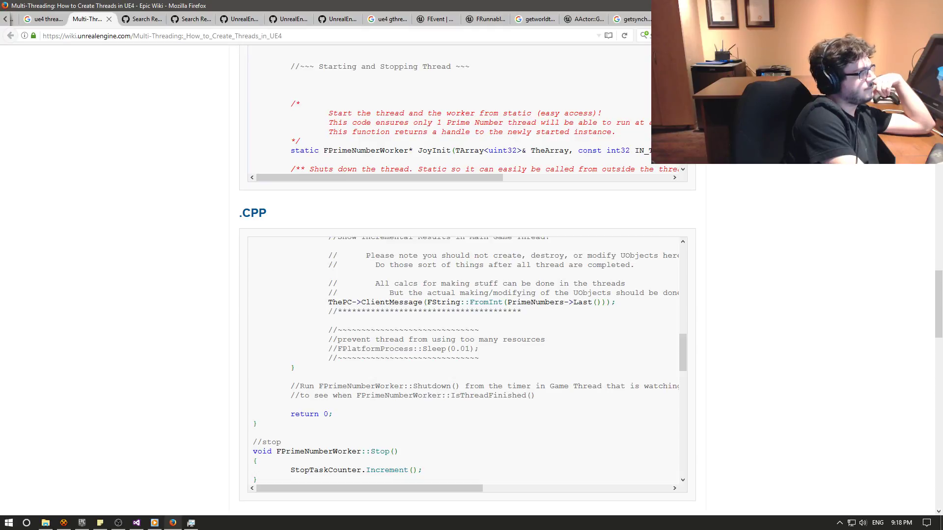
pyautogui.hotkey('alt', 'Tab')
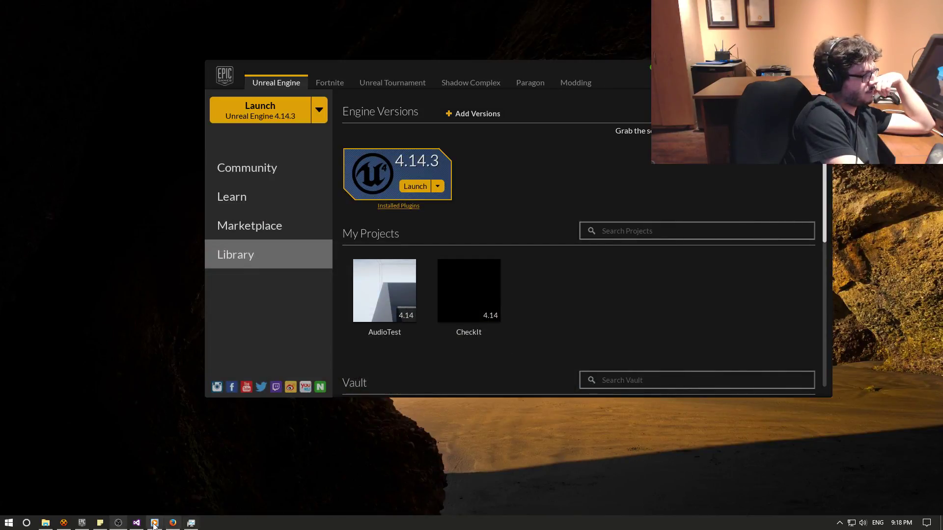
pyautogui.click(136, 522)
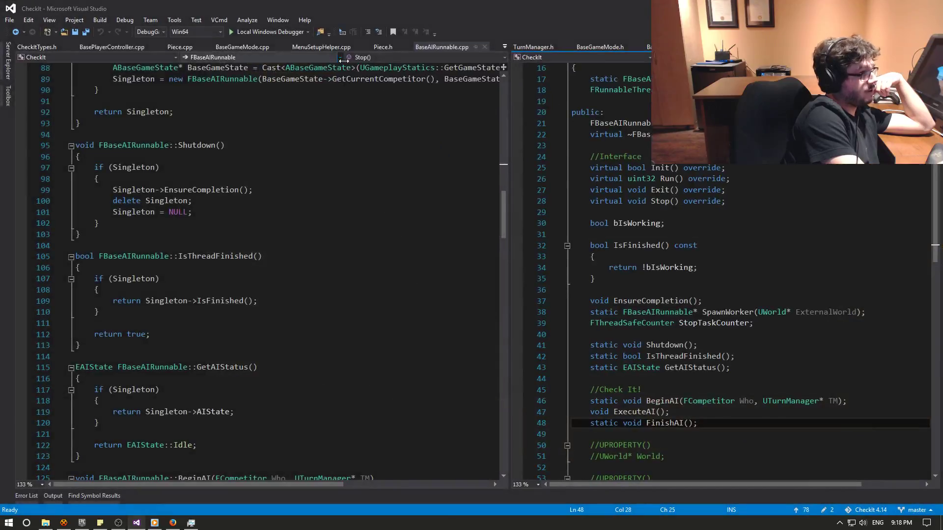
pyautogui.scroll(-1, 194, 323)
pyautogui.scroll(1, 194, 325)
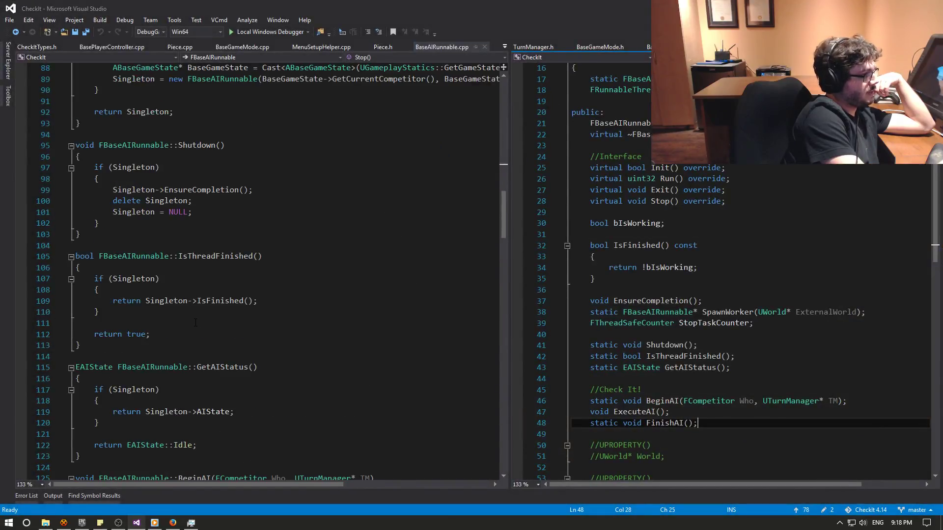
pyautogui.scroll(5, 194, 327)
pyautogui.scroll(5, 196, 330)
pyautogui.scroll(3, 196, 329)
pyautogui.scroll(8, 199, 324)
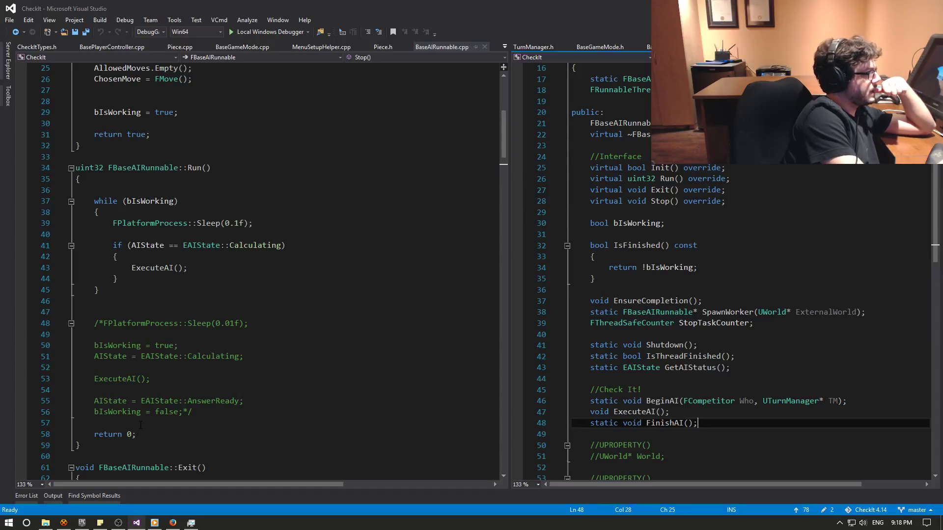
pyautogui.scroll(-3, 140, 426)
pyautogui.scroll(-1, 142, 423)
pyautogui.scroll(-2, 146, 421)
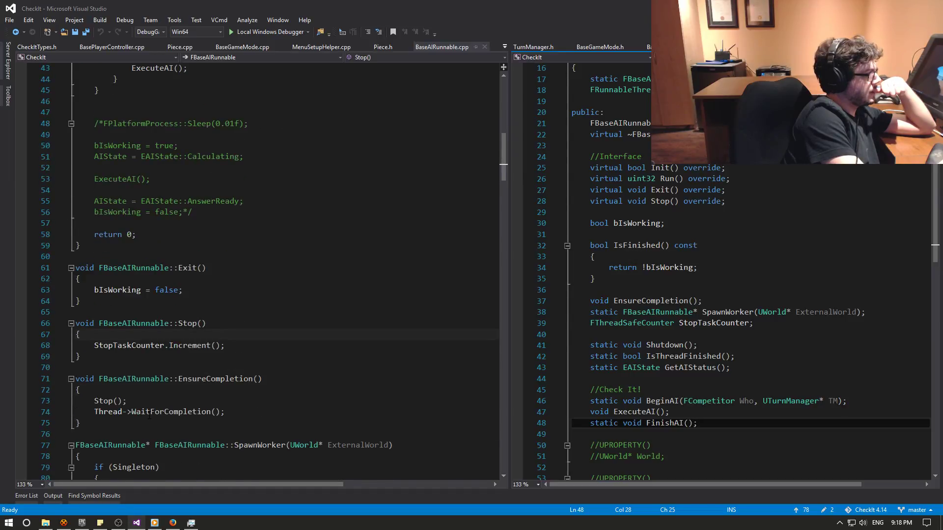
pyautogui.scroll(-3, 149, 416)
pyautogui.scroll(-4, 149, 416)
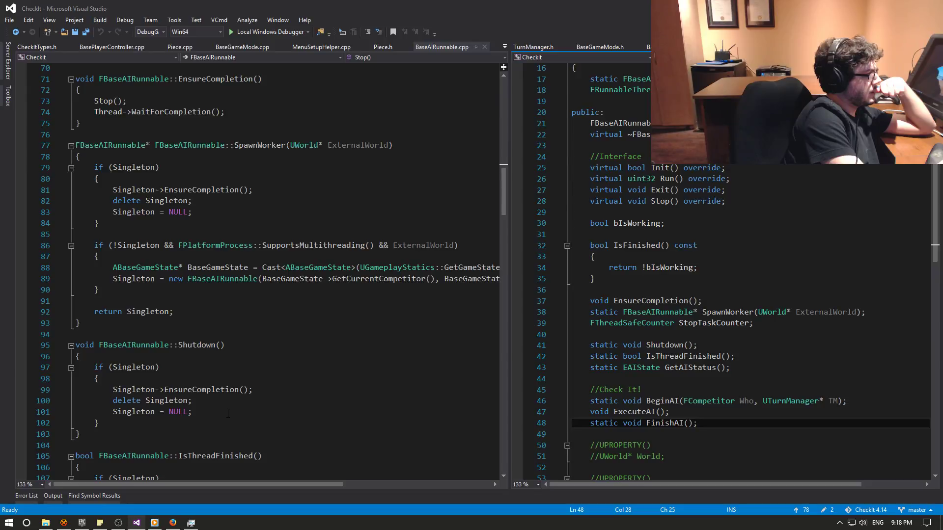
pyautogui.scroll(-3, 228, 414)
pyautogui.scroll(-3, 228, 414)
pyautogui.scroll(-4, 228, 411)
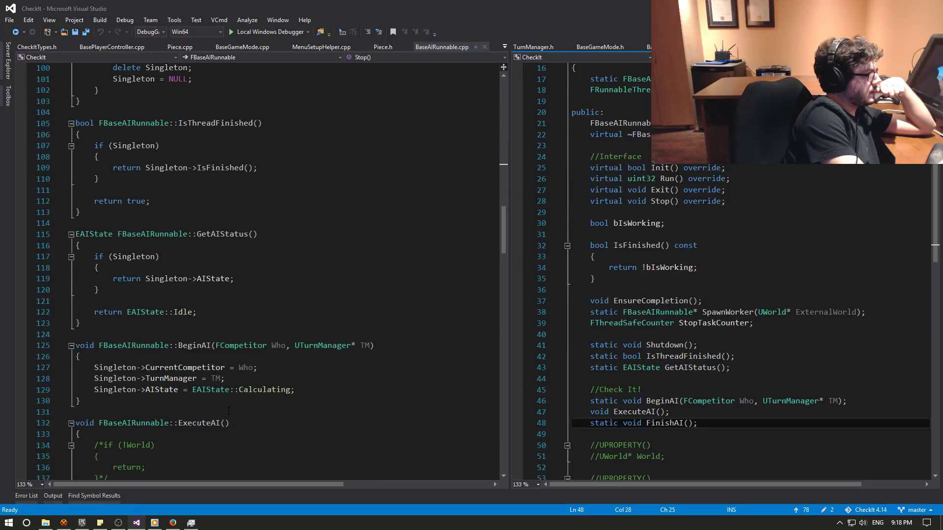
pyautogui.scroll(-4, 228, 411)
pyautogui.scroll(-5, 229, 410)
pyautogui.scroll(-7, 229, 408)
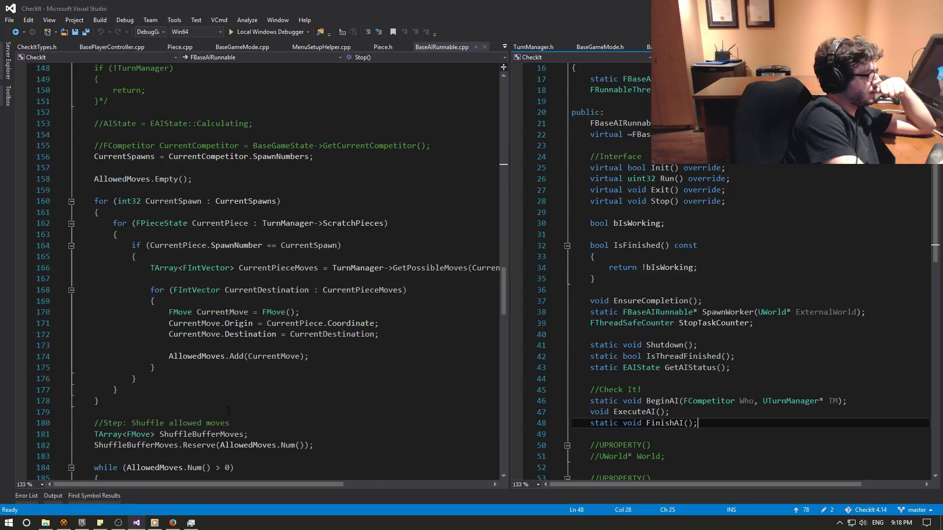
pyautogui.scroll(-7, 230, 407)
pyautogui.scroll(-12, 230, 407)
pyautogui.scroll(-13, 241, 406)
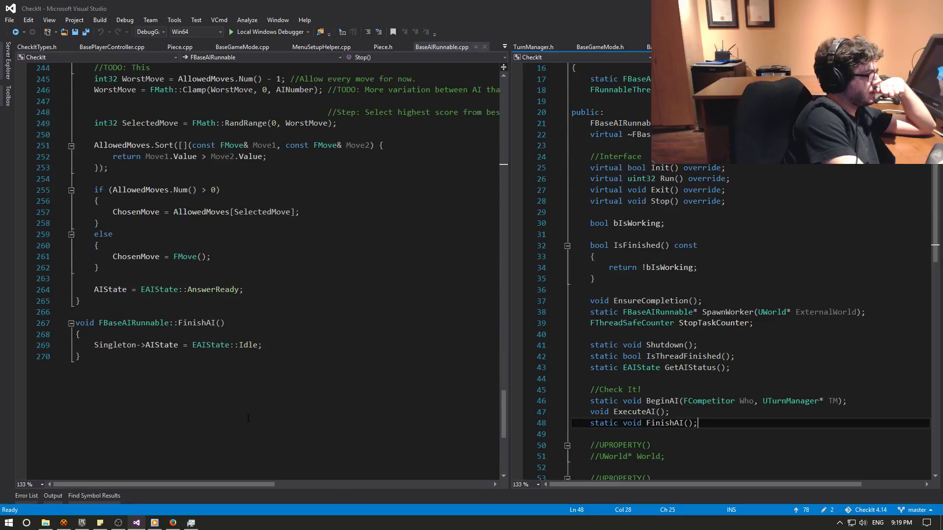
pyautogui.moveTo(503, 415); pyautogui.dragTo(499, 57)
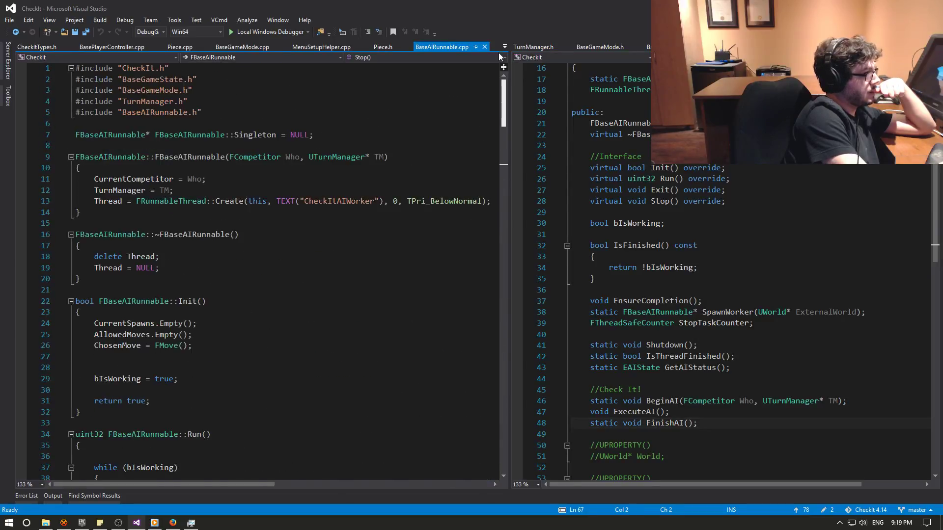
pyautogui.scroll(-6, 248, 240)
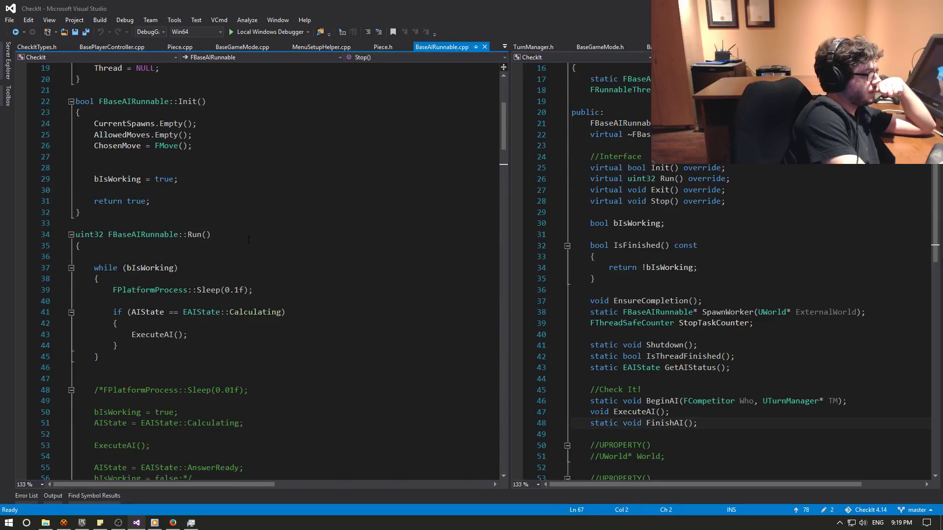
# Delete the 'bIsWorking = false;' line from FBaseAIRunnable::Exit(), leaving its body empty.
pyautogui.scroll(-6, 246, 257)
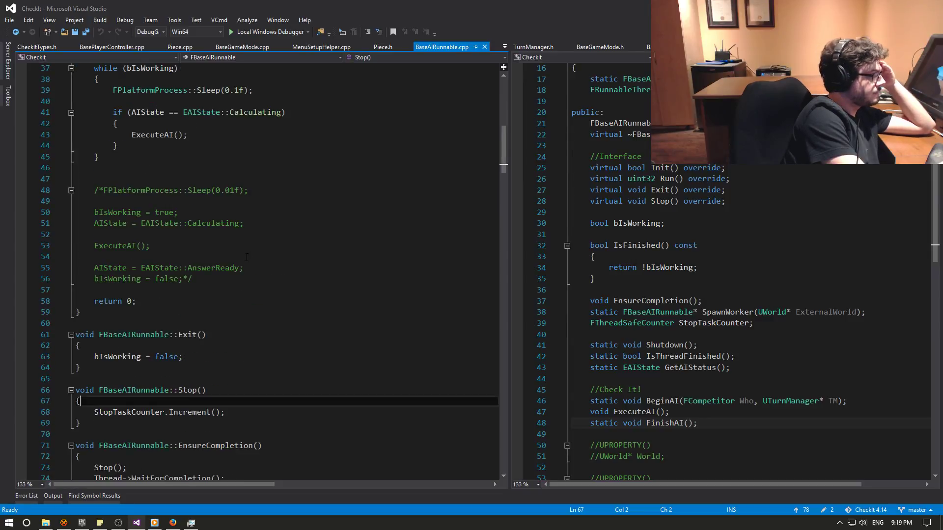
pyautogui.scroll(-1, 247, 257)
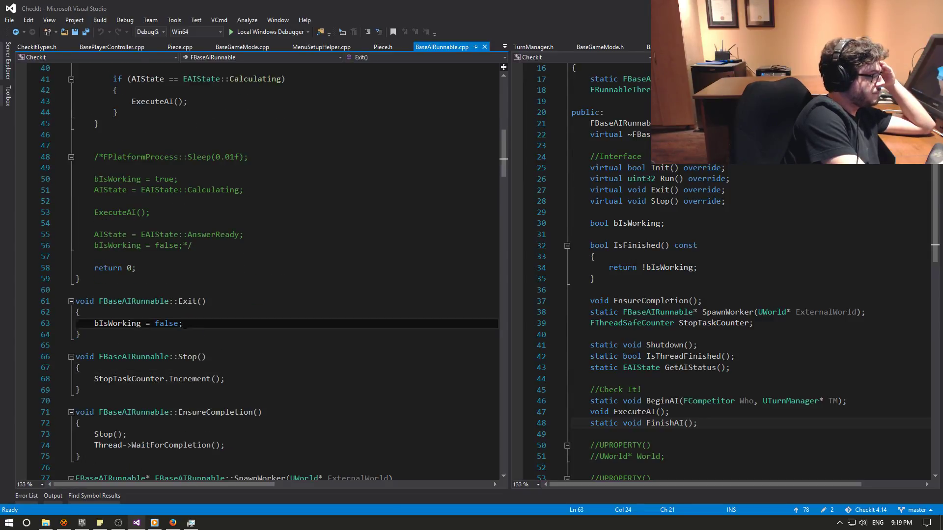
pyautogui.moveTo(182, 323); pyautogui.dragTo(95, 324)
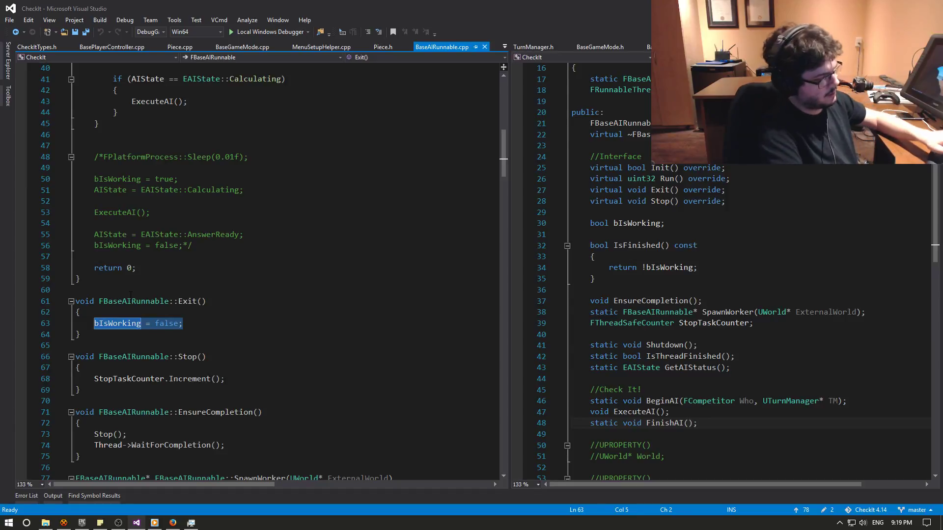
pyautogui.press('Delete')
# Scroll through the rest of BaseAIRunnable.cpp to review the remaining code.
pyautogui.scroll(5, 156, 135)
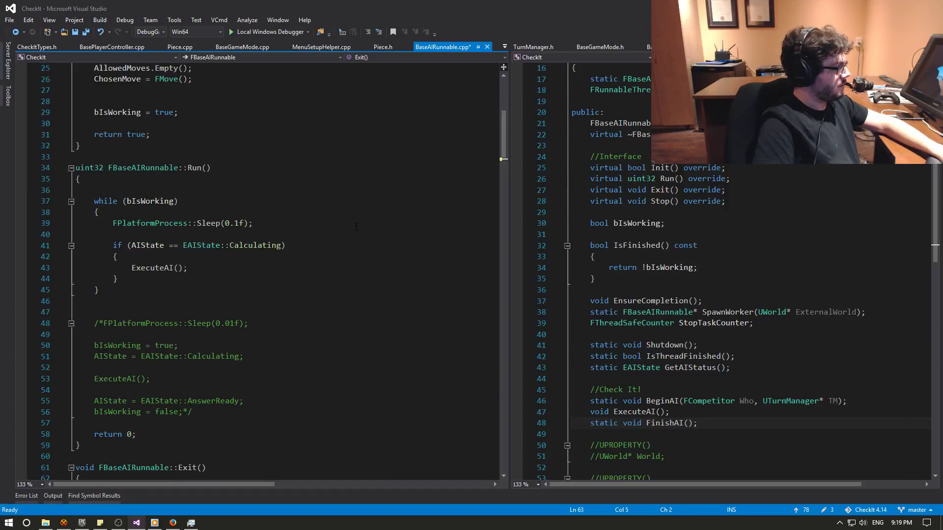
pyautogui.scroll(-8, 273, 274)
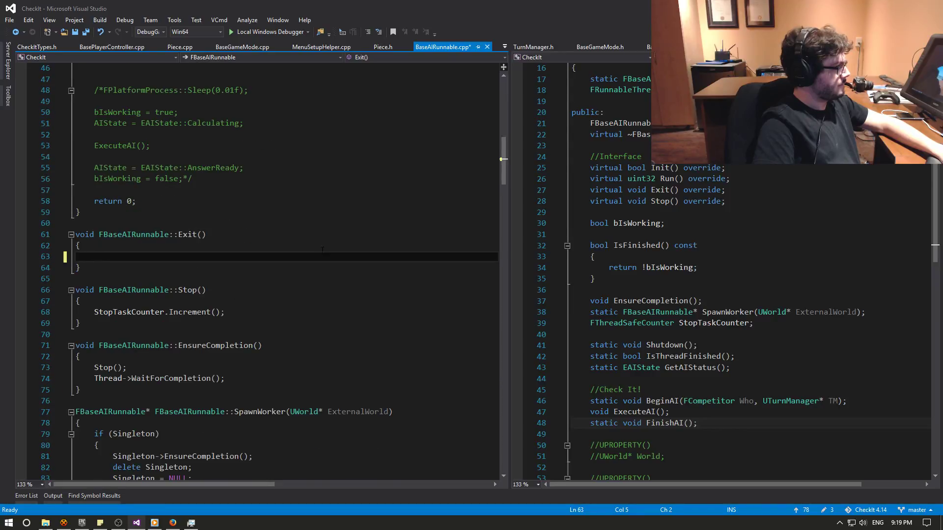
pyautogui.scroll(-1, 252, 278)
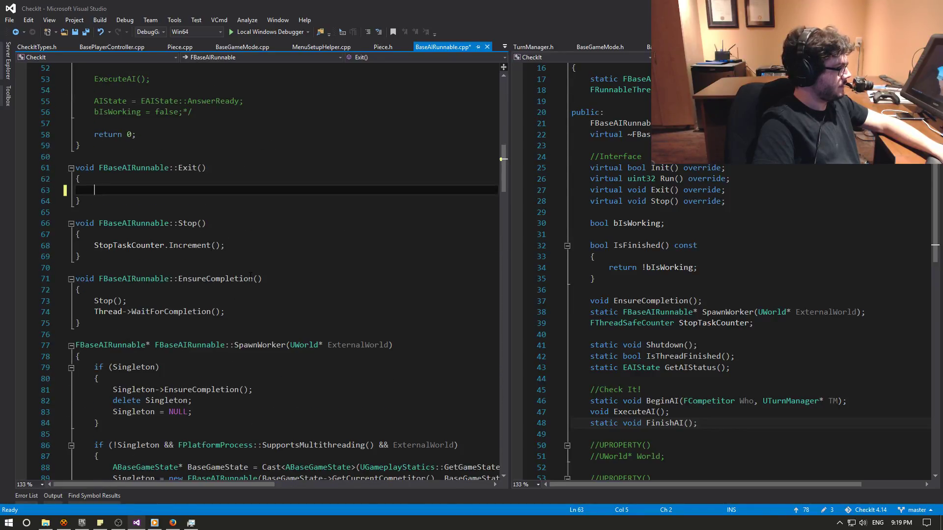
pyautogui.scroll(-1, 252, 278)
pyautogui.scroll(-1, 251, 276)
pyautogui.scroll(-1, 250, 276)
pyautogui.scroll(-2, 251, 276)
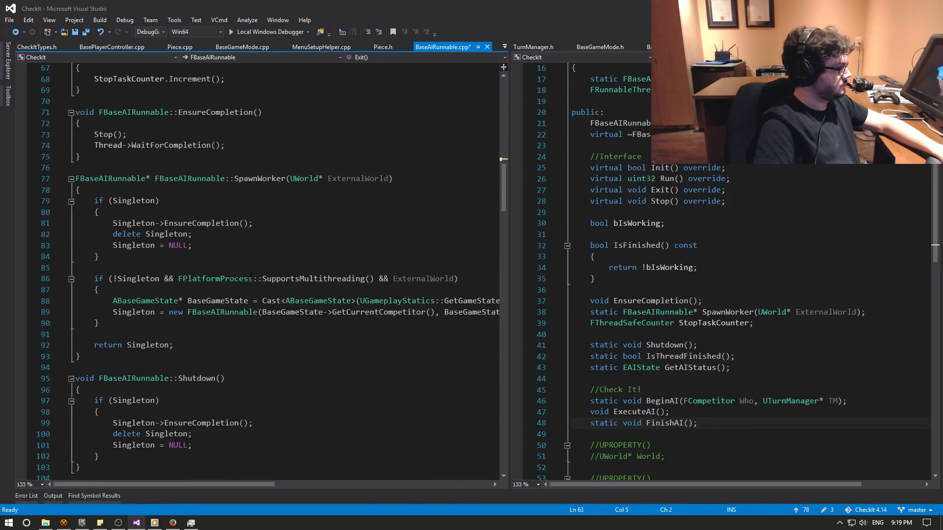
pyautogui.scroll(-2, 251, 276)
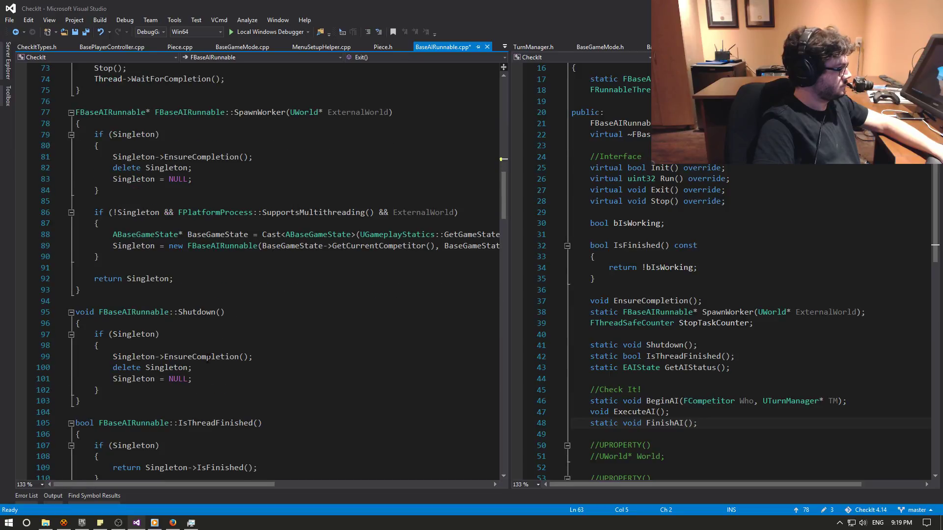
pyautogui.scroll(-1, 265, 355)
pyautogui.scroll(-3, 266, 355)
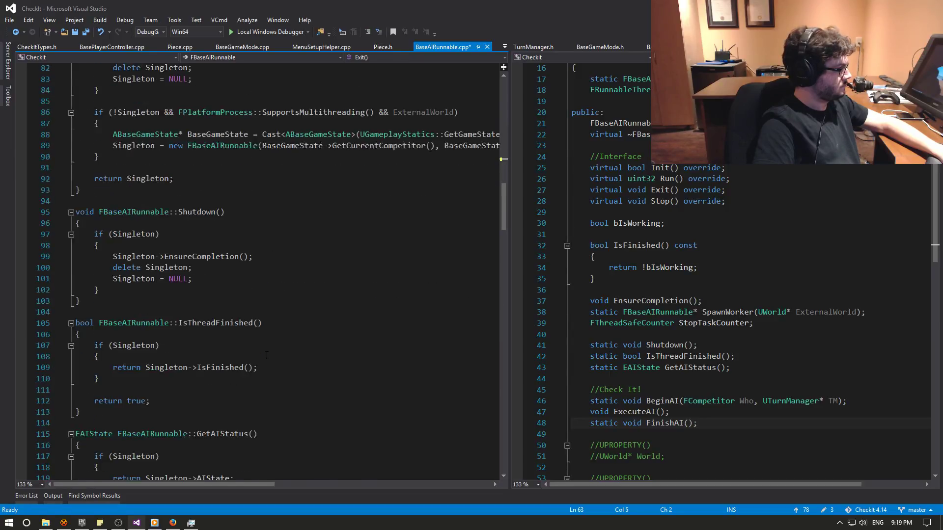
pyautogui.scroll(-2, 267, 354)
pyautogui.scroll(-1, 267, 354)
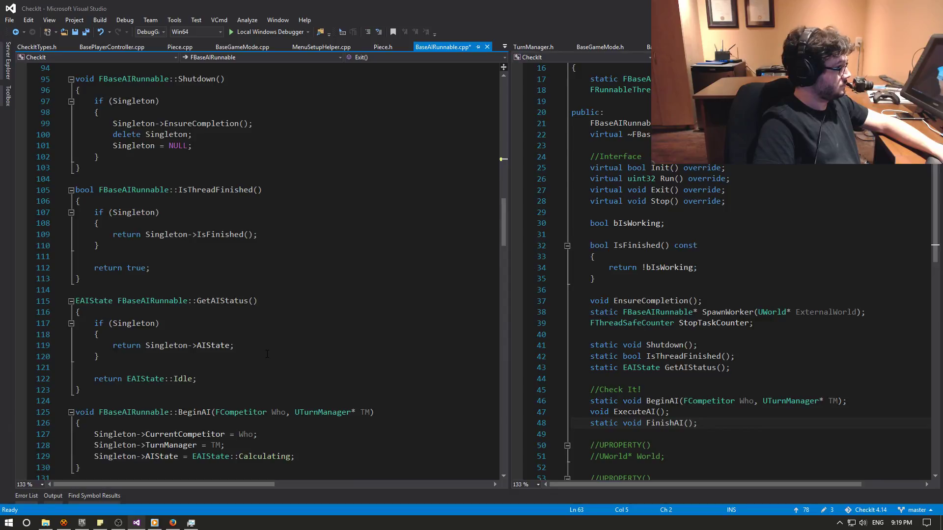
pyautogui.scroll(-1, 267, 354)
pyautogui.scroll(-3, 273, 355)
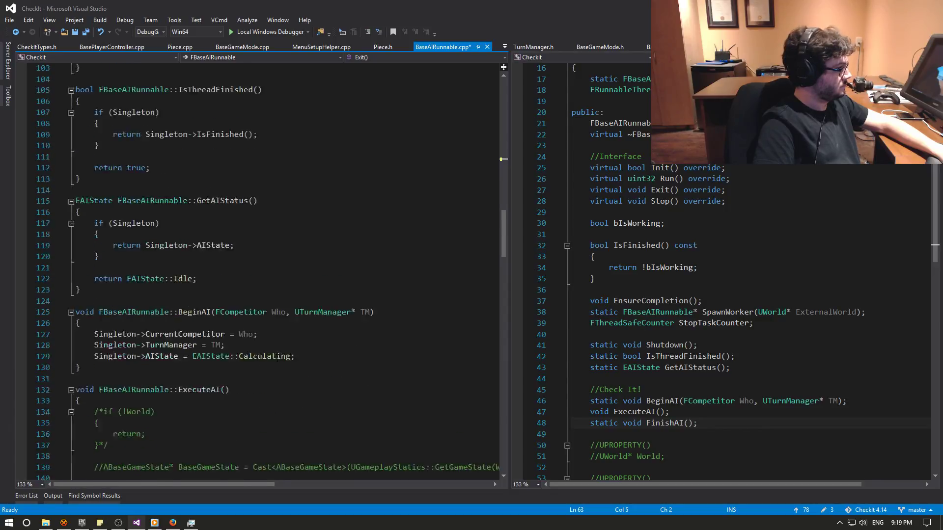
pyautogui.scroll(-1, 271, 352)
pyautogui.scroll(9, 268, 346)
pyautogui.scroll(14, 264, 341)
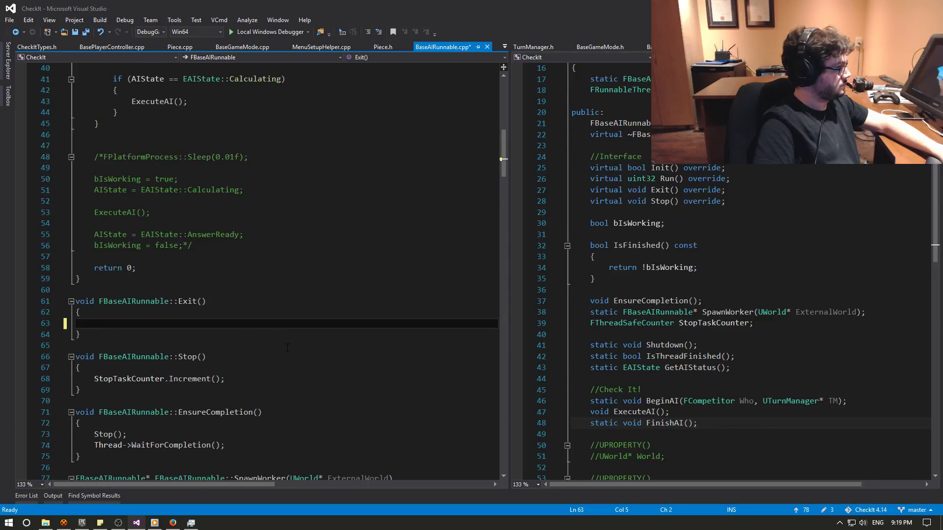
pyautogui.scroll(-1, 260, 367)
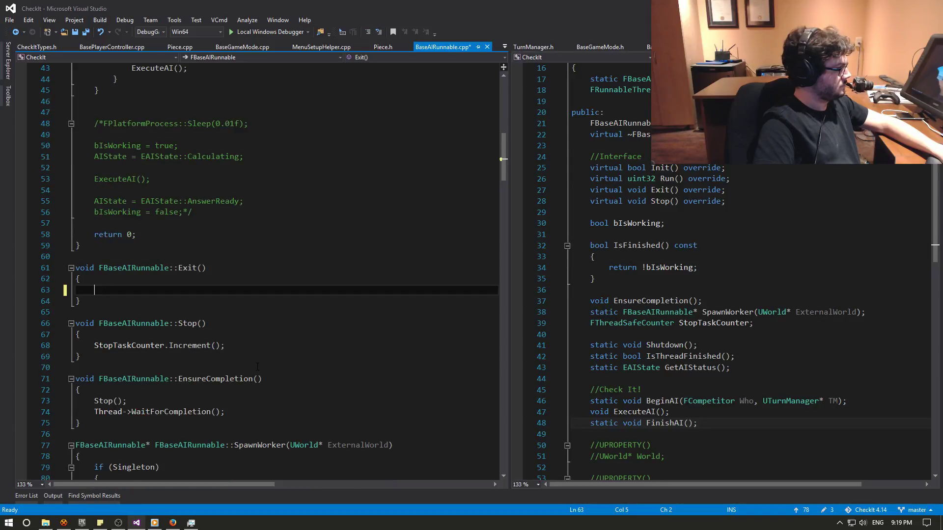
pyautogui.scroll(-2, 201, 397)
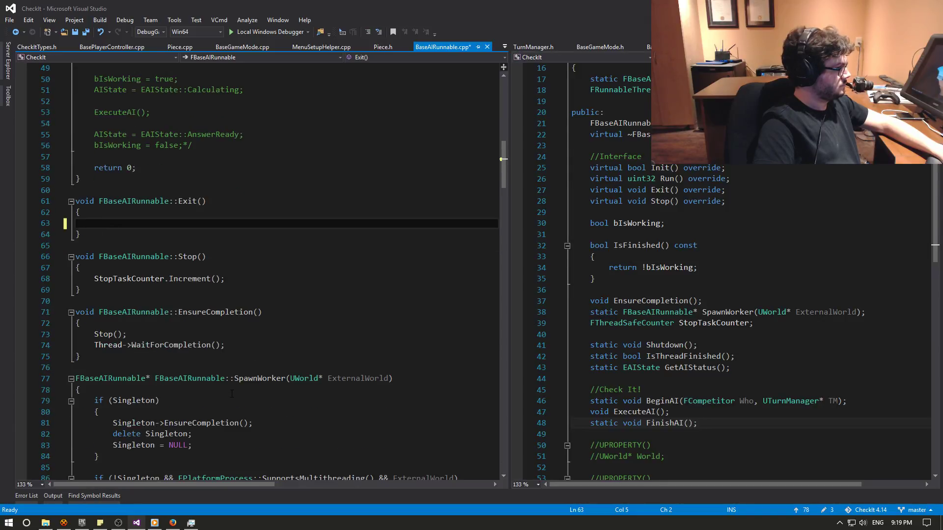
pyautogui.scroll(-1, 201, 397)
pyautogui.scroll(-3, 200, 397)
pyautogui.scroll(-3, 200, 397)
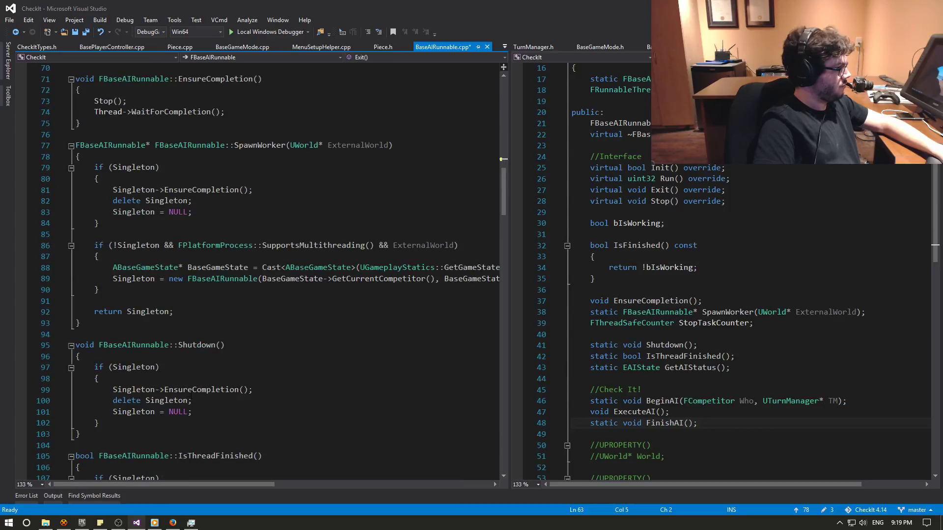
pyautogui.scroll(4, 261, 389)
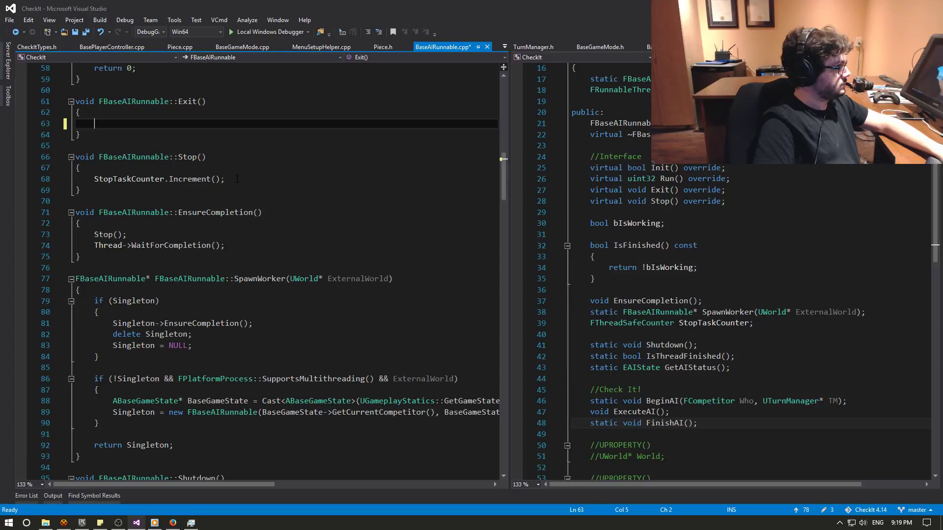
pyautogui.click(237, 179)
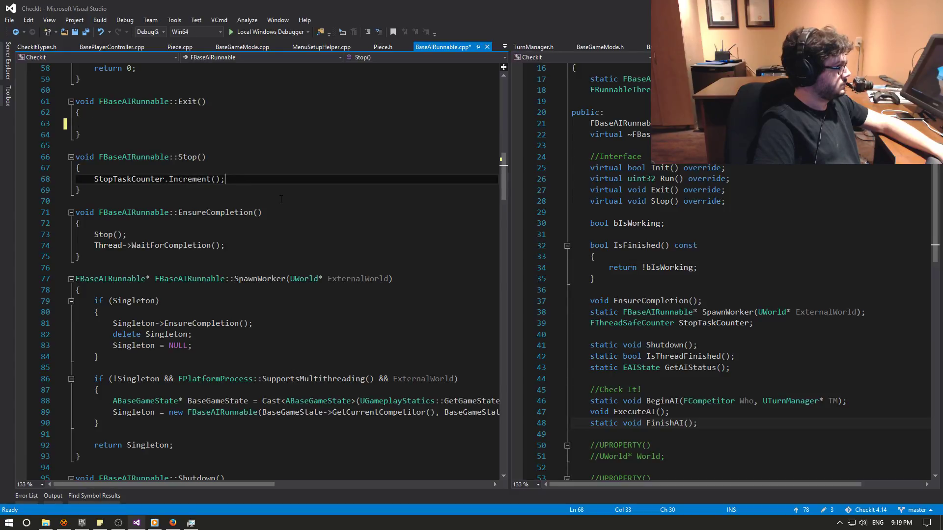
pyautogui.press('Return')
pyautogui.write('bIsWorking = false;')
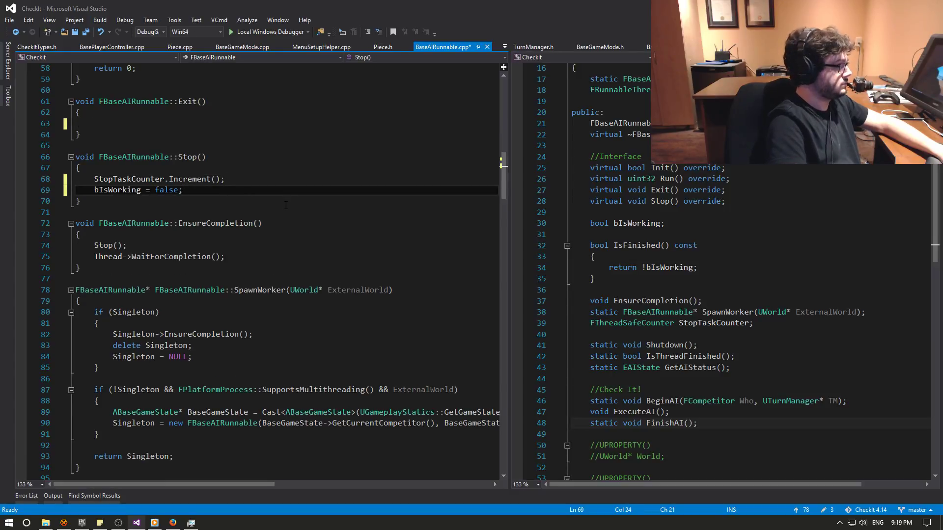
pyautogui.scroll(4, 282, 225)
pyautogui.scroll(4, 279, 249)
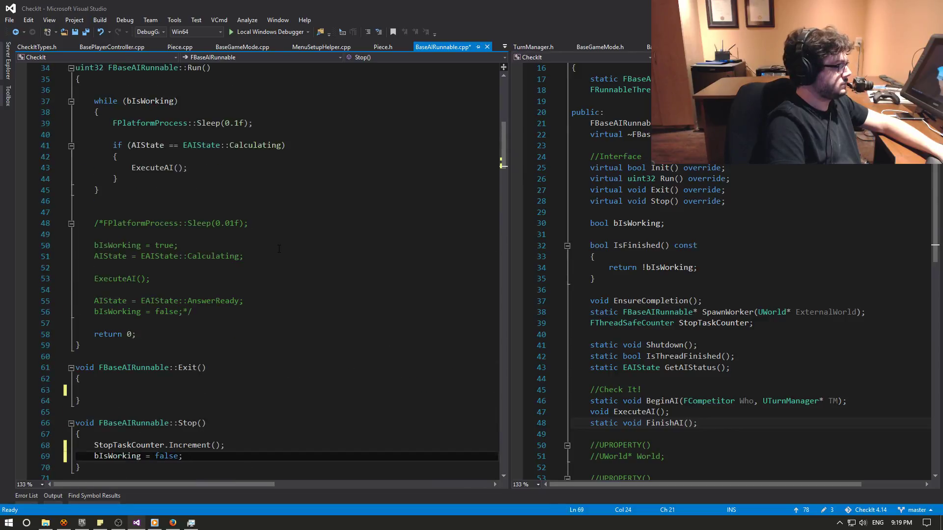
pyautogui.hotkey('ctrl', 's')
pyautogui.scroll(-2, 280, 249)
pyautogui.scroll(-5, 282, 249)
pyautogui.scroll(-6, 287, 251)
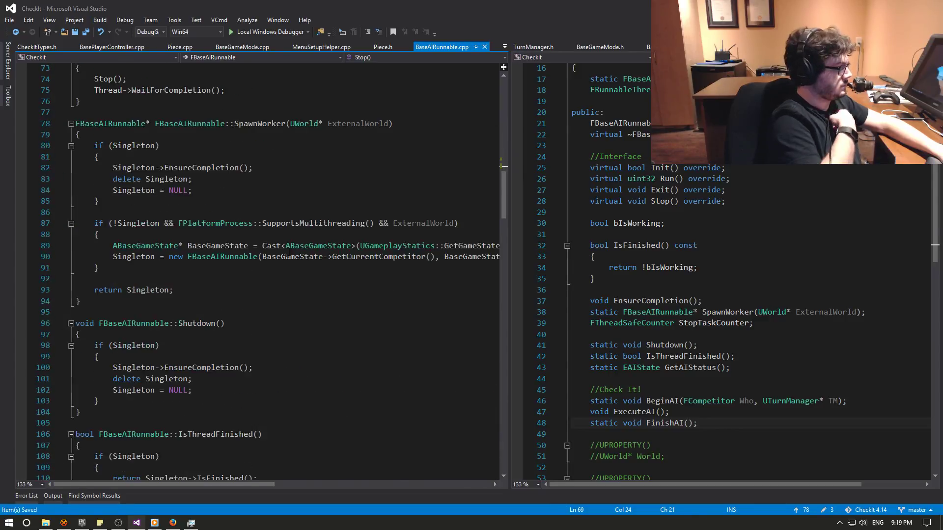
pyautogui.scroll(-2, 289, 250)
pyautogui.scroll(-2, 290, 251)
pyautogui.scroll(-2, 290, 253)
pyautogui.scroll(-1, 291, 254)
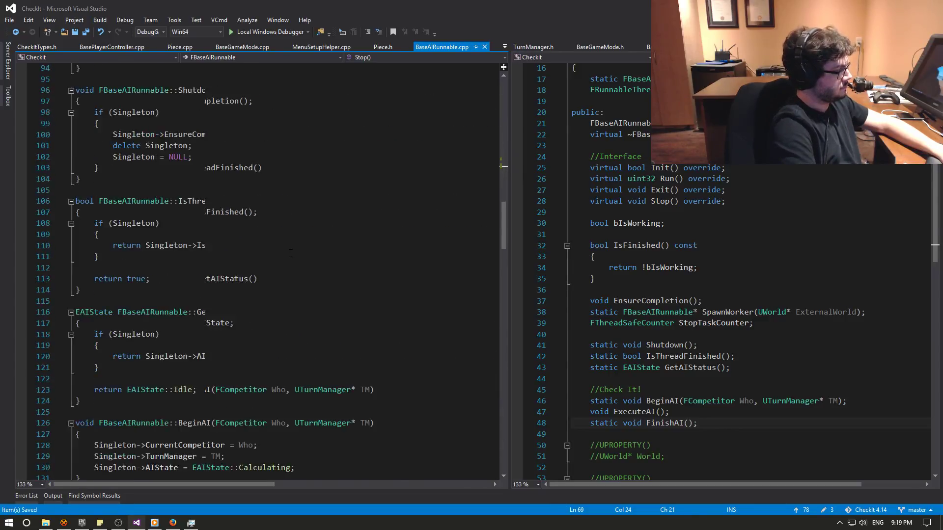
pyautogui.scroll(-3, 291, 254)
pyautogui.scroll(5, 292, 254)
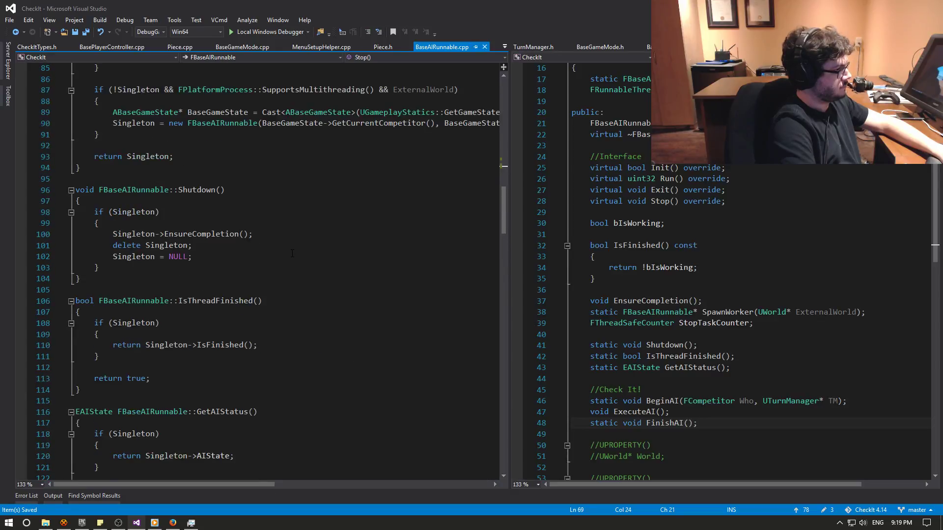
pyautogui.scroll(5, 295, 255)
pyautogui.scroll(2, 298, 255)
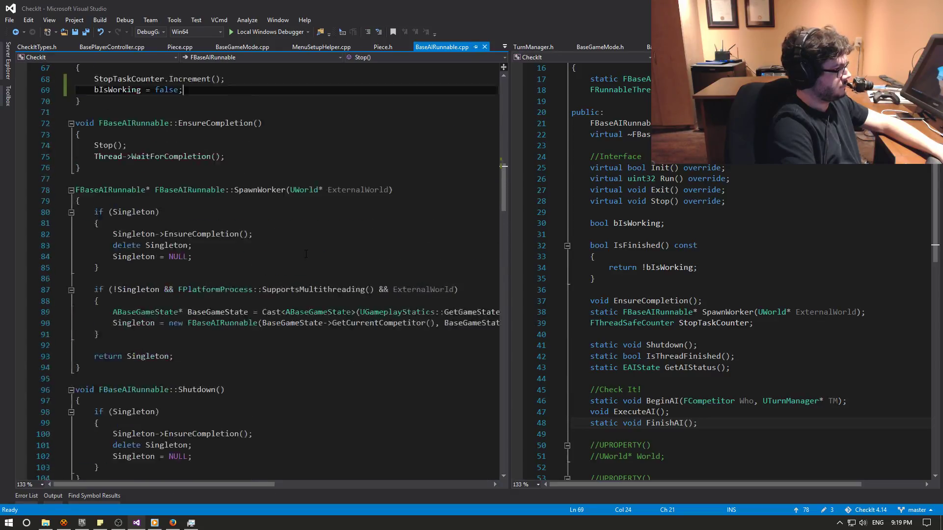
pyautogui.scroll(1, 307, 254)
pyautogui.scroll(6, 308, 254)
pyautogui.scroll(7, 316, 256)
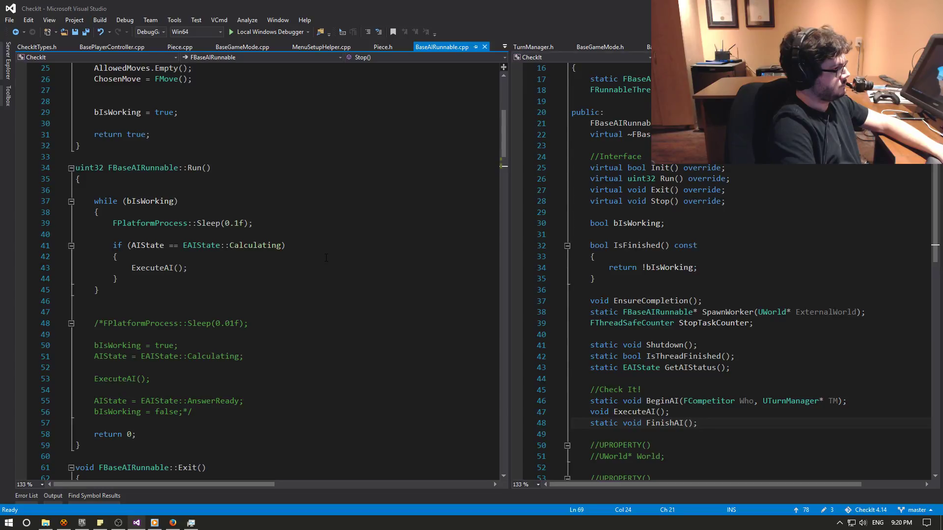
pyautogui.scroll(-7, 327, 257)
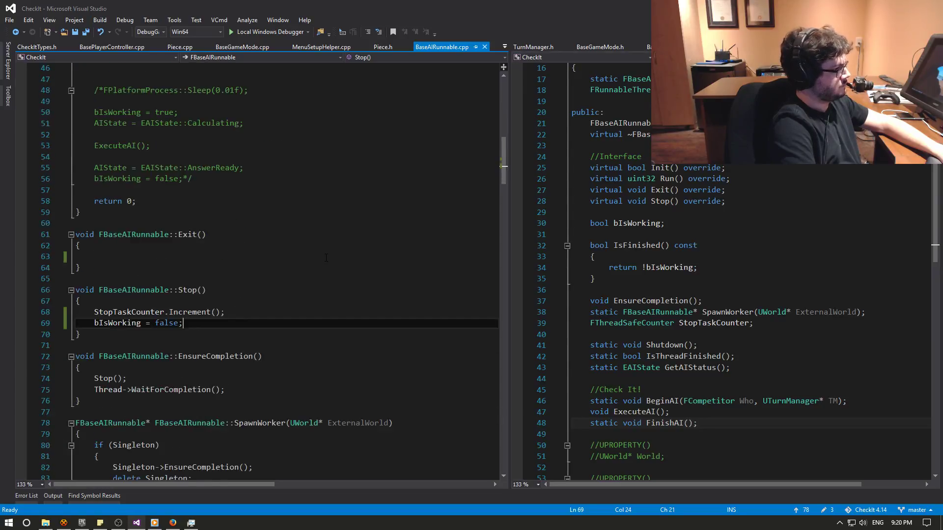
pyautogui.scroll(-1, 327, 259)
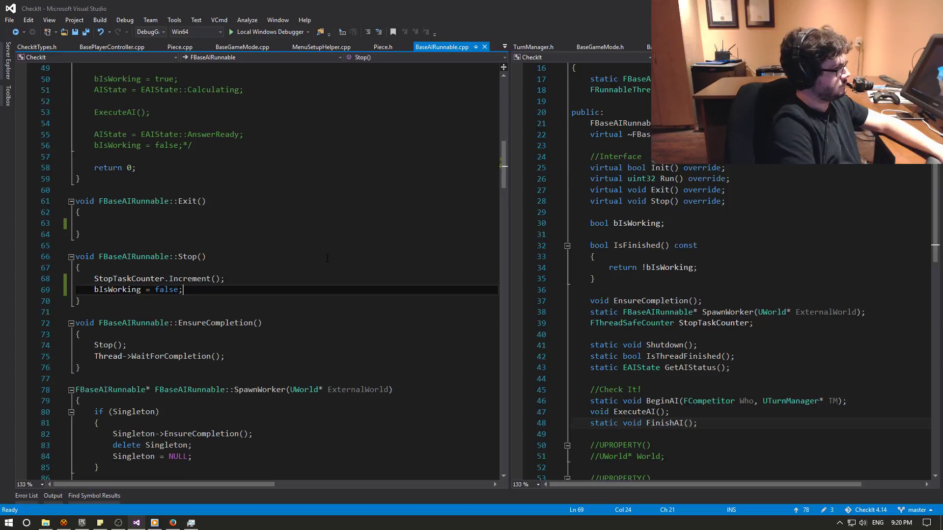
pyautogui.scroll(2, 327, 259)
pyautogui.scroll(3, 327, 259)
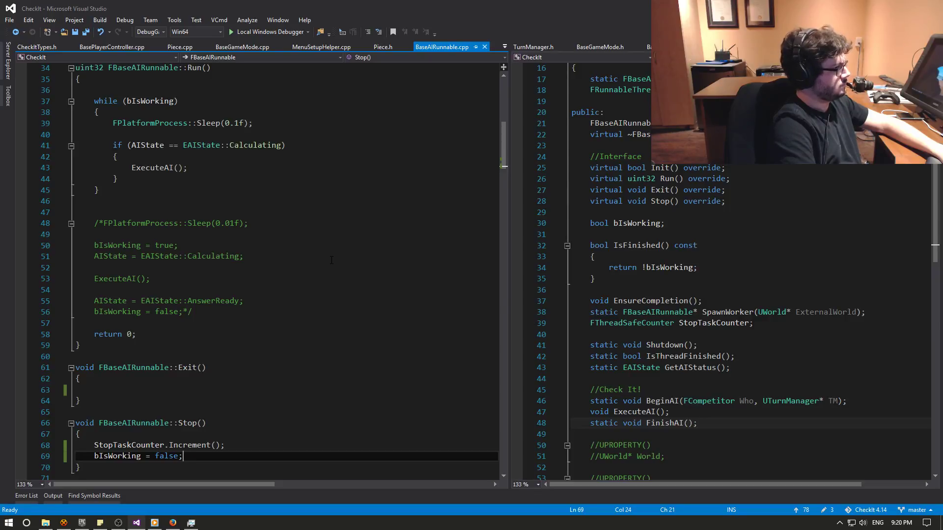
pyautogui.scroll(-3, 332, 260)
pyautogui.scroll(-2, 333, 261)
pyautogui.scroll(-2, 333, 261)
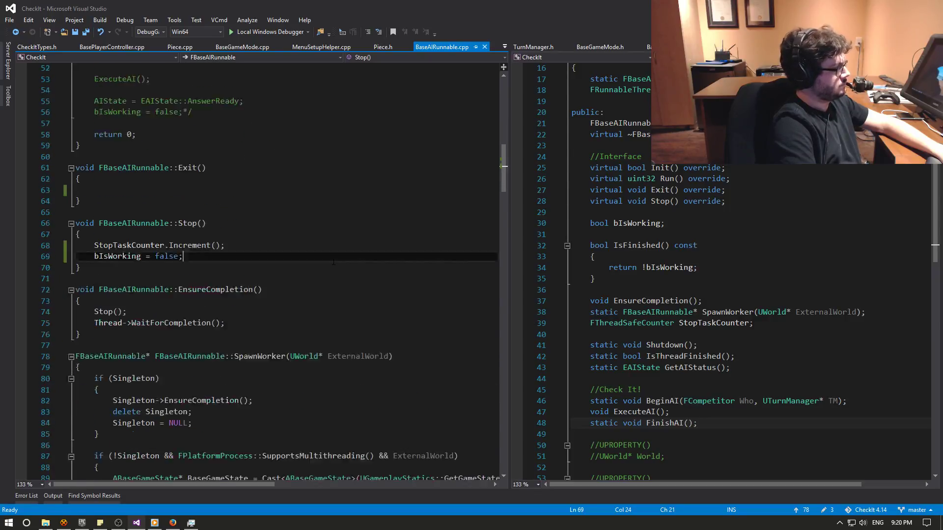
pyautogui.scroll(-6, 334, 260)
pyautogui.scroll(-1, 337, 260)
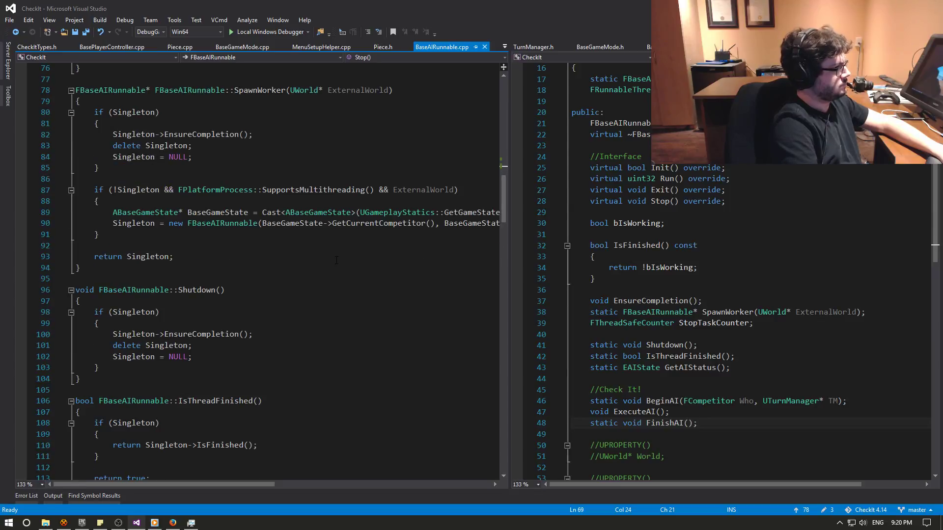
pyautogui.scroll(-2, 336, 260)
pyautogui.scroll(-4, 337, 260)
pyautogui.scroll(-2, 338, 262)
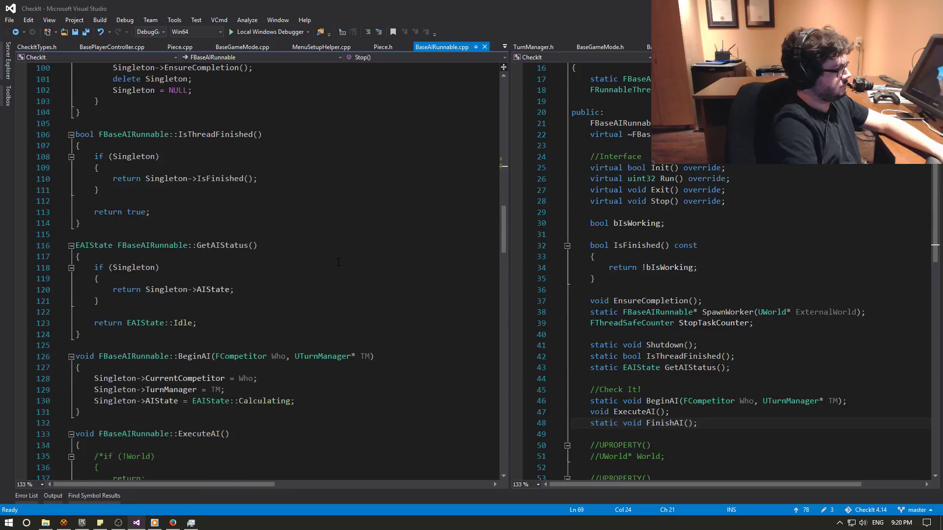
pyautogui.scroll(-3, 338, 263)
pyautogui.scroll(-3, 339, 262)
pyautogui.scroll(-2, 339, 263)
pyautogui.scroll(-2, 339, 263)
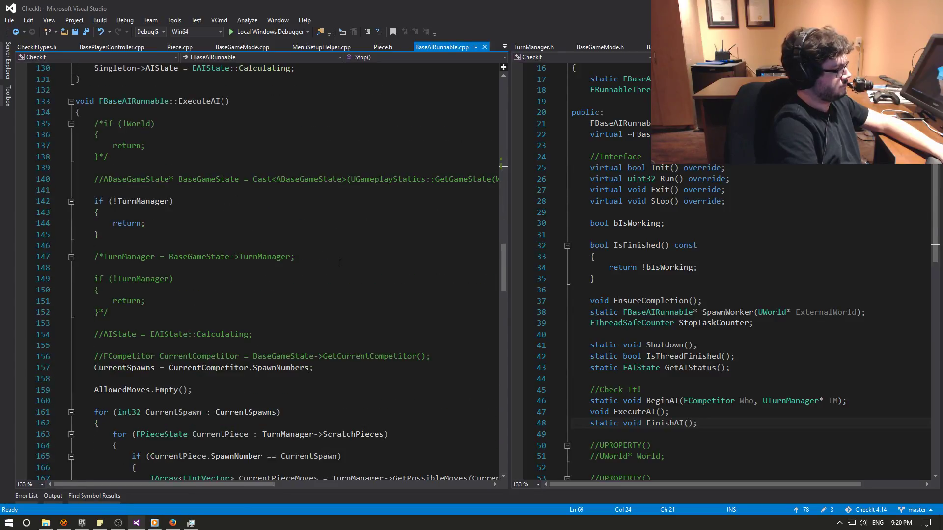
pyautogui.scroll(18, 320, 224)
pyautogui.scroll(11, 320, 225)
pyautogui.scroll(14, 321, 224)
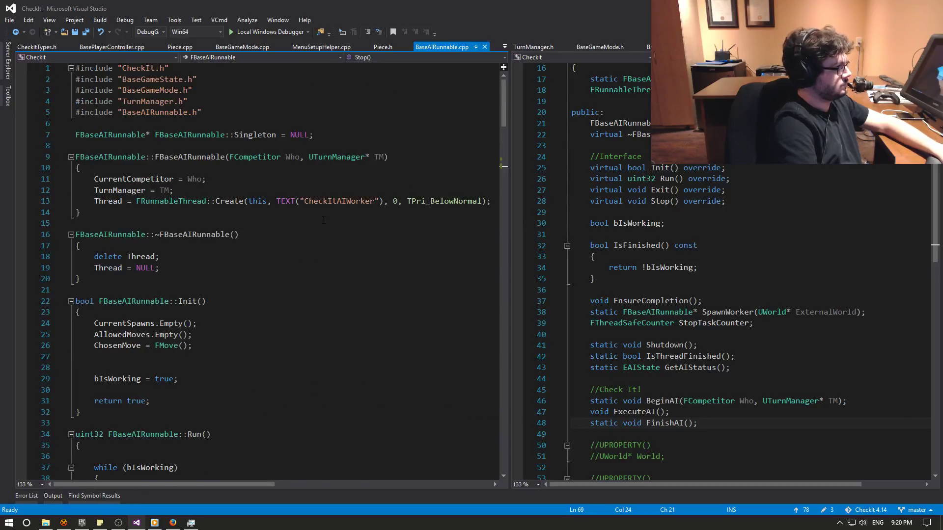
pyautogui.scroll(-3, 311, 250)
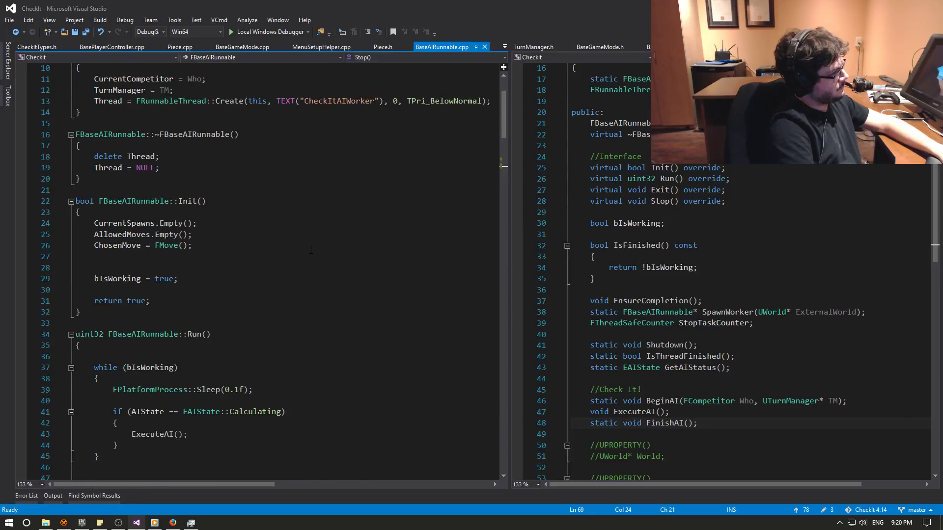
pyautogui.scroll(-2, 311, 250)
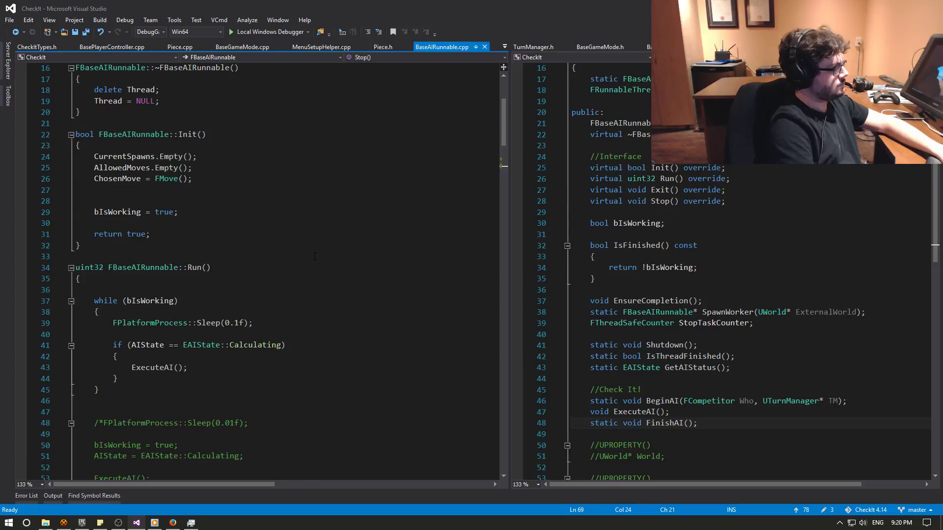
pyautogui.scroll(-2, 315, 257)
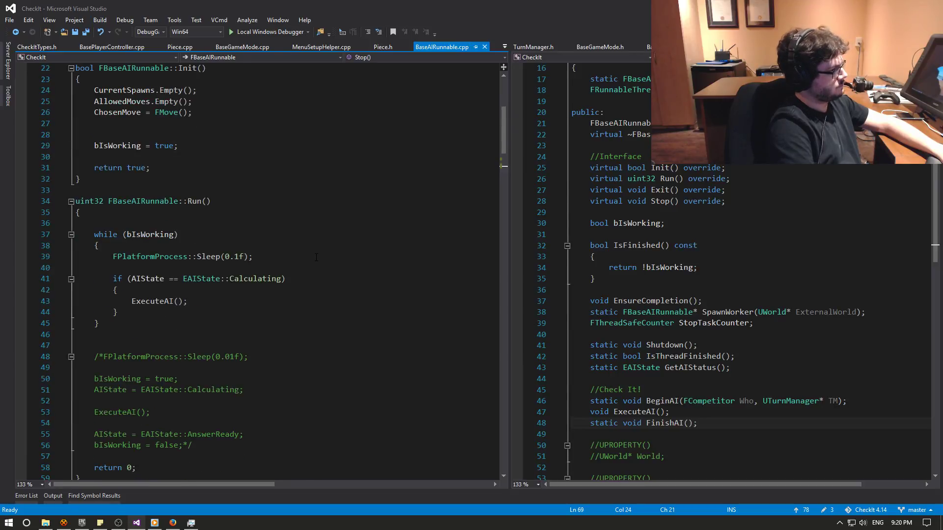
pyautogui.scroll(-5, 316, 257)
pyautogui.scroll(-2, 319, 261)
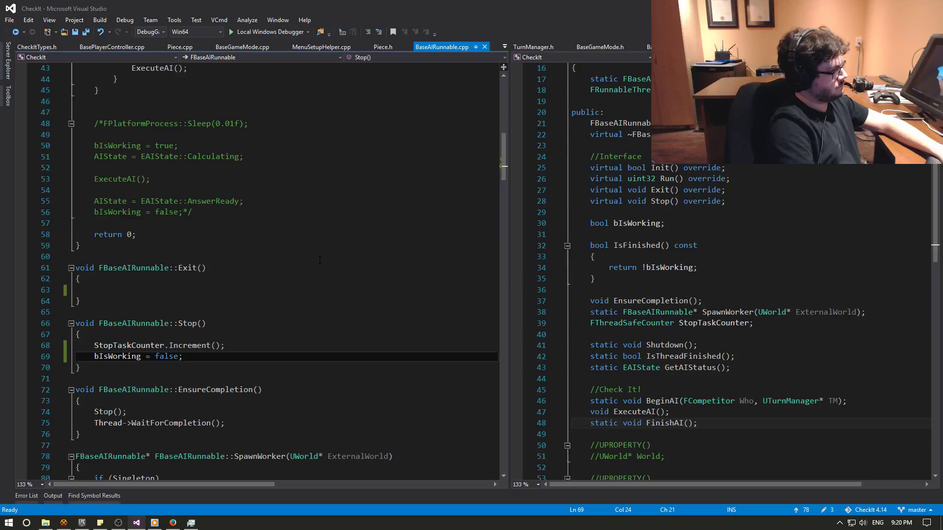
pyautogui.click(172, 523)
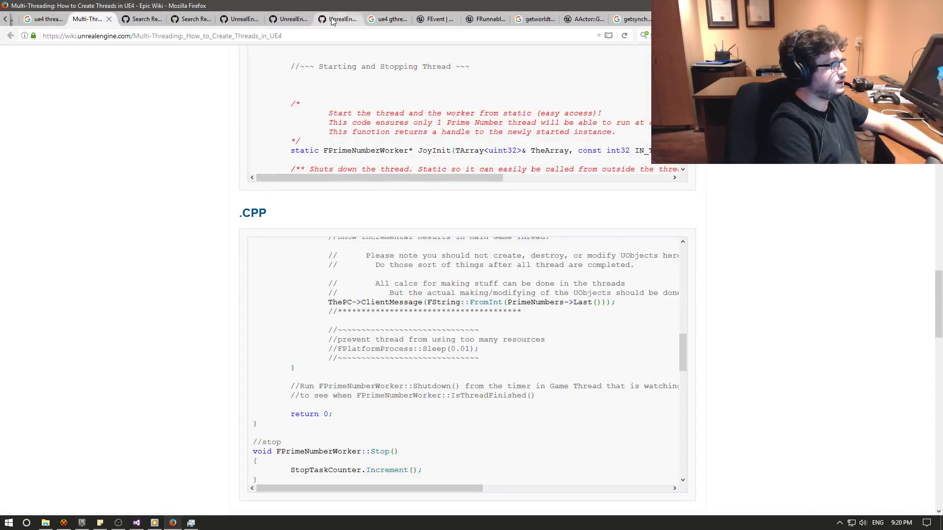
pyautogui.click(484, 20)
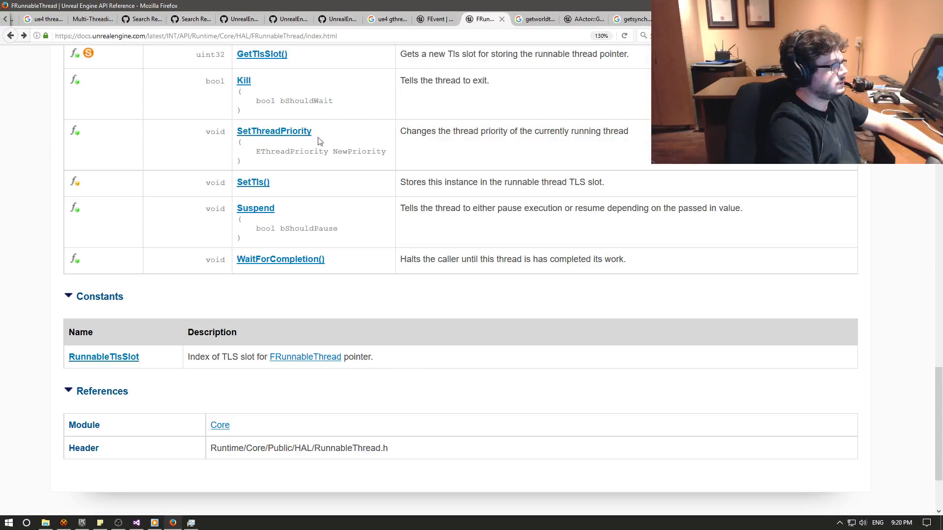
pyautogui.scroll(-1, 392, 264)
pyautogui.scroll(5, 417, 265)
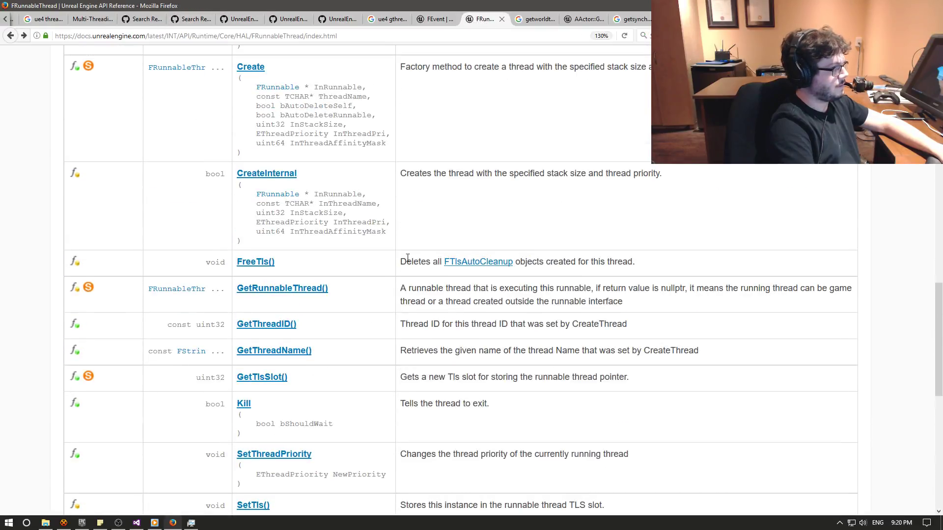
pyautogui.scroll(4, 443, 266)
pyautogui.scroll(-5, 442, 263)
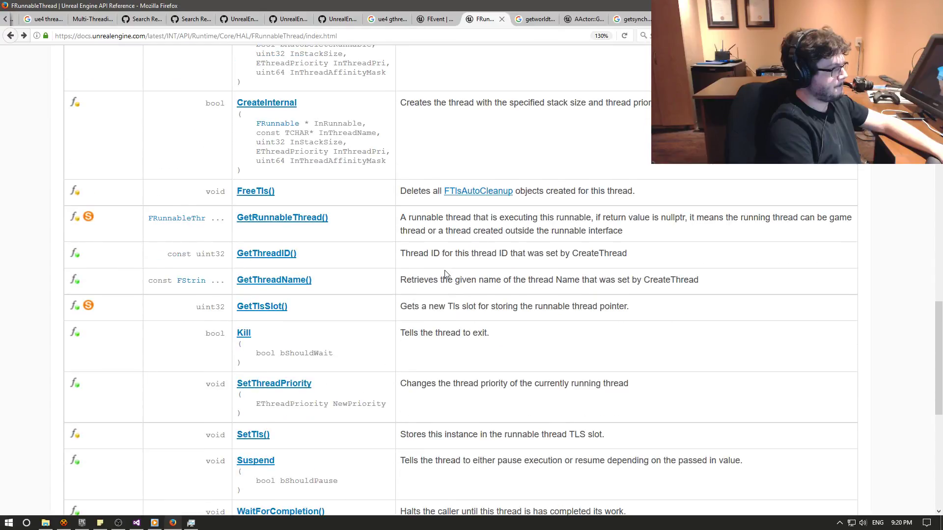
pyautogui.scroll(1, 441, 258)
pyautogui.scroll(5, 441, 257)
pyautogui.scroll(3, 443, 265)
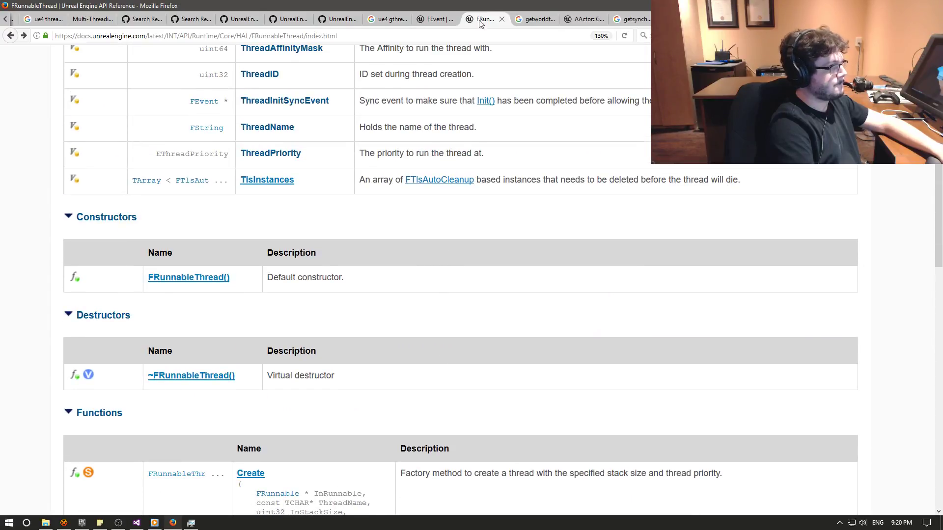
pyautogui.scroll(5, 223, 20)
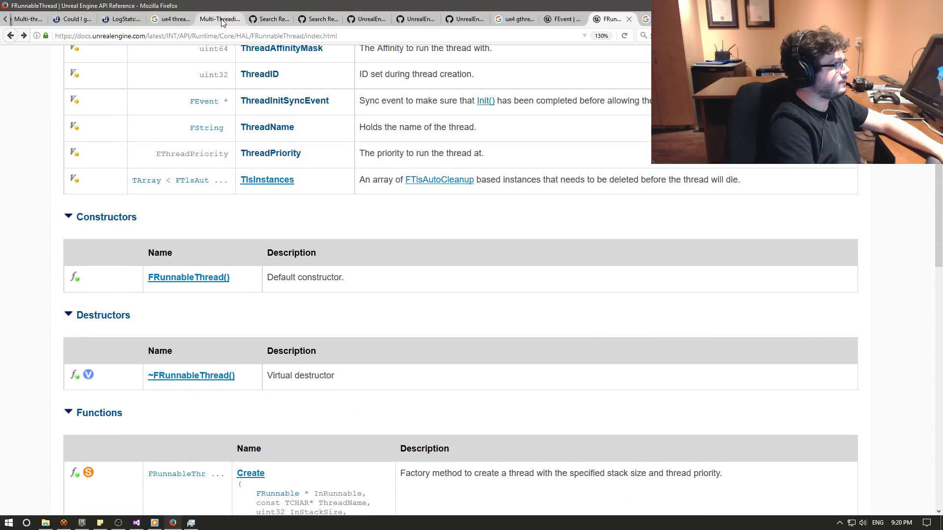
pyautogui.scroll(2, 219, 19)
pyautogui.scroll(2, 208, 20)
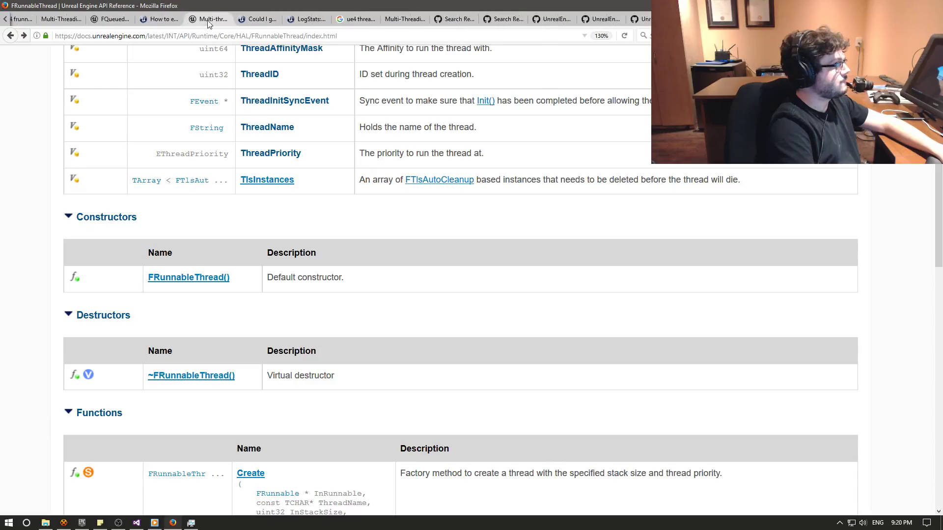
pyautogui.click(91, 18)
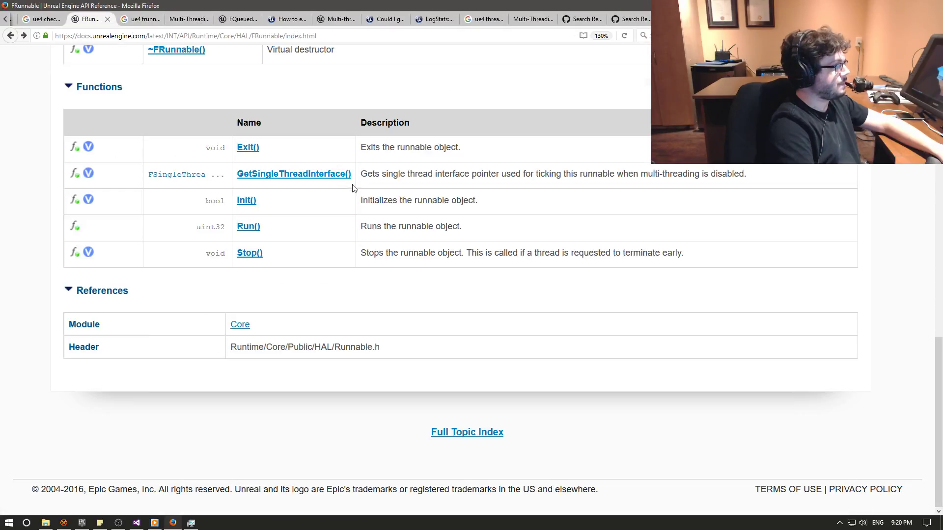
pyautogui.scroll(6, 348, 203)
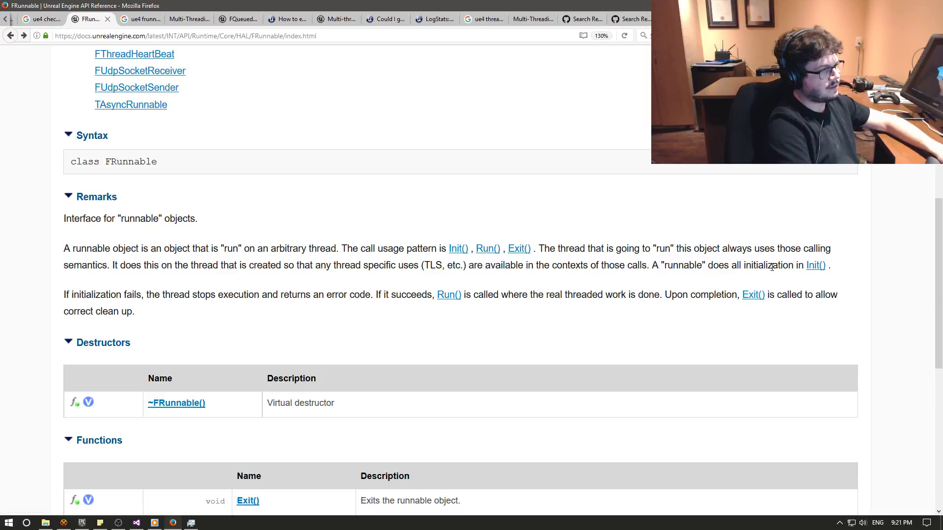
pyautogui.click(136, 522)
pyautogui.scroll(6, 185, 434)
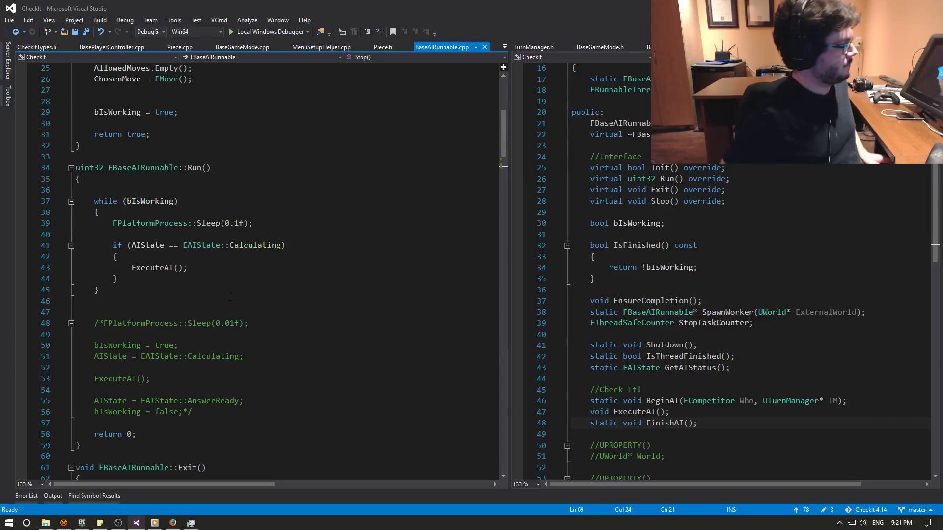
# Scroll further down the code, then return to the FRunnable API reference in Firefox.
pyautogui.scroll(-6, 231, 297)
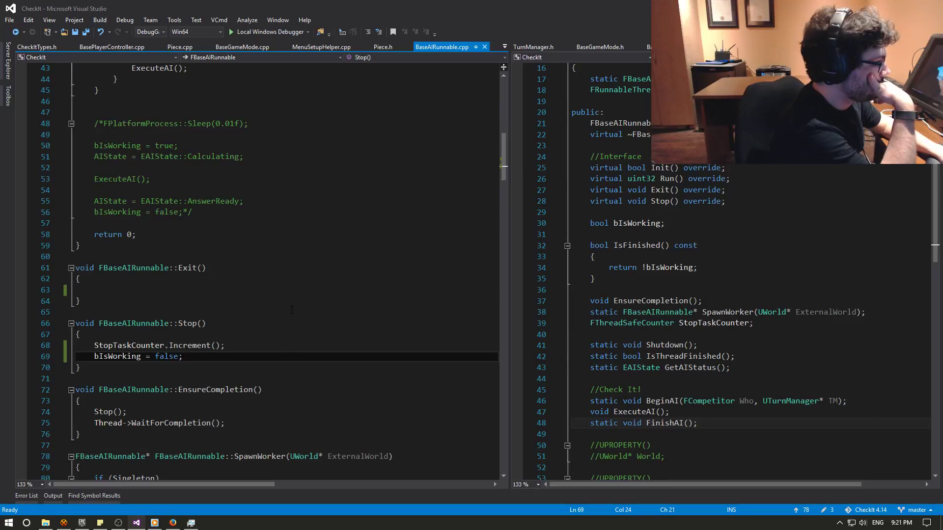
pyautogui.scroll(-2, 301, 331)
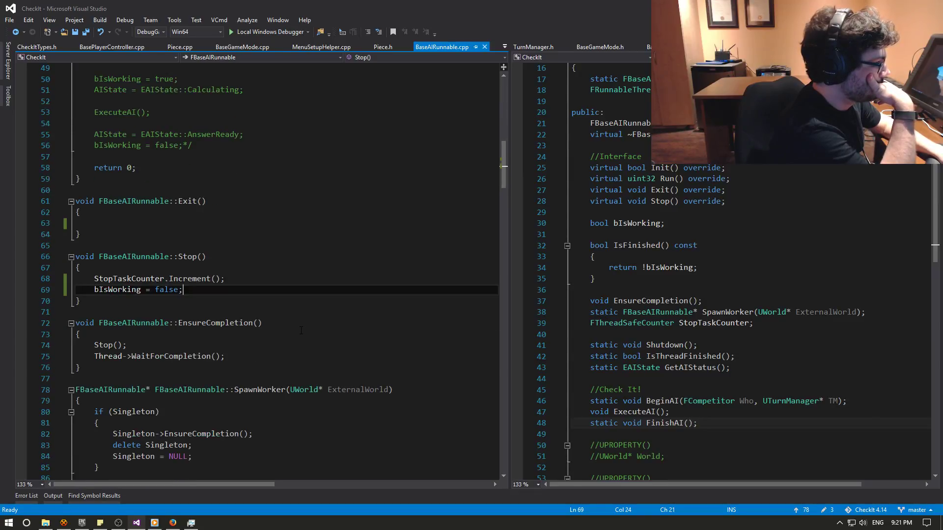
pyautogui.scroll(-4, 301, 330)
pyautogui.scroll(-5, 301, 330)
pyautogui.scroll(-6, 301, 331)
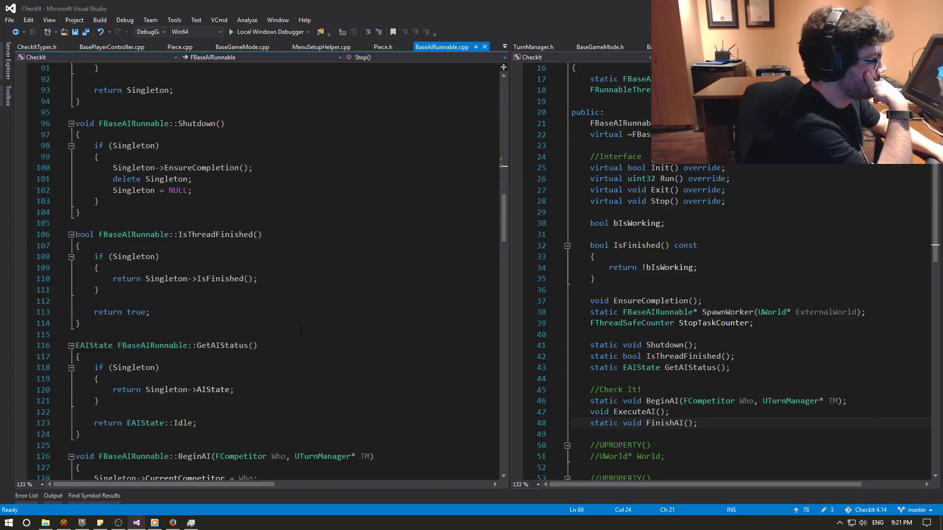
pyautogui.scroll(-4, 302, 330)
pyautogui.click(173, 523)
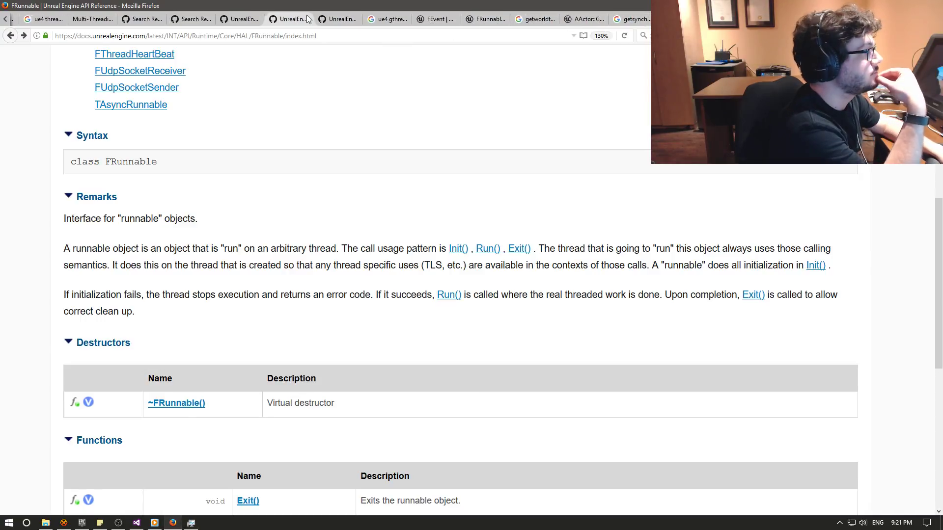
pyautogui.click(92, 18)
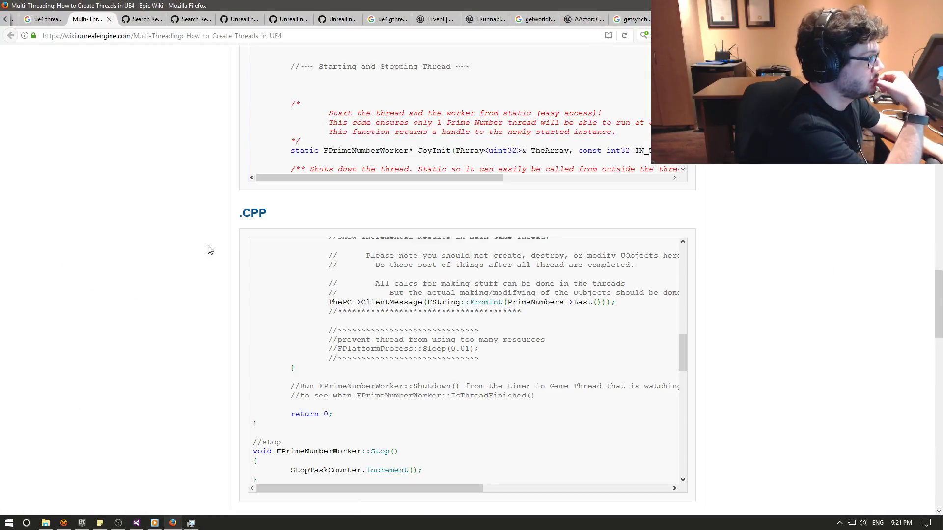
pyautogui.scroll(1, 360, 339)
pyautogui.scroll(1, 360, 339)
pyautogui.scroll(2, 360, 339)
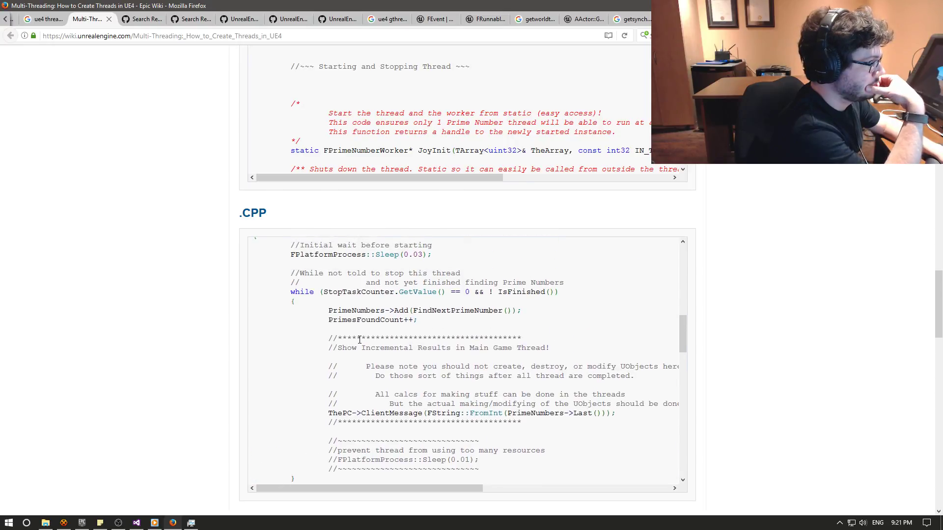
pyautogui.scroll(1, 360, 340)
pyautogui.scroll(1, 360, 339)
pyautogui.scroll(-3, 515, 355)
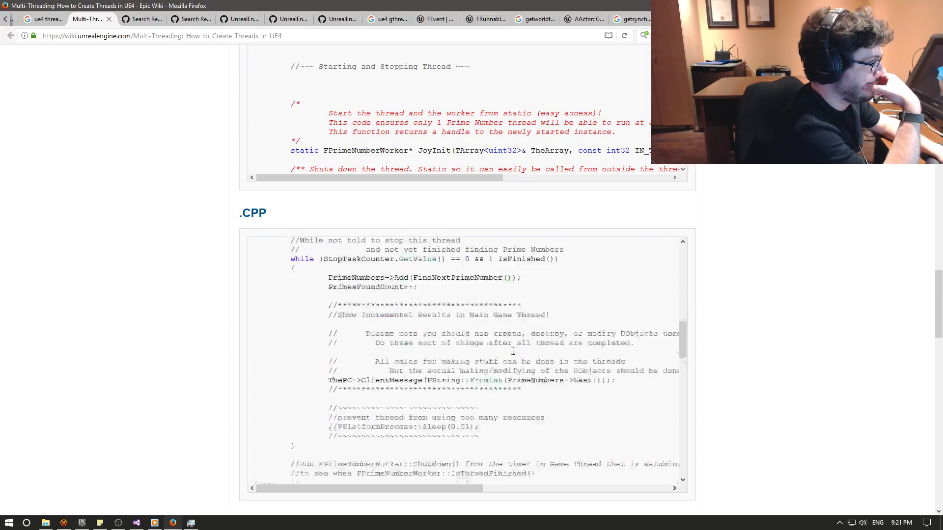
pyautogui.scroll(-6, 513, 353)
pyautogui.scroll(-4, 511, 350)
pyautogui.scroll(-1, 511, 349)
pyautogui.scroll(-1, 511, 350)
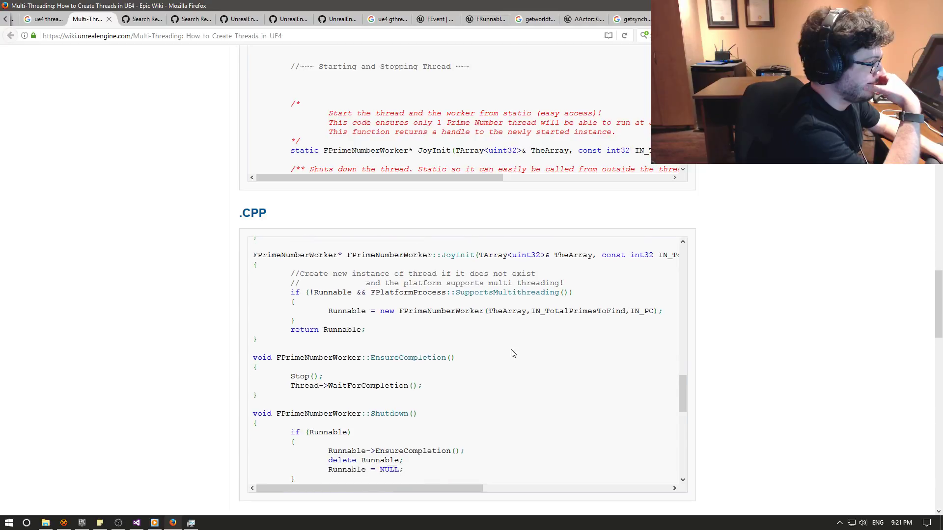
pyautogui.scroll(-3, 511, 350)
pyautogui.scroll(-4, 512, 354)
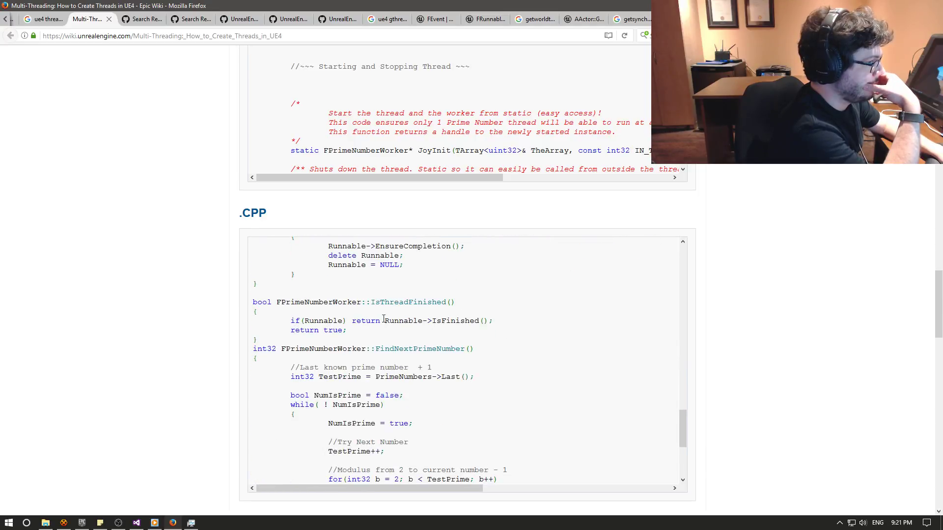
pyautogui.scroll(1, 356, 338)
pyautogui.scroll(4, 349, 348)
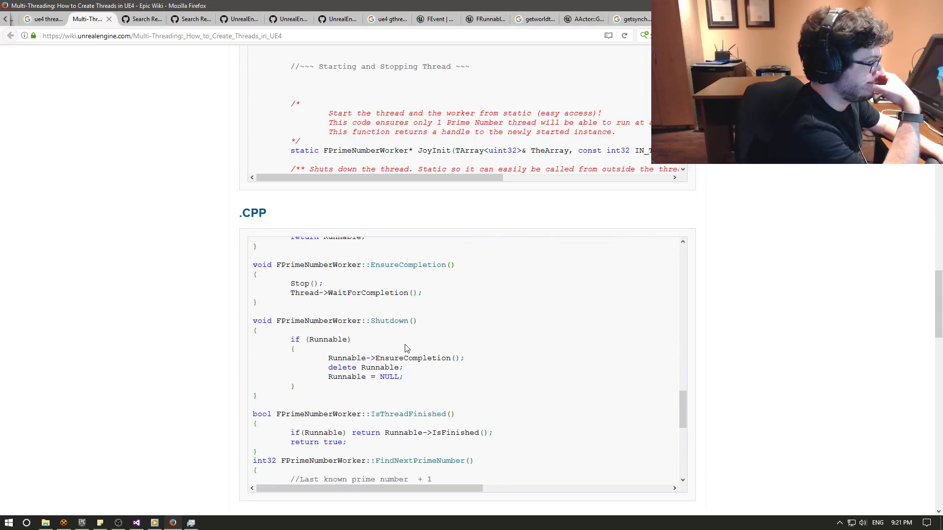
pyautogui.scroll(5, 404, 347)
pyautogui.scroll(9, 405, 347)
pyautogui.scroll(5, 405, 347)
pyautogui.scroll(4, 408, 348)
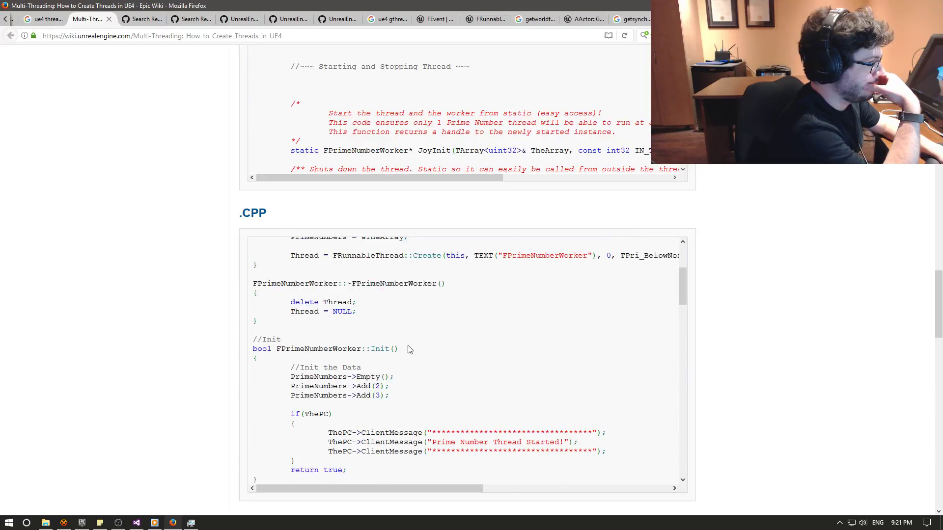
pyautogui.scroll(5, 411, 349)
pyautogui.scroll(-6, 412, 349)
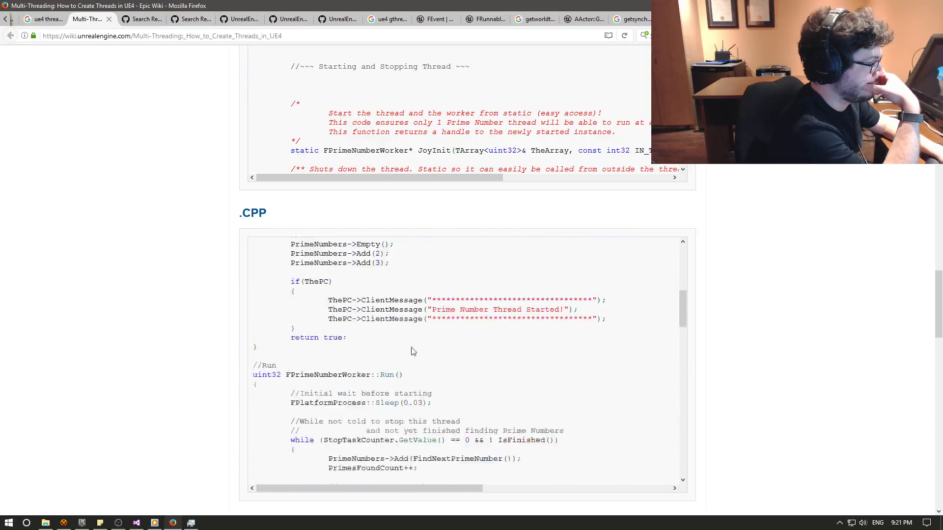
pyautogui.scroll(-8, 411, 349)
pyautogui.scroll(-6, 414, 340)
pyautogui.scroll(6, 413, 344)
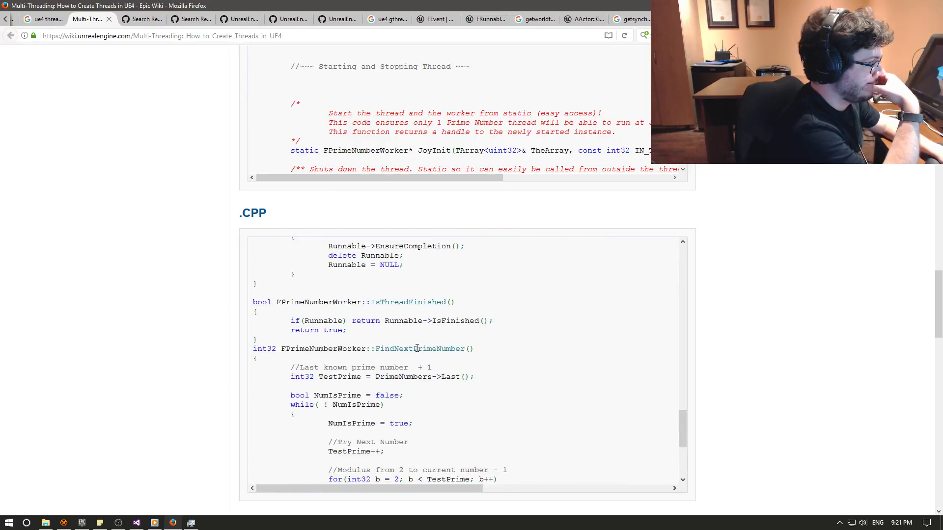
pyautogui.scroll(2, 467, 389)
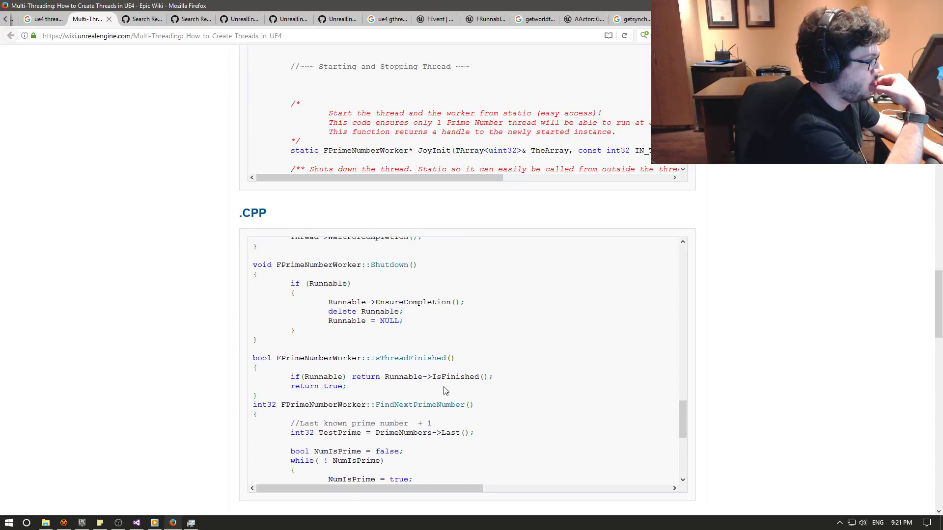
pyautogui.scroll(3, 447, 392)
pyautogui.scroll(3, 447, 391)
pyautogui.scroll(3, 448, 390)
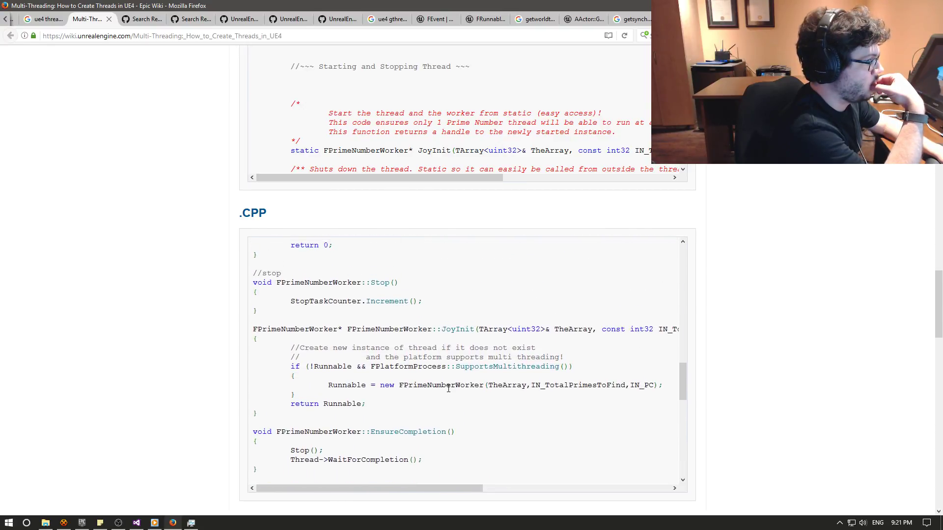
pyautogui.scroll(2, 448, 389)
pyautogui.scroll(6, 448, 390)
pyautogui.scroll(5, 449, 391)
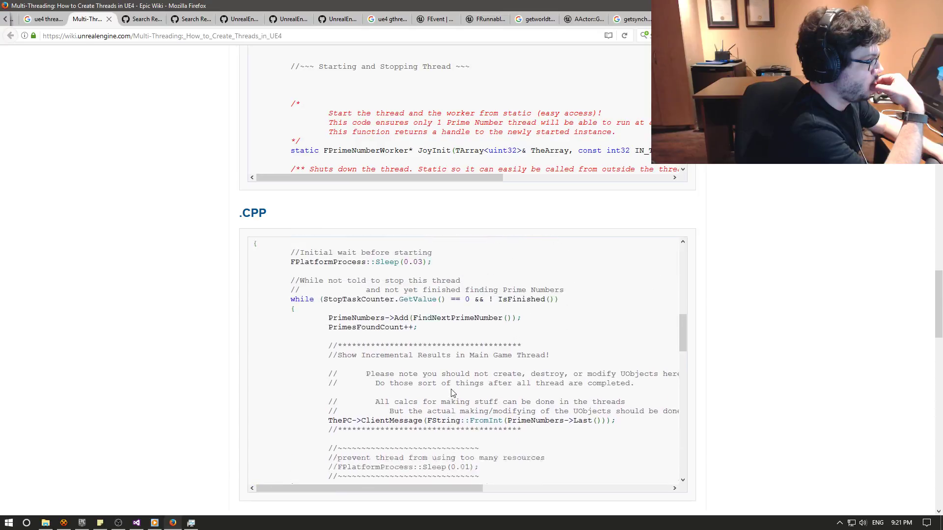
pyautogui.scroll(3, 449, 391)
pyautogui.scroll(8, 309, 263)
pyautogui.scroll(-1, 354, 274)
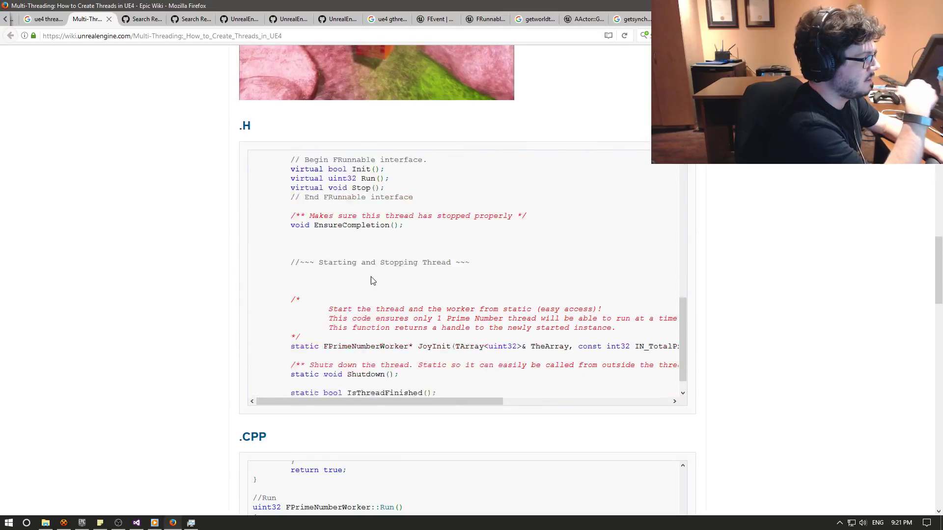
pyautogui.scroll(9, 374, 281)
pyautogui.scroll(3, 377, 284)
pyautogui.scroll(-1, 383, 288)
pyautogui.scroll(-9, 393, 295)
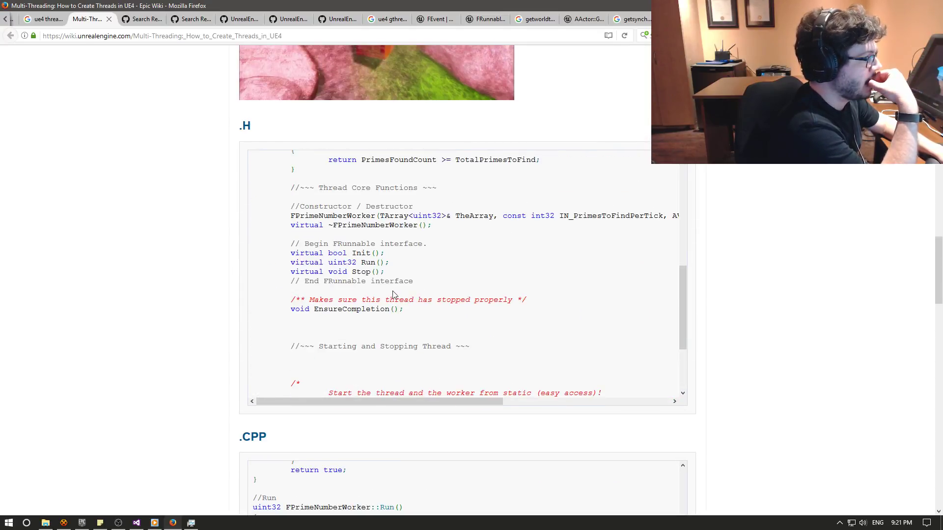
pyautogui.scroll(-4, 388, 290)
pyautogui.scroll(-2, 388, 288)
pyautogui.scroll(3, 311, 280)
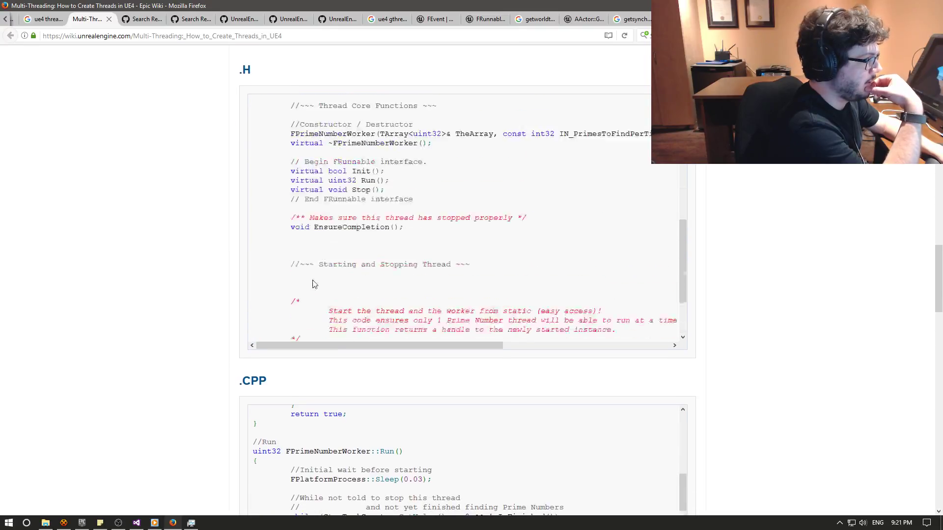
pyautogui.scroll(3, 332, 283)
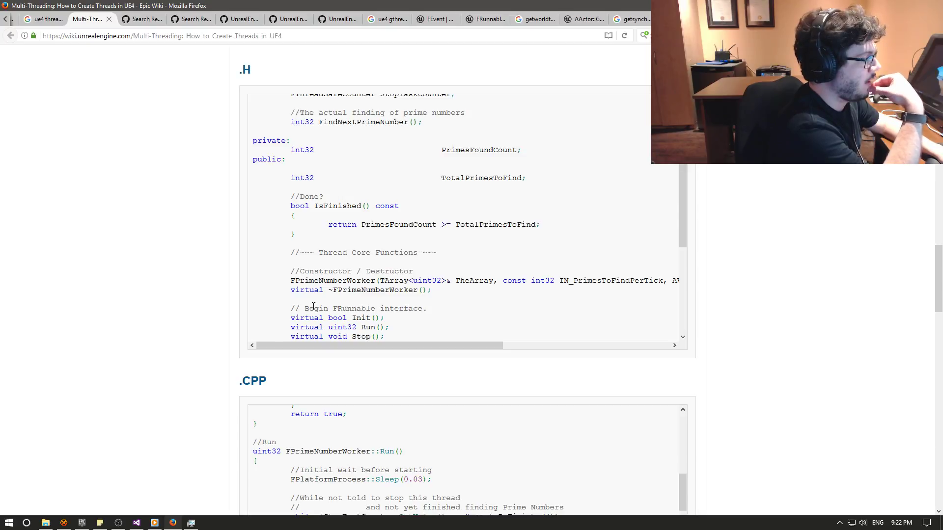
pyautogui.scroll(-2, 313, 307)
pyautogui.scroll(-1, 324, 319)
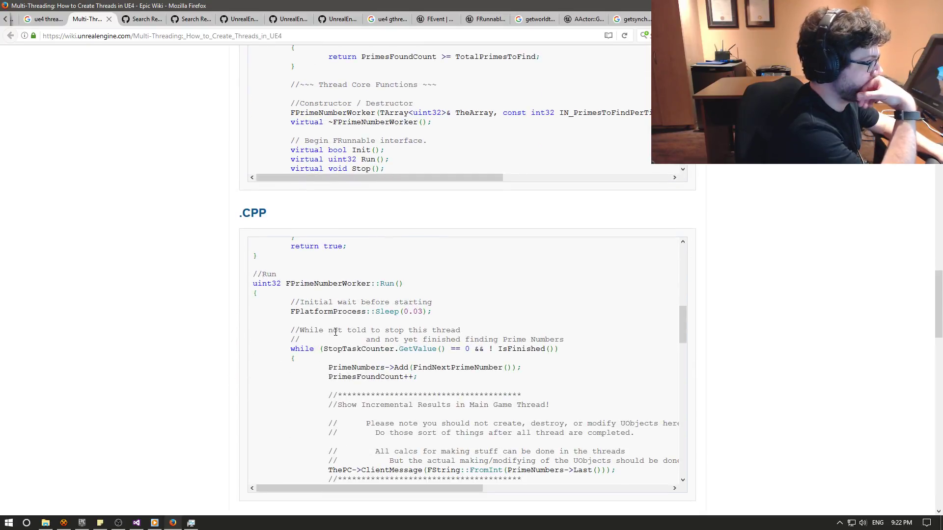
pyautogui.scroll(-2, 343, 330)
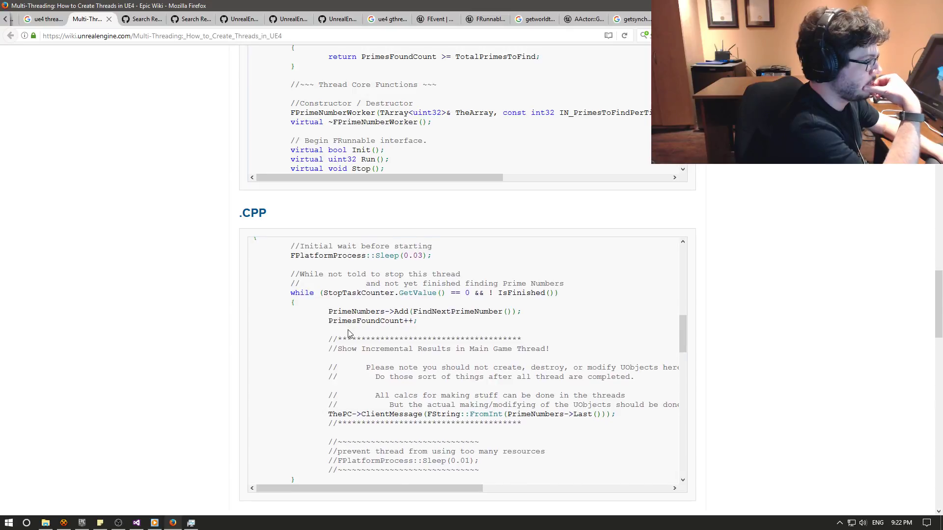
pyautogui.scroll(-2, 348, 334)
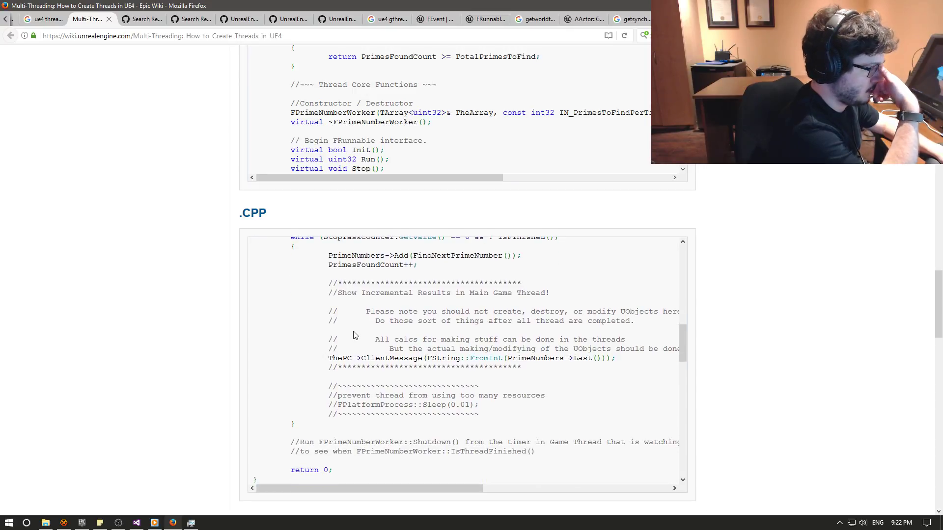
pyautogui.scroll(2, 353, 335)
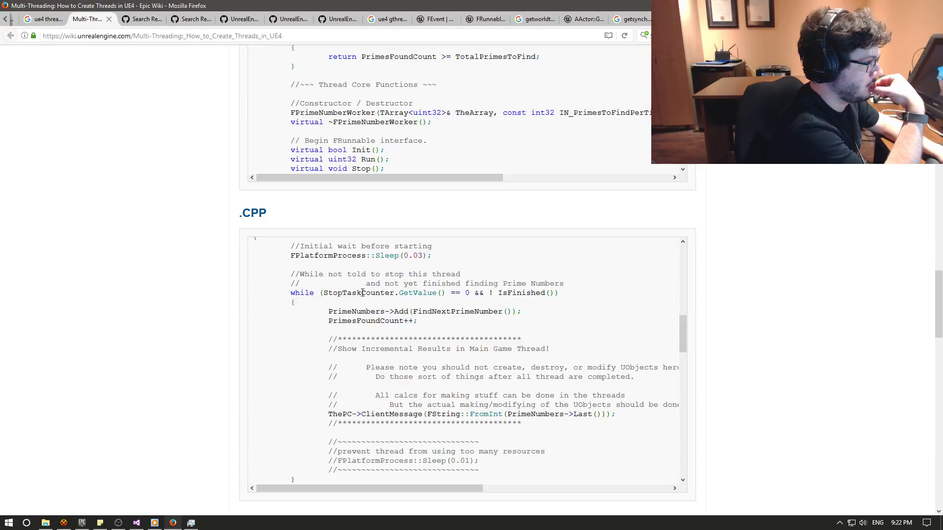
pyautogui.scroll(-3, 452, 332)
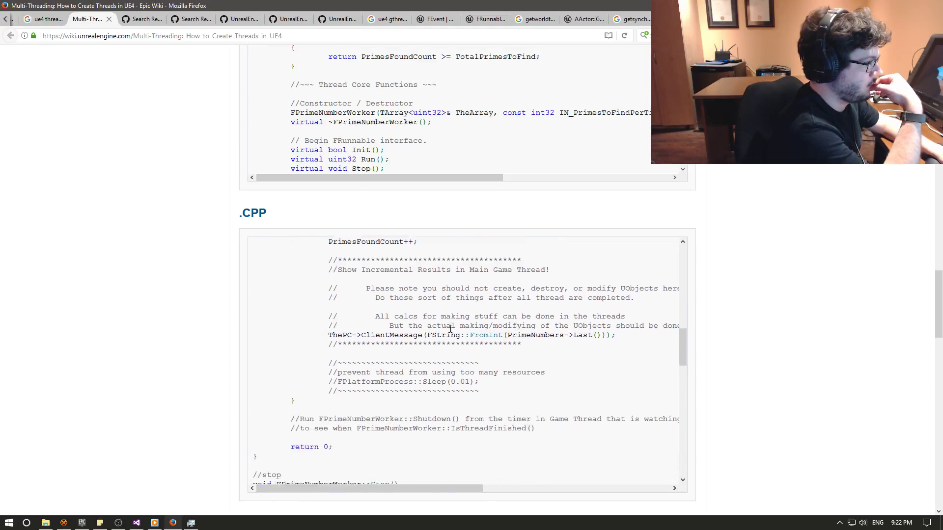
pyautogui.scroll(-3, 450, 329)
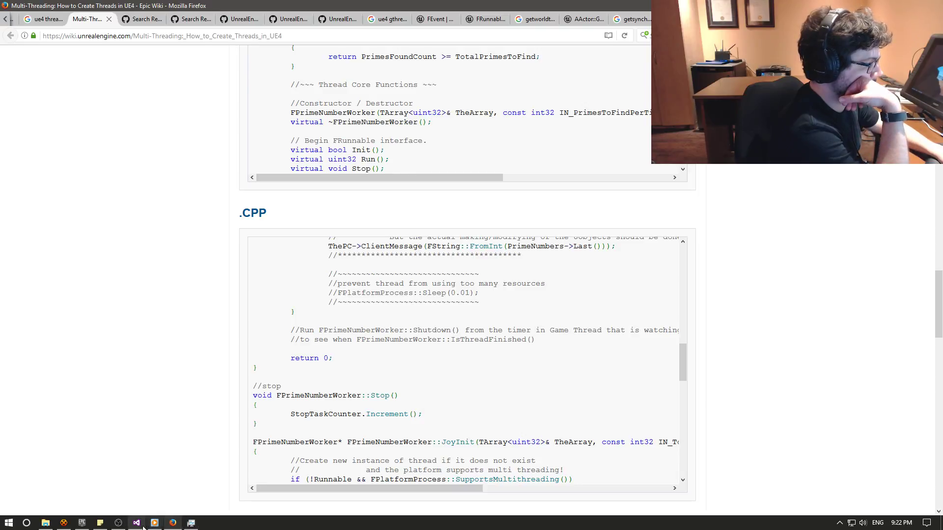
pyautogui.moveTo(143, 527)
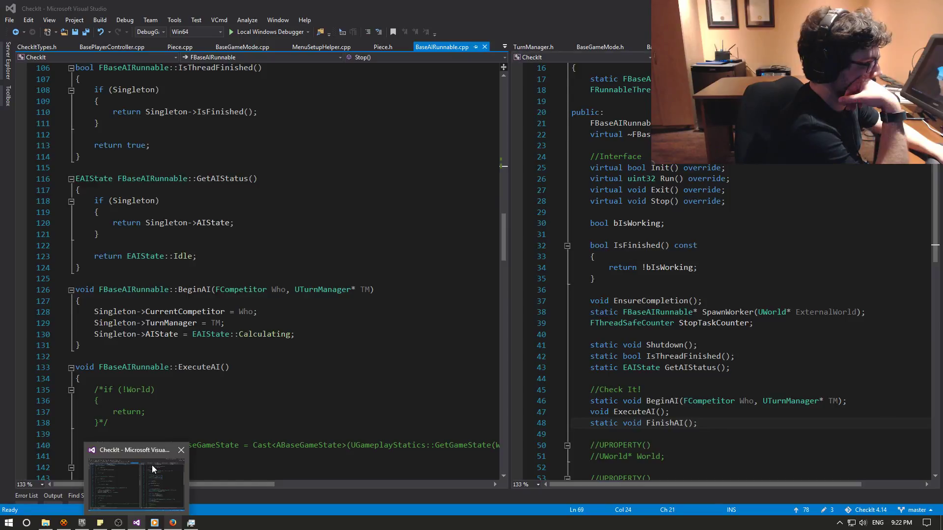
# Run the CheckIt project with F5, accepting the out-of-date rebuild so Unreal Editor launches.
pyautogui.click(145, 511)
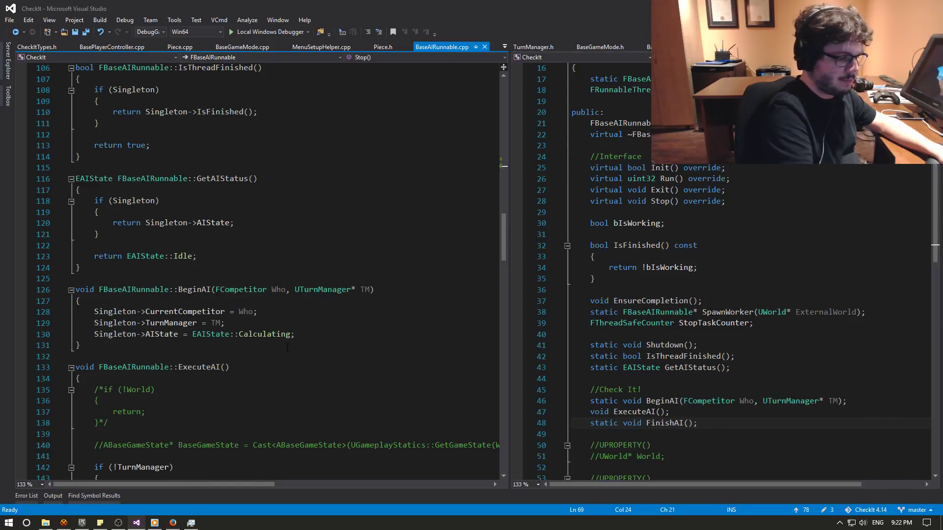
pyautogui.scroll(2, 292, 290)
pyautogui.scroll(4, 293, 290)
pyautogui.scroll(3, 300, 293)
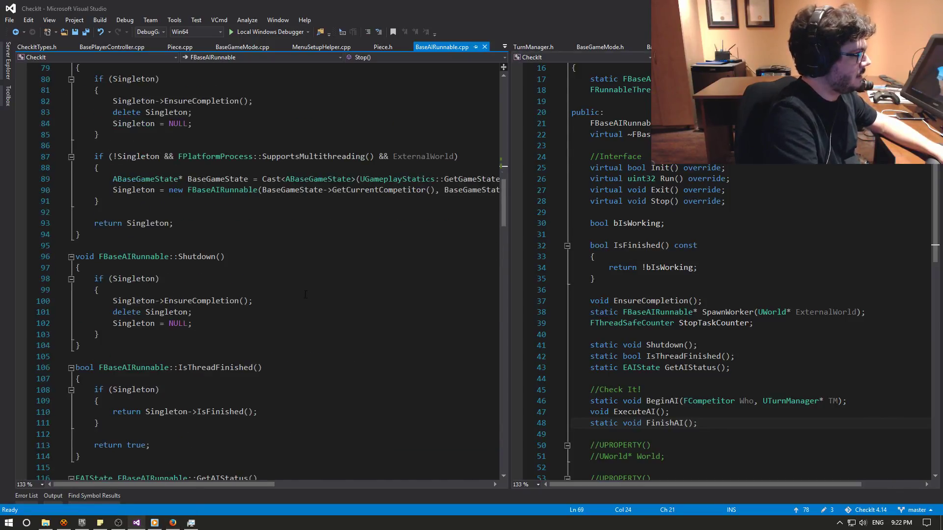
pyautogui.scroll(9, 310, 297)
pyautogui.scroll(4, 323, 302)
pyautogui.scroll(4, 315, 301)
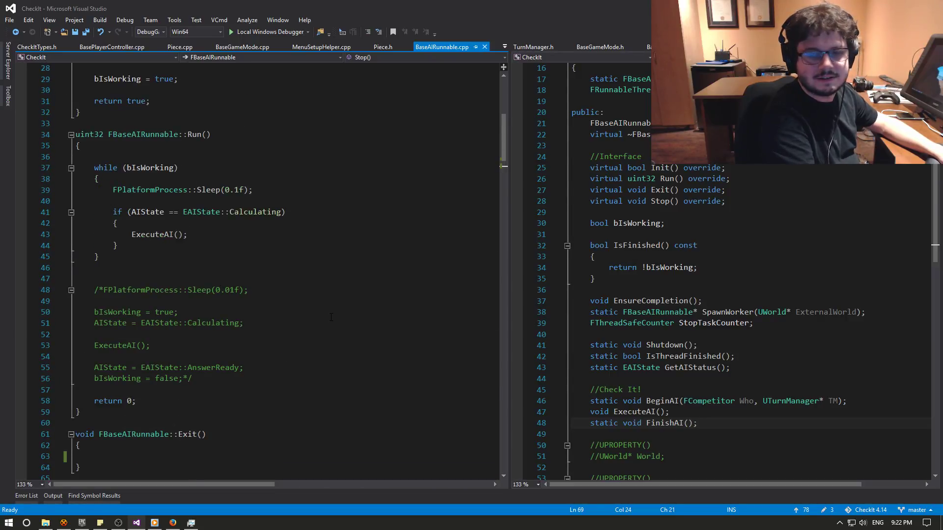
pyautogui.press('F5')
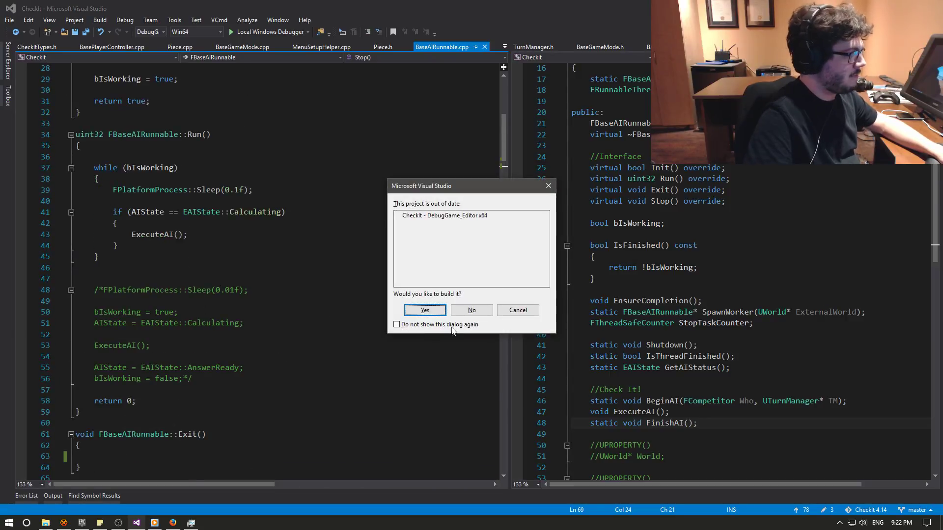
pyautogui.click(439, 311)
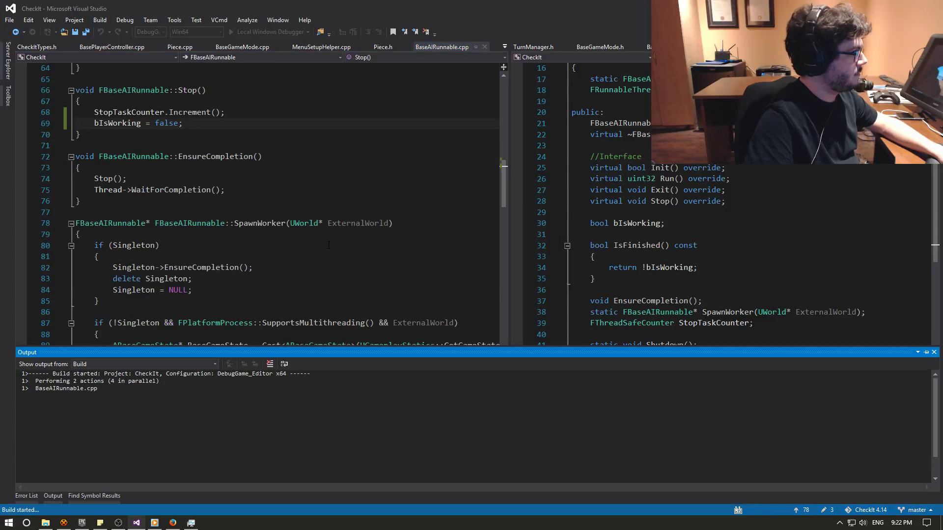
pyautogui.scroll(10, 304, 241)
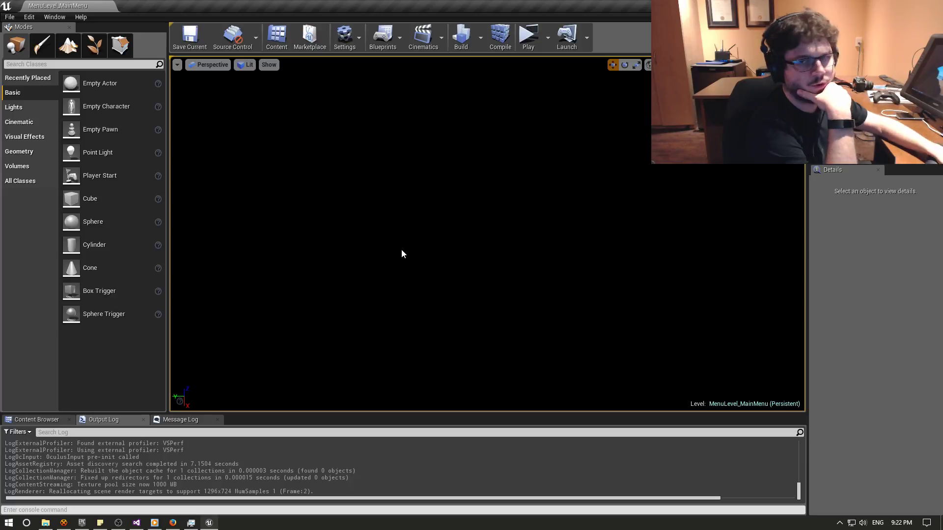
# Start a play session on the 1 v 1 preset with the local player in both slots.
pyautogui.click(538, 36)
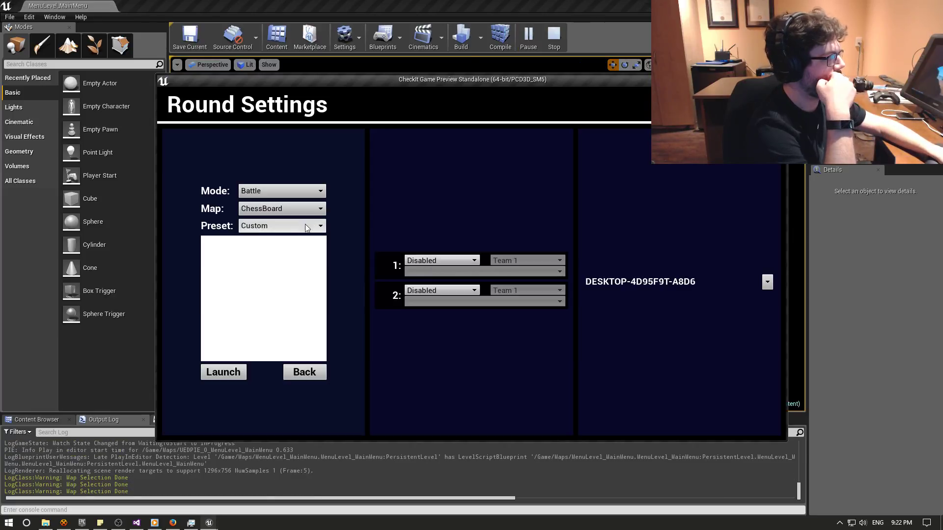
pyautogui.click(298, 229)
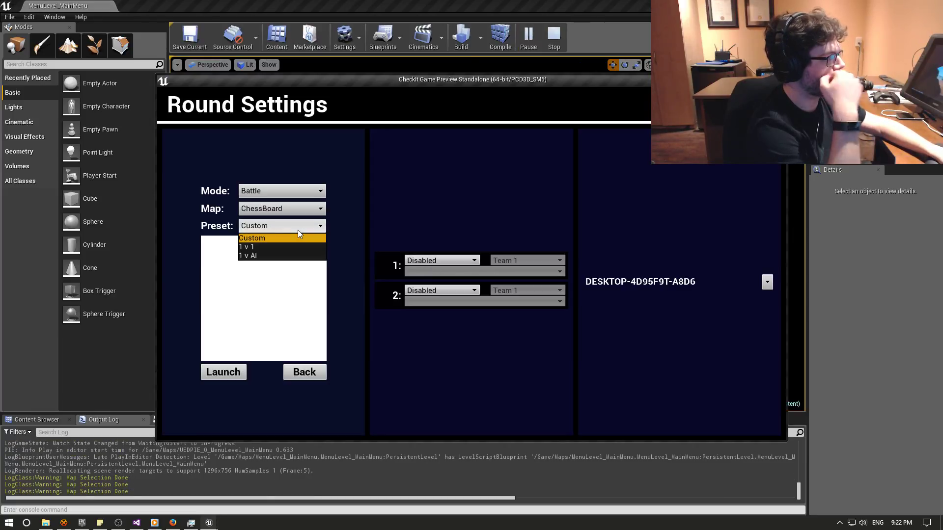
pyautogui.click(267, 250)
pyautogui.click(442, 271)
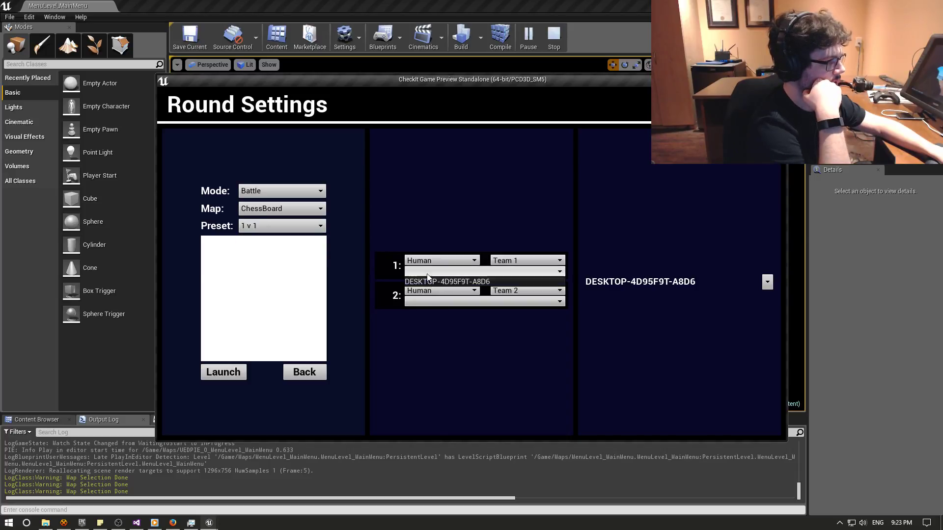
pyautogui.click(442, 280)
pyautogui.click(432, 303)
pyautogui.click(428, 313)
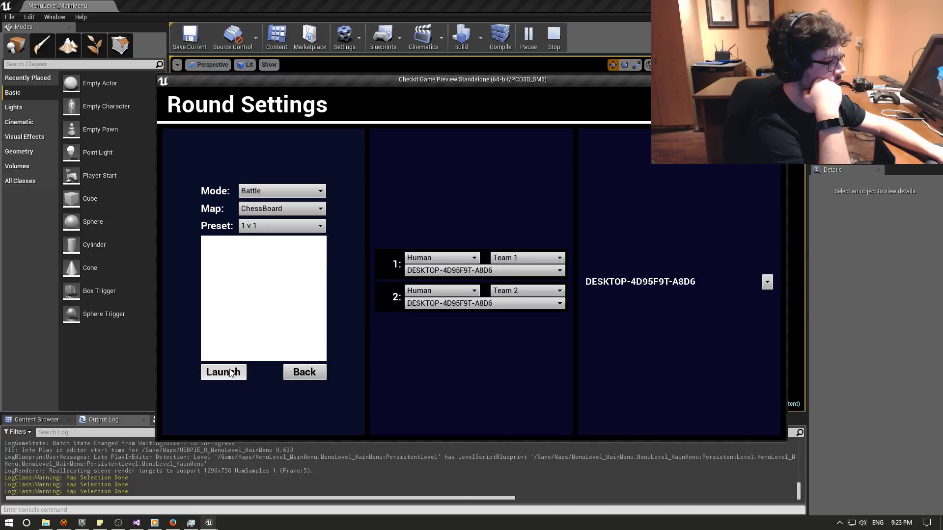
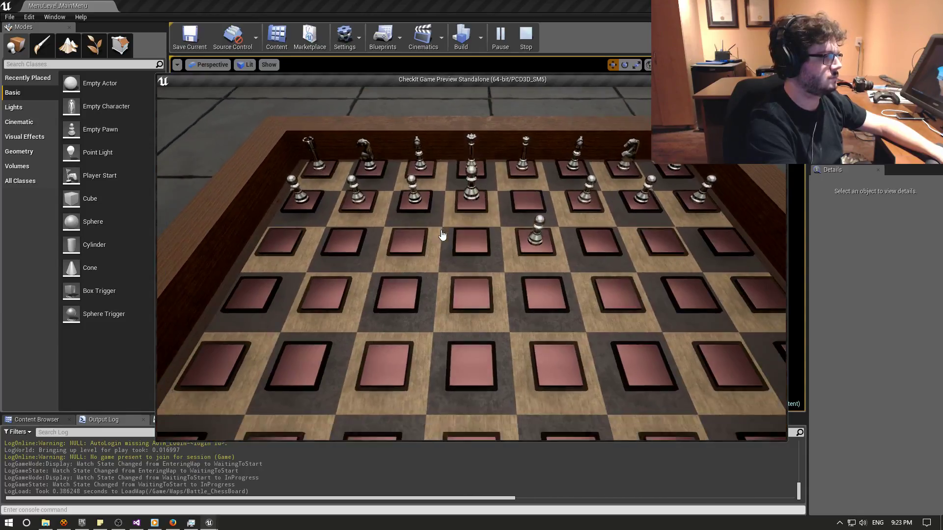
# Restart the preview as a 1 v 1 round with both players on this PC, and launch it.
pyautogui.press('Escape')
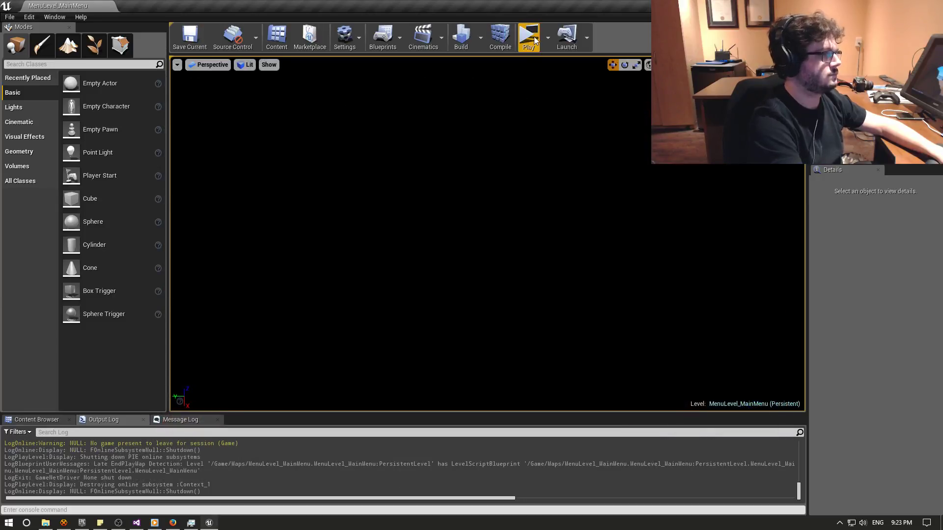
pyautogui.click(467, 272)
pyautogui.click(294, 225)
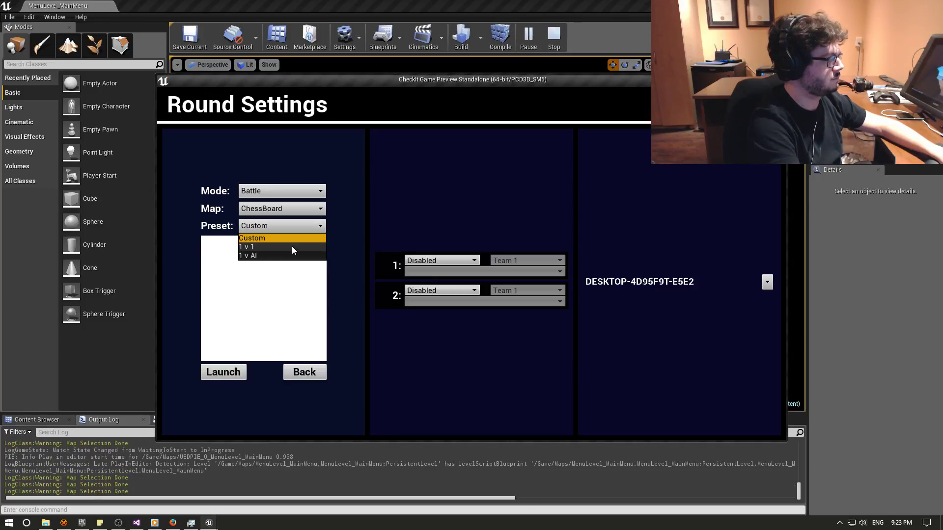
pyautogui.click(292, 246)
pyautogui.click(422, 272)
pyautogui.click(428, 282)
pyautogui.click(429, 301)
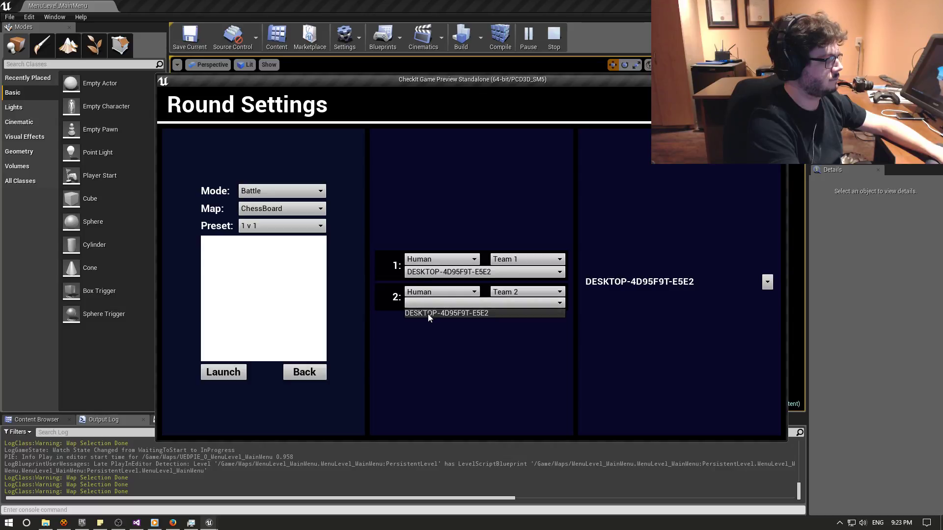
pyautogui.click(428, 313)
pyautogui.click(232, 372)
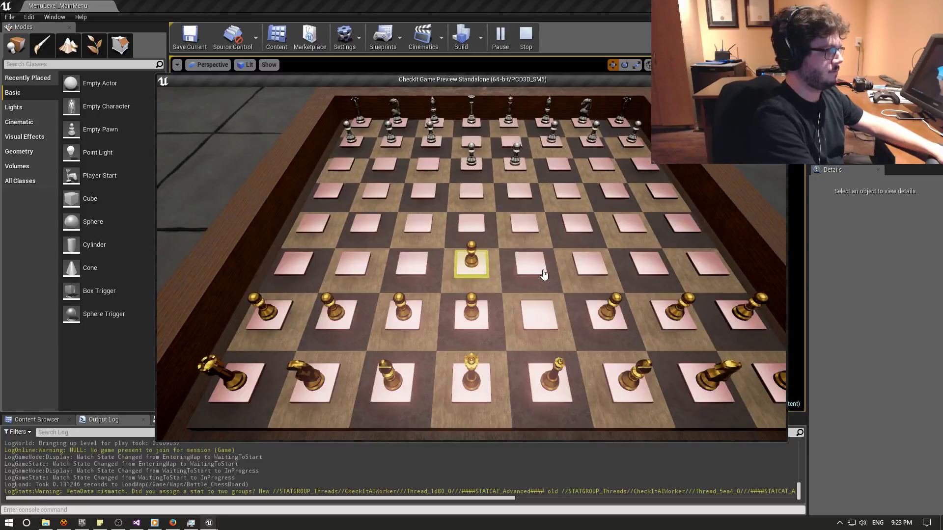
# Restart the preview and set the round preset to 1 v AI.
pyautogui.press('Escape')
pyautogui.click(528, 35)
pyautogui.click(482, 282)
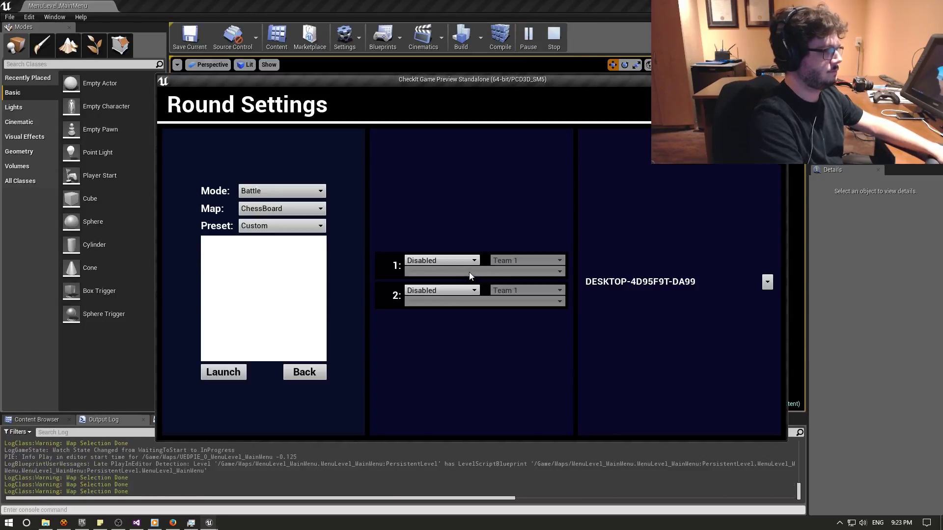
pyautogui.click(293, 228)
pyautogui.click(251, 247)
pyautogui.click(260, 228)
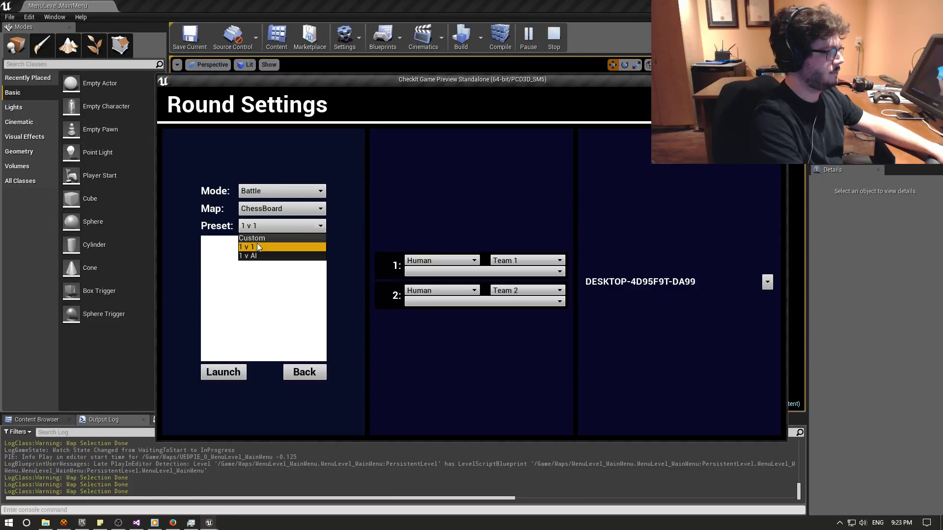
pyautogui.click(252, 255)
# Assign player 1 to this PC and player 2 to an AI, launch, then return to Visual Studio.
pyautogui.click(457, 273)
pyautogui.click(457, 282)
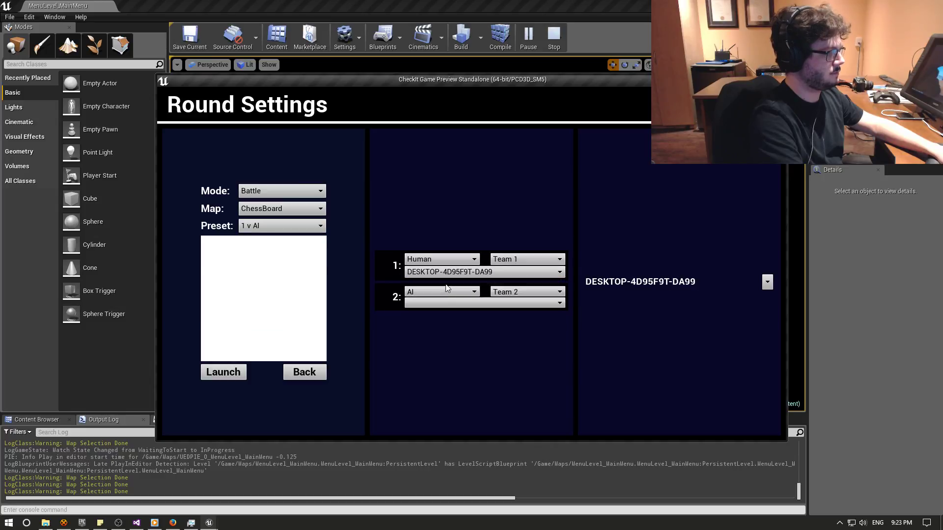
pyautogui.click(438, 303)
pyautogui.click(439, 313)
pyautogui.click(224, 373)
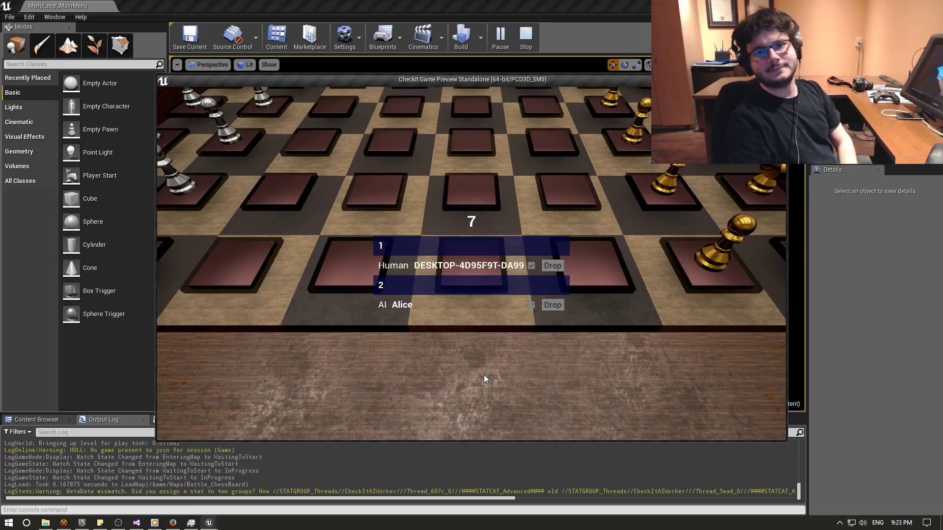
pyautogui.click(136, 523)
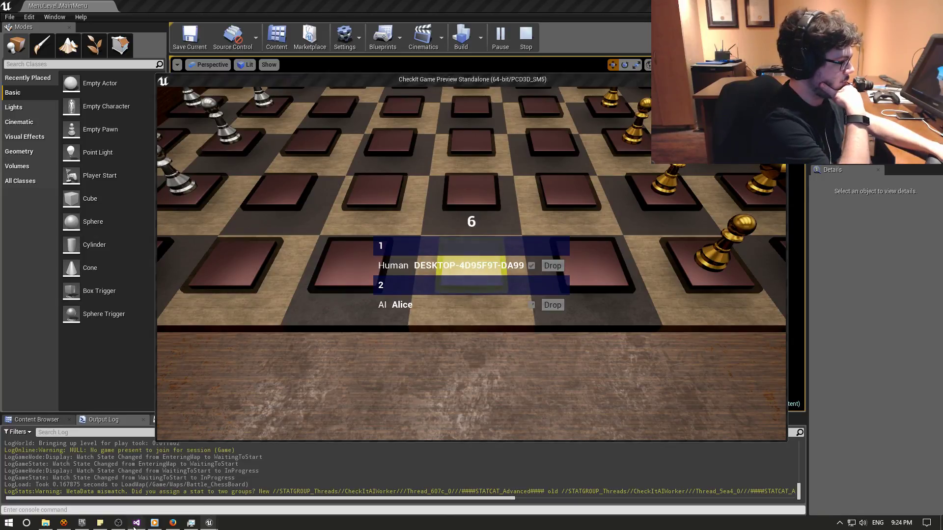
pyautogui.scroll(7, 256, 206)
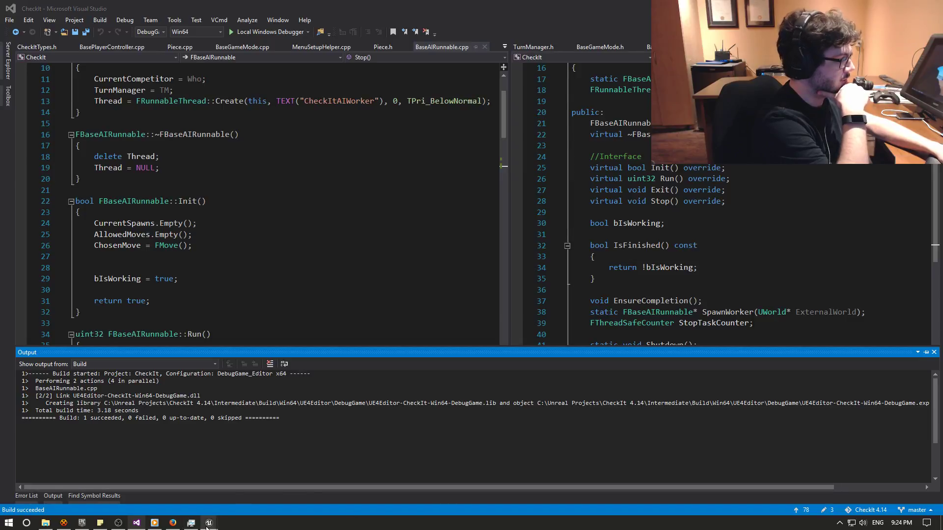
# Close the game preview window and open a PowerShell console with Ctrl+Alt+T.
pyautogui.moveTo(209, 523)
pyautogui.click(284, 485)
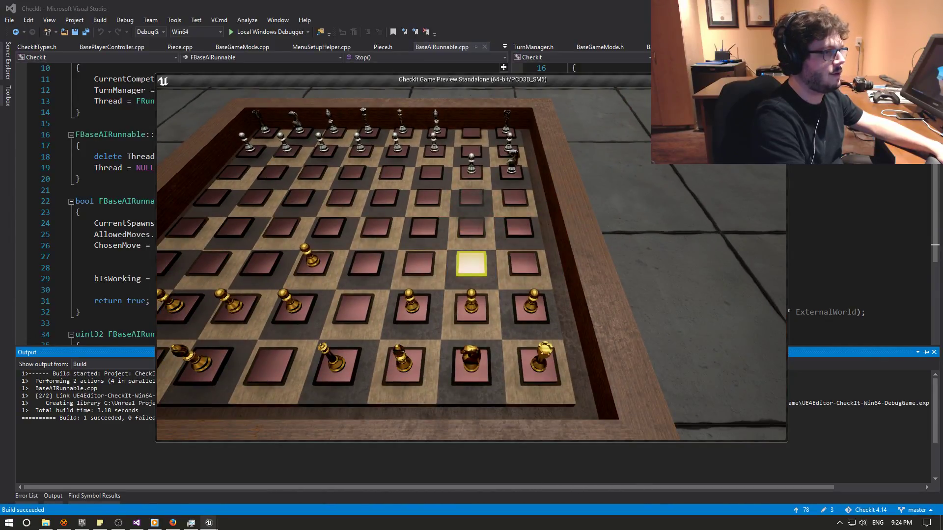
pyautogui.press('Escape')
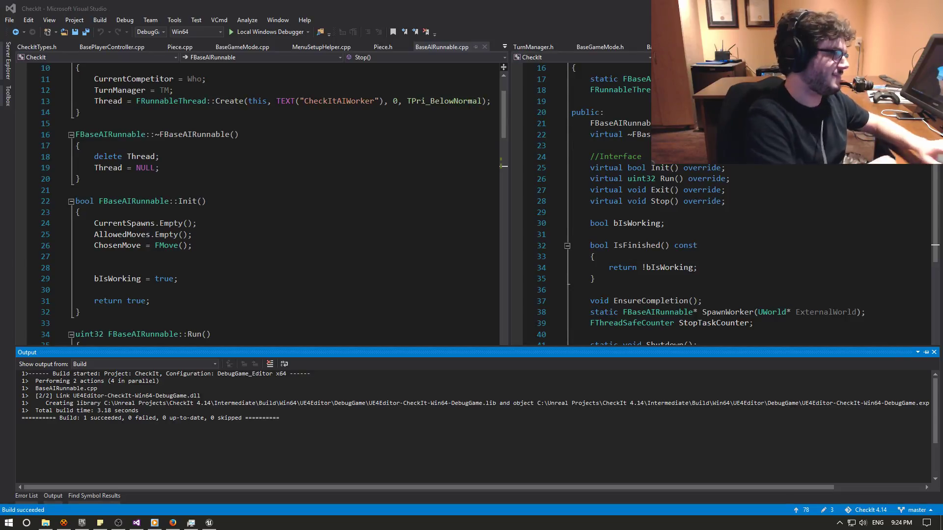
pyautogui.hotkey('ctrl', 'alt', 't')
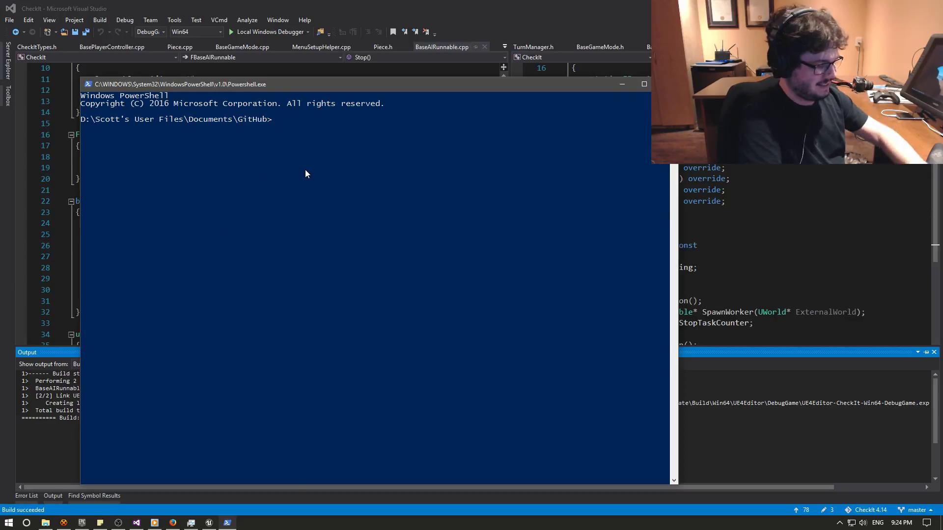
# Go to c:\unreal projects\checkit 4.14, list its contents with dir, and run git status.
pyautogui.write('cd "c:\\')
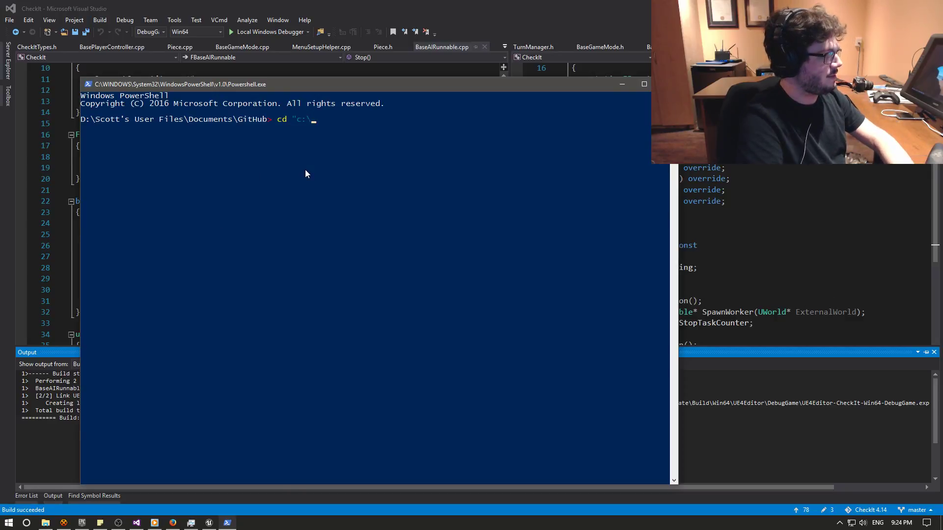
pyautogui.write('unreal project')
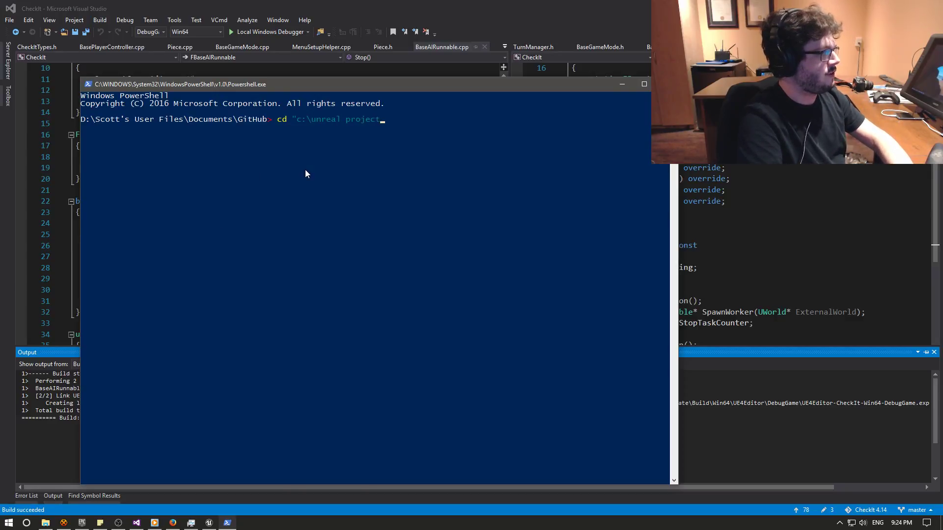
pyautogui.write('s\\checkit 4.14')
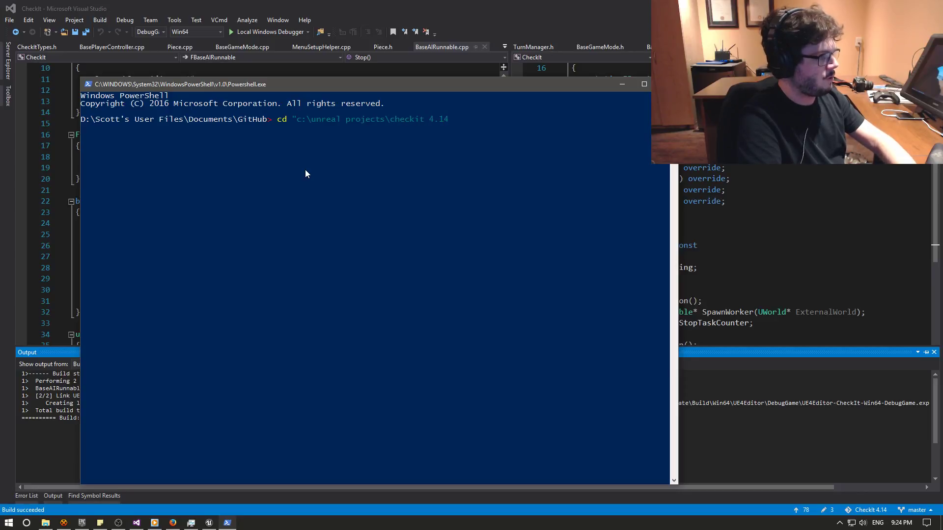
pyautogui.press('Tab')
pyautogui.press('Return')
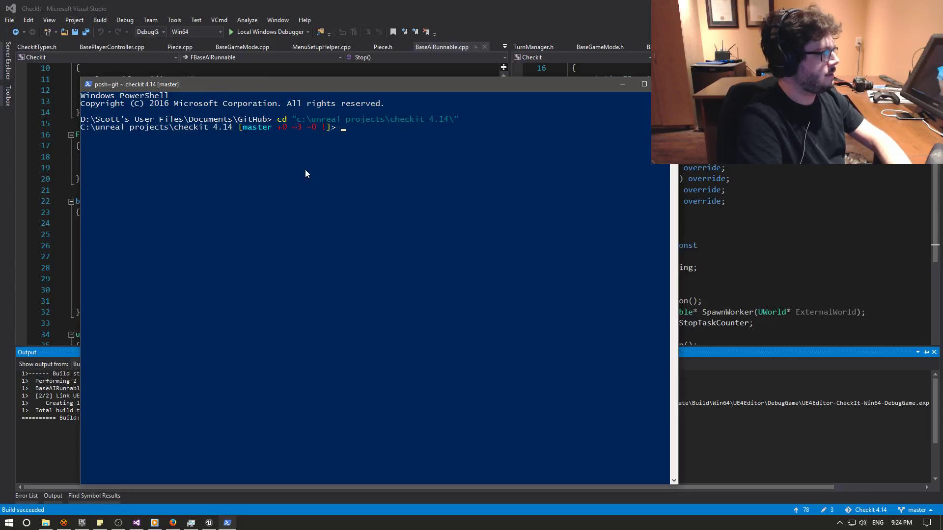
pyautogui.write('dir')
pyautogui.press('Return')
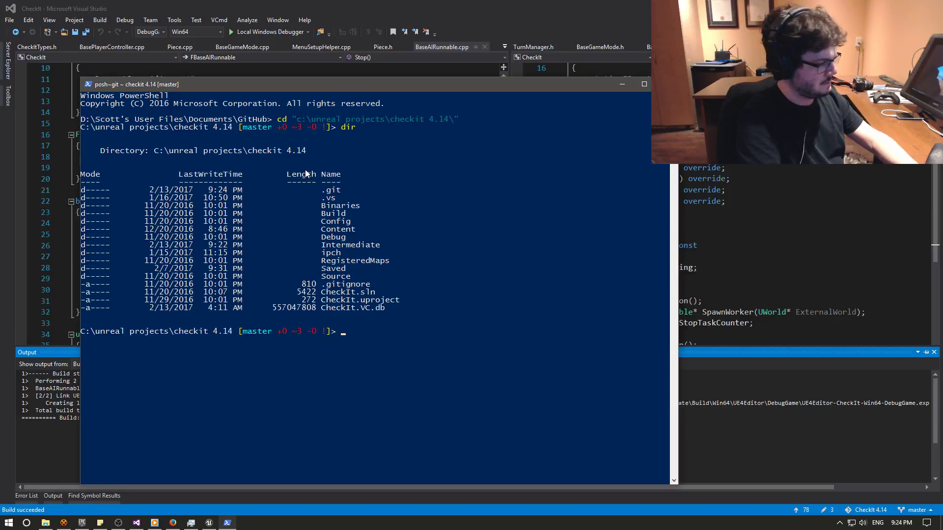
pyautogui.write('git status')
pyautogui.press('Return')
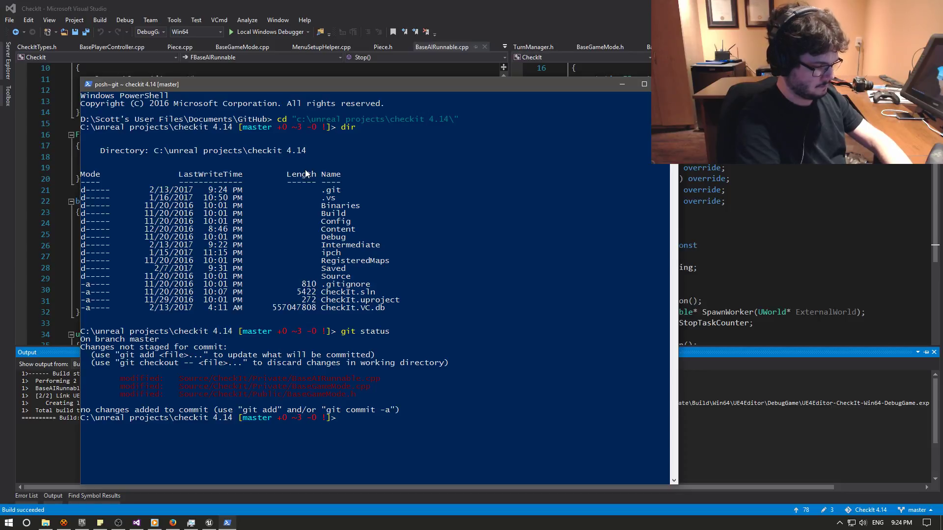
# Stage everything and commit as '(FIXED) AI thread not terminating (run stuck infinite loop w/ sleep)', then minimize PowerShell.
pyautogui.write('git add -A')
pyautogui.press('Return')
pyautogui.write('git commit -m "(FIXED) AI thread not terminating (run')
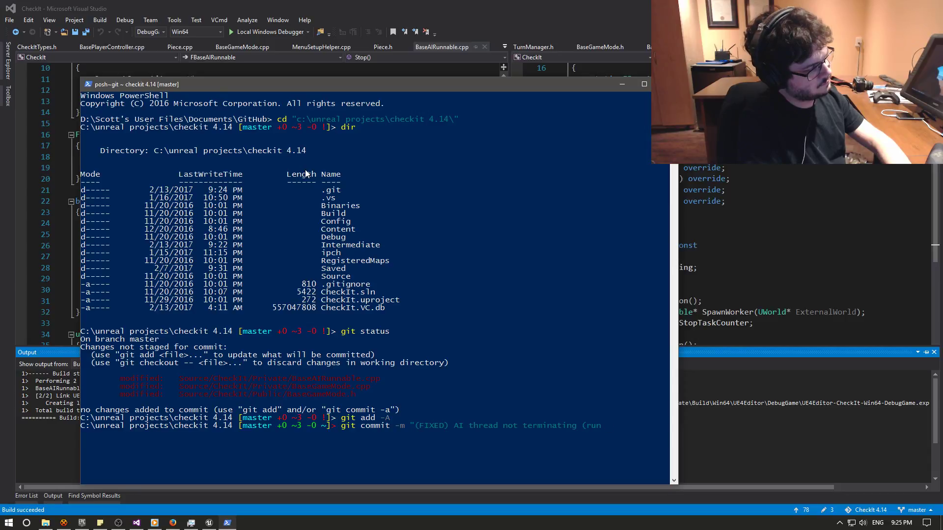
pyautogui.write('stuck infinite loop w/')
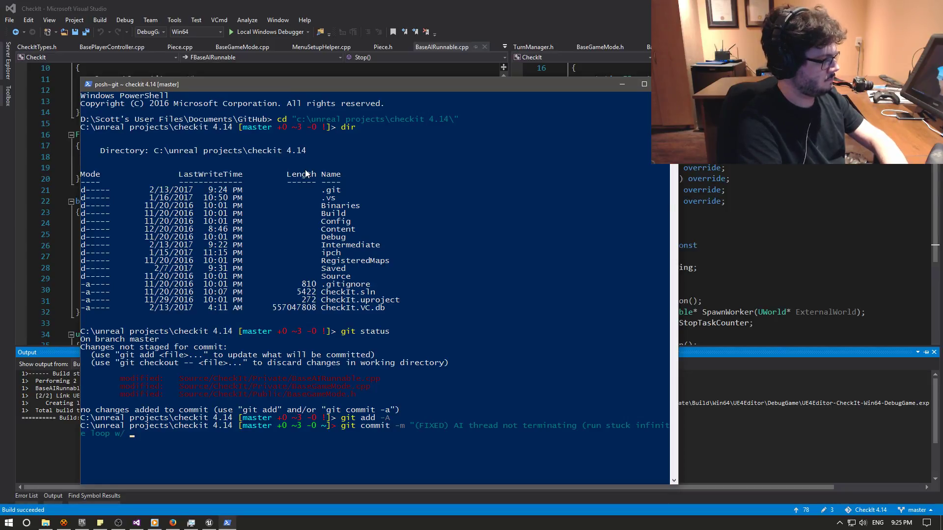
pyautogui.write('sleep')
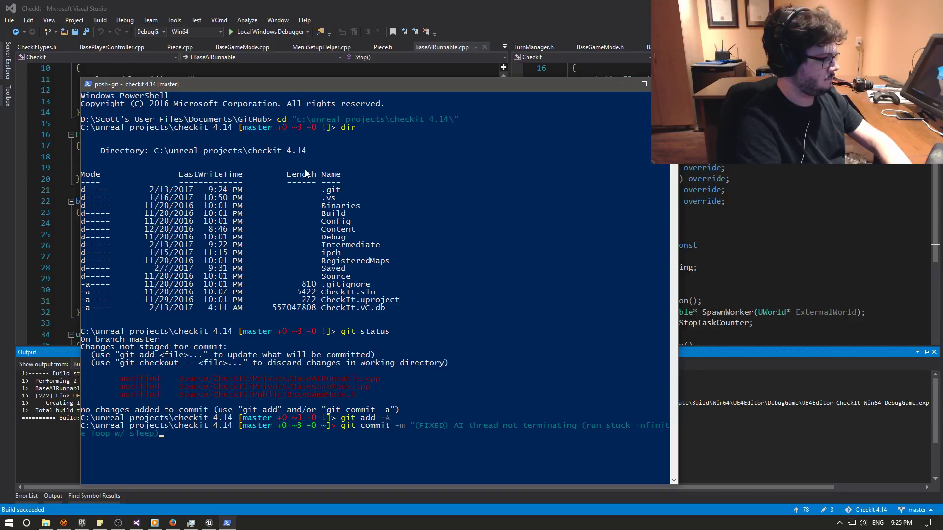
pyautogui.press('Return')
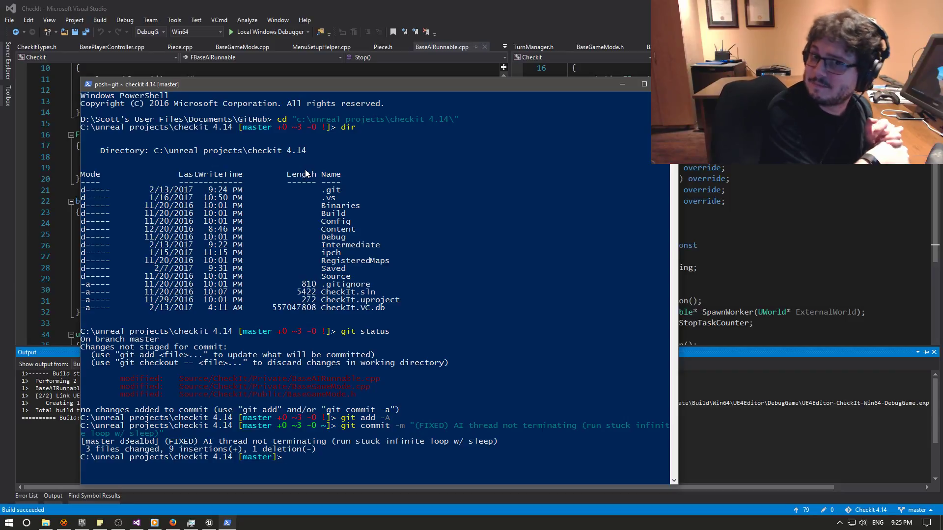
pyautogui.click(622, 84)
pyautogui.scroll(3, 259, 238)
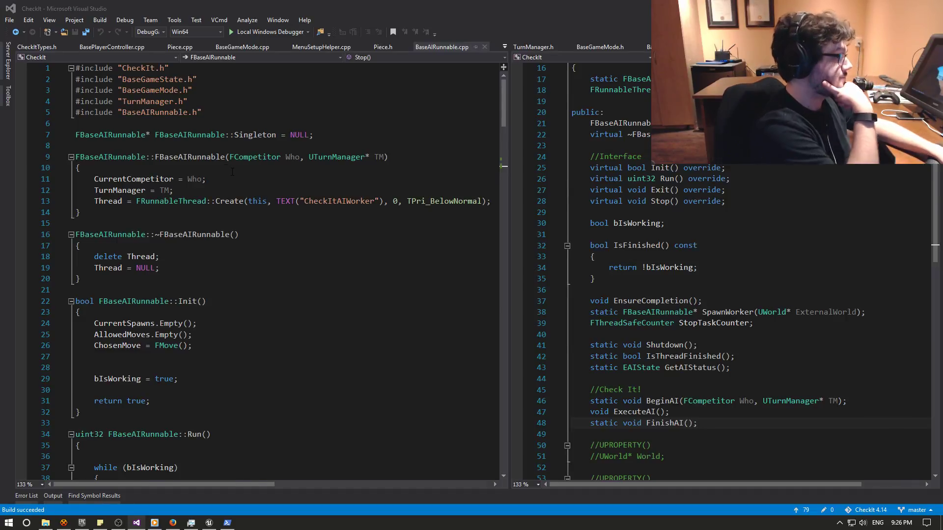
pyautogui.scroll(-8, 259, 237)
pyautogui.scroll(-2, 237, 170)
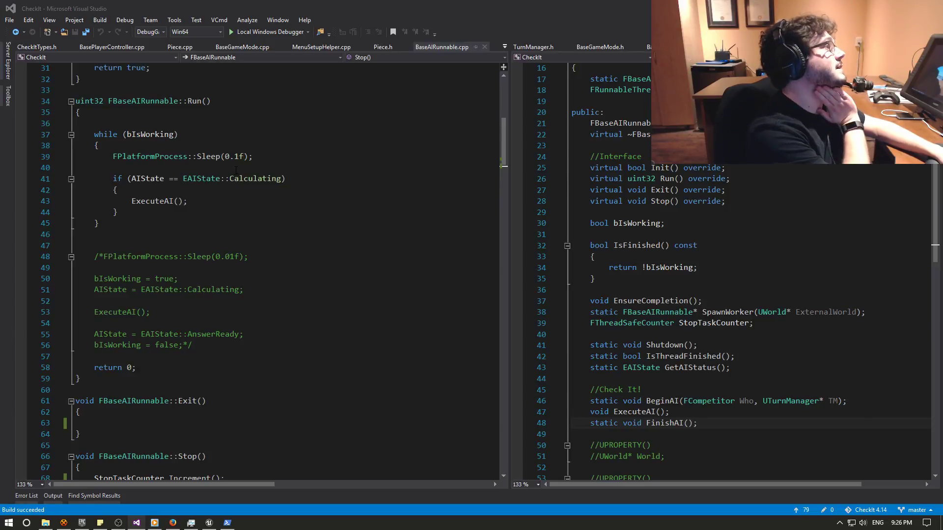
pyautogui.moveTo(211, 157)
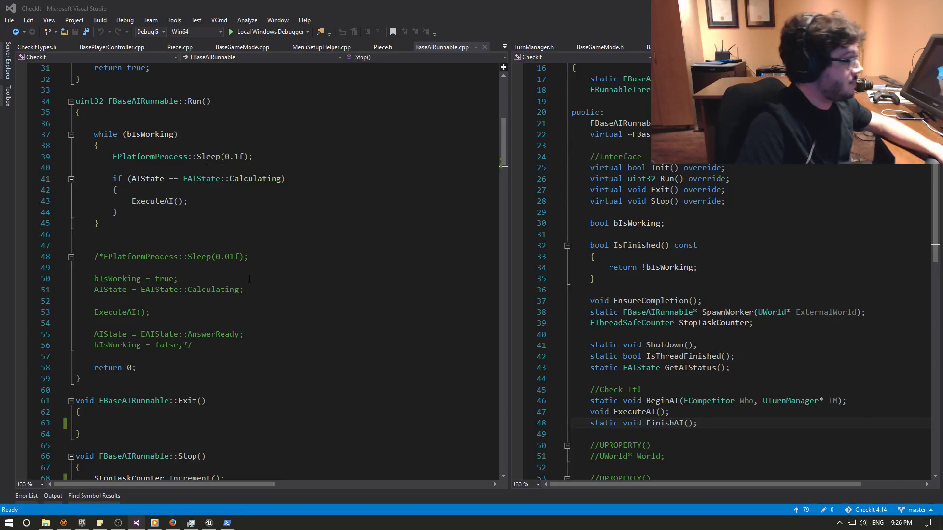
# Delete the commented-out block in Run along with its leftover blank lines.
pyautogui.moveTo(194, 345)
pyautogui.mouseDown()
pyautogui.moveTo(102, 289)
pyautogui.moveTo(75, 256)
pyautogui.mouseUp()
pyautogui.press('Delete')
pyautogui.press('BackSpace')
pyautogui.press('BackSpace')
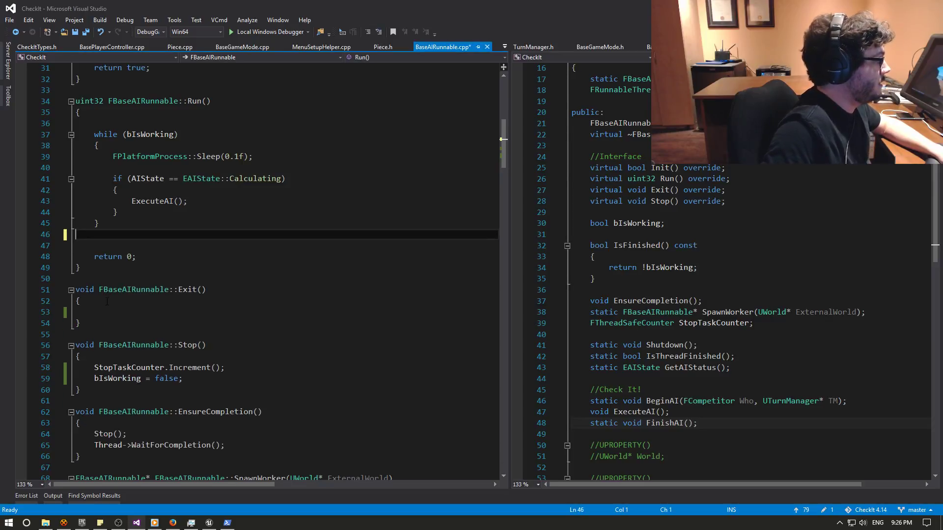
pyautogui.press('BackSpace')
pyautogui.scroll(-4, 107, 301)
pyautogui.scroll(-10, 128, 289)
pyautogui.scroll(-18, 166, 269)
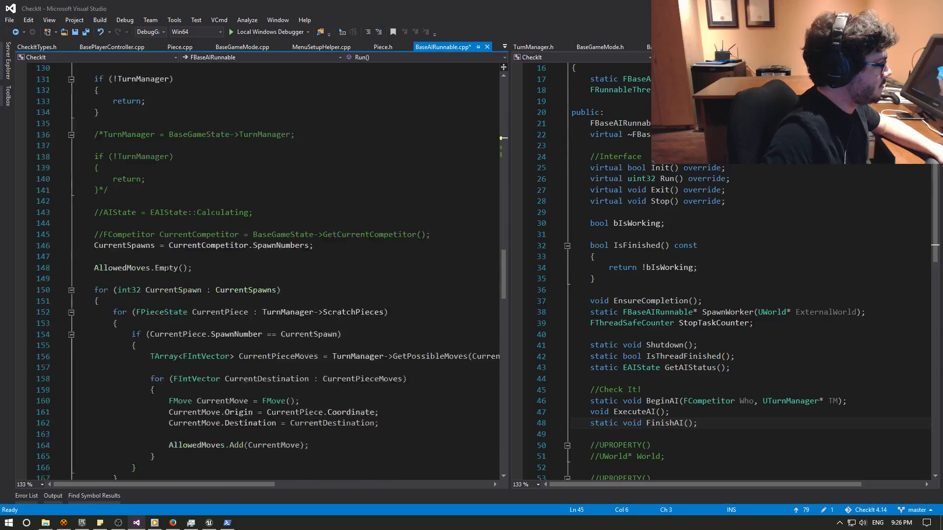
pyautogui.scroll(5, 166, 268)
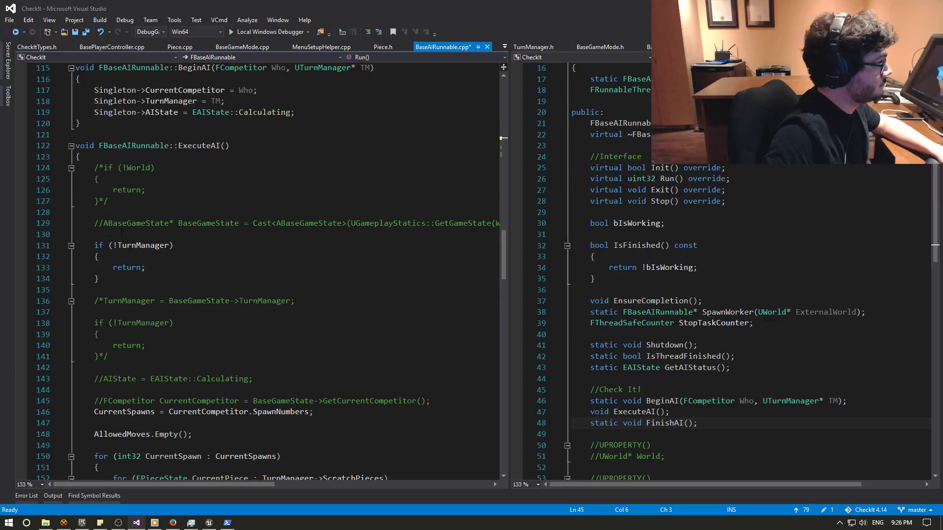
# Remove the commented World check and TurnManager lookup block from ExecuteAI.
pyautogui.moveTo(102, 232); pyautogui.dragTo(77, 168)
pyautogui.press('Delete')
pyautogui.press('BackSpace')
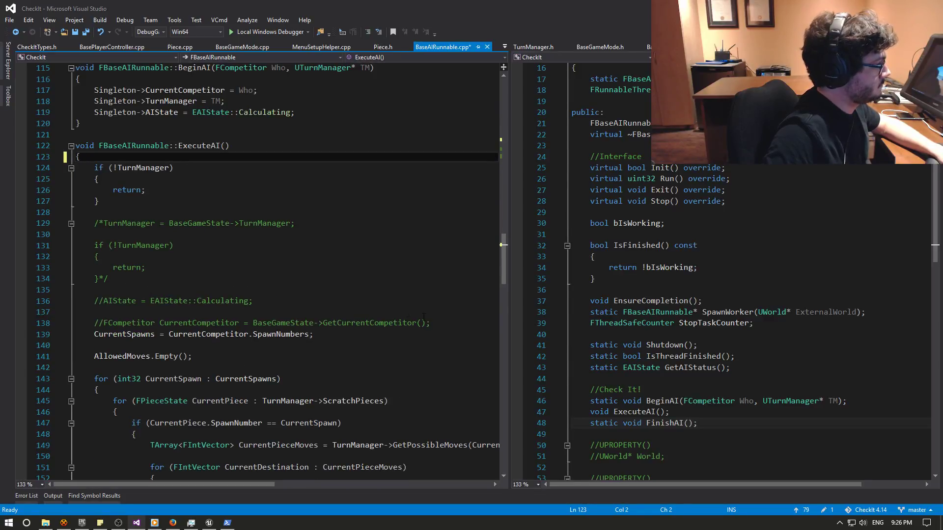
pyautogui.moveTo(448, 325); pyautogui.dragTo(75, 223)
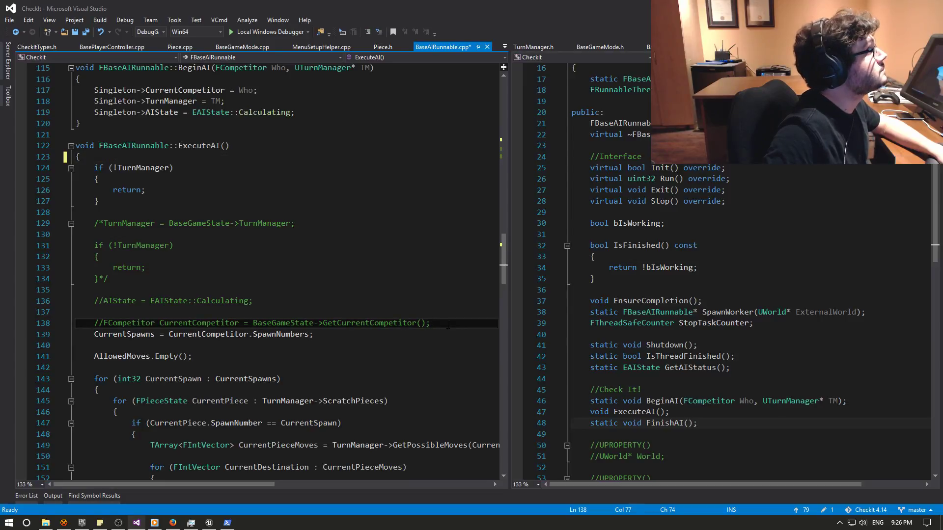
pyautogui.press('Delete')
pyautogui.press('BackSpace')
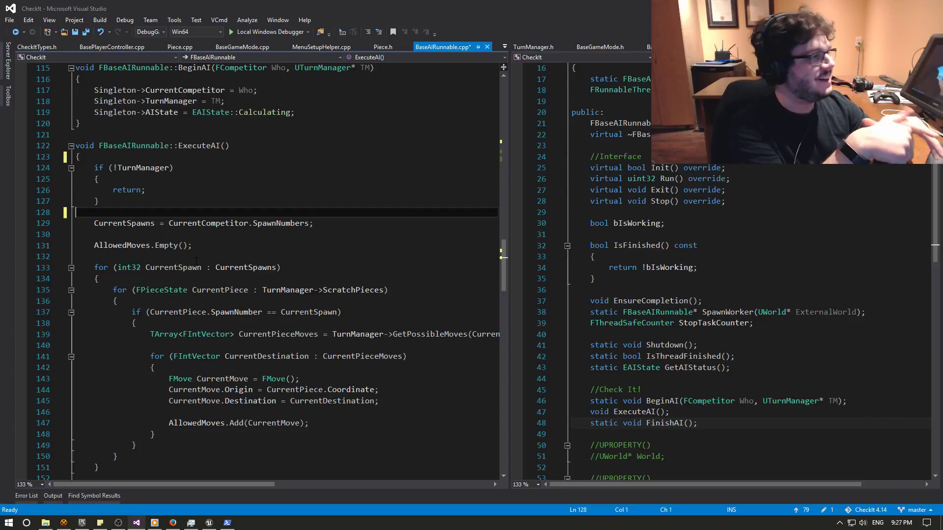
# In the header, delete the commented World, BaseGameState and UnlockAnswer declarations.
pyautogui.scroll(-5, 205, 272)
pyautogui.scroll(-2, 205, 273)
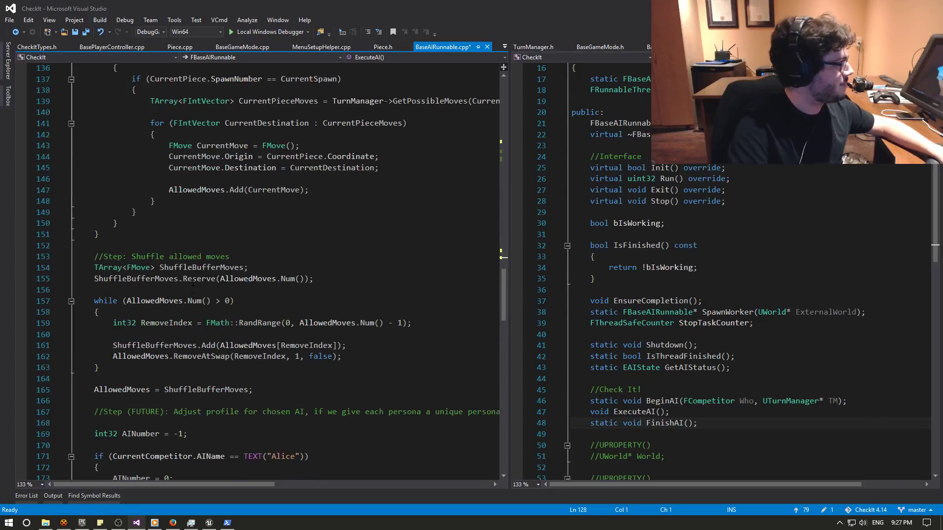
pyautogui.scroll(-1, 205, 272)
pyautogui.scroll(-7, 204, 273)
pyautogui.scroll(-3, 205, 273)
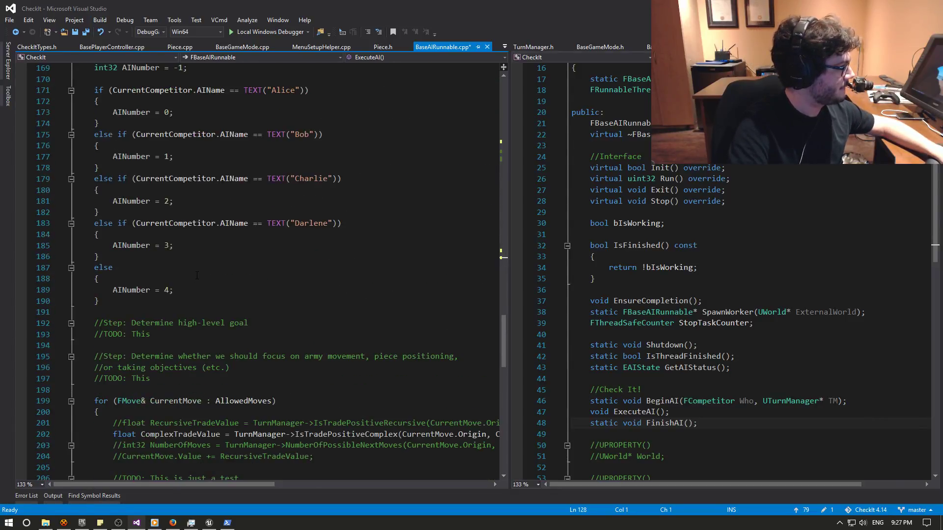
pyautogui.scroll(-1, 204, 275)
pyautogui.scroll(-5, 202, 278)
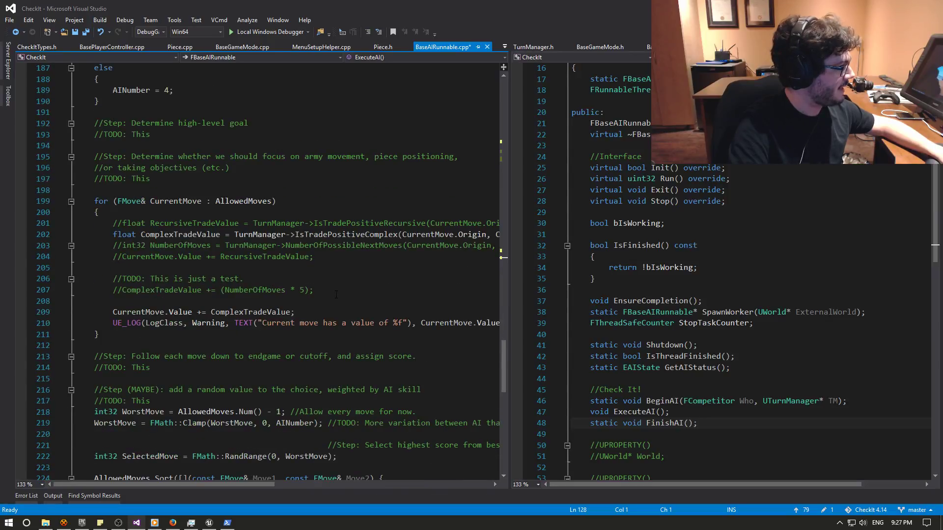
pyautogui.scroll(-1, 346, 292)
pyautogui.scroll(-2, 347, 293)
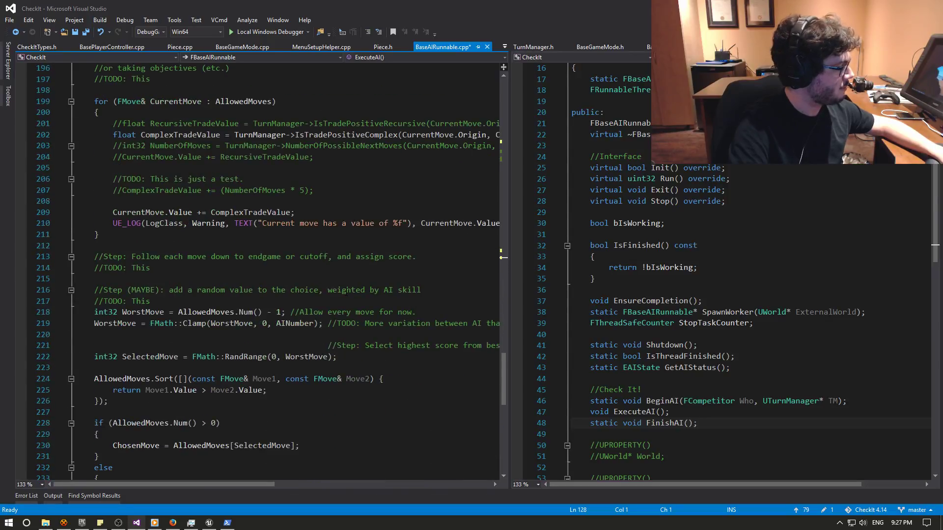
pyautogui.scroll(-1, 349, 293)
pyautogui.scroll(-3, 351, 295)
pyautogui.scroll(-4, 351, 295)
pyautogui.scroll(2, 349, 295)
pyautogui.scroll(7, 343, 294)
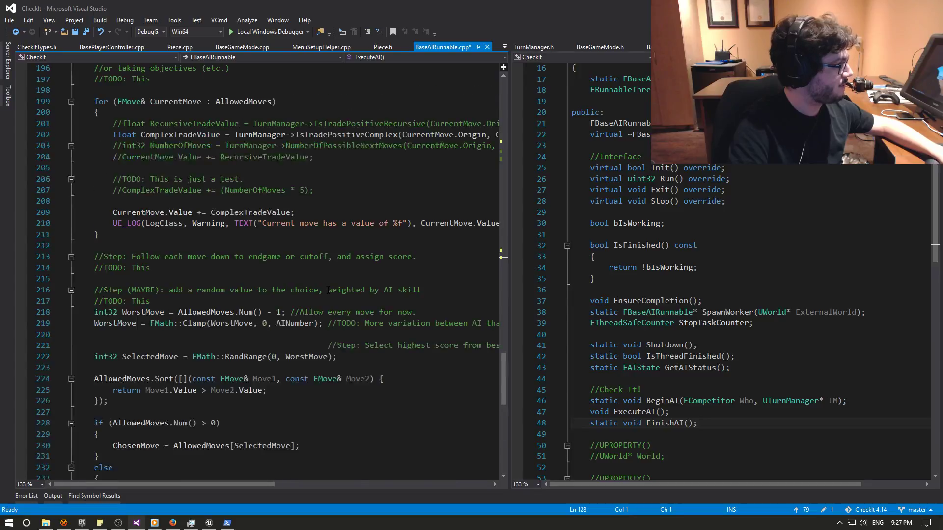
pyautogui.scroll(15, 337, 295)
pyautogui.scroll(20, 326, 295)
pyautogui.scroll(11, 328, 295)
pyautogui.scroll(9, 332, 298)
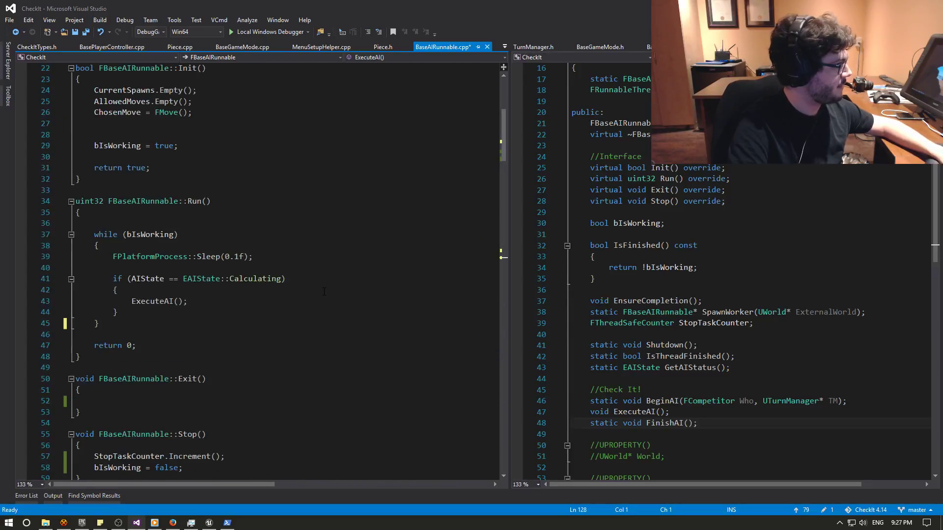
pyautogui.scroll(7, 336, 302)
pyautogui.scroll(-20, 344, 300)
pyautogui.scroll(-11, 344, 300)
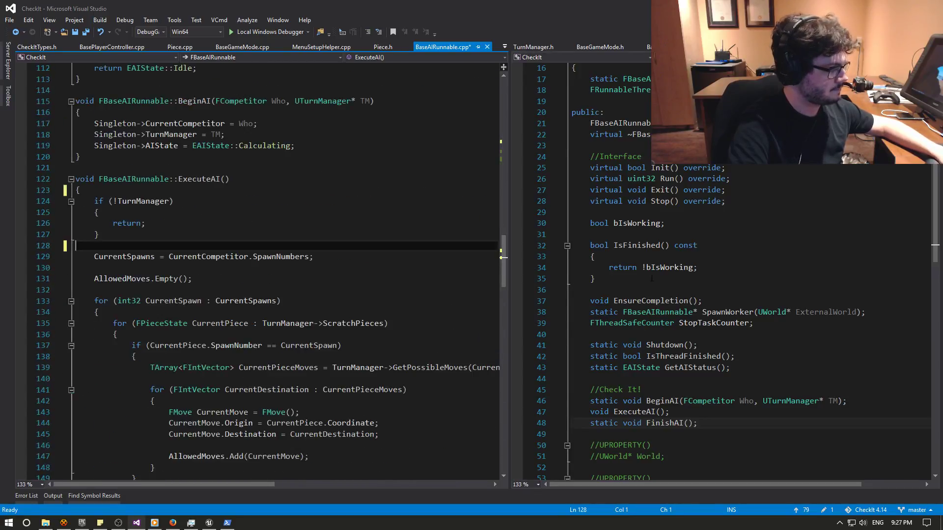
pyautogui.scroll(-3, 736, 319)
pyautogui.scroll(-2, 736, 319)
pyautogui.moveTo(740, 323); pyautogui.dragTo(697, 256)
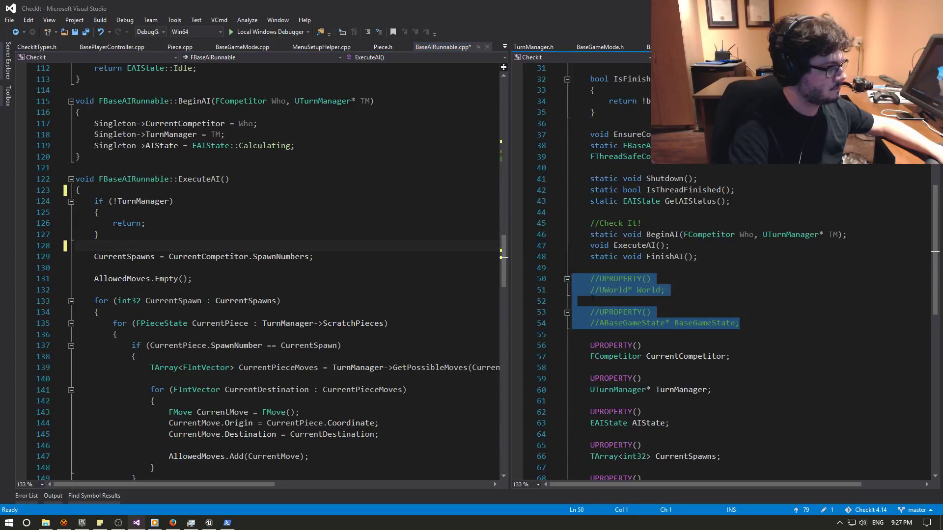
pyautogui.press('Delete')
pyautogui.scroll(-2, 744, 296)
pyautogui.scroll(-4, 744, 297)
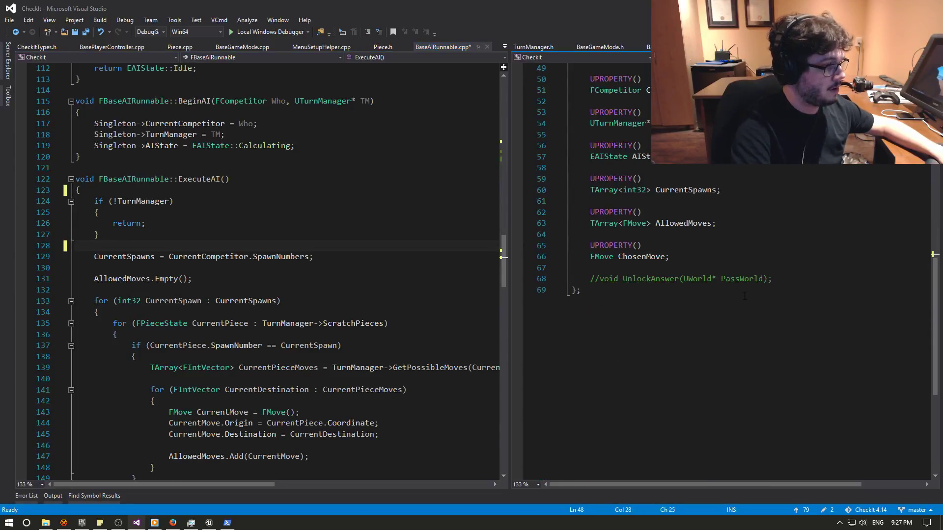
pyautogui.click(798, 281)
pyautogui.hotkey('shift', 'Home')
pyautogui.press('BackSpace')
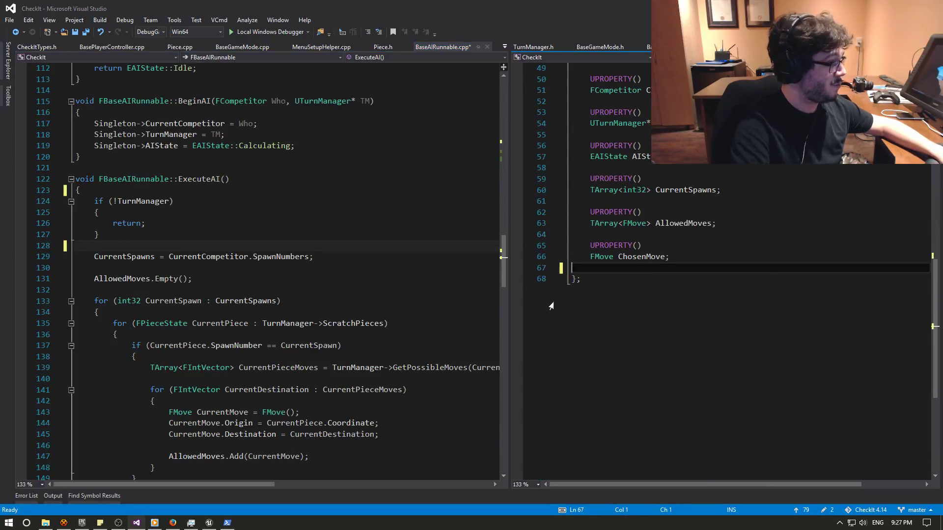
pyautogui.press('BackSpace')
pyautogui.press('BackSpace')
# Delete the commented #include line from the header and save the files.
pyautogui.scroll(15, 686, 266)
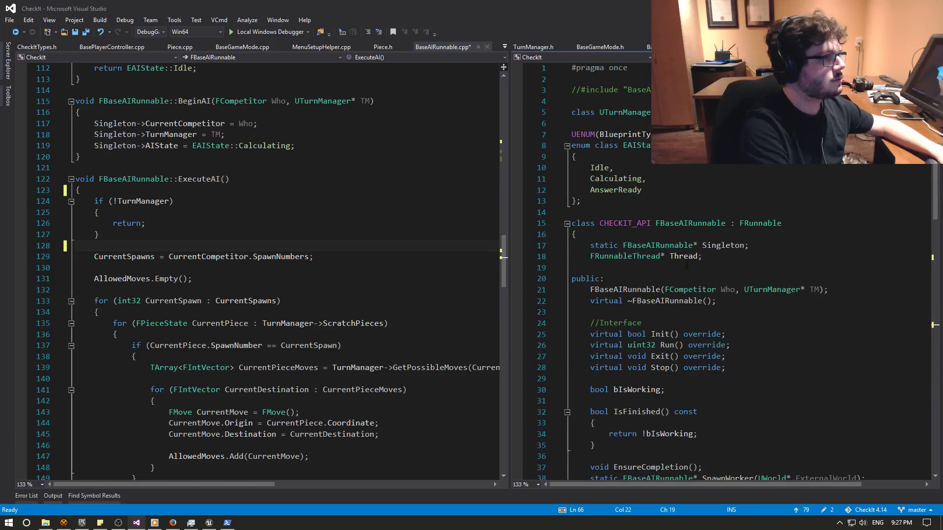
pyautogui.click(433, 232)
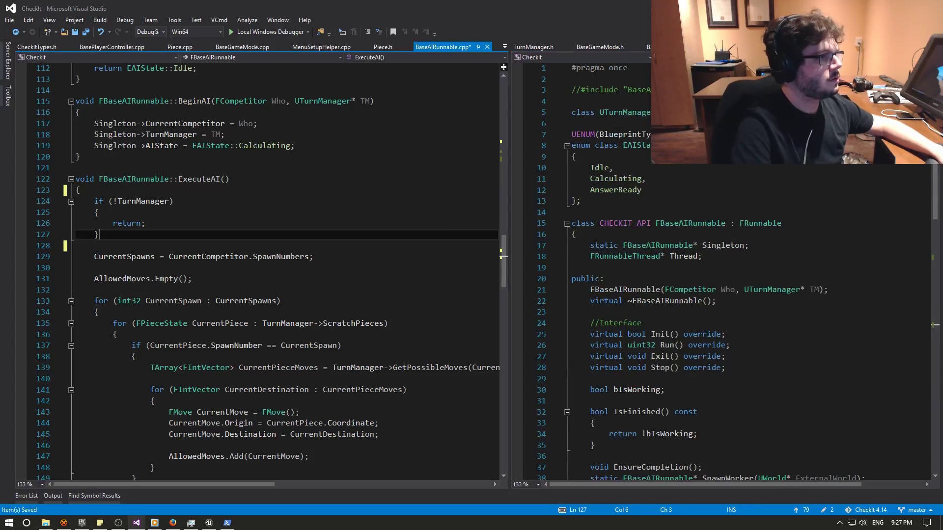
pyautogui.click(541, 94)
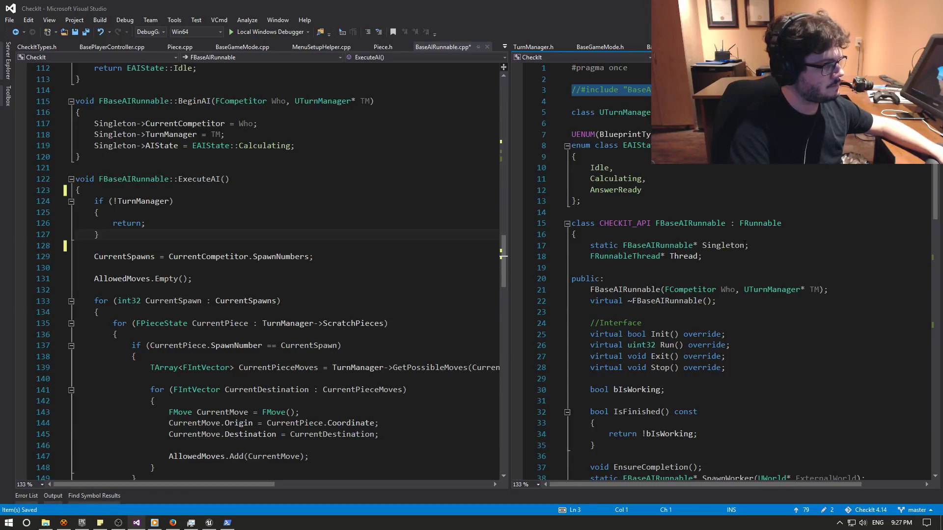
pyautogui.press('Delete')
pyautogui.press('Delete')
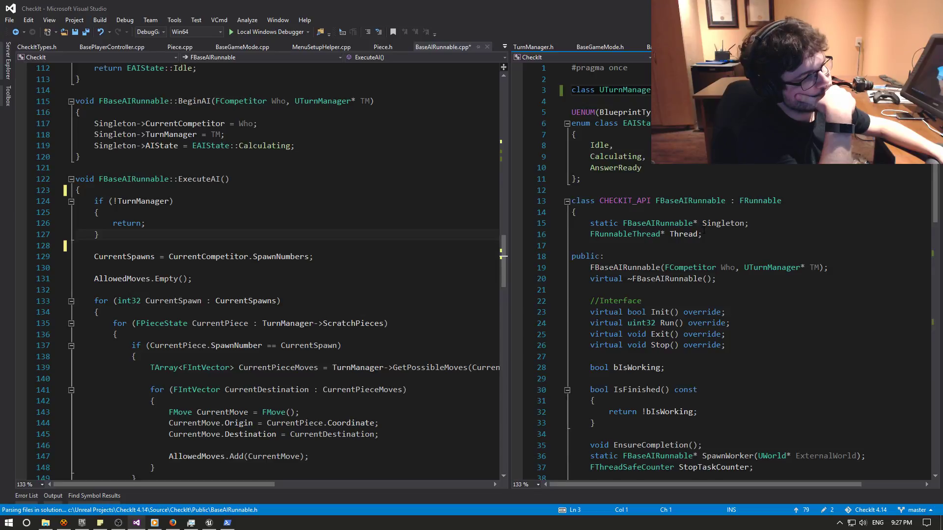
pyautogui.scroll(3, 333, 250)
pyautogui.scroll(14, 333, 250)
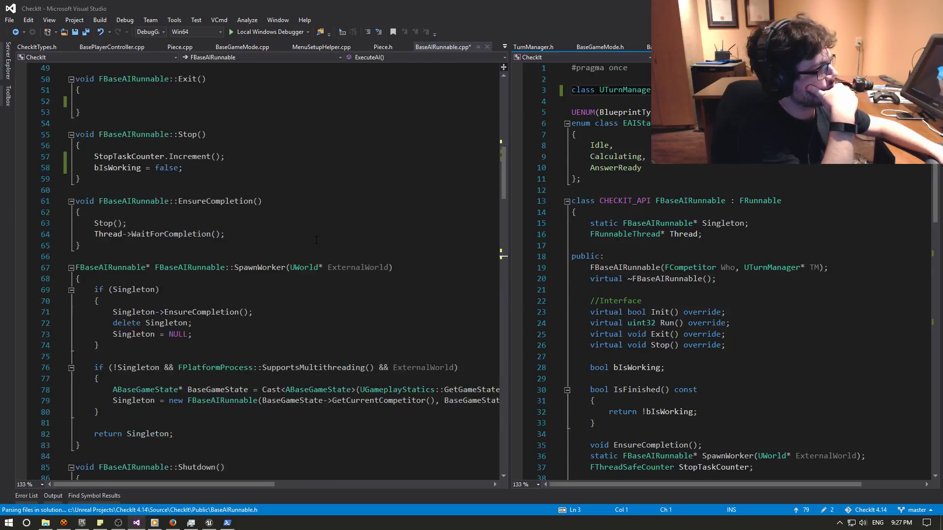
pyautogui.scroll(20, 333, 251)
pyautogui.scroll(-2, 333, 250)
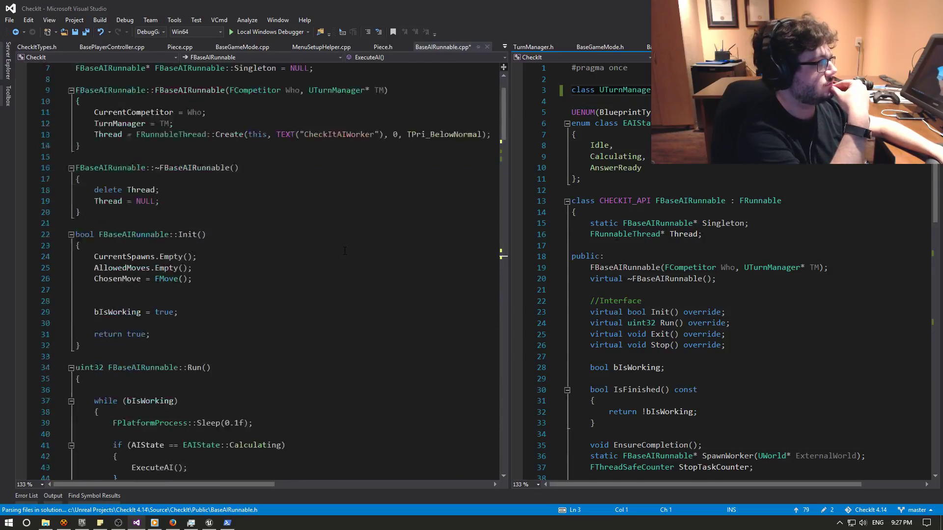
pyautogui.scroll(-8, 344, 249)
pyautogui.scroll(-15, 345, 249)
pyautogui.scroll(-2, 348, 249)
pyautogui.scroll(4, 351, 248)
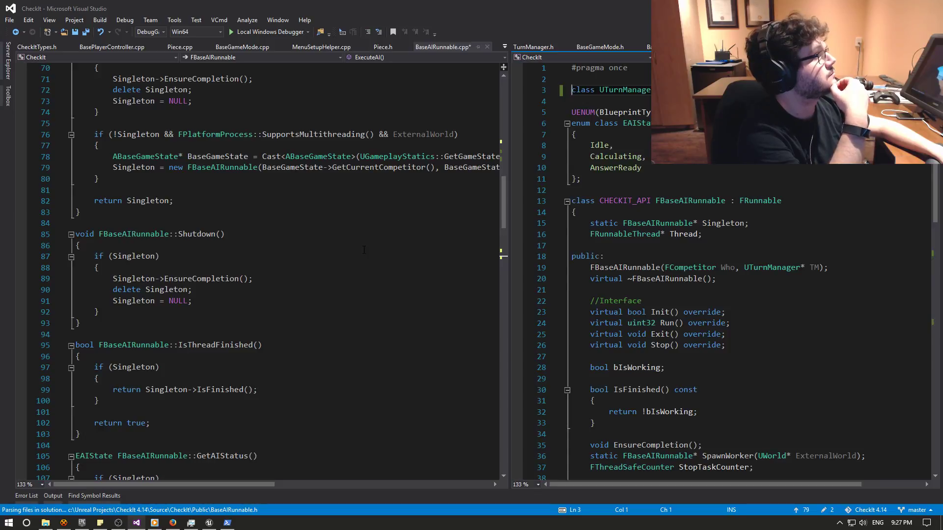
pyautogui.hotkey('ctrl', 's')
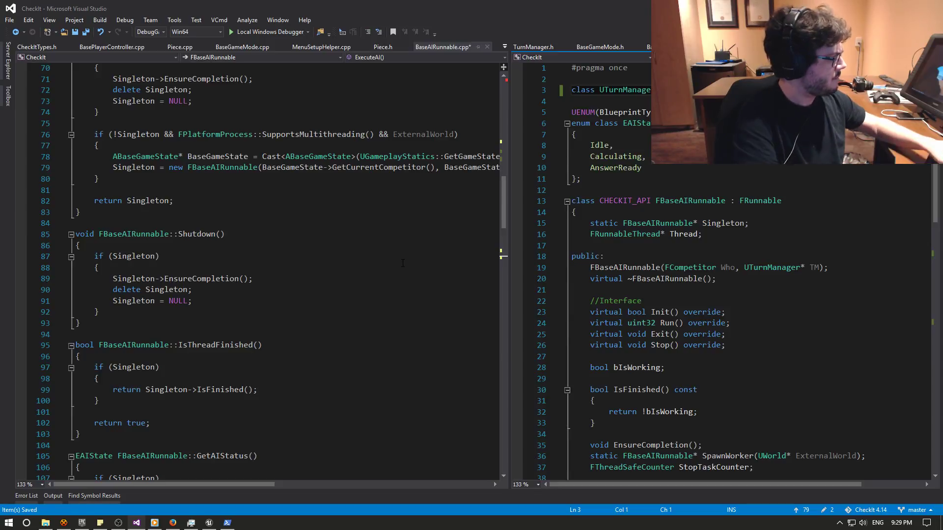
# Build the CheckIt project, confirm rebuilding the out-of-date project, and bring up Unreal Editor.
pyautogui.scroll(3, 281, 222)
pyautogui.scroll(9, 280, 222)
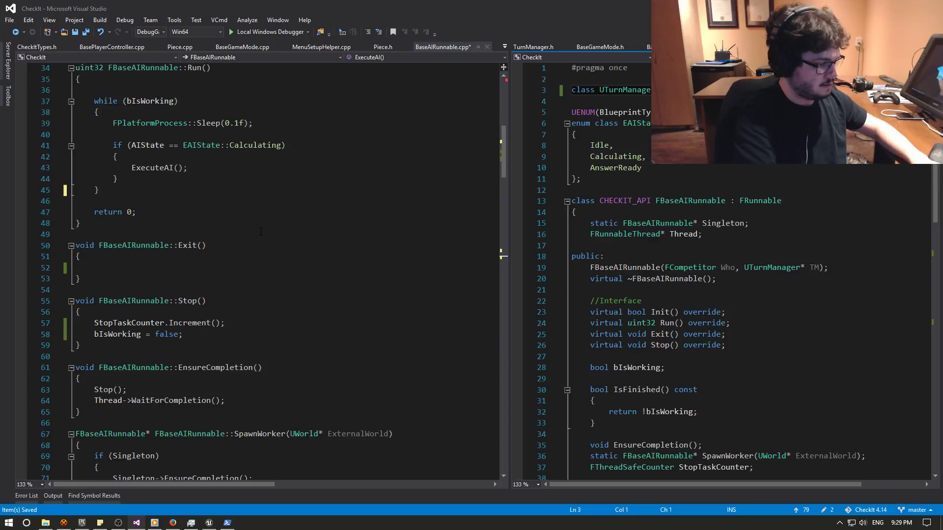
pyautogui.hotkey('ctrl', 'shift', 'b')
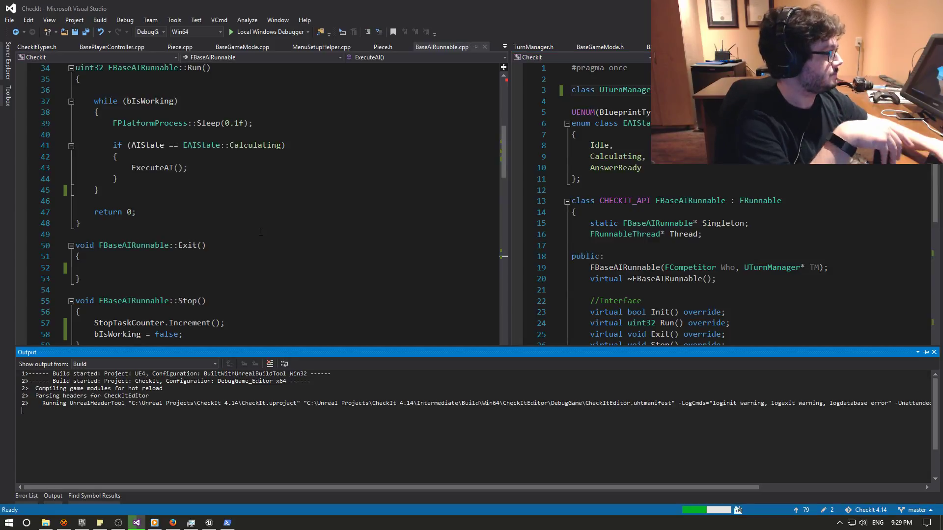
pyautogui.scroll(1, 261, 231)
pyautogui.scroll(10, 256, 241)
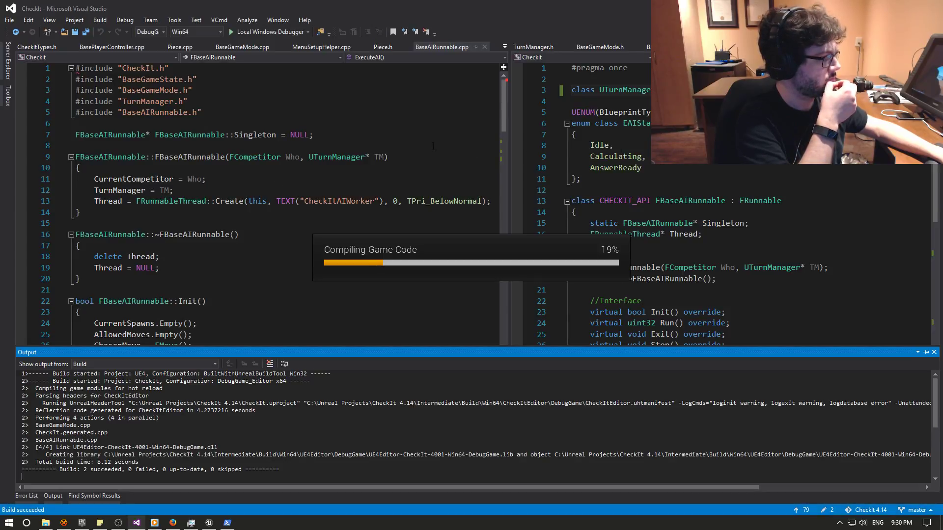
pyautogui.click(228, 522)
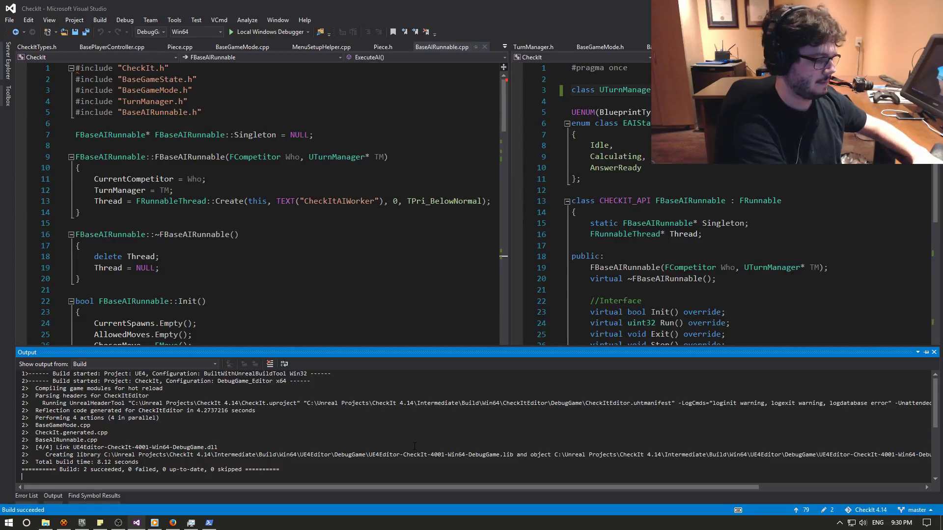
pyautogui.hotkey('ctrl', 'shift', 'b')
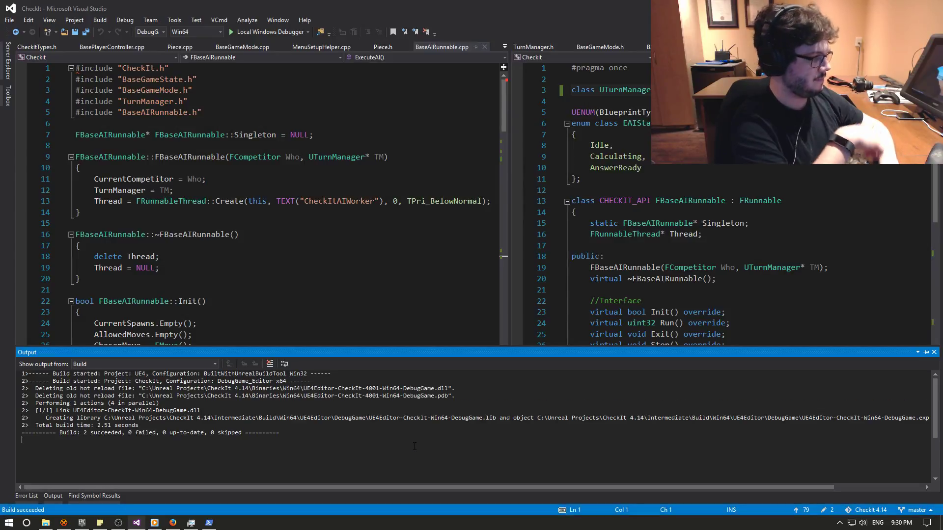
pyautogui.press('F5')
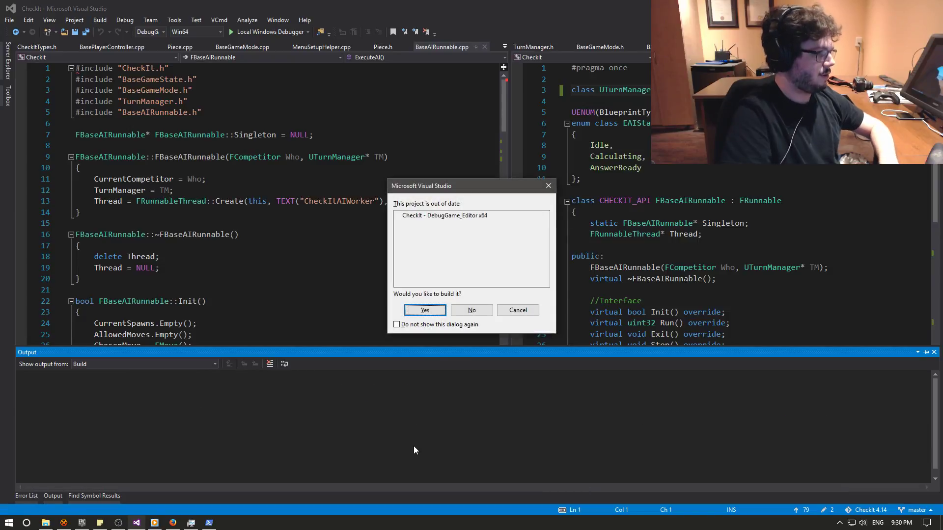
pyautogui.press('Return')
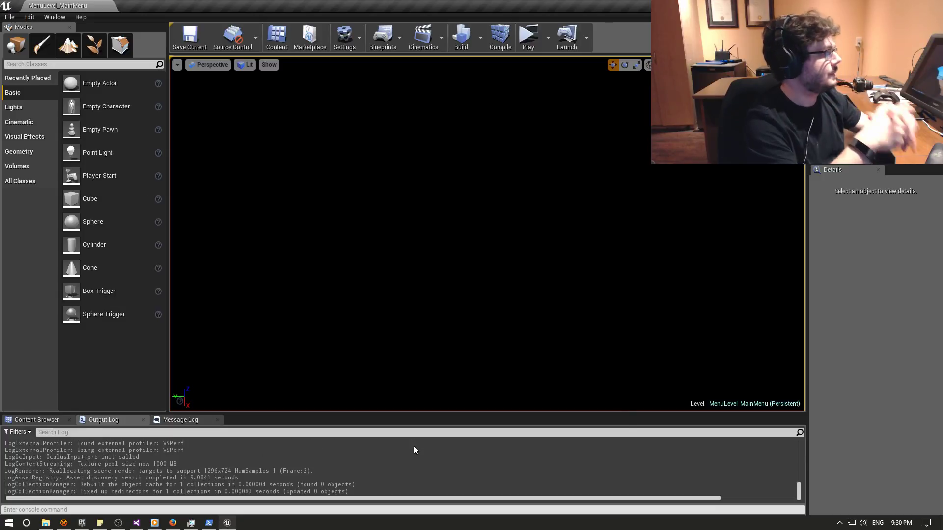
# Start play, open Round Settings and switch the preset to 1 v AI.
pyautogui.click(529, 44)
pyautogui.click(434, 272)
pyautogui.click(279, 226)
pyautogui.click(273, 250)
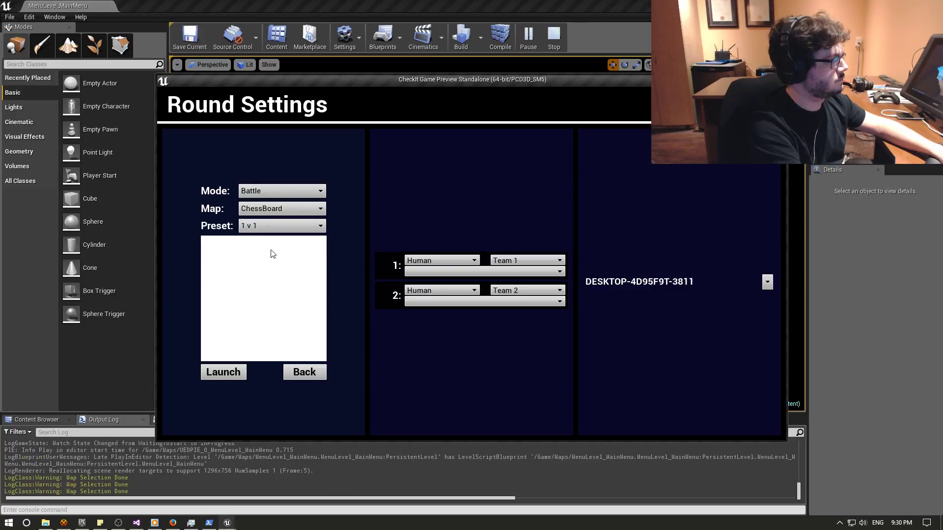
pyautogui.click(408, 272)
pyautogui.click(418, 282)
# Assign player 1 to this PC and player 2 to the first AI persona, then launch.
pyautogui.click(275, 226)
pyautogui.click(274, 249)
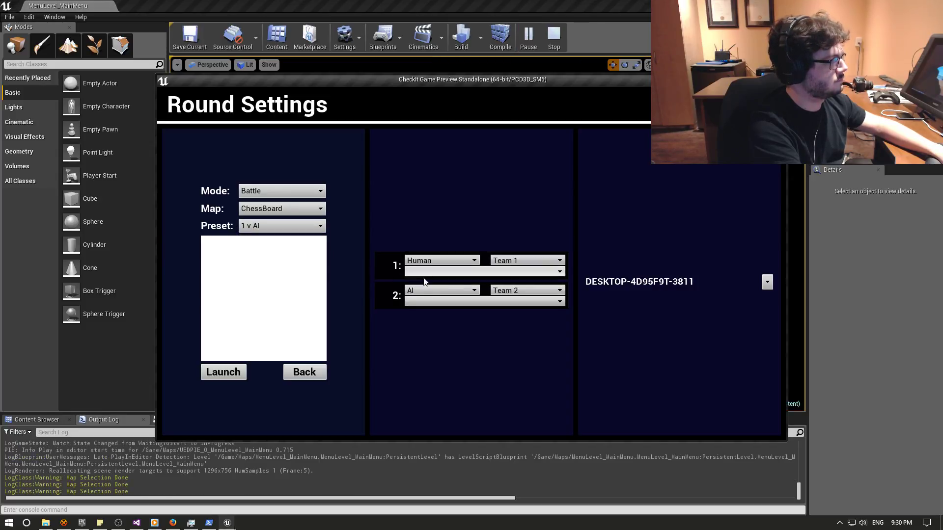
pyautogui.click(427, 273)
pyautogui.click(427, 283)
pyautogui.click(428, 302)
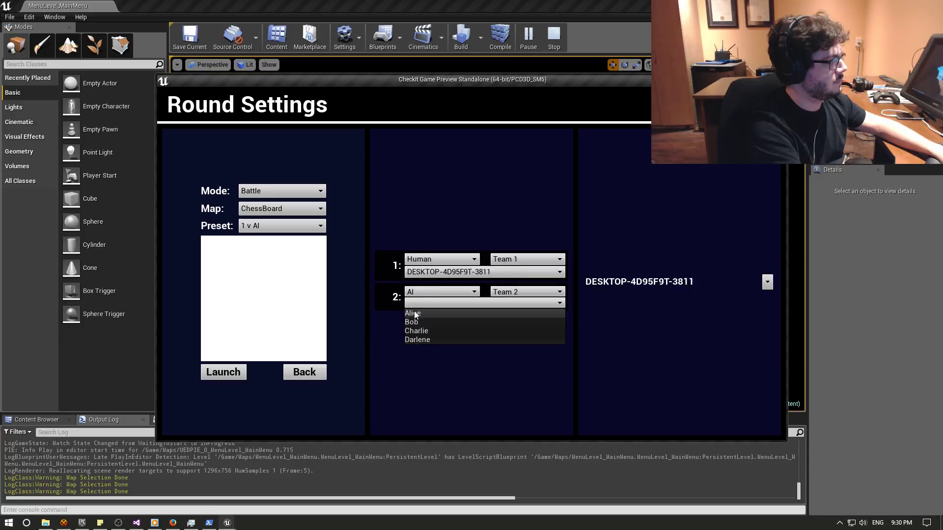
pyautogui.click(415, 314)
pyautogui.click(238, 376)
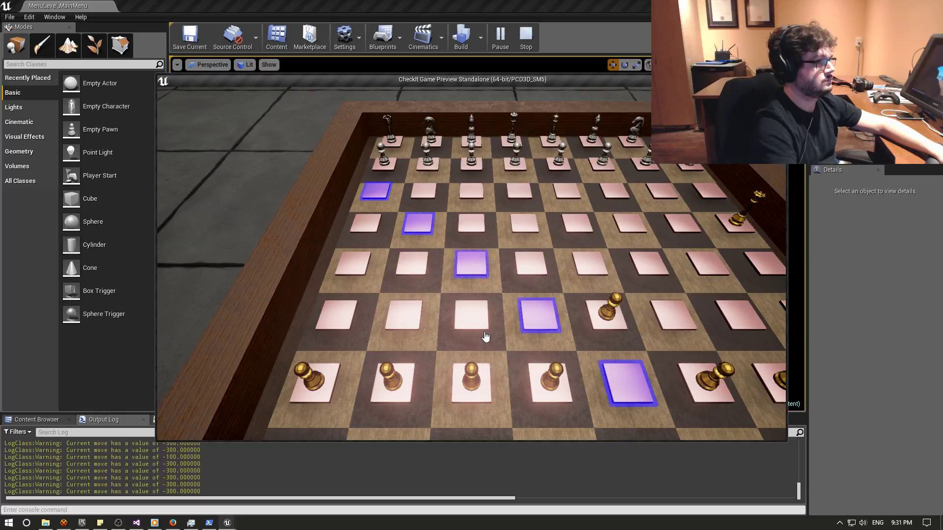
# Move the bishop to the outlined square, then stop the preview after the AI responds.
pyautogui.click(485, 336)
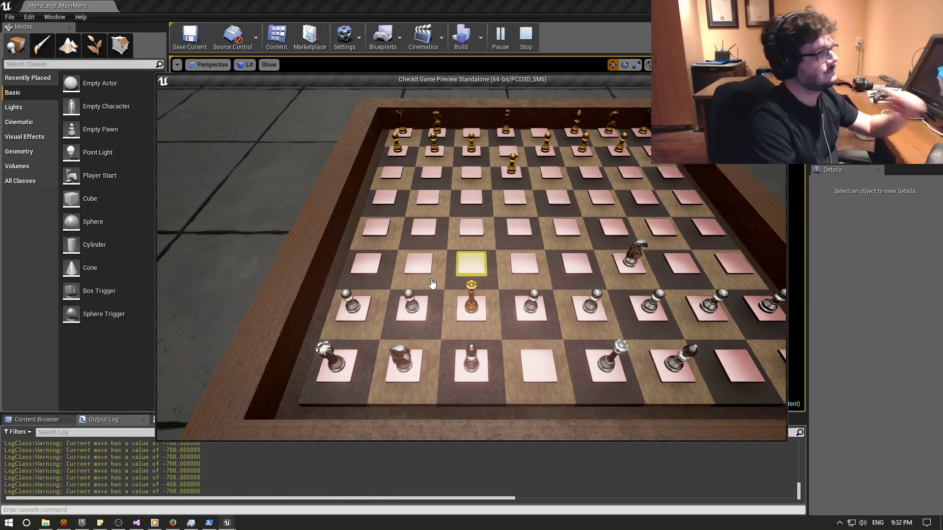
pyautogui.press('Escape')
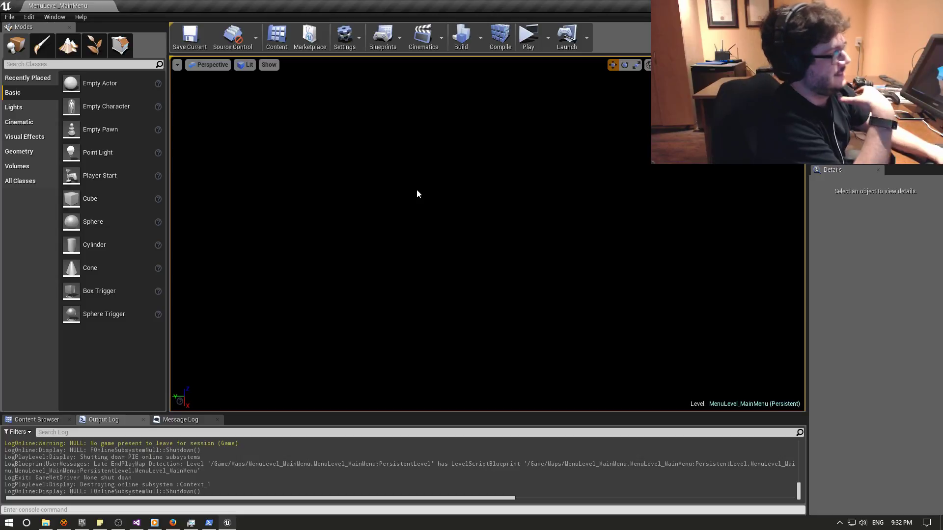
pyautogui.click(214, 525)
pyautogui.click(214, 525)
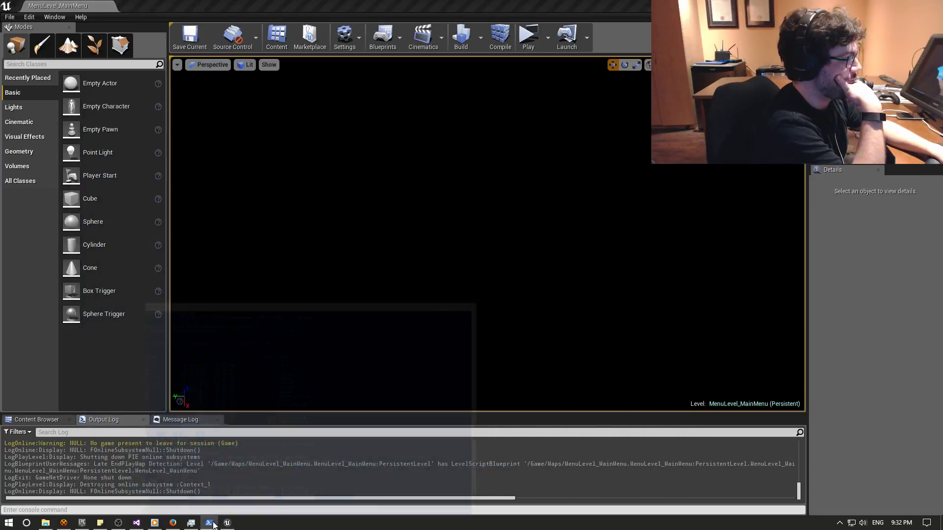
pyautogui.hotkey('alt', 'Tab')
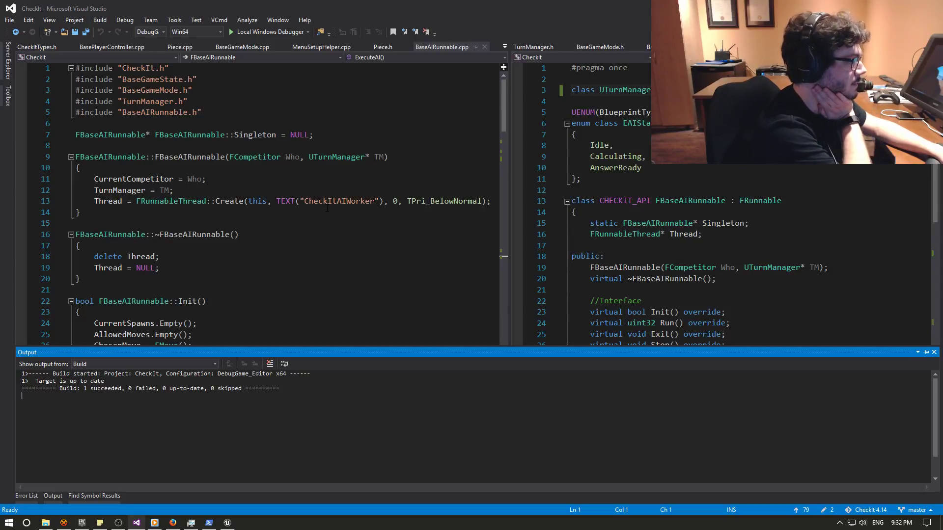
pyautogui.scroll(-2, 649, 222)
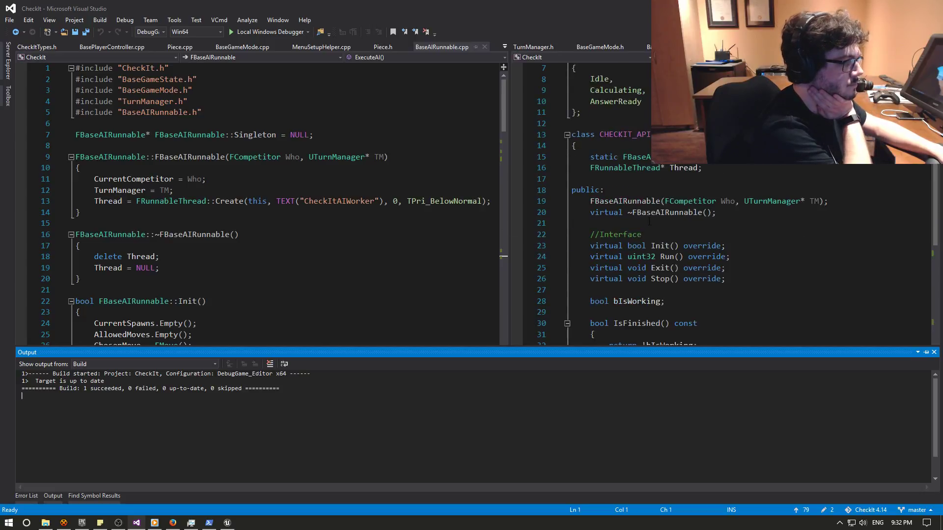
pyautogui.click(245, 47)
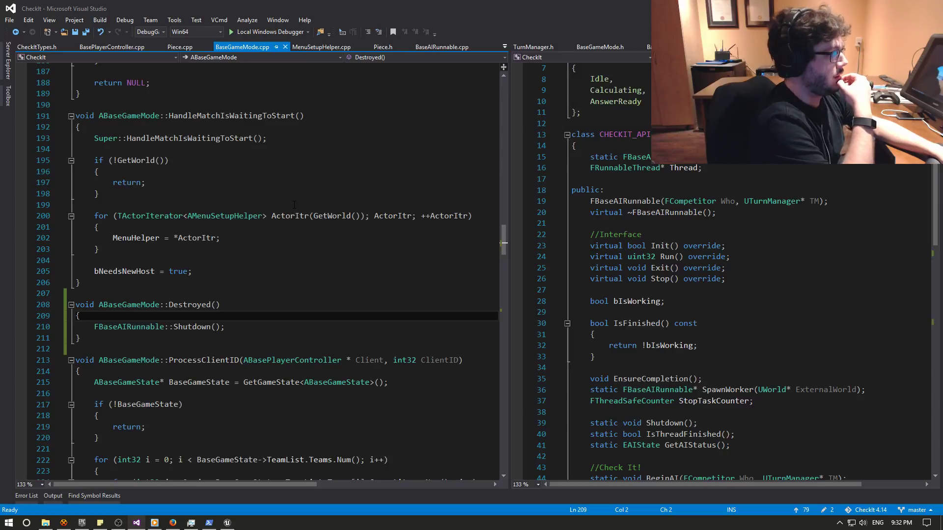
pyautogui.click(227, 523)
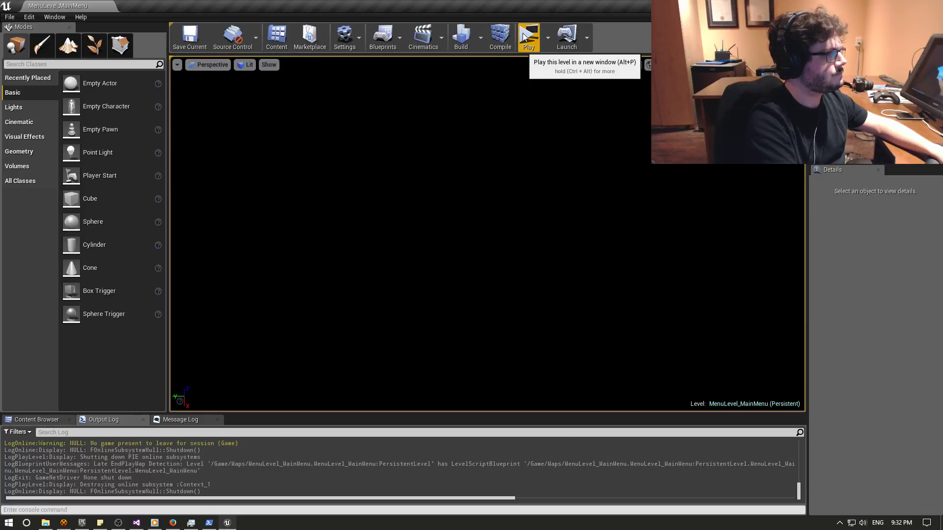
# Load Battle_CrossStreams from File > Recent Levels and look across its tile grid.
pyautogui.click(9, 17)
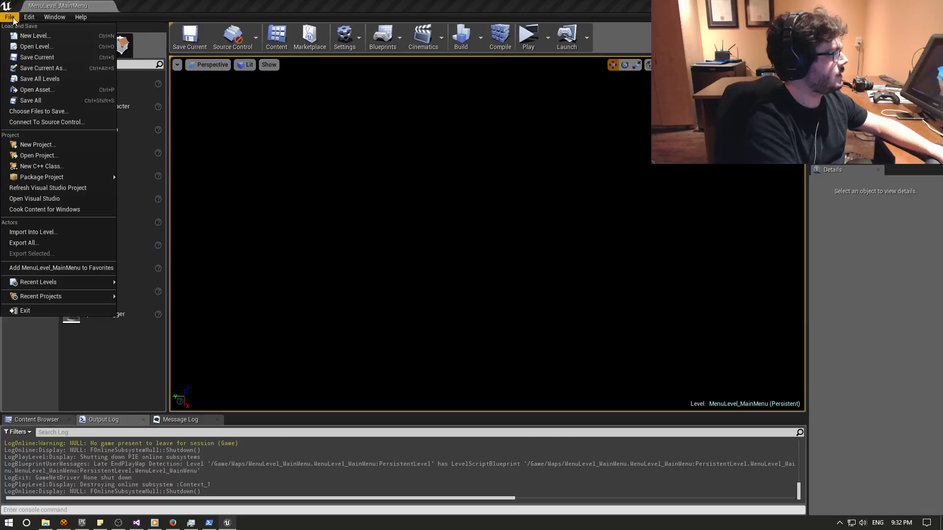
pyautogui.moveTo(60, 281)
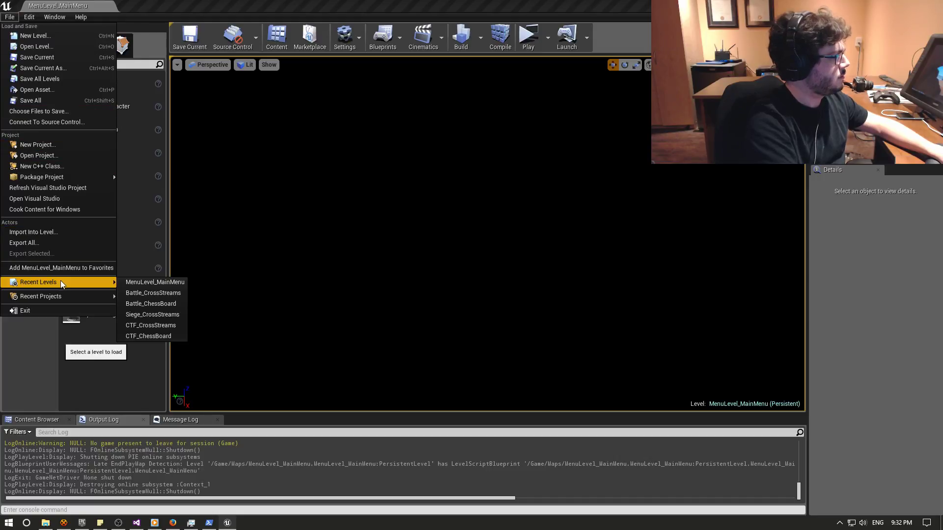
pyautogui.click(160, 294)
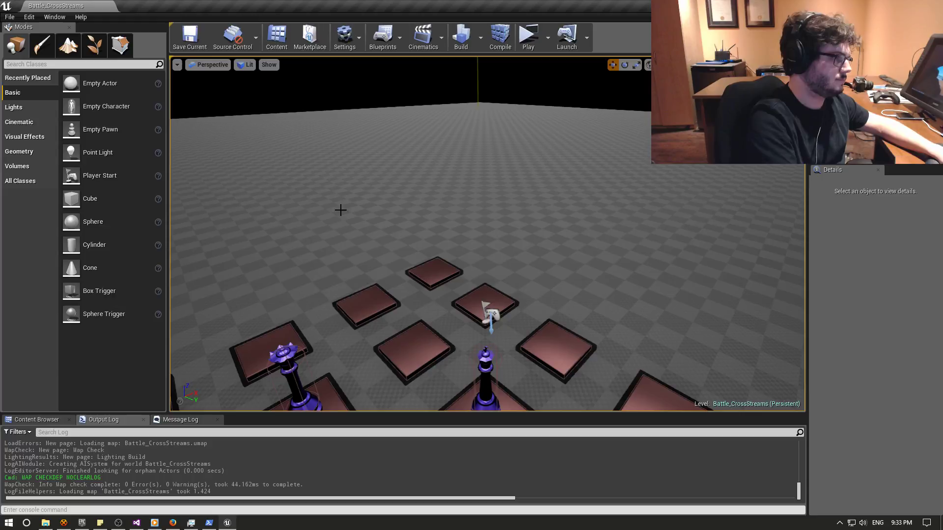
pyautogui.moveTo(343, 258); pyautogui.dragTo(342, 257, button='right')
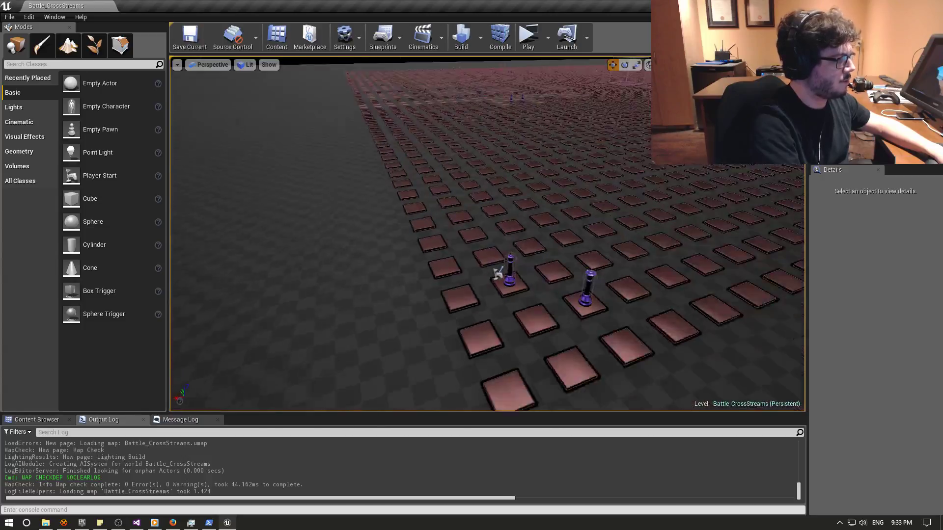
# Fly down to the two purple pieces and select the right queen, showing coordinate 61, 1, 0 and Spawn Num 3.
pyautogui.moveTo(491, 278); pyautogui.dragTo(491, 278, button='right')
pyautogui.click(579, 279)
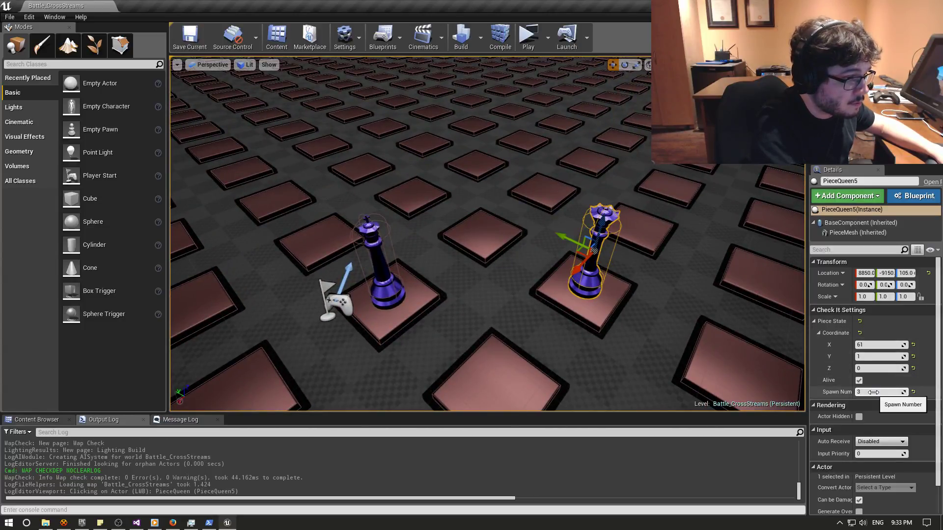
# Delete the right-hand queen PieceQueen5, leaving its tile Tile3905 empty and selected.
pyautogui.click(390, 289)
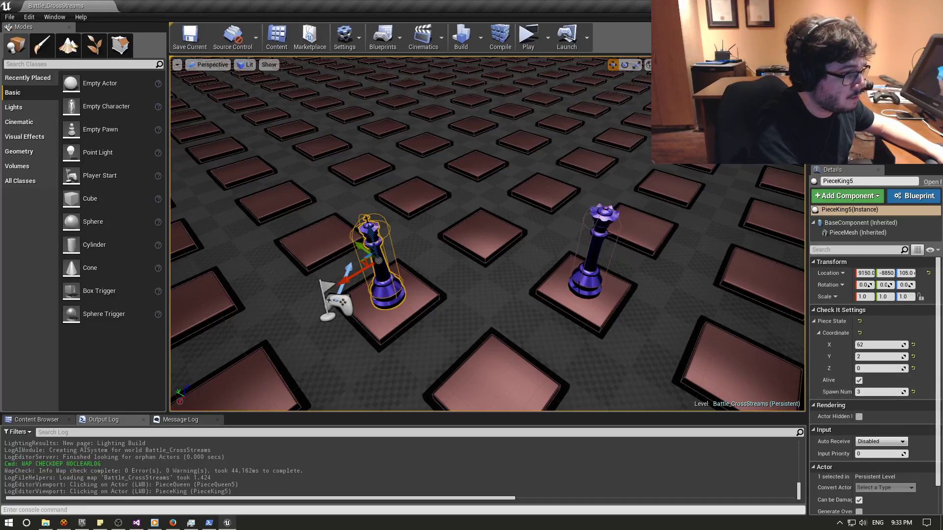
pyautogui.click(592, 265)
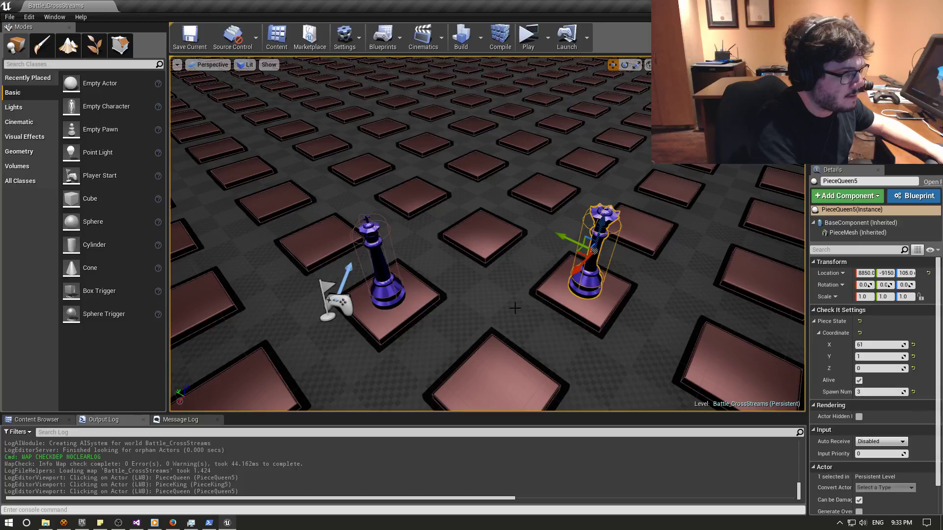
pyautogui.moveTo(514, 307); pyautogui.dragTo(521, 256, button='right')
pyautogui.moveTo(404, 159); pyautogui.dragTo(376, 160, button='right')
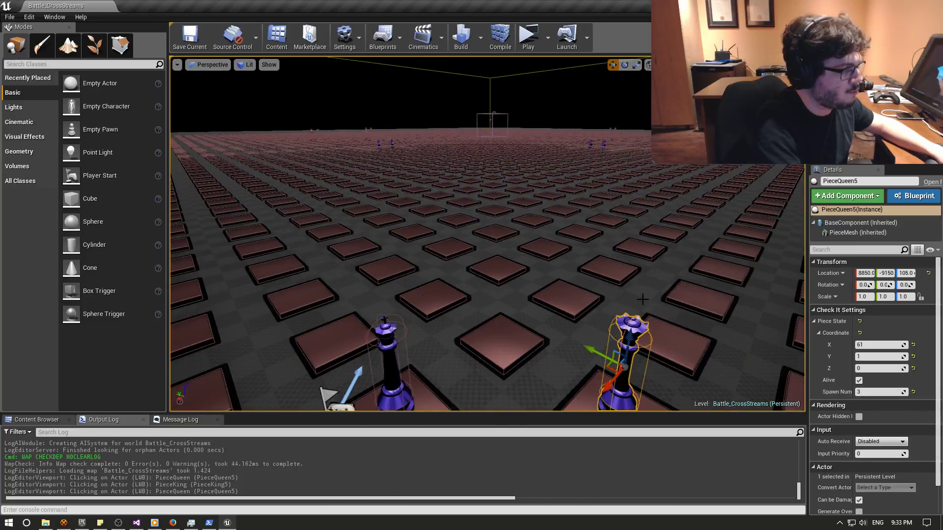
pyautogui.moveTo(642, 300); pyautogui.dragTo(644, 344, button='right')
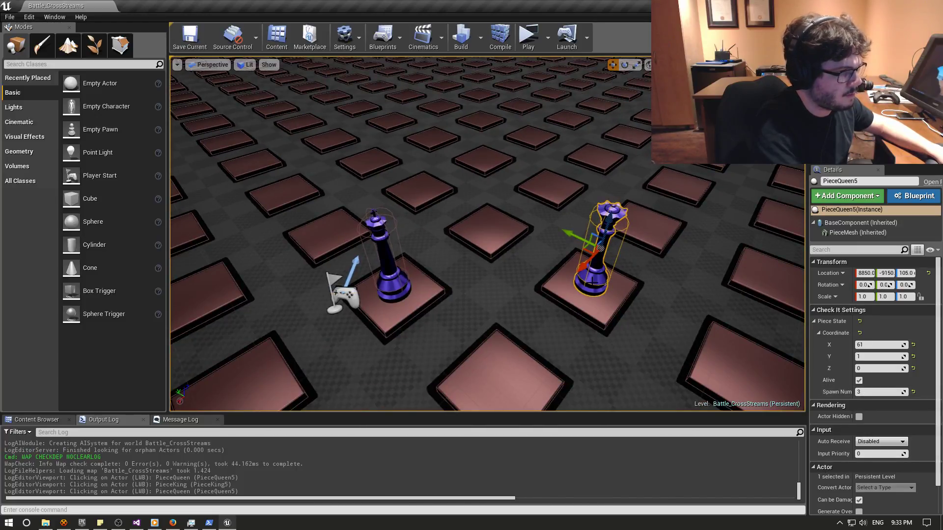
pyautogui.press('Delete')
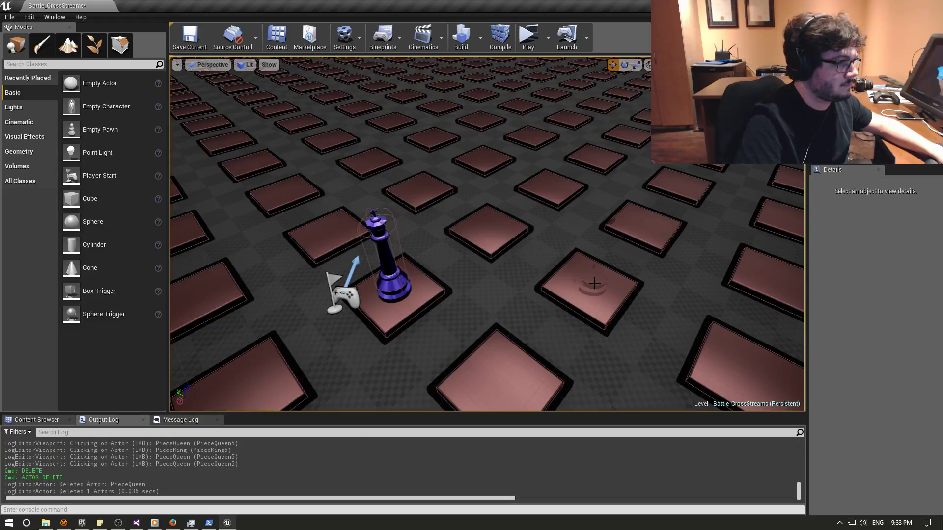
pyautogui.click(589, 291)
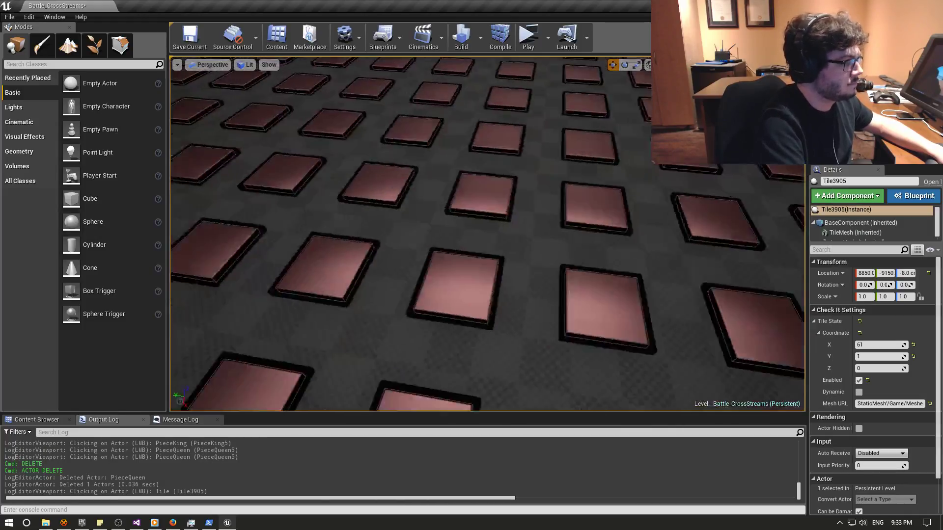
# Look over the board and gold rook, then bring up the Content Browser's Blueprints folder.
pyautogui.moveTo(506, 267); pyautogui.dragTo(538, 299)
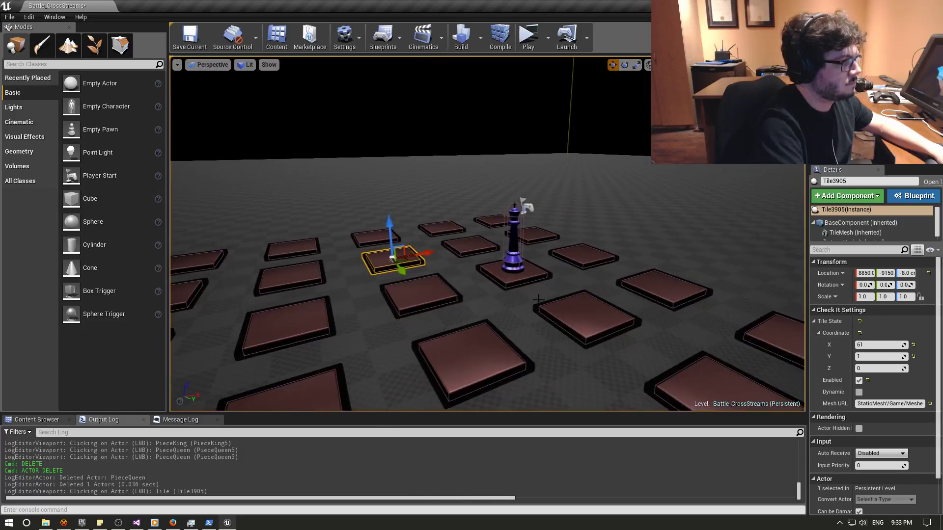
pyautogui.moveTo(547, 280); pyautogui.dragTo(530, 300, button='right')
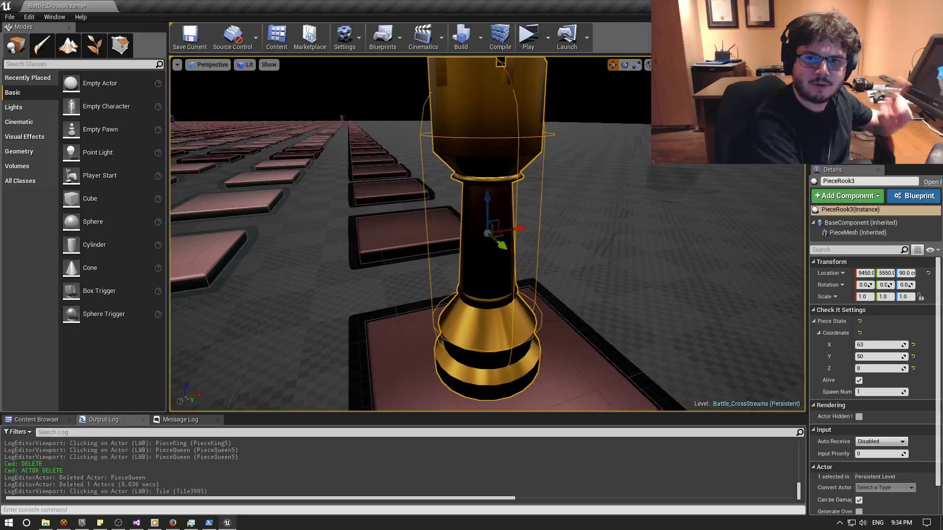
pyautogui.moveTo(344, 221); pyautogui.dragTo(344, 246, button='right')
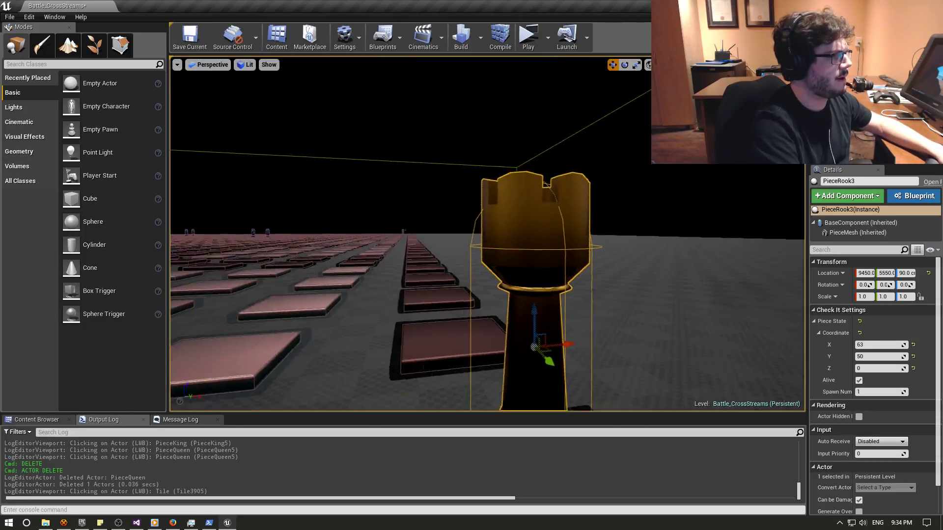
pyautogui.moveTo(486, 236); pyautogui.dragTo(486, 295, button='right')
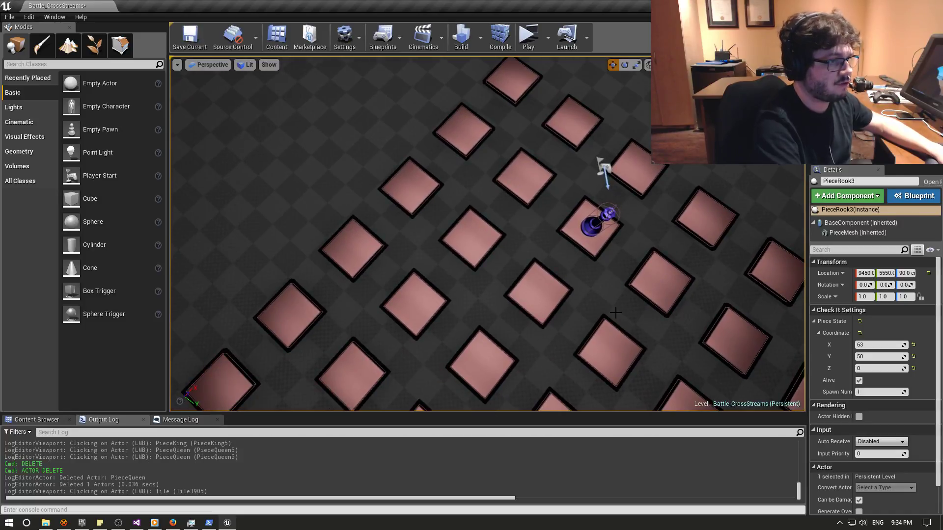
pyautogui.click(47, 420)
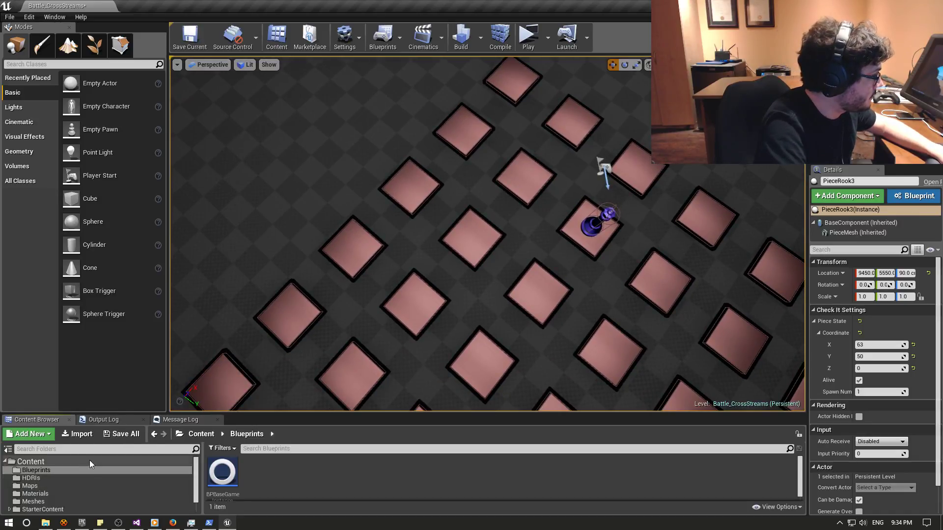
# Drag a PieceQueen from C++ Classes > CheckIt > Public onto the empty tile.
pyautogui.scroll(-2, 49, 486)
pyautogui.click(38, 509)
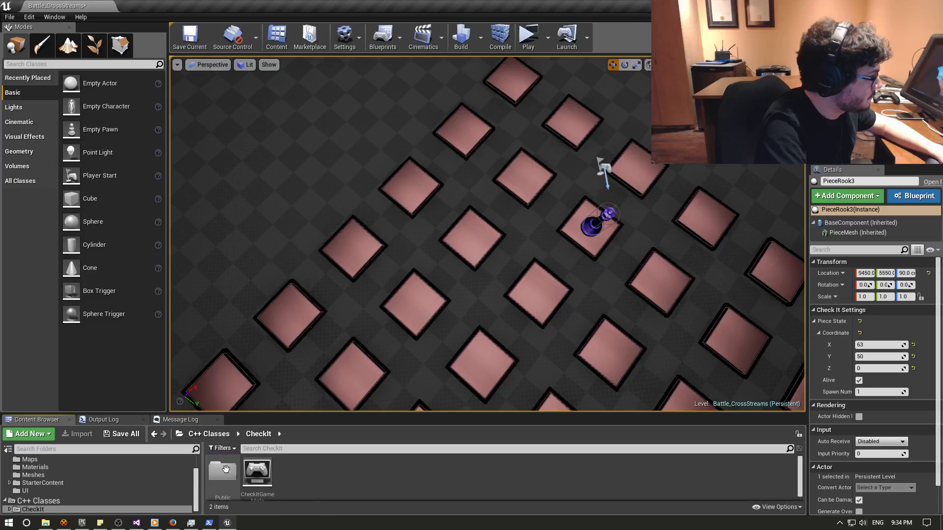
pyautogui.doubleClick(212, 470)
pyautogui.doubleClick(221, 470)
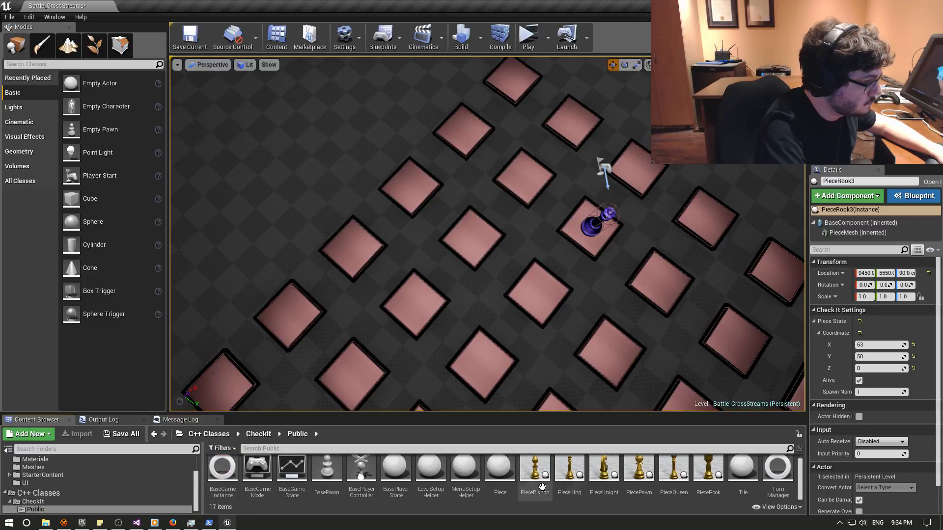
pyautogui.moveTo(673, 471)
pyautogui.mouseDown()
pyautogui.moveTo(539, 347)
pyautogui.moveTo(471, 246)
pyautogui.mouseUp()
pyautogui.moveTo(472, 245)
pyautogui.mouseDown(button='right')
pyautogui.moveTo(471, 206)
pyautogui.moveTo(491, 221)
pyautogui.mouseUp(button='right')
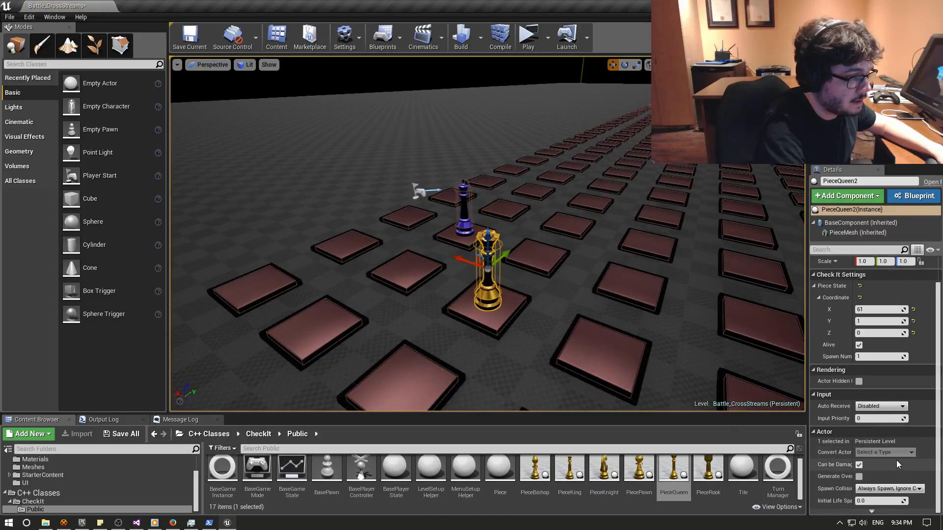
# Set the new queen PieceQueen2's Spawn Num to 3 and save Battle_CrossStreams.
pyautogui.scroll(-3, 884, 454)
pyautogui.moveTo(865, 358); pyautogui.dragTo(879, 366)
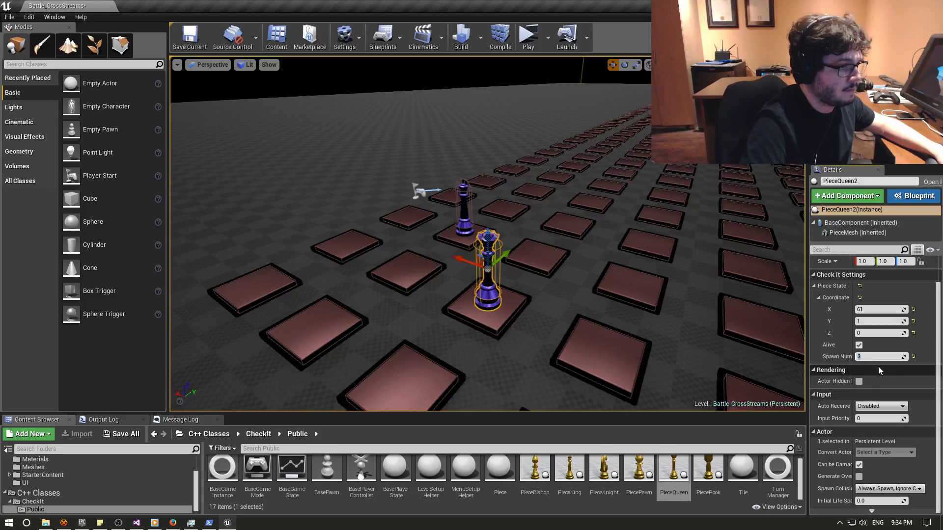
pyautogui.click(201, 45)
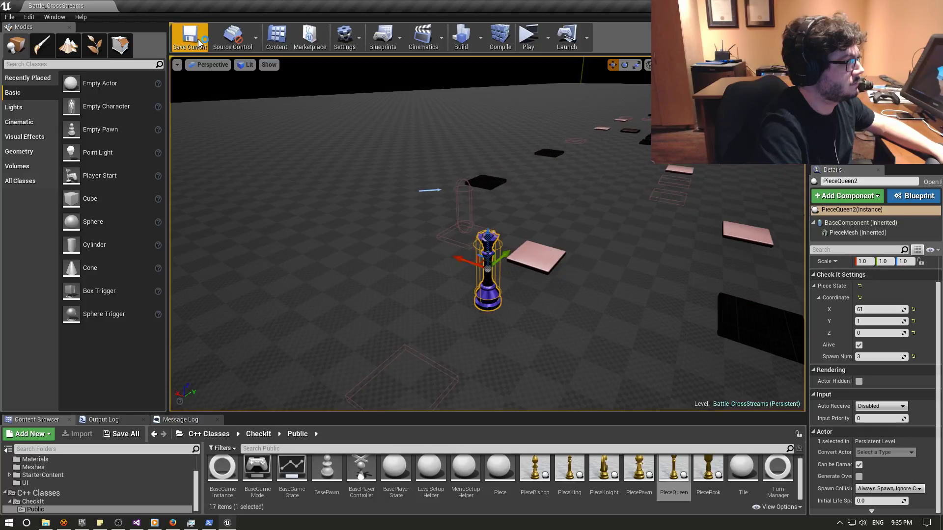
# Load MenuLevel_MainMenu from File > Recent Levels and start a game preview.
pyautogui.click(14, 18)
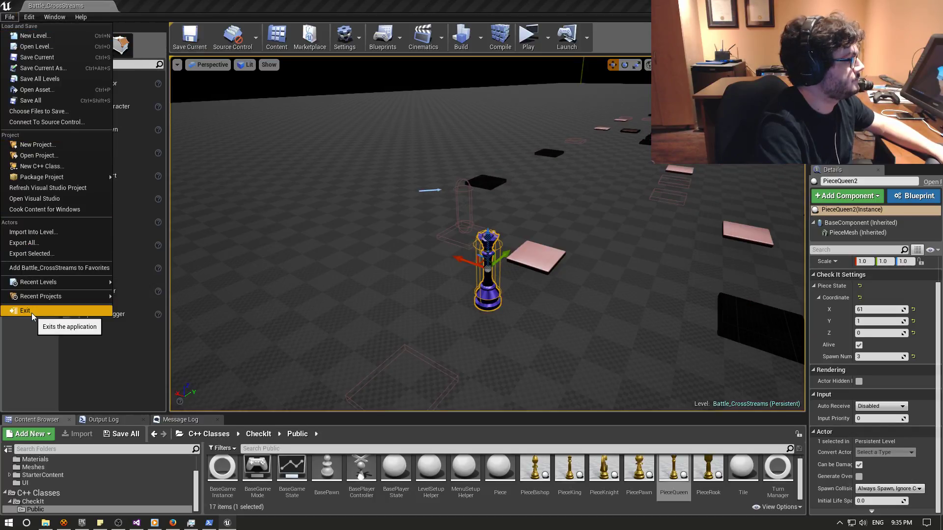
pyautogui.moveTo(86, 285)
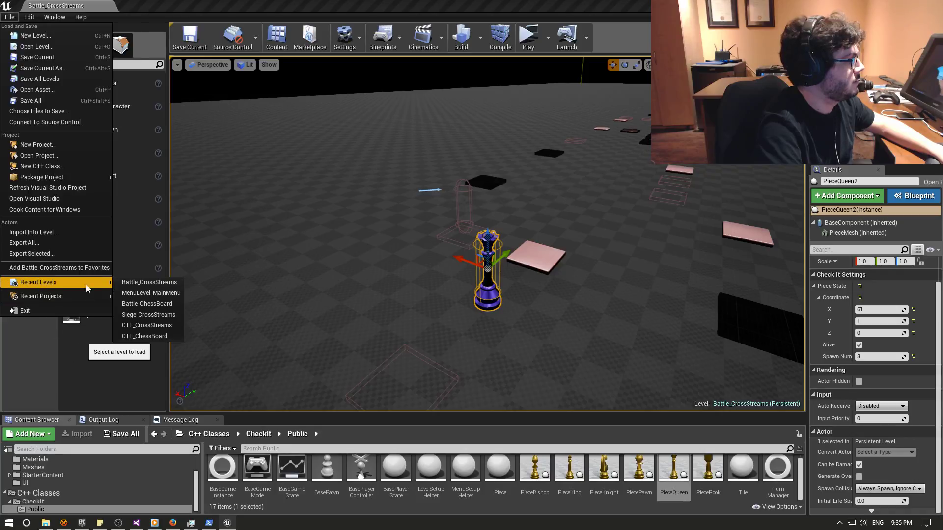
pyautogui.click(141, 295)
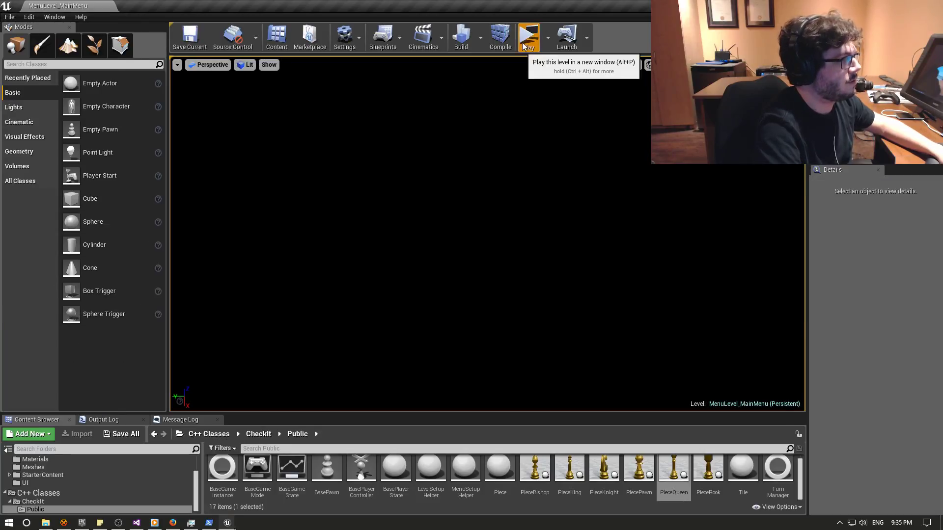
pyautogui.click(523, 42)
# In the lobby round settings, choose the CrossStreams map and the FFA preset.
pyautogui.click(465, 268)
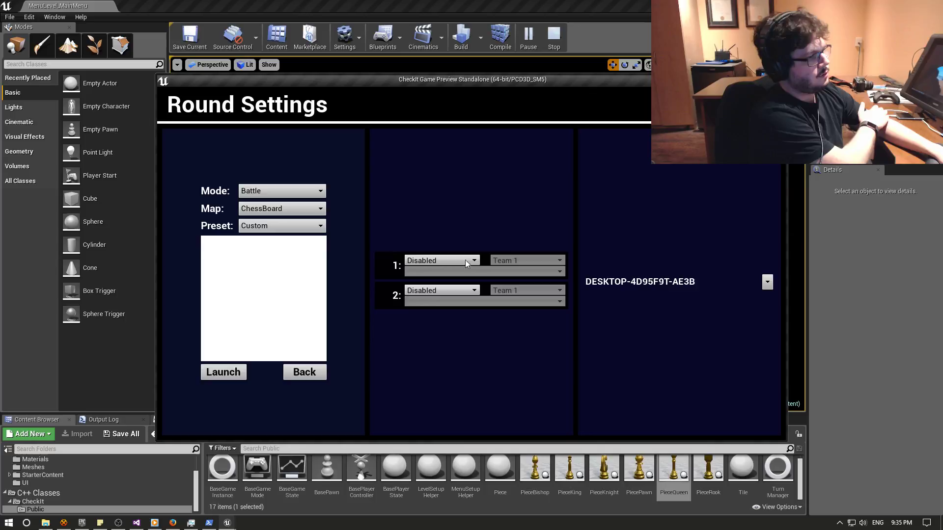
pyautogui.click(273, 233)
pyautogui.click(275, 209)
pyautogui.click(268, 231)
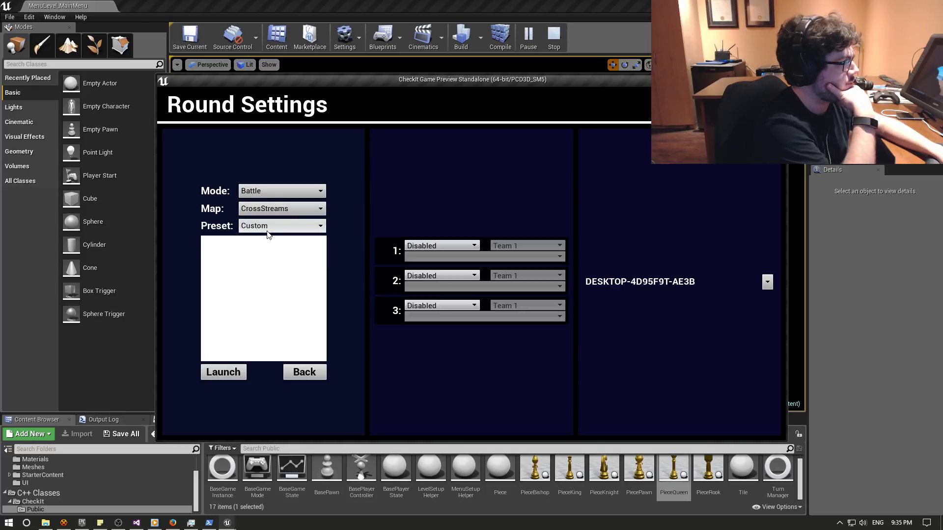
pyautogui.click(268, 235)
pyautogui.click(260, 266)
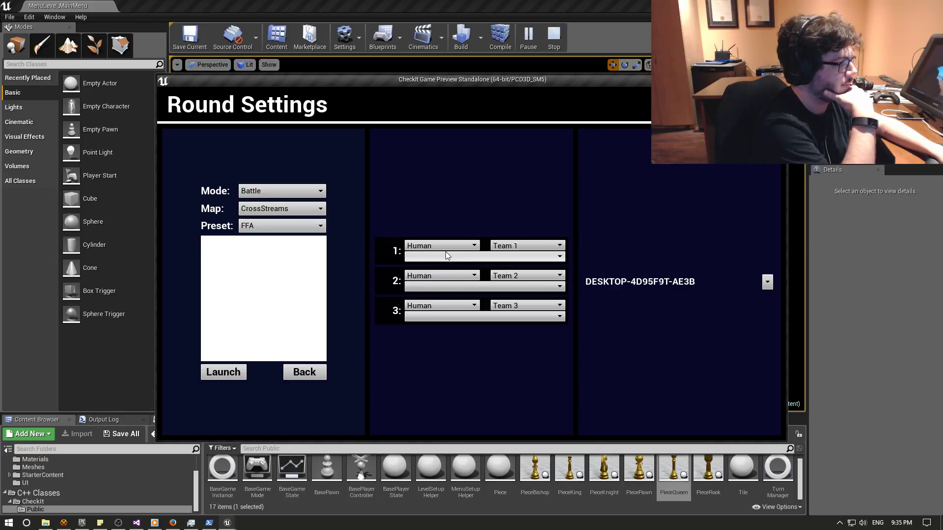
# Make player slots 1 and 2 AI players using the bot Alice.
pyautogui.click(444, 247)
pyautogui.click(444, 263)
pyautogui.click(435, 256)
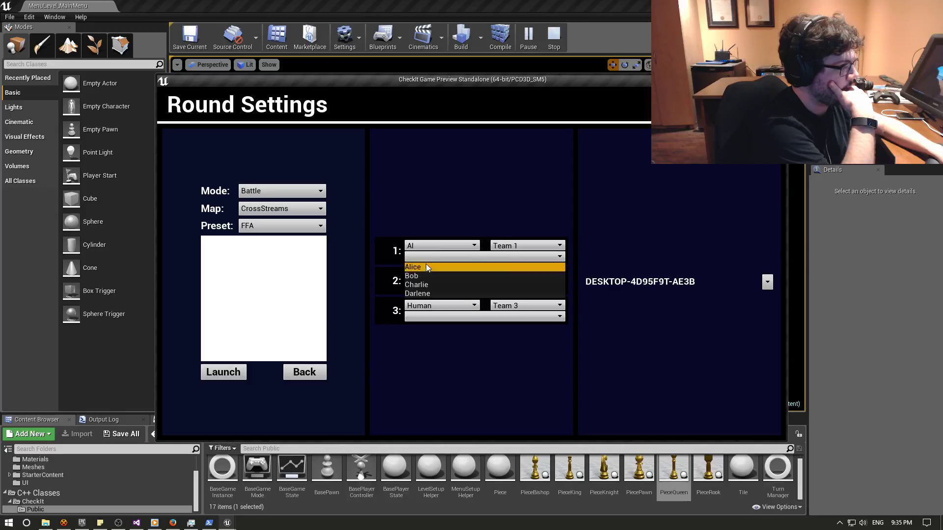
pyautogui.click(427, 268)
pyautogui.click(413, 305)
pyautogui.click(435, 288)
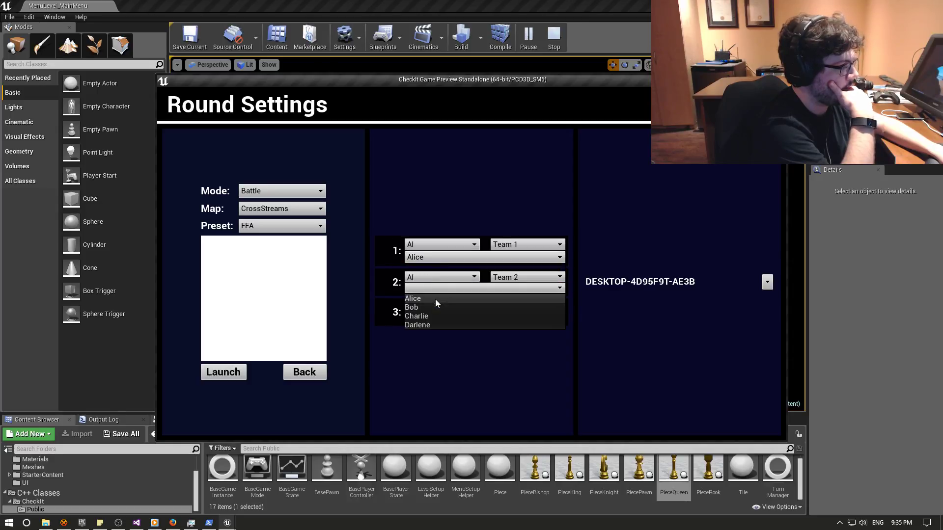
pyautogui.click(435, 298)
# Make slot 3 an AI player with bot Alice and launch the round.
pyautogui.click(428, 309)
pyautogui.click(416, 336)
pyautogui.click(429, 321)
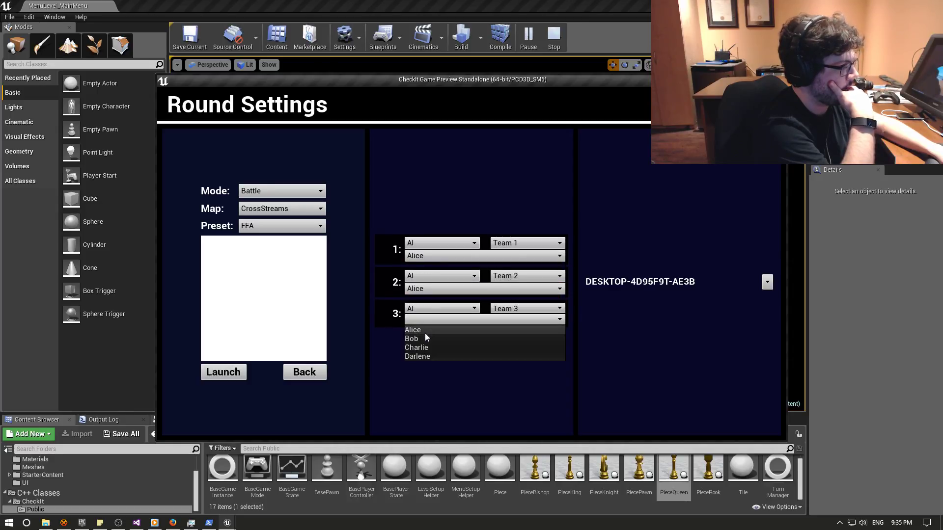
pyautogui.click(425, 333)
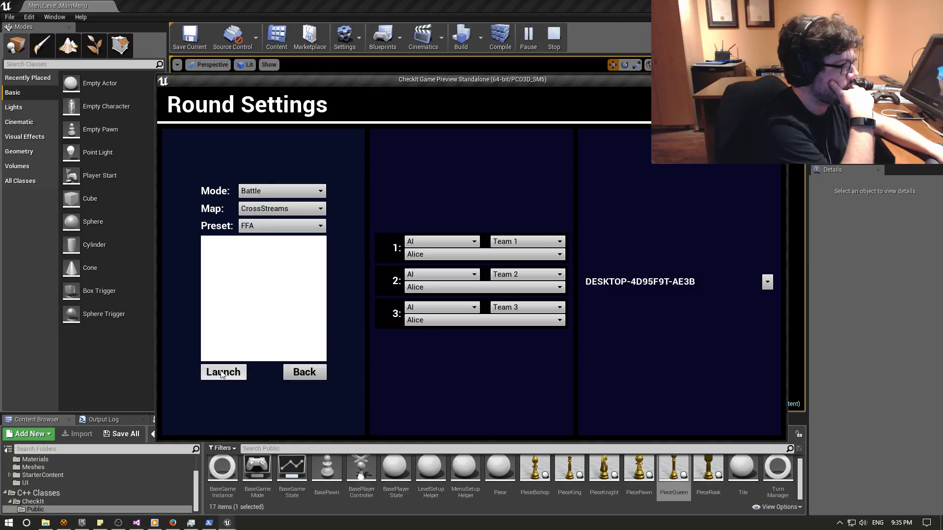
pyautogui.click(252, 379)
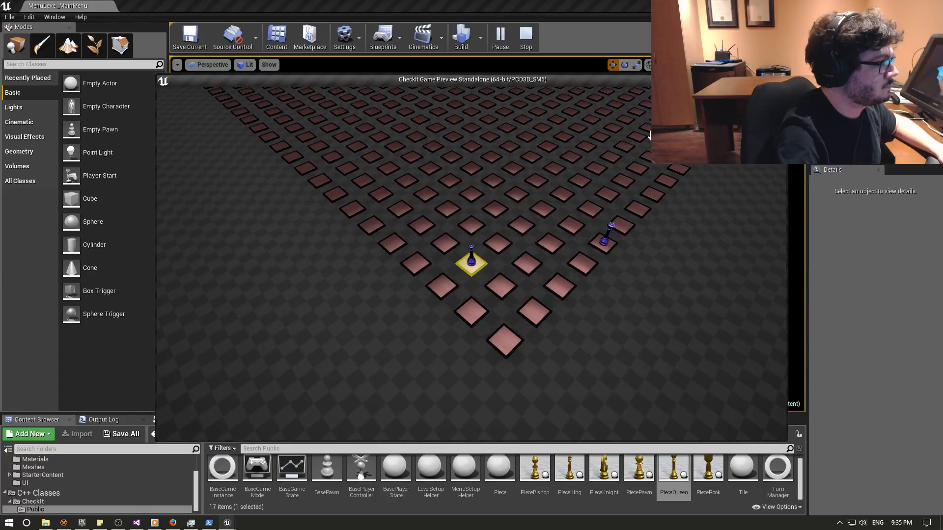
# Restart the standalone preview and set the lobby to CrossStreams with the FFA preset.
pyautogui.click(526, 37)
pyautogui.click(540, 37)
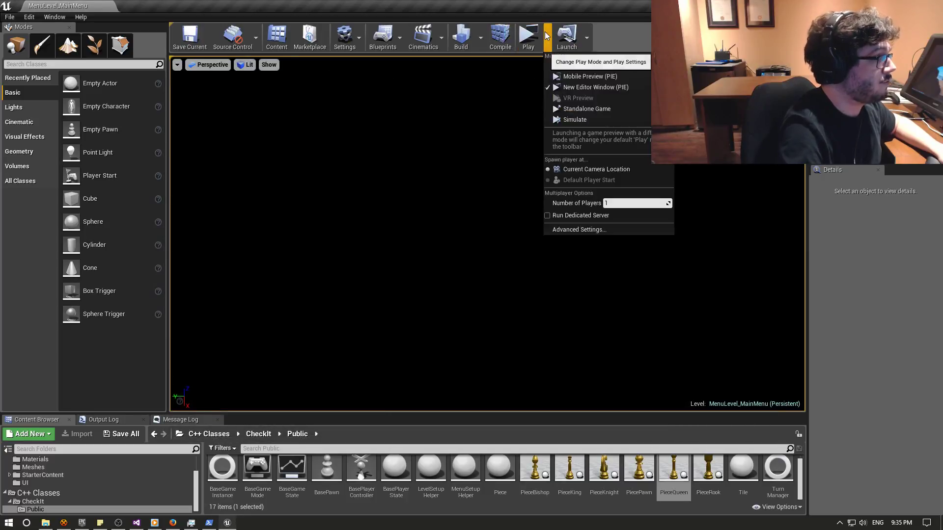
pyautogui.click(526, 37)
pyautogui.click(460, 270)
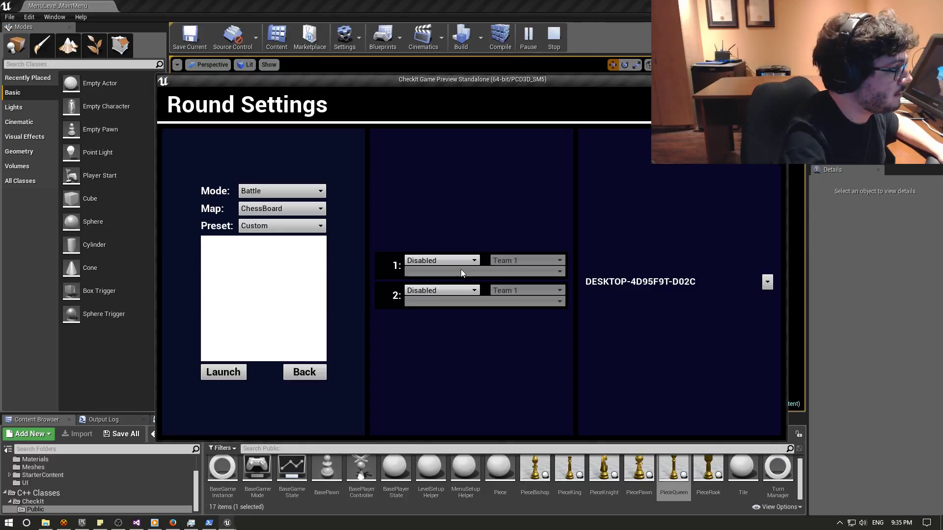
pyautogui.click(282, 231)
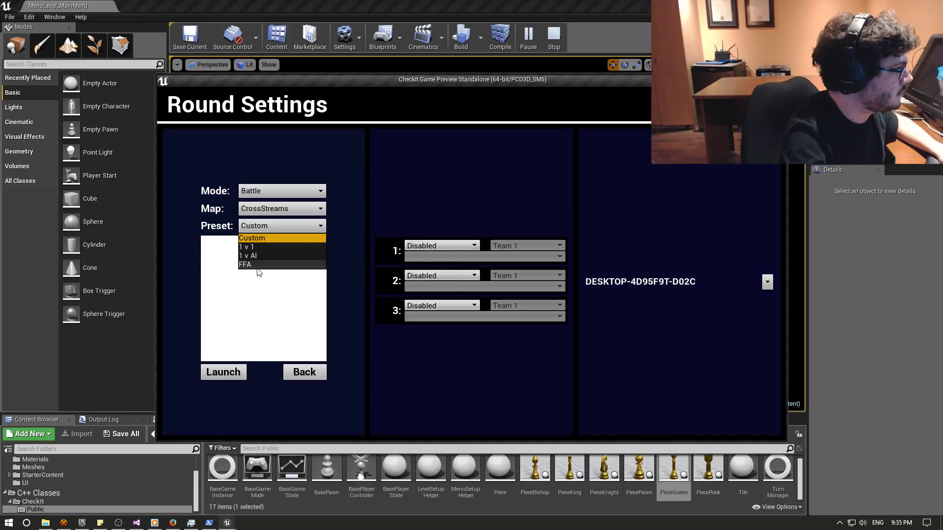
pyautogui.click(257, 267)
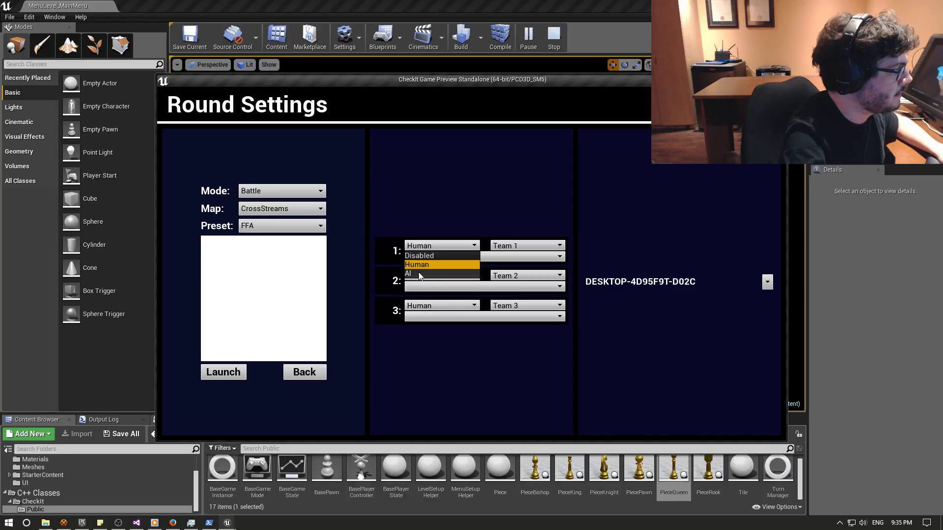
# Assign the local machine player to all three slots and launch the free-for-all round.
pyautogui.click(432, 264)
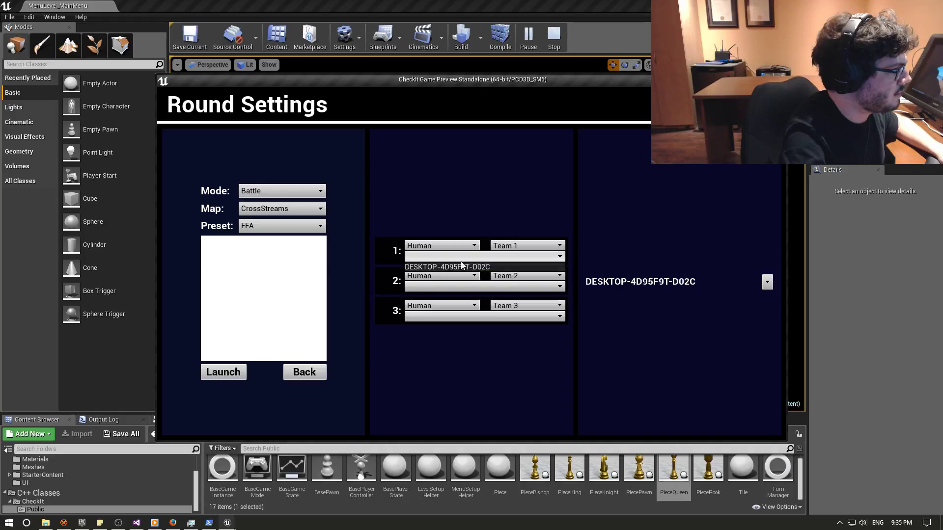
pyautogui.click(462, 266)
pyautogui.click(447, 298)
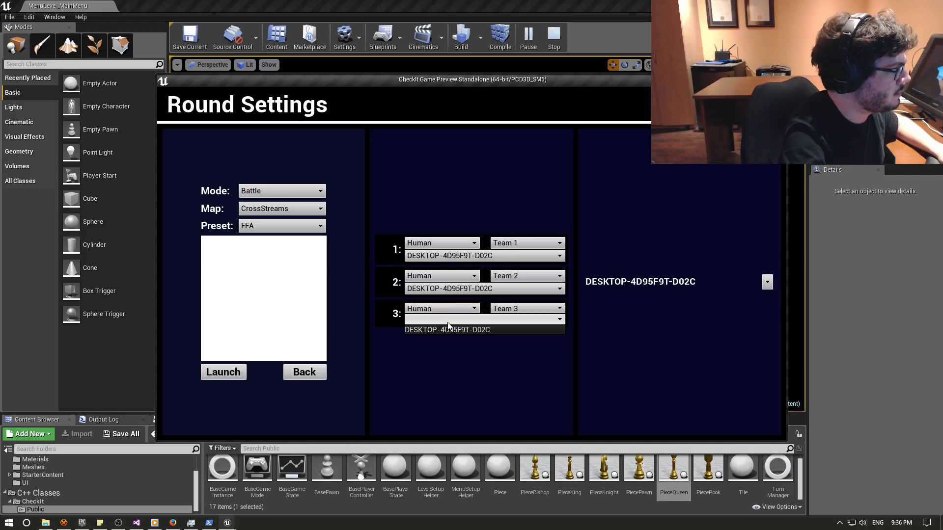
pyautogui.click(448, 329)
pyautogui.click(523, 242)
pyautogui.click(512, 277)
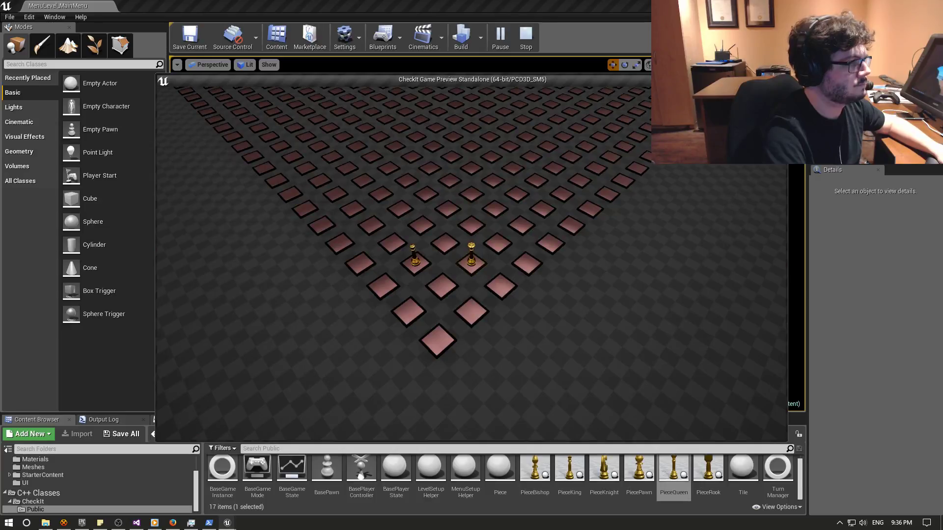
# Stop the CrossStreams round with Esc and relaunch the standalone preview to the main menu.
pyautogui.press('Escape')
pyautogui.click(530, 40)
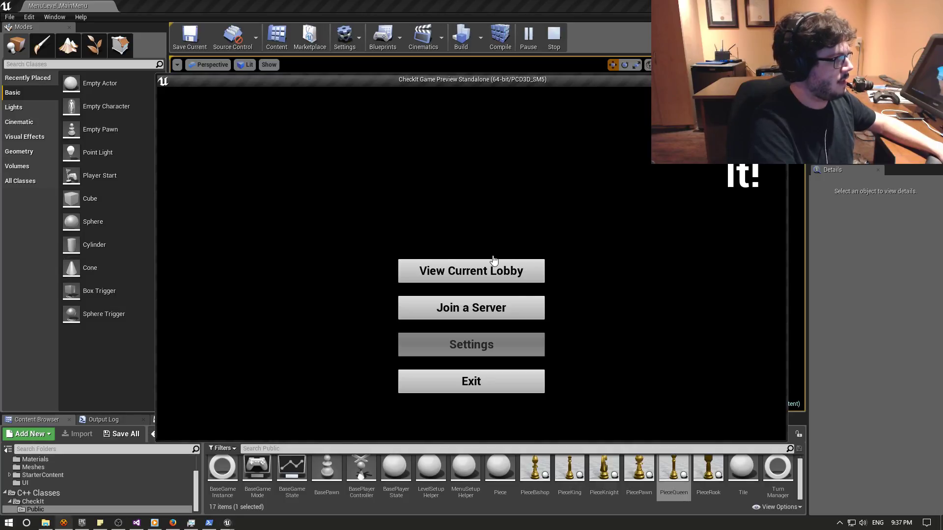
# Set up a 1 v AI round on CrossStreams: local player in slot 1, a bot in slot 2.
pyautogui.click(476, 271)
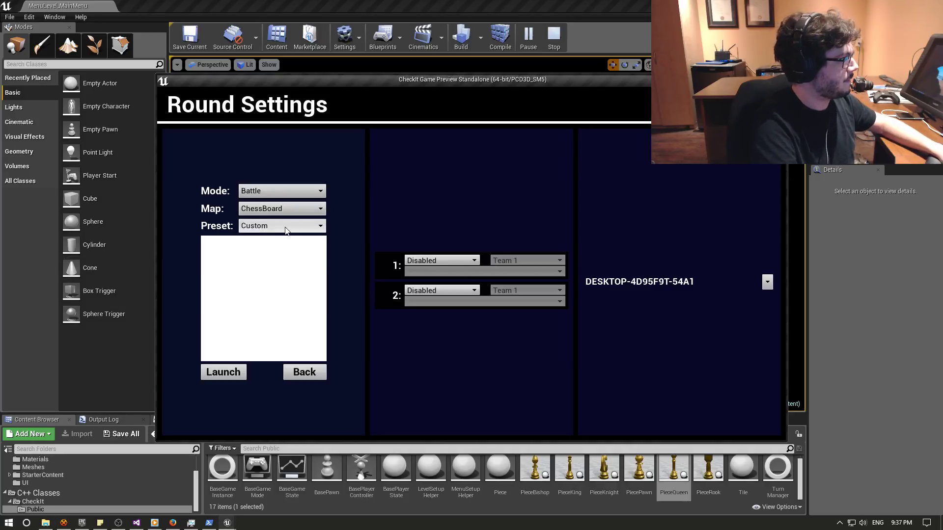
pyautogui.click(261, 248)
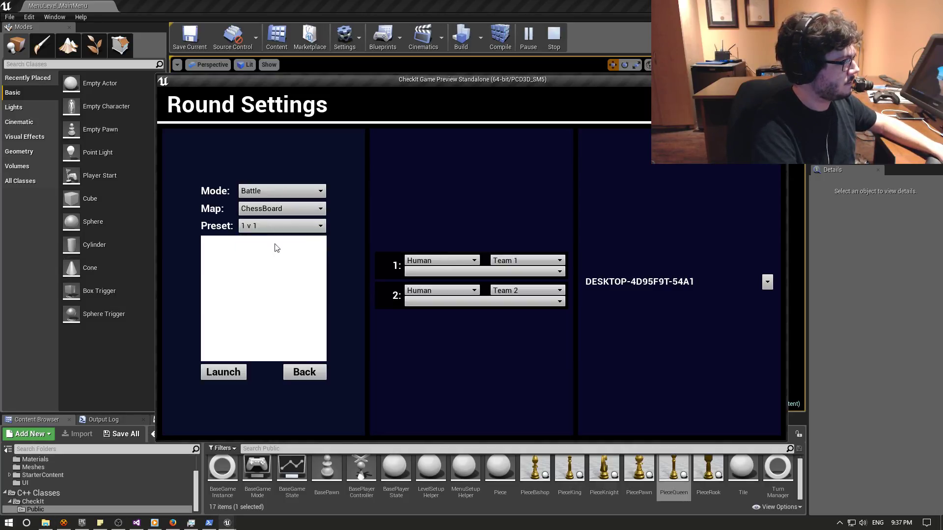
pyautogui.click(278, 229)
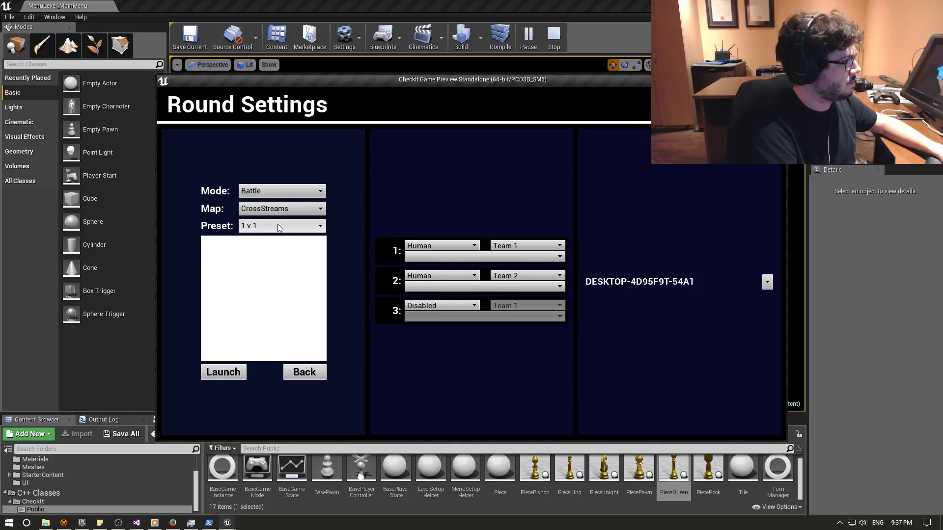
pyautogui.click(260, 256)
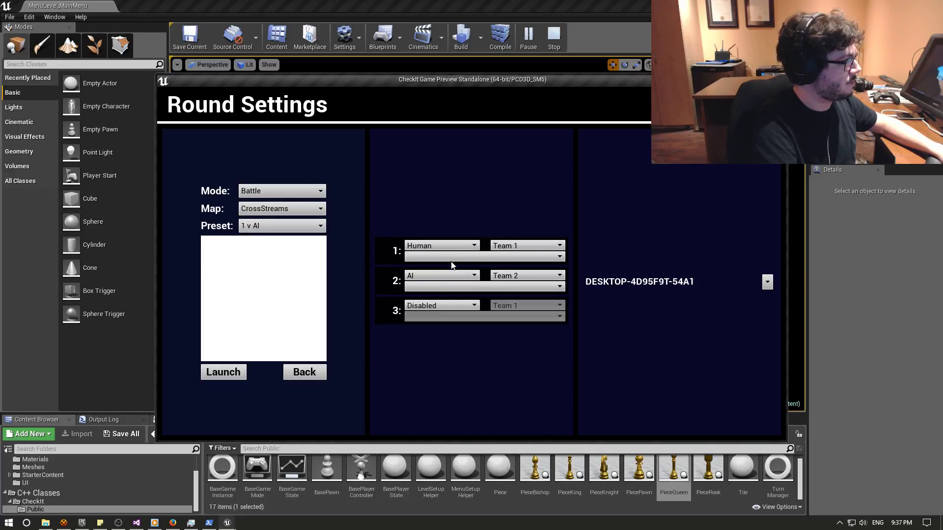
pyautogui.click(434, 269)
pyautogui.click(435, 304)
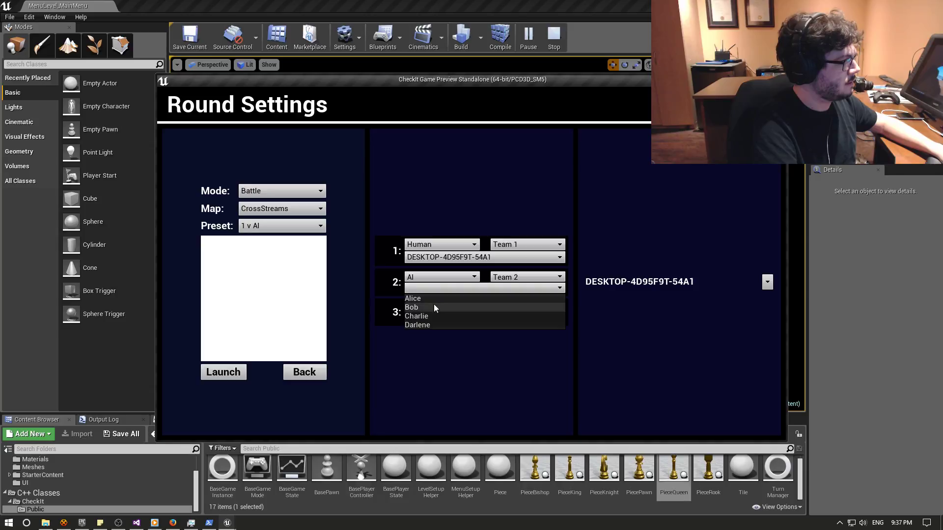
pyautogui.click(434, 306)
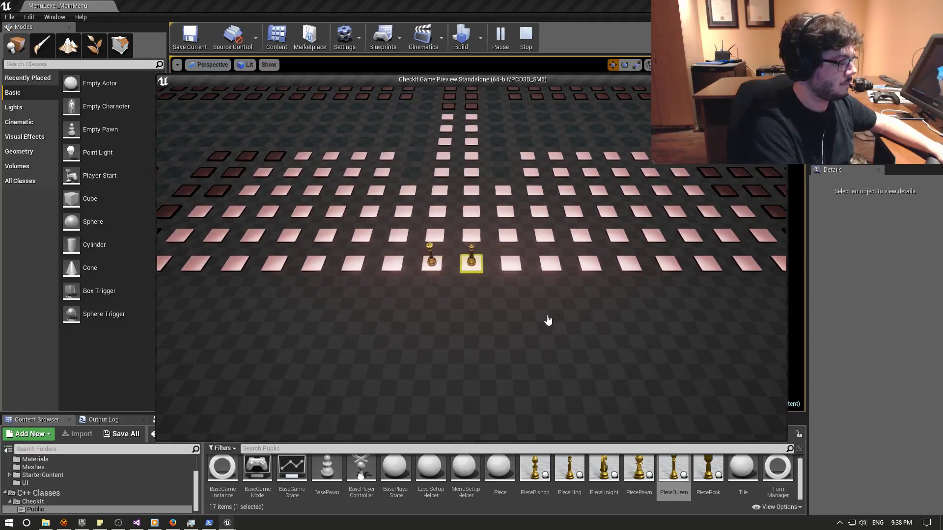
# Press Esc to end the running CrossStreams round and close the standalone preview.
pyautogui.press('Escape')
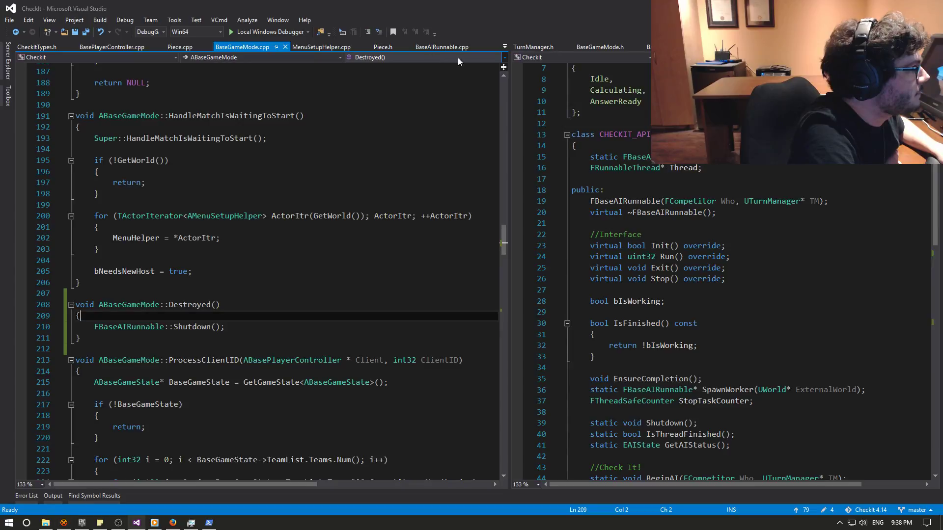
# Switch the left editor to BaseGameState.cpp from the open-files overflow list.
pyautogui.click(492, 57)
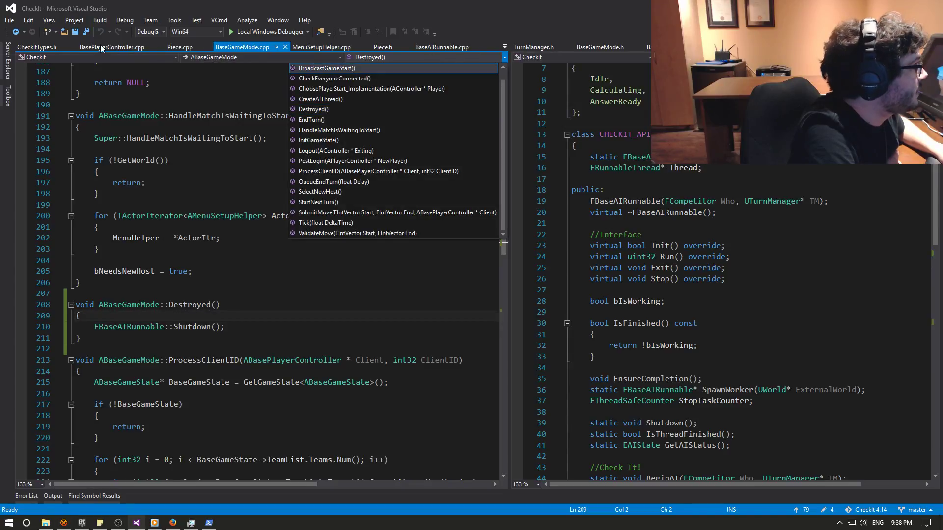
pyautogui.click(504, 47)
pyautogui.click(504, 47)
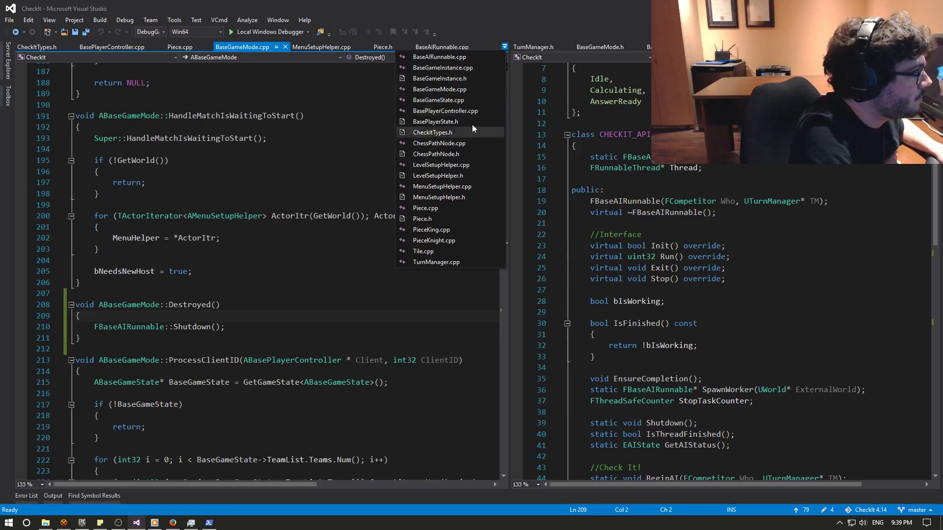
pyautogui.click(452, 99)
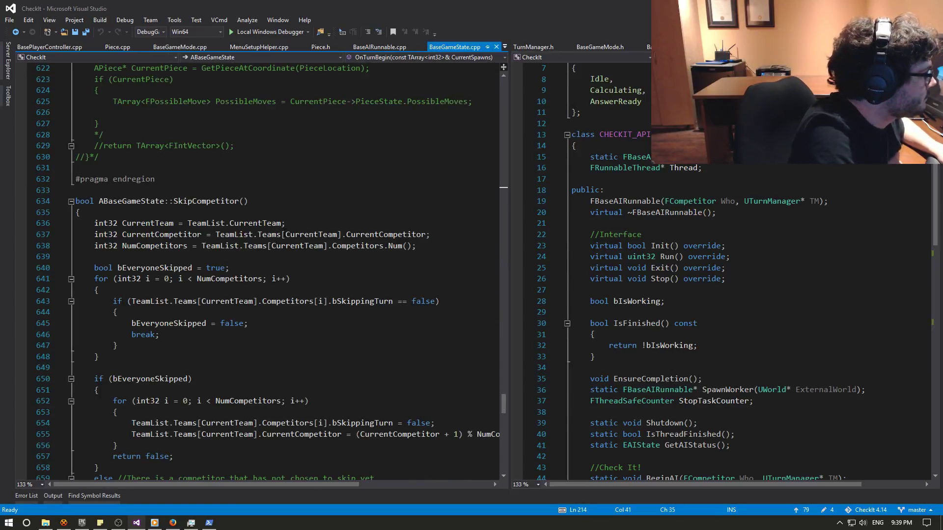
# Scroll to the "Crap to remove?" region holding commented-out GetDistance and IsTileInRange.
pyautogui.scroll(-1, 284, 222)
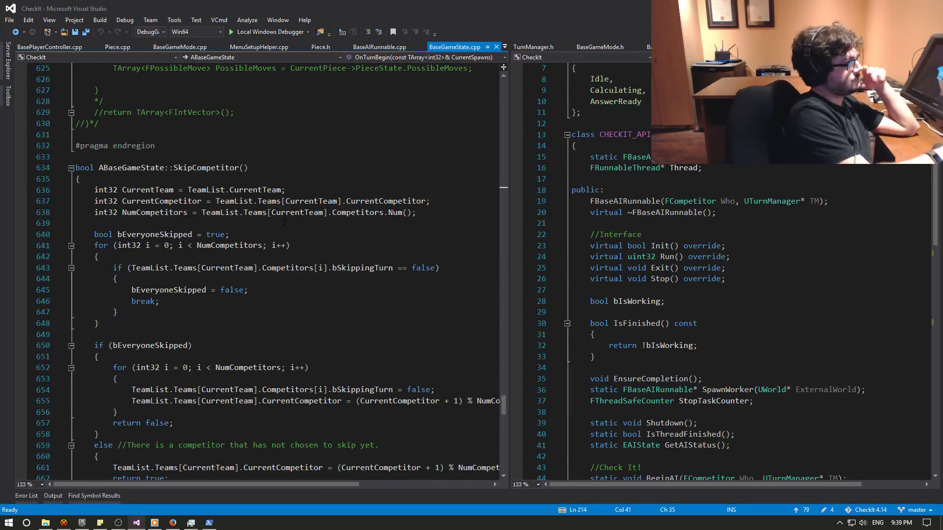
pyautogui.scroll(2, 320, 211)
pyautogui.scroll(12, 372, 193)
pyautogui.scroll(6, 372, 193)
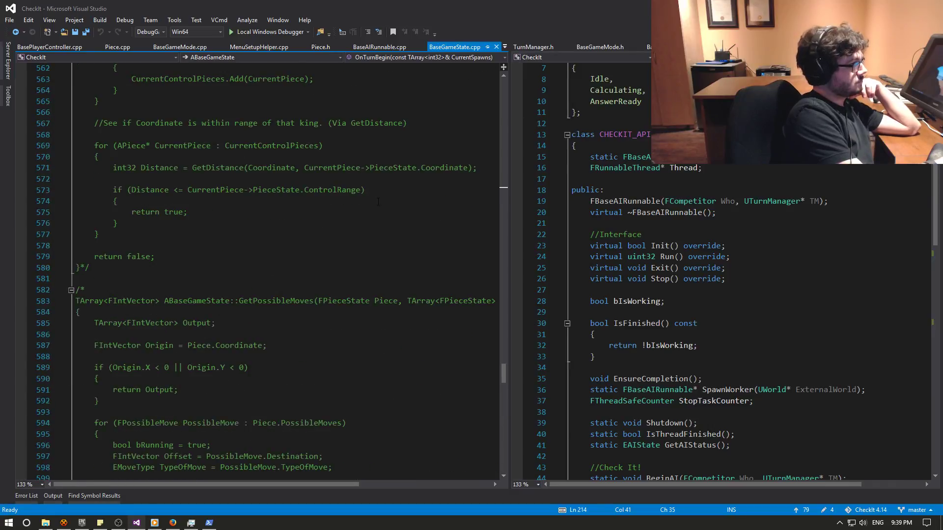
pyautogui.scroll(15, 350, 212)
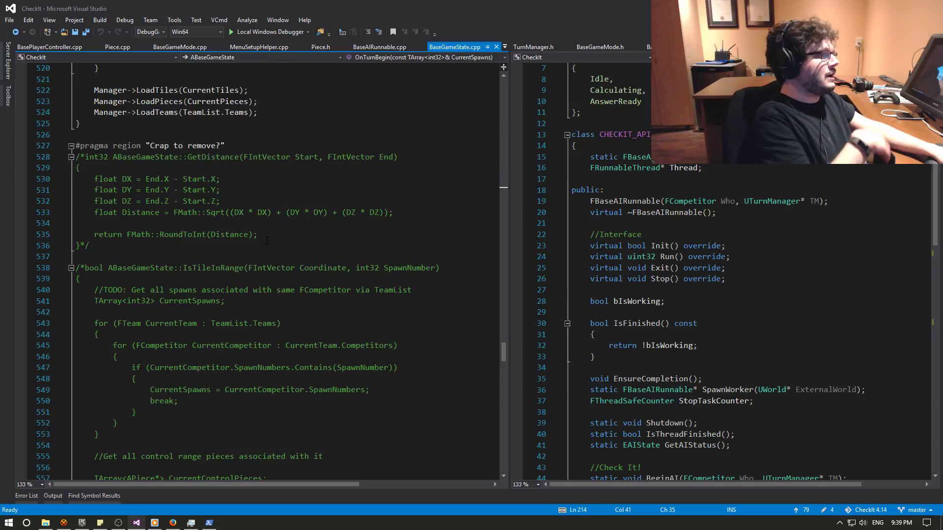
pyautogui.scroll(-8, 279, 229)
pyautogui.scroll(-15, 270, 218)
pyautogui.scroll(-8, 269, 218)
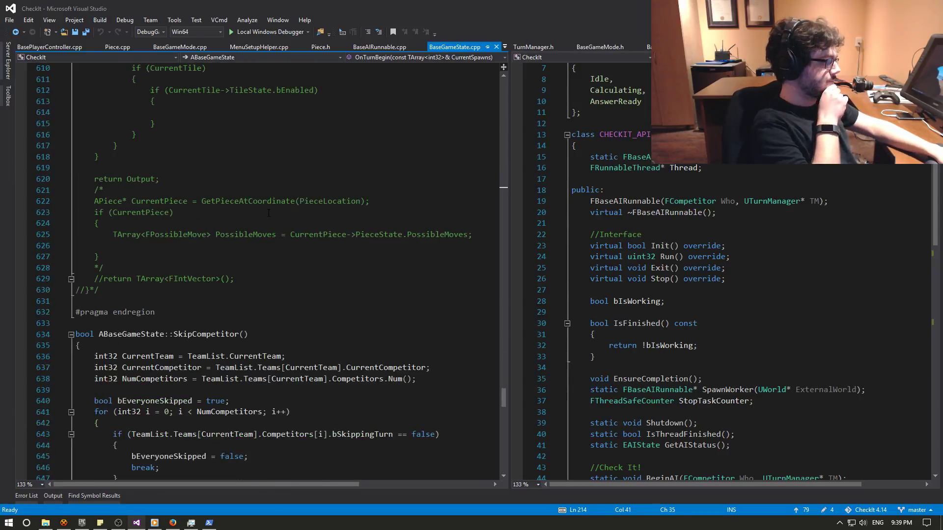
pyautogui.scroll(15, 267, 217)
pyautogui.scroll(15, 266, 217)
# Delete the collapsed 'Crap to remove?' region and the blank lines it leaves.
pyautogui.scroll(1, 265, 216)
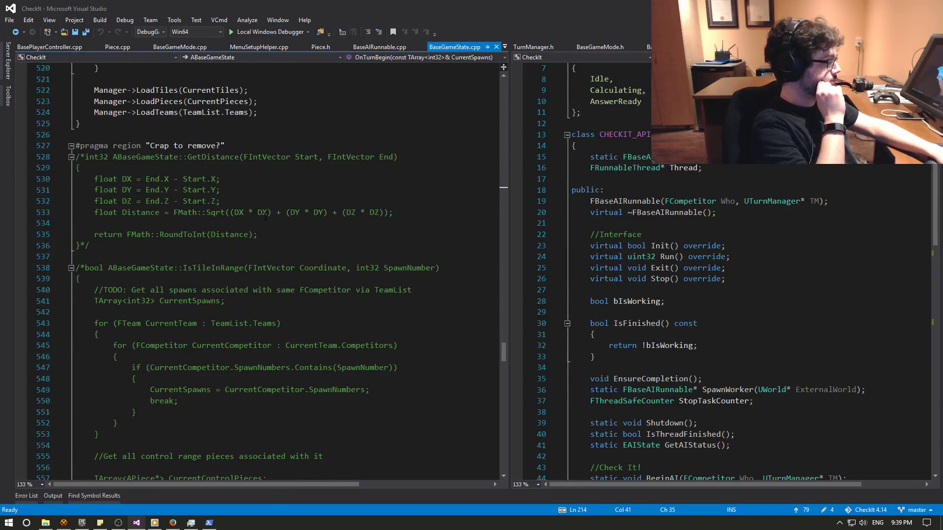
pyautogui.scroll(-3, 201, 222)
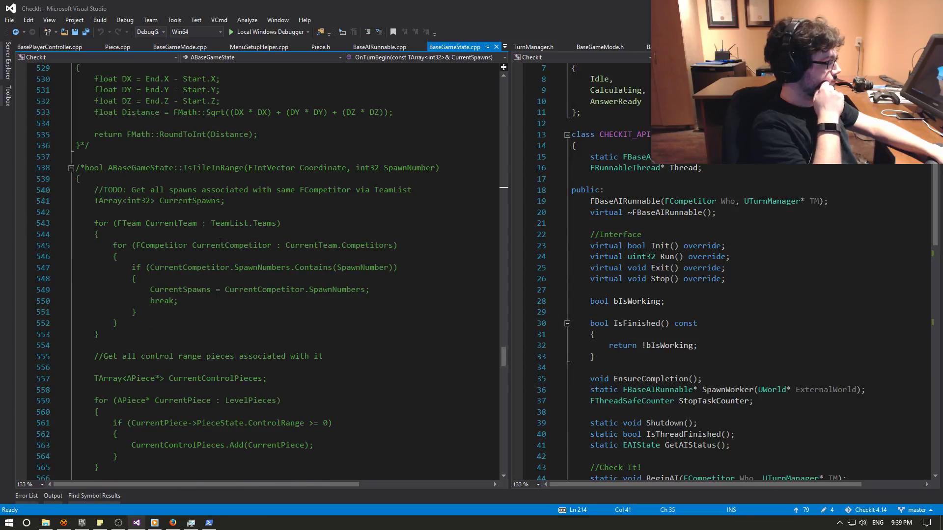
pyautogui.scroll(-3, 206, 227)
pyautogui.scroll(-11, 225, 243)
pyautogui.scroll(17, 217, 252)
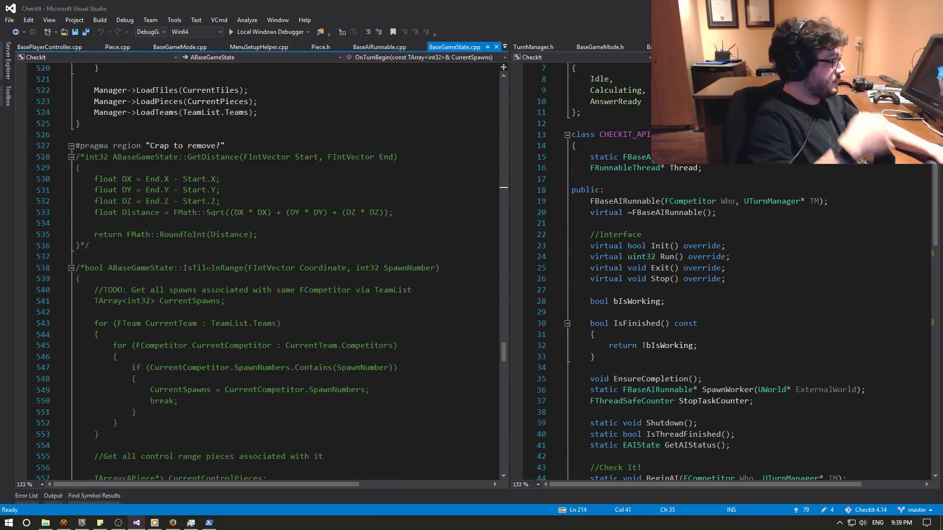
pyautogui.scroll(8, 204, 267)
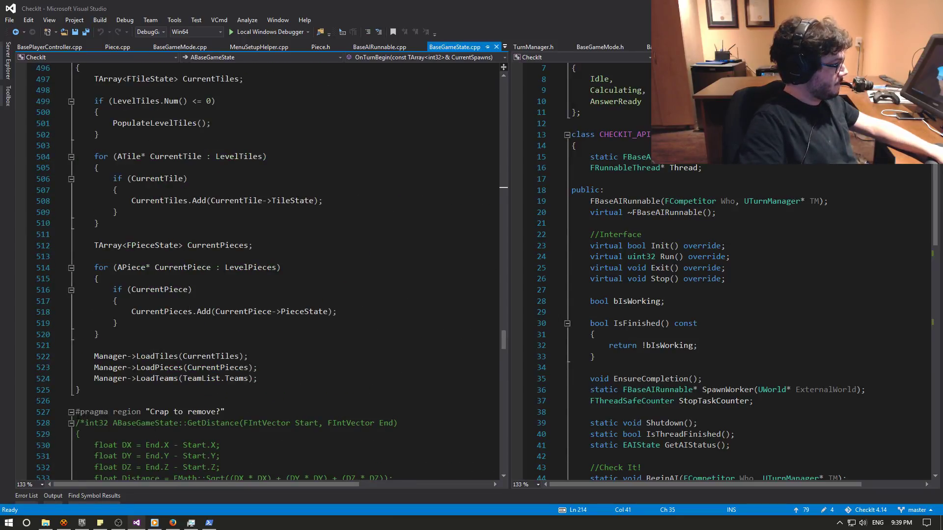
pyautogui.click(71, 413)
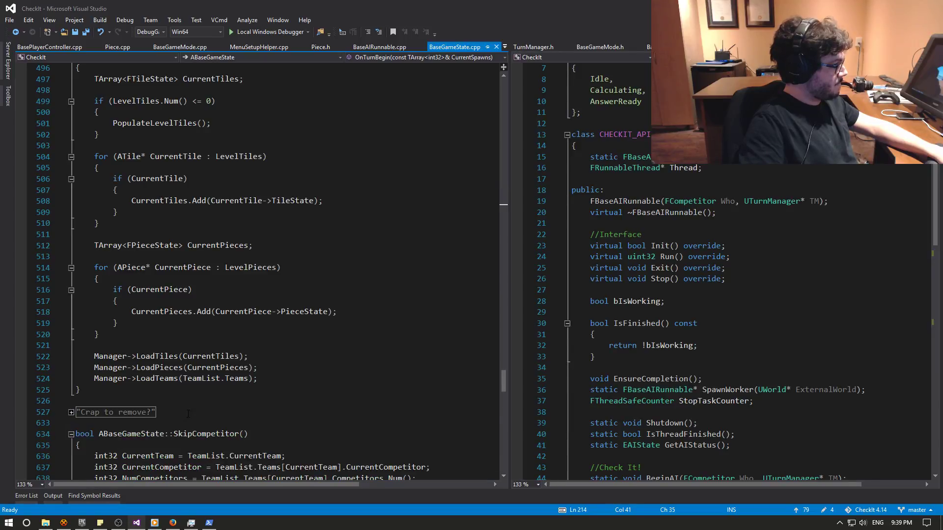
pyautogui.click(116, 412)
pyautogui.press('Delete')
pyautogui.press('BackSpace')
pyautogui.press('BackSpace')
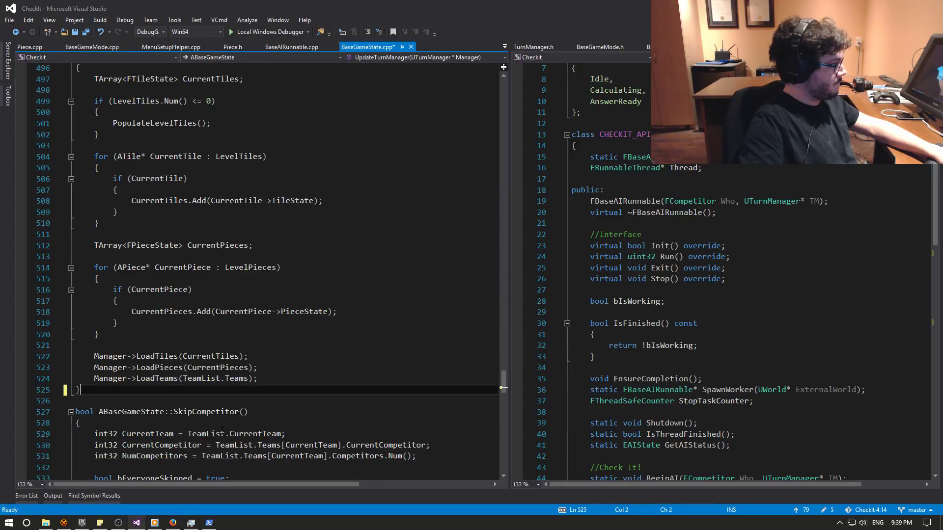
# Remove AcquireTurnManager's commented-out UE_LOG line and save BaseGameState.cpp.
pyautogui.scroll(-2, 208, 388)
pyautogui.scroll(6, 208, 388)
pyautogui.scroll(7, 208, 388)
pyautogui.scroll(6, 208, 388)
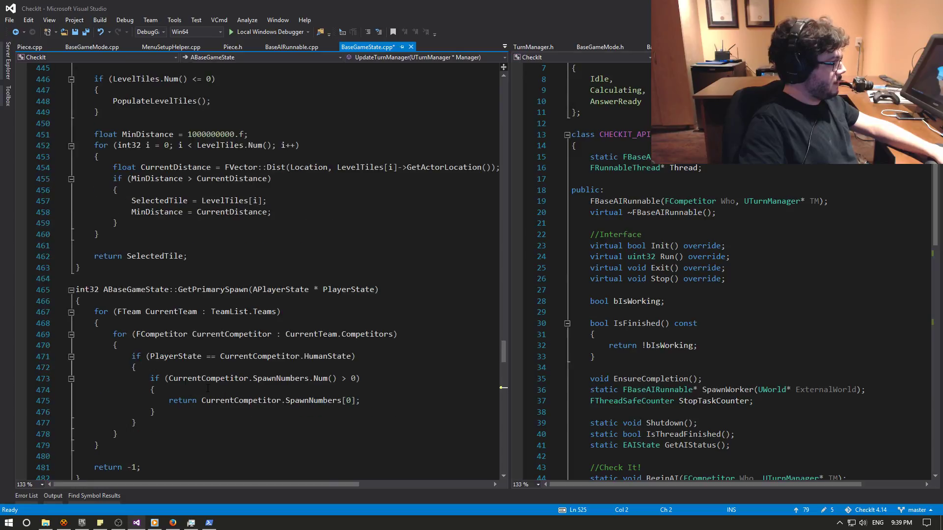
pyautogui.scroll(-6, 356, 342)
pyautogui.moveTo(403, 345); pyautogui.dragTo(65, 348)
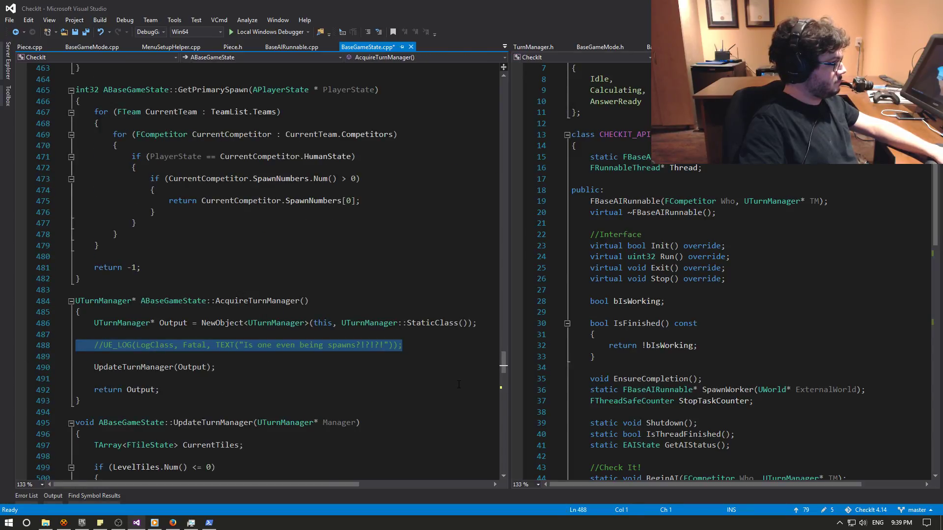
pyautogui.press('Delete')
pyautogui.press('BackSpace')
pyautogui.press('BackSpace')
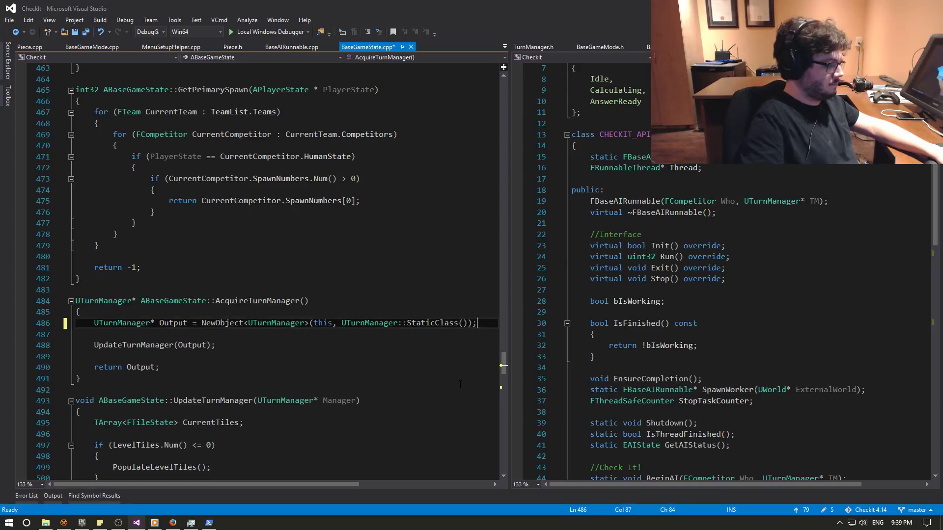
pyautogui.hotkey('ctrl', 's')
# Move up to OnRoundBegin and select the commented-out CreateAIThread call.
pyautogui.scroll(6, 236, 290)
pyautogui.scroll(10, 236, 290)
pyautogui.scroll(11, 236, 291)
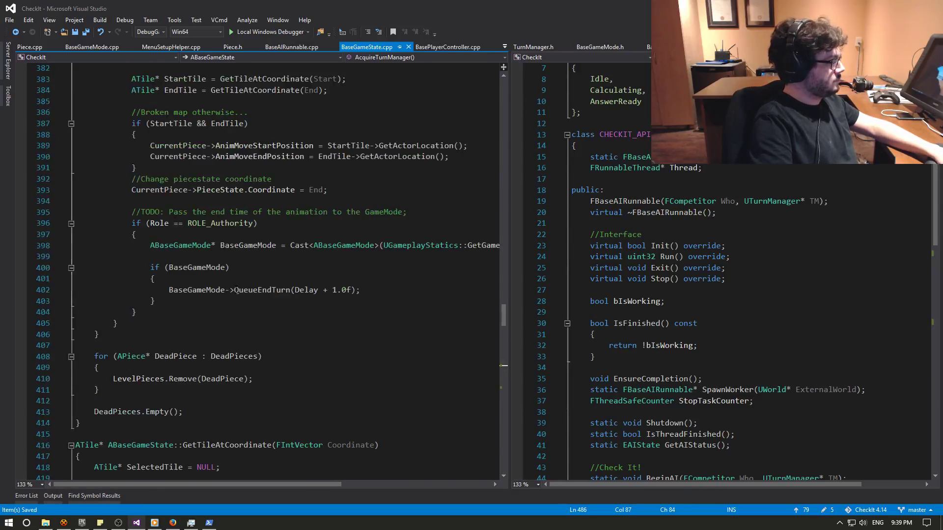
pyautogui.scroll(12, 236, 290)
pyautogui.scroll(13, 239, 294)
pyautogui.scroll(13, 240, 299)
pyautogui.scroll(12, 243, 305)
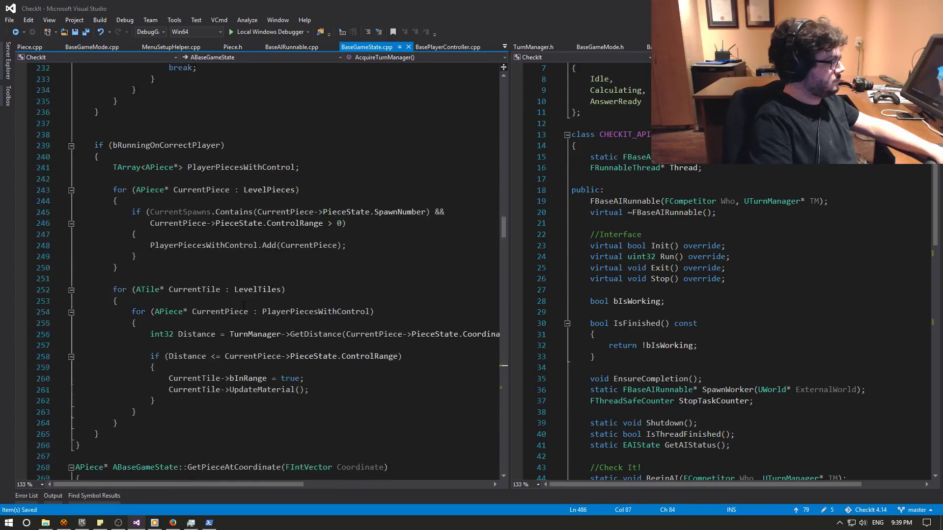
pyautogui.scroll(12, 243, 305)
pyautogui.scroll(14, 243, 307)
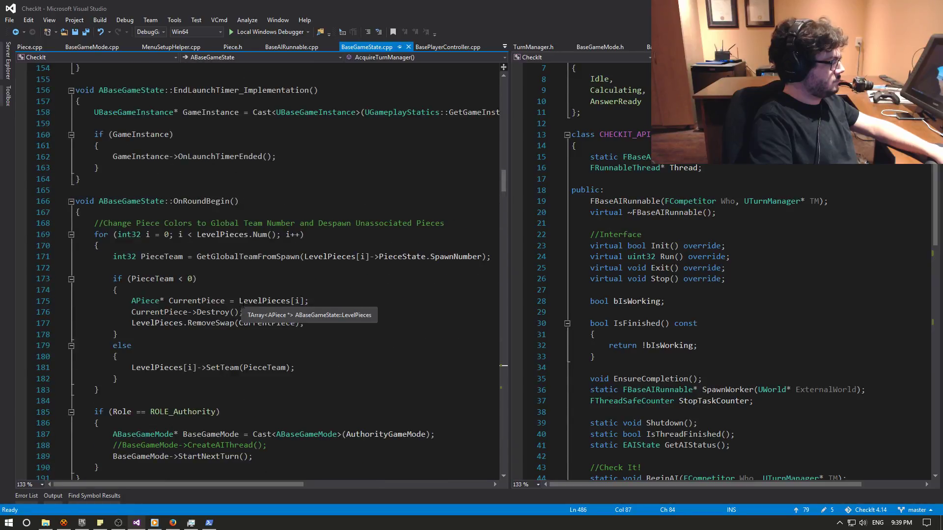
pyautogui.moveTo(267, 445); pyautogui.dragTo(59, 442)
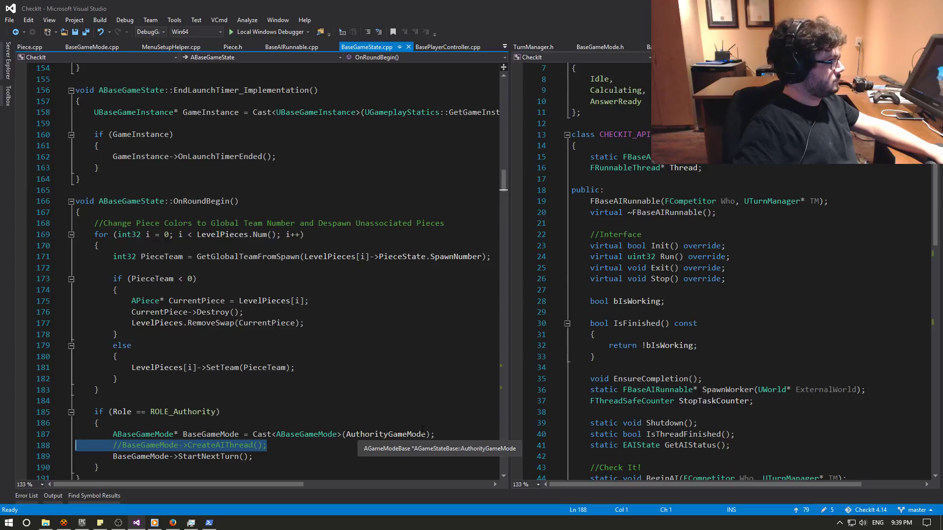
# Delete the commented-out CreateAIThread call and save the file.
pyautogui.press('Delete')
pyautogui.press('Delete')
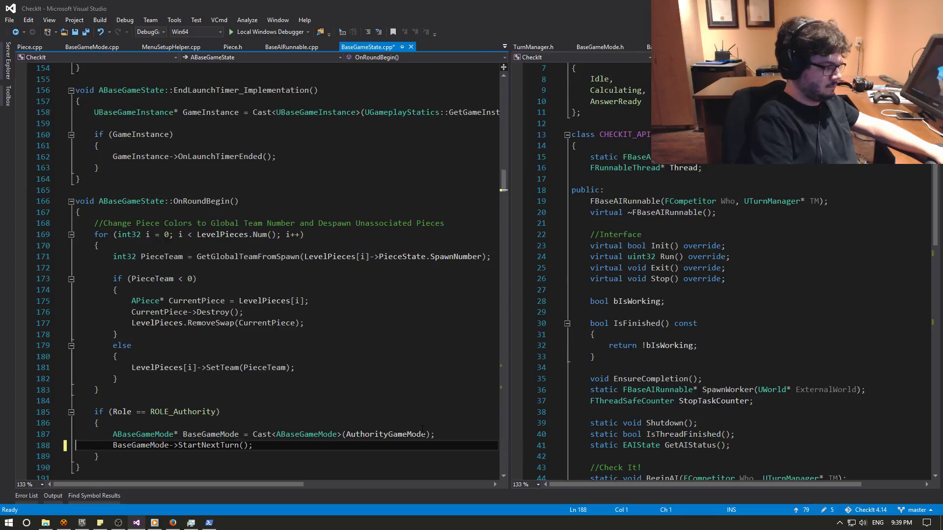
pyautogui.hotkey('ctrl', 's')
pyautogui.scroll(5, 268, 351)
pyautogui.scroll(5, 269, 351)
pyautogui.scroll(11, 269, 352)
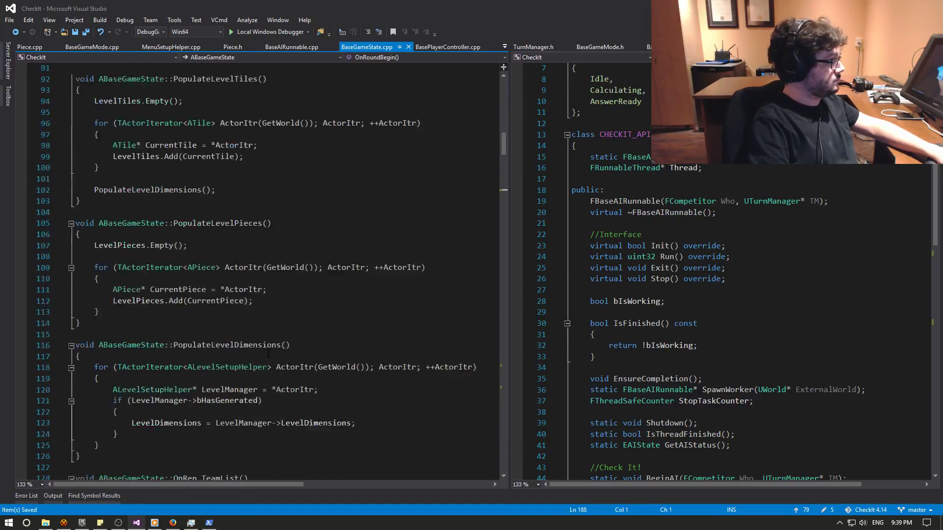
pyautogui.scroll(10, 267, 352)
pyautogui.scroll(15, 267, 353)
pyautogui.scroll(4, 267, 353)
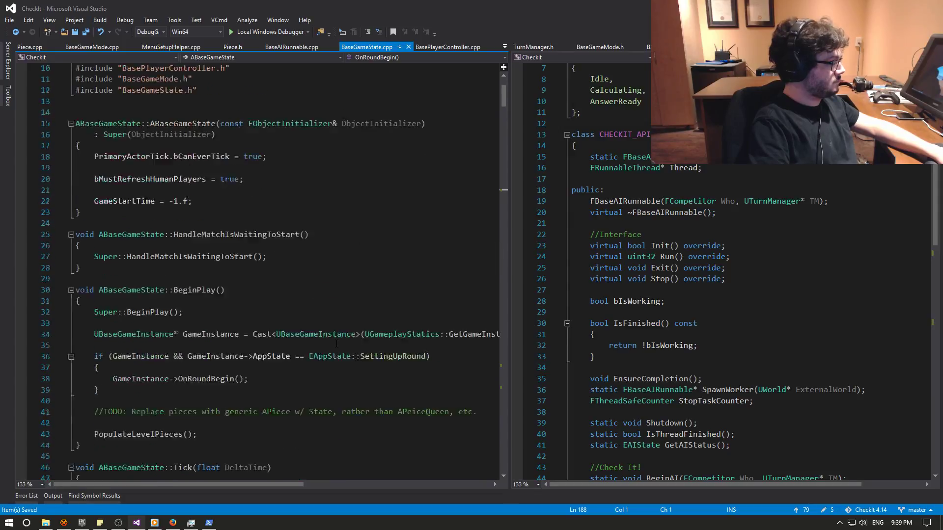
pyautogui.scroll(2, 267, 353)
pyautogui.scroll(-9, 266, 353)
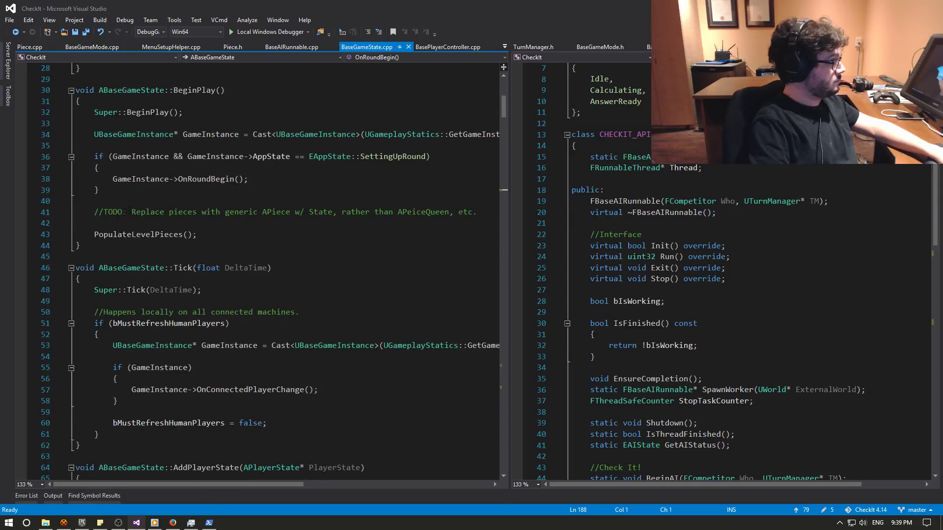
# Delete BeginPlay's TODO comment about replacing pieces, leaving PopulateLevelPieces() last.
pyautogui.click(361, 212)
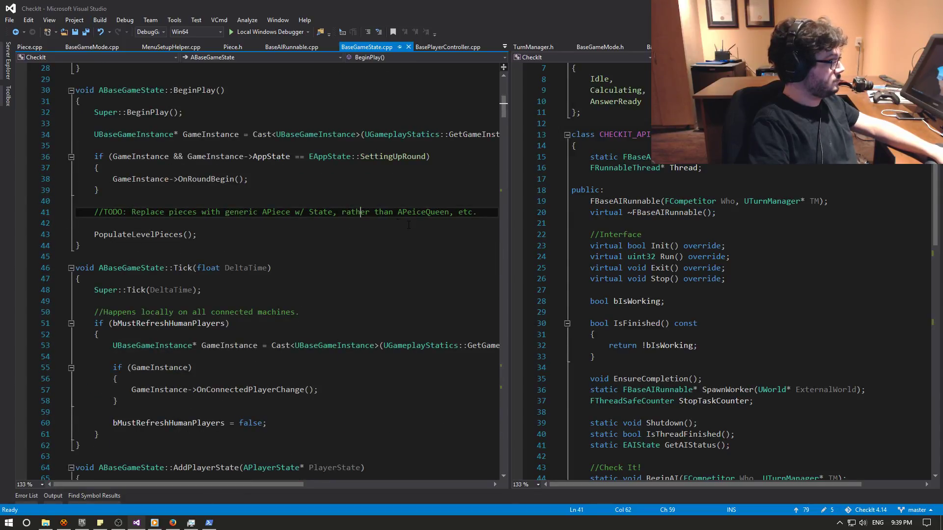
pyautogui.scroll(1, 262, 233)
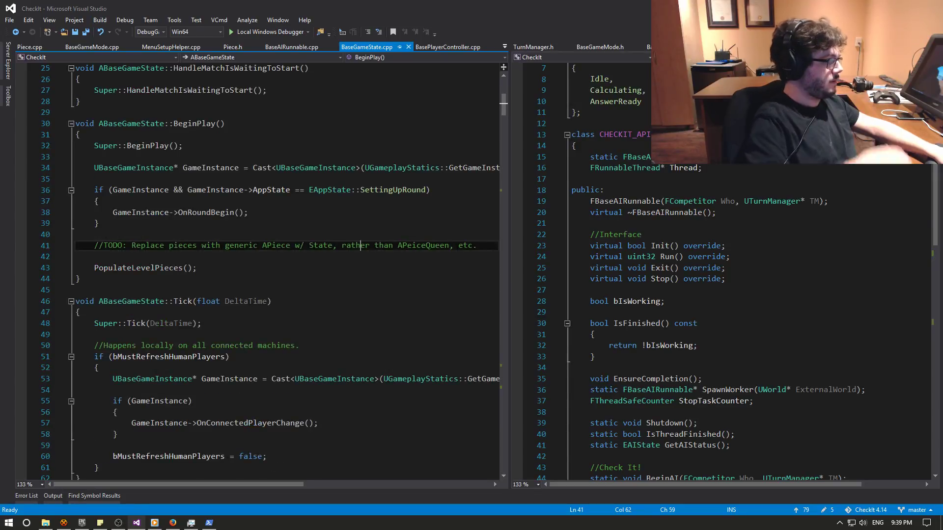
pyautogui.moveTo(476, 245); pyautogui.dragTo(22, 242)
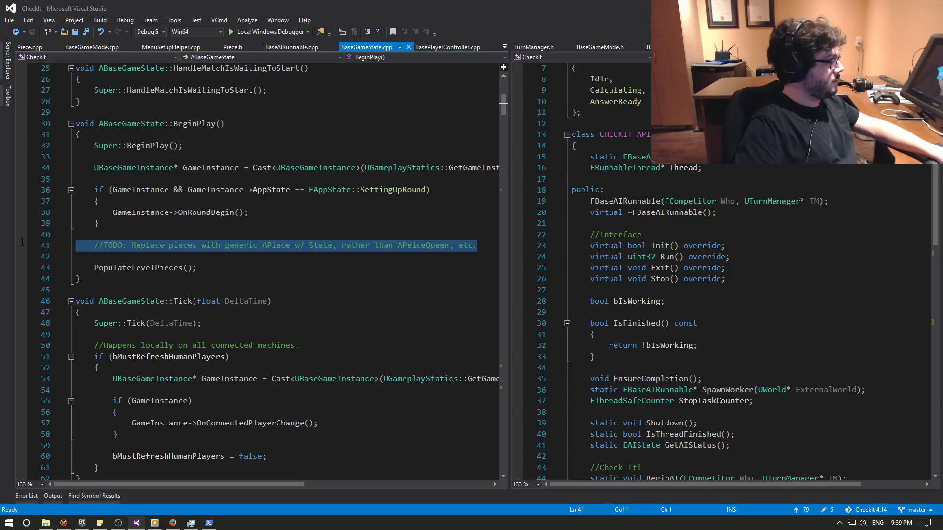
pyautogui.press('Delete')
pyautogui.press('Delete')
pyautogui.press('Delete')
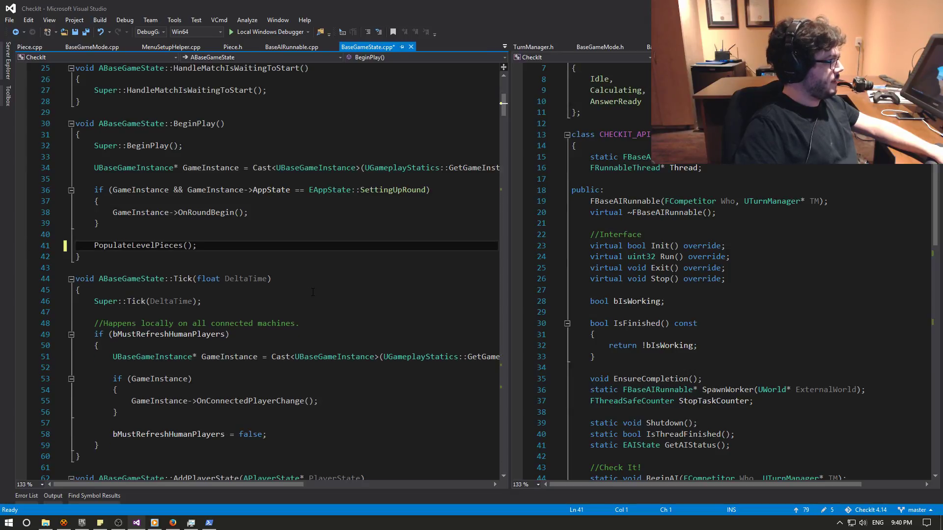
pyautogui.scroll(-1, 290, 243)
pyautogui.scroll(-4, 290, 243)
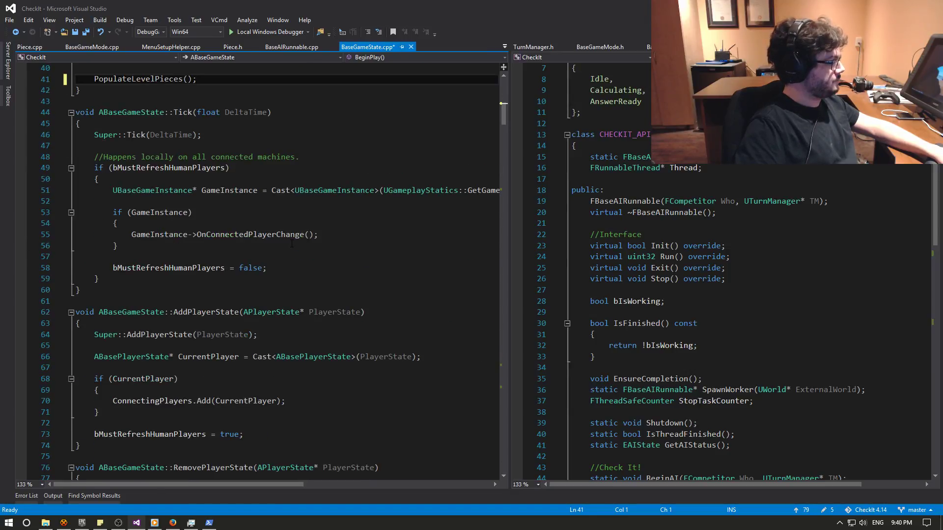
pyautogui.scroll(-7, 290, 243)
pyautogui.scroll(-7, 290, 243)
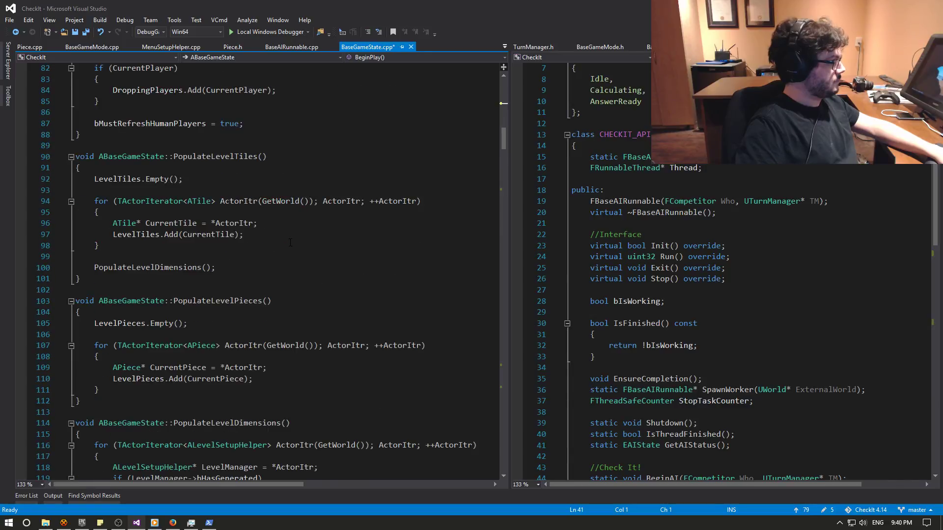
pyautogui.scroll(15, 254, 252)
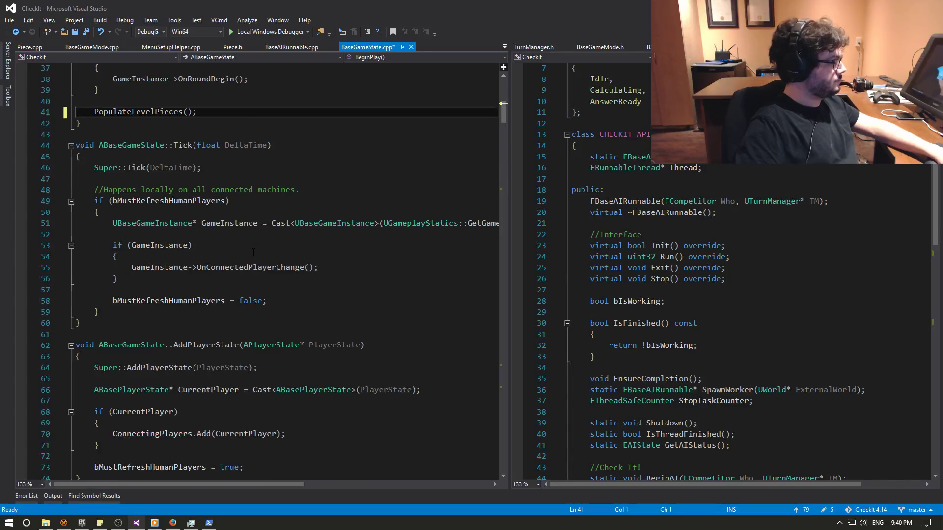
pyautogui.scroll(4, 254, 252)
pyautogui.scroll(2, 254, 252)
pyautogui.scroll(2, 253, 253)
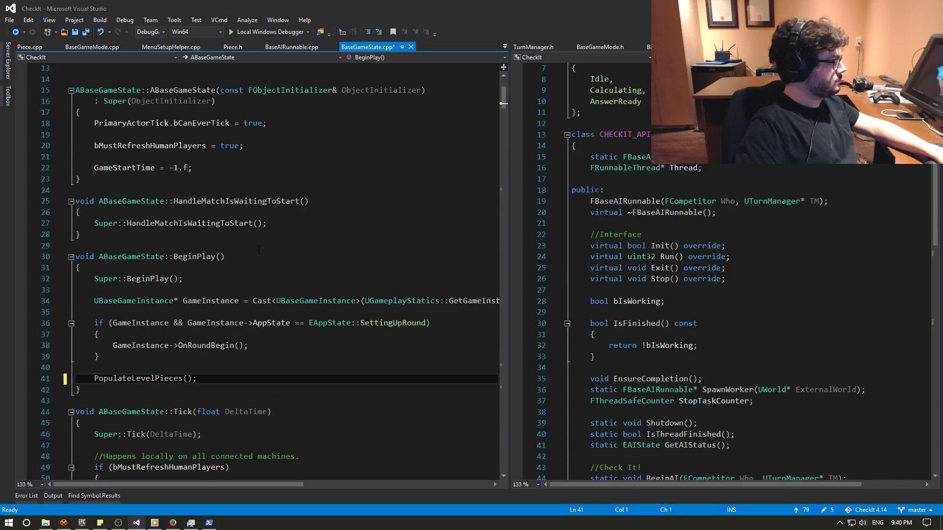
pyautogui.scroll(4, 258, 250)
pyautogui.scroll(-10, 372, 173)
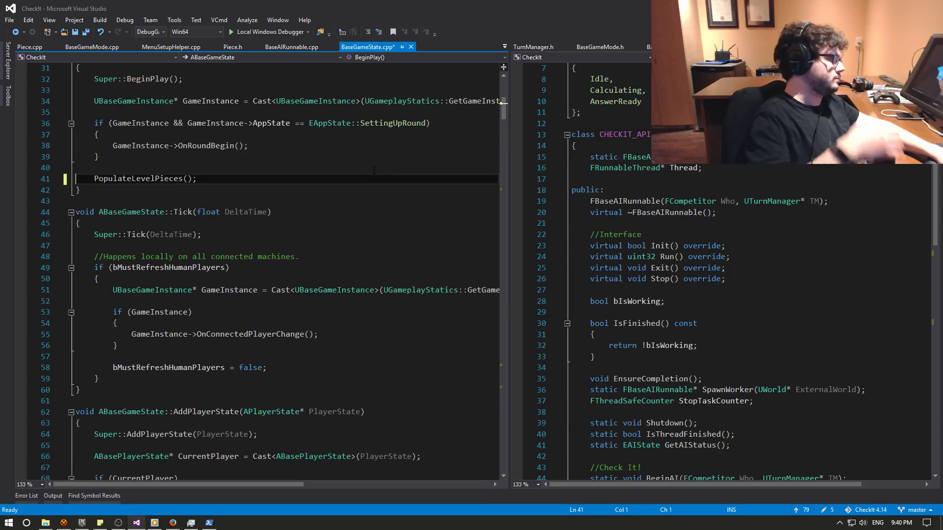
pyautogui.scroll(-6, 374, 170)
pyautogui.scroll(-8, 373, 175)
pyautogui.scroll(-2, 372, 177)
pyautogui.scroll(-6, 372, 178)
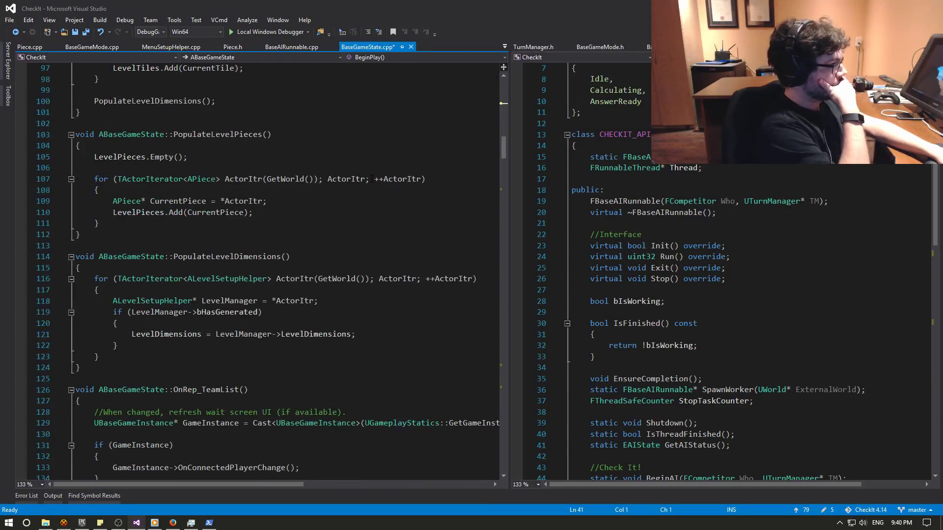
pyautogui.scroll(-1, 372, 179)
pyautogui.scroll(-3, 372, 179)
pyautogui.scroll(-2, 374, 180)
pyautogui.scroll(-6, 374, 180)
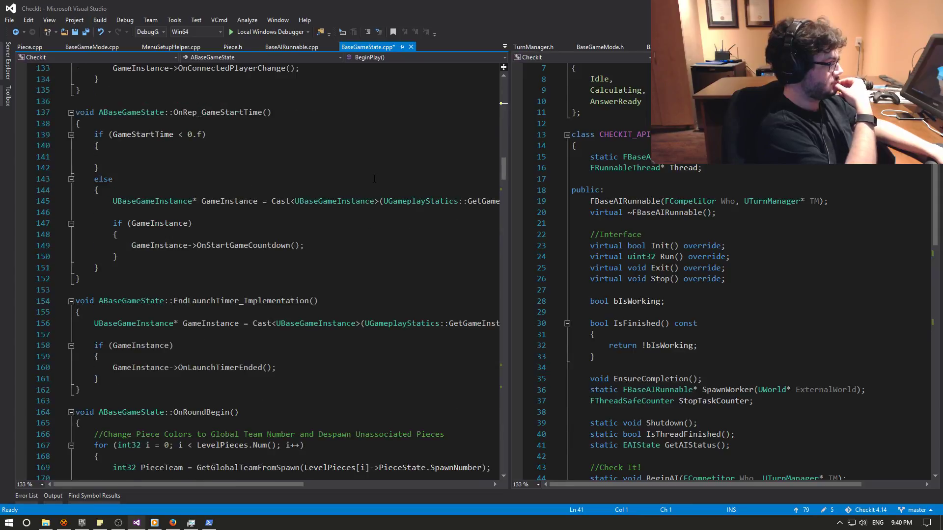
pyautogui.scroll(-5, 375, 181)
pyautogui.scroll(-1, 375, 182)
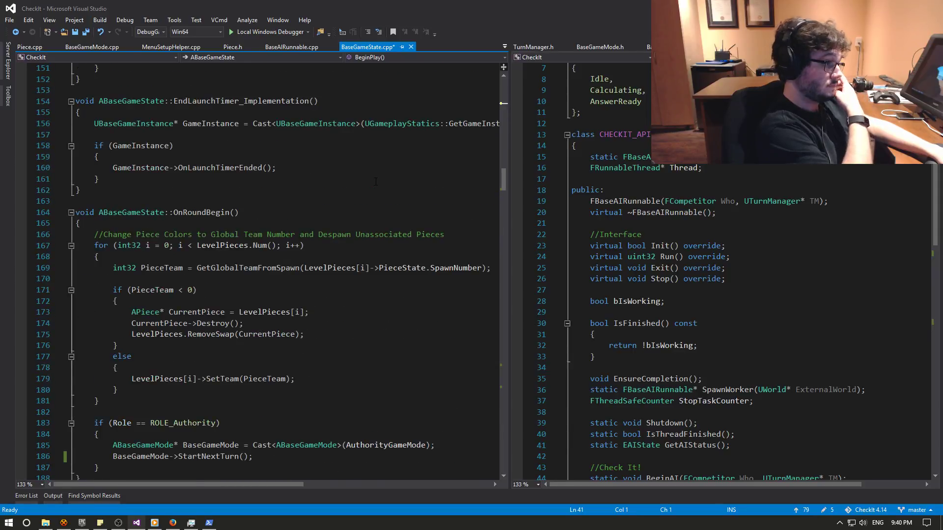
# Inspect the PieceTeam assignment and its GetGlobalTeamFromSpawn, LevelPieces and PieceState uses on line 169.
pyautogui.click(174, 290)
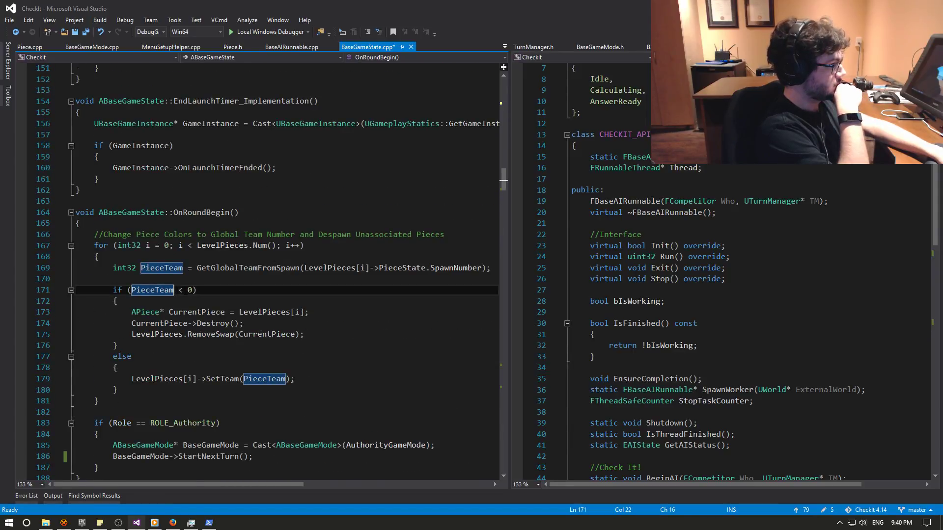
pyautogui.click(189, 290)
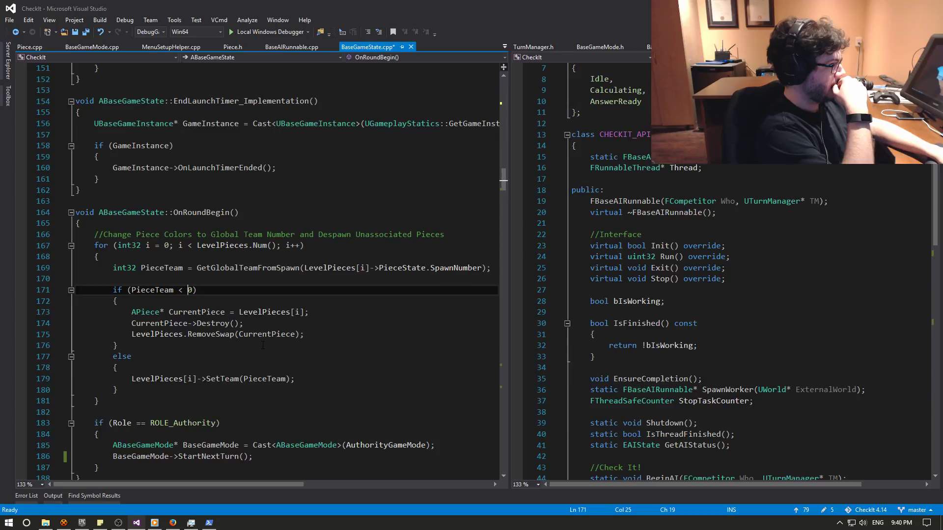
pyautogui.click(181, 268)
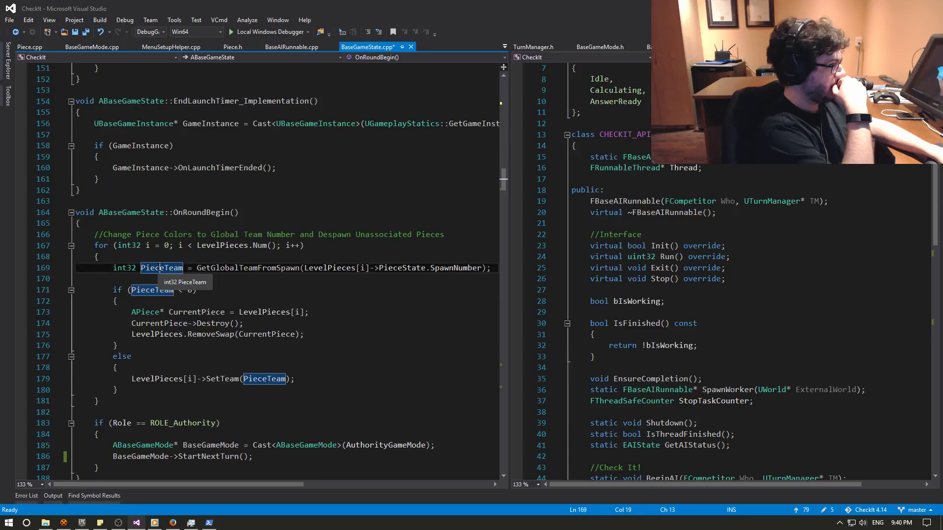
pyautogui.click(248, 268)
pyautogui.click(337, 268)
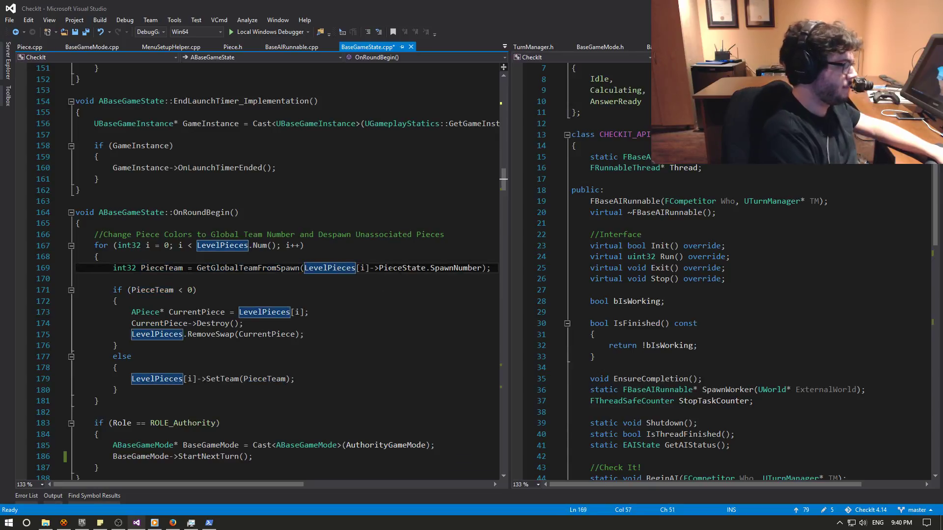
pyautogui.click(371, 268)
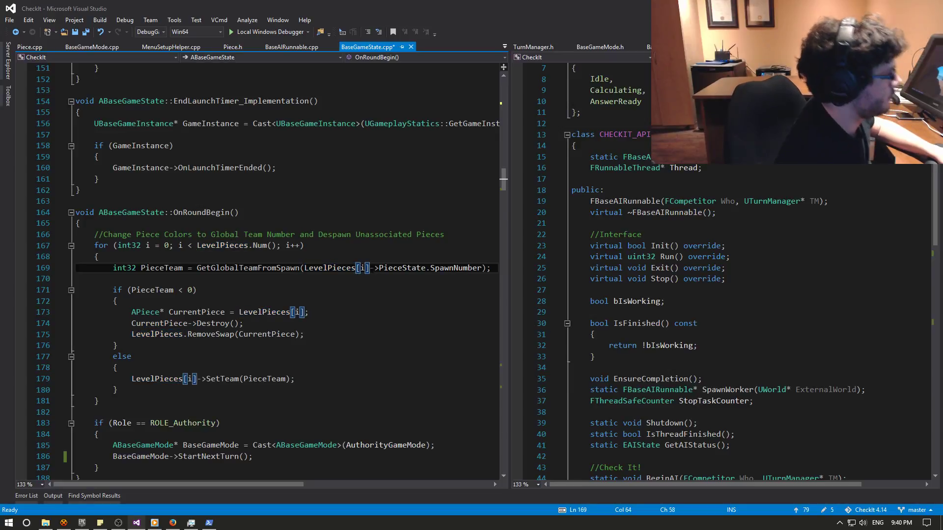
pyautogui.click(162, 268)
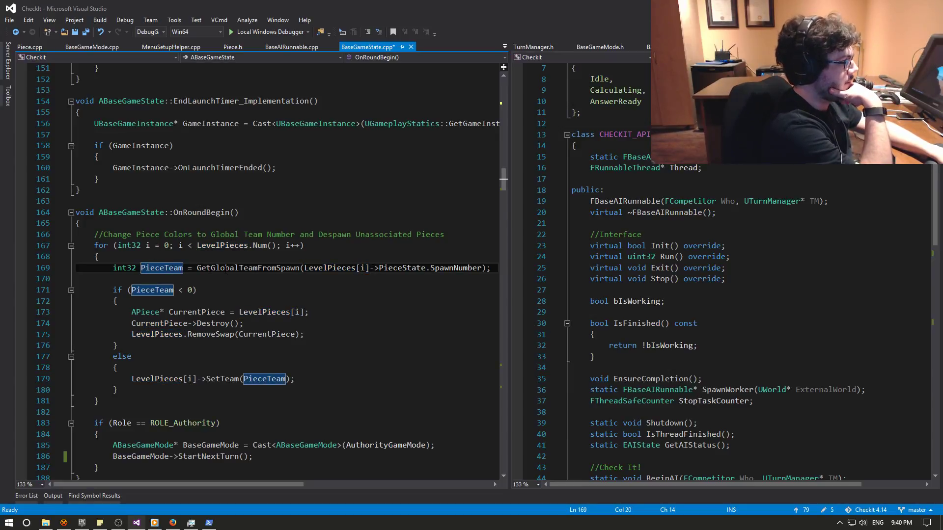
pyautogui.click(225, 267)
pyautogui.moveTo(282, 270)
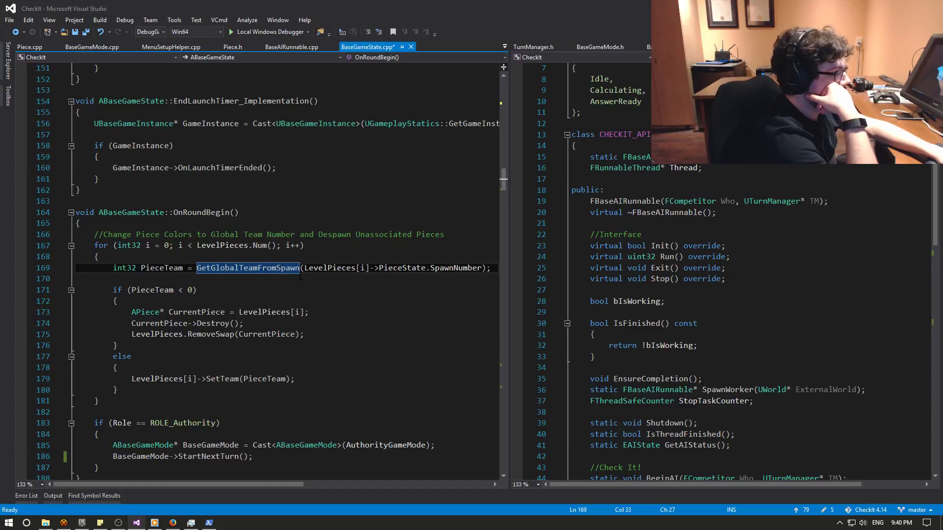
pyautogui.click(334, 268)
pyautogui.click(395, 268)
pyautogui.click(472, 275)
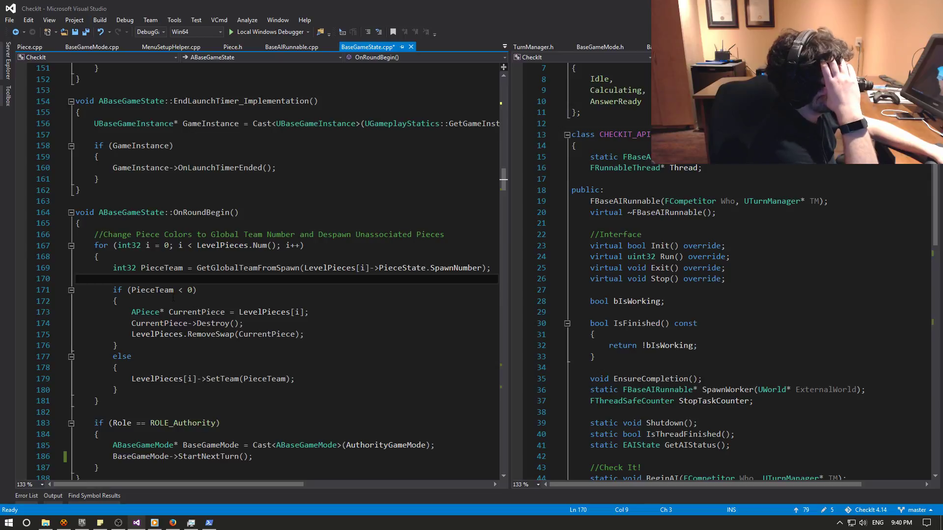
# Set a breakpoint on the PieceTeam assignment at line 169.
pyautogui.click(174, 290)
pyautogui.press('Right')
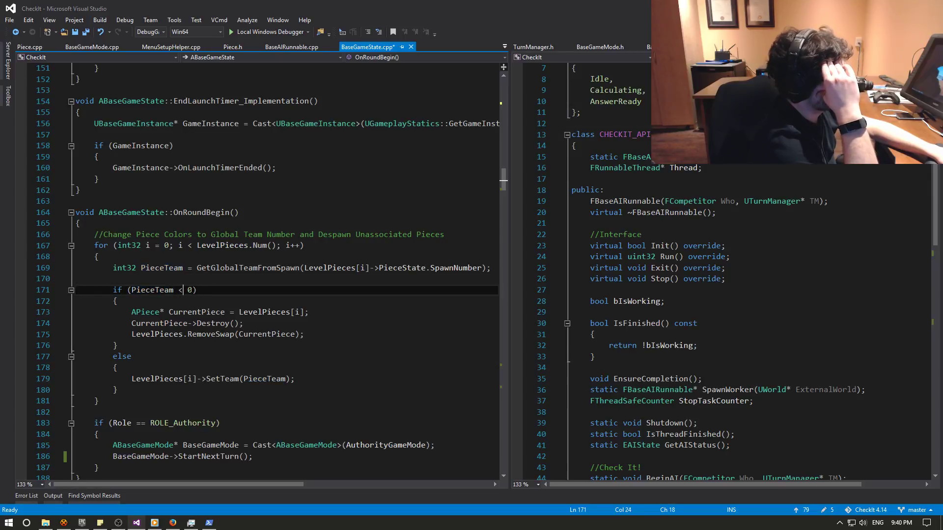
pyautogui.press('Right')
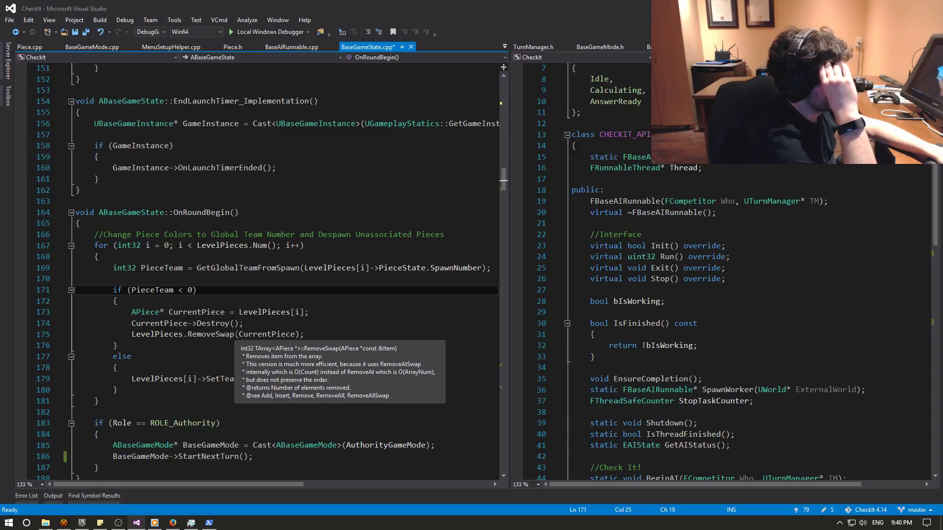
pyautogui.scroll(-1, 214, 372)
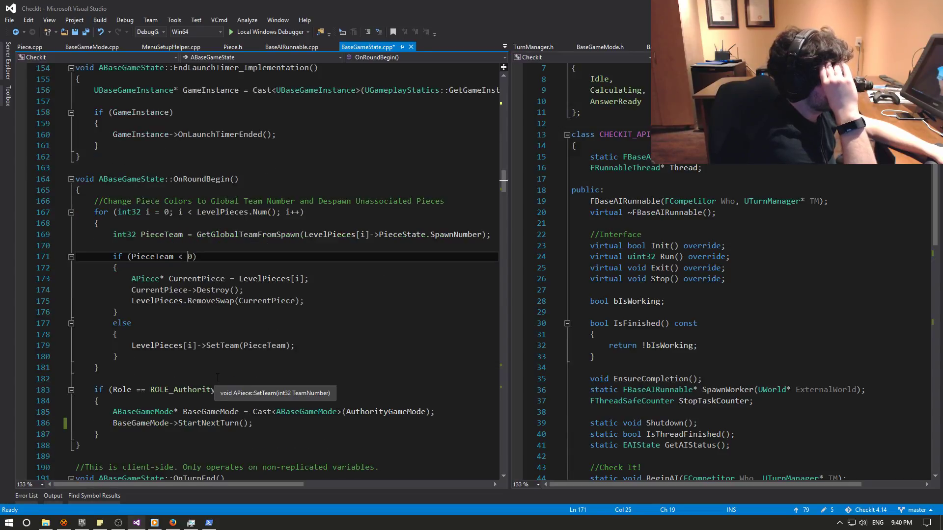
pyautogui.scroll(-1, 268, 390)
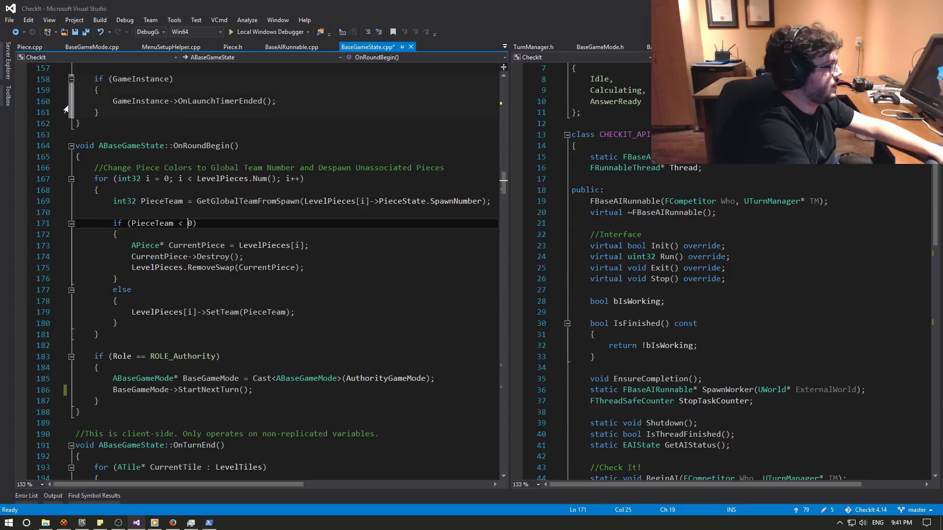
pyautogui.click(21, 201)
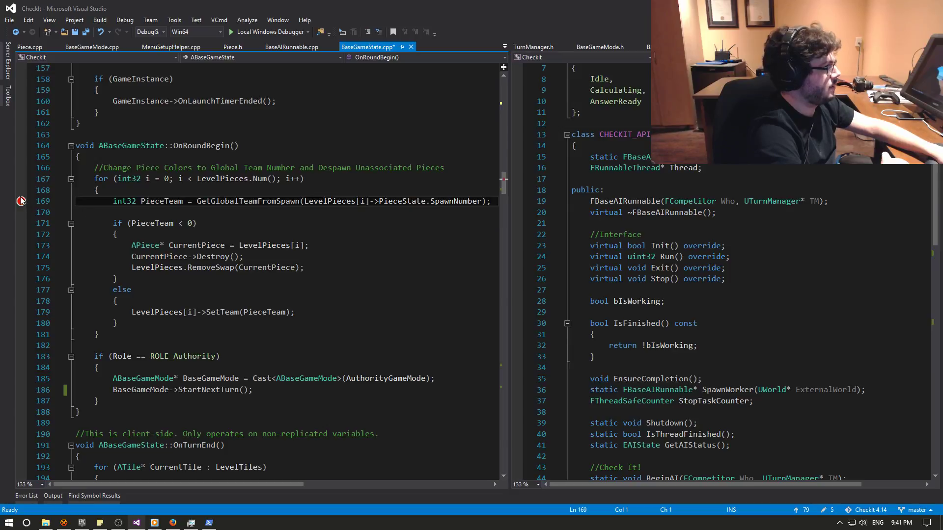
# Move the breakpoint to the PieceTeam < 0 check on line 171, then rebuild and start debugging.
pyautogui.moveTo(20, 200); pyautogui.dragTo(21, 223)
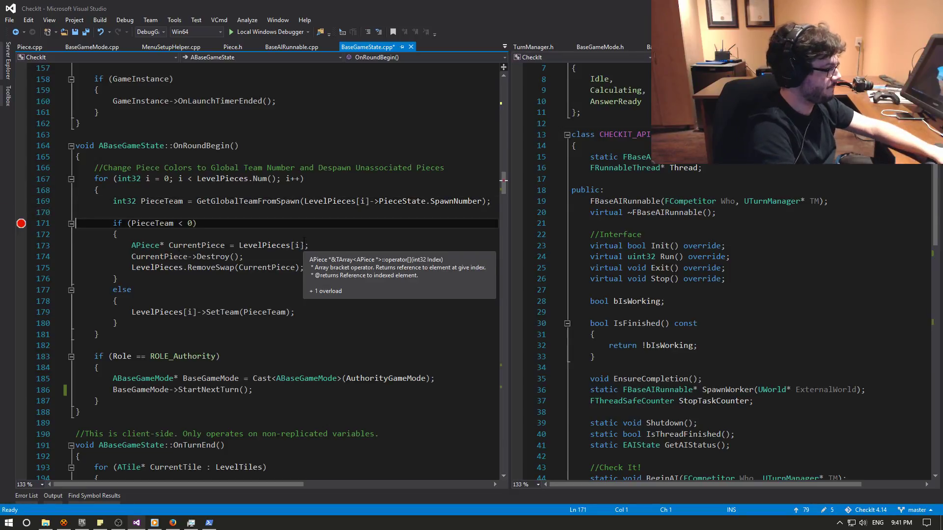
pyautogui.press('F5')
pyautogui.click(424, 311)
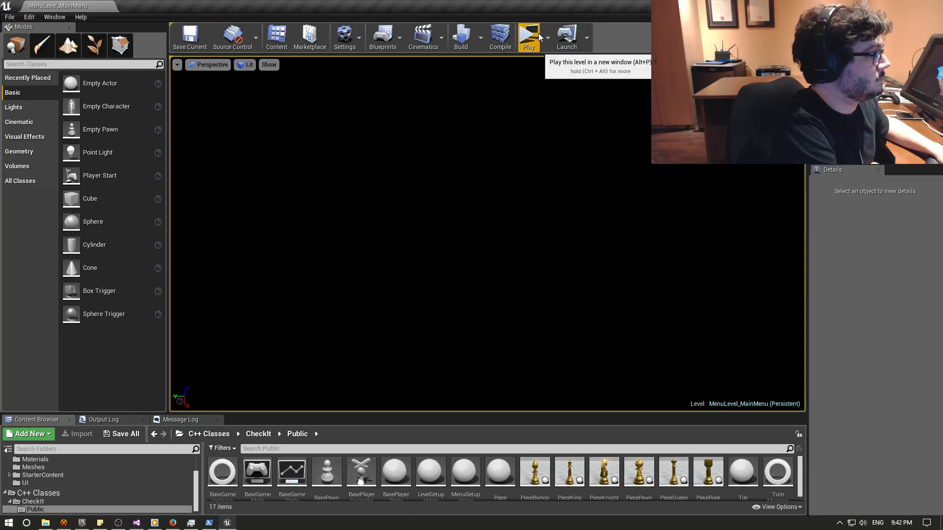
# Hide PowerShell and bring the debugging Visual Studio window back to the front.
pyautogui.click(210, 523)
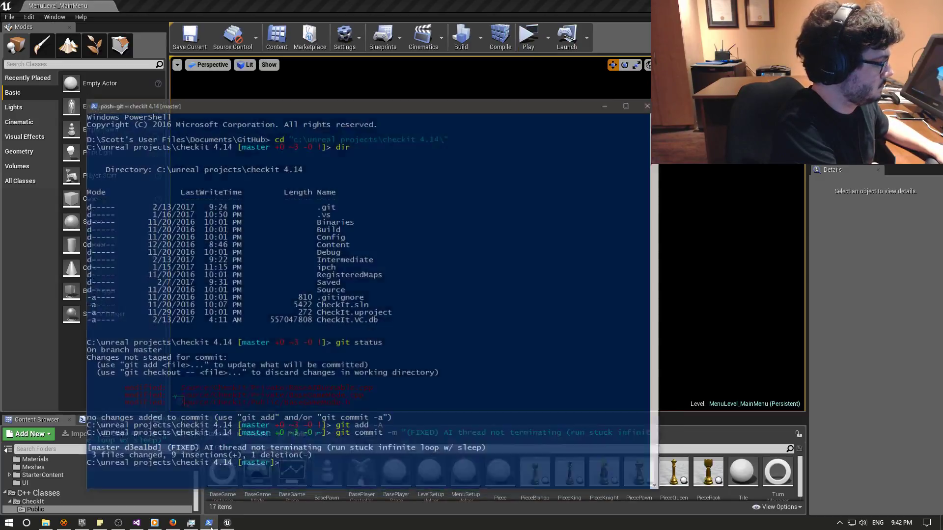
pyautogui.click(209, 523)
pyautogui.click(138, 523)
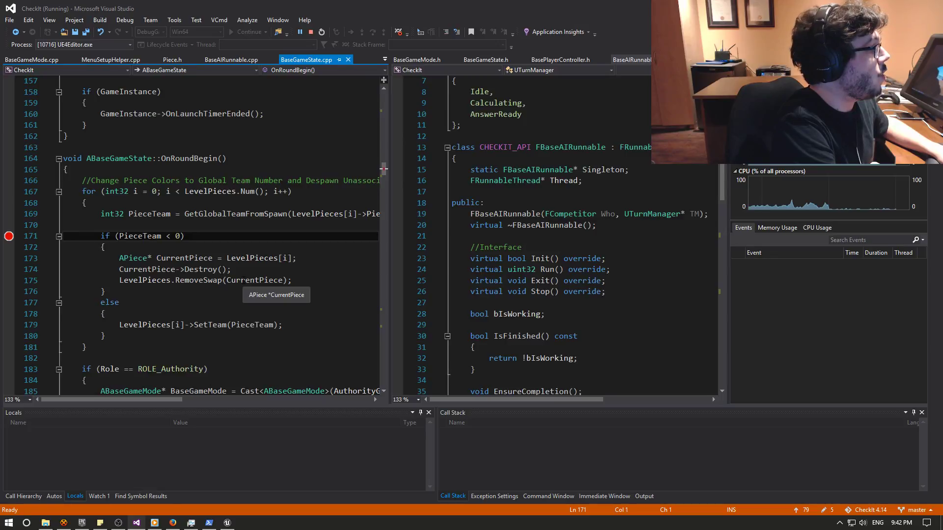
# Remove the line 171 breakpoint and stop the debugging session.
pyautogui.scroll(-3, 244, 283)
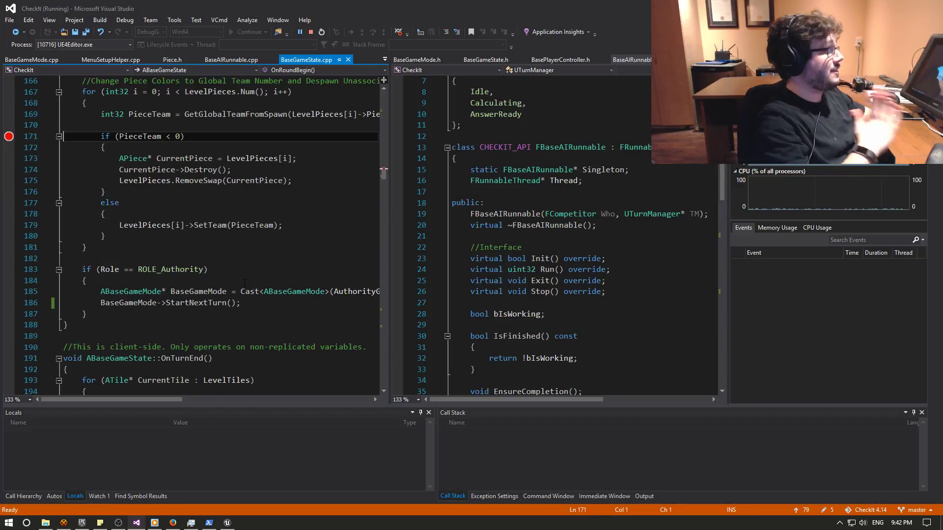
pyautogui.click(8, 136)
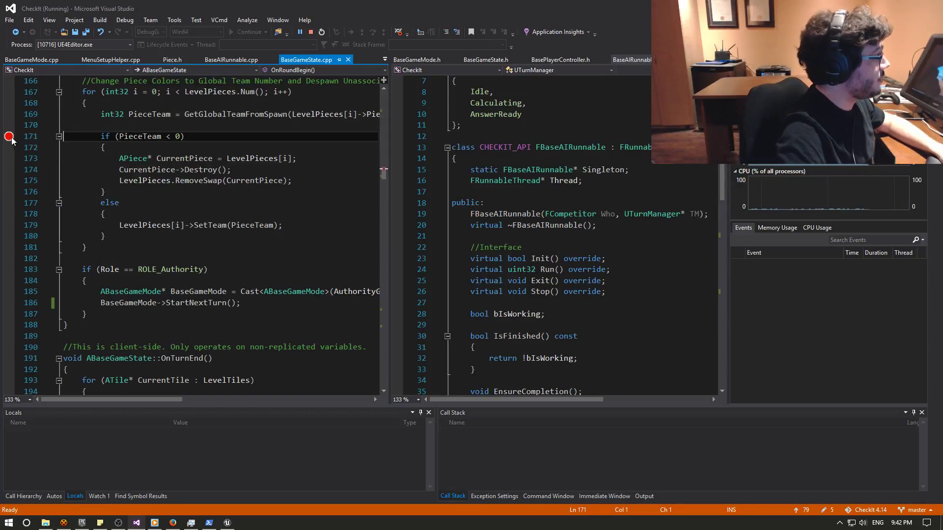
pyautogui.click(311, 32)
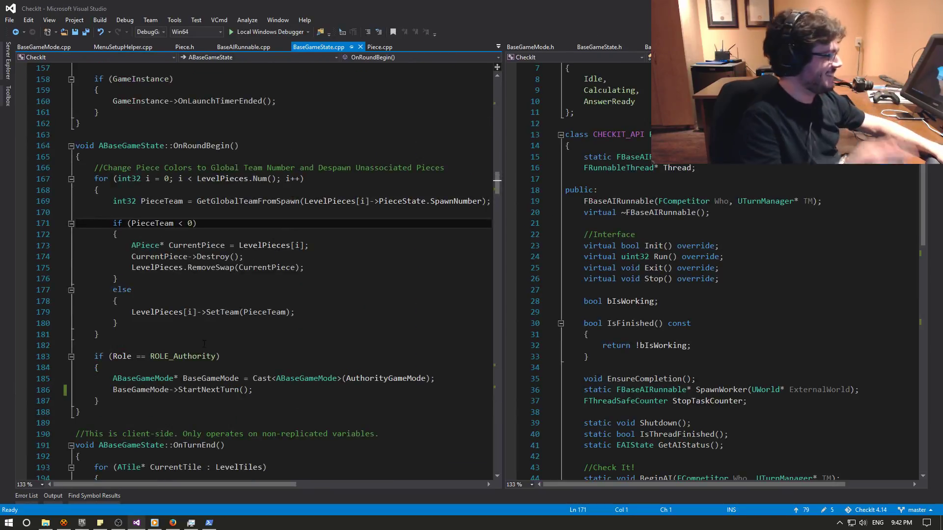
# Wrap the index-based LevelPieces loop in /* */, with blank lines above it.
pyautogui.click(115, 334)
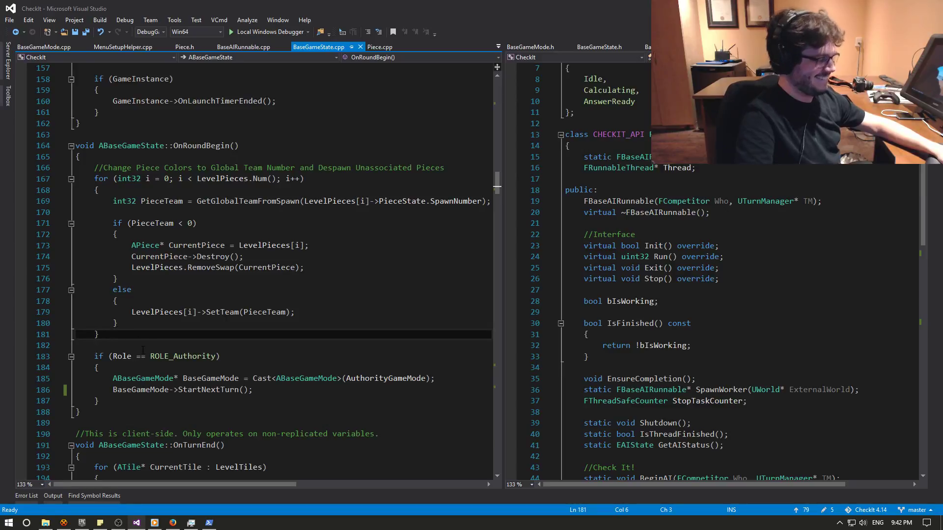
pyautogui.write('/*')
pyautogui.click(83, 178)
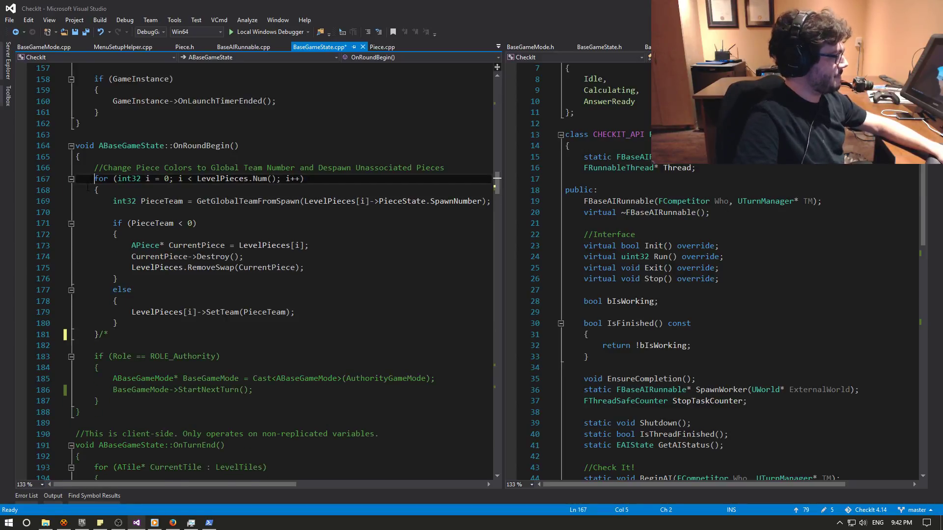
pyautogui.hotkey('ctrl', 'Return')
pyautogui.write('*')
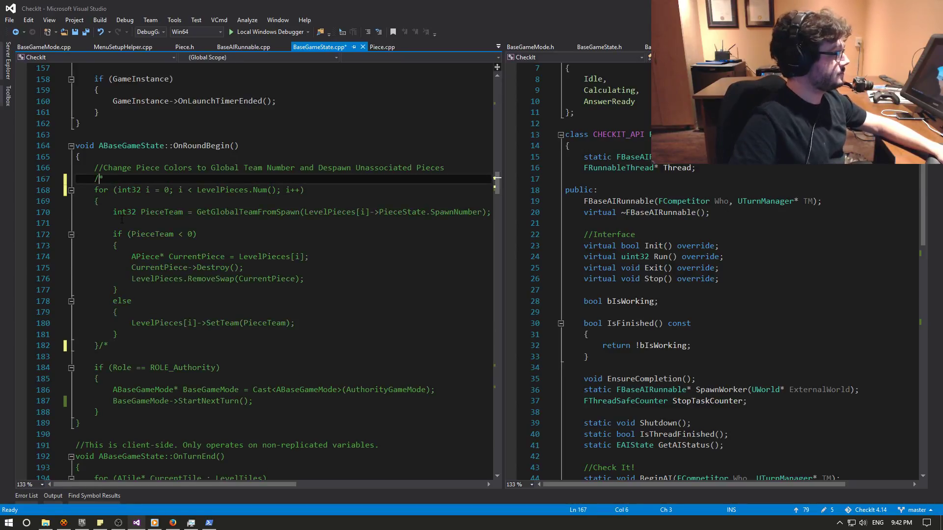
pyautogui.press('Return')
pyautogui.hotkey('ctrl', 'Return')
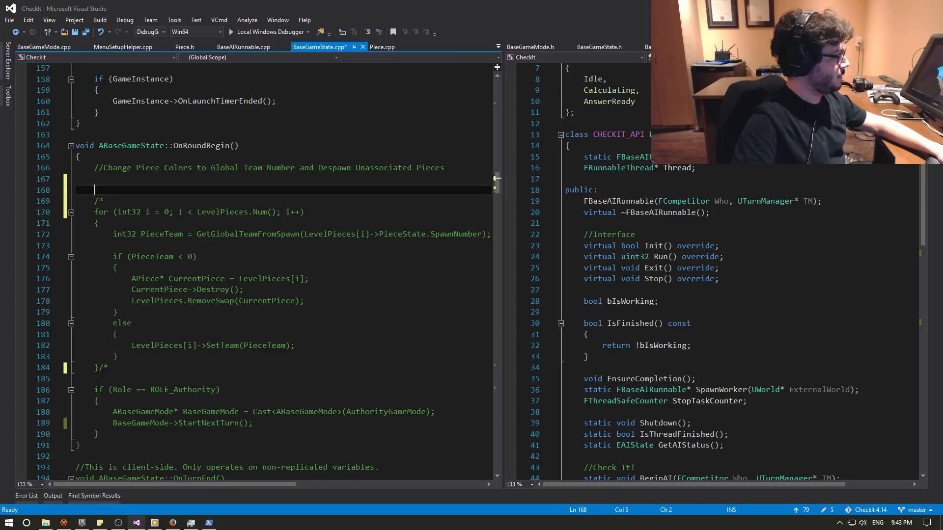
pyautogui.click(108, 367)
pyautogui.press('BackSpace')
pyautogui.press('BackSpace')
pyautogui.write('*/')
# Save BaseGameState.cpp and place the caret on blank line 168 above the commented block.
pyautogui.moveTo(75, 201); pyautogui.dragTo(108, 367)
pyautogui.moveTo(163, 375); pyautogui.dragTo(164, 376)
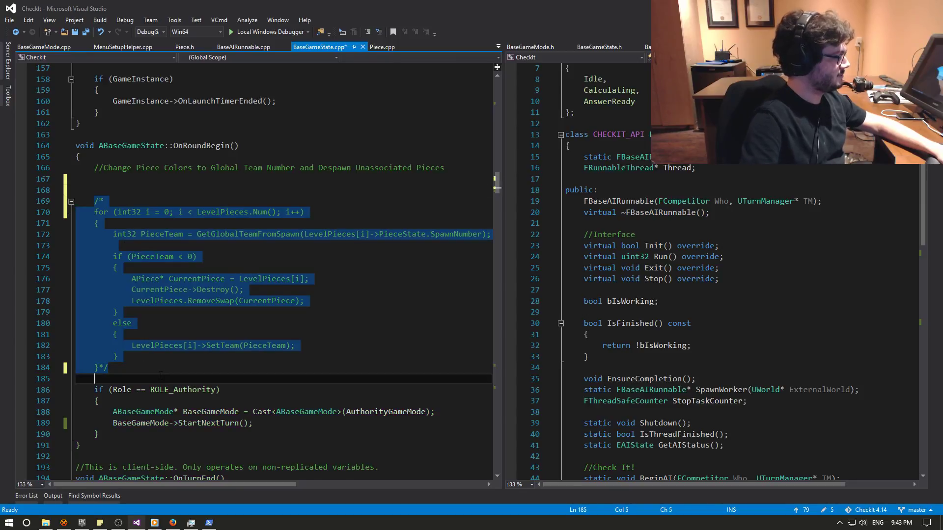
pyautogui.scroll(-3, 167, 374)
pyautogui.hotkey('ctrl', 's')
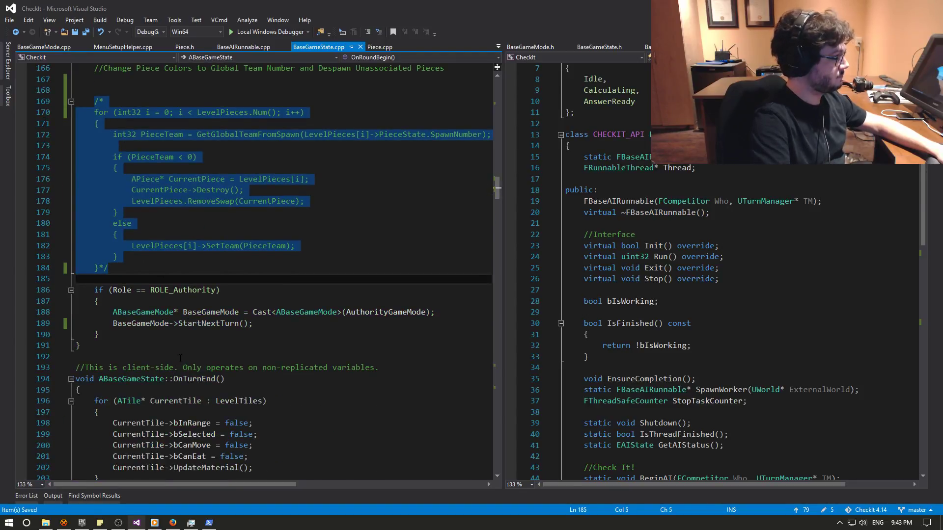
pyautogui.scroll(1, 182, 363)
pyautogui.scroll(1, 182, 363)
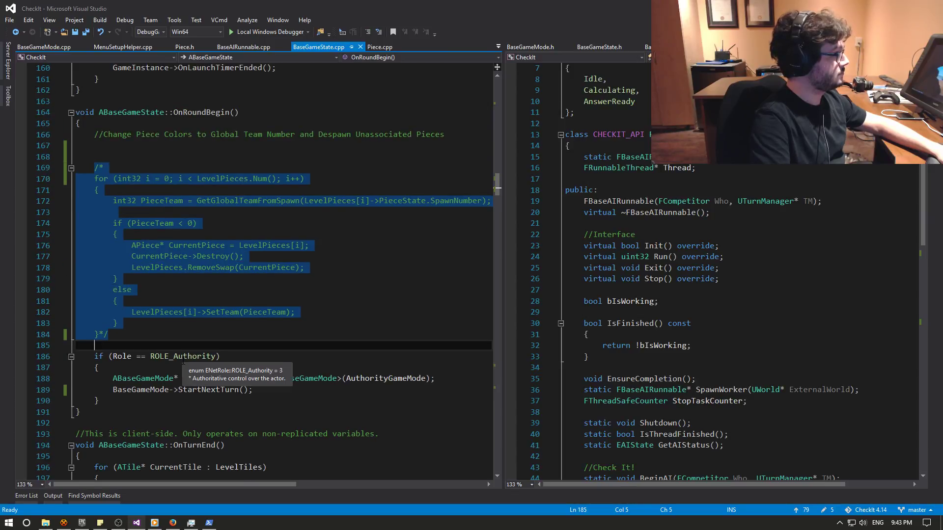
pyautogui.scroll(1, 183, 362)
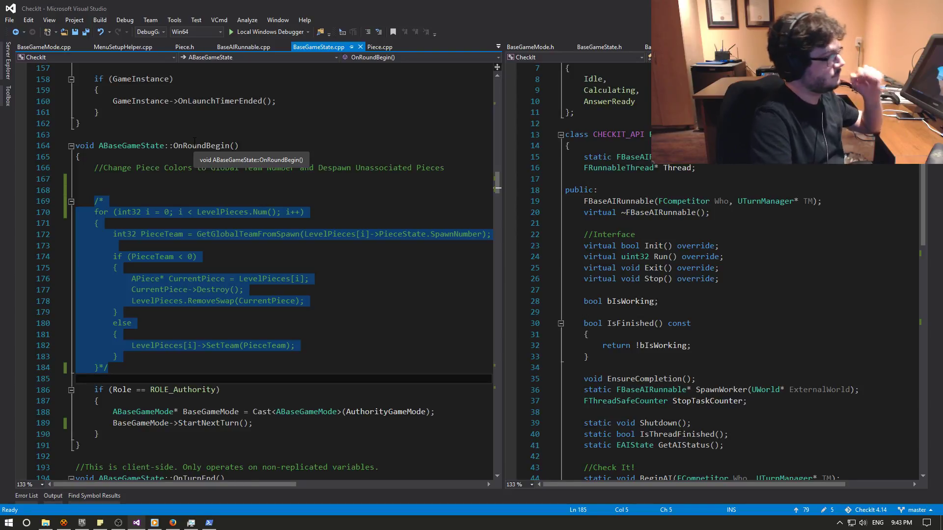
pyautogui.click(215, 184)
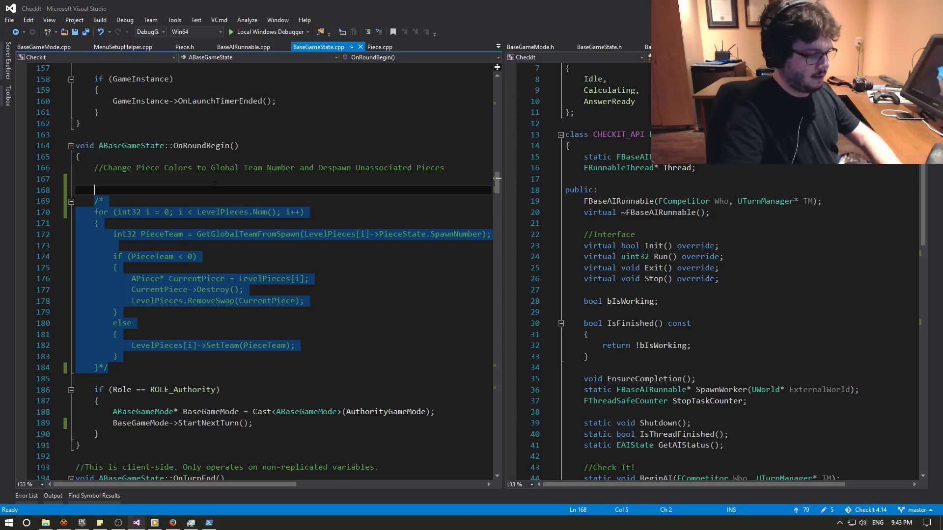
# Write a range-based LevelPieces loop setting int32 CurrentTeam = GetGlobalTeamFromSpawn(CurrentPiece.SpawnNumber).
pyautogui.write('for (')
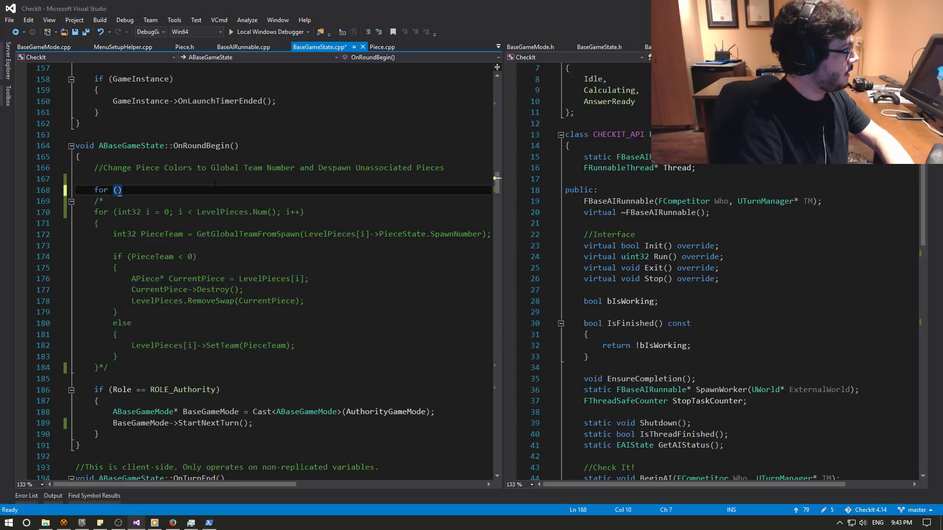
pyautogui.write('FPieceState')
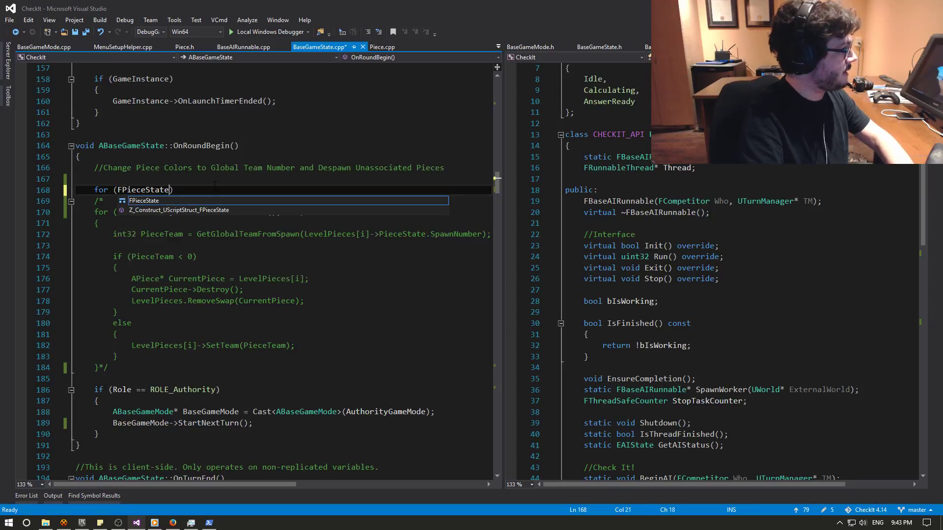
pyautogui.write(' CurrentPiece')
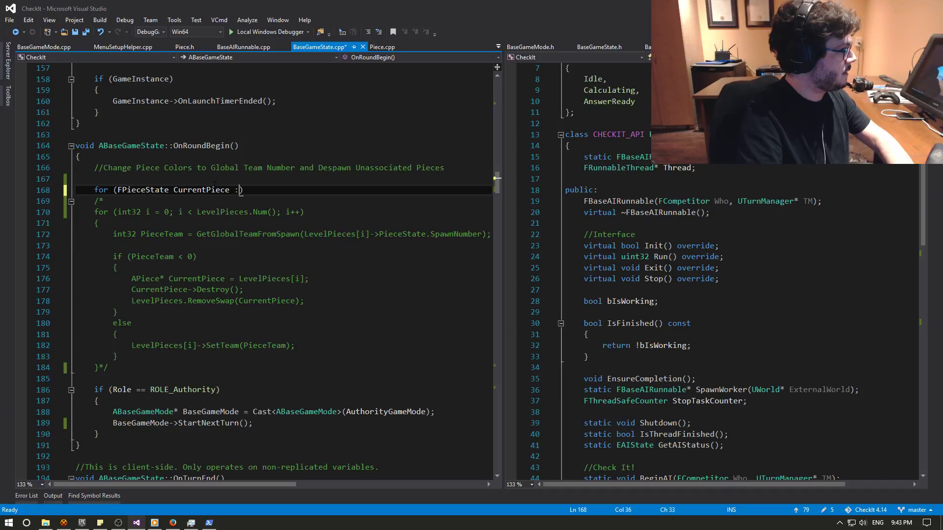
pyautogui.write(' : LevelPieces')
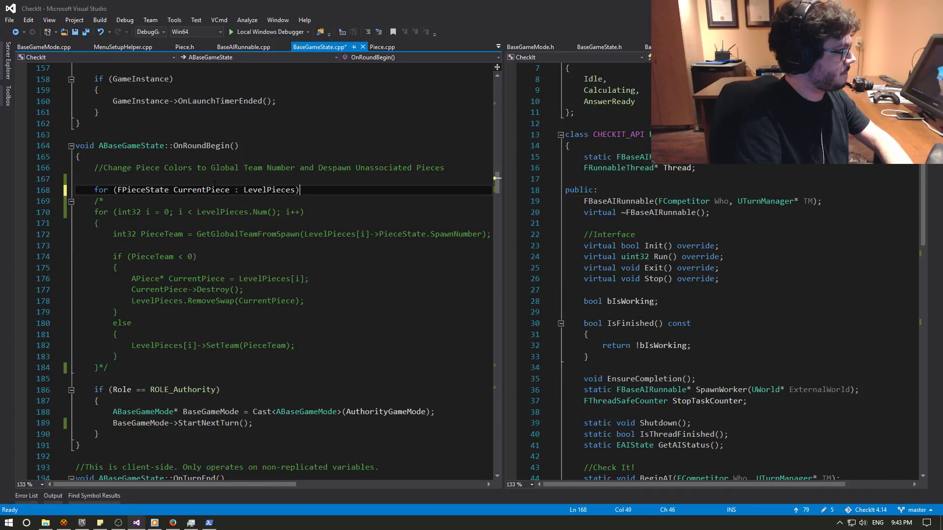
pyautogui.press('Return')
pyautogui.write('{')
pyautogui.press('Return')
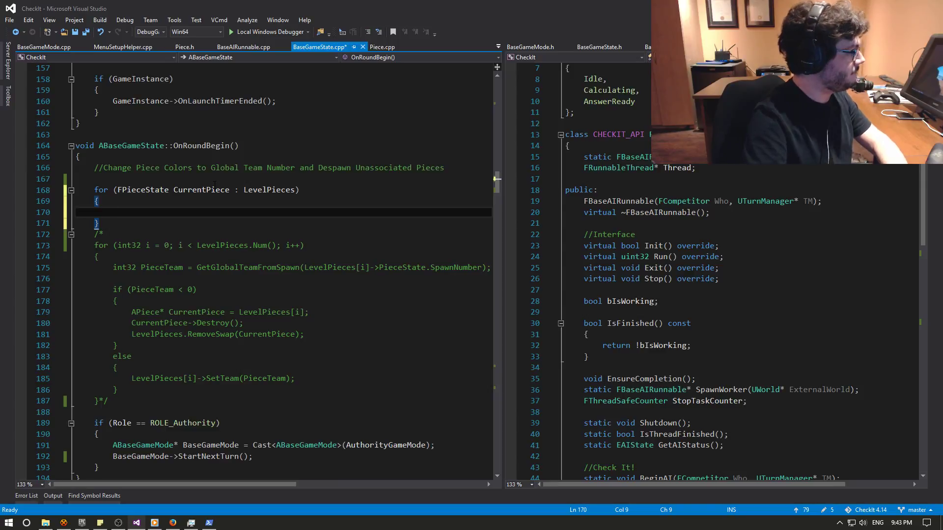
pyautogui.write('int32 CurrentTeam ')
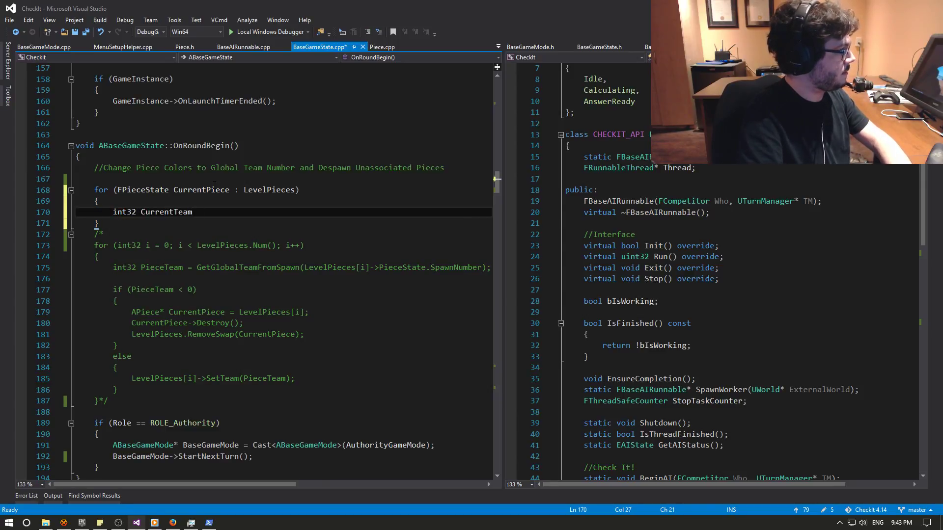
pyautogui.write('= GetGlob')
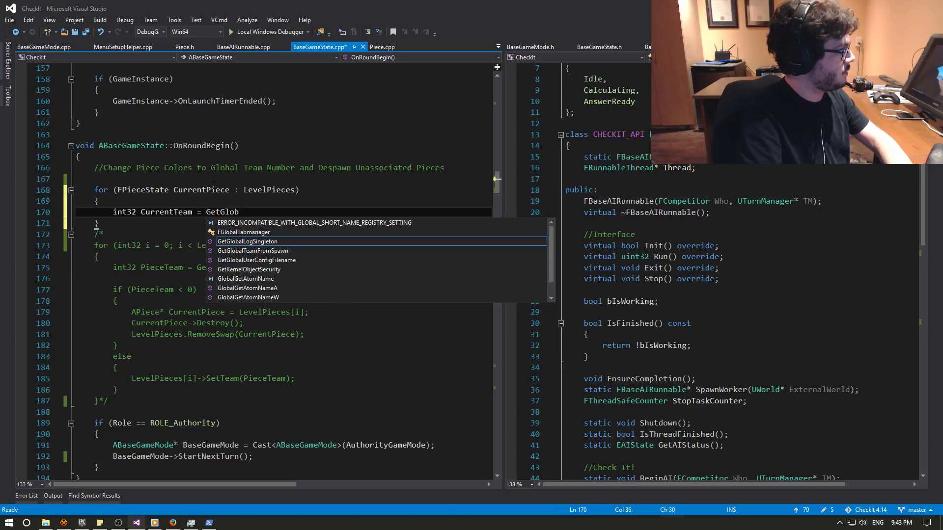
pyautogui.write('alT')
pyautogui.press('Tab')
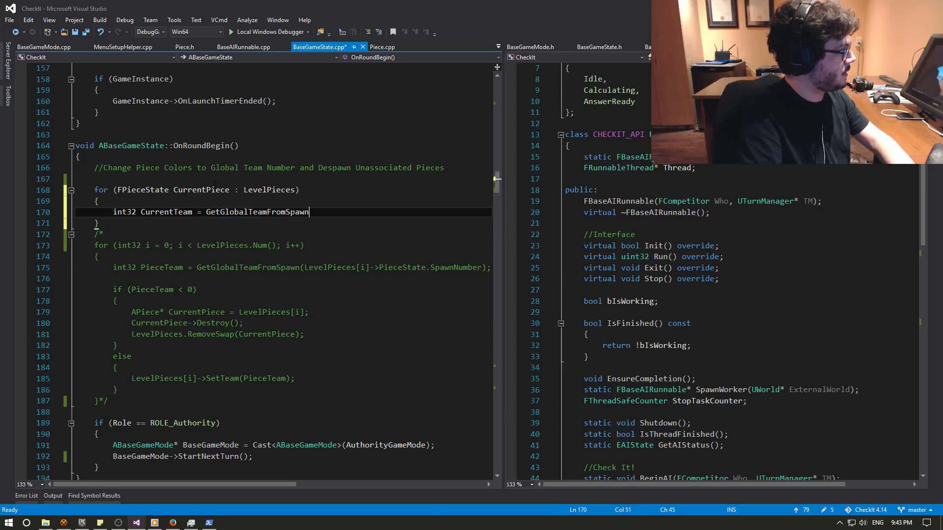
pyautogui.write('(')
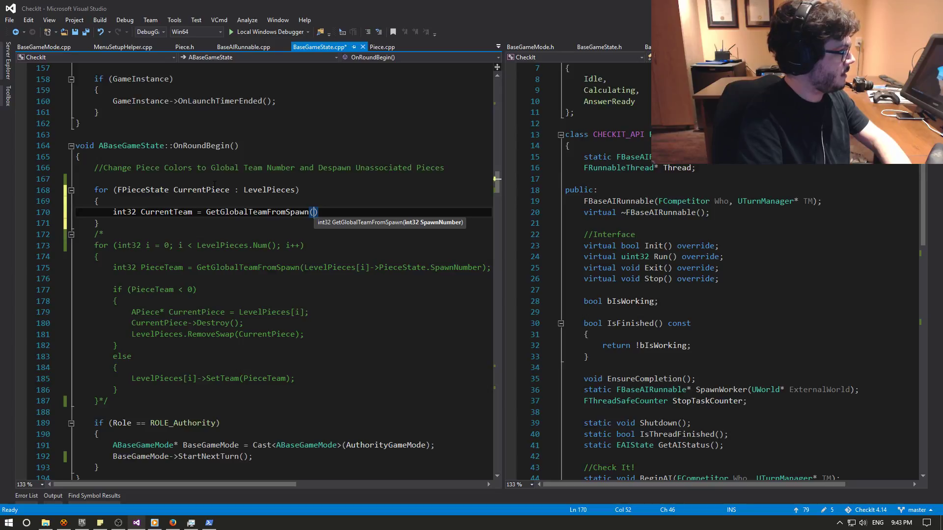
pyautogui.write('CurrentP')
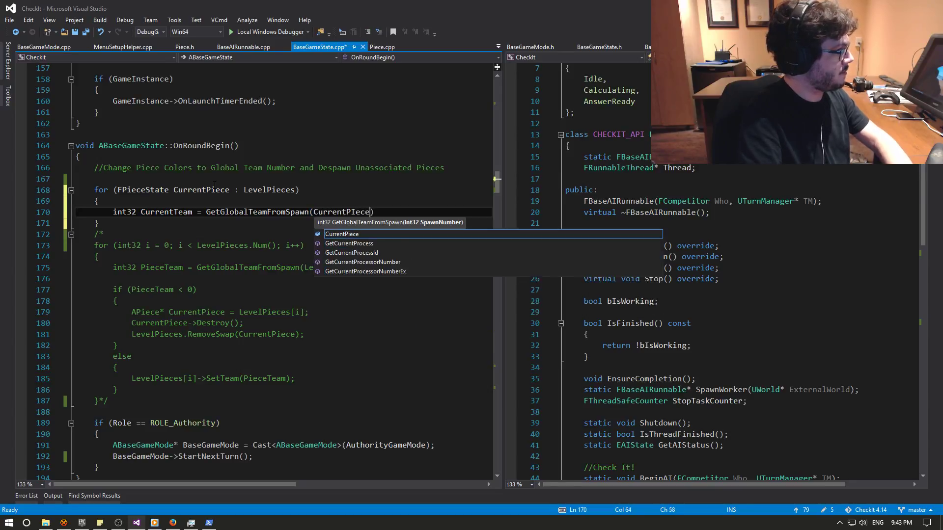
pyautogui.write('Iec.')
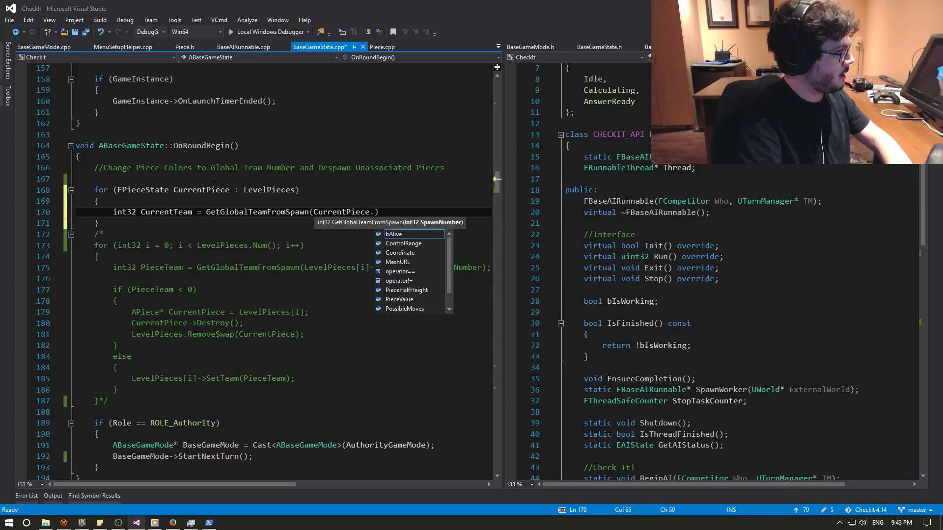
pyautogui.write('Sp')
pyautogui.press('Tab')
pyautogui.write(')')
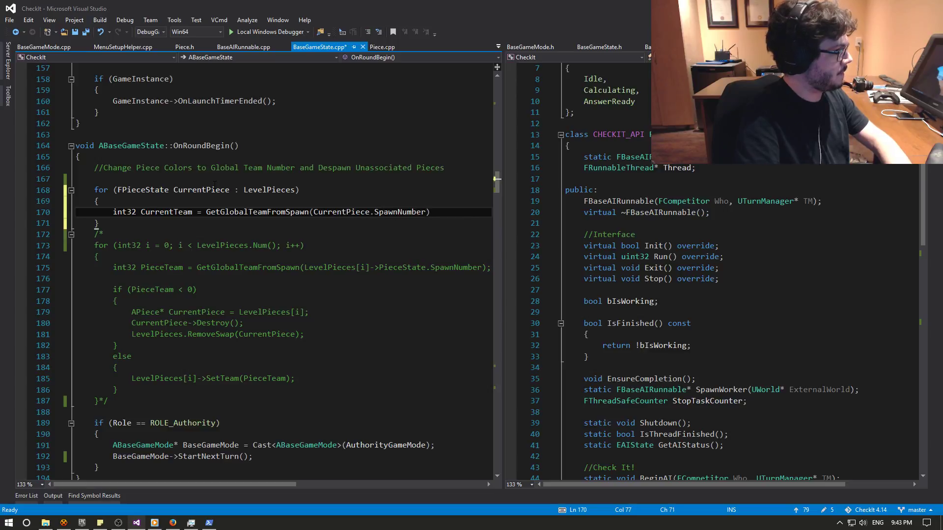
pyautogui.press('Return')
pyautogui.press('Return')
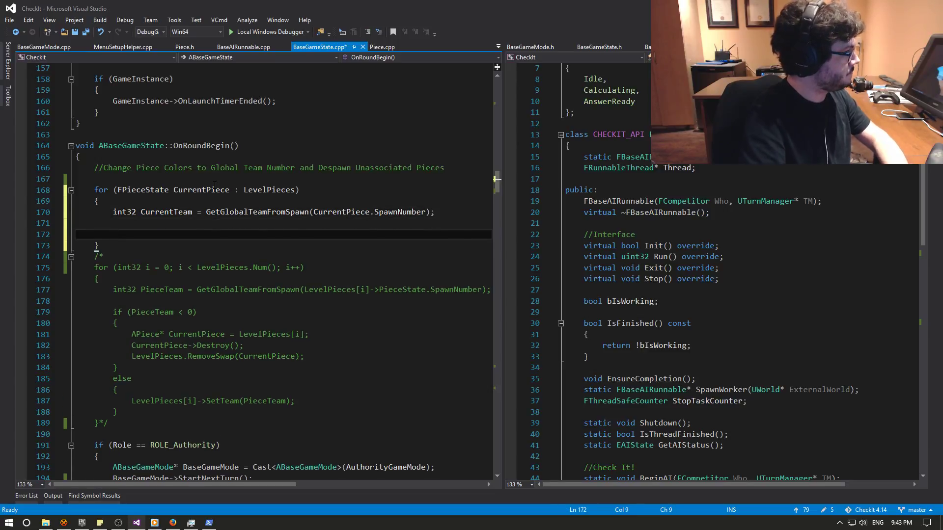
# Add a blank line above the loop and begin a TArray< declaration.
pyautogui.press('Up')
pyautogui.press('Up')
pyautogui.press('Up')
pyautogui.press('Up')
pyautogui.press('Up')
pyautogui.press('Return')
pyautogui.press('Return')
pyautogui.press('Up')
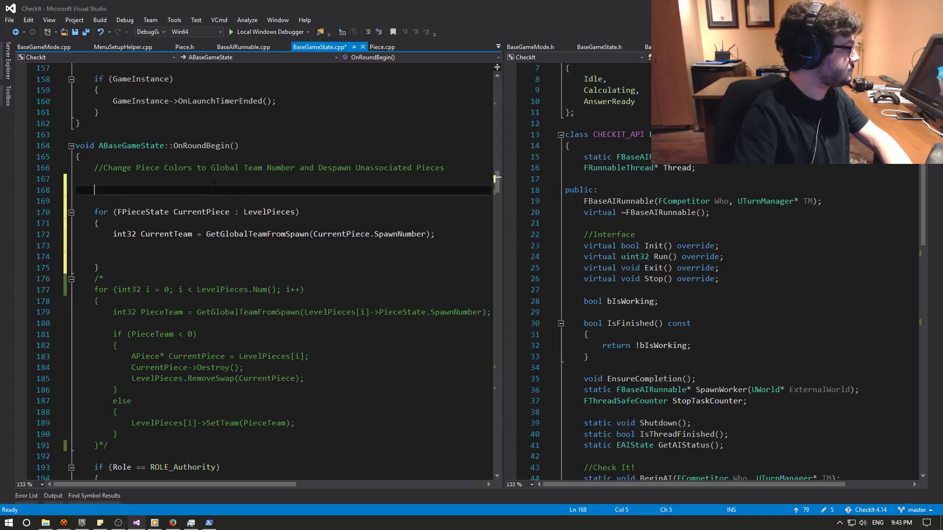
pyautogui.write('TArray<')
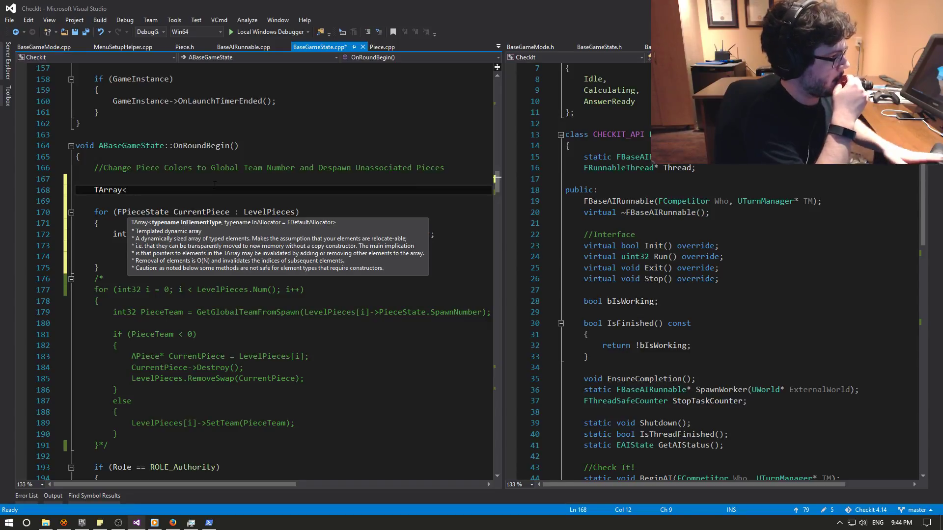
# Change the loop variable type from FPieceState to APiece*.
pyautogui.click(263, 313)
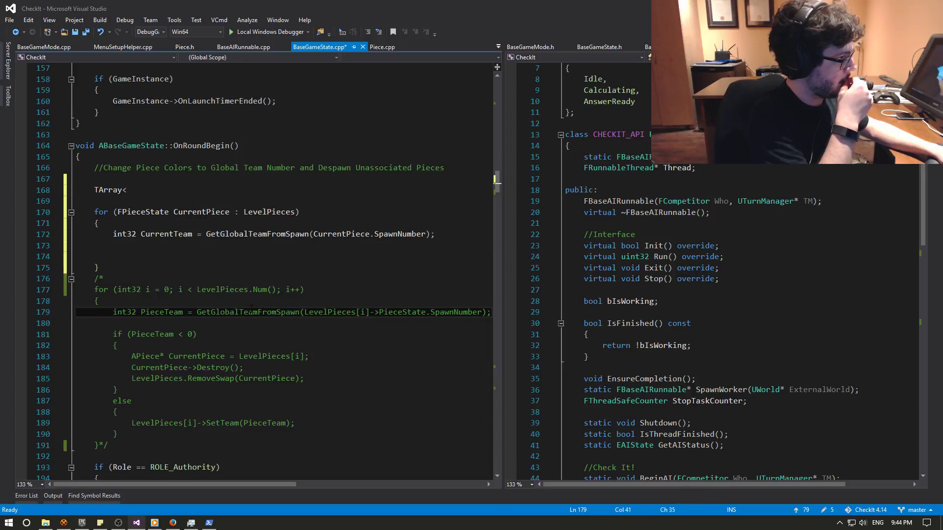
pyautogui.click(169, 212)
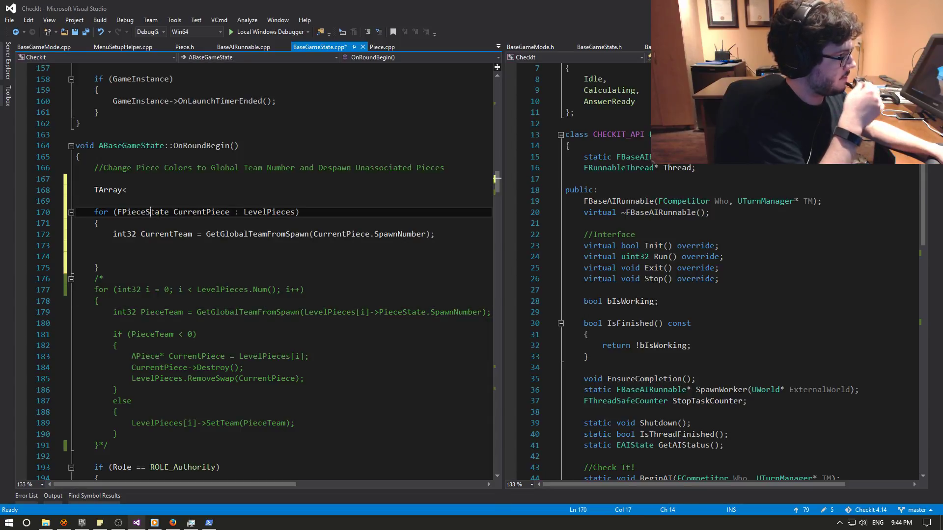
pyautogui.moveTo(169, 212); pyautogui.dragTo(122, 211)
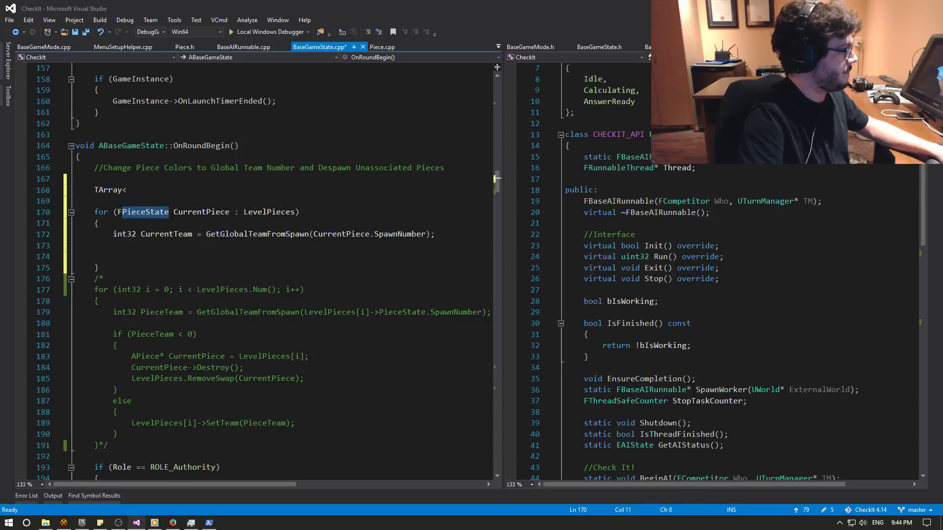
pyautogui.press('BackSpace')
pyautogui.press('BackSpace')
pyautogui.write('APiece')
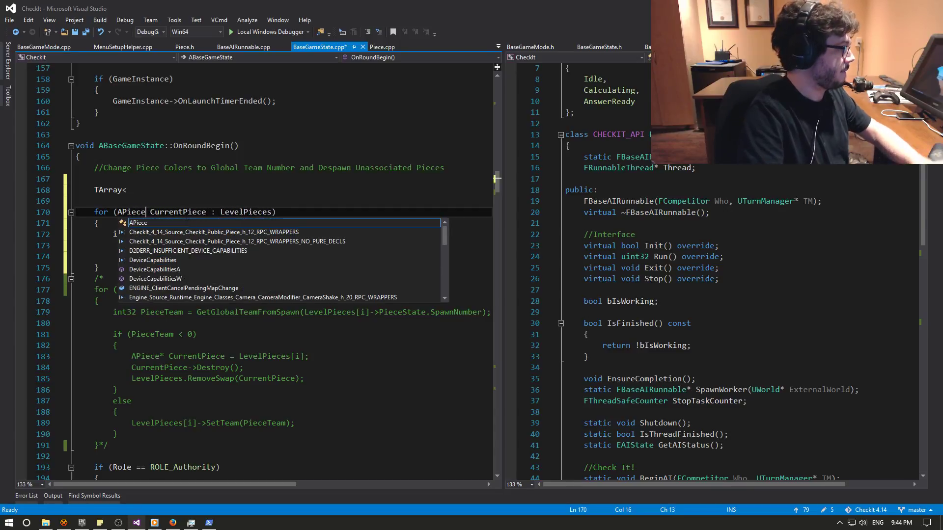
pyautogui.write('*')
pyautogui.click(244, 183)
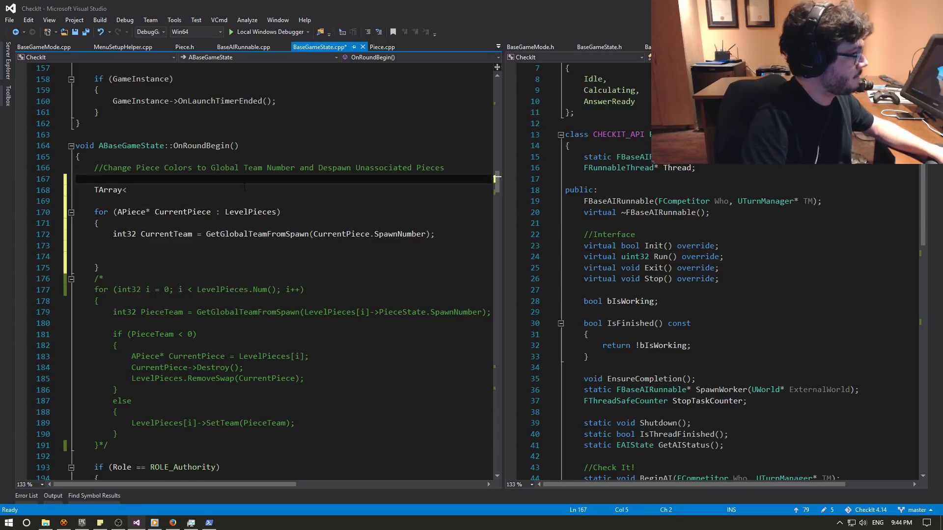
# Make the team line read CurrentPiece->PieceState.SpawnNumber.
pyautogui.click(449, 236)
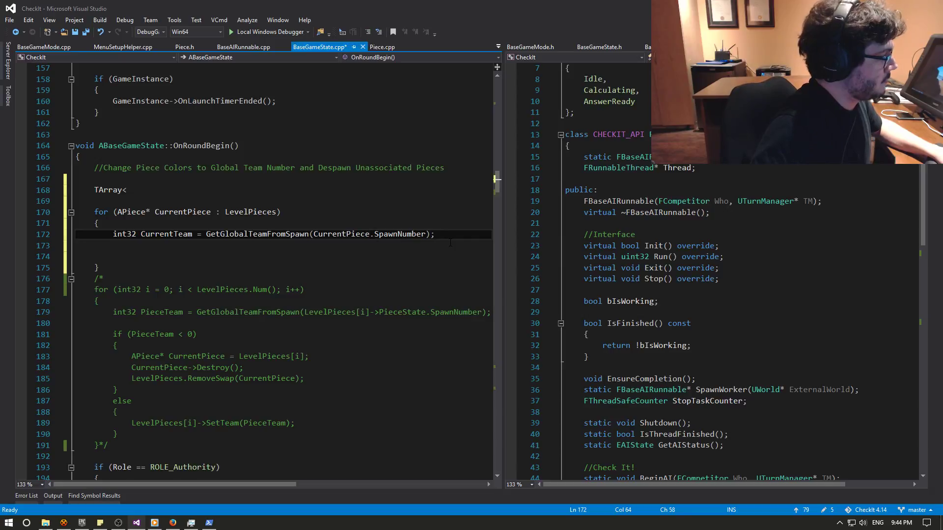
pyautogui.write('->PieceS')
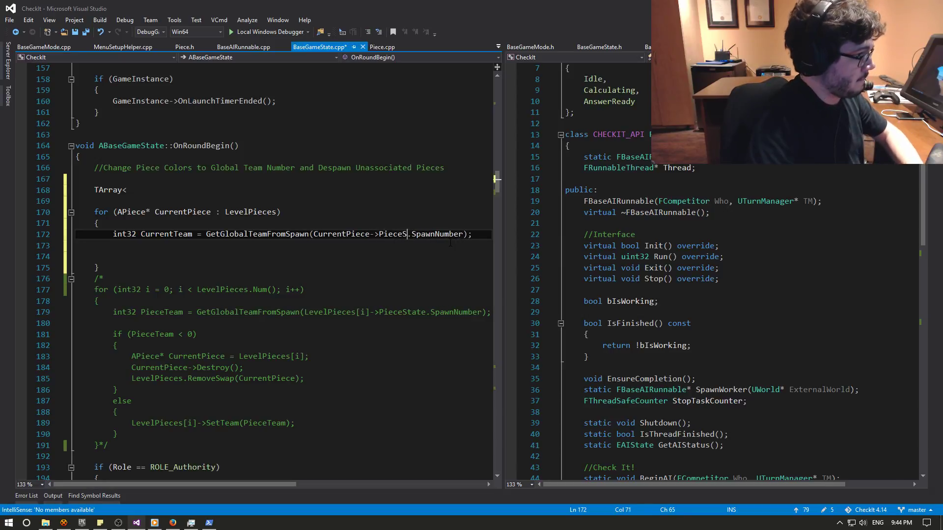
pyautogui.write('tate')
pyautogui.click(240, 212)
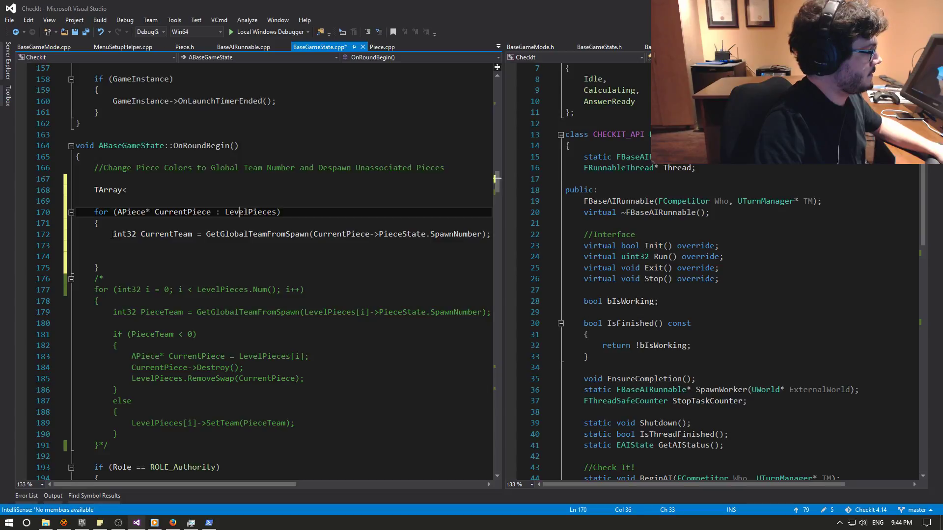
pyautogui.press('Down')
pyautogui.press('Down')
pyautogui.press('Home')
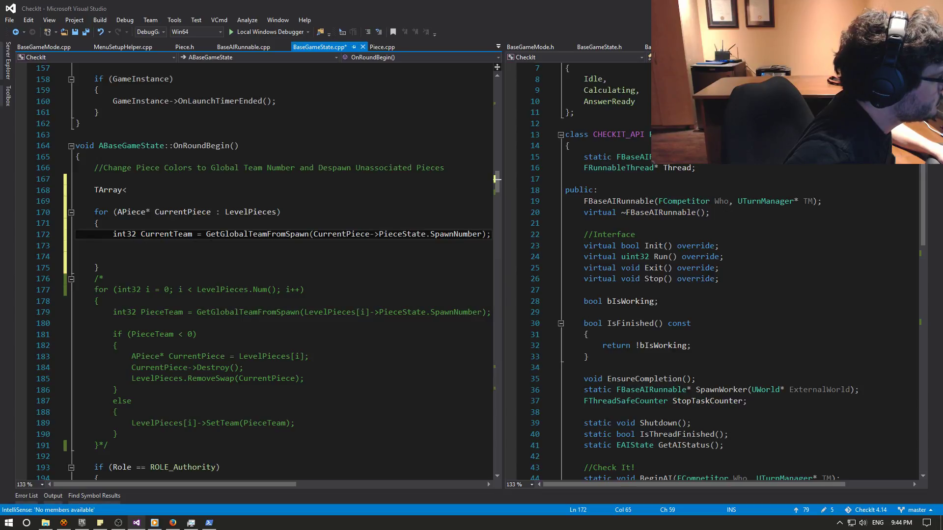
pyautogui.press('Home')
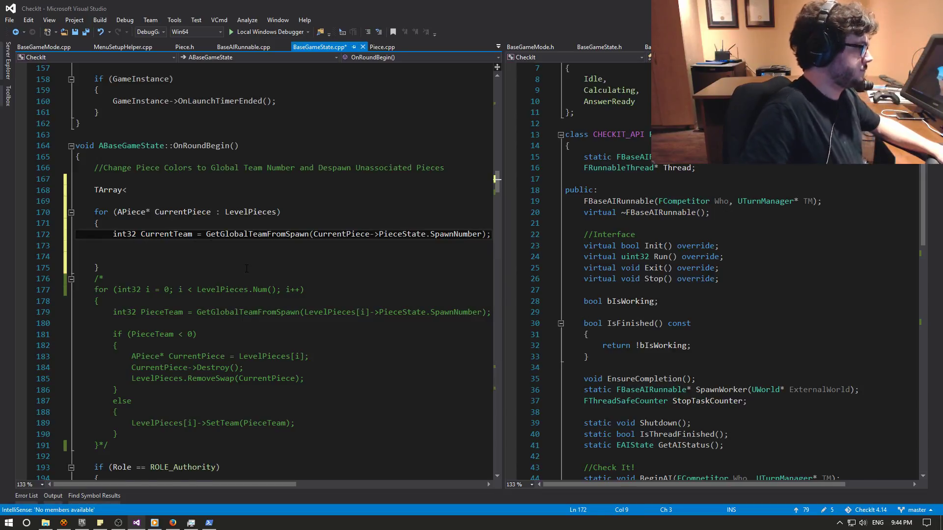
# Add an if (CurrentPiece) condition with an opening brace above the int32 CurrentTeam line.
pyautogui.press('Return')
pyautogui.press('Return')
pyautogui.press('Up')
pyautogui.press('Up')
pyautogui.write('if (~!')
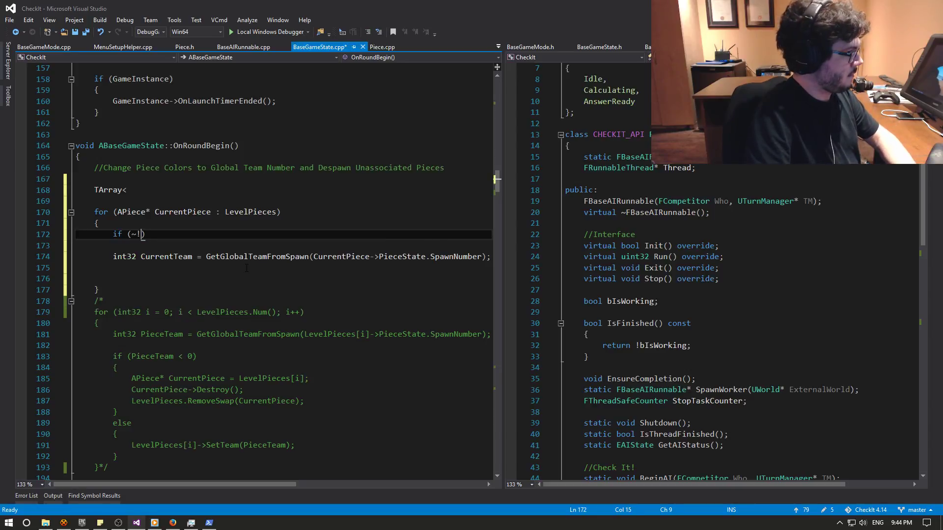
pyautogui.press('BackSpace')
pyautogui.press('BackSpace')
pyautogui.write('!CurrentPiece')
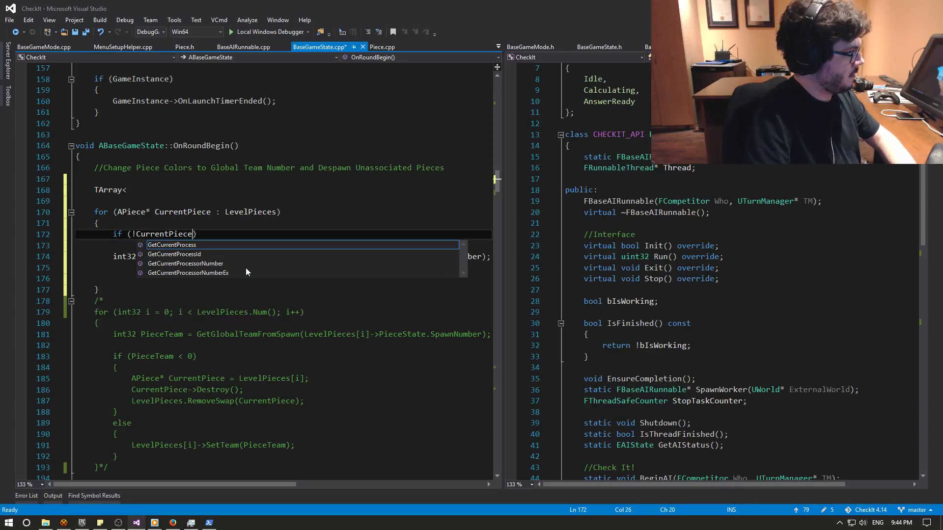
pyautogui.press('Escape')
pyautogui.press('End')
pyautogui.press('Return')
pyautogui.write('{')
pyautogui.press('Return')
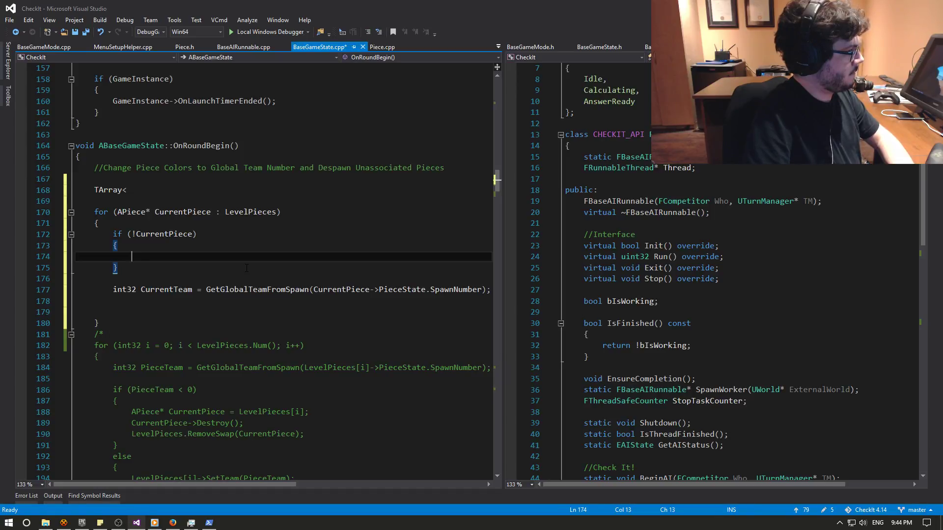
# Remove the empty lines so the CurrentTeam line sits directly under the opening brace.
pyautogui.press('Up')
pyautogui.press('Up')
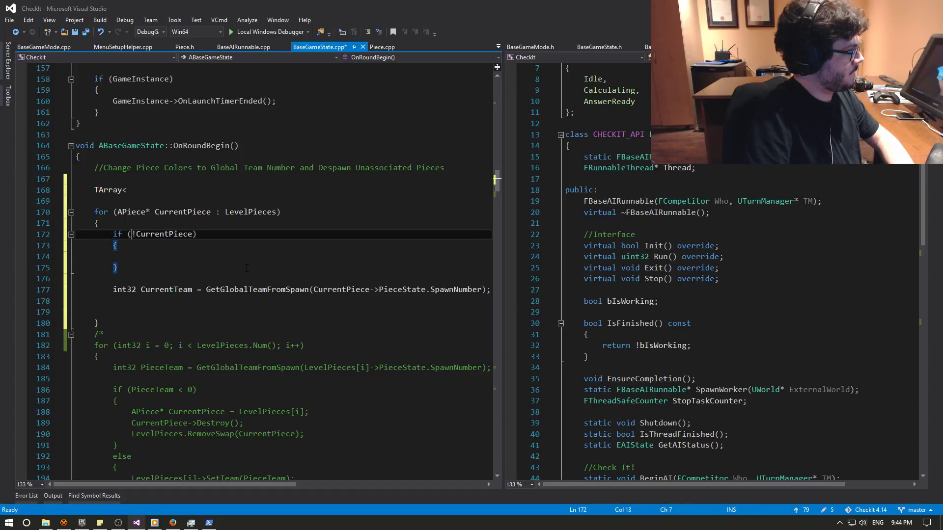
pyautogui.press('Down')
pyautogui.press('Down')
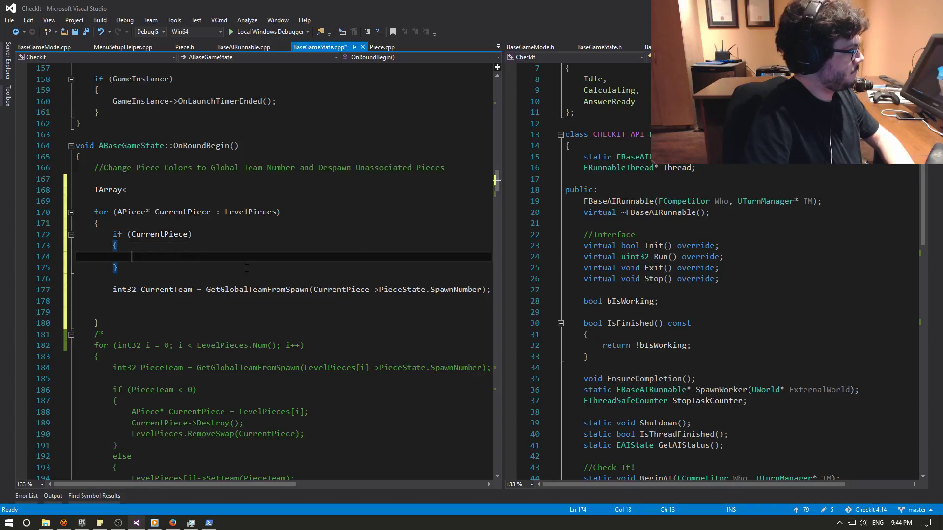
pyautogui.press('Down')
pyautogui.press('BackSpace')
pyautogui.press('BackSpace')
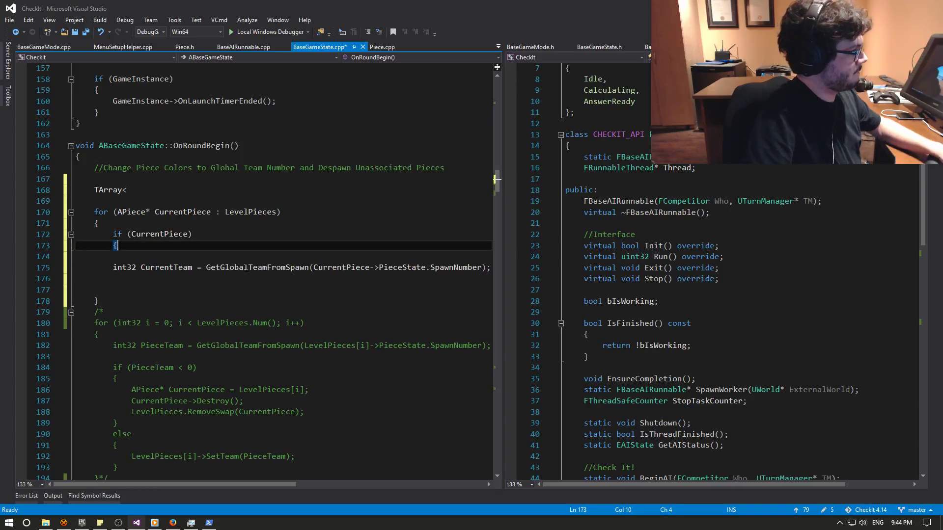
pyautogui.press('Down')
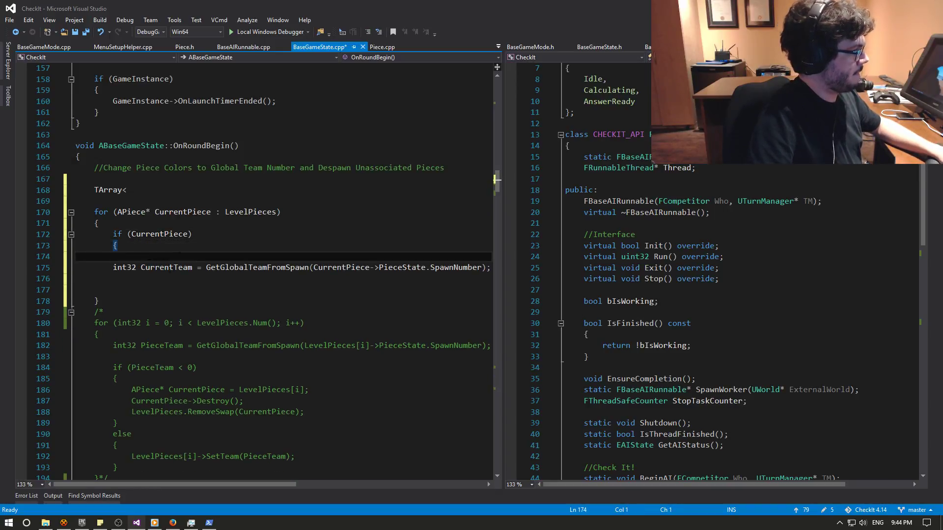
pyautogui.press('BackSpace')
pyautogui.click(495, 258)
pyautogui.scroll(5, 338, 259)
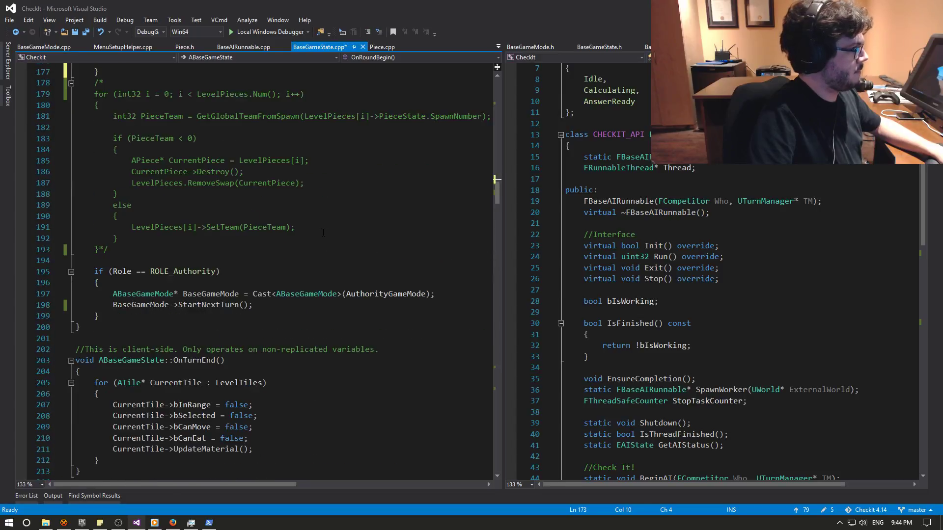
pyautogui.scroll(9, 324, 237)
# Close the if block after the CurrentTeam line and delete the extra blank line below it.
pyautogui.press('Down')
pyautogui.press('Down')
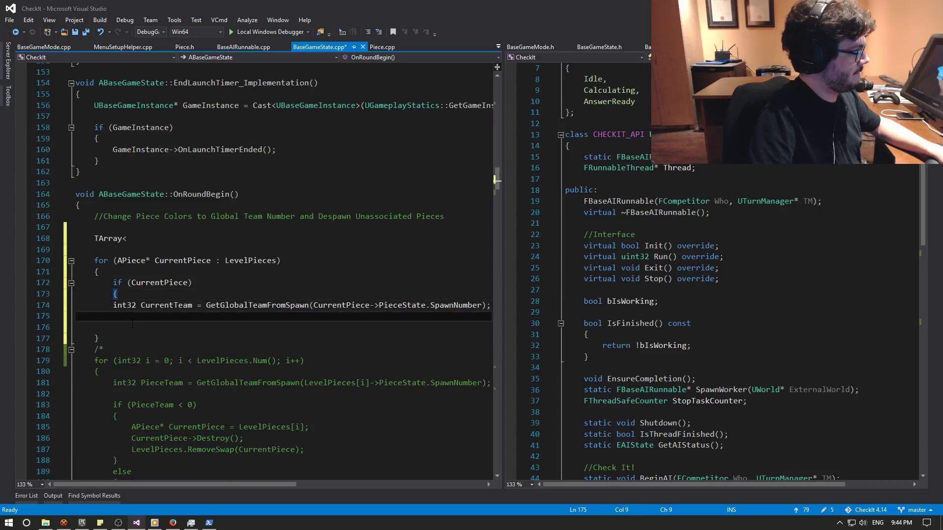
pyautogui.write('}')
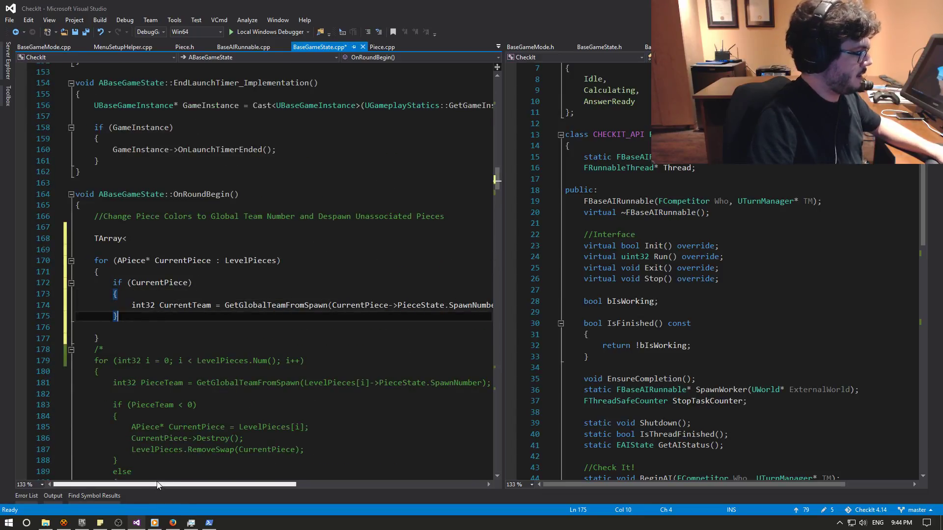
pyautogui.hscroll(3, 157, 483)
pyautogui.hscroll(-3, 158, 484)
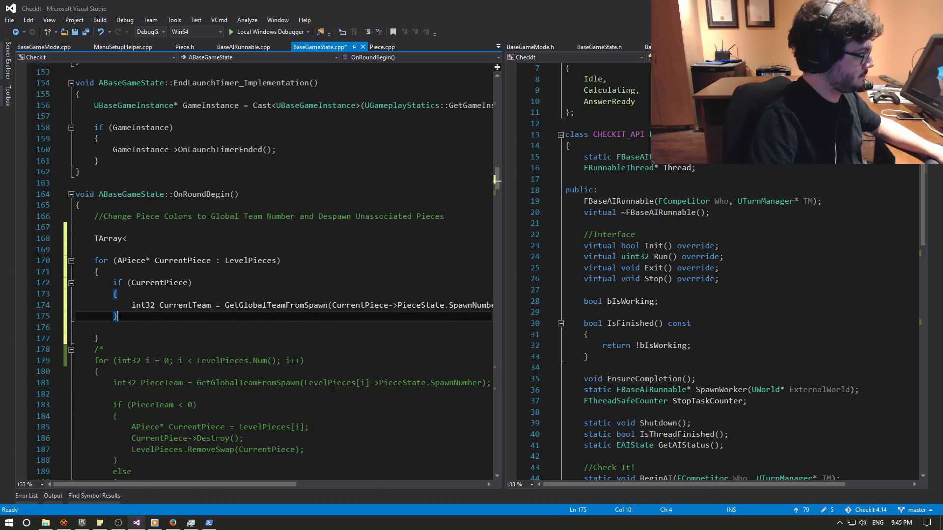
pyautogui.moveTo(204, 388); pyautogui.dragTo(334, 387)
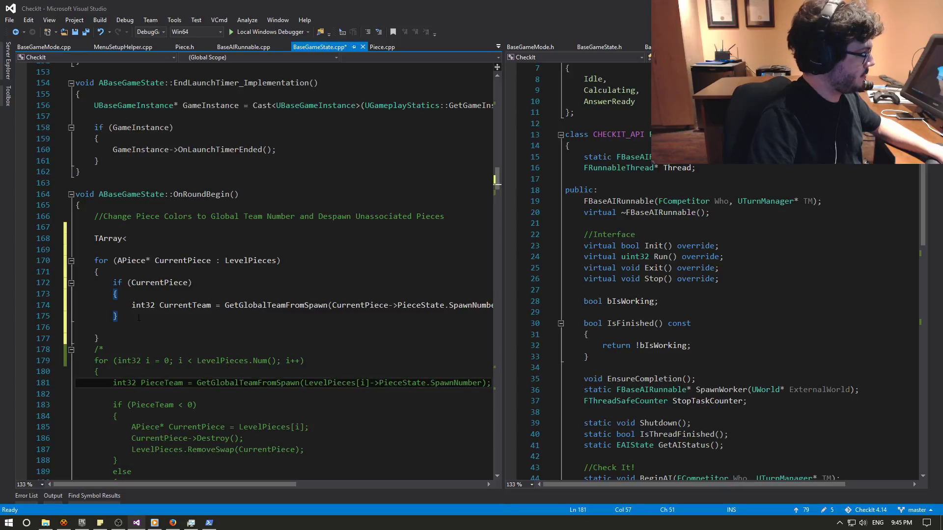
pyautogui.click(143, 316)
pyautogui.press('Down')
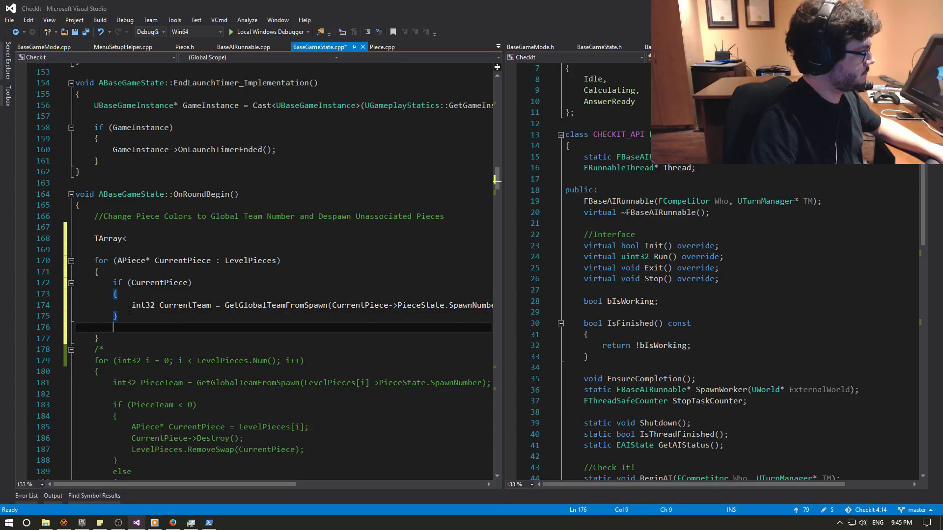
pyautogui.press('BackSpace')
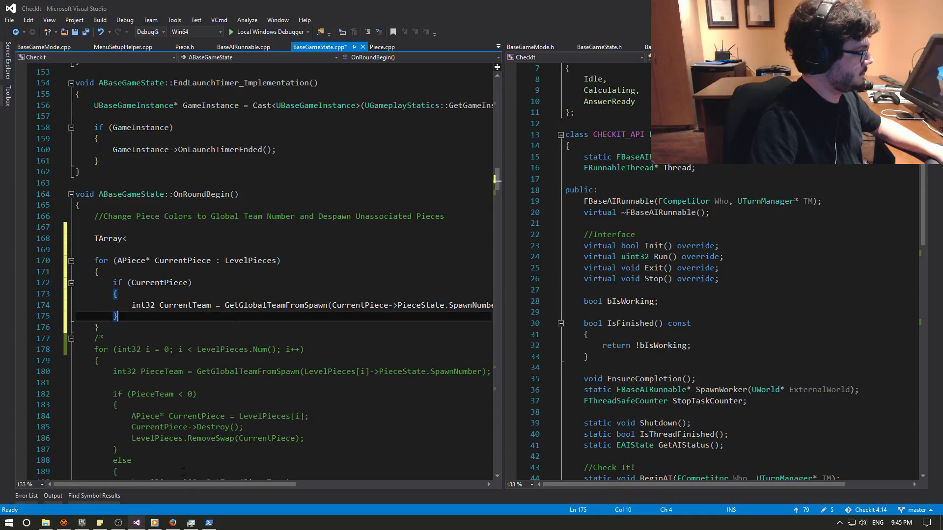
pyautogui.moveTo(181, 485)
pyautogui.mouseDown()
pyautogui.moveTo(199, 485)
pyautogui.moveTo(177, 475)
pyautogui.mouseUp()
# Finish the declaration as TArray<APiece*> PiecesToDelete; and add a new line inside the if block.
pyautogui.click(130, 239)
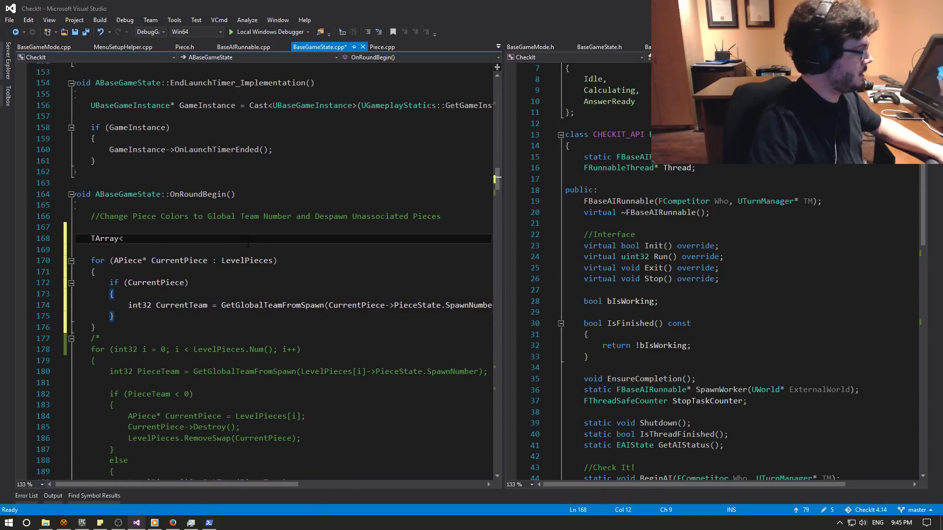
pyautogui.write('APiece*')
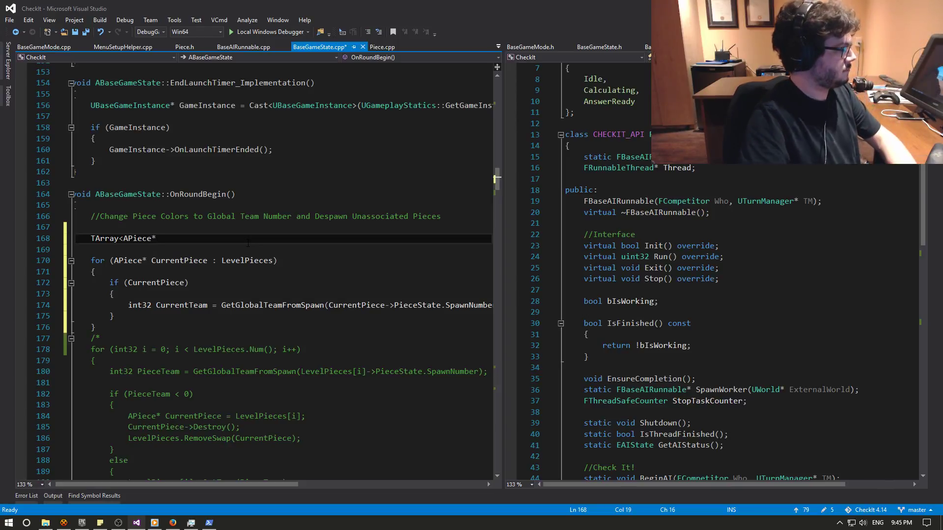
pyautogui.write('> PiecesToDelete;')
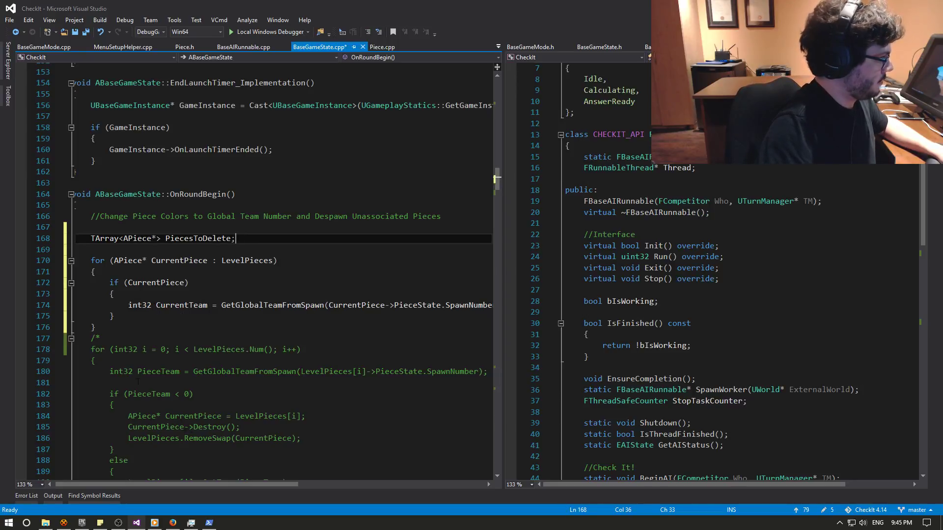
pyautogui.click(106, 320)
pyautogui.press('Return')
# Write an if (CurrentTeam < 0) block with braces below the CurrentTeam line.
pyautogui.press('Tab')
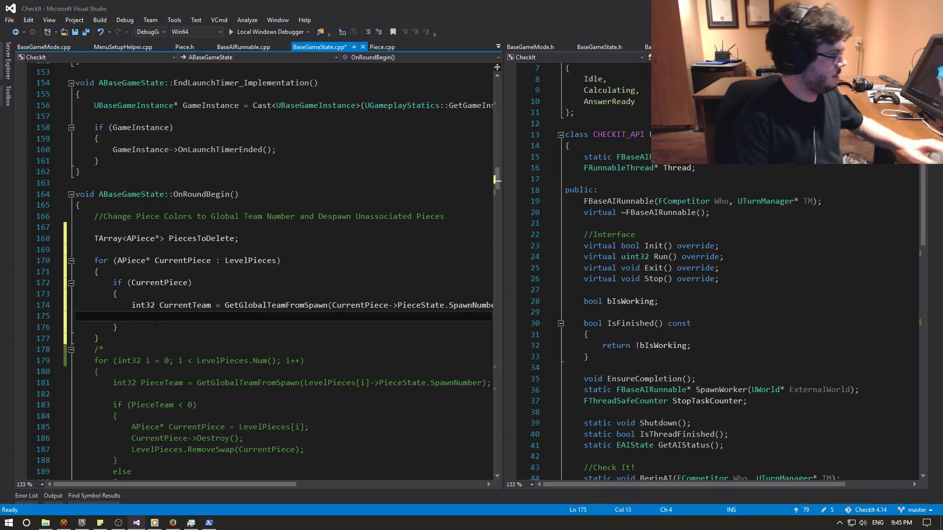
pyautogui.scroll(-3, 156, 321)
pyautogui.scroll(-3, 156, 321)
pyautogui.press('Return')
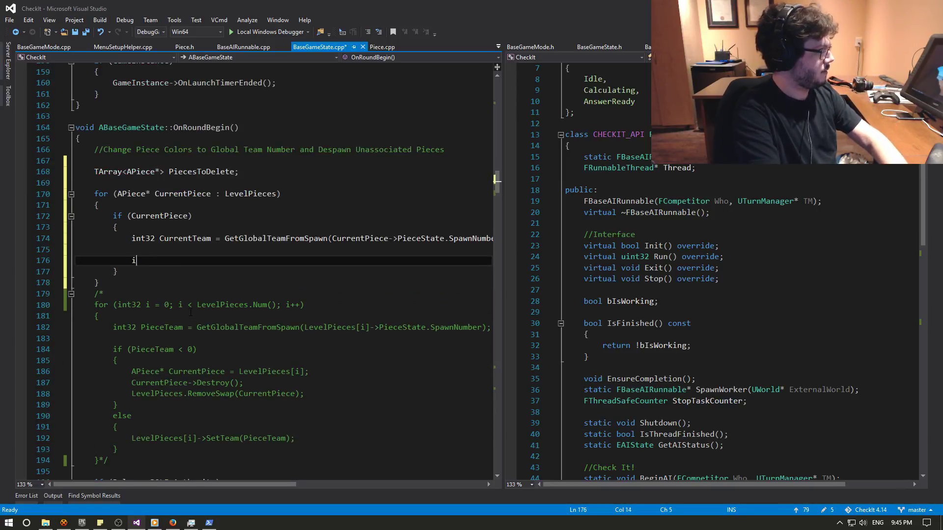
pyautogui.write('if (Peice')
pyautogui.press('BackSpace')
pyautogui.press('BackSpace')
pyautogui.press('BackSpace')
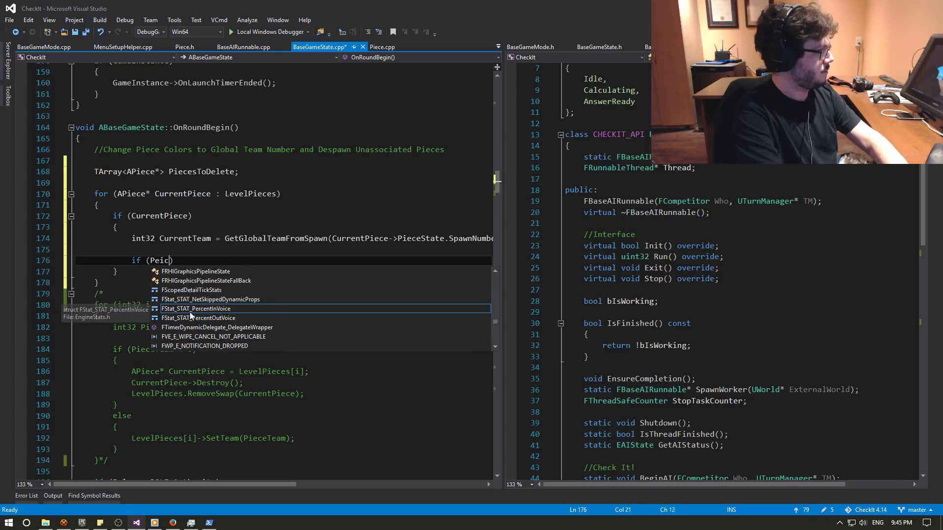
pyautogui.write('ieceTeam')
pyautogui.write(' < 0')
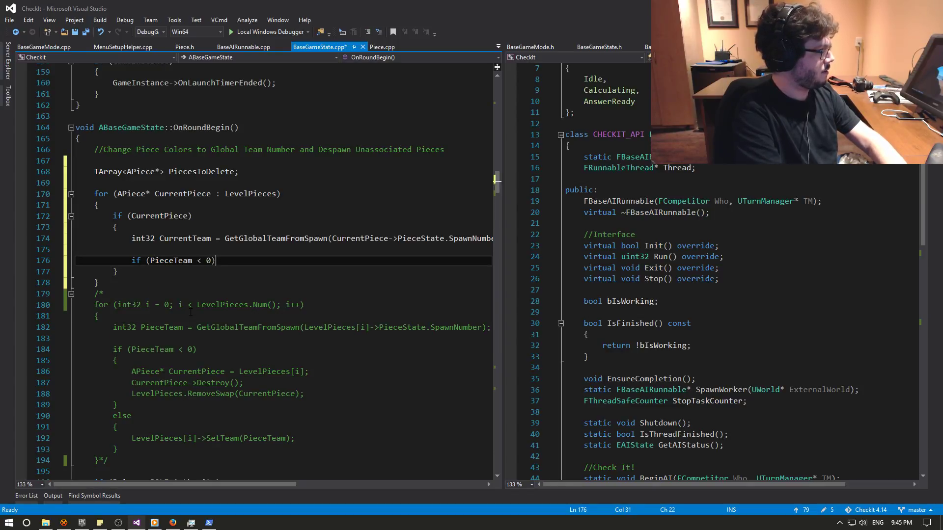
pyautogui.press('Return')
pyautogui.write('{')
pyautogui.press('Return')
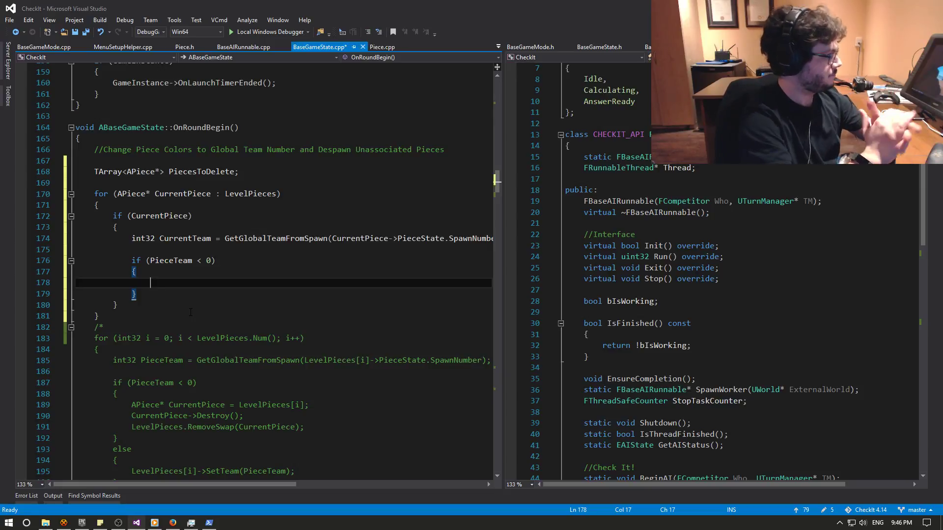
pyautogui.press('Up')
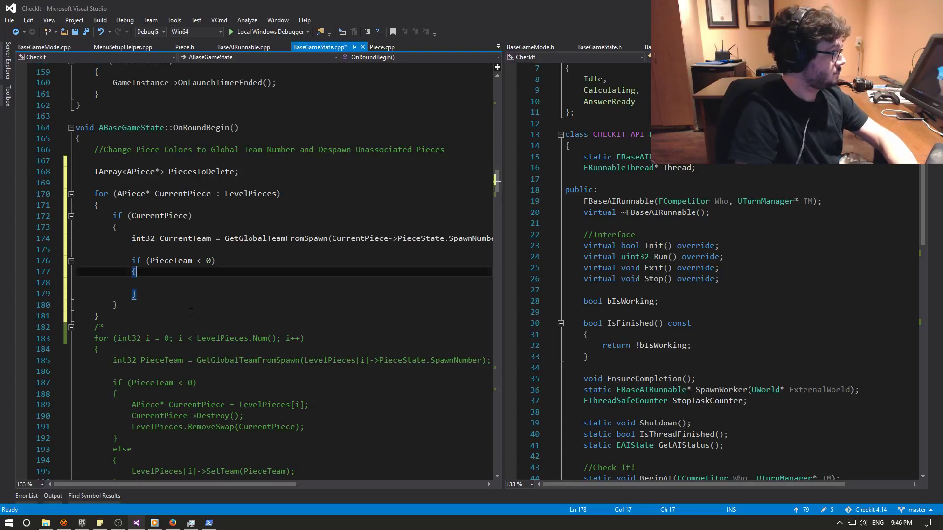
pyautogui.press('Up')
pyautogui.press('Delete')
pyautogui.press('Delete')
pyautogui.press('Delete')
pyautogui.press('Delete')
pyautogui.press('Delete')
pyautogui.write('Cuyr')
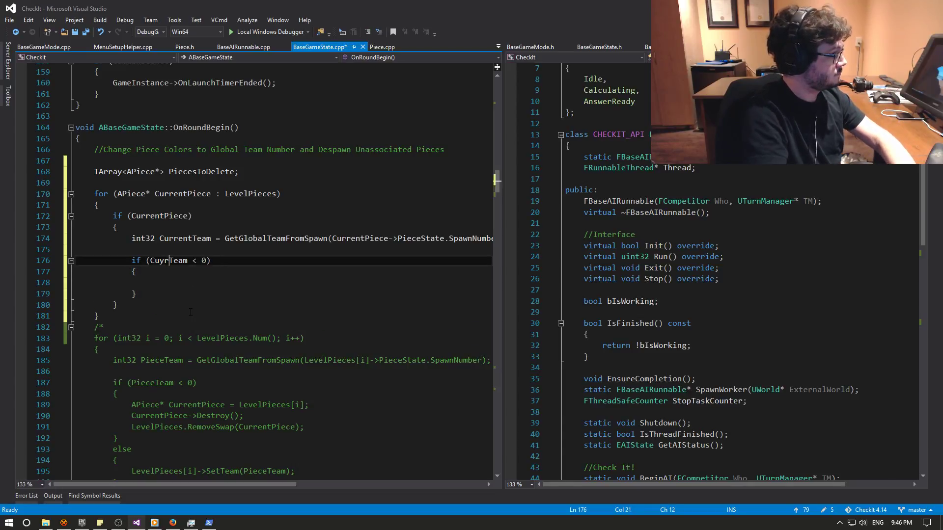
pyautogui.write('y')
pyautogui.press('Down')
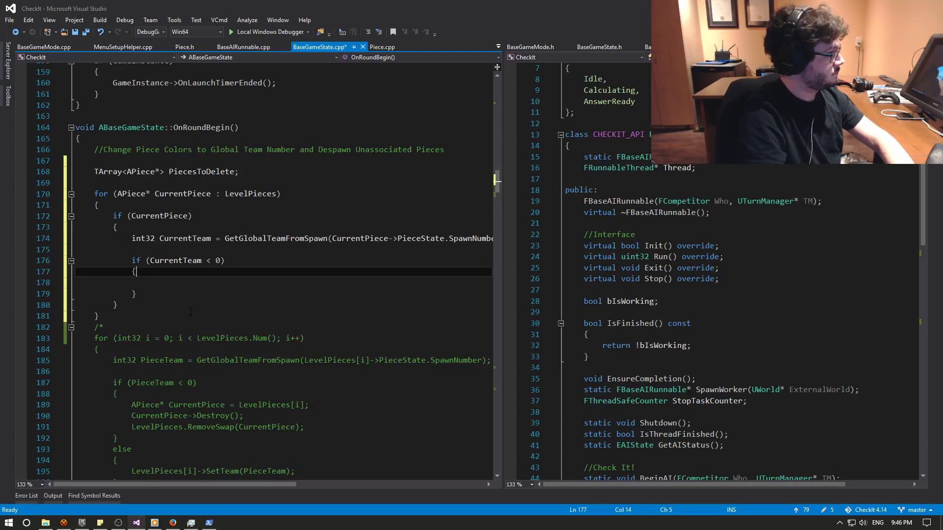
pyautogui.press('Down')
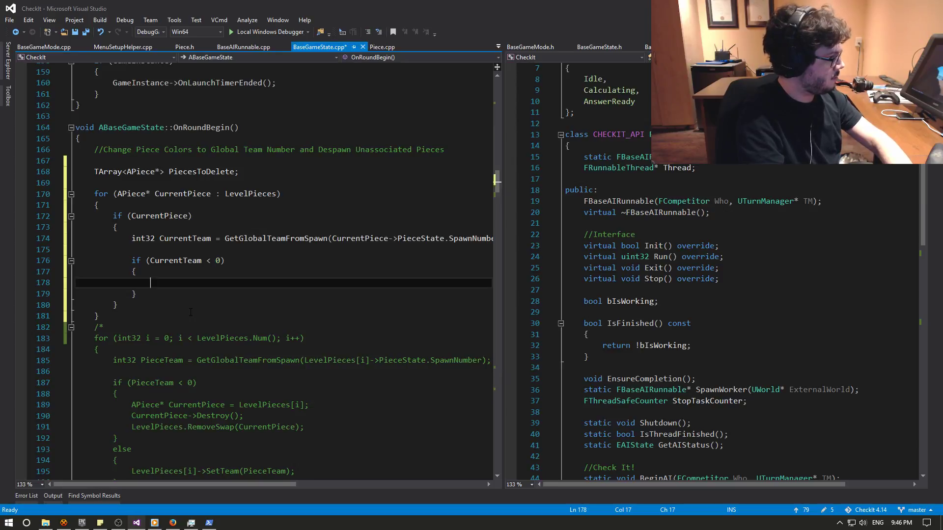
# Inside that block, add PiecesToDelete.Add(CurrentPiece); using IntelliSense completion.
pyautogui.write('APiece')
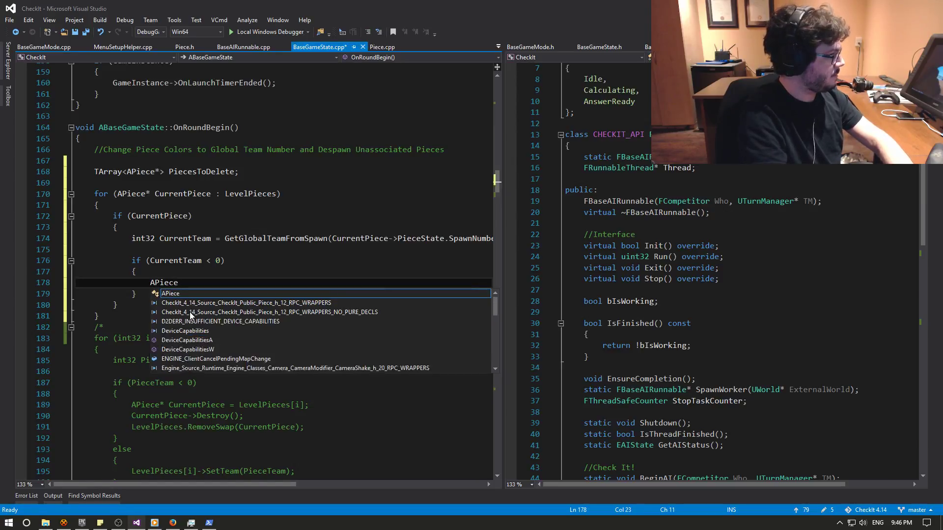
pyautogui.press('BackSpace')
pyautogui.press('BackSpace')
pyautogui.press('BackSpace')
pyautogui.press('BackSpace')
pyautogui.press('BackSpace')
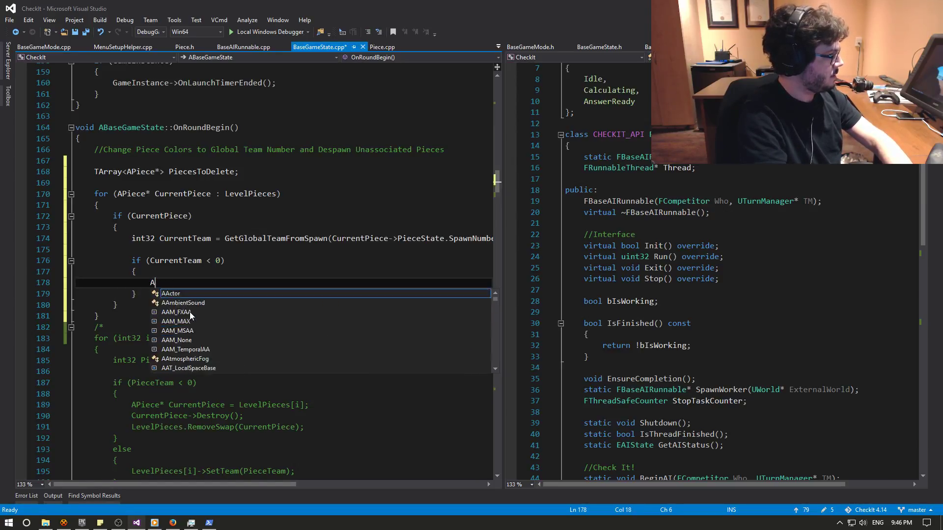
pyautogui.press('BackSpace')
pyautogui.write('CurrentPiece')
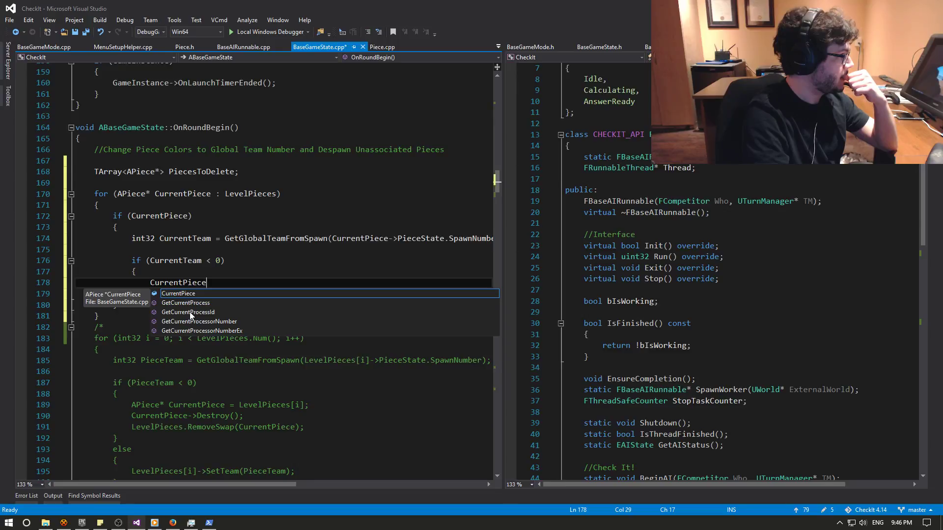
pyautogui.press('BackSpace')
pyautogui.press('BackSpace')
pyautogui.press('BackSpace')
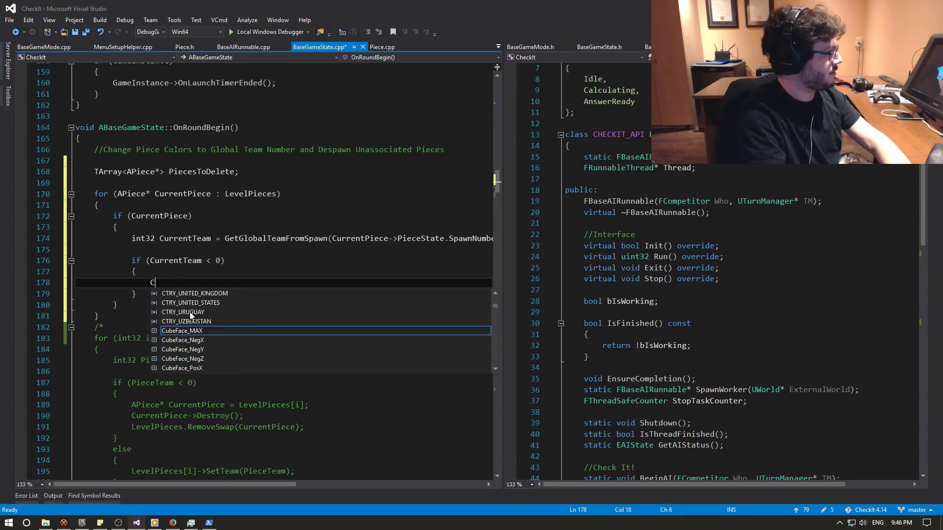
pyautogui.write('PiecesToD')
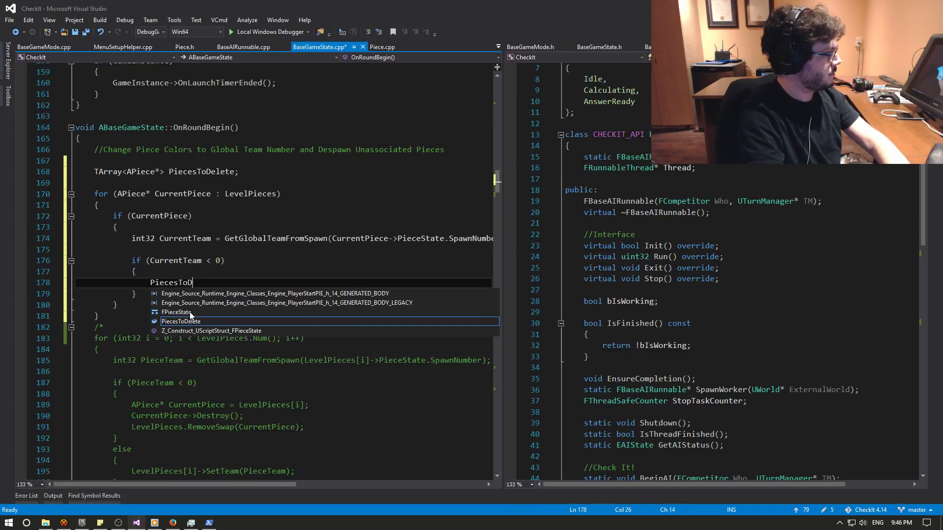
pyautogui.press('Tab')
pyautogui.write('.A(')
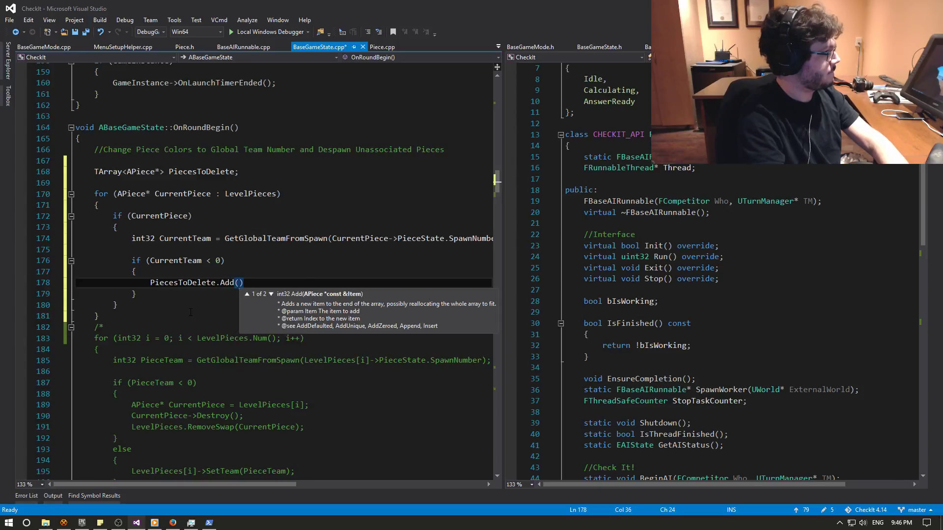
pyautogui.write('CurrentPI')
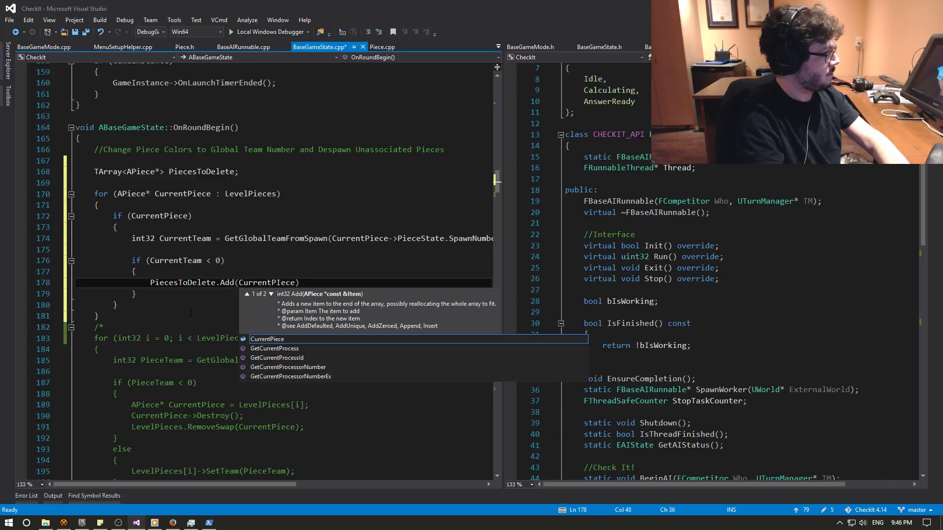
pyautogui.write(')')
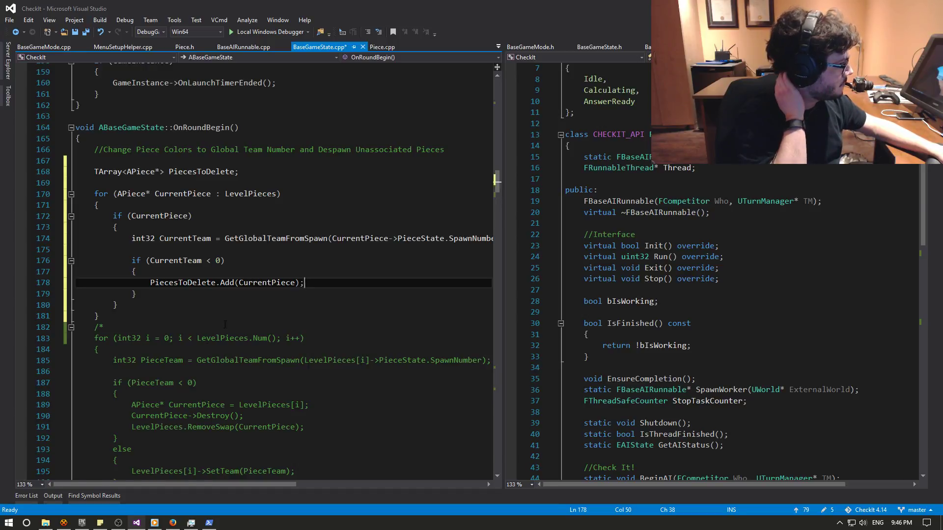
pyautogui.scroll(-2, 225, 324)
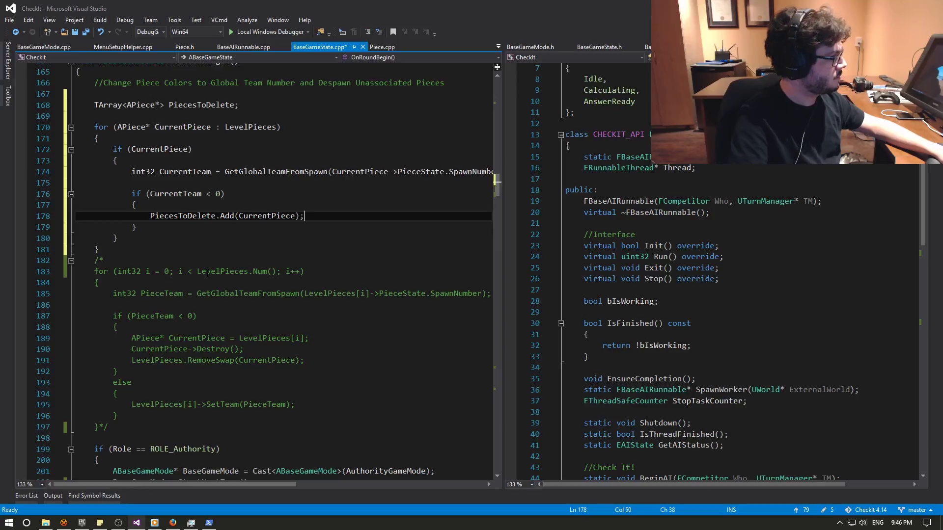
# Add an else branch calling CurrentPiece->SetTeam(CurrentTeam); and save the file.
pyautogui.click(154, 225)
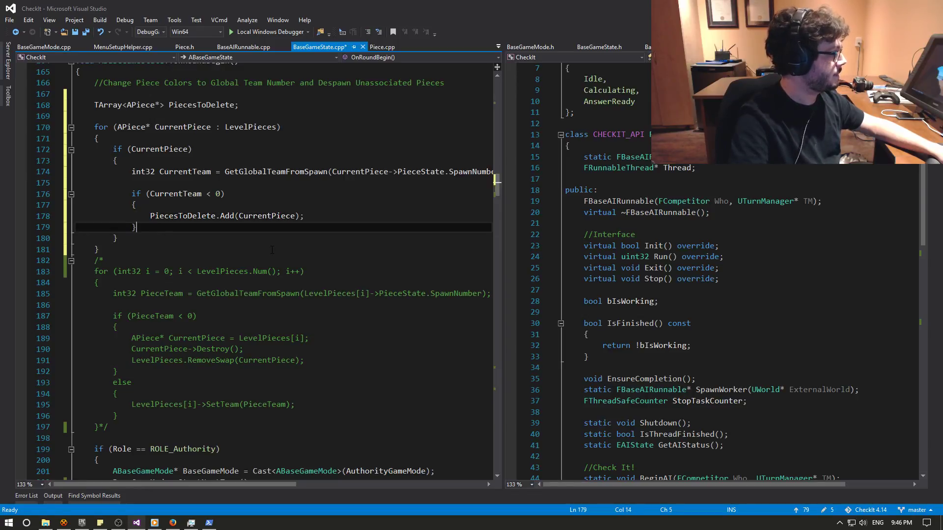
pyautogui.press('Return')
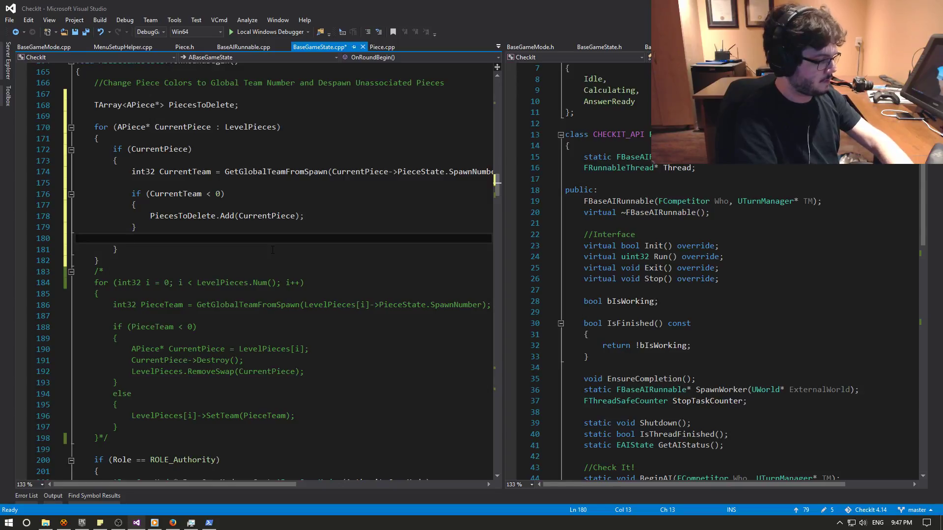
pyautogui.write('else')
pyautogui.press('Return')
pyautogui.write('{')
pyautogui.press('Return')
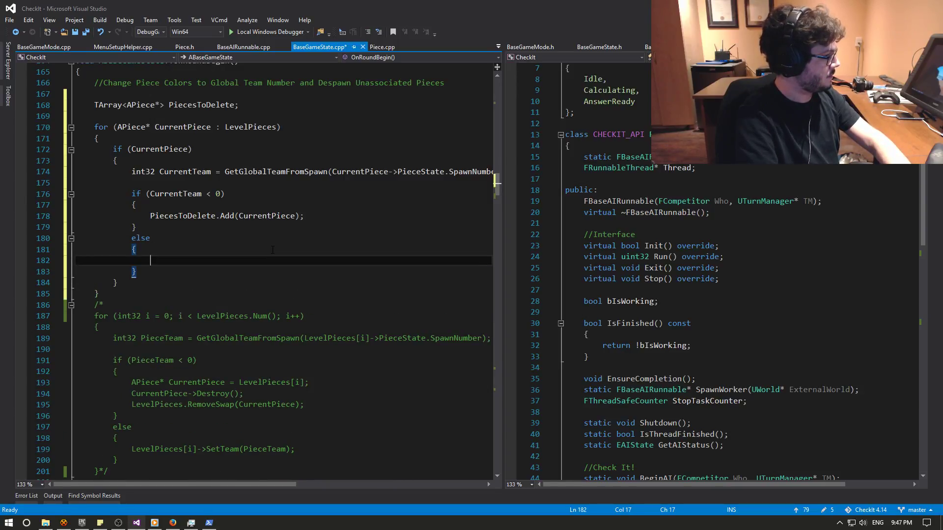
pyautogui.write('Curr')
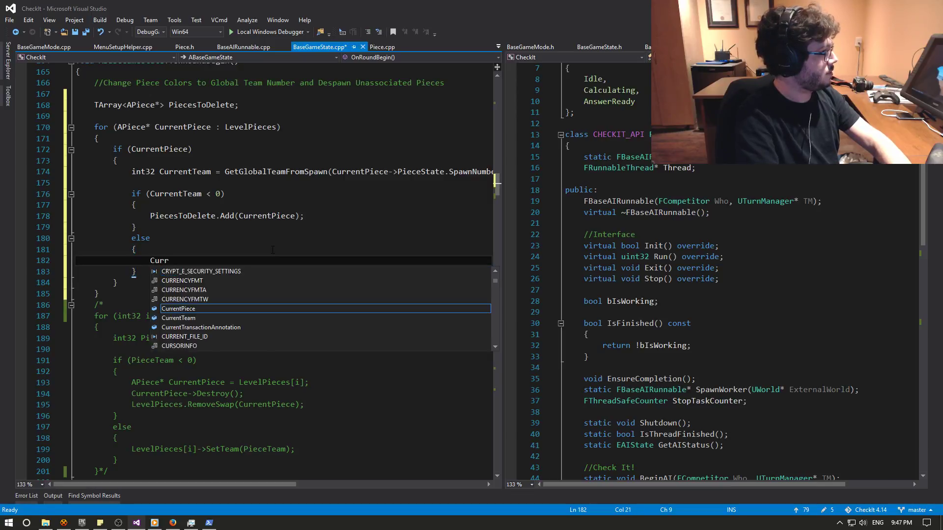
pyautogui.write('entPiece')
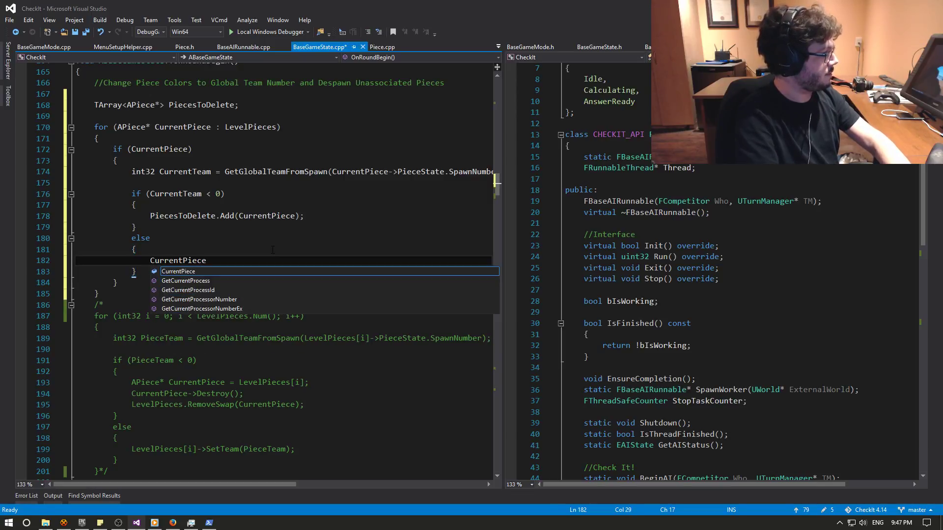
pyautogui.write('->SetTe')
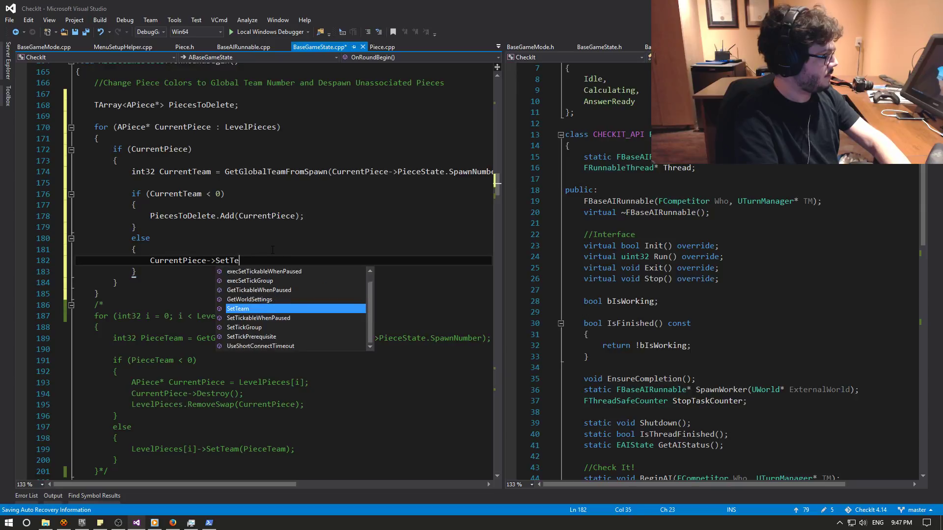
pyautogui.write('am(Cu')
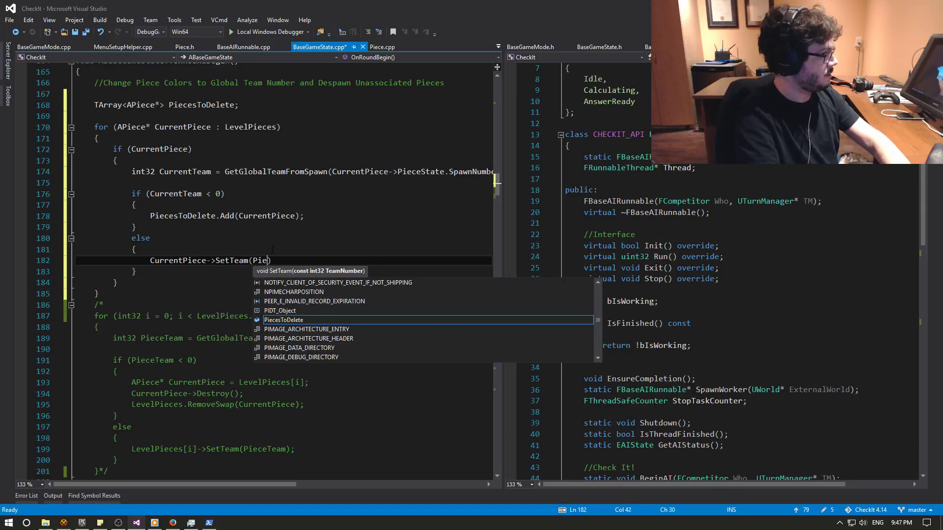
pyautogui.write('rrentT')
pyautogui.press('Tab')
pyautogui.write(');')
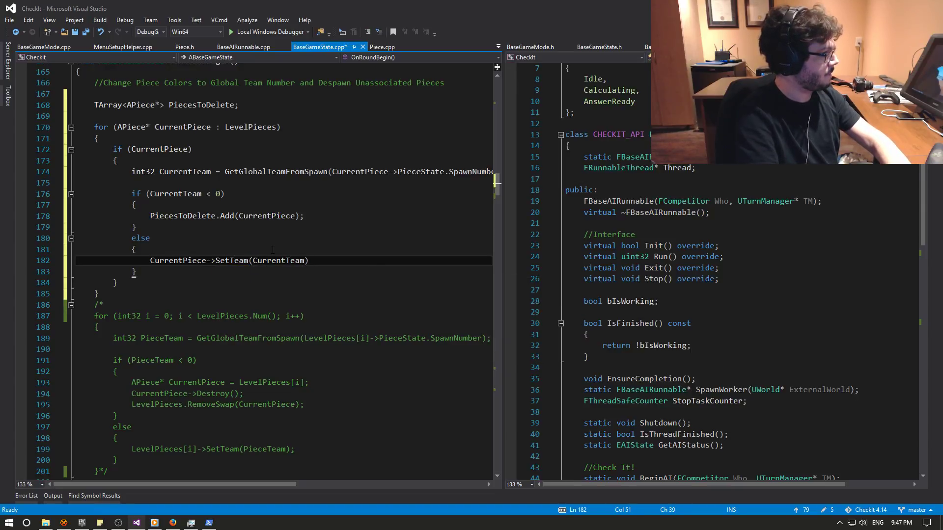
pyautogui.hotkey('ctrl', 's')
# Place the caret after the for loop's closing brace.
pyautogui.click(254, 260)
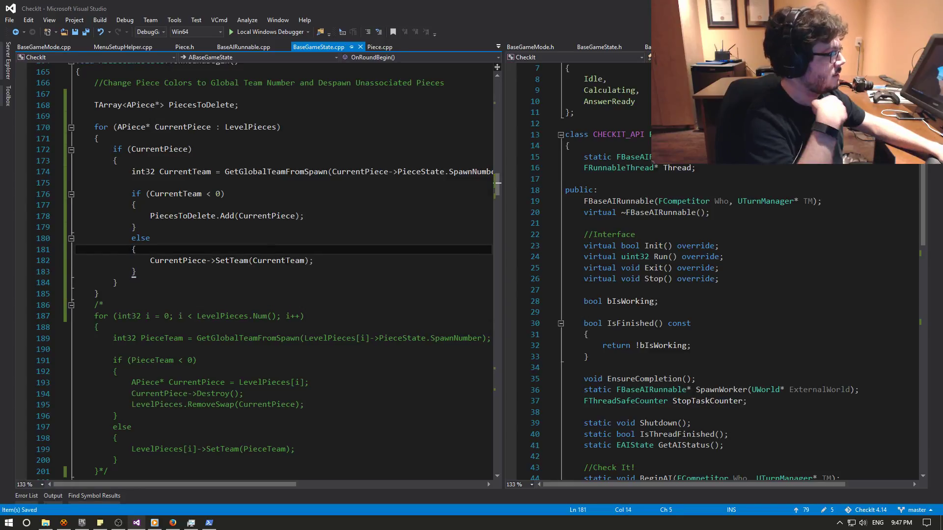
pyautogui.click(291, 260)
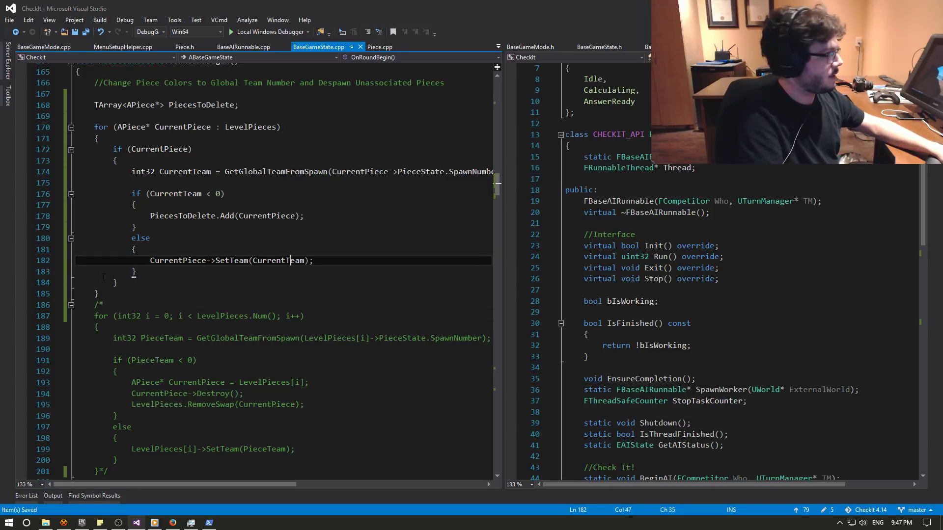
pyautogui.scroll(-1, 105, 296)
pyautogui.scroll(-1, 111, 294)
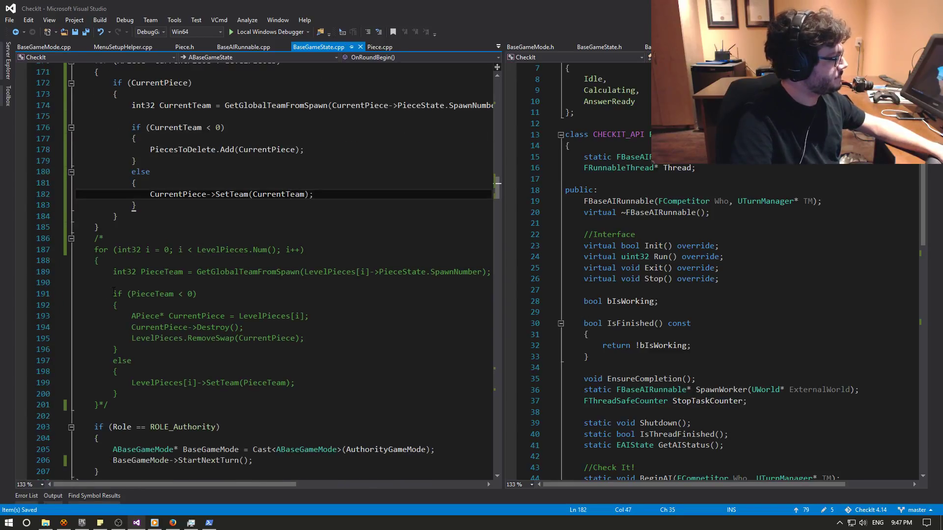
pyautogui.scroll(-1, 116, 292)
pyautogui.click(130, 194)
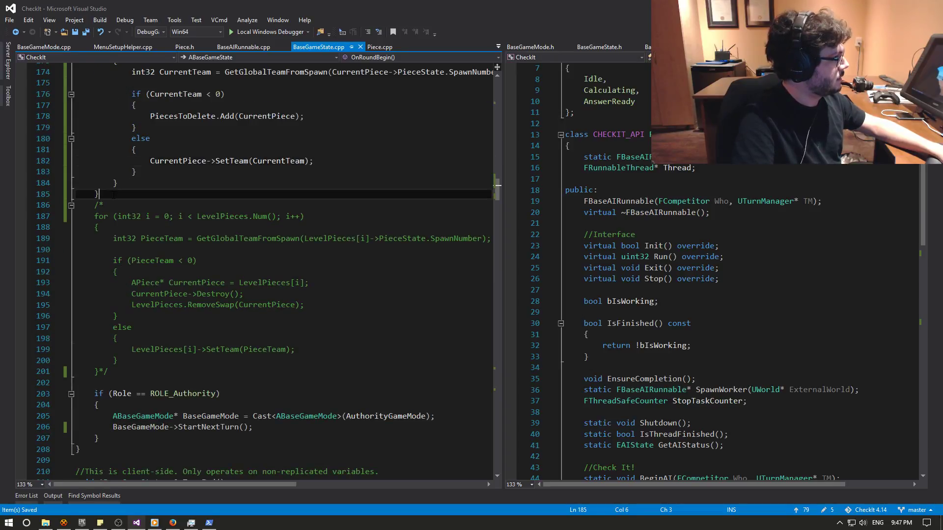
pyautogui.scroll(2, 130, 199)
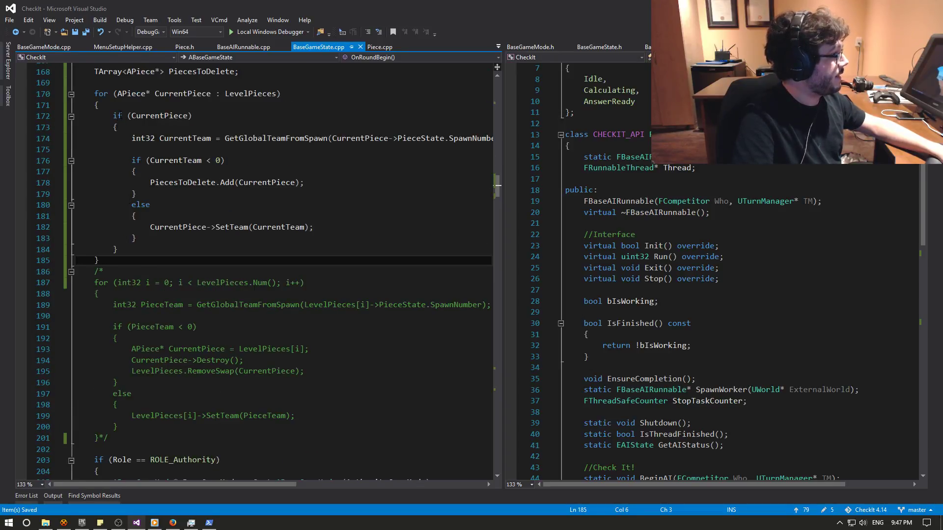
# Below the loop, write a for (APiece* CurrentPiece : PiecesToDelete) loop calling CurrentPiece->Destroy();.
pyautogui.press('Return')
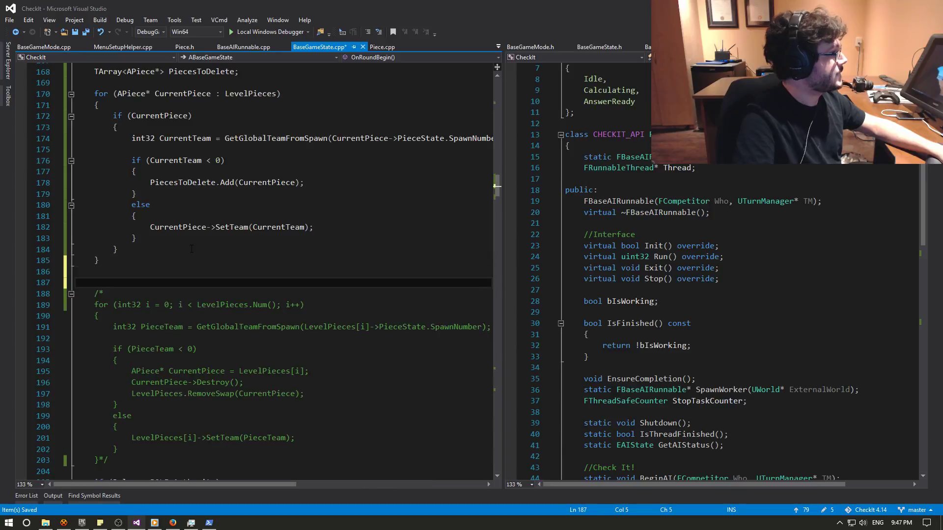
pyautogui.press('Return')
pyautogui.scroll(1, 211, 252)
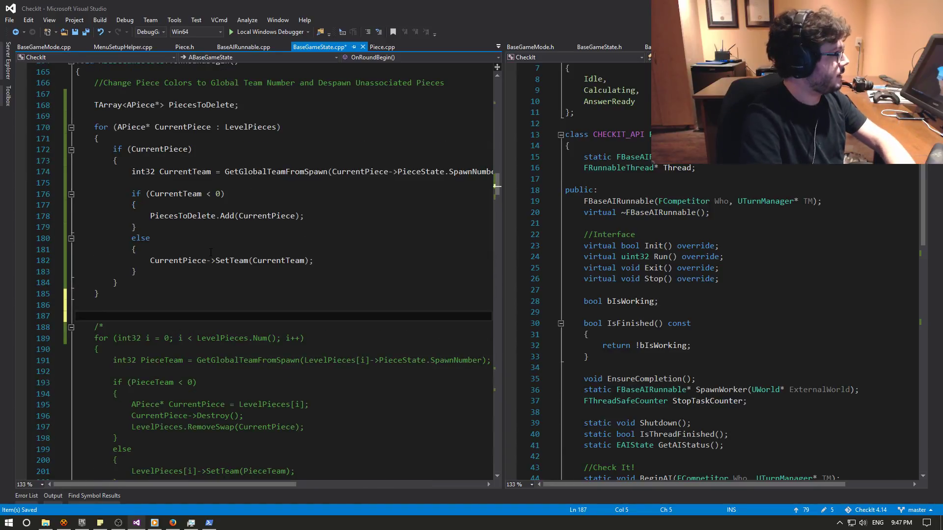
pyautogui.write('for (A')
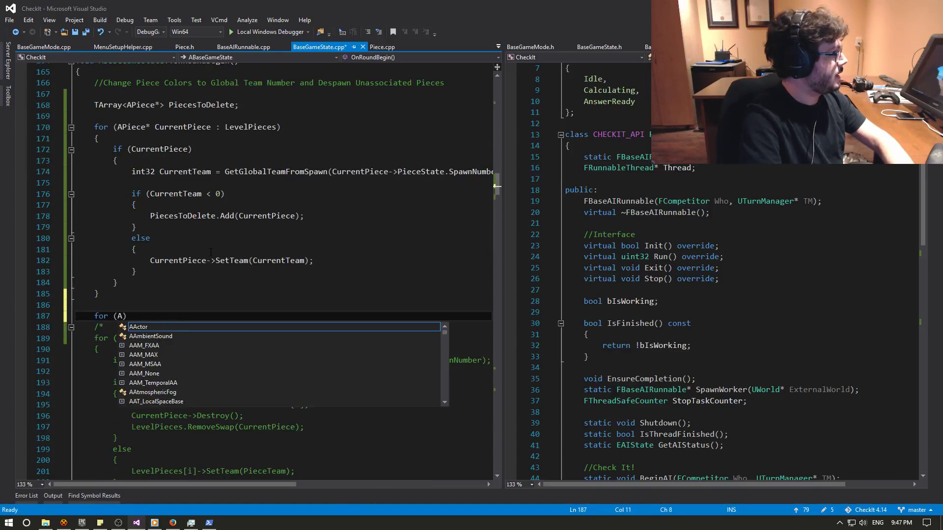
pyautogui.write('Peice*')
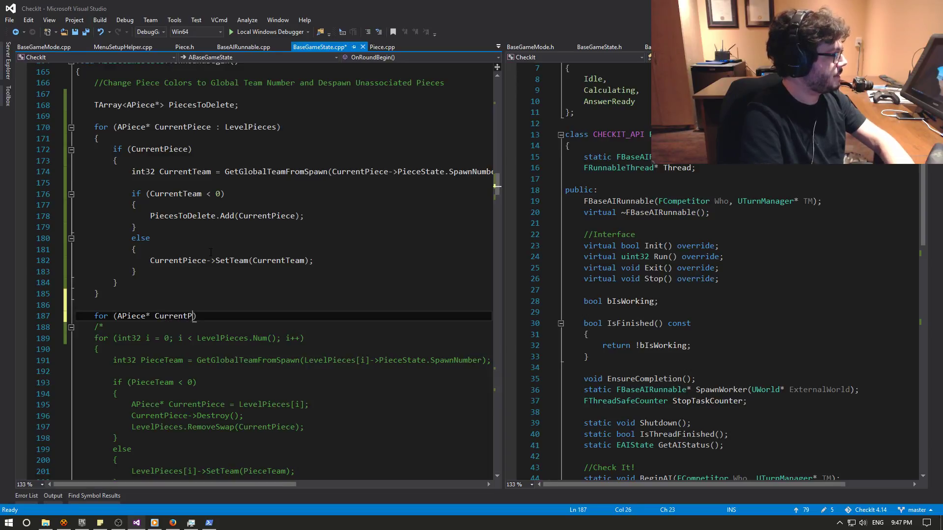
pyautogui.write('Pieces')
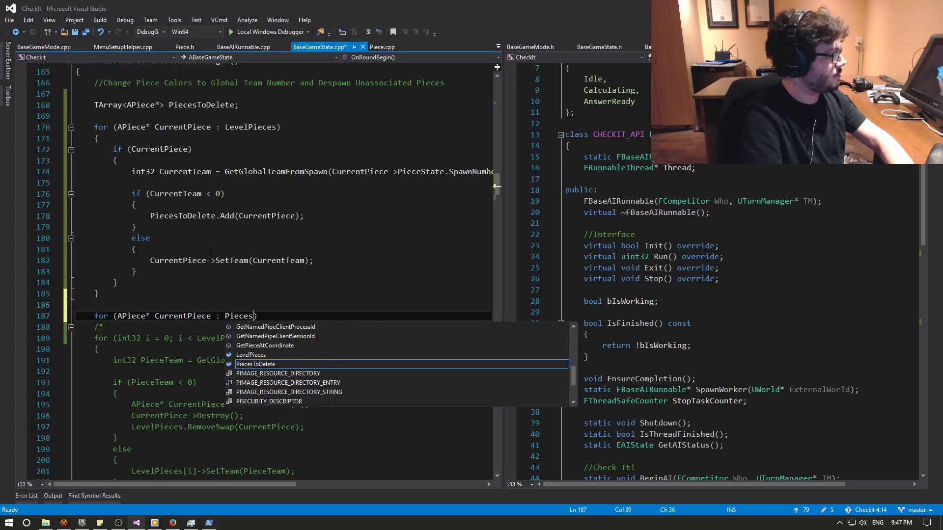
pyautogui.press('Tab')
pyautogui.press('Return')
pyautogui.write('{')
pyautogui.press('Return')
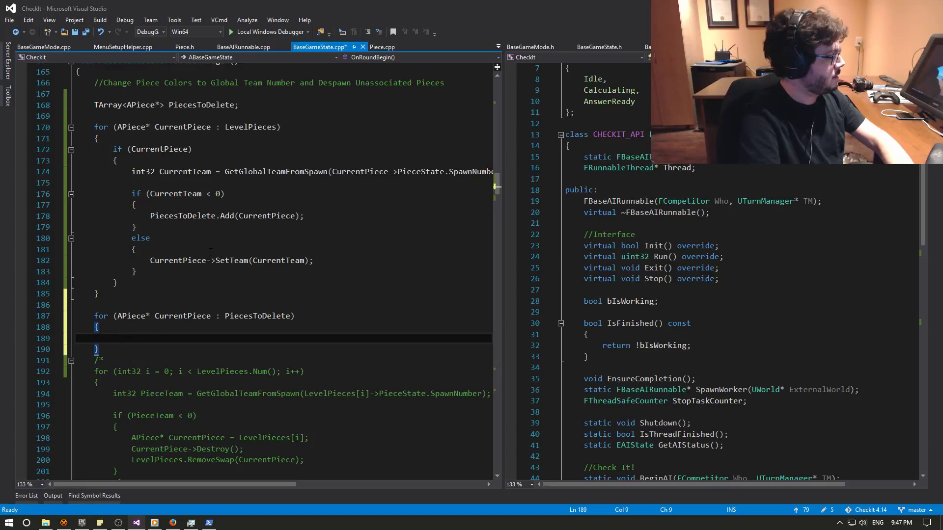
pyautogui.write('CurrentP')
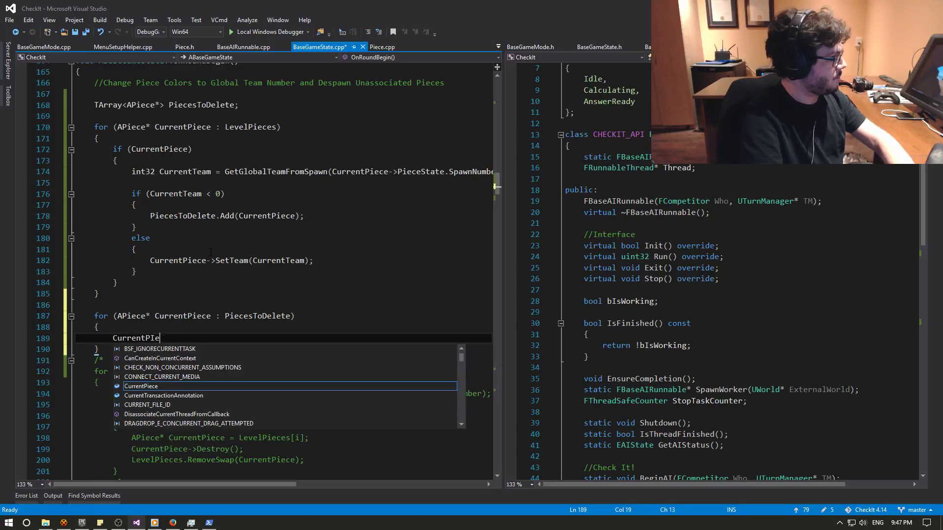
pyautogui.write('iece->D')
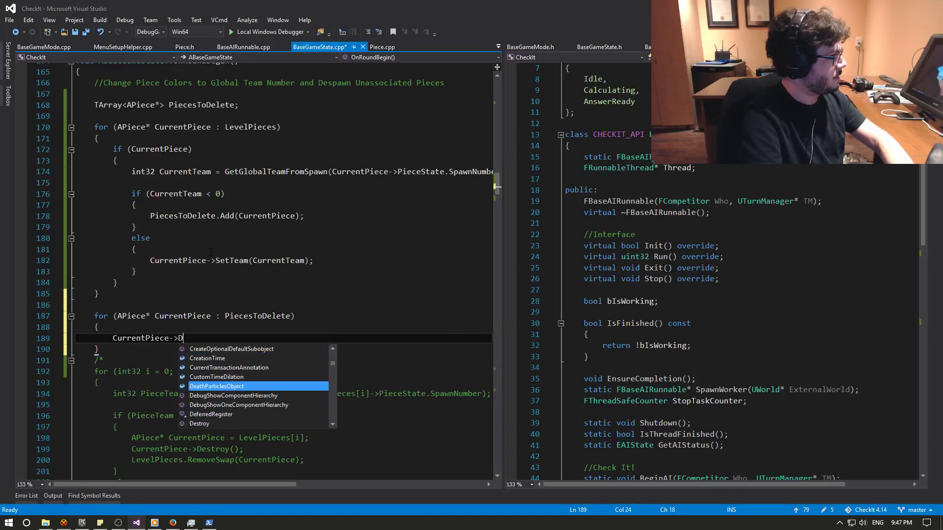
pyautogui.write('estr')
pyautogui.press('Tab')
pyautogui.write('();')
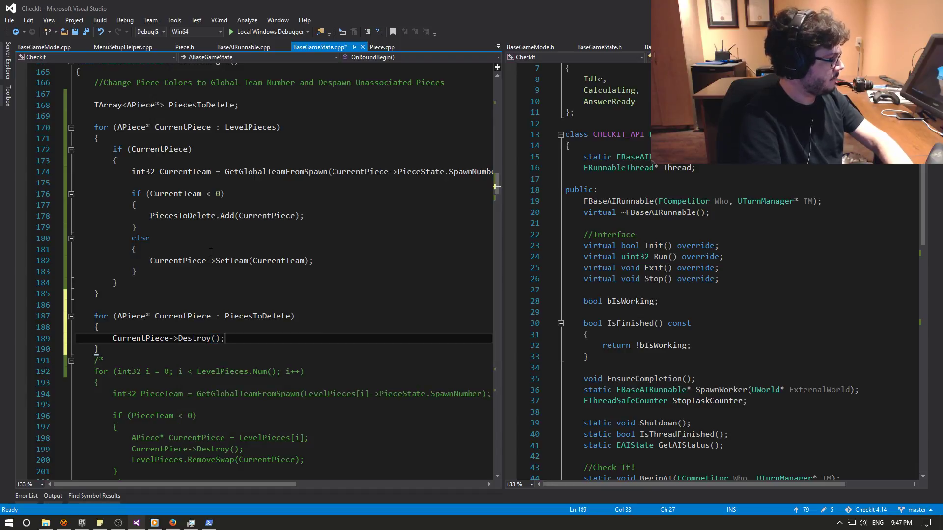
pyautogui.press('Return')
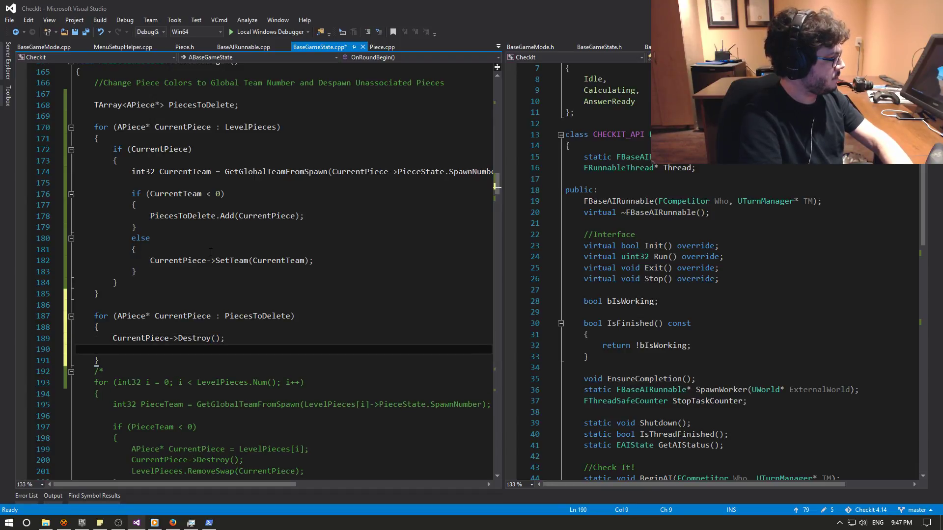
# Add LevelPieces.RemoveSwap(CurrentPiece); to the loop body and save the file.
pyautogui.write('LevelPiece')
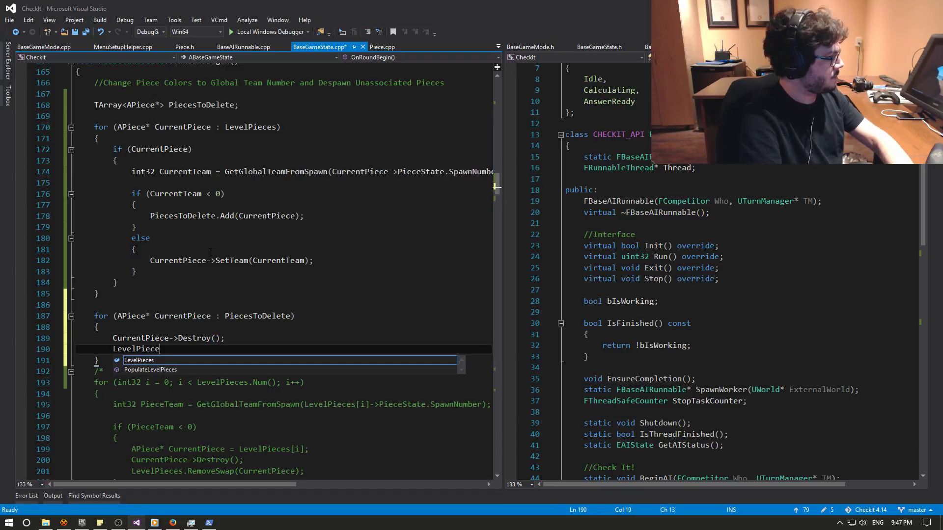
pyautogui.write('s.REm')
pyautogui.press('Down')
pyautogui.press('Down')
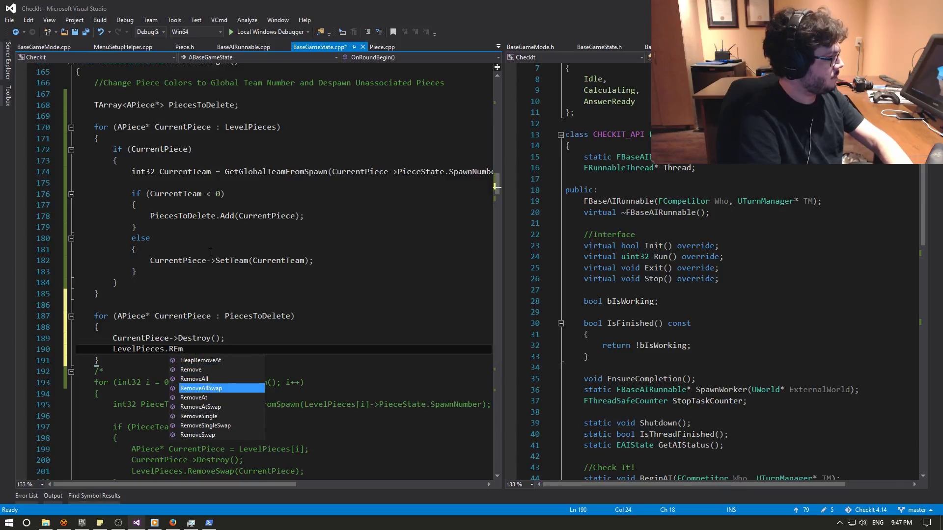
pyautogui.press('Down')
pyautogui.press('Down')
pyautogui.press('Up')
pyautogui.press('Up')
pyautogui.press('Up')
pyautogui.press('Down')
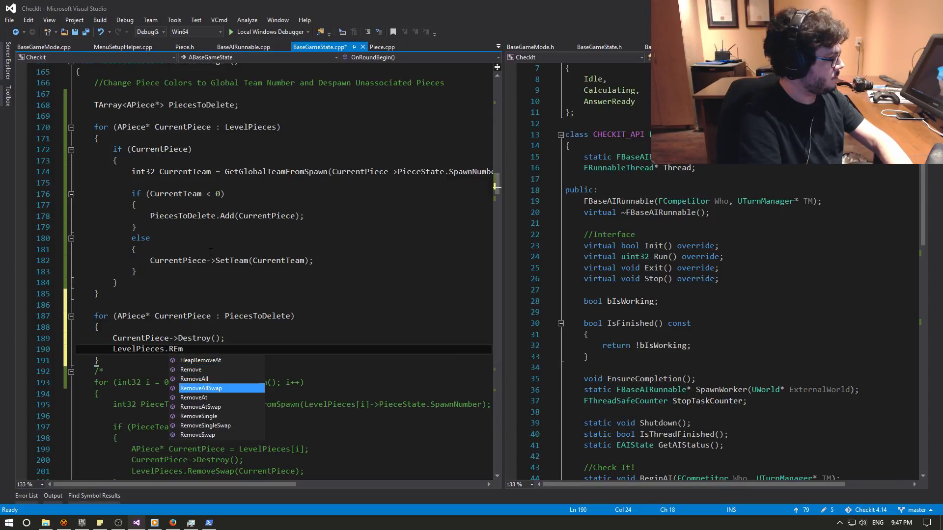
pyautogui.press('Down')
pyautogui.press('Down')
pyautogui.press('Down')
pyautogui.press('Down')
pyautogui.press('Down')
pyautogui.press('Tab')
pyautogui.write('(')
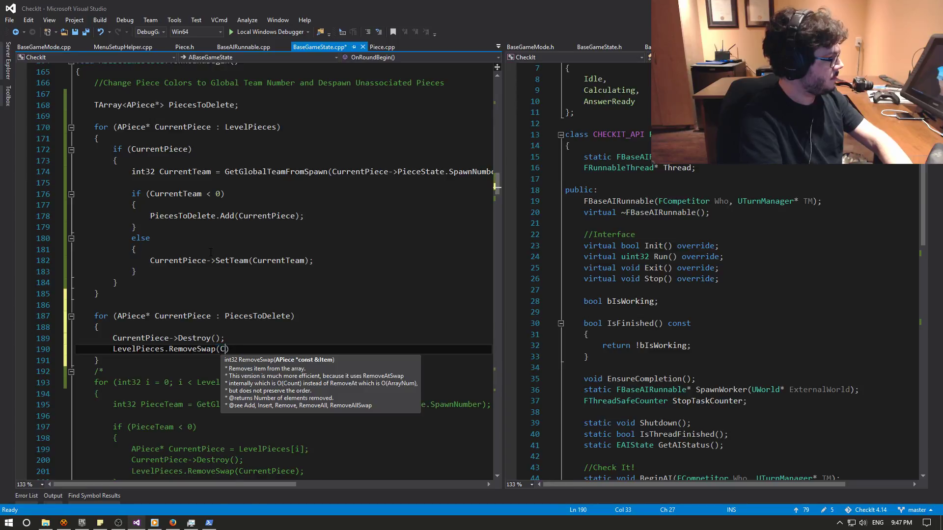
pyautogui.write('CurrentPIe')
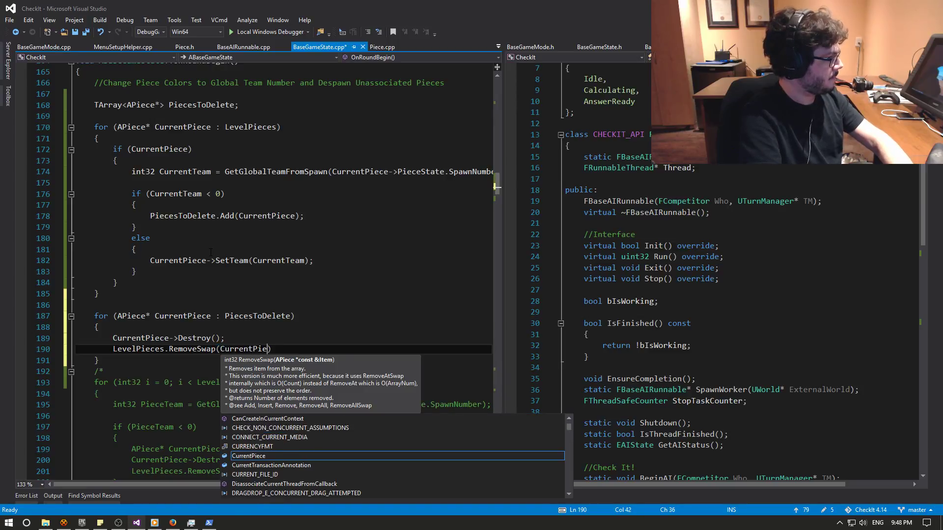
pyautogui.press('Tab')
pyautogui.write(');')
pyautogui.hotkey('ctrl', 's')
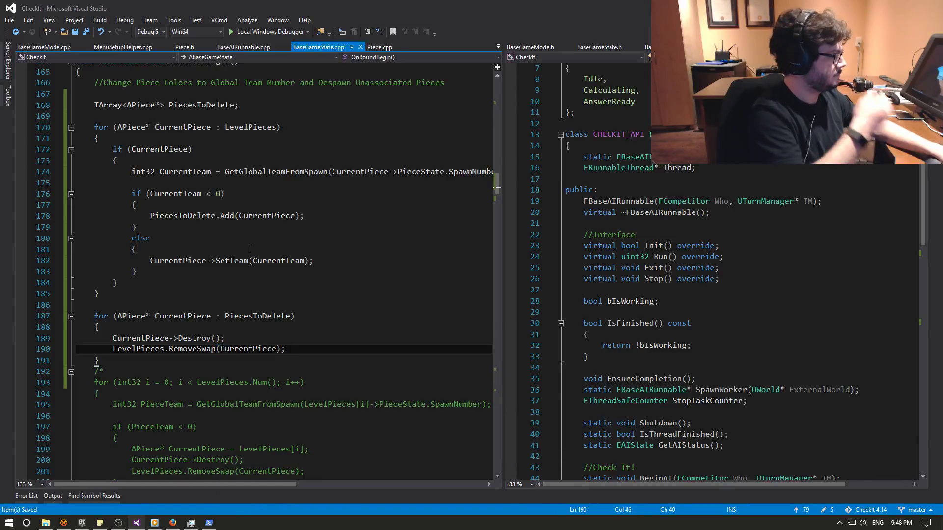
pyautogui.scroll(-6, 211, 252)
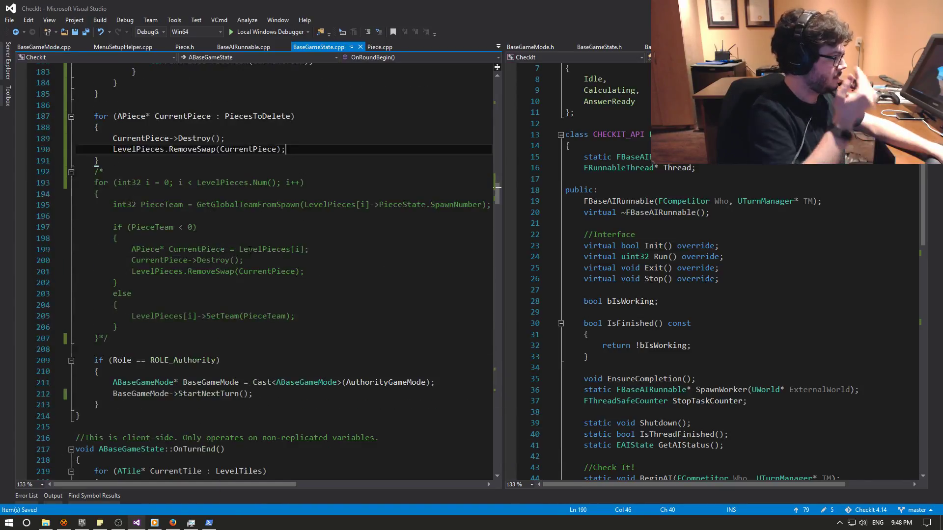
# Add a blank line after the new loop, collapse the commented-out old loop, and save.
pyautogui.click(130, 161)
pyautogui.press('Return')
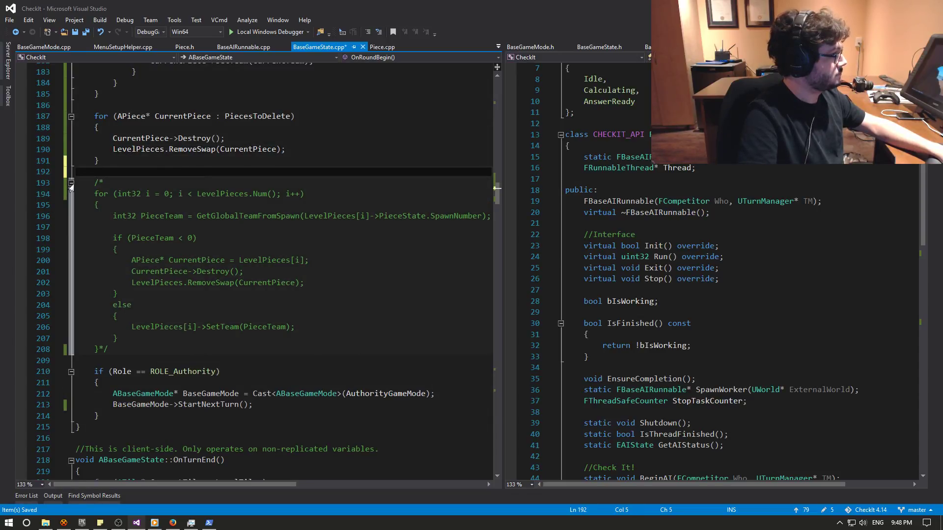
pyautogui.click(71, 183)
pyautogui.click(217, 161)
pyautogui.scroll(3, 218, 204)
pyautogui.hotkey('ctrl', 's')
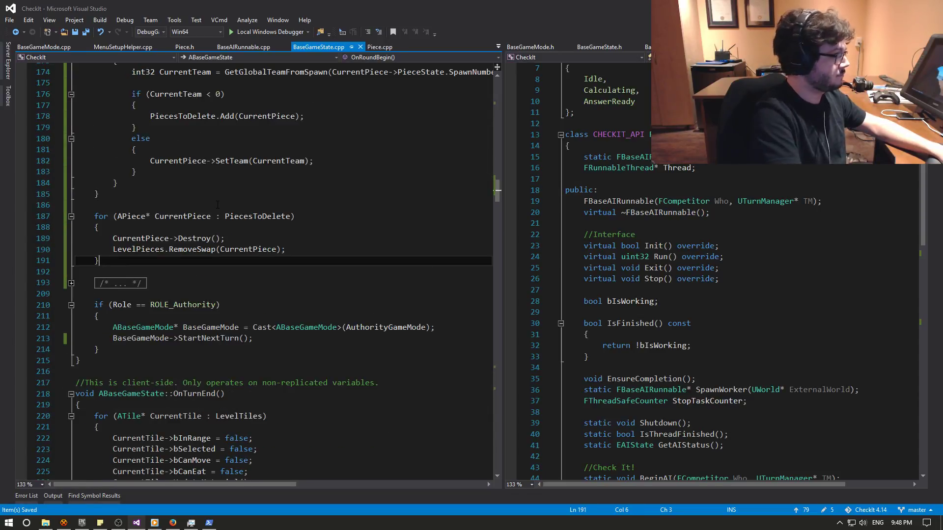
pyautogui.scroll(3, 217, 205)
pyautogui.scroll(2, 222, 209)
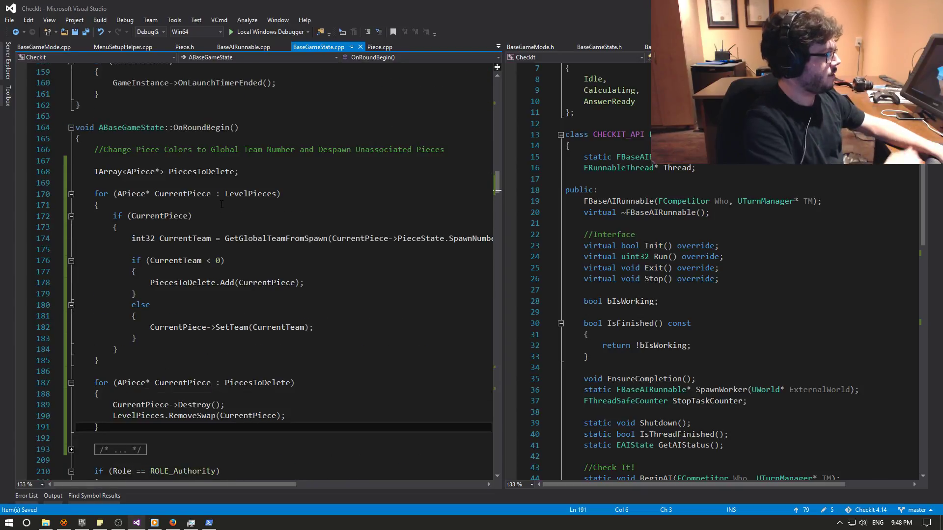
# Review the PiecesToDelete code, then build CheckIt and confirm the out-of-date prompt.
pyautogui.click(178, 171)
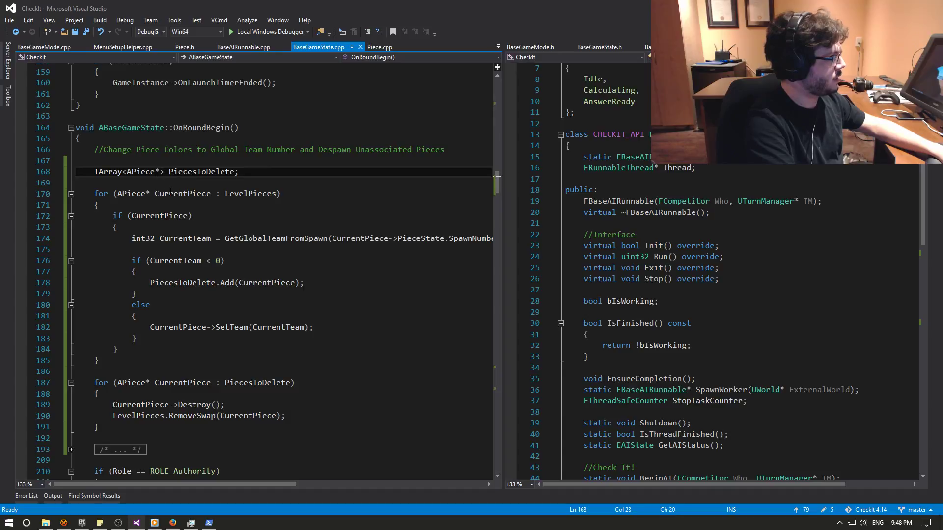
pyautogui.click(254, 282)
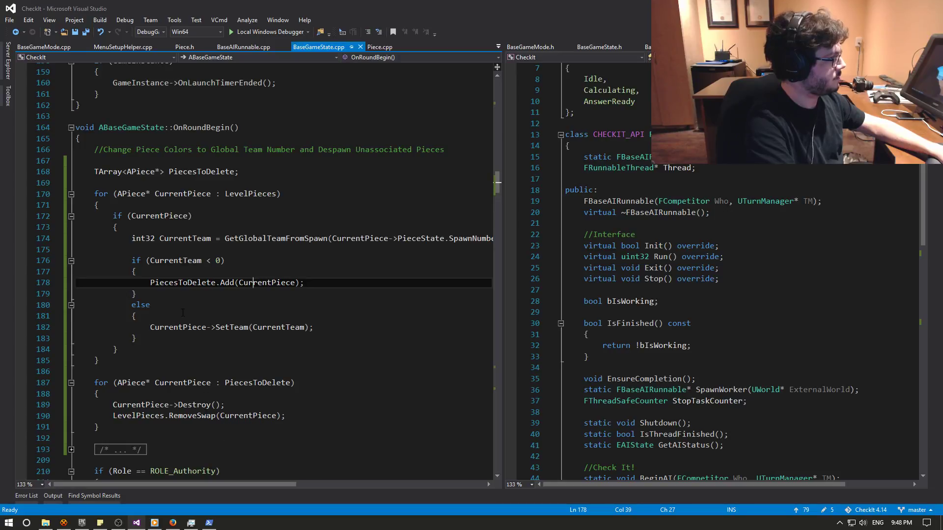
pyautogui.scroll(-1, 165, 388)
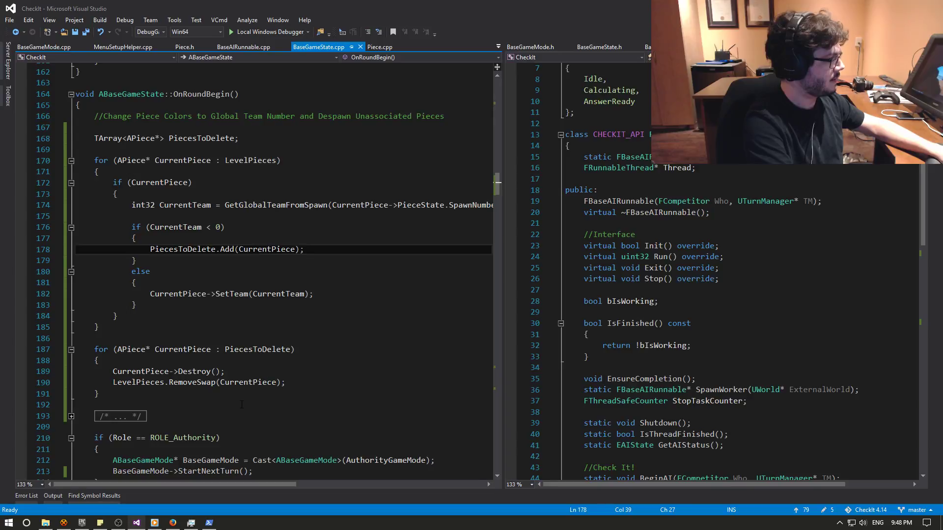
pyautogui.scroll(-2, 231, 402)
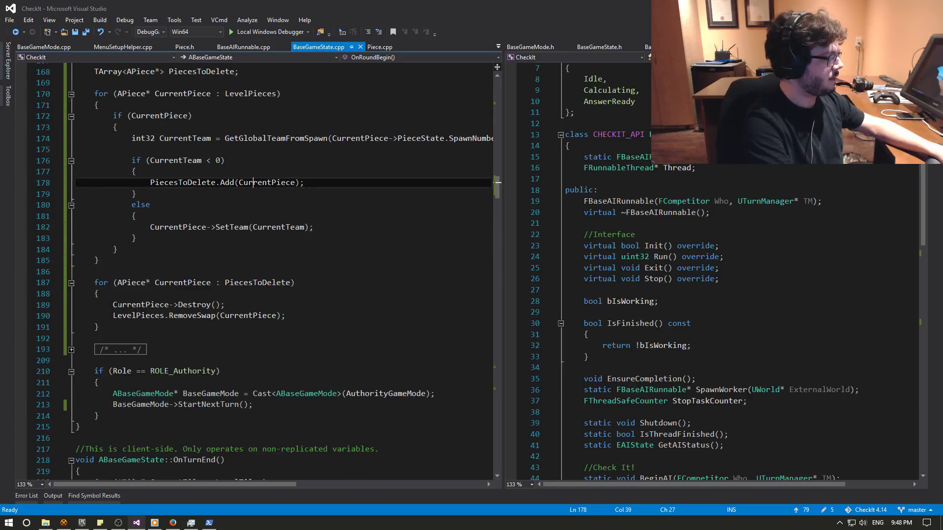
pyautogui.scroll(1, 108, 159)
pyautogui.scroll(-4, 106, 331)
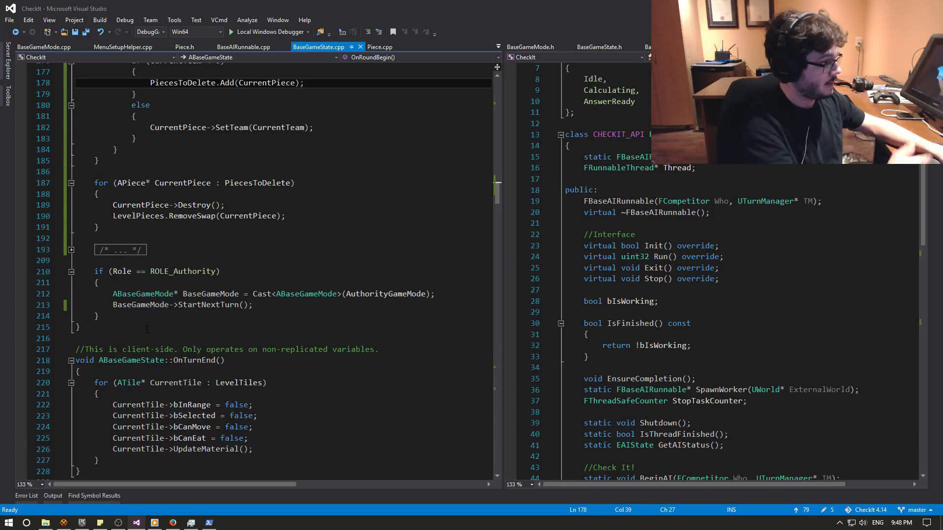
pyautogui.scroll(2, 163, 311)
pyautogui.scroll(1, 163, 311)
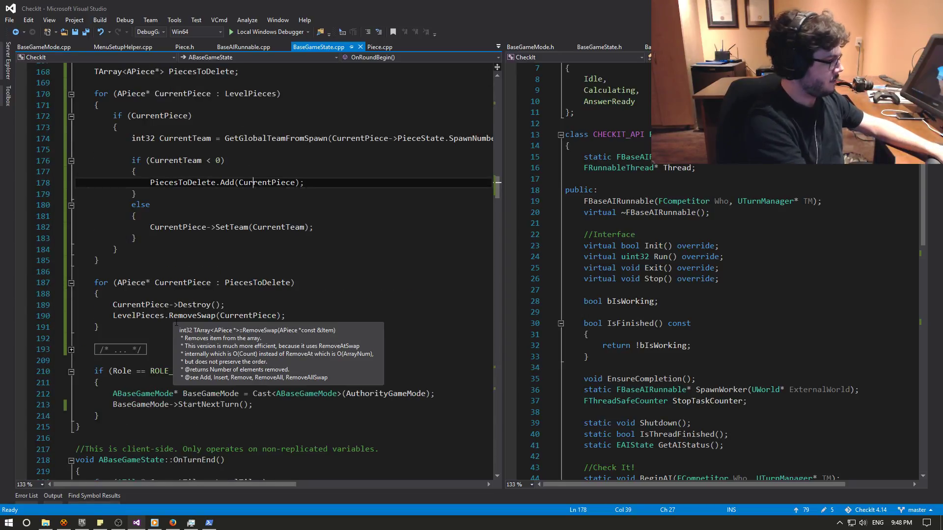
pyautogui.press('F5')
pyautogui.press('Return')
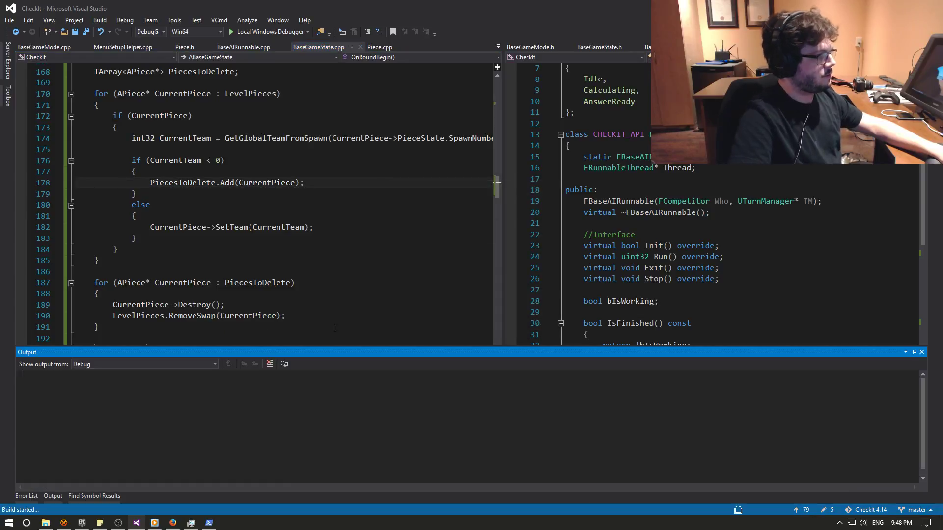
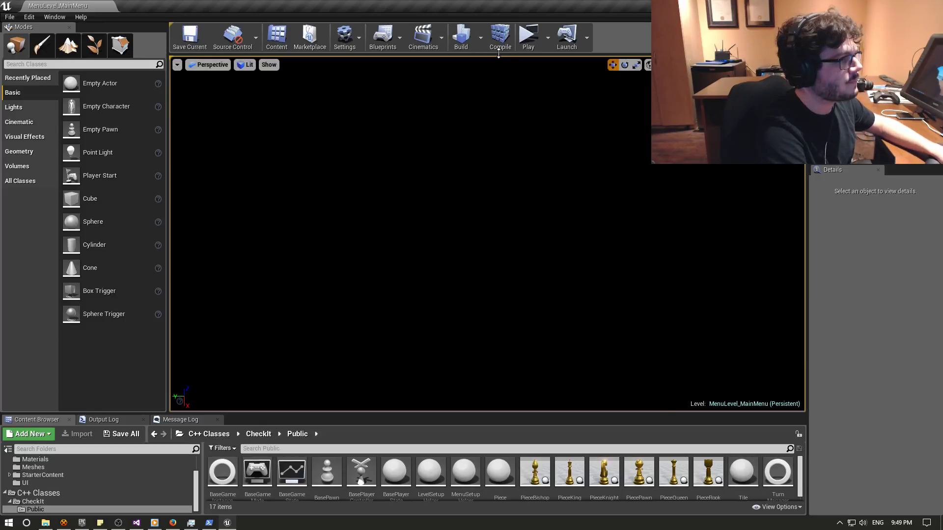
# Start a standalone preview and choose the 1 v 1 preset in Round Settings.
pyautogui.click(527, 36)
pyautogui.click(434, 279)
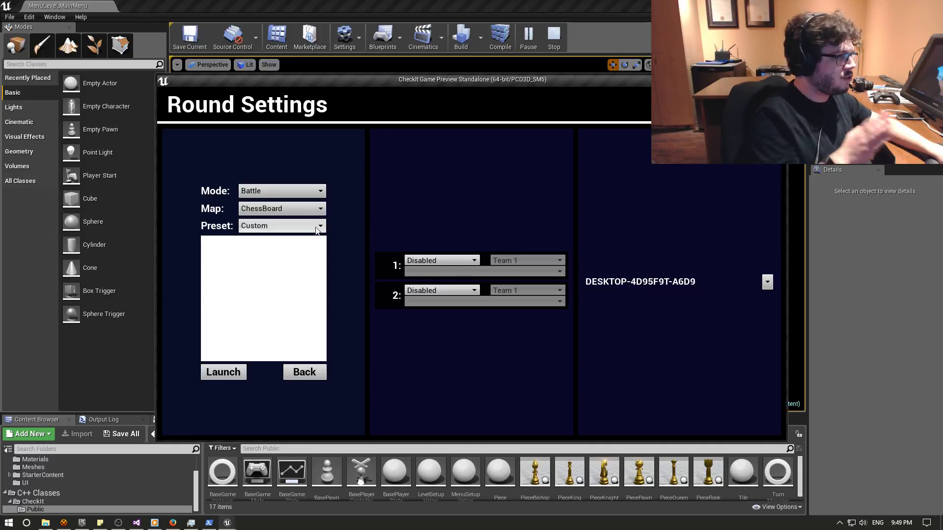
pyautogui.click(302, 228)
pyautogui.click(282, 250)
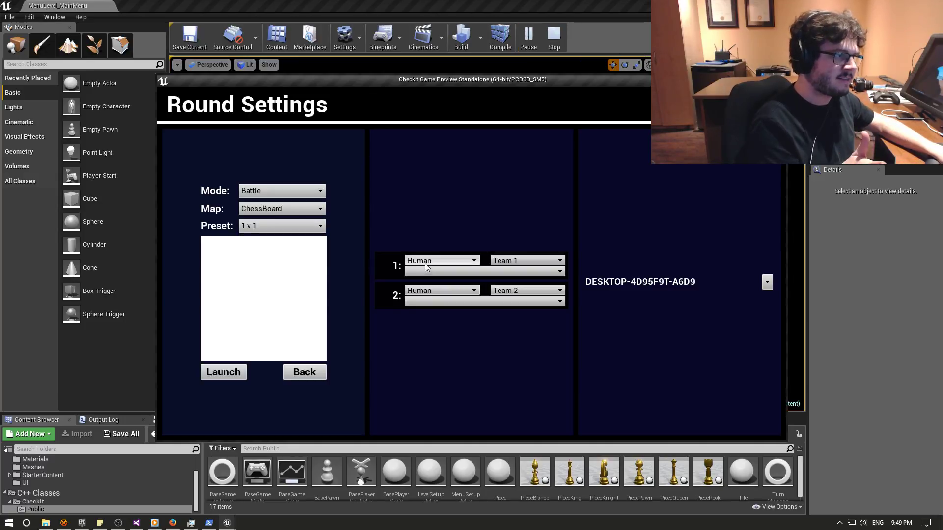
# Assign player 1 to this PC and make player 2 a named AI opponent.
pyautogui.click(426, 273)
pyautogui.click(440, 290)
pyautogui.click(440, 291)
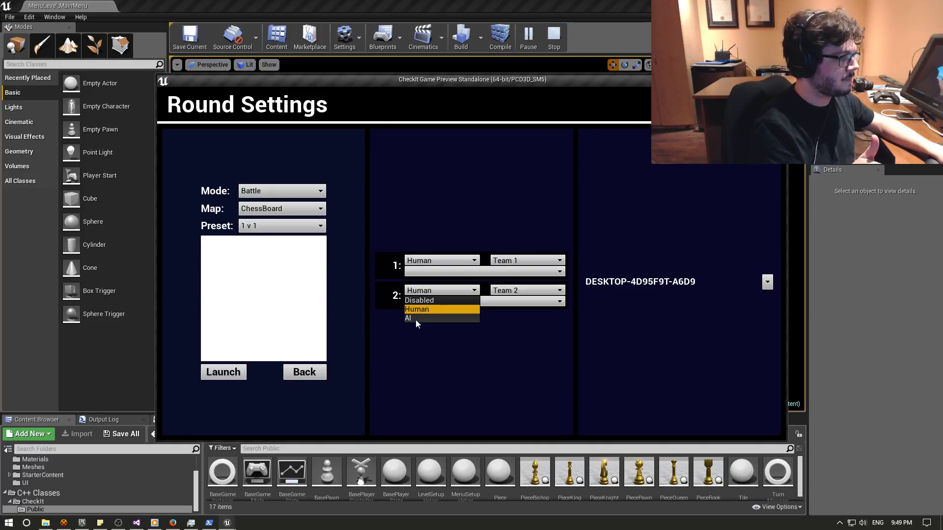
pyautogui.click(415, 319)
pyautogui.click(416, 273)
pyautogui.click(428, 283)
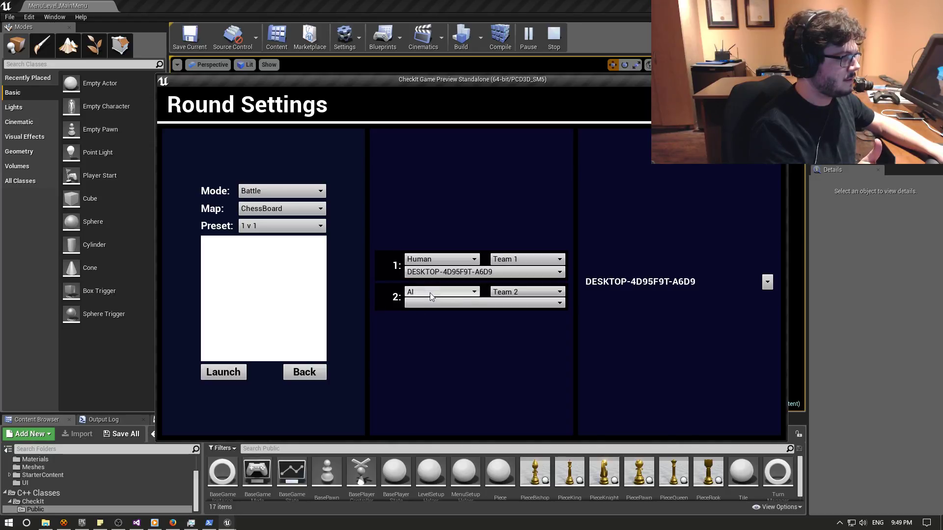
pyautogui.click(428, 305)
pyautogui.click(418, 315)
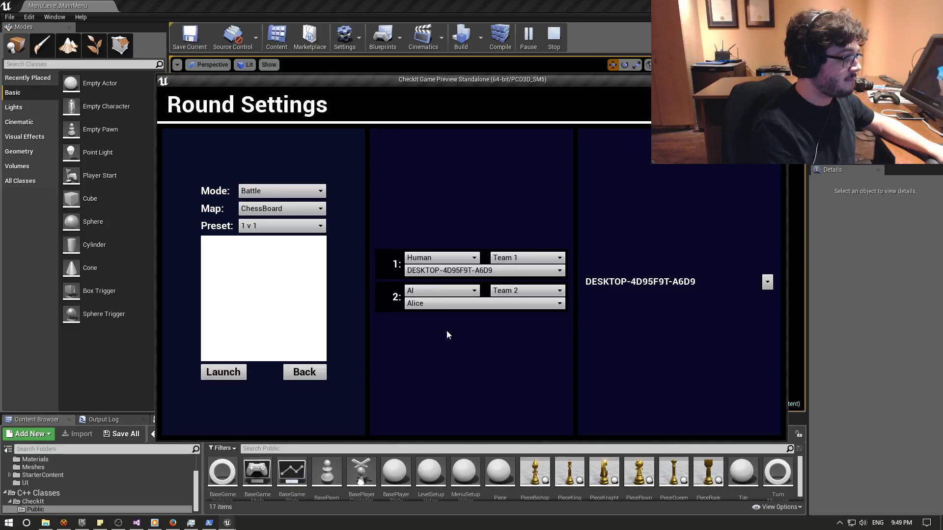
# Launch the ChessBoard round, advance the gold e-pawn two squares, then move a pawn diagonally.
pyautogui.click(223, 374)
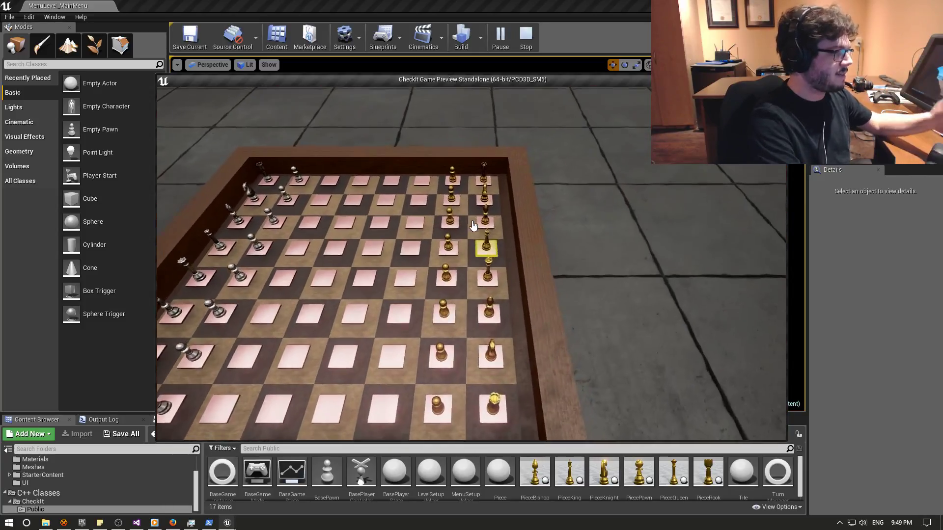
pyautogui.scroll(2, 462, 226)
pyautogui.click(471, 227)
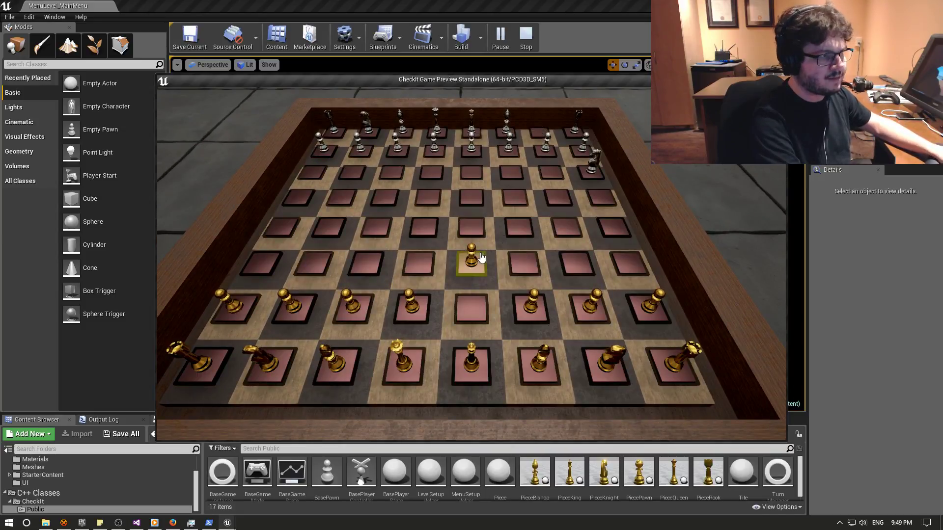
pyautogui.click(490, 265)
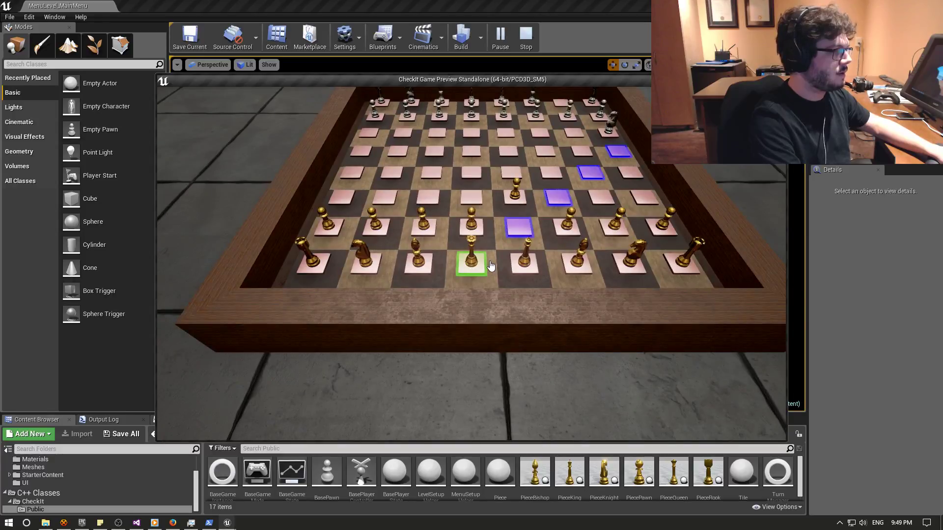
pyautogui.click(499, 270)
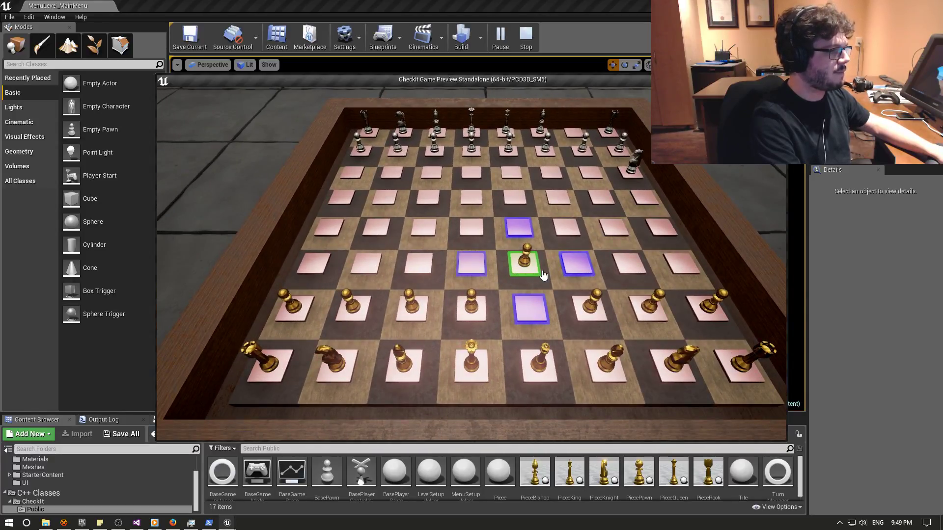
pyautogui.click(544, 275)
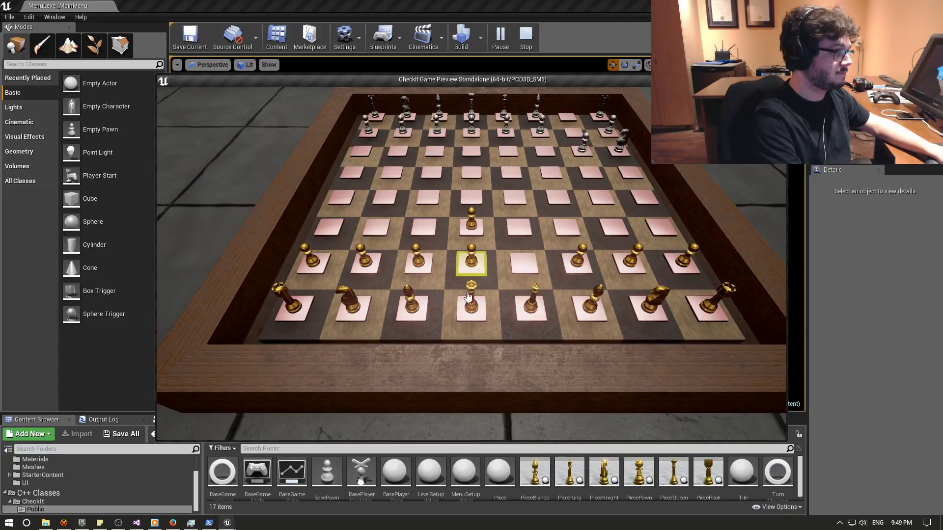
# Select several gold pieces, the queen and pawns, to check their available moves.
pyautogui.click(532, 304)
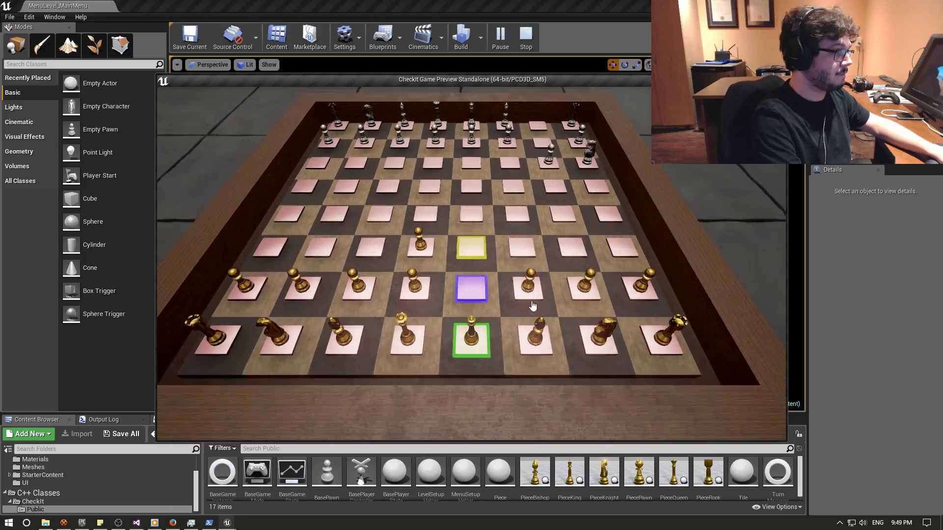
pyautogui.click(534, 307)
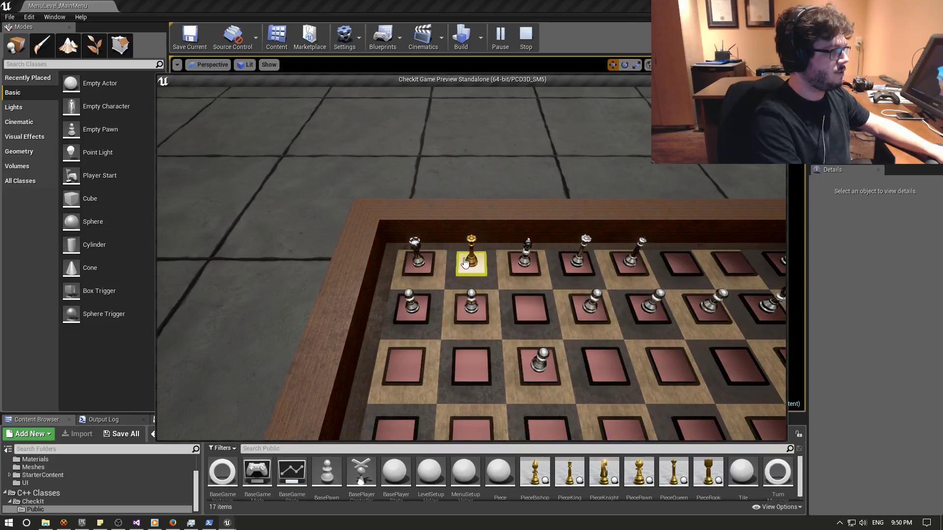
pyautogui.click(465, 263)
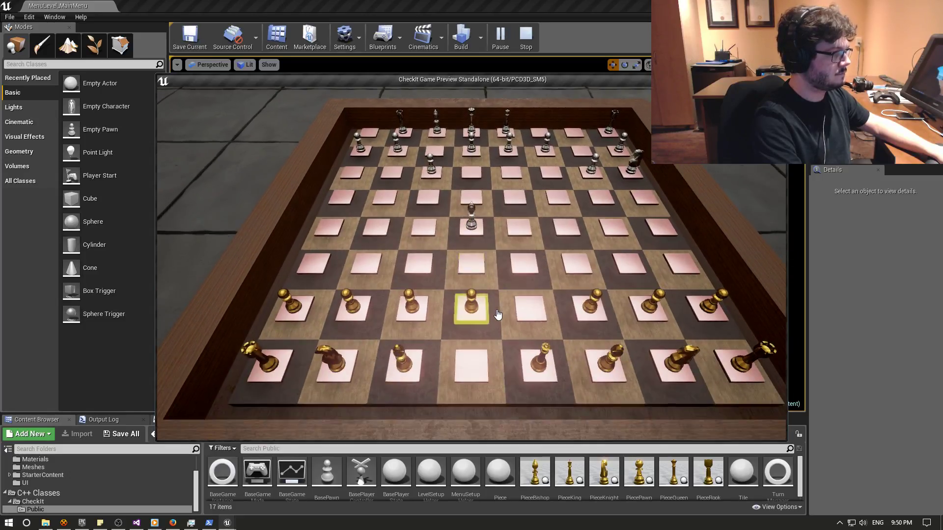
pyautogui.click(498, 315)
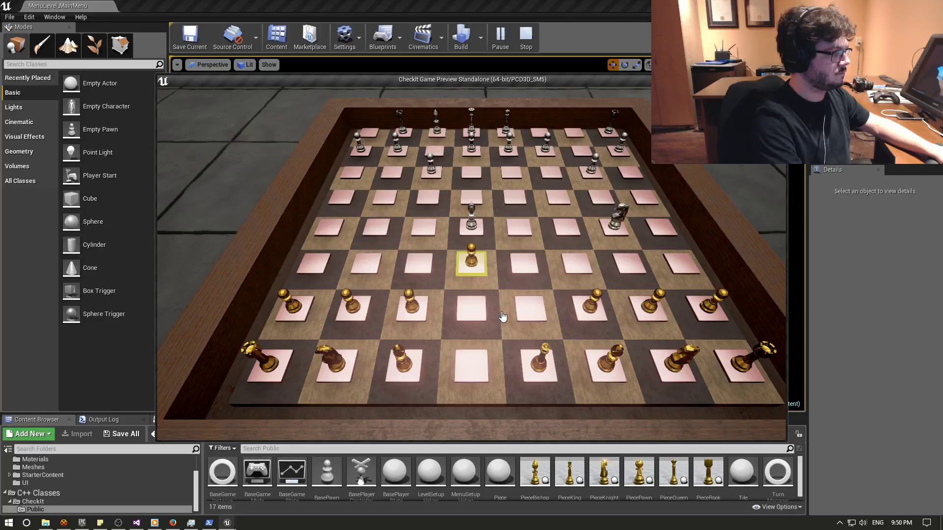
pyautogui.click(502, 316)
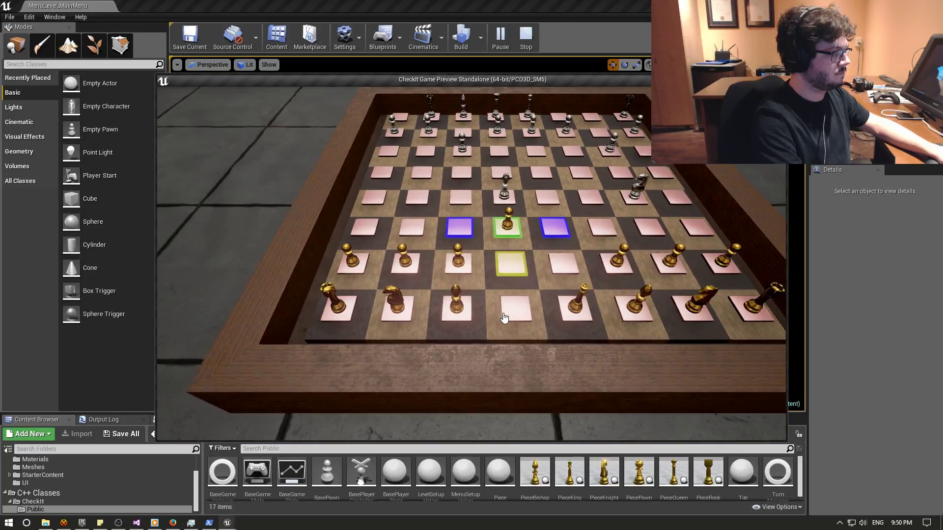
pyautogui.click(506, 318)
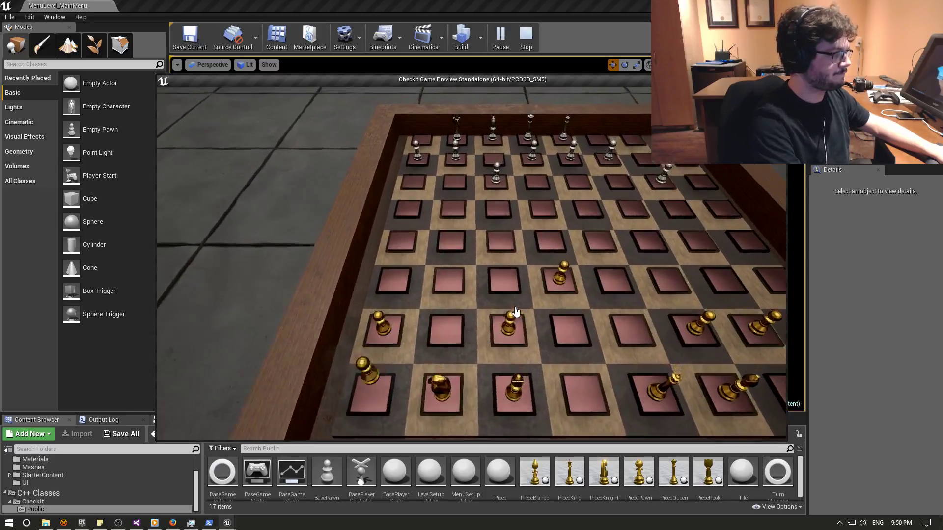
# Stop the preview, start a new one, and pick the CrossStreams map with the 1 v 1 preset.
pyautogui.press('Escape')
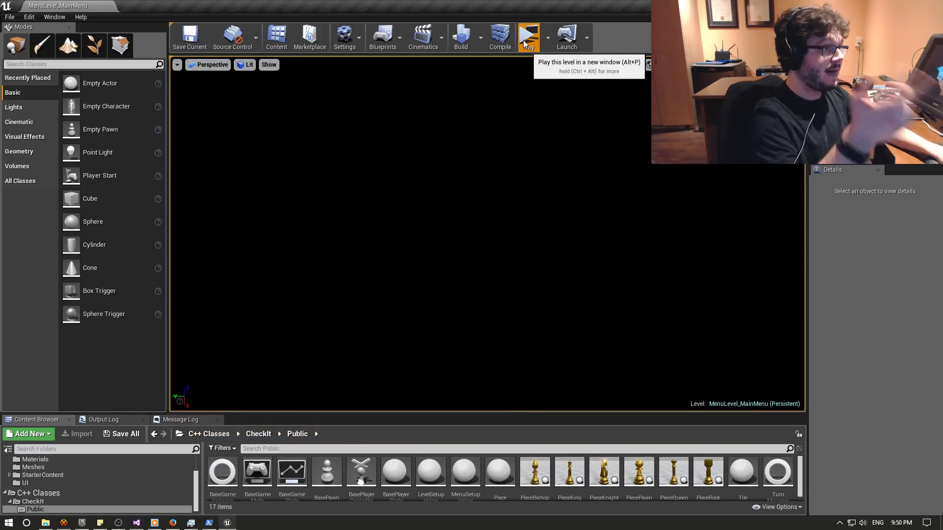
pyautogui.click(525, 44)
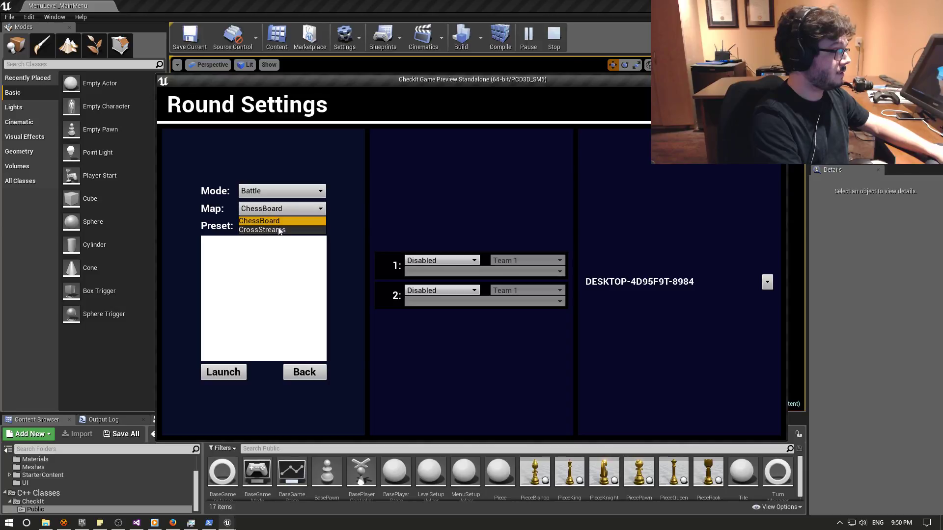
pyautogui.click(279, 231)
pyautogui.click(269, 225)
pyautogui.click(258, 248)
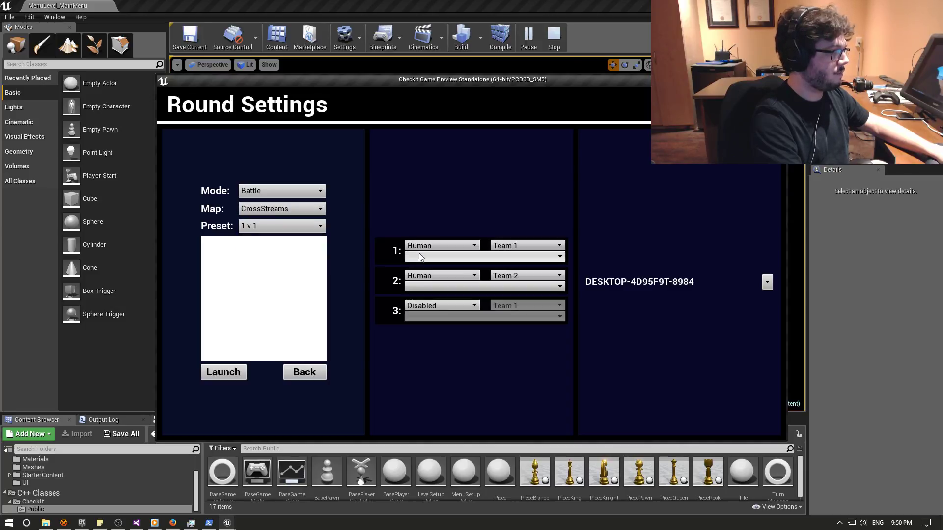
# Set player 1 to this PC and player 2 to a named AI opponent.
pyautogui.click(425, 257)
pyautogui.click(426, 268)
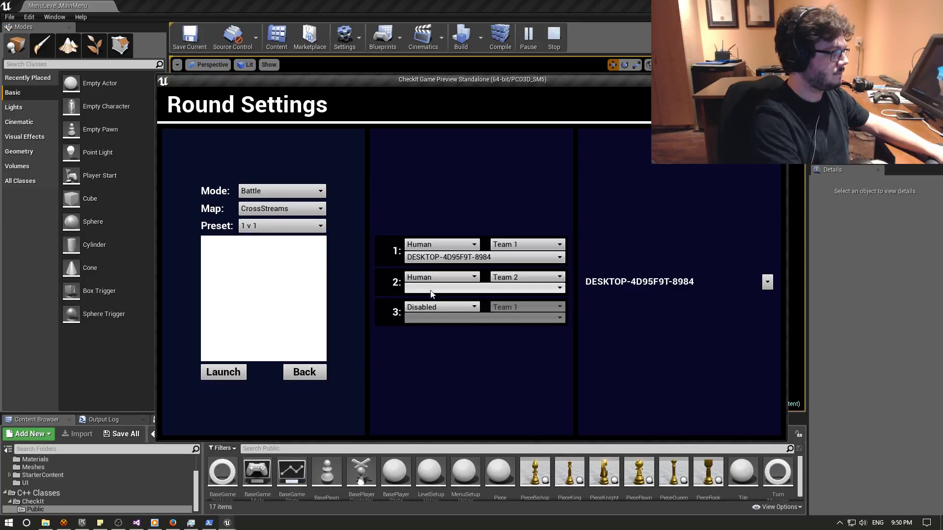
pyautogui.click(426, 289)
pyautogui.click(426, 298)
pyautogui.click(421, 278)
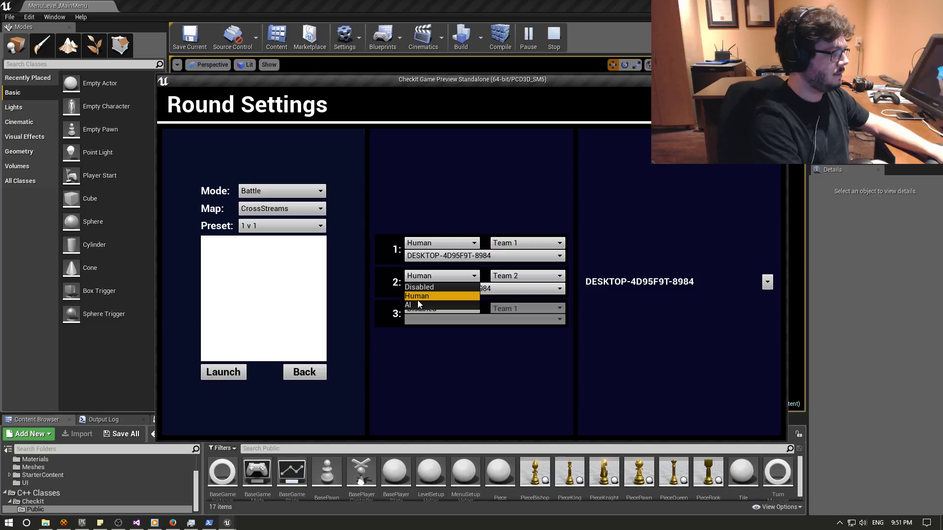
pyautogui.click(418, 300)
pyautogui.click(423, 288)
pyautogui.click(422, 300)
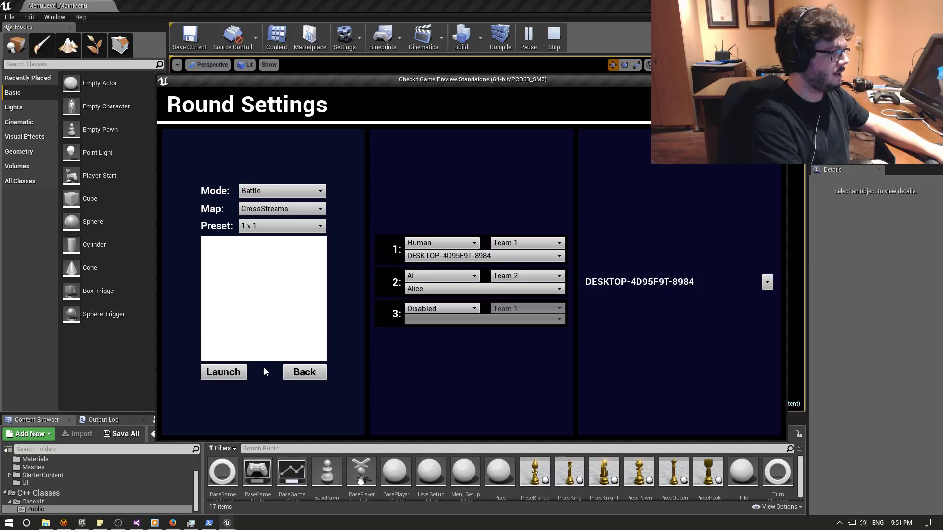
# Launch the CrossStreams round, look over the tile grid, then stop the preview.
pyautogui.click(215, 373)
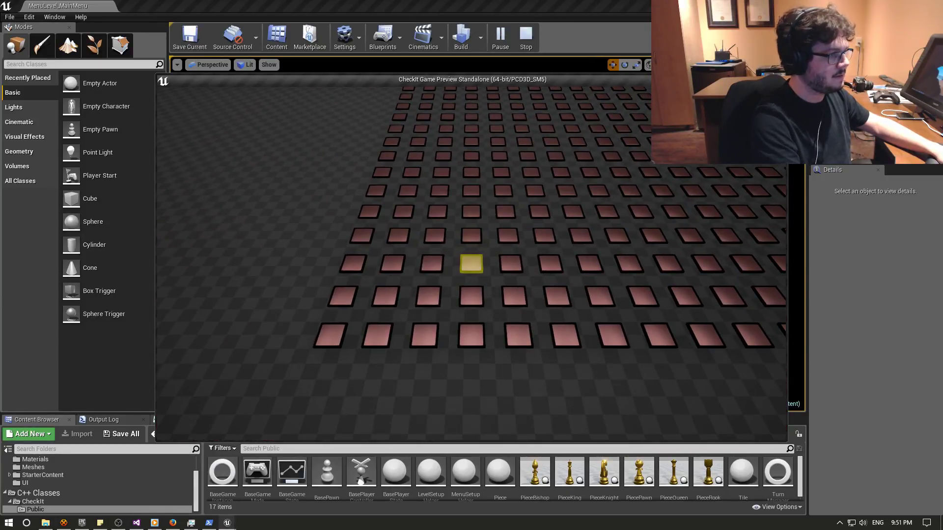
pyautogui.press('Escape')
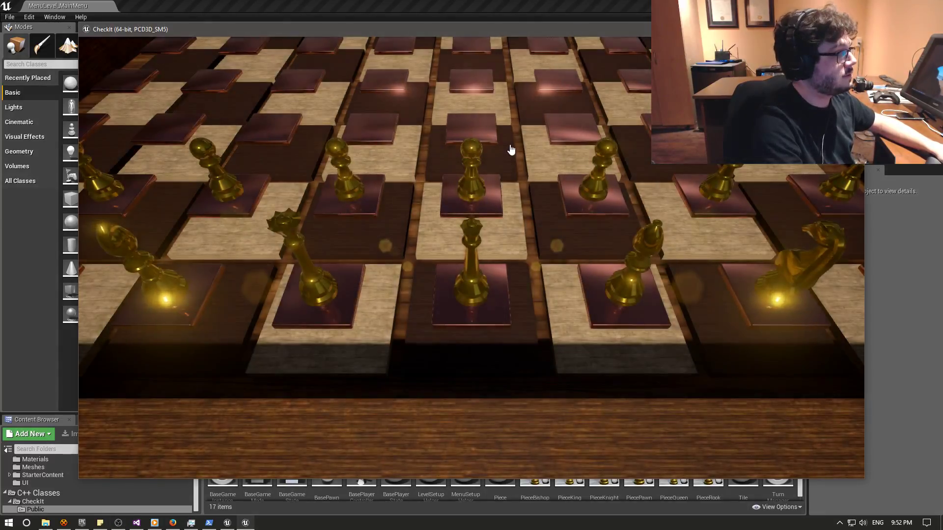
# Load the CrossStreams level with the console command 'open CrossStreams'.
pyautogui.press('`')
pyautogui.write('open')
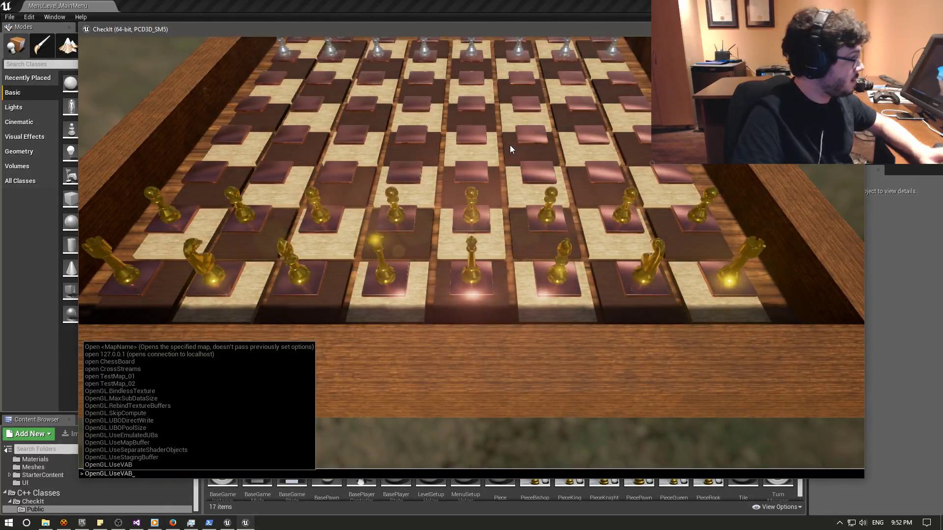
pyautogui.press('Up')
pyautogui.press('Up')
pyautogui.press('Up')
pyautogui.press('Up')
pyautogui.press('Tab')
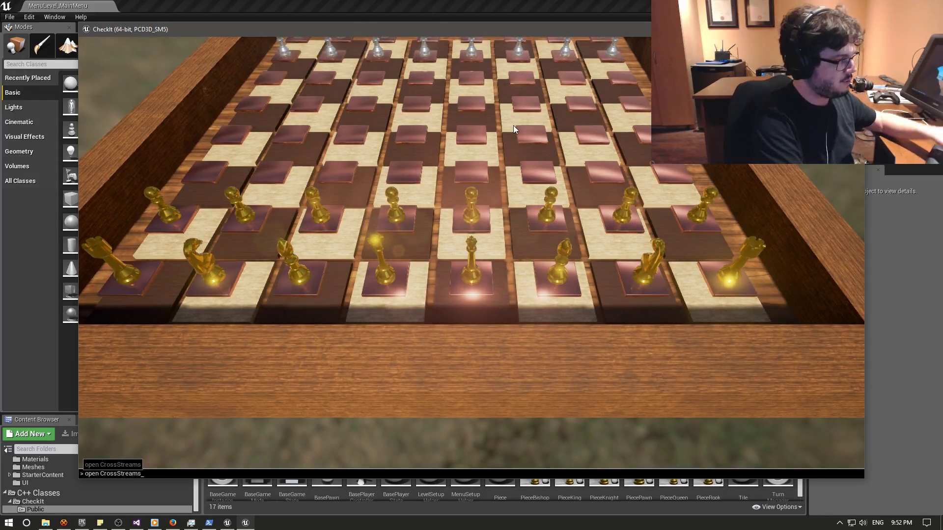
pyautogui.press('Return')
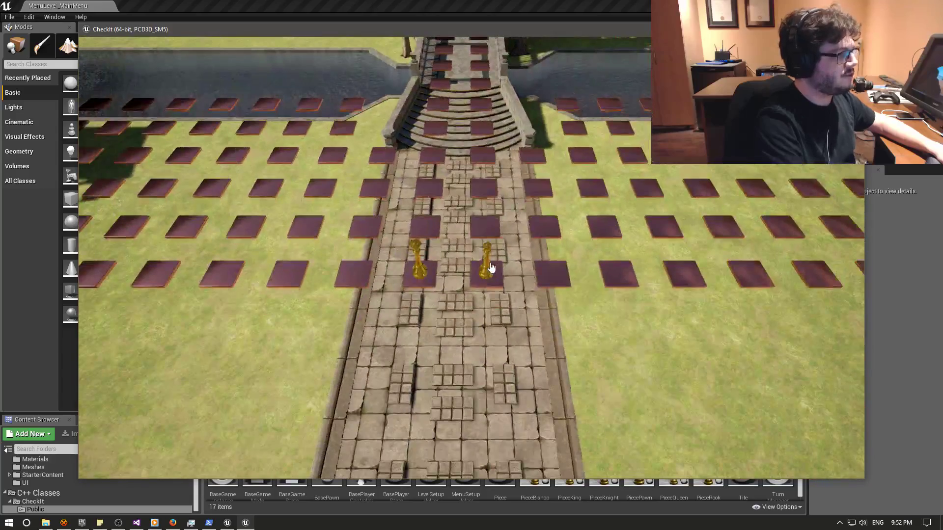
pyautogui.click(491, 267)
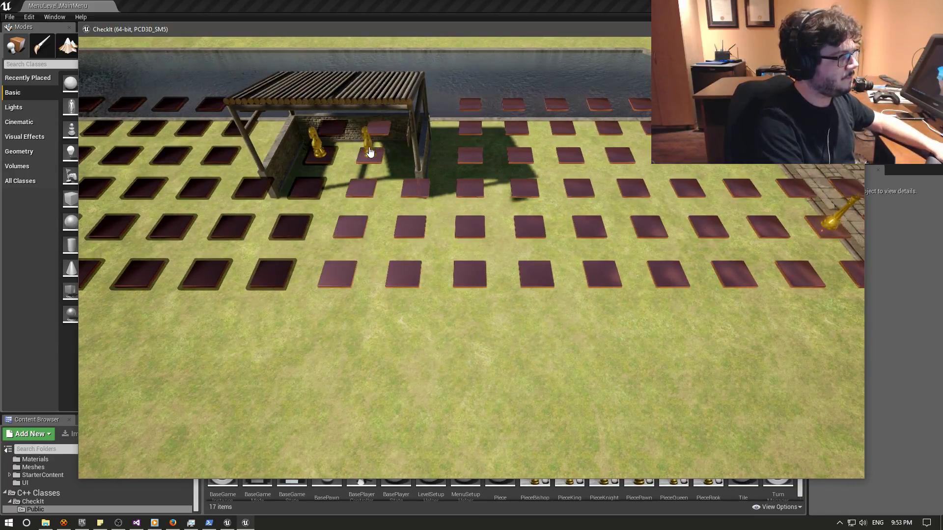
pyautogui.click(474, 196)
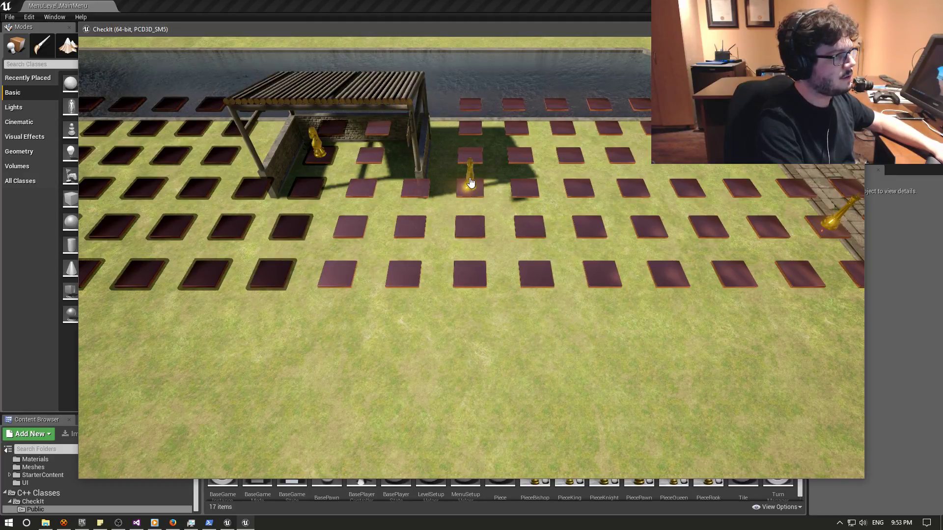
pyautogui.click(469, 185)
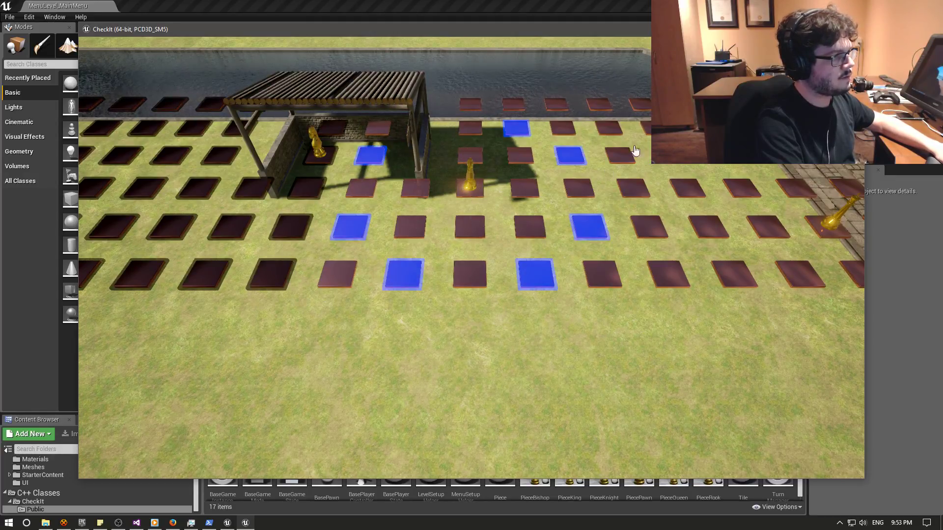
pyautogui.click(323, 156)
pyautogui.scroll(5, 314, 197)
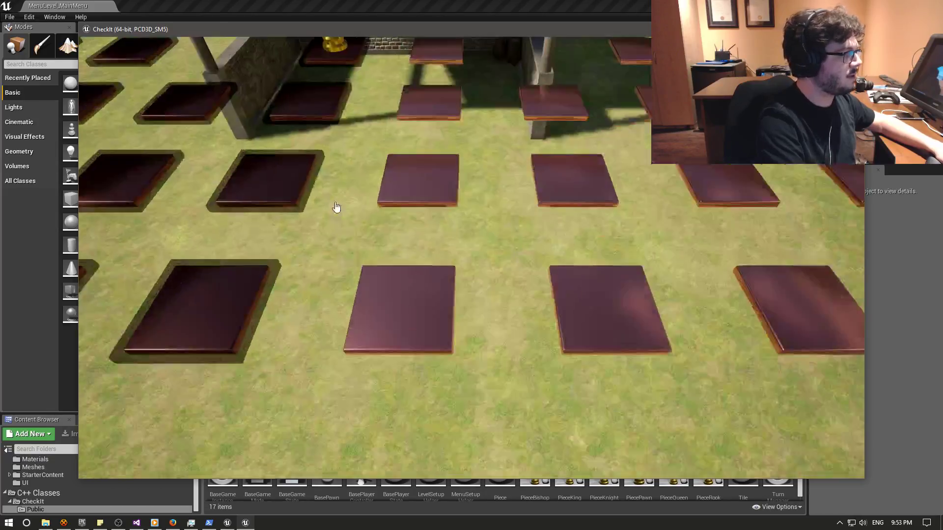
pyautogui.scroll(-5, 360, 223)
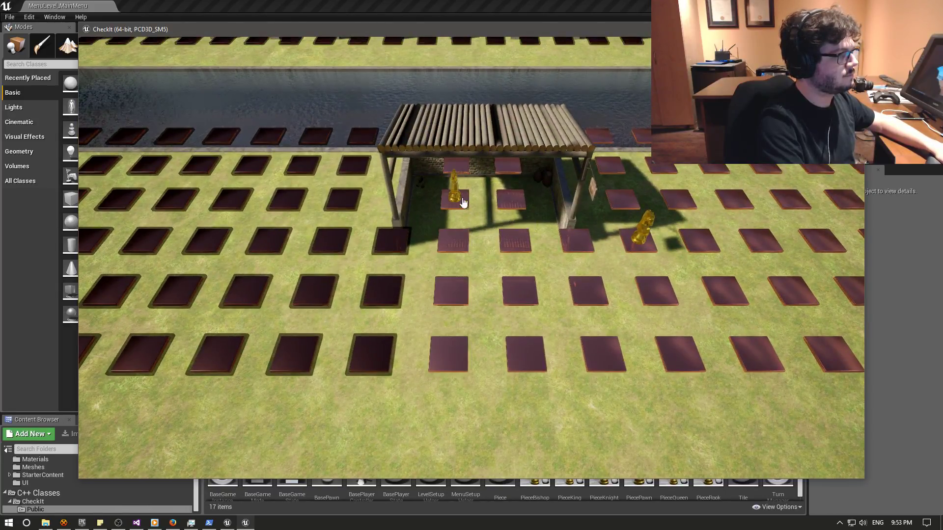
# Pick the knight by the pavilion, quit the game, and switch over to Visual Studio.
pyautogui.click(552, 255)
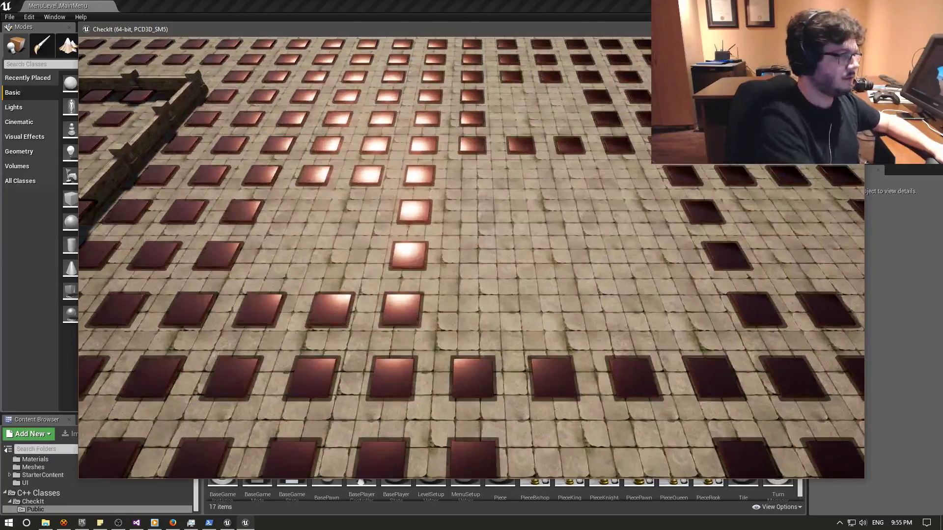
pyautogui.press('Escape')
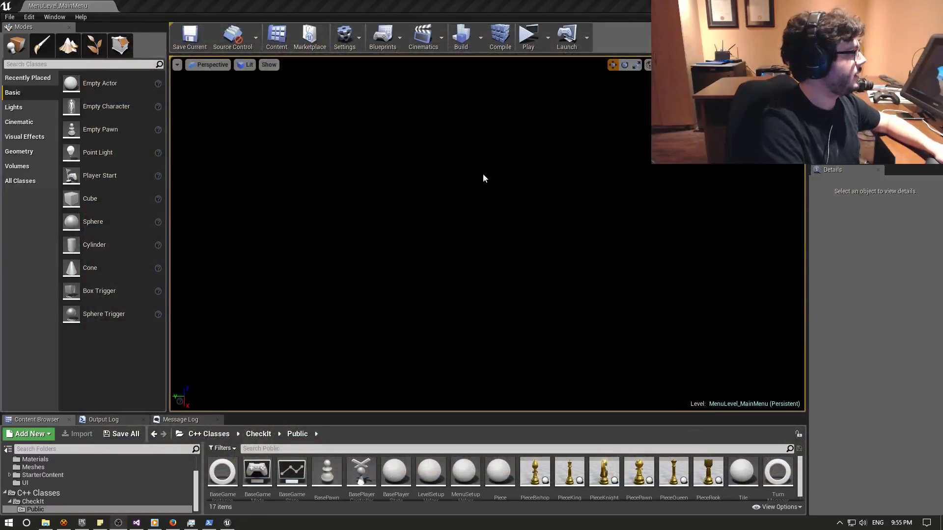
pyautogui.click(9, 17)
pyautogui.moveTo(42, 177)
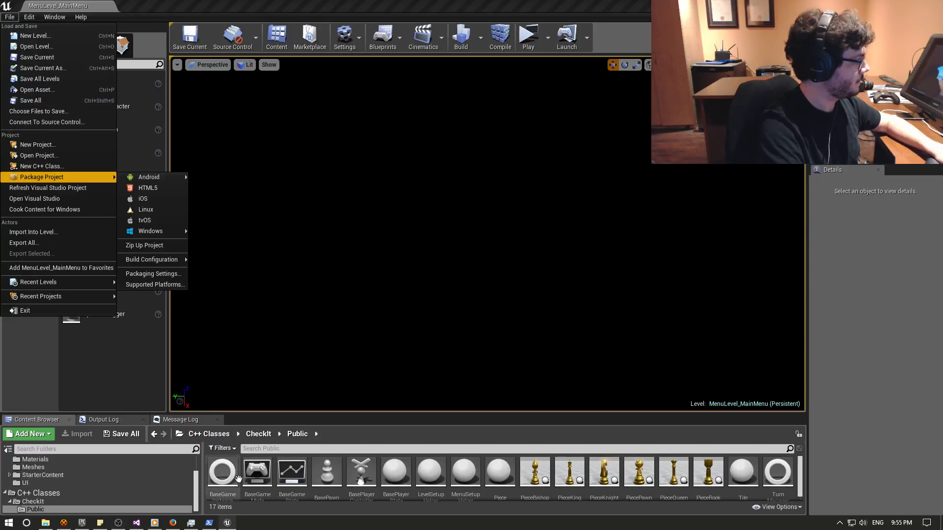
pyautogui.hotkey('alt', 'Tab')
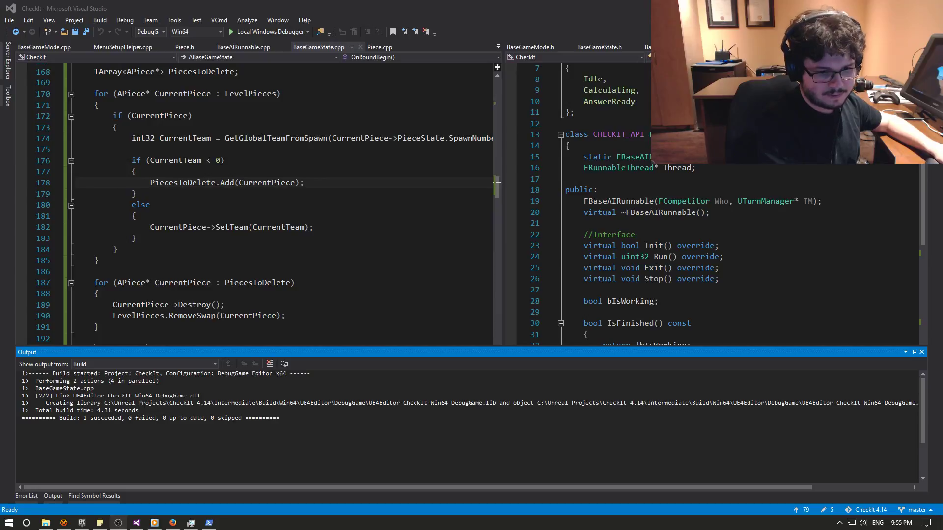
# Check git status, stage all changes, and commit them with the team-colour despawn fix message.
pyautogui.hotkey('alt', 'Tab')
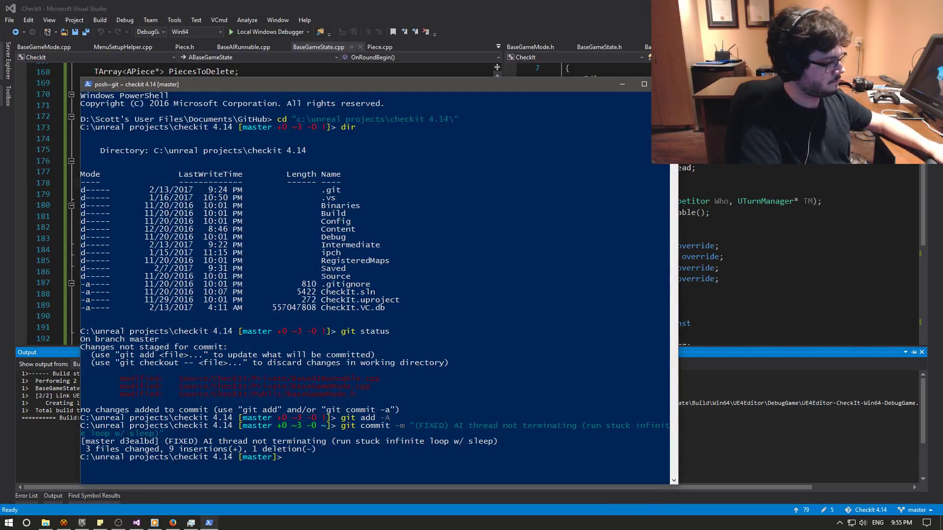
pyautogui.write('git status')
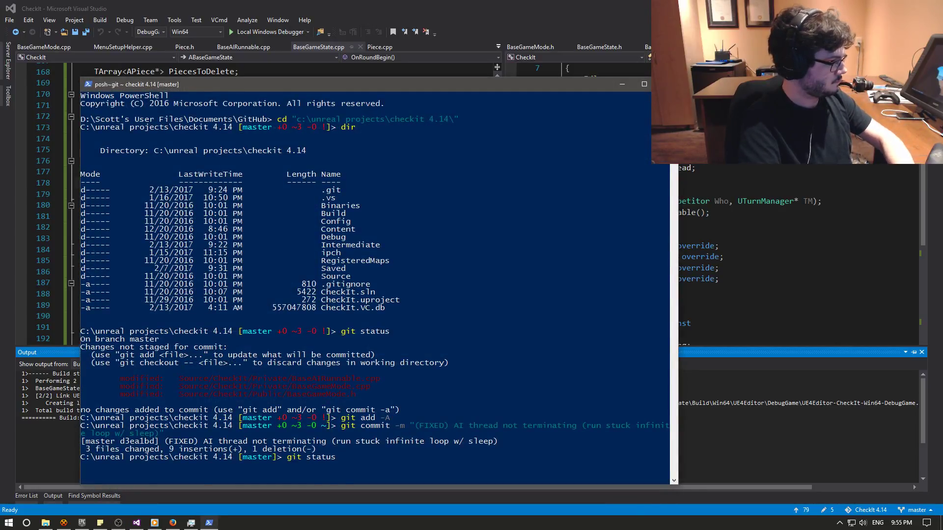
pyautogui.press('Return')
pyautogui.write('git add -A')
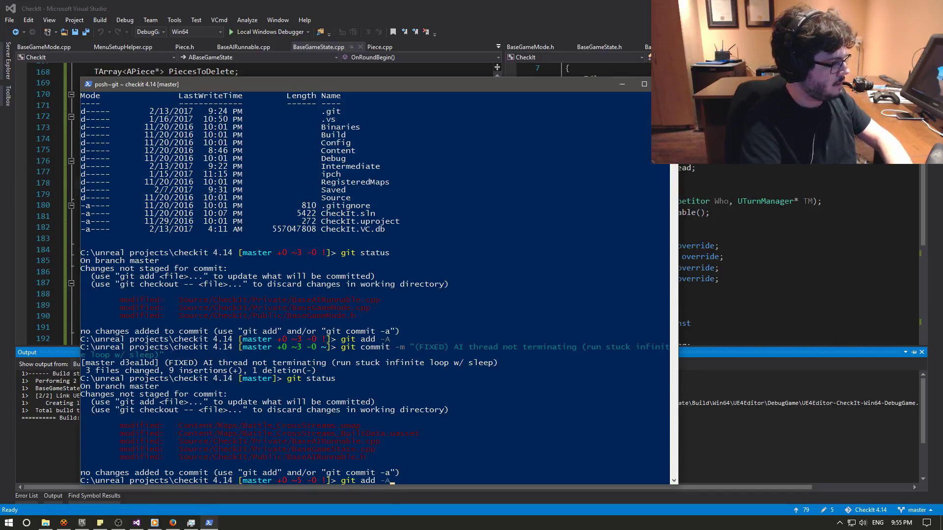
pyautogui.press('Return')
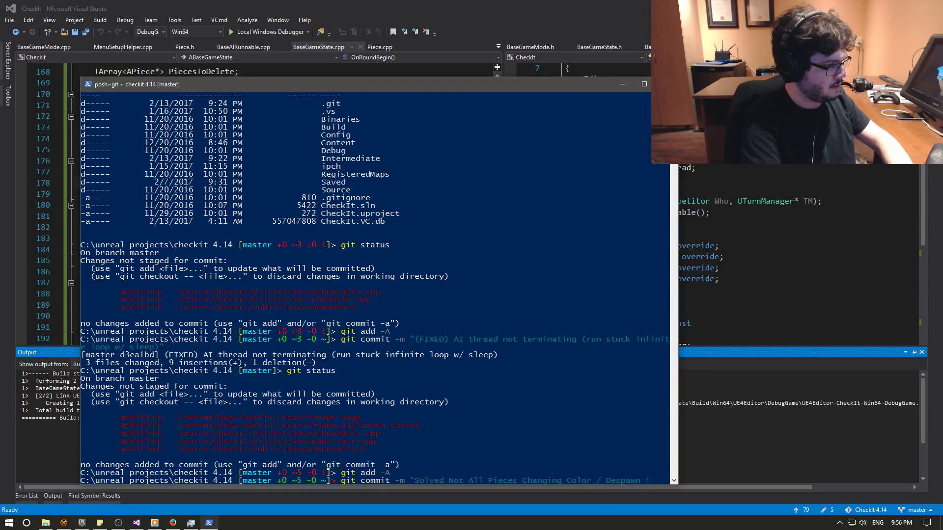
pyautogui.write('Acc')
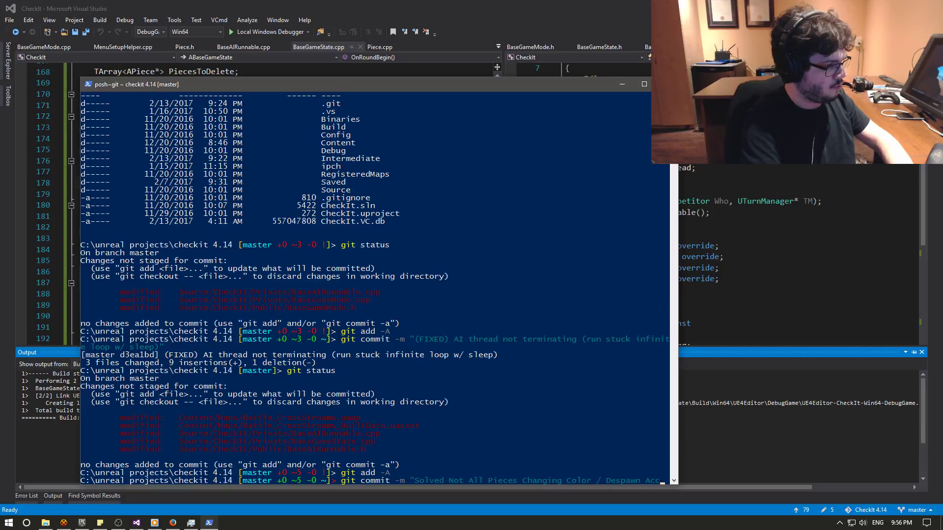
pyautogui.write('ording to Team')
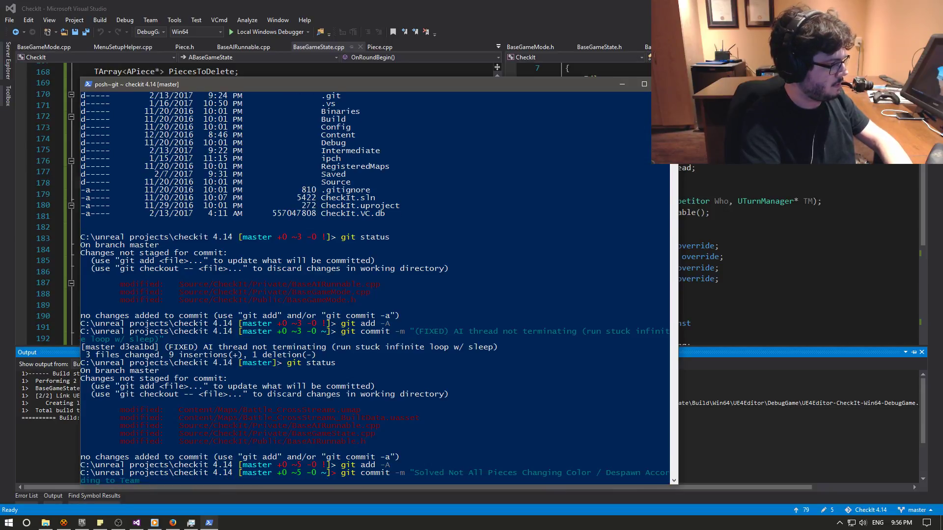
pyautogui.write('"')
pyautogui.press('Return')
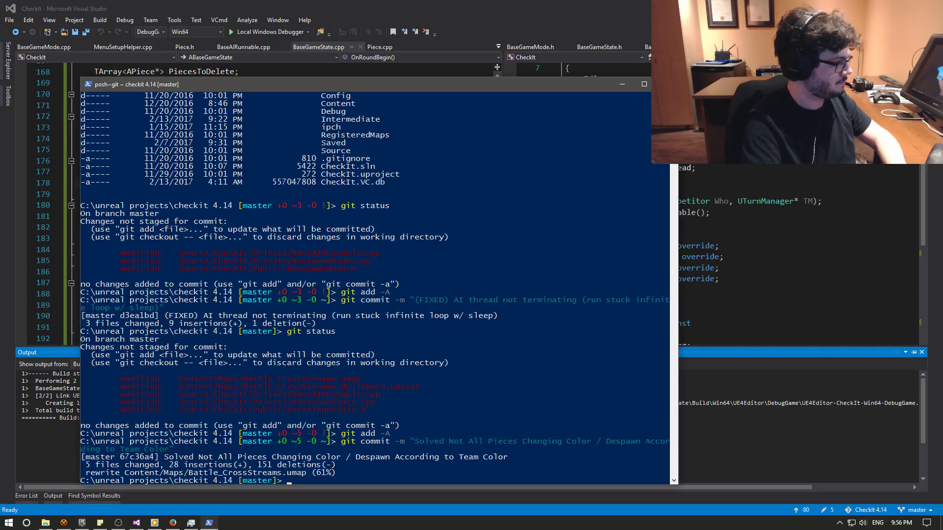
# Rebuild the out-of-date CheckIt project with F5 and relaunch the Unreal editor.
pyautogui.hotkey('alt', 'Tab')
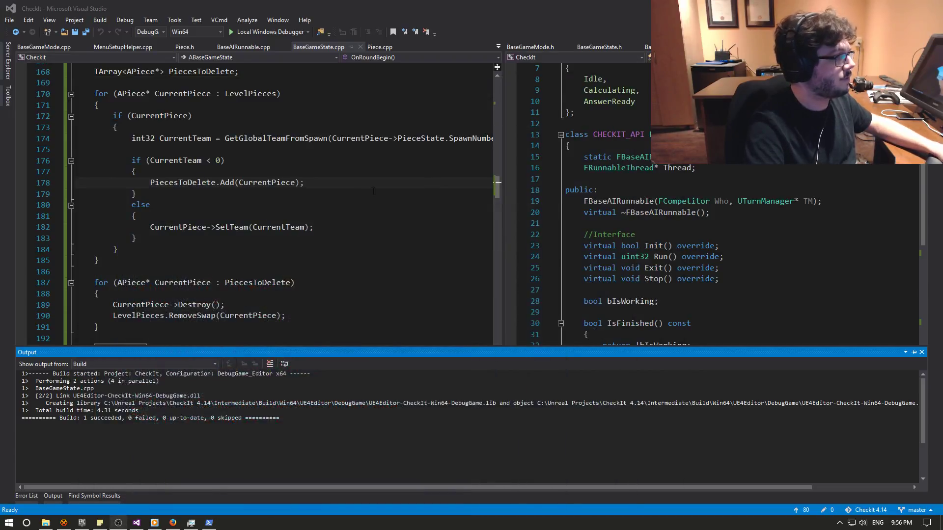
pyautogui.click(364, 195)
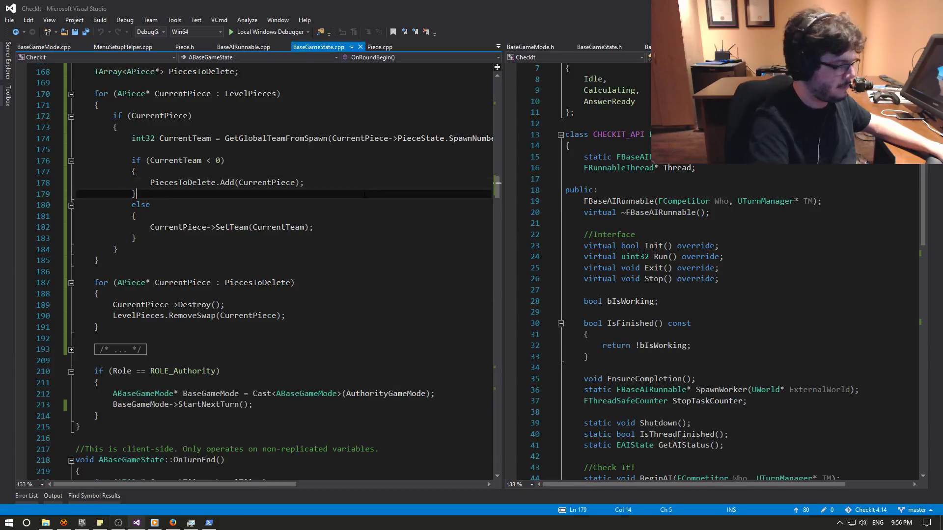
pyautogui.press('F5')
pyautogui.press('Return')
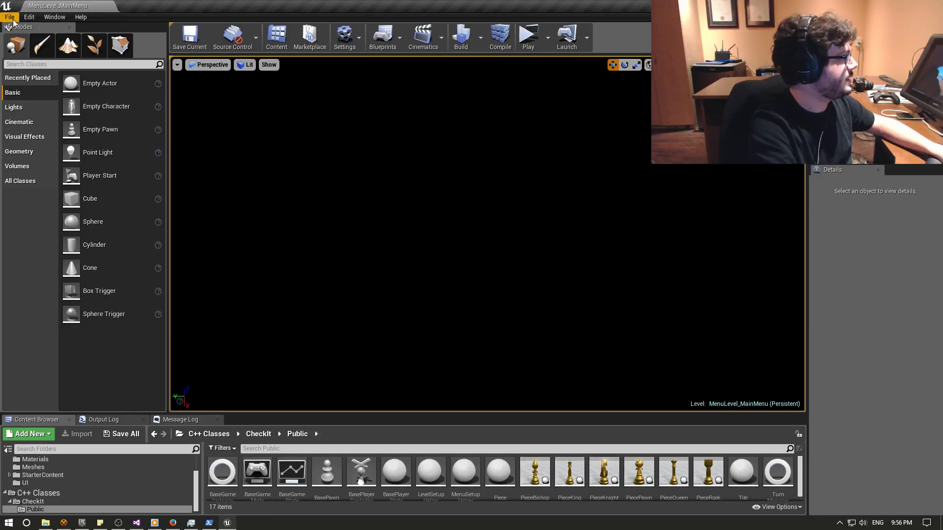
# Open Battle_CrossStreams from Recent Levels and look around the loaded level.
pyautogui.click(13, 20)
pyautogui.moveTo(40, 283)
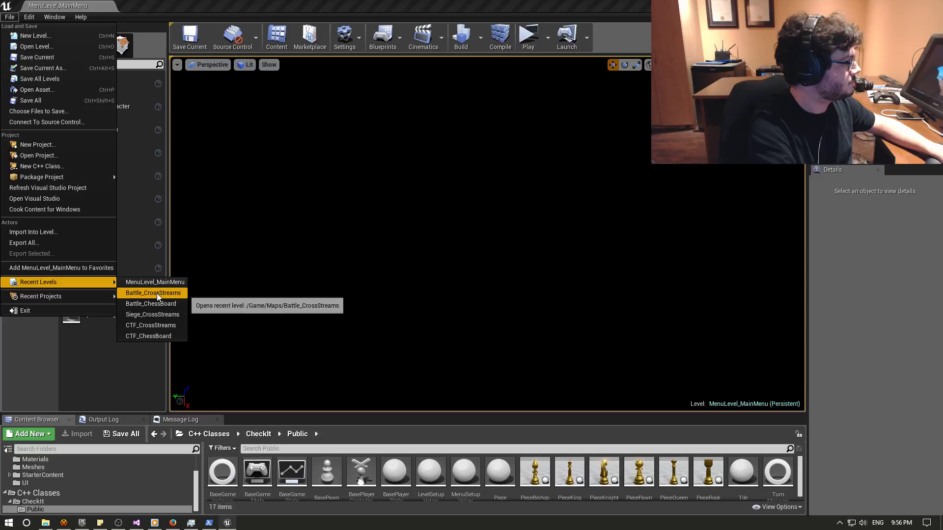
pyautogui.click(157, 293)
pyautogui.moveTo(417, 287); pyautogui.dragTo(423, 264, button='right')
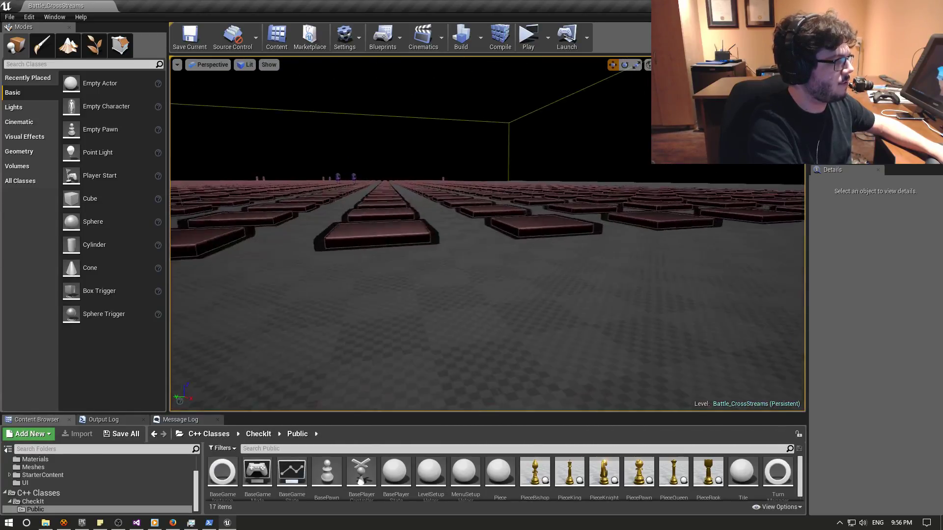
# Select Tile4040, zoom toward it, then select the floor box brush at Z -1100.
pyautogui.click(516, 232)
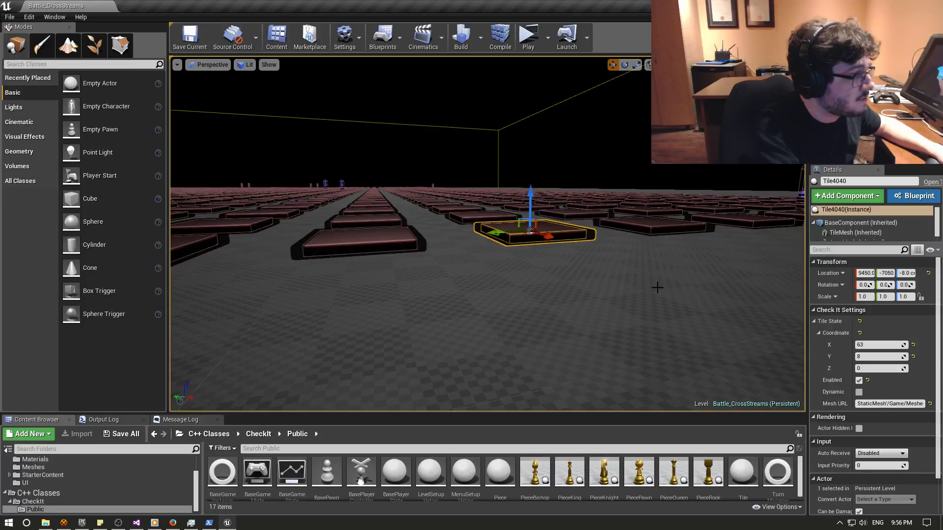
pyautogui.moveTo(659, 288); pyautogui.dragTo(659, 288, button='right')
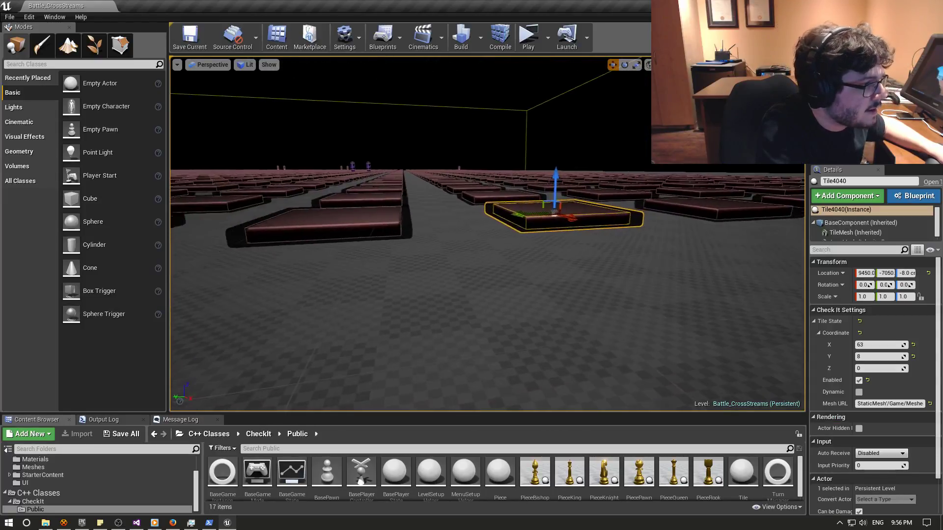
pyautogui.click(522, 322)
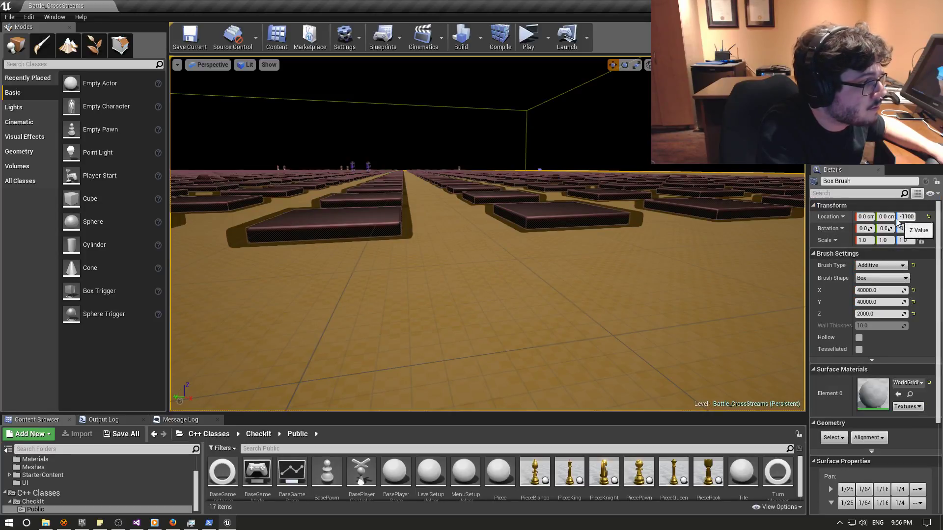
# Set the floor box brush's Z location to 1500, then undo it back to 0.
pyautogui.scroll(5, 599, 158)
pyautogui.moveTo(600, 158); pyautogui.dragTo(600, 158, button='right')
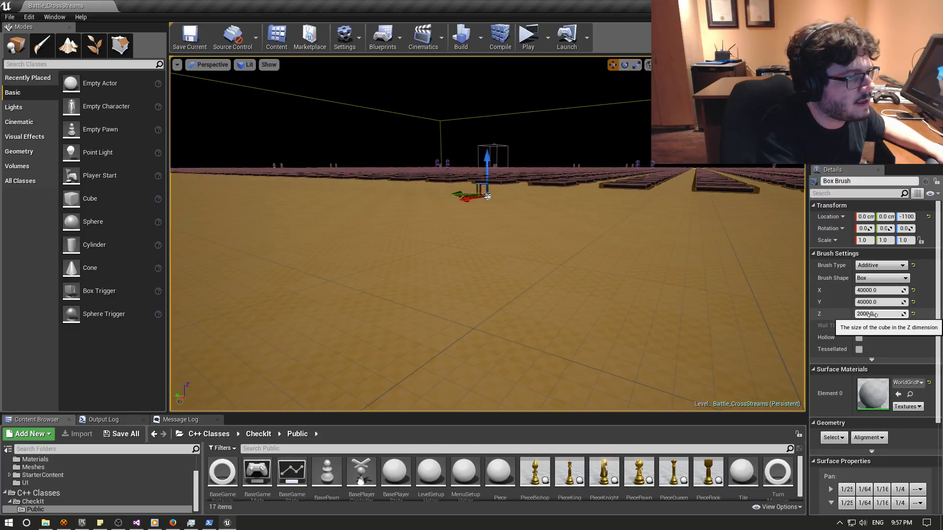
pyautogui.click(902, 216)
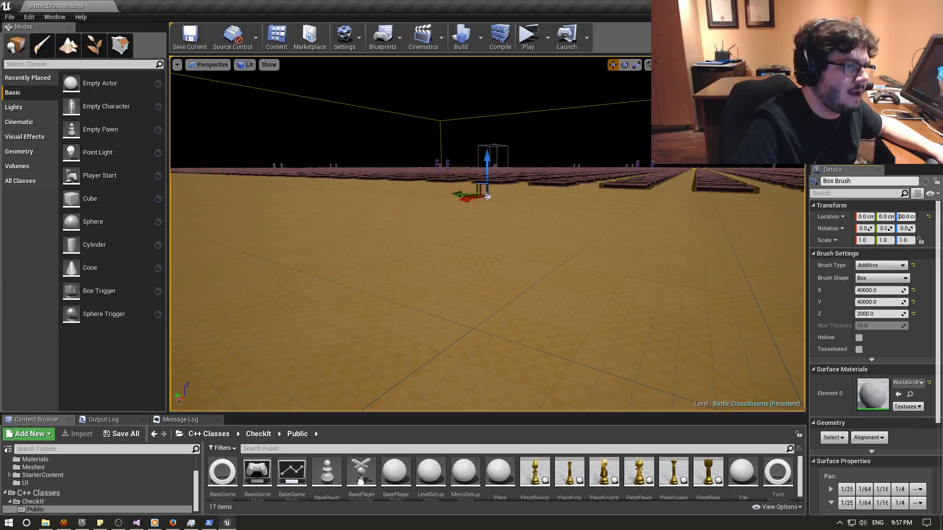
pyautogui.write('1500')
pyautogui.press('Return')
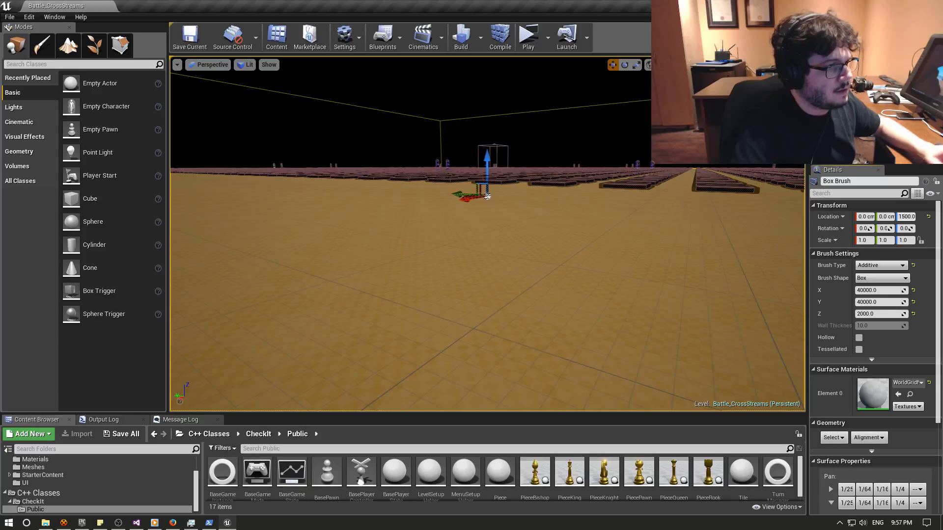
pyautogui.hotkey('ctrl', 'z')
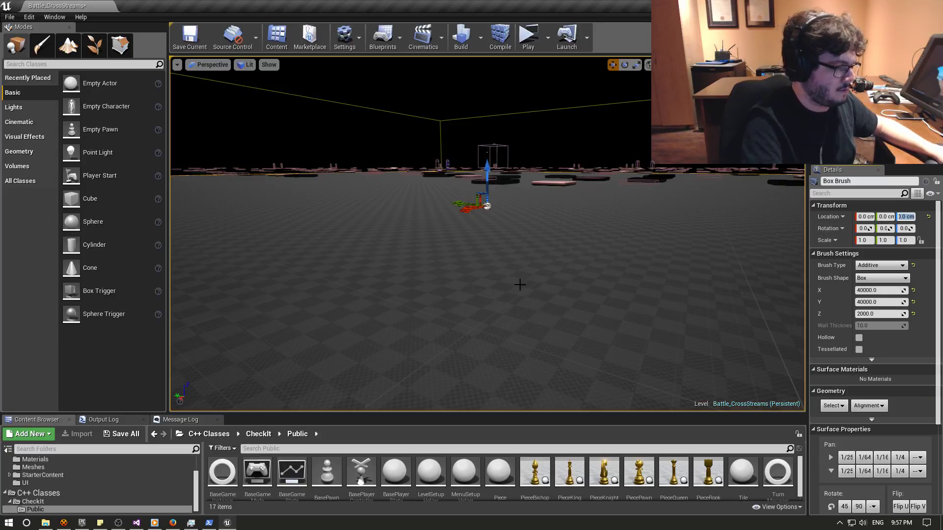
# Fly the camera under the floor, up through the tiles, and down along the rows.
pyautogui.moveTo(520, 284); pyautogui.dragTo(520, 246, button='right')
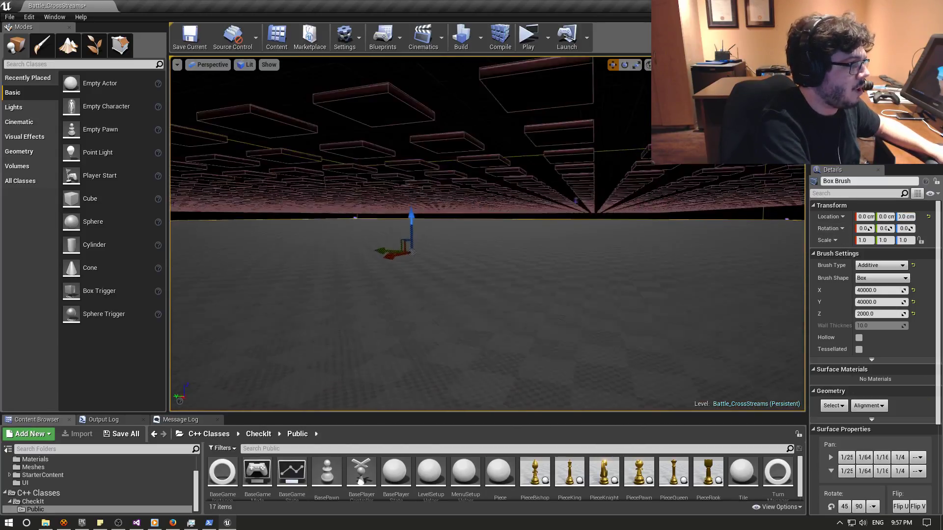
pyautogui.moveTo(413, 252); pyautogui.dragTo(547, 206, button='right')
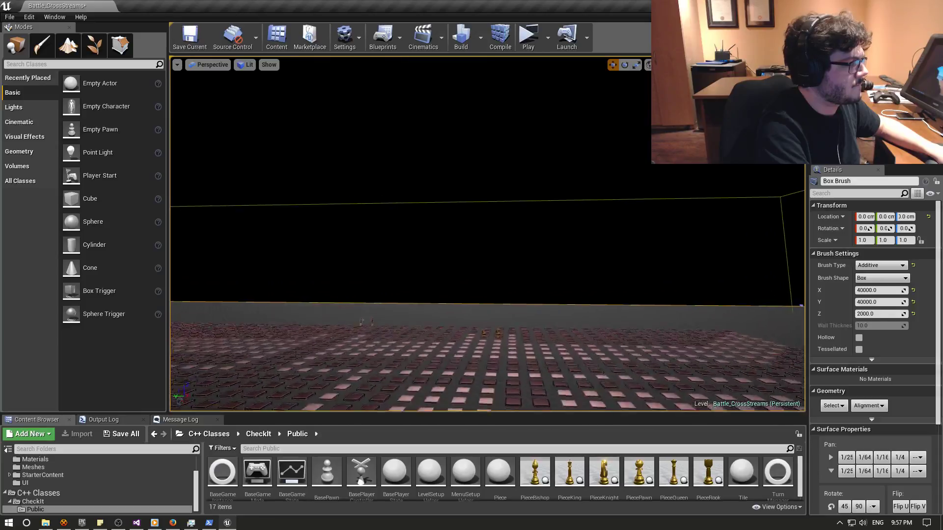
pyautogui.moveTo(547, 206); pyautogui.dragTo(547, 205, button='right')
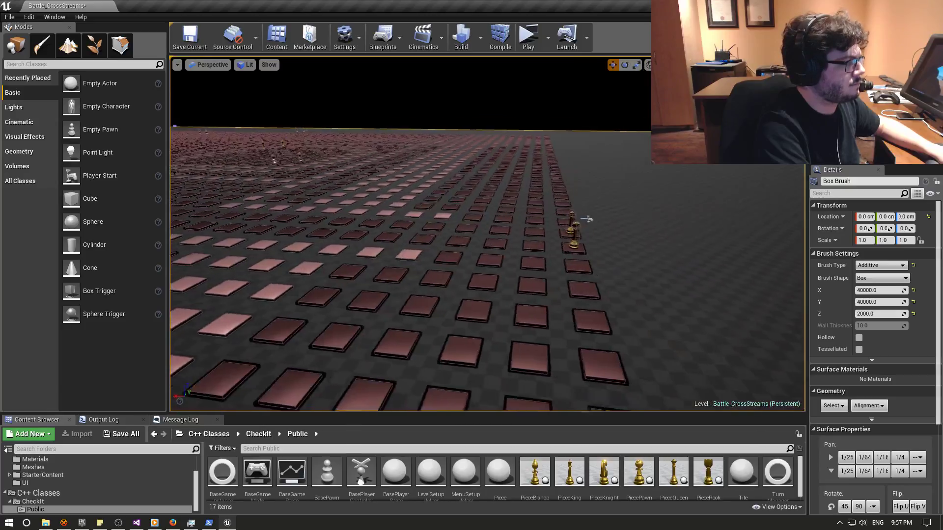
# Angle the view onto the tile grid and list the Geometry brushes (Box, Cone, Cylinder, stairs, Sphere).
pyautogui.moveTo(622, 328); pyautogui.dragTo(739, 387, button='right')
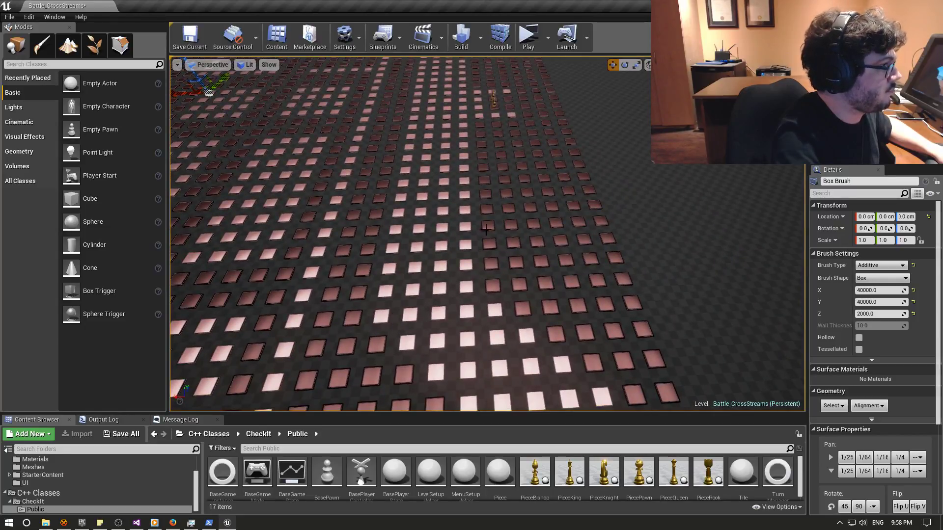
pyautogui.moveTo(486, 229); pyautogui.dragTo(337, 263, button='right')
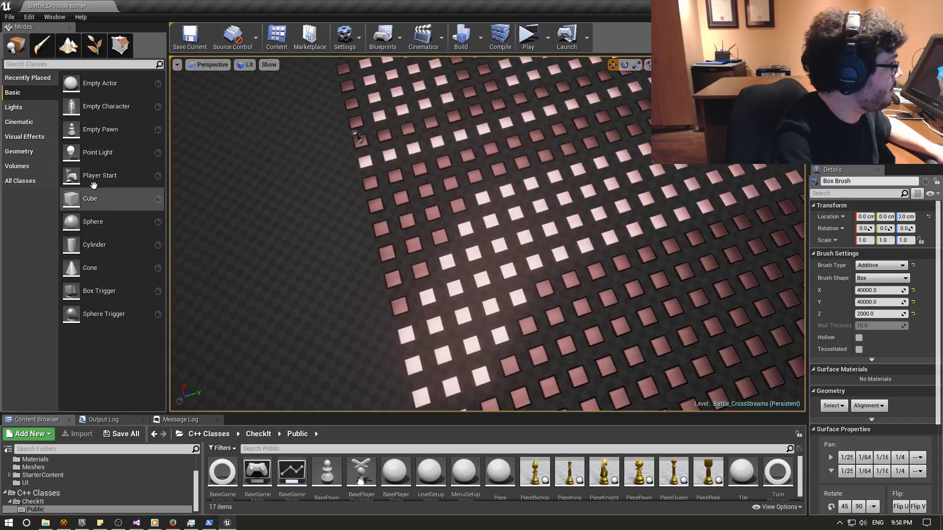
pyautogui.click(18, 153)
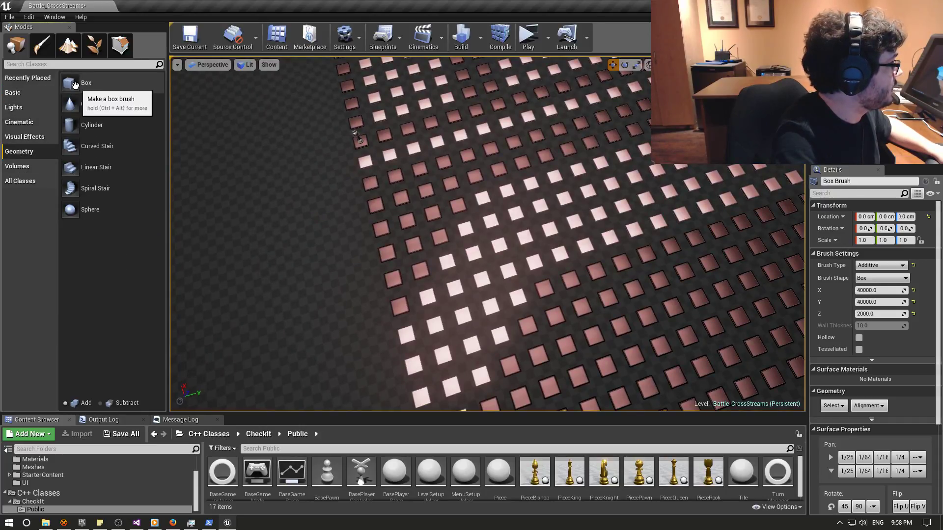
# Place a Box brush onto the tile grid and frame it in the viewport.
pyautogui.moveTo(75, 85)
pyautogui.mouseDown()
pyautogui.moveTo(537, 226)
pyautogui.moveTo(524, 229)
pyautogui.mouseUp()
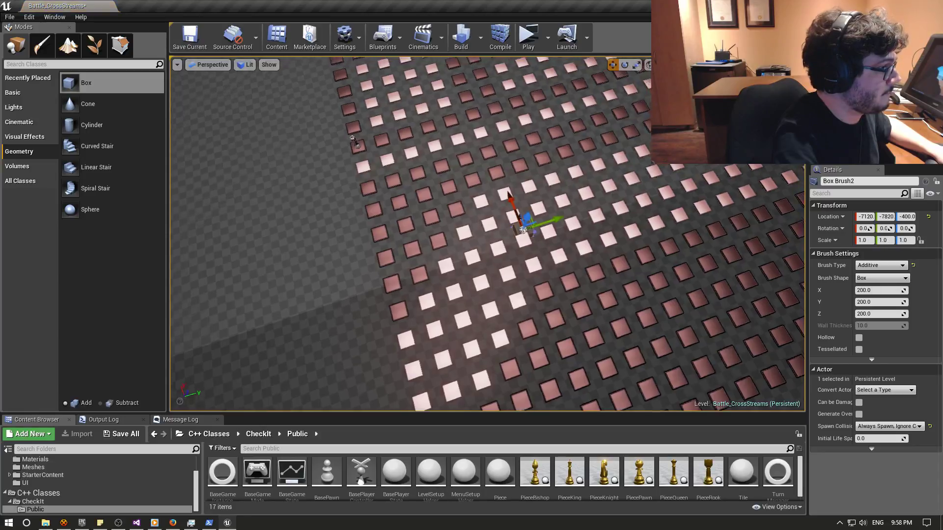
pyautogui.press('f')
pyautogui.moveTo(513, 178)
pyautogui.mouseDown(button='right')
pyautogui.moveTo(513, 147)
pyautogui.moveTo(513, 206)
pyautogui.moveTo(491, 217)
pyautogui.moveTo(645, 217)
pyautogui.mouseUp(button='right')
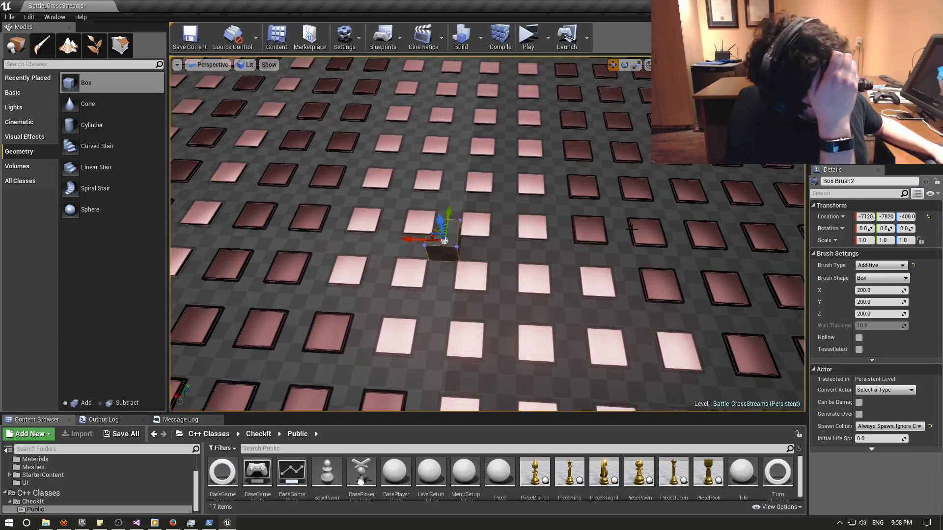
pyautogui.scroll(-3, 516, 323)
pyautogui.scroll(3, 441, 295)
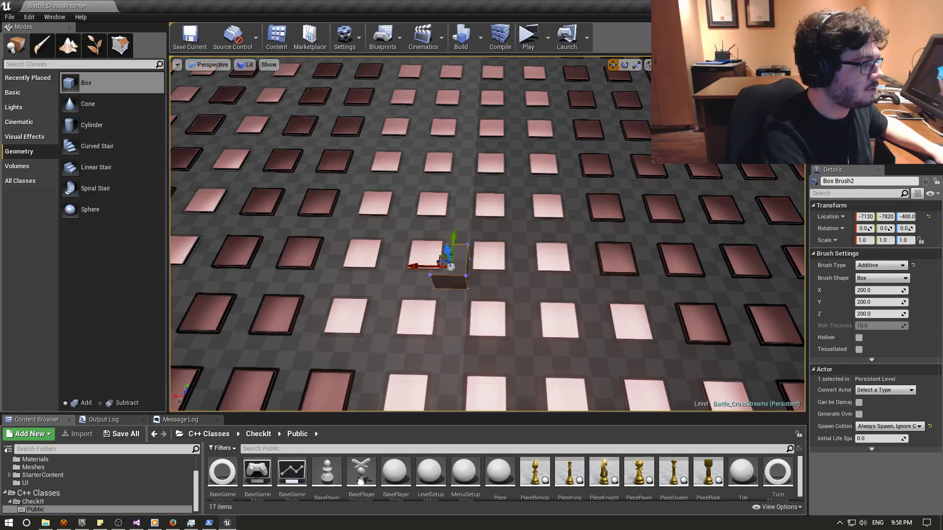
pyautogui.scroll(-2, 451, 266)
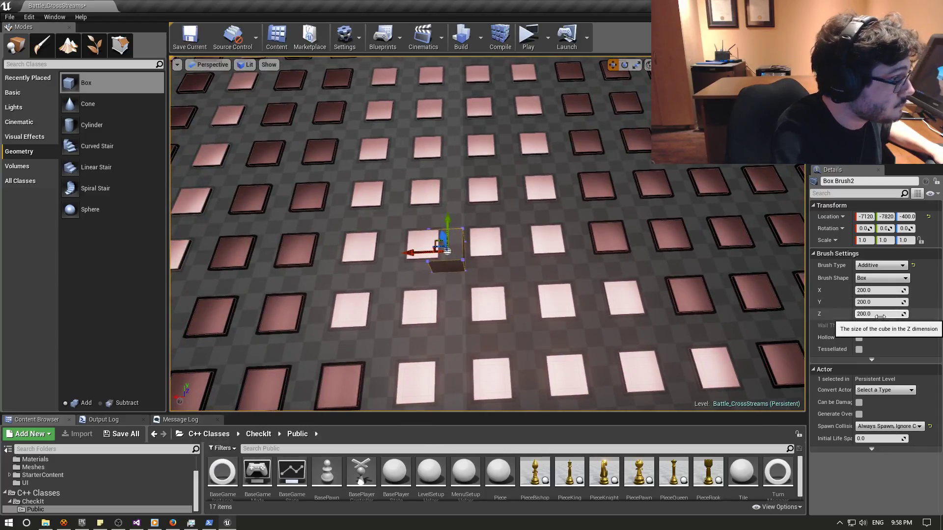
# Set the box brush's X size to 1200 and inspect the tile beside it.
pyautogui.click(893, 290)
pyautogui.write('12')
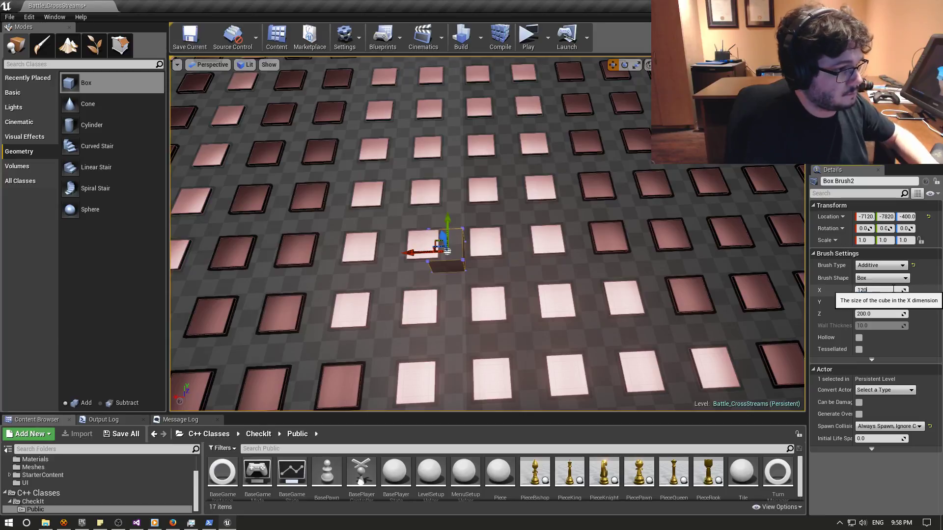
pyautogui.write('0')
pyautogui.press('Return')
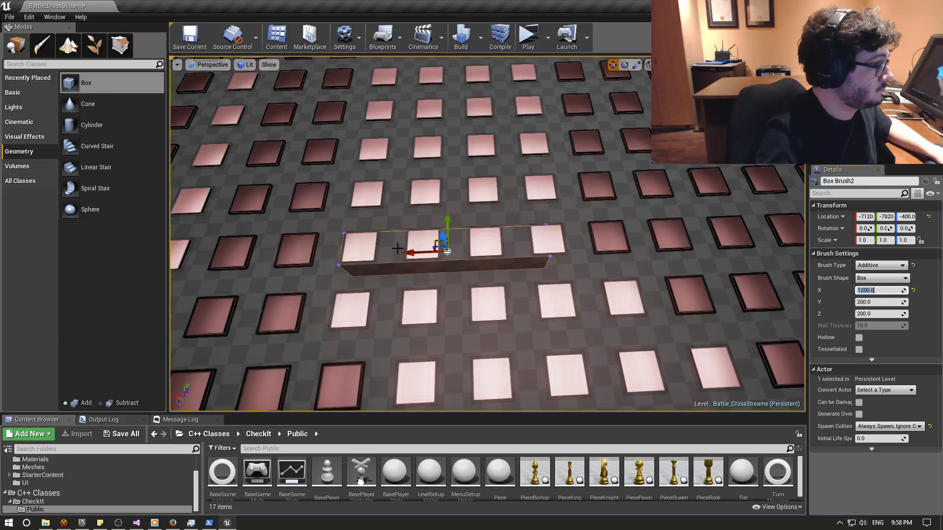
pyautogui.moveTo(398, 249)
pyautogui.mouseDown(button='right')
pyautogui.moveTo(398, 275)
pyautogui.moveTo(375, 260)
pyautogui.mouseUp(button='right')
pyautogui.click(460, 217)
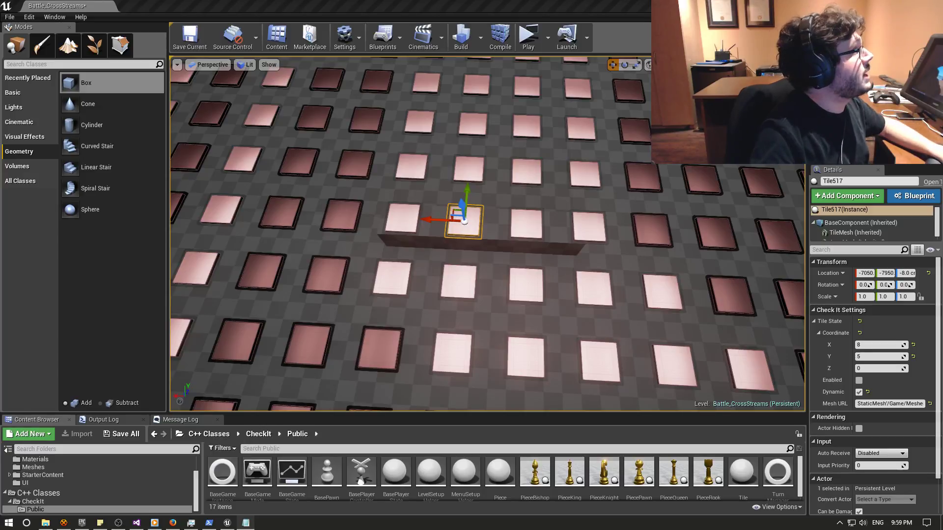
# Focus the long bar brush from above and check the coordinates of tiles Tile518 and Tile454.
pyautogui.rightClick(505, 322)
pyautogui.click(505, 322)
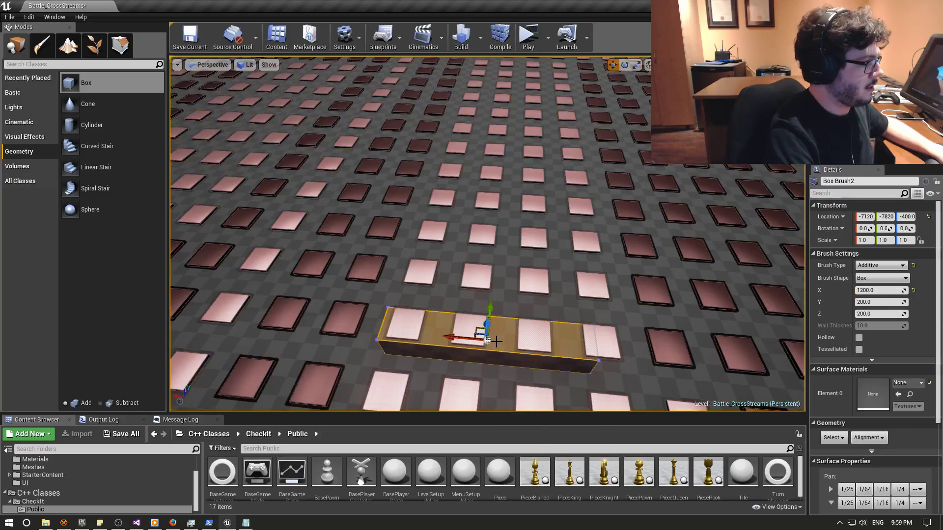
pyautogui.press('f')
pyautogui.moveTo(506, 322)
pyautogui.keyDown('alt'); pyautogui.mouseDown()
pyautogui.moveTo(506, 275)
pyautogui.moveTo(506, 373)
pyautogui.mouseUp(); pyautogui.keyUp('alt')
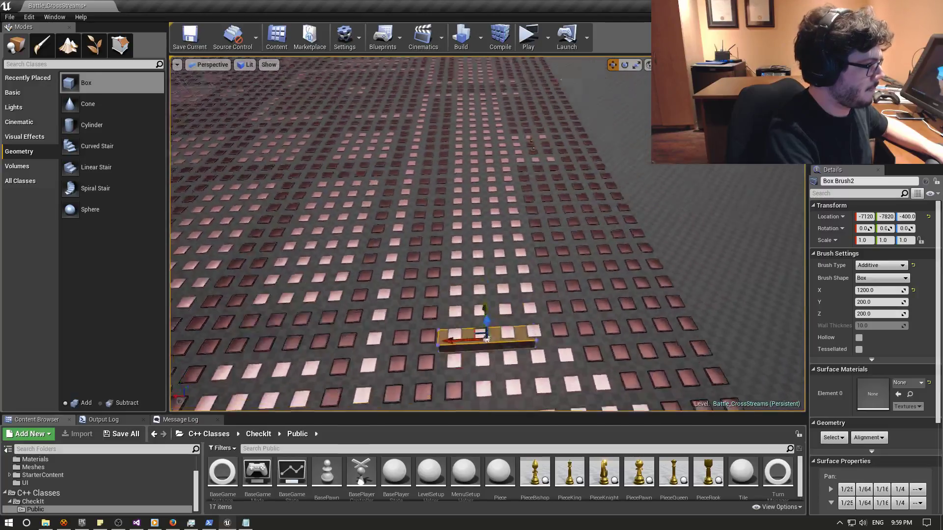
pyautogui.keyDown('alt'); pyautogui.moveTo(487, 339); pyautogui.dragTo(482, 291); pyautogui.keyUp('alt')
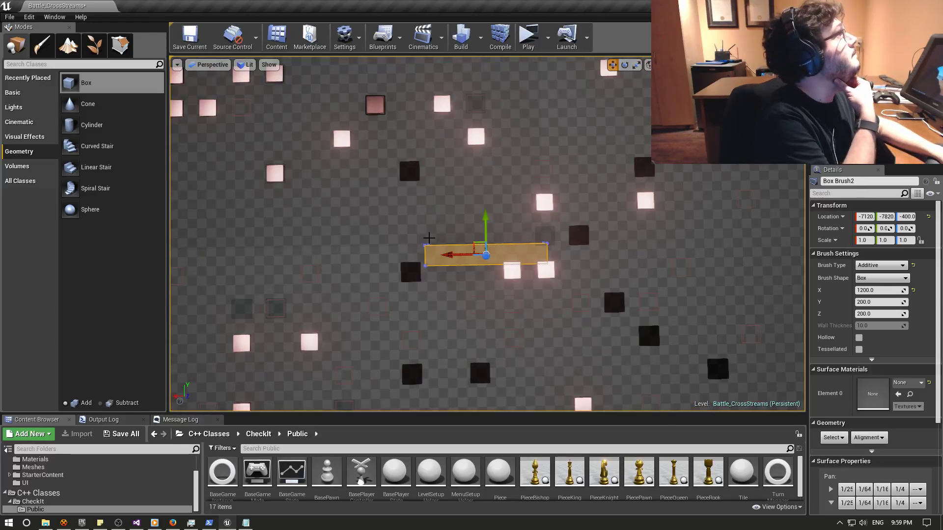
pyautogui.moveTo(495, 264); pyautogui.dragTo(501, 275, button='right')
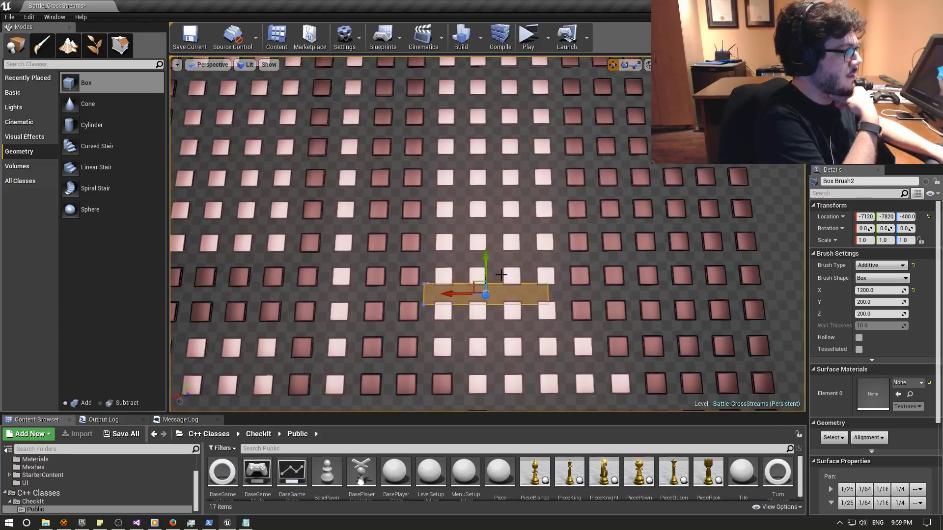
pyautogui.click(477, 276)
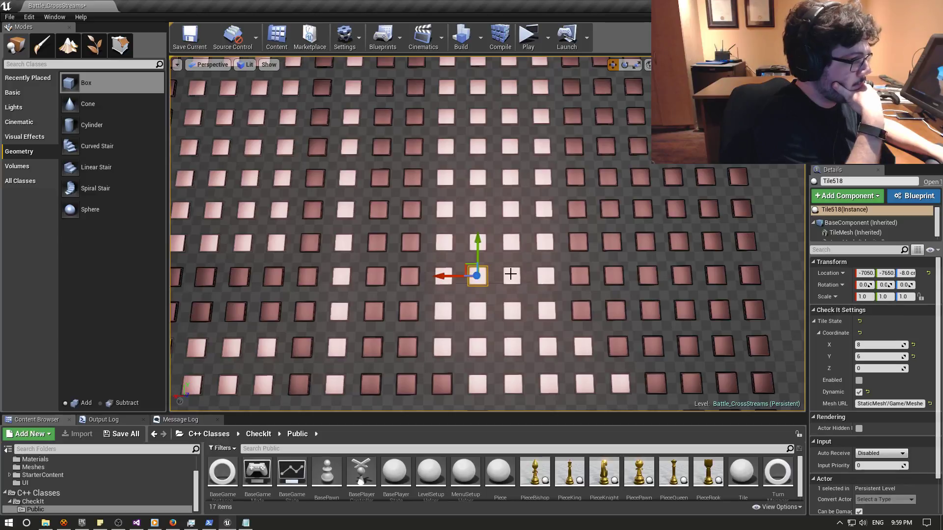
pyautogui.click(510, 274)
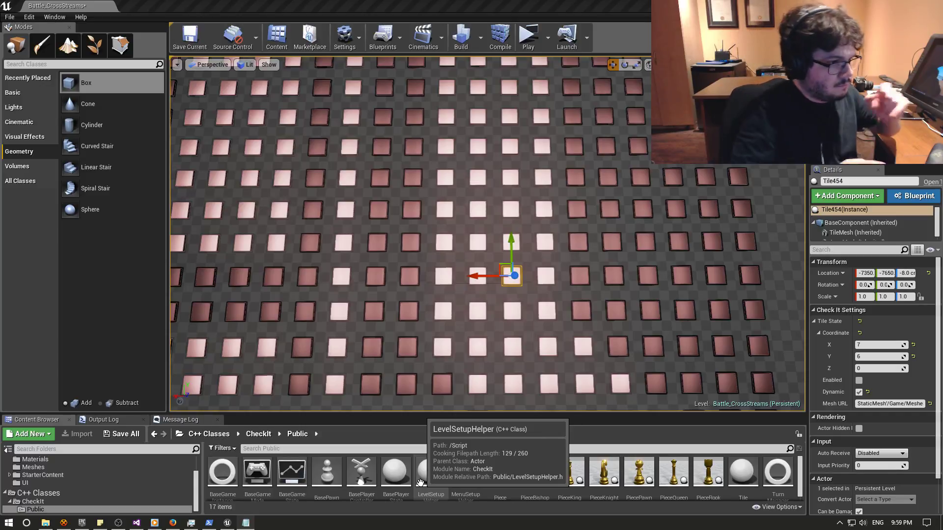
# Reselect the bar brush and set its Location X to -7200.
pyautogui.click(491, 270)
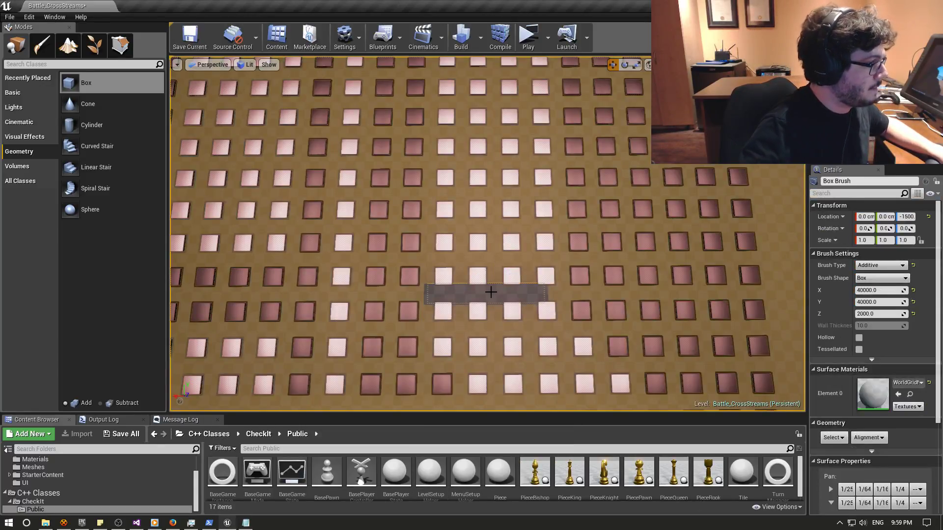
pyautogui.moveTo(491, 292); pyautogui.dragTo(486, 294)
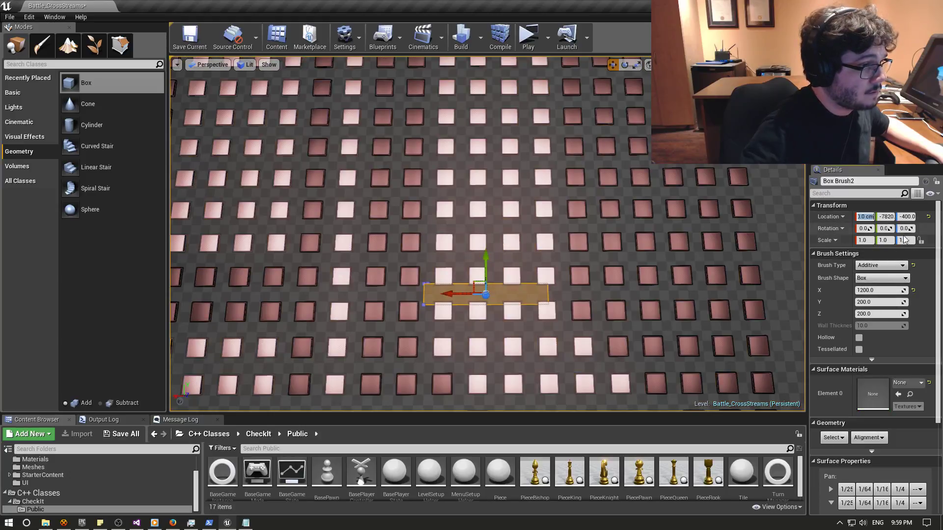
pyautogui.press('Escape')
pyautogui.press('Delete')
pyautogui.press('Delete')
pyautogui.write('20')
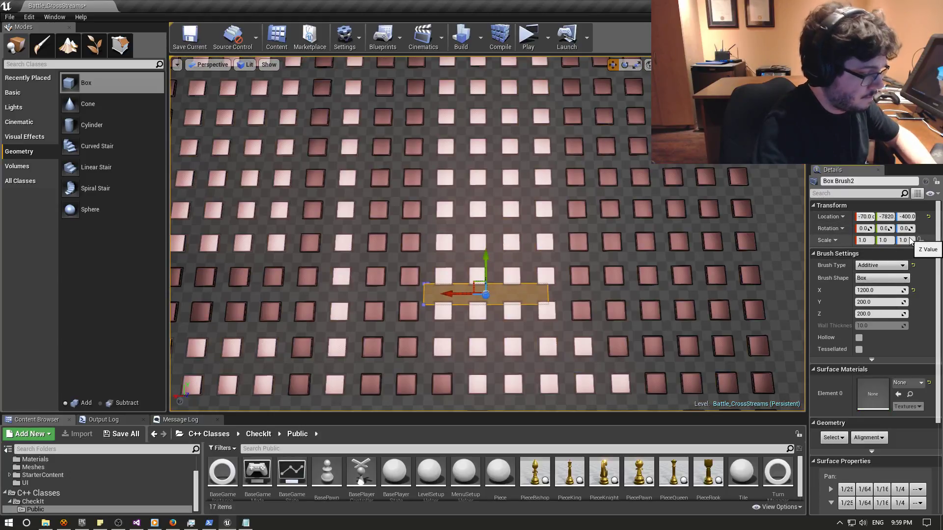
pyautogui.press('Return')
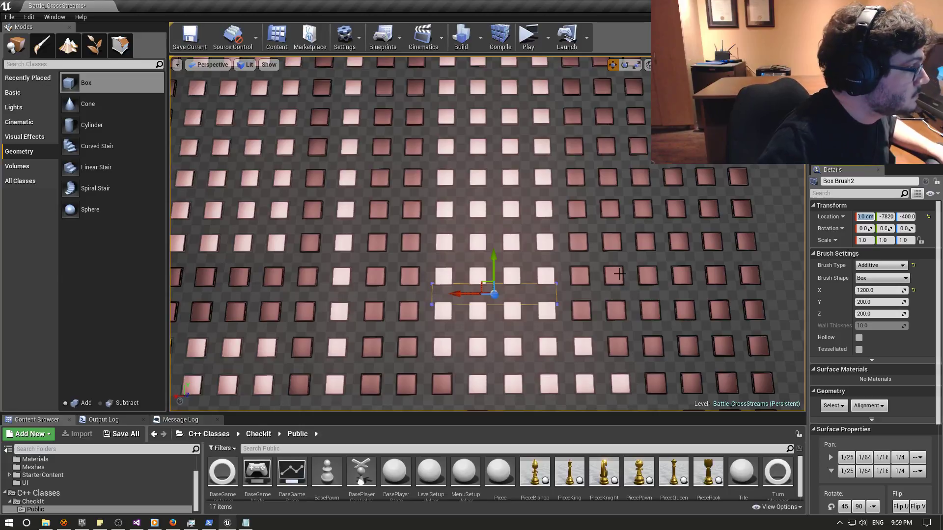
# Slide the brush along Y to -8240 to line it up with the tiles.
pyautogui.scroll(5, 487, 234)
pyautogui.moveTo(486, 234)
pyautogui.mouseDown(button='right')
pyautogui.moveTo(536, 255)
pyautogui.moveTo(535, 206)
pyautogui.moveTo(527, 333)
pyautogui.mouseUp(button='right')
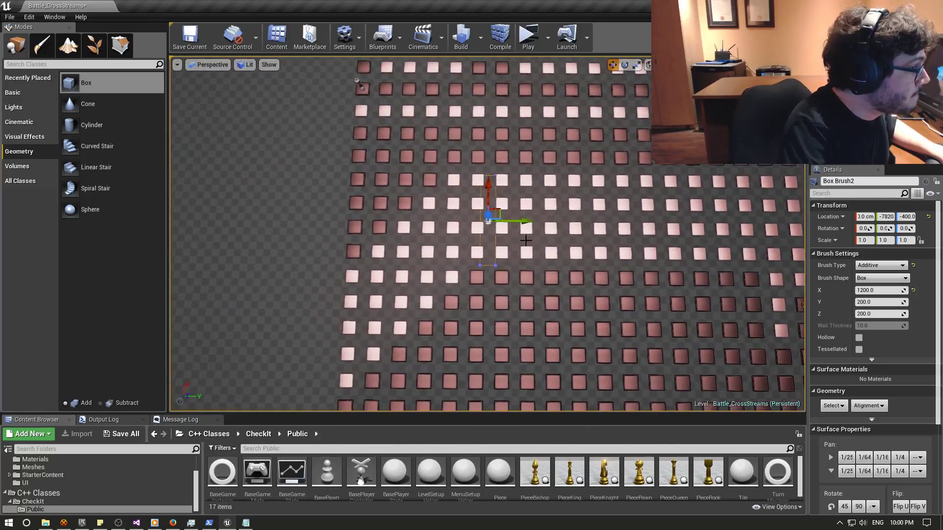
pyautogui.moveTo(498, 220); pyautogui.dragTo(493, 220)
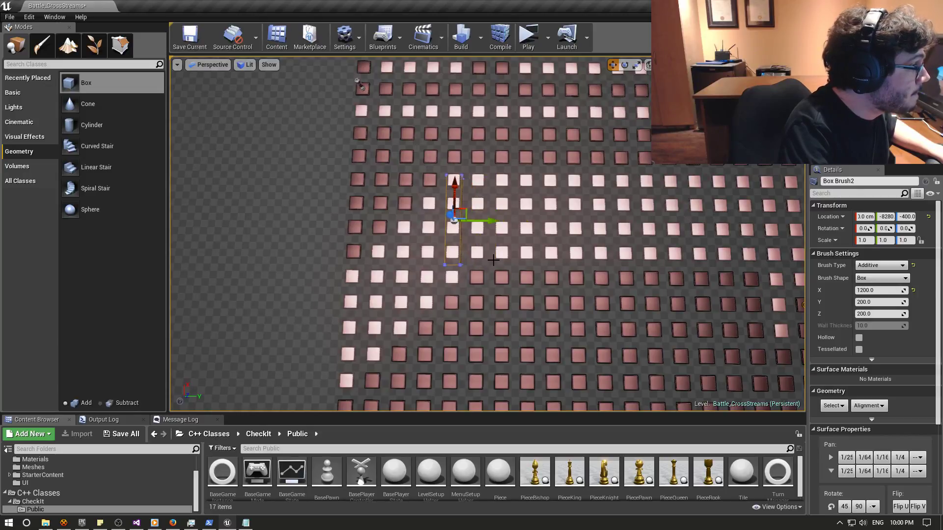
pyautogui.moveTo(493, 259)
pyautogui.mouseDown(button='right')
pyautogui.moveTo(493, 275)
pyautogui.moveTo(475, 235)
pyautogui.mouseUp(button='right')
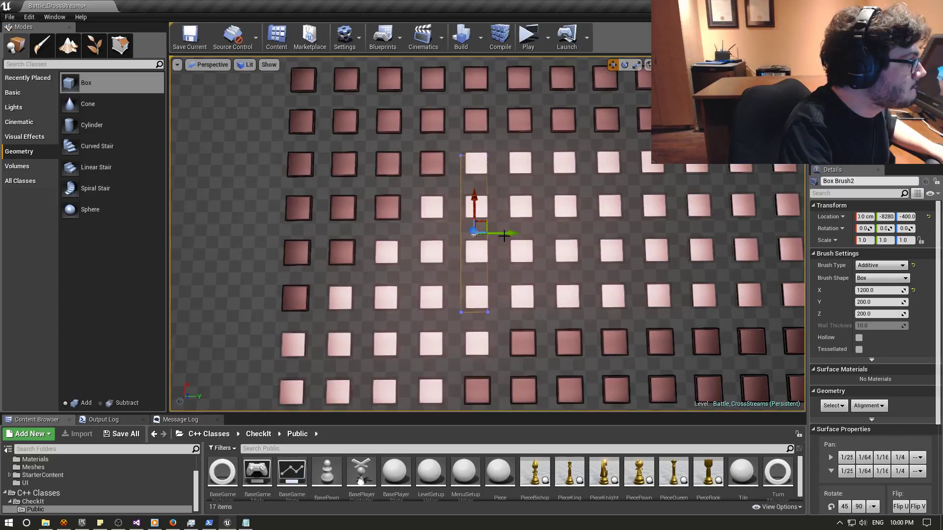
pyautogui.moveTo(511, 232); pyautogui.dragTo(516, 231)
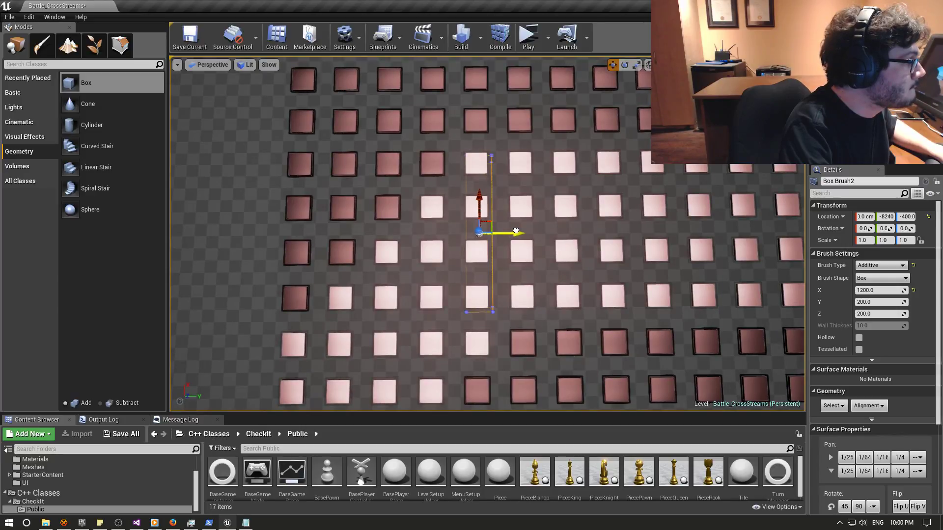
pyautogui.moveTo(520, 298)
pyautogui.mouseDown(button='right')
pyautogui.moveTo(591, 245)
pyautogui.moveTo(592, 211)
pyautogui.moveTo(524, 343)
pyautogui.mouseUp(button='right')
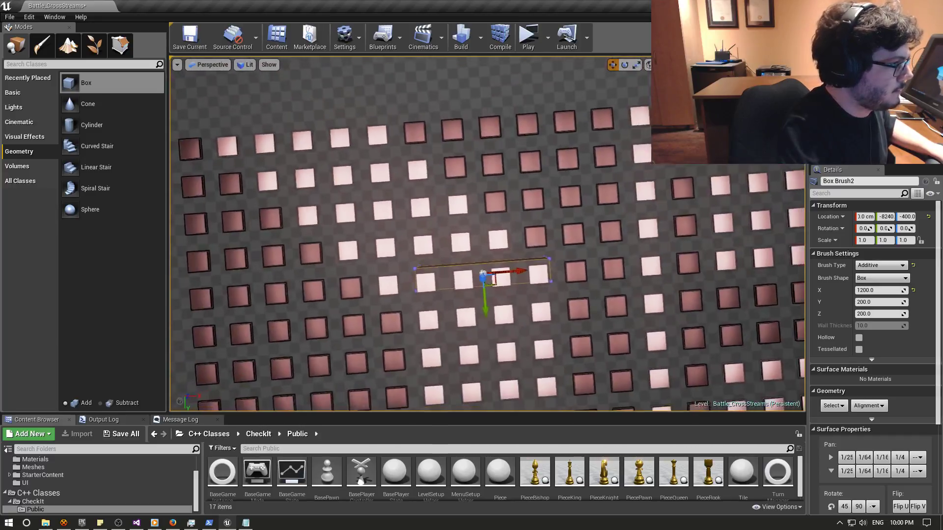
pyautogui.click(209, 64)
# Switch to the Top wireframe view, zoom to the brush, and nudge it along Y to -8260.
pyautogui.click(223, 97)
pyautogui.scroll(-2, 475, 248)
pyautogui.scroll(-3, 490, 238)
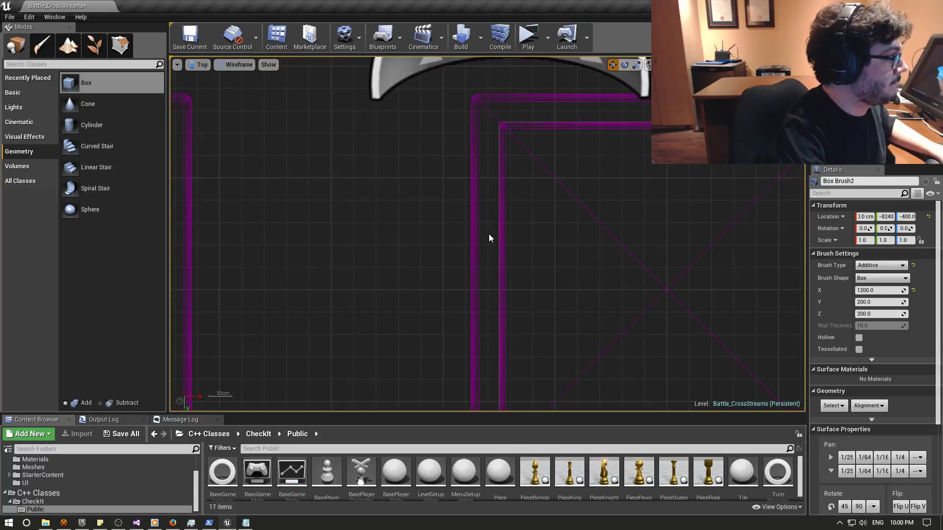
pyautogui.scroll(-3, 484, 231)
pyautogui.scroll(-2, 480, 220)
pyautogui.scroll(-2, 481, 221)
pyautogui.scroll(-2, 481, 222)
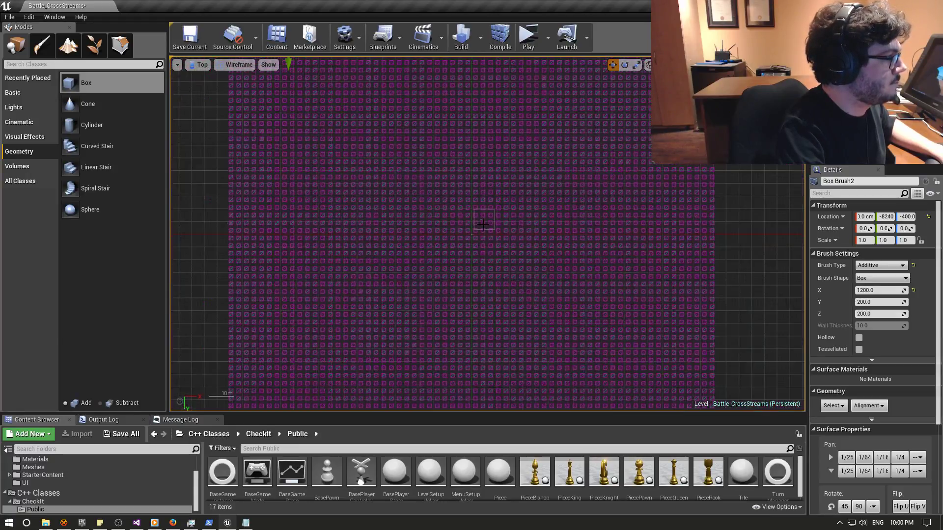
pyautogui.scroll(-2, 482, 224)
pyautogui.scroll(1, 364, 175)
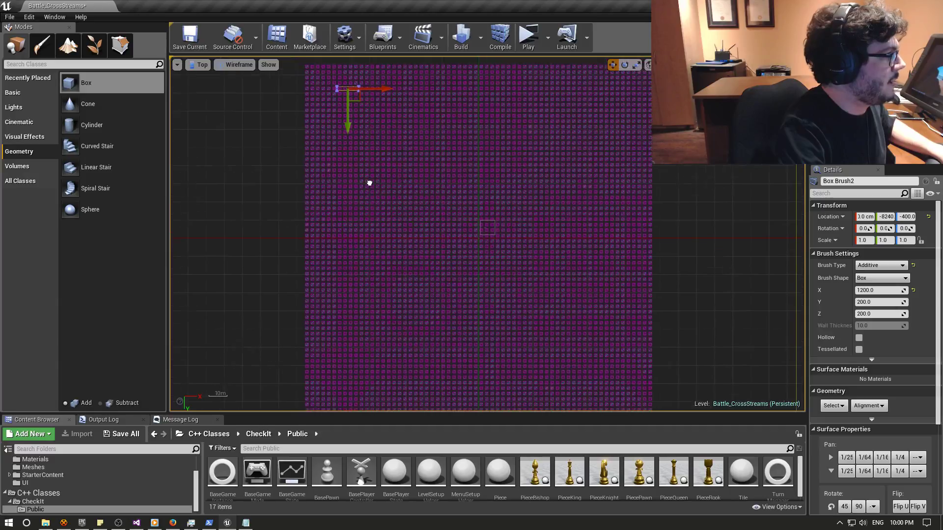
pyautogui.moveTo(371, 183); pyautogui.dragTo(504, 239, button='right')
pyautogui.scroll(1, 499, 219)
pyautogui.scroll(3, 492, 190)
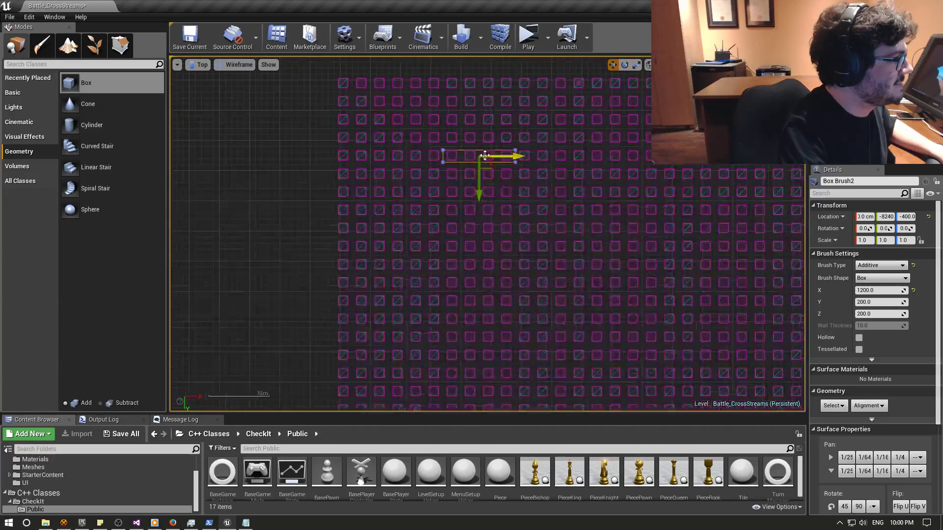
pyautogui.scroll(2, 485, 162)
pyautogui.scroll(1, 538, 201)
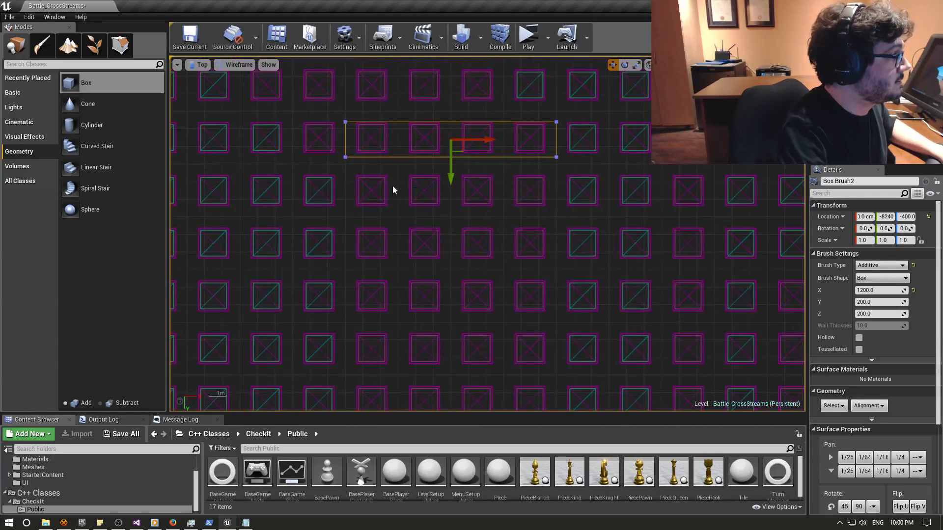
pyautogui.moveTo(408, 192); pyautogui.dragTo(422, 215, button='right')
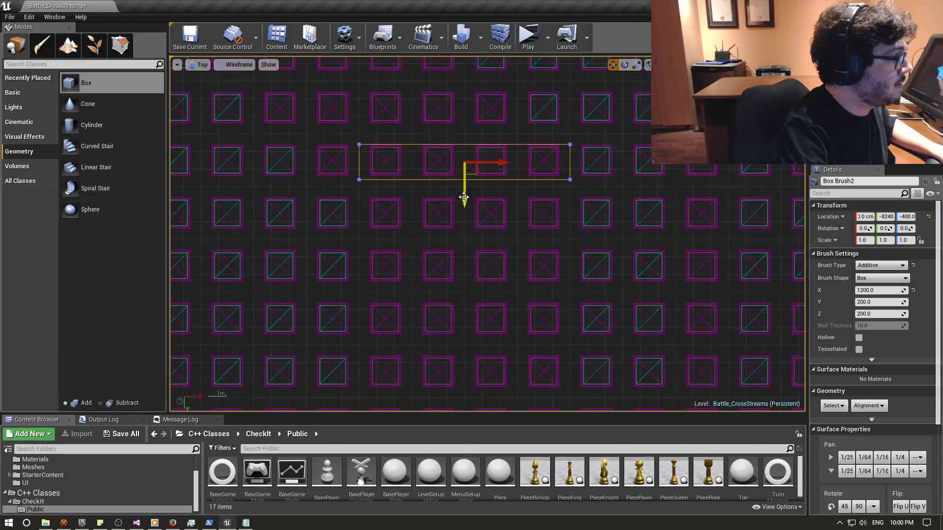
pyautogui.moveTo(464, 199); pyautogui.dragTo(463, 199)
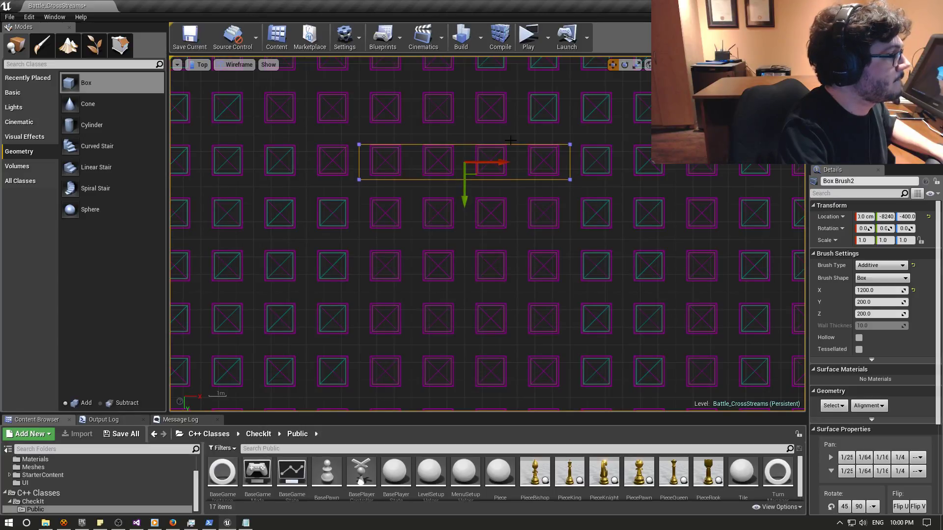
# Move the brush one tile row to Location Y -8000 and return to lit Perspective view.
pyautogui.moveTo(510, 140)
pyautogui.mouseDown(button='right')
pyautogui.moveTo(642, 284)
pyautogui.moveTo(608, 273)
pyautogui.mouseUp(button='right')
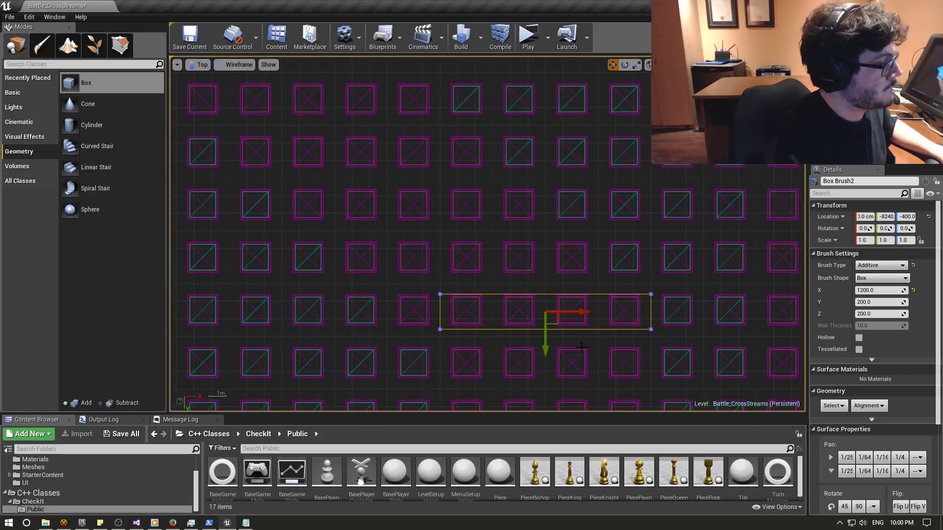
pyautogui.moveTo(546, 349); pyautogui.dragTo(547, 400)
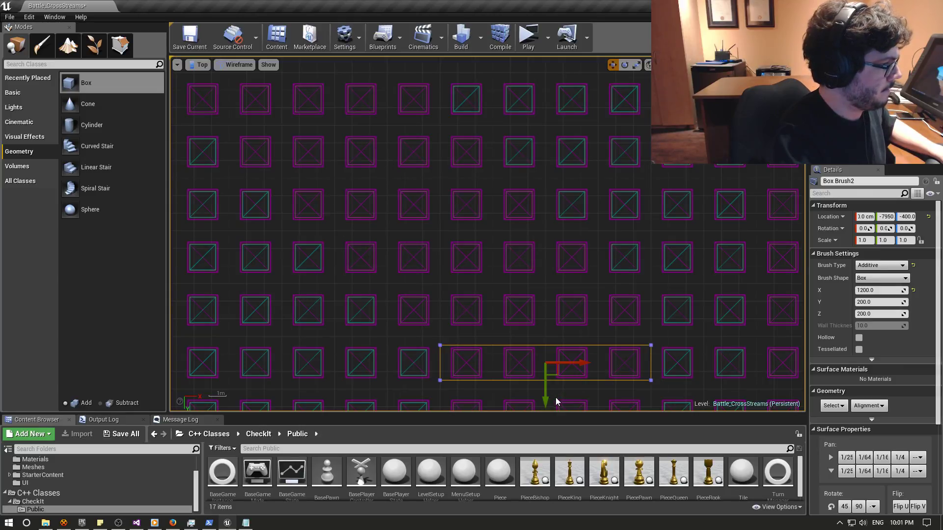
pyautogui.moveTo(544, 401)
pyautogui.mouseDown()
pyautogui.moveTo(546, 383)
pyautogui.moveTo(548, 392)
pyautogui.mouseUp()
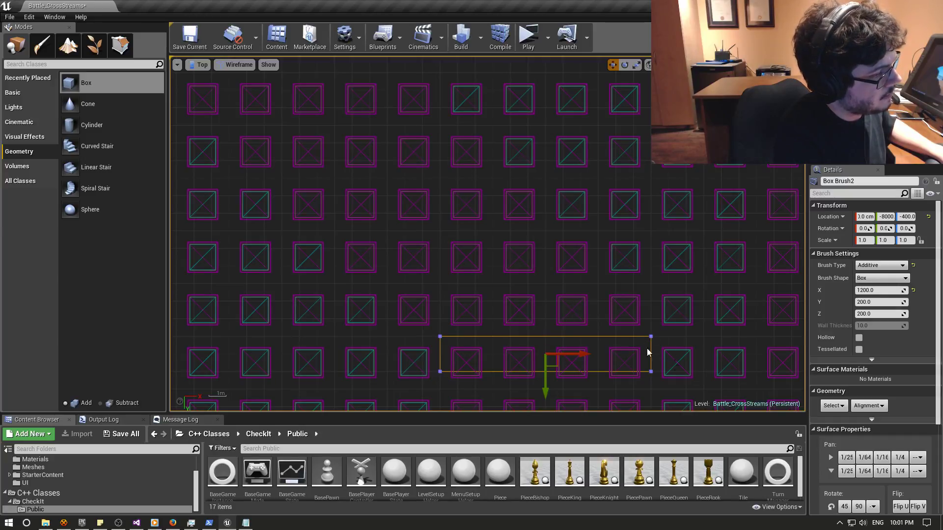
pyautogui.moveTo(559, 376); pyautogui.dragTo(427, 270, button='right')
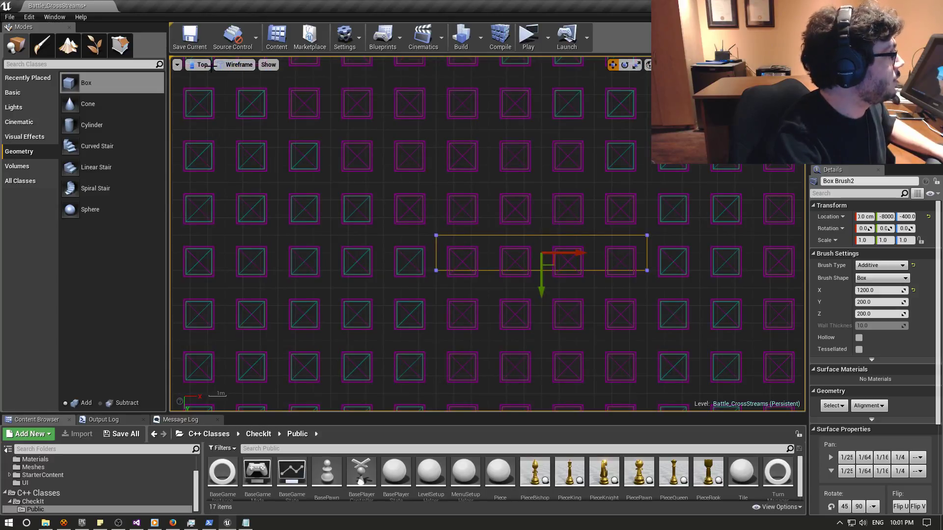
pyautogui.click(200, 65)
pyautogui.click(220, 77)
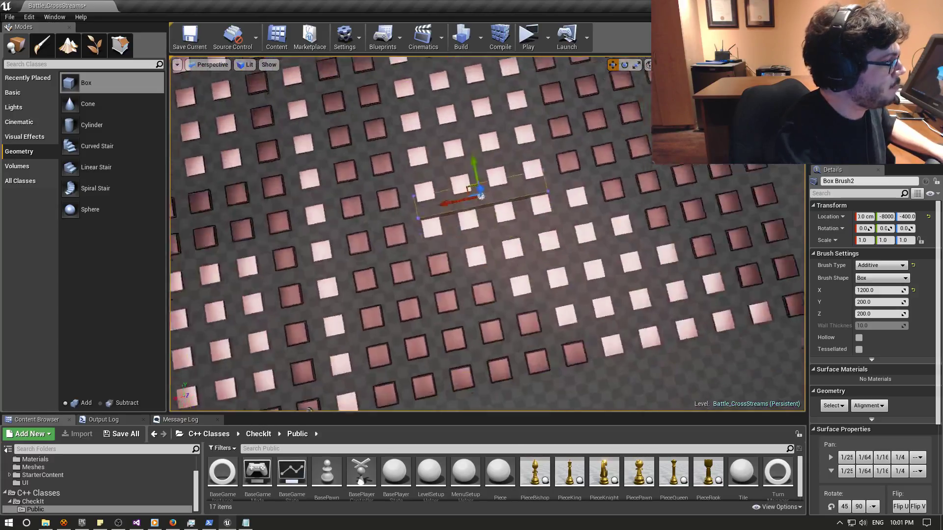
# Set the box brush's Brush Settings Z size to 600.
pyautogui.moveTo(417, 179); pyautogui.dragTo(512, 254, button='right')
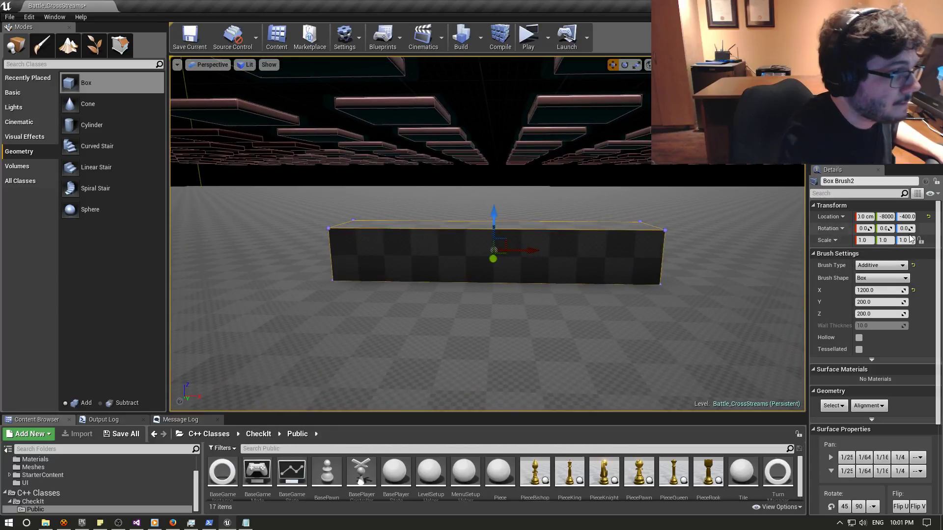
pyautogui.click(870, 314)
pyautogui.write('60')
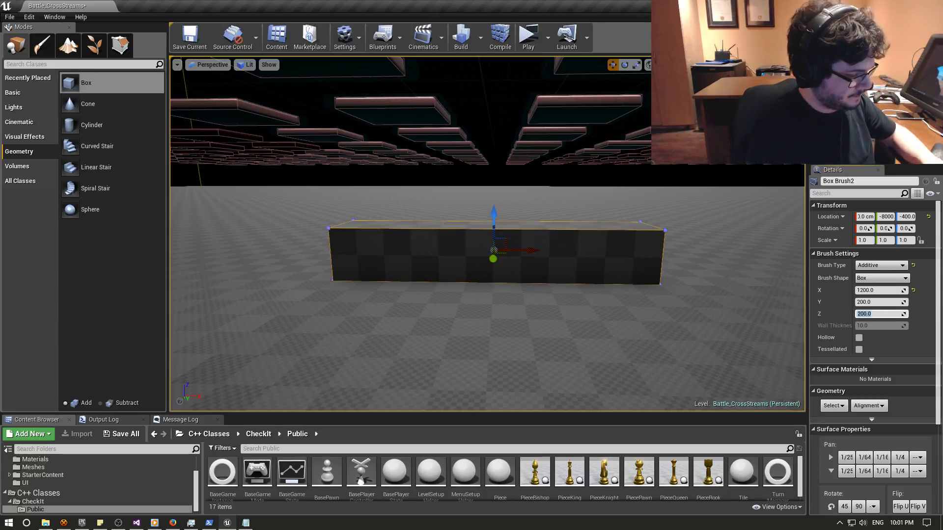
pyautogui.write('0')
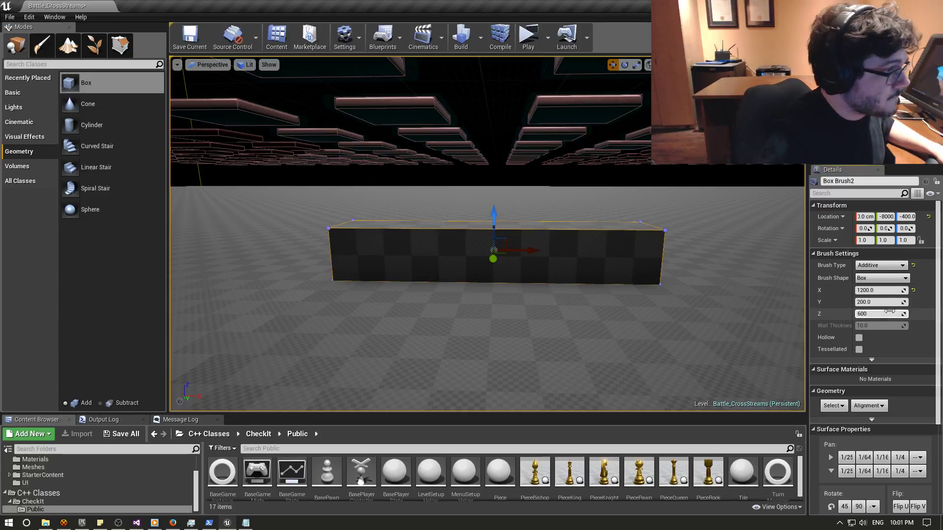
pyautogui.press('Return')
# Set the brush's Location Z to 0.0 cm and view the resulting wall.
pyautogui.moveTo(493, 216); pyautogui.dragTo(487, 280)
pyautogui.write('-700')
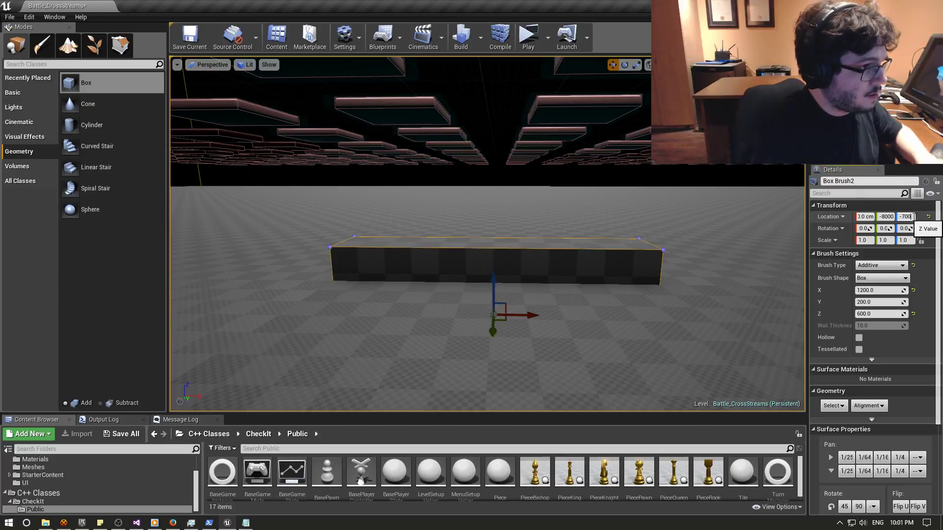
pyautogui.press('Return')
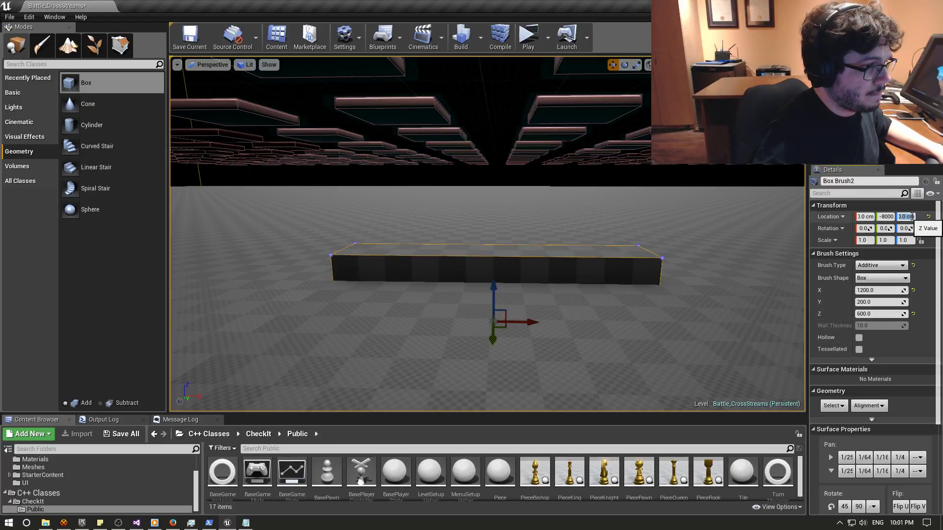
pyautogui.press('Left')
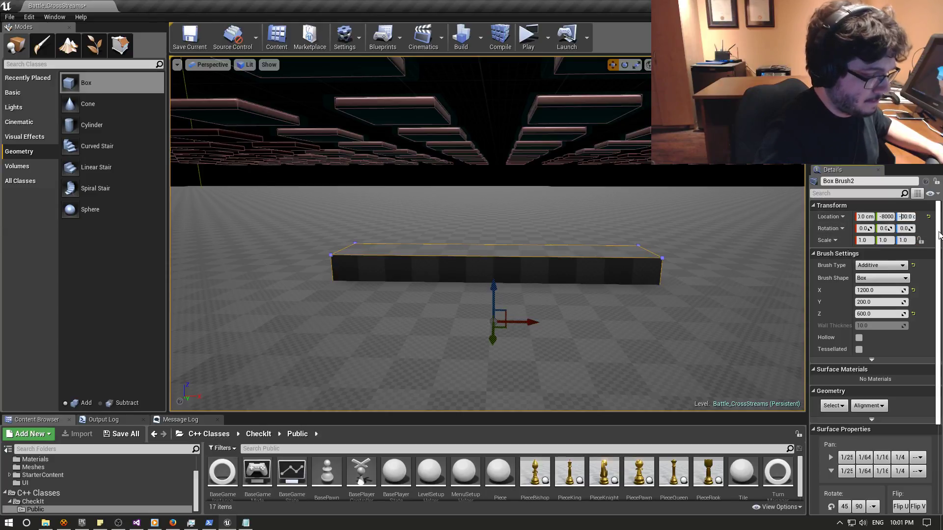
pyautogui.press('BackSpace')
pyautogui.press('Return')
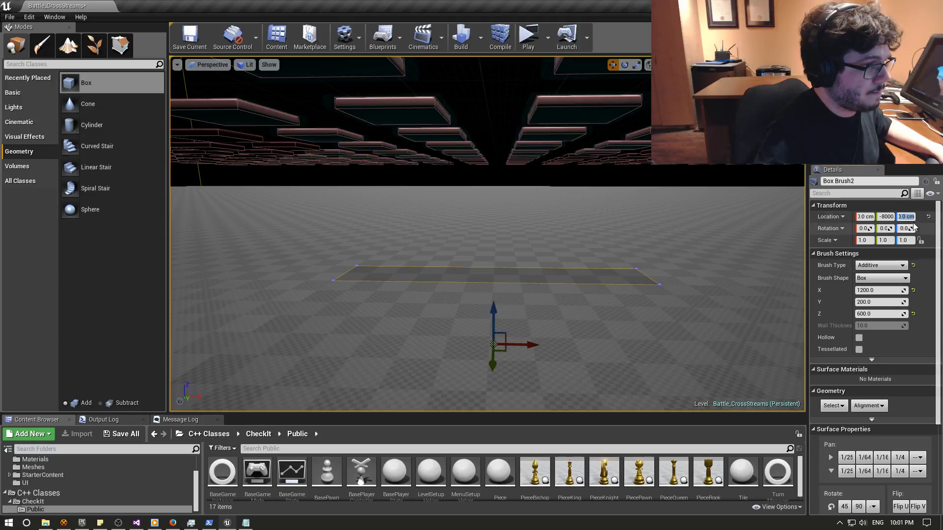
pyautogui.click(932, 242)
pyautogui.press('Return')
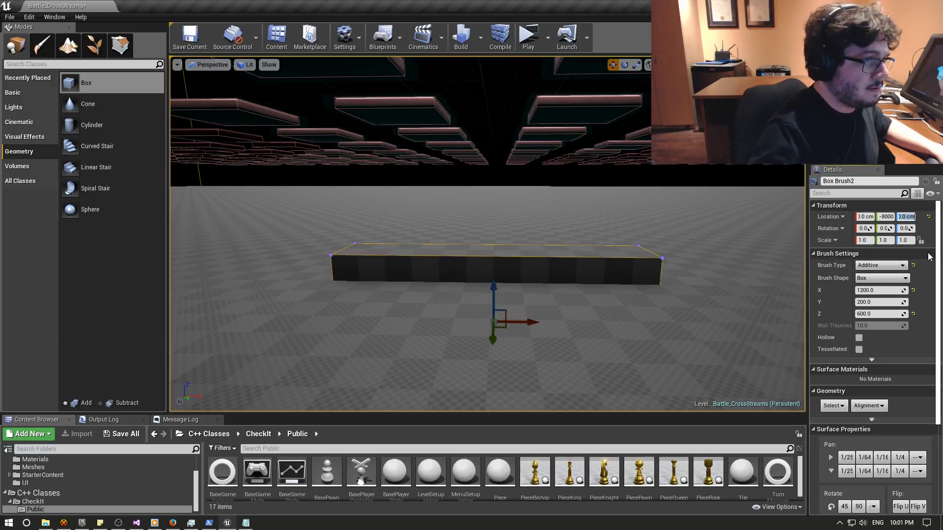
pyautogui.moveTo(437, 321); pyautogui.dragTo(437, 320, button='right')
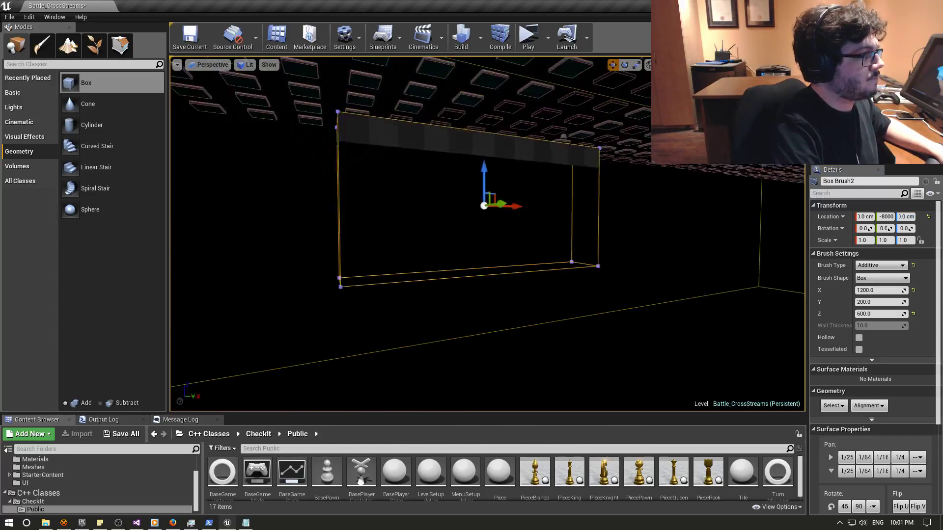
pyautogui.moveTo(349, 312); pyautogui.dragTo(349, 311, button='right')
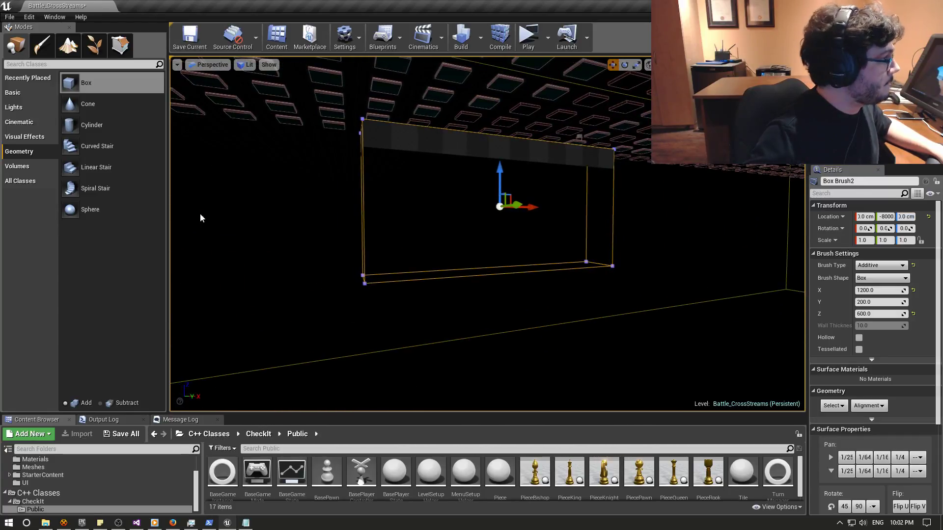
# Enter Geometry Editing mode, select the brush's corner vertices and top edge, then undo the last selection.
pyautogui.click(120, 45)
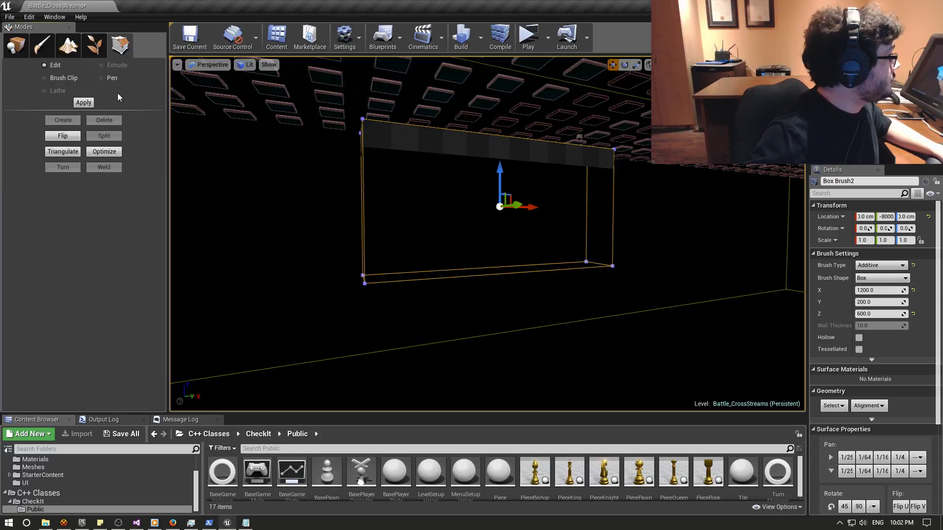
pyautogui.click(364, 284)
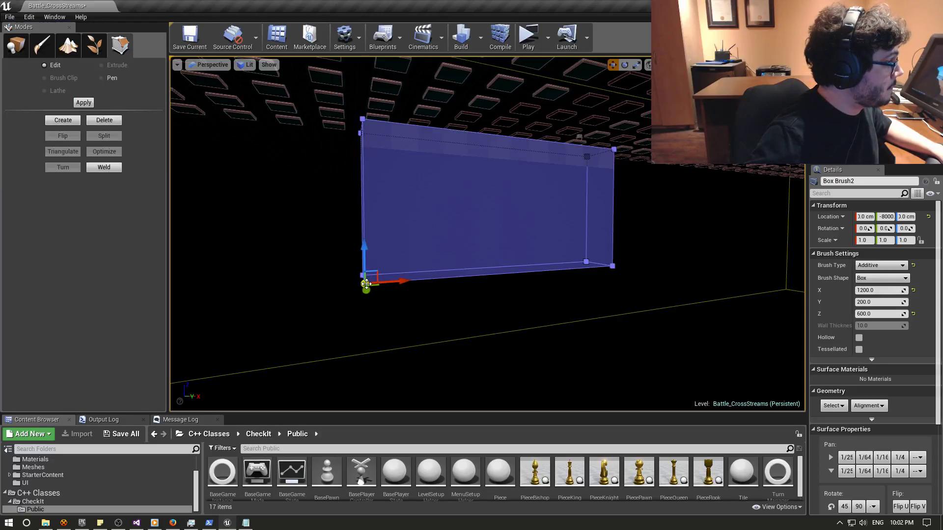
pyautogui.click(364, 119)
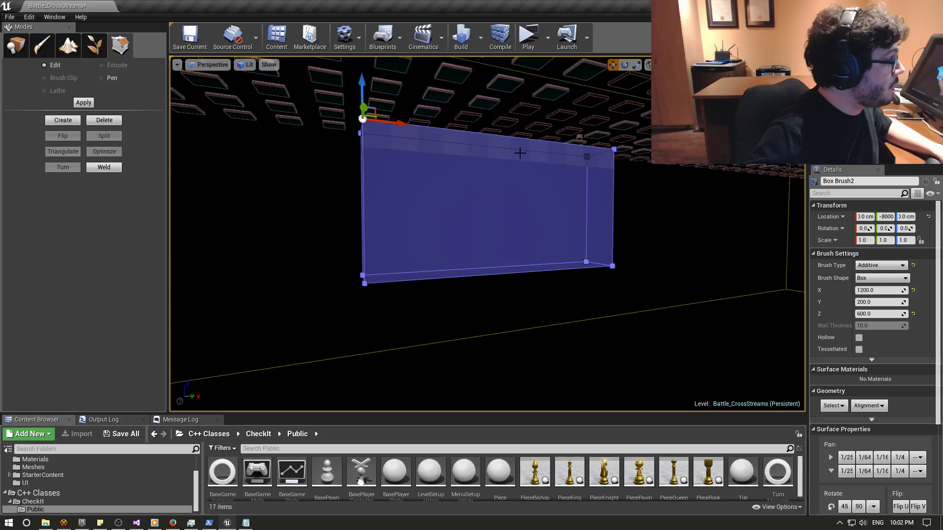
pyautogui.keyDown('ctrl'); pyautogui.click(364, 283); pyautogui.keyUp('ctrl')
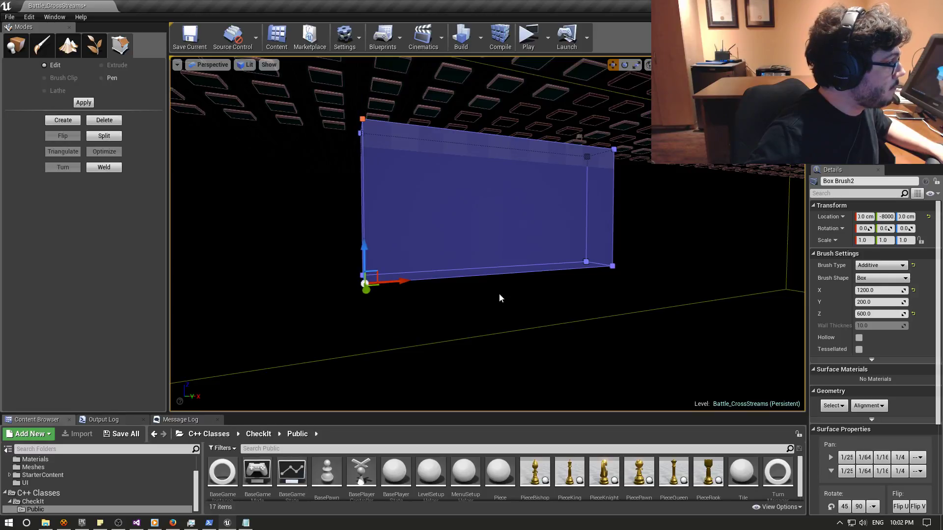
pyautogui.keyDown('ctrl'); pyautogui.click(612, 266); pyautogui.keyUp('ctrl')
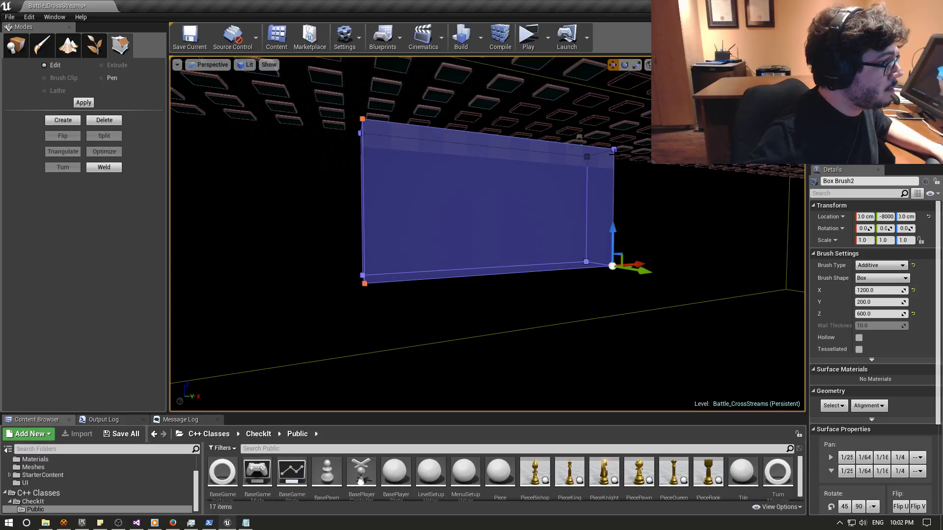
pyautogui.keyDown('ctrl'); pyautogui.click(613, 148); pyautogui.keyUp('ctrl')
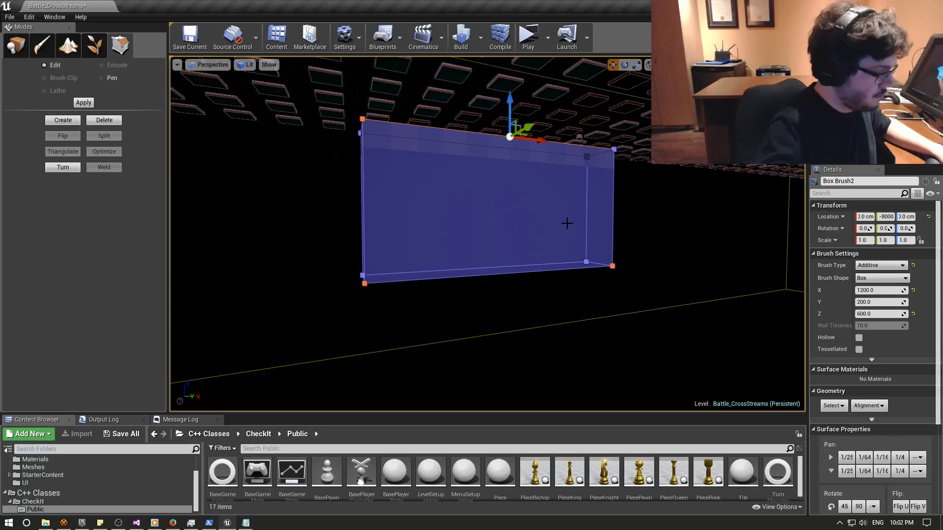
pyautogui.hotkey('ctrl', 'z')
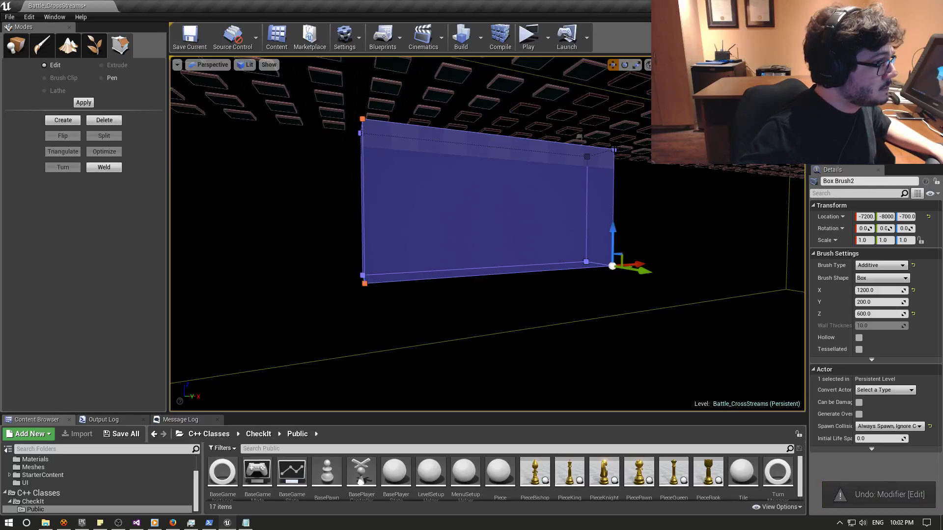
pyautogui.moveTo(613, 151); pyautogui.dragTo(613, 152, button='right')
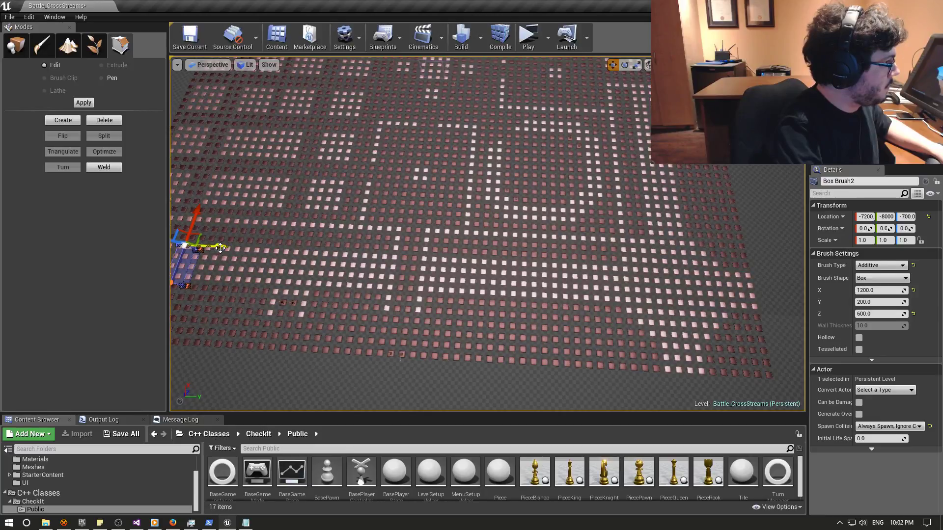
# Stretch the selected brush face along Y into a long strip past the grid's edge.
pyautogui.moveTo(221, 248); pyautogui.dragTo(791, 276)
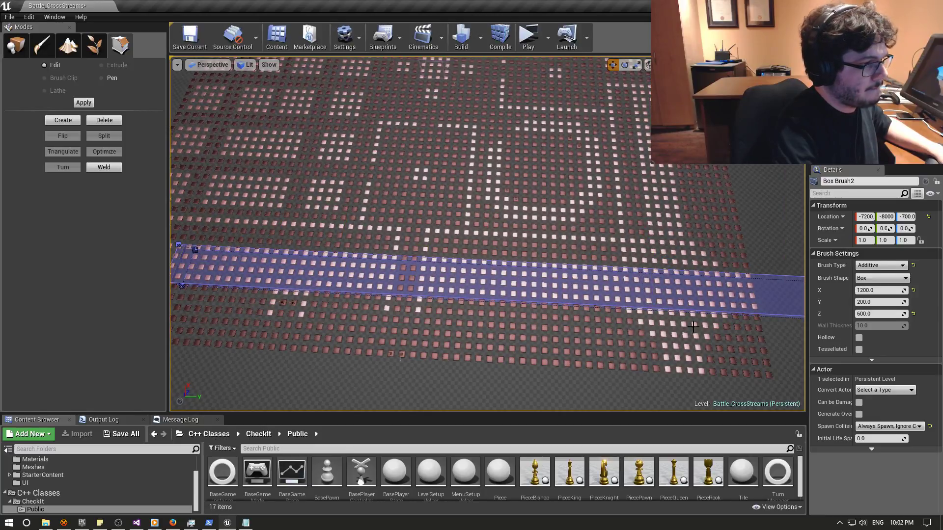
pyautogui.moveTo(693, 326); pyautogui.dragTo(693, 327, button='right')
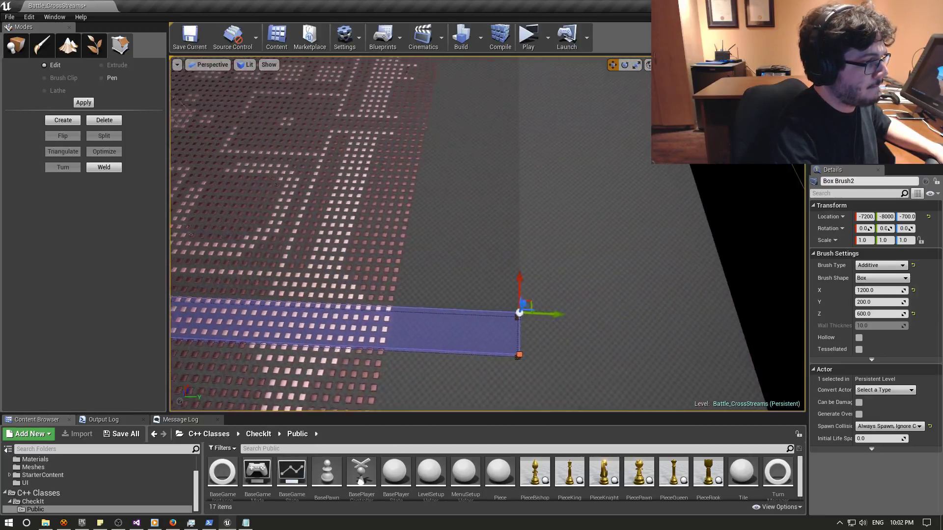
pyautogui.moveTo(601, 364); pyautogui.dragTo(601, 364, button='right')
pyautogui.moveTo(491, 304); pyautogui.dragTo(639, 316)
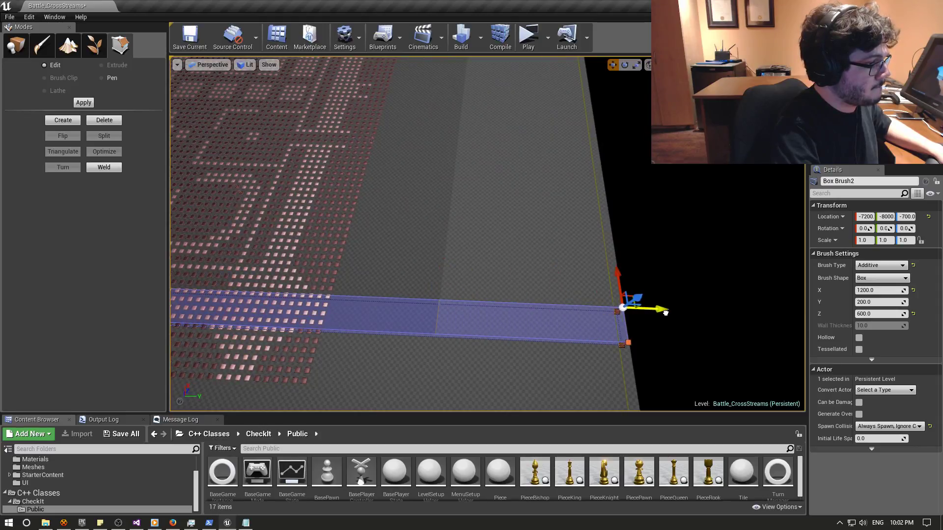
pyautogui.moveTo(601, 365); pyautogui.dragTo(601, 364, button='right')
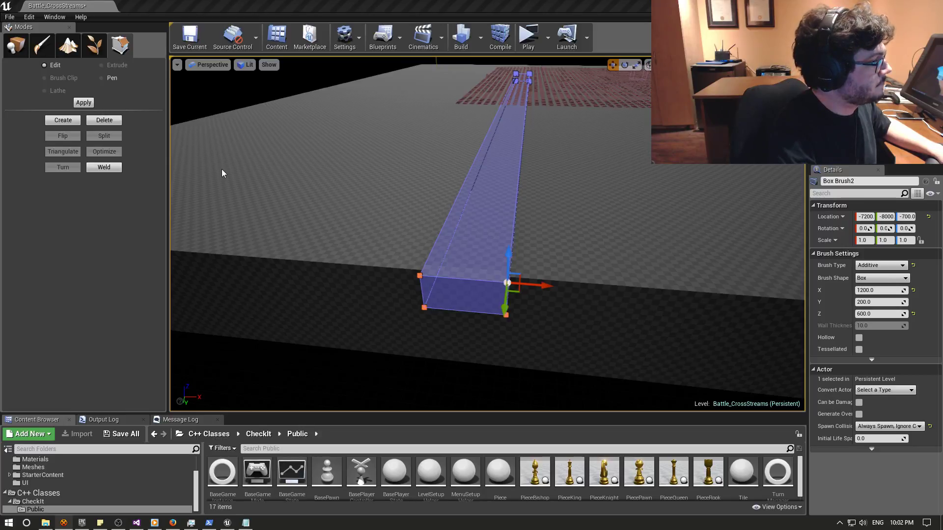
pyautogui.moveTo(222, 173); pyautogui.dragTo(221, 173, button='right')
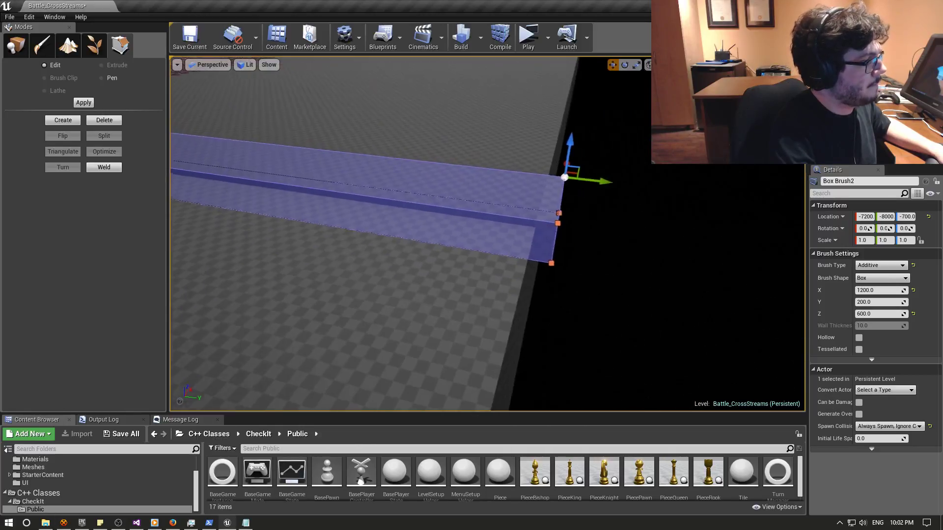
pyautogui.moveTo(340, 162); pyautogui.dragTo(339, 162, button='right')
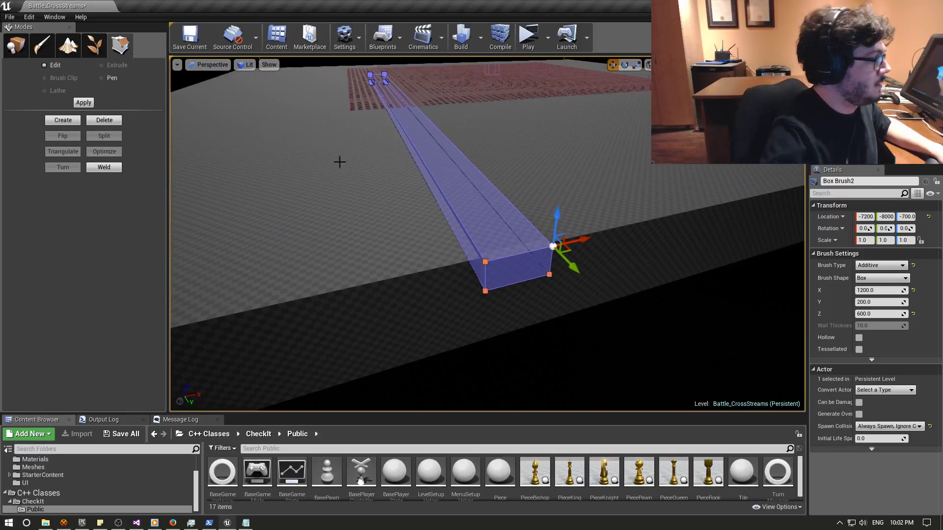
# Return to Place mode and set Box Brush2's Brush Type to Subtractive, carving a trench.
pyautogui.click(16, 45)
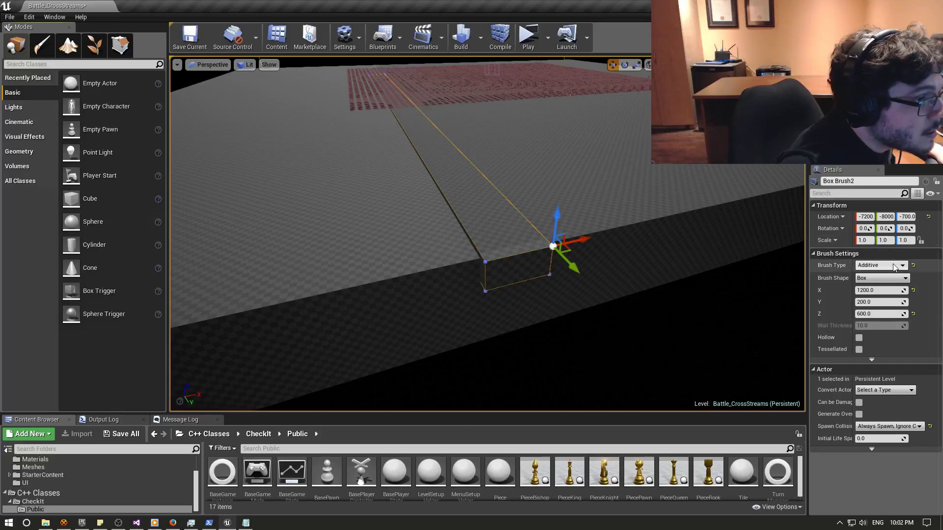
pyautogui.click(870, 281)
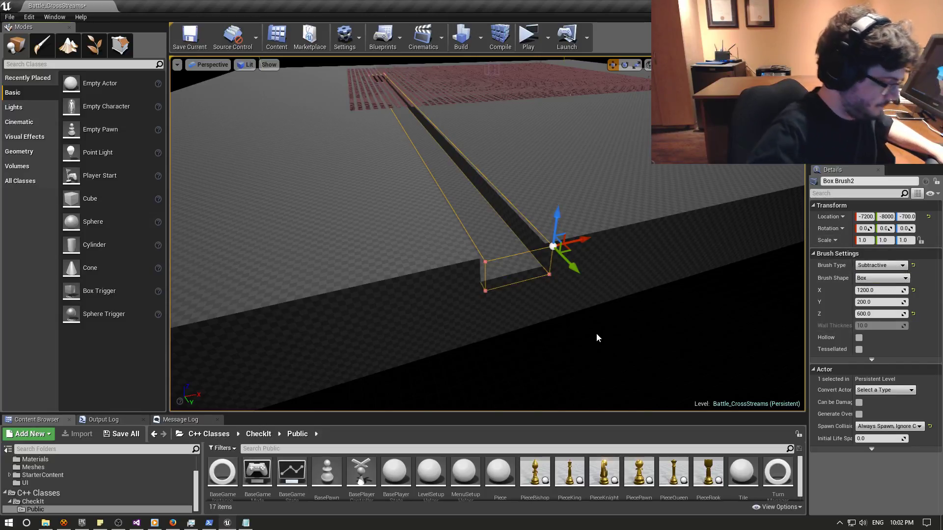
pyautogui.moveTo(585, 330); pyautogui.dragTo(589, 318, button='right')
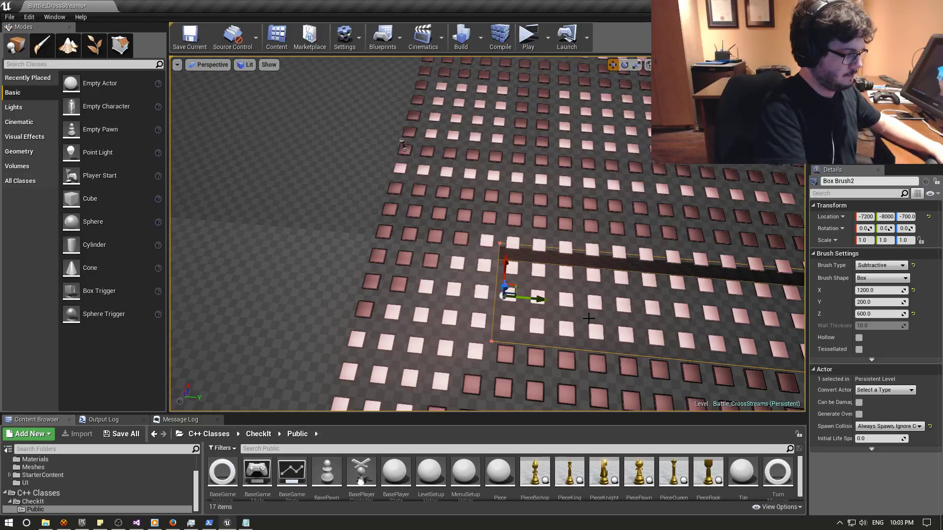
pyautogui.moveTo(508, 314); pyautogui.dragTo(508, 313, button='right')
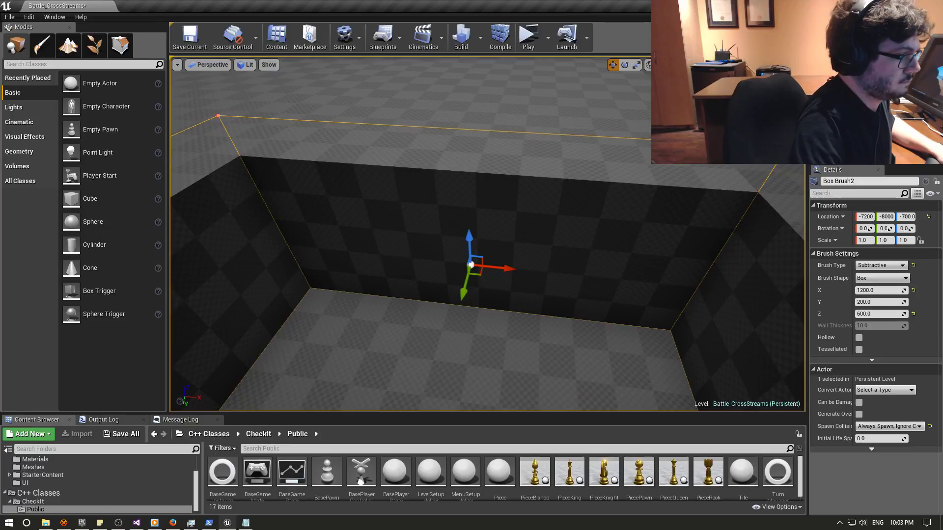
# Check the brush shape list keeping Box, then inspect the trench from overhead and inside.
pyautogui.click(879, 279)
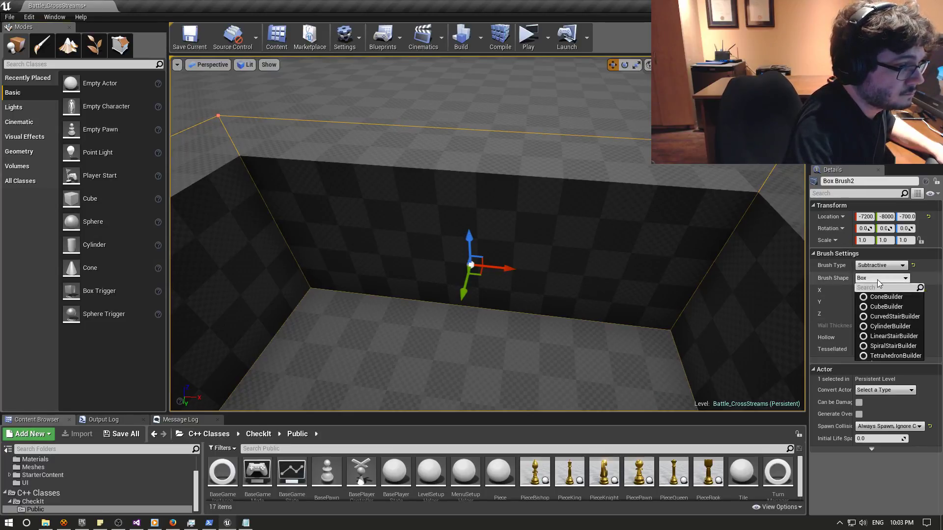
pyautogui.click(880, 280)
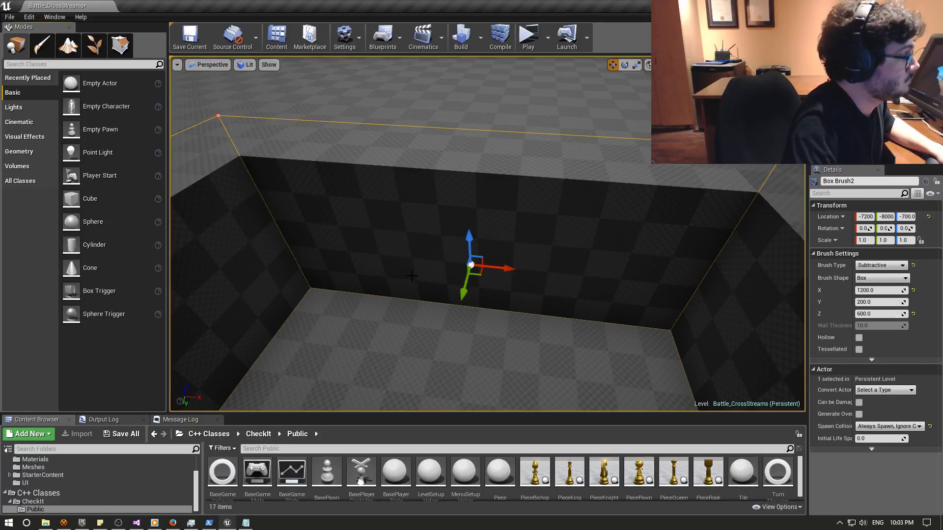
pyautogui.moveTo(411, 276); pyautogui.dragTo(486, 243, button='right')
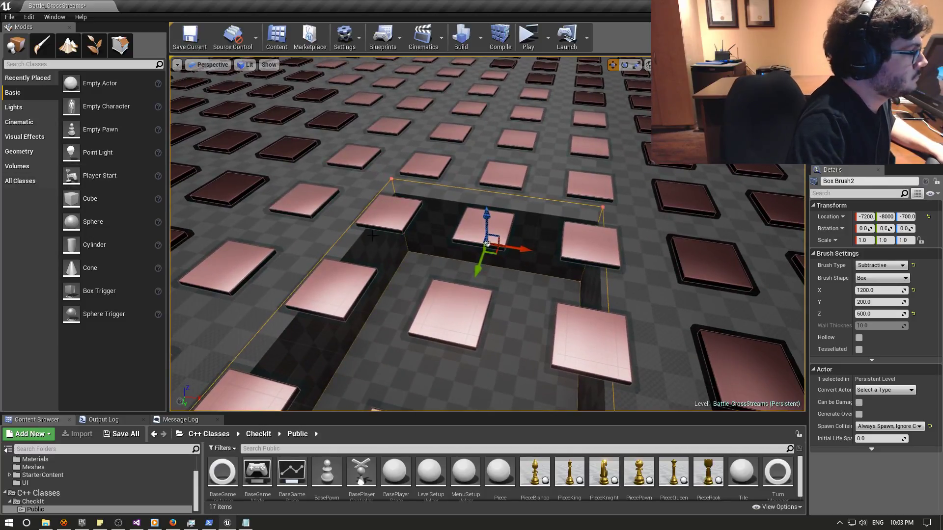
pyautogui.moveTo(386, 239); pyautogui.dragTo(409, 294, button='right')
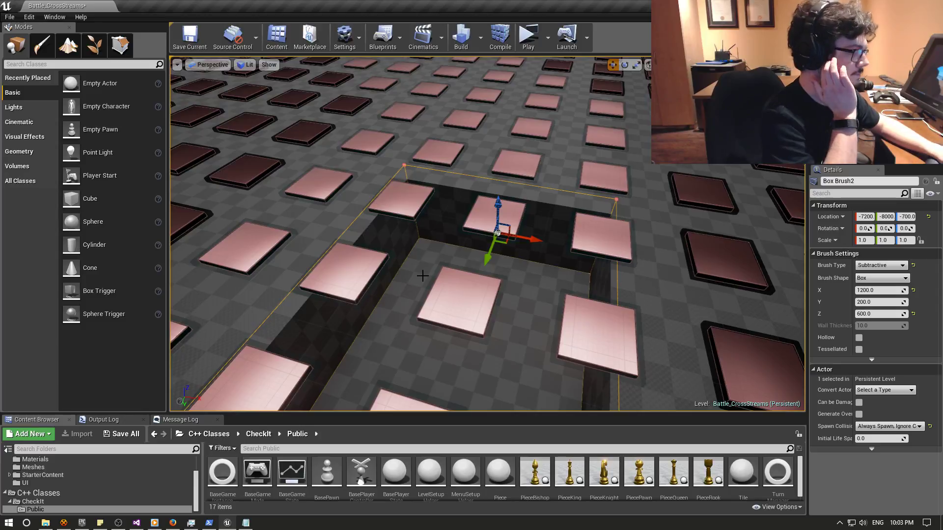
pyautogui.scroll(-6, 405, 281)
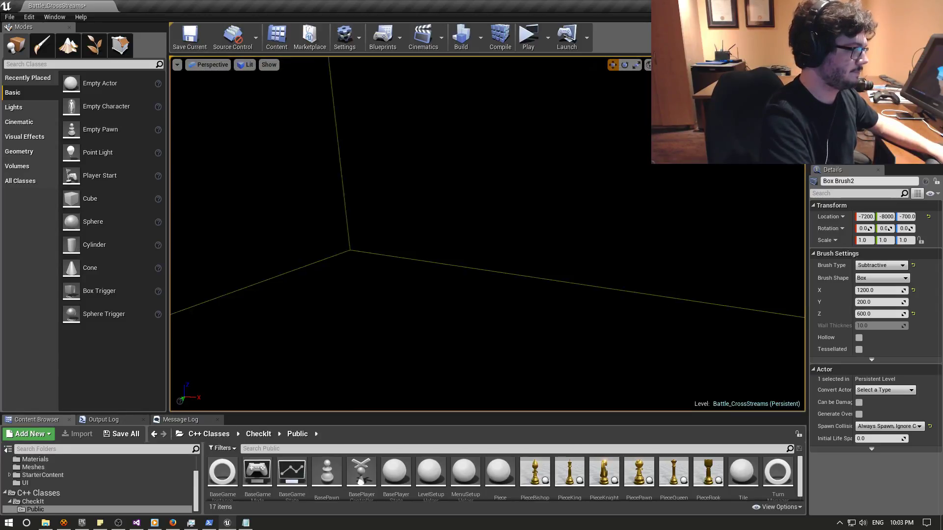
pyautogui.moveTo(487, 233)
pyautogui.mouseDown(button='right')
pyautogui.moveTo(486, 256)
pyautogui.moveTo(486, 240)
pyautogui.mouseUp(button='right')
pyautogui.scroll(10, 486, 256)
pyautogui.scroll(-5, 486, 255)
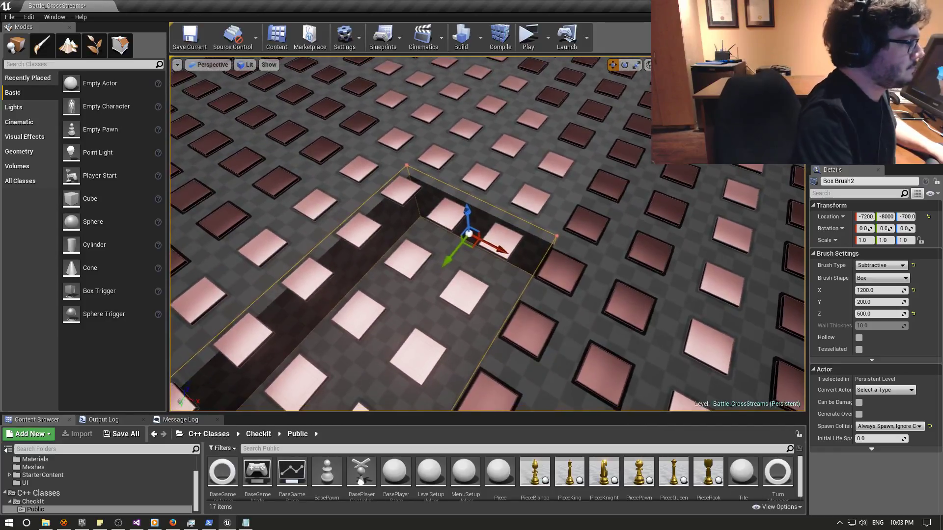
pyautogui.moveTo(381, 333); pyautogui.dragTo(381, 314, button='right')
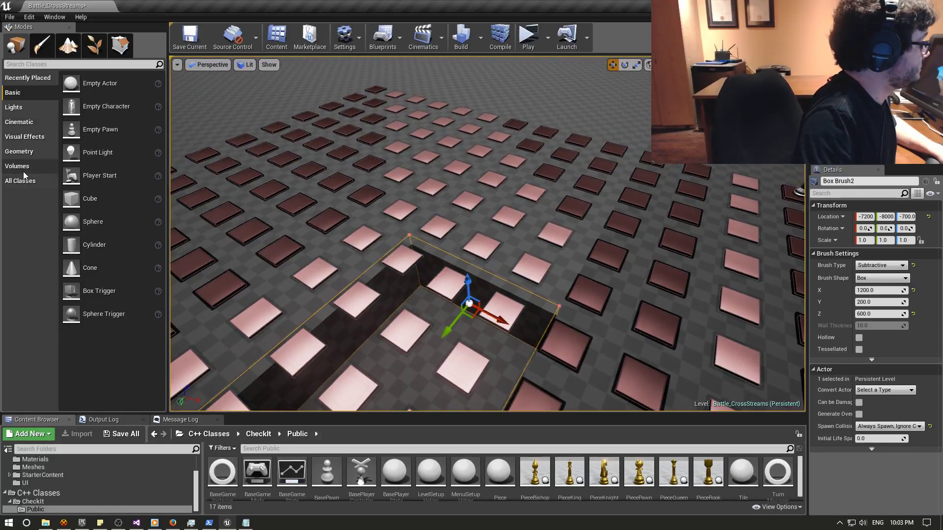
# Place a new Box brush in the level and rotate it 45 degrees.
pyautogui.click(15, 152)
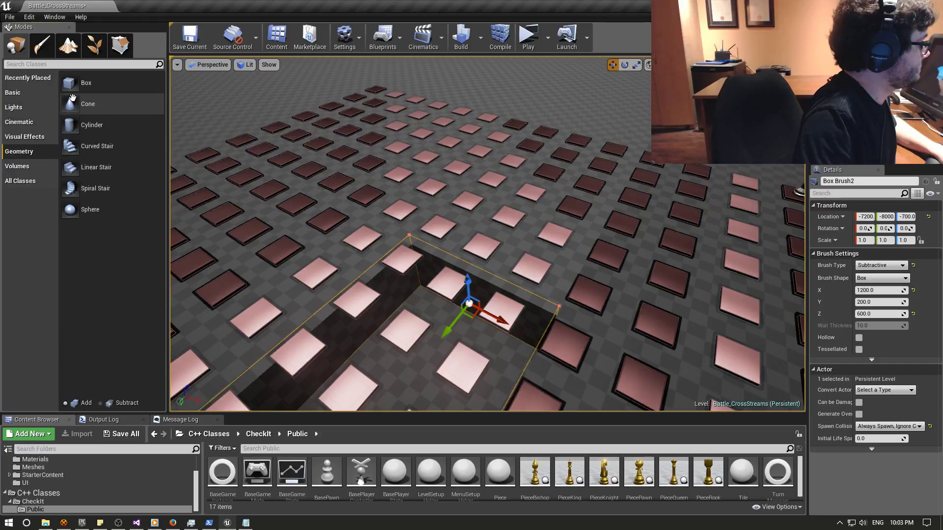
pyautogui.moveTo(464, 211); pyautogui.dragTo(464, 211)
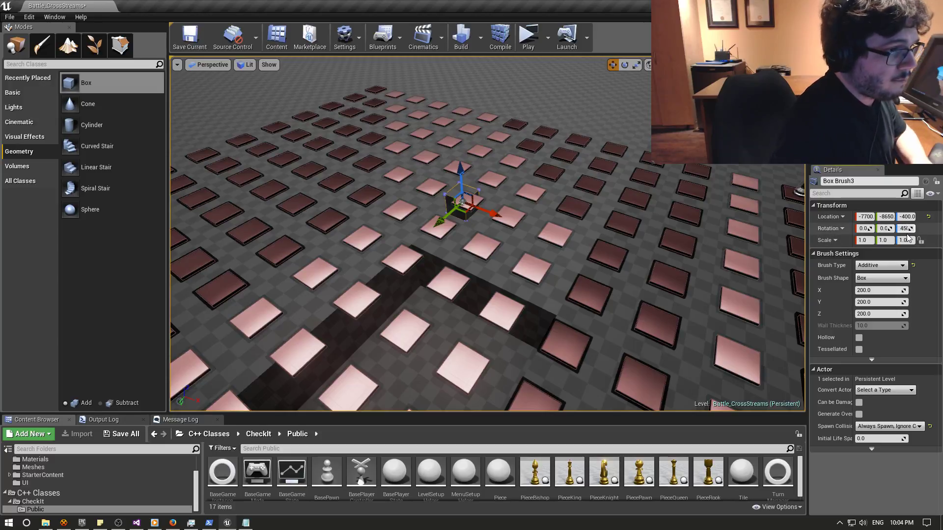
pyautogui.write('45')
pyautogui.press('Return')
pyautogui.moveTo(519, 284); pyautogui.dragTo(519, 284, button='right')
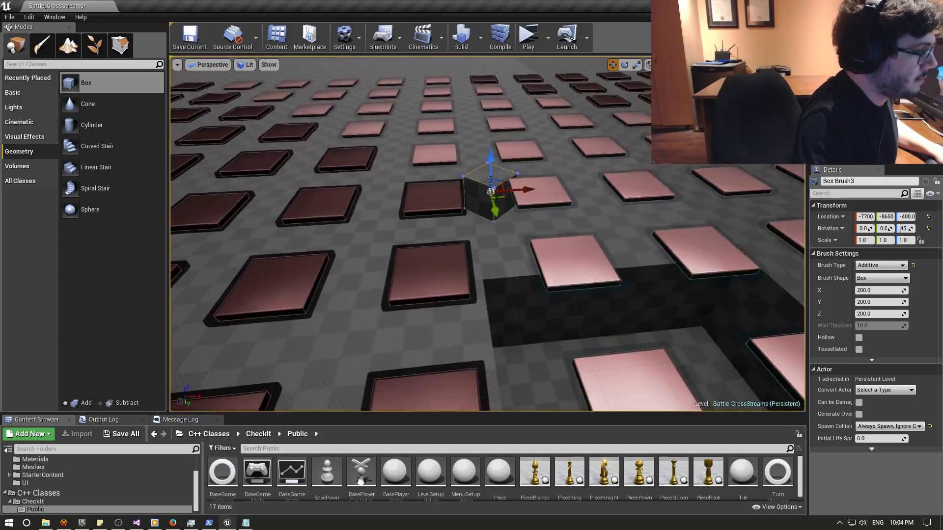
# Give the new box a Brush Z height of 600 and adjust its Location Z.
pyautogui.click(504, 278)
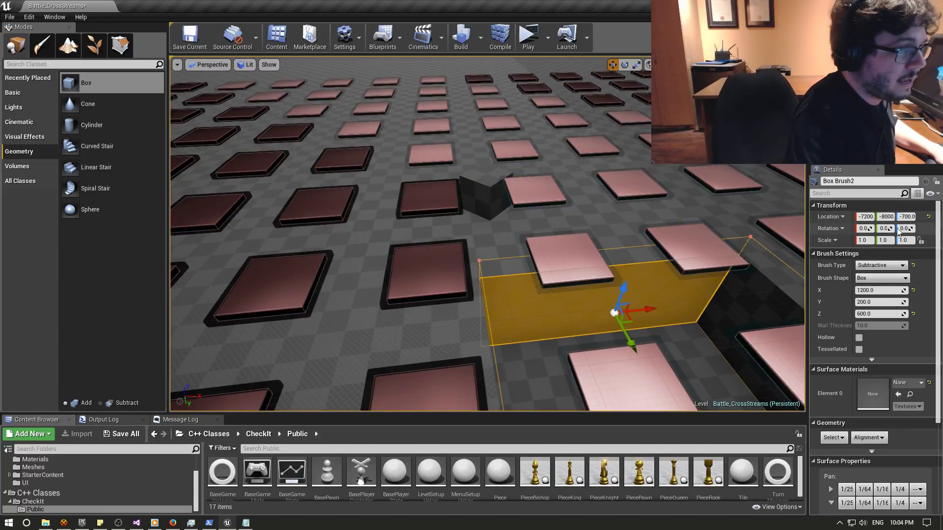
pyautogui.click(489, 194)
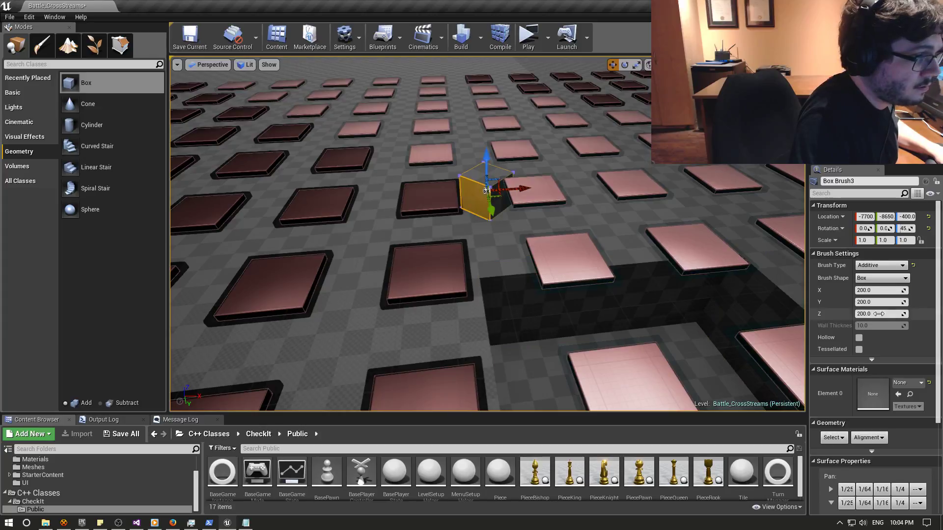
pyautogui.click(882, 314)
pyautogui.write('0')
pyautogui.press('Return')
pyautogui.write('-7')
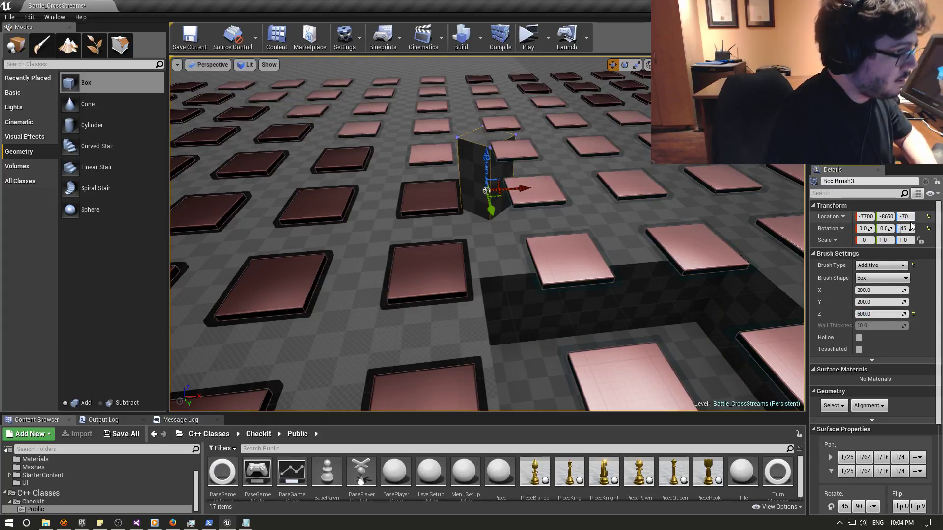
pyautogui.write('0')
pyautogui.press('Return')
pyautogui.moveTo(761, 207); pyautogui.dragTo(552, 258, button='right')
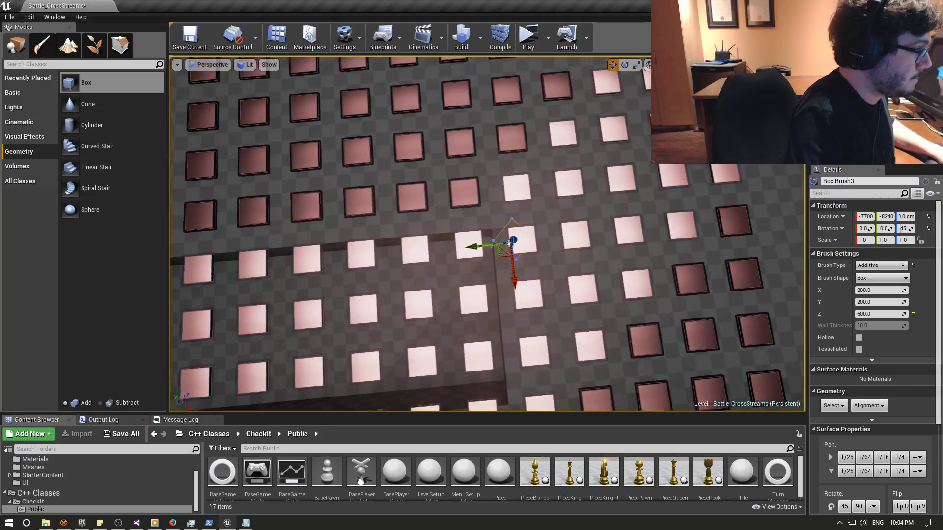
# Switch the viewport to the Top wireframe view and zoom onto Box Brush3.
pyautogui.scroll(5, 472, 236)
pyautogui.scroll(-3, 522, 242)
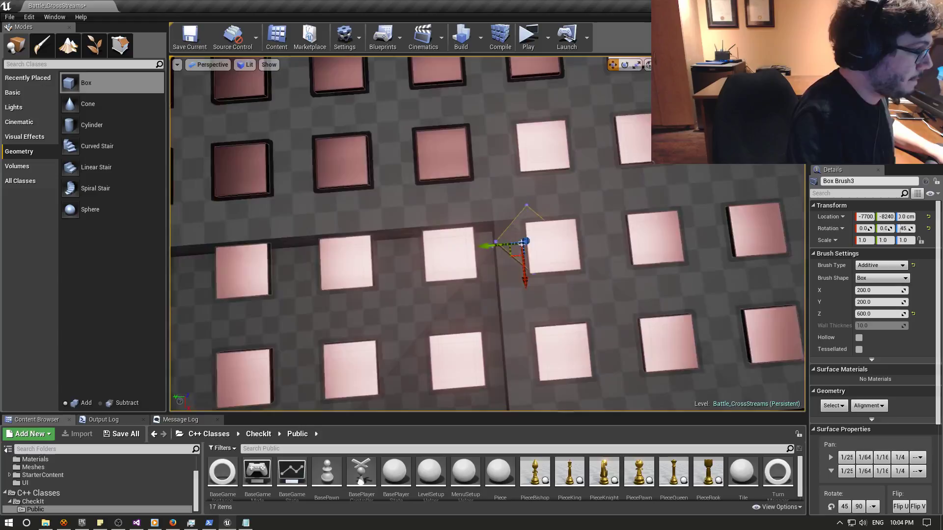
pyautogui.scroll(-1, 391, 278)
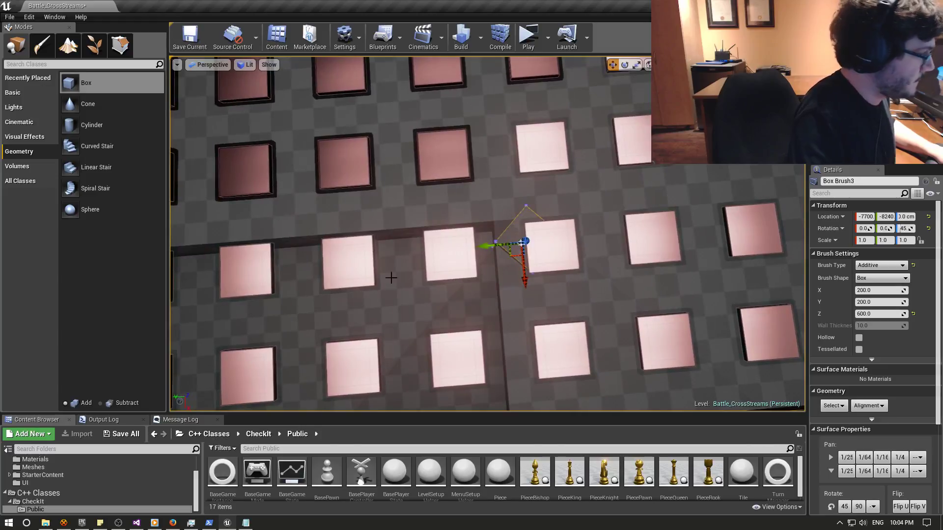
pyautogui.click(248, 64)
pyautogui.click(206, 64)
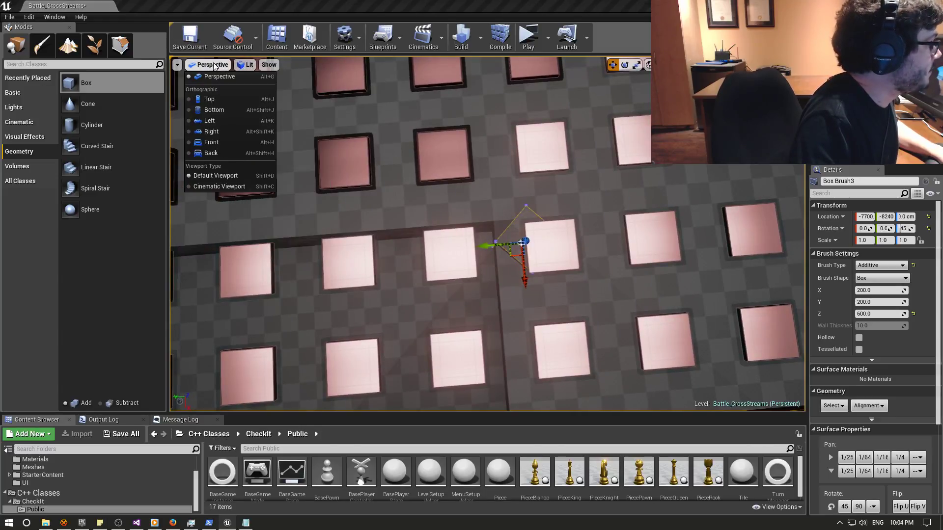
pyautogui.click(208, 98)
pyautogui.scroll(-1, 409, 197)
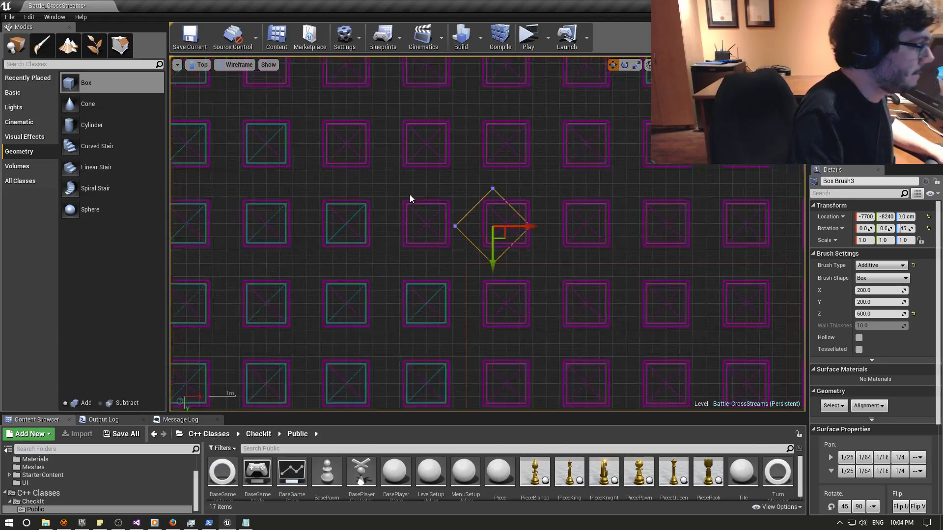
pyautogui.scroll(-2, 428, 216)
pyautogui.scroll(2, 443, 243)
pyautogui.scroll(3, 500, 251)
pyautogui.scroll(1, 500, 251)
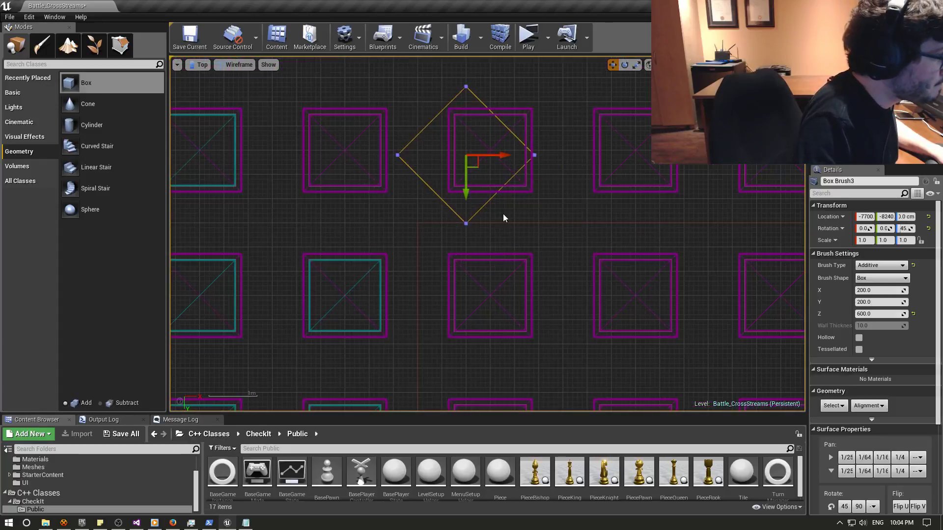
pyautogui.scroll(2, 503, 214)
# Move Box Brush3 along X to -7800, then return to the lit Perspective view.
pyautogui.moveTo(499, 135); pyautogui.dragTo(432, 138)
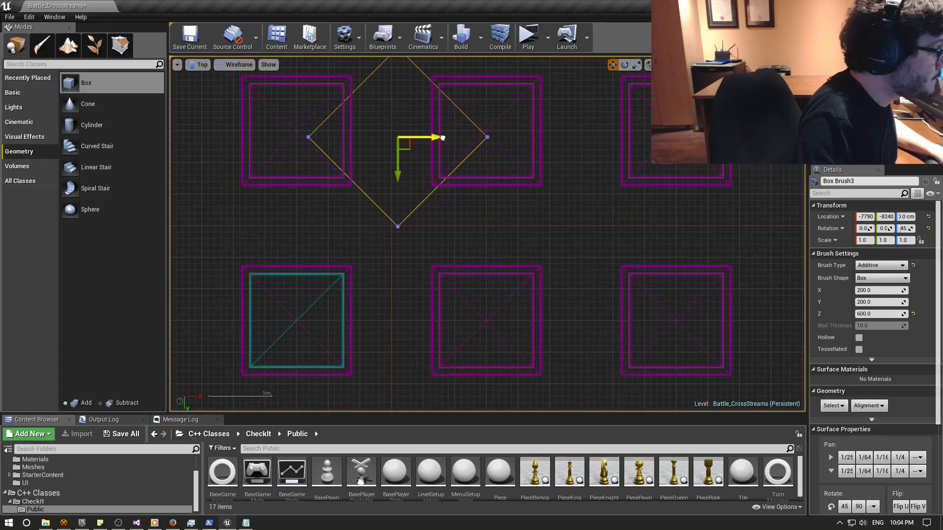
pyautogui.scroll(-2, 462, 176)
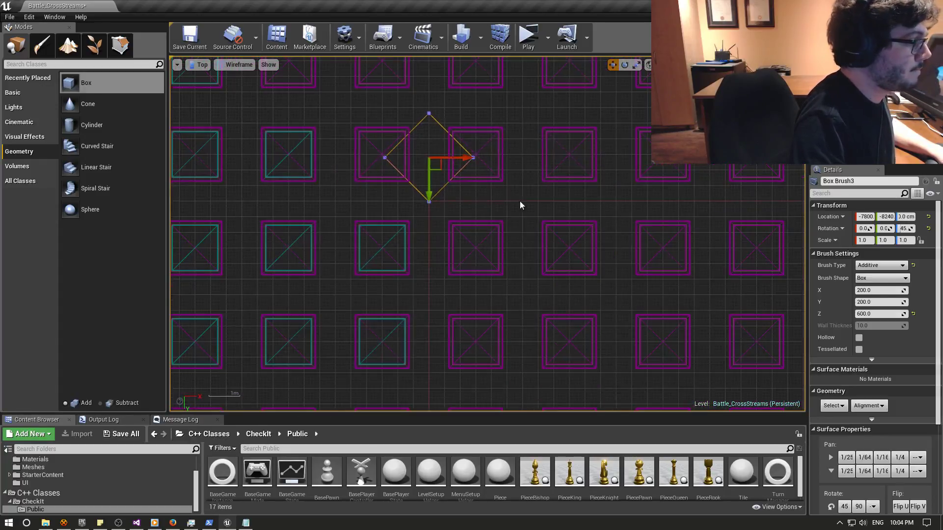
pyautogui.scroll(-2, 543, 241)
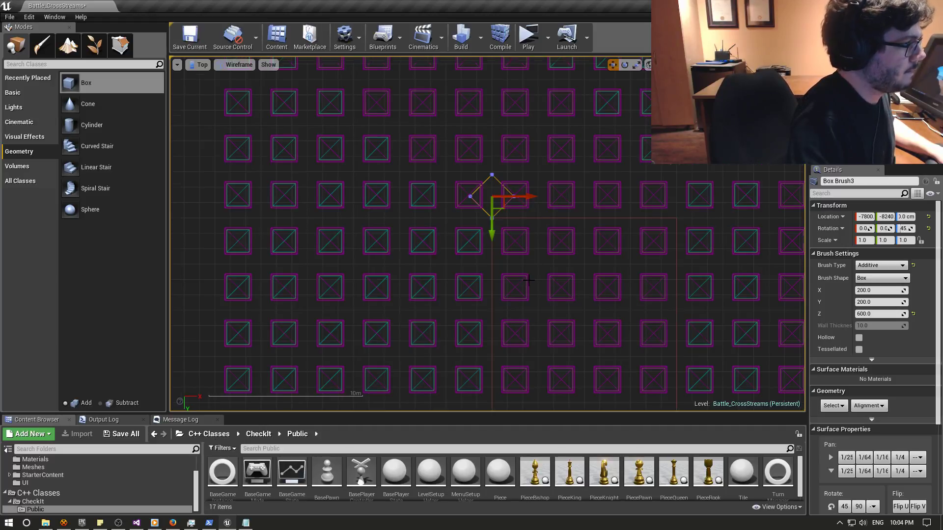
pyautogui.scroll(-1, 529, 280)
pyautogui.scroll(1, 554, 272)
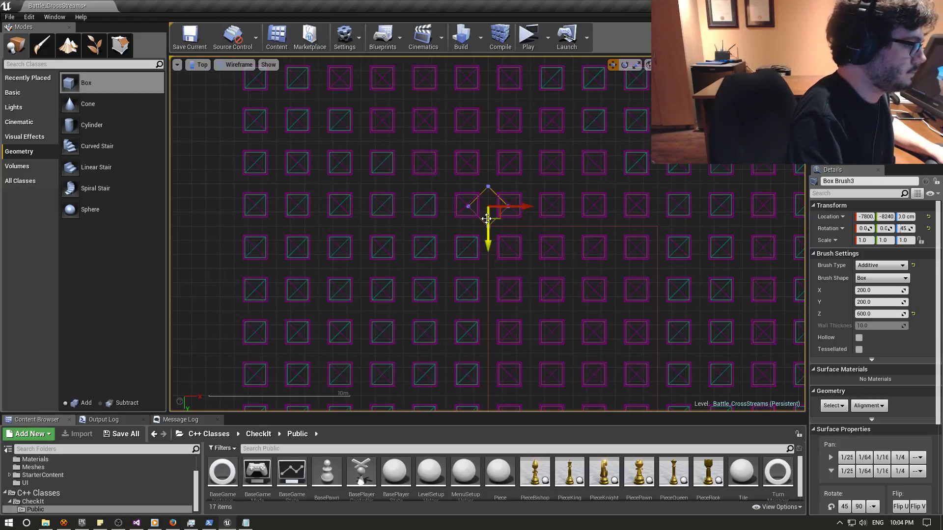
pyautogui.click(203, 67)
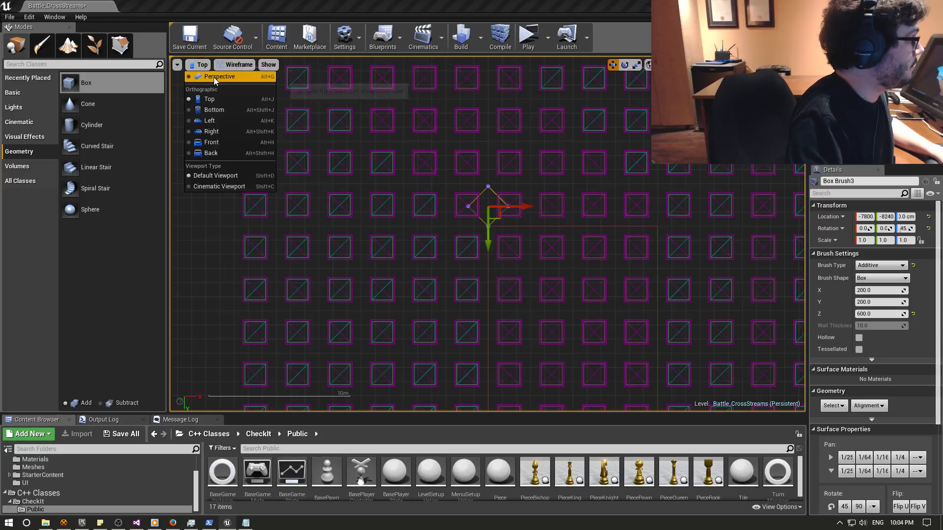
pyautogui.click(210, 93)
pyautogui.scroll(-2, 411, 189)
pyautogui.scroll(-3, 476, 232)
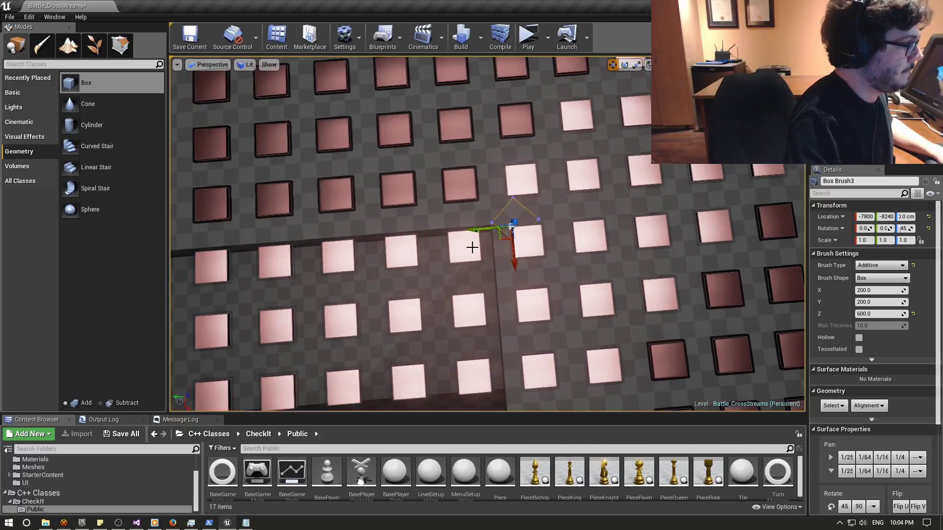
pyautogui.moveTo(471, 246); pyautogui.dragTo(472, 246, button='right')
# Orbit across the tile grid, then bring the Notepad sheet holding -7050 -7350 to the front.
pyautogui.moveTo(630, 318); pyautogui.dragTo(687, 291, button='right')
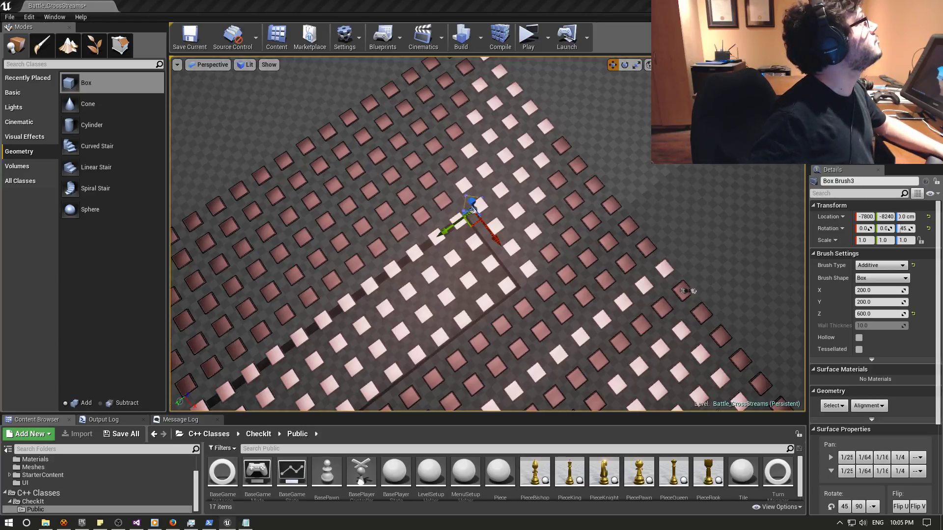
pyautogui.click(246, 522)
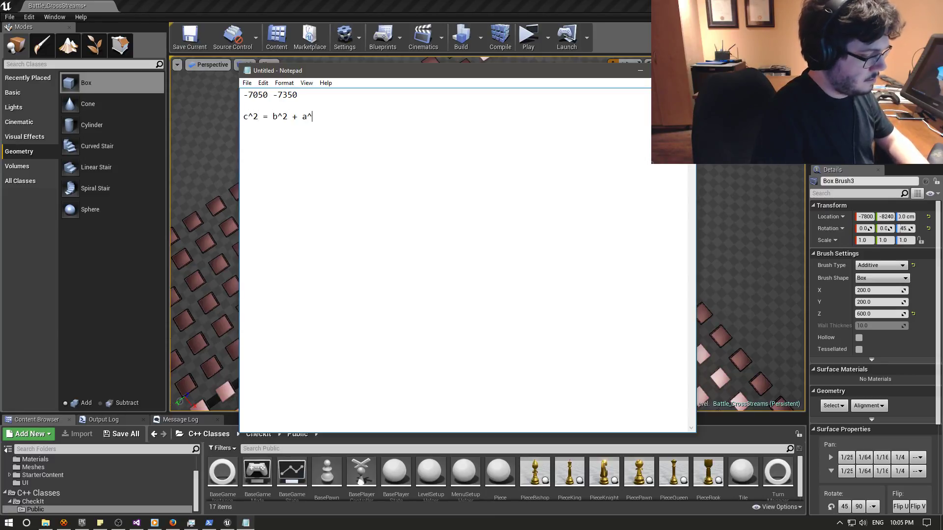
# Finish c^2 = b^2 + a^2, then write 1200^2 = 2a^2 and 1440000 / 2 = a^2 below it.
pyautogui.write('2')
pyautogui.press('Return')
pyautogui.write('1200^2')
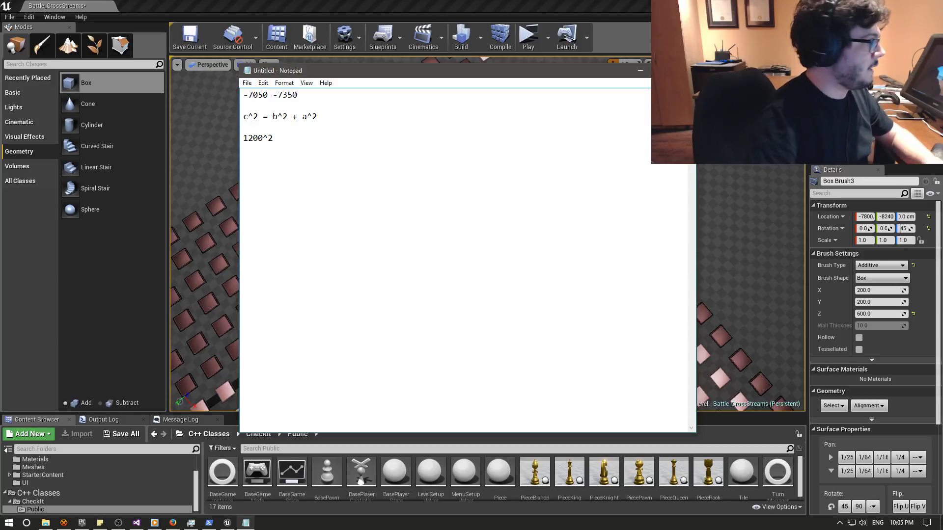
pyautogui.write(' = b')
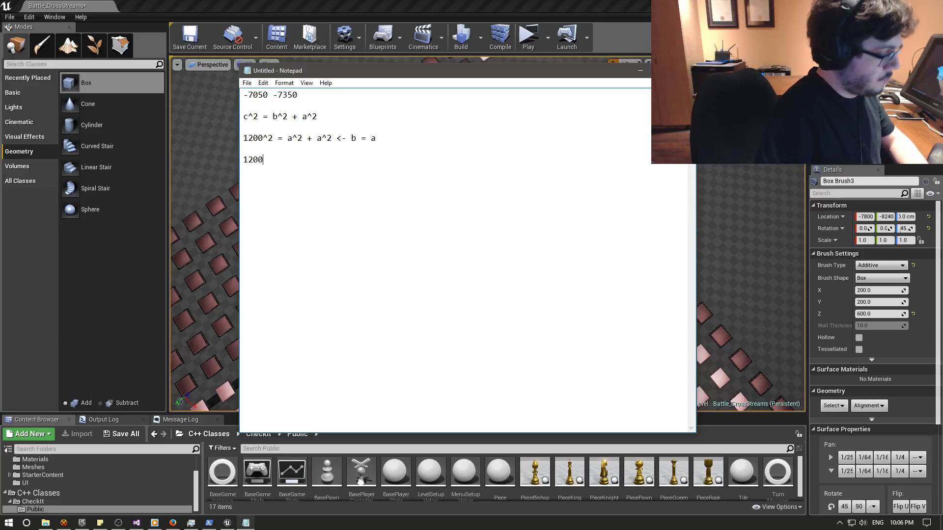
pyautogui.write('^2 = 2a^2')
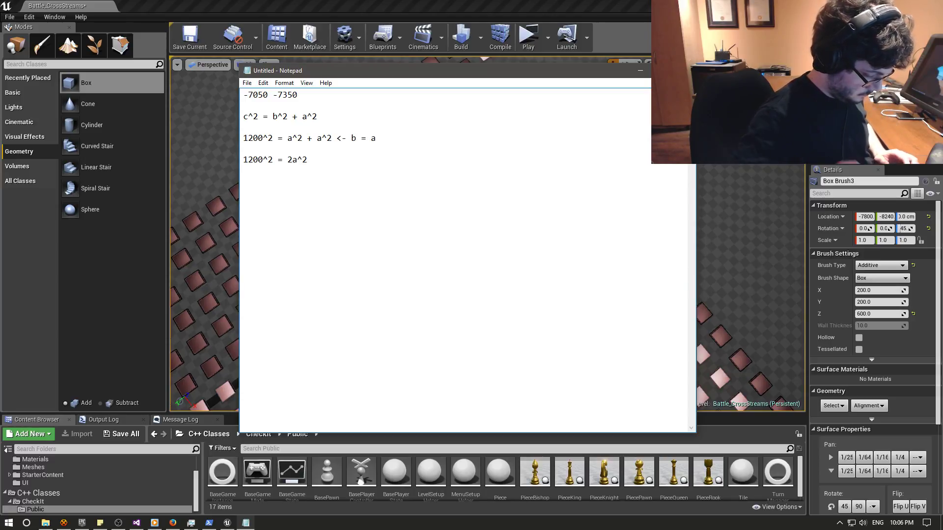
pyautogui.press('Return')
pyautogui.write('1440')
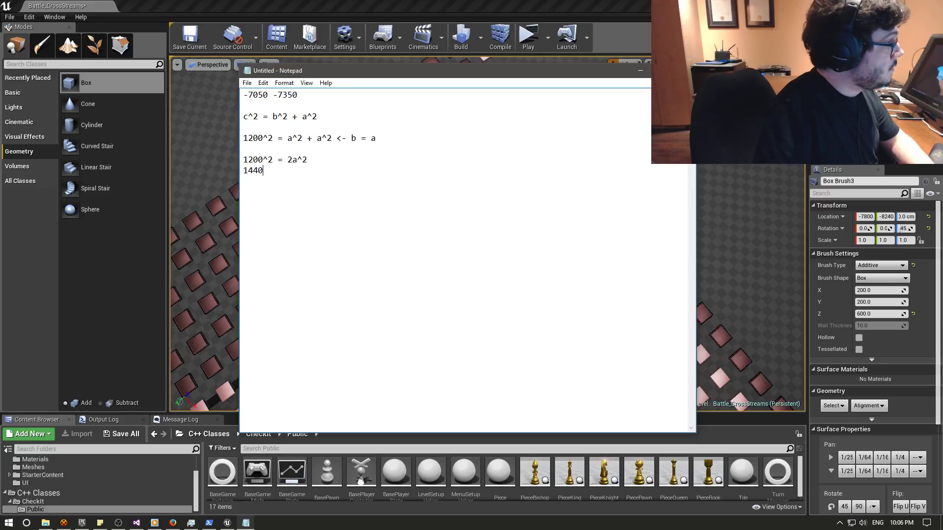
pyautogui.write('000 / 2 =')
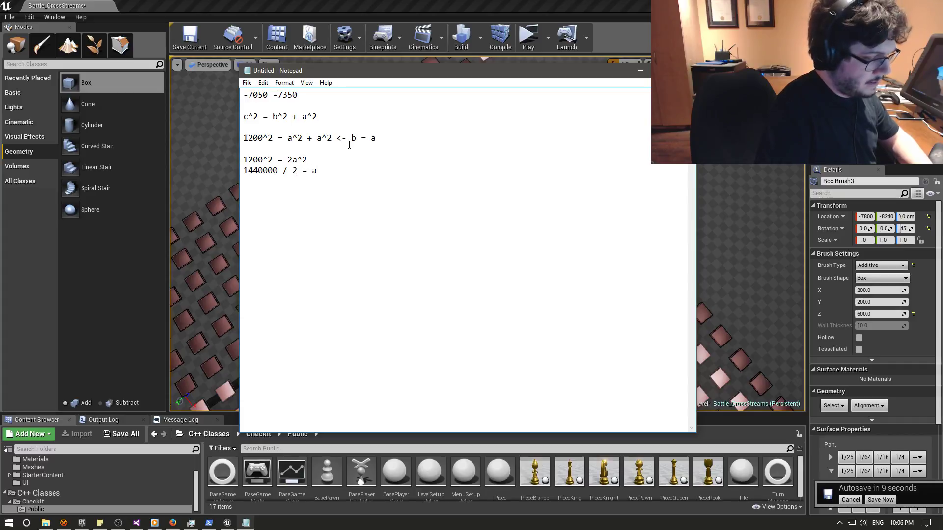
pyautogui.write('a^2')
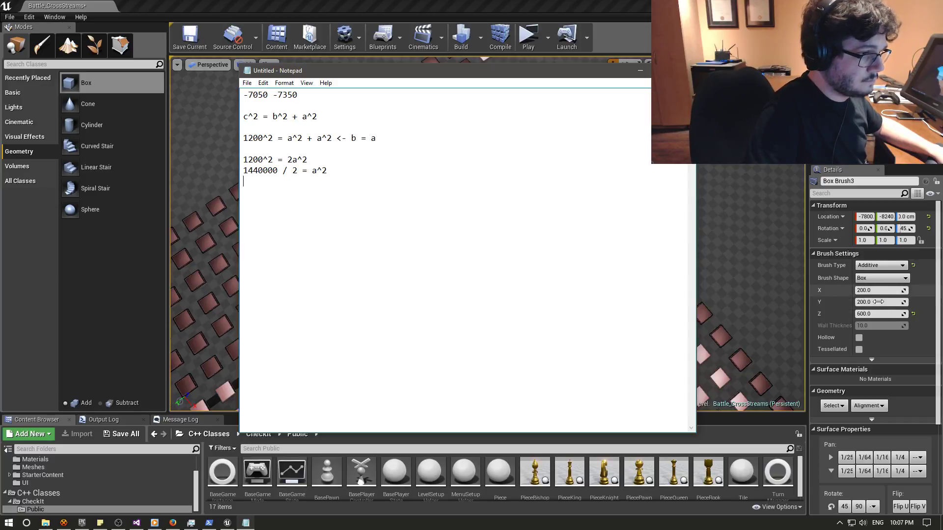
# Set Box Brush3's X size to 848.53 and commit a new Z rotation.
pyautogui.click(877, 291)
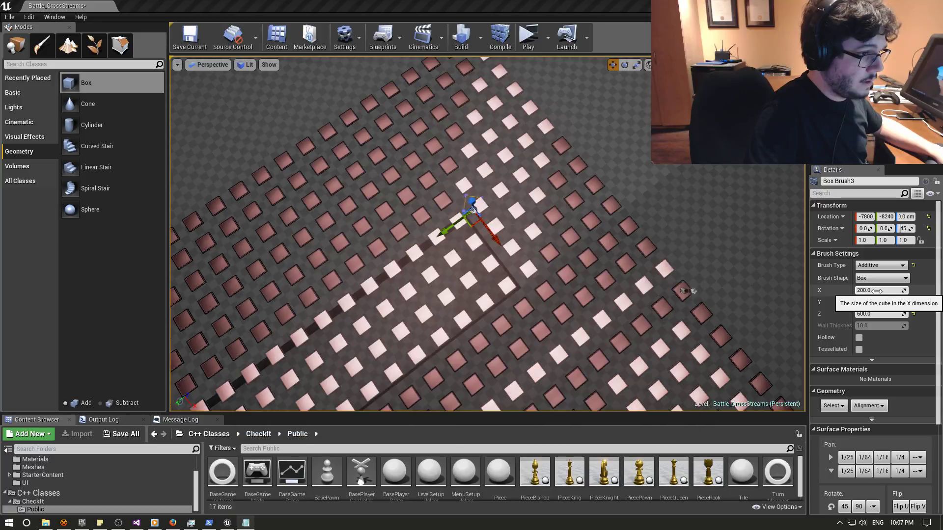
pyautogui.write('84')
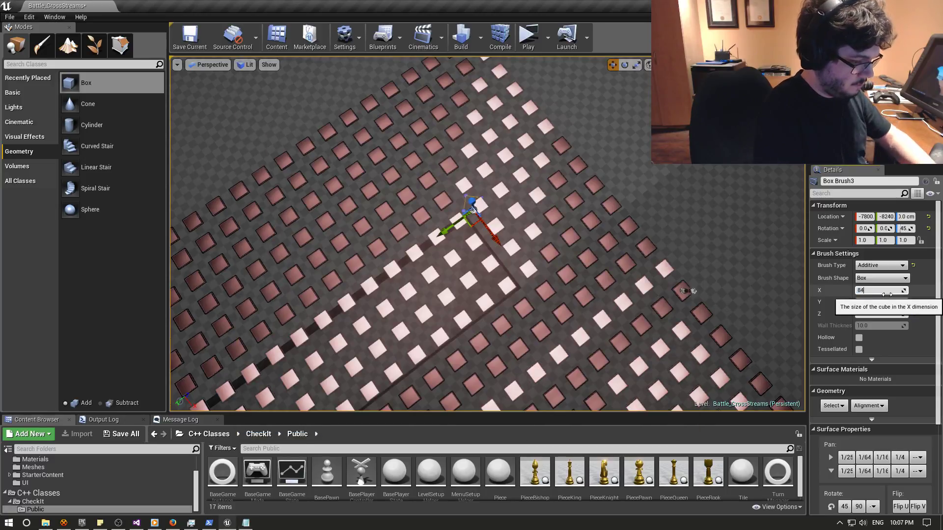
pyautogui.write('8.53')
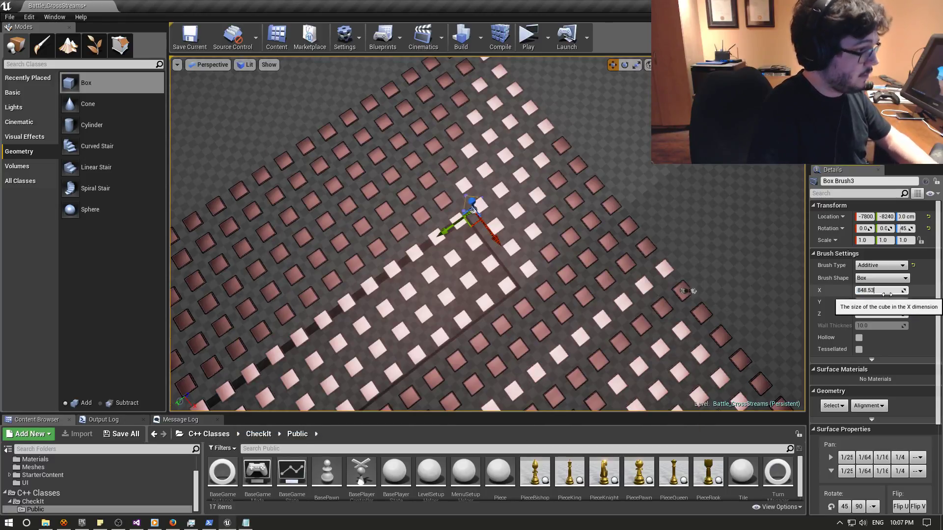
pyautogui.press('Return')
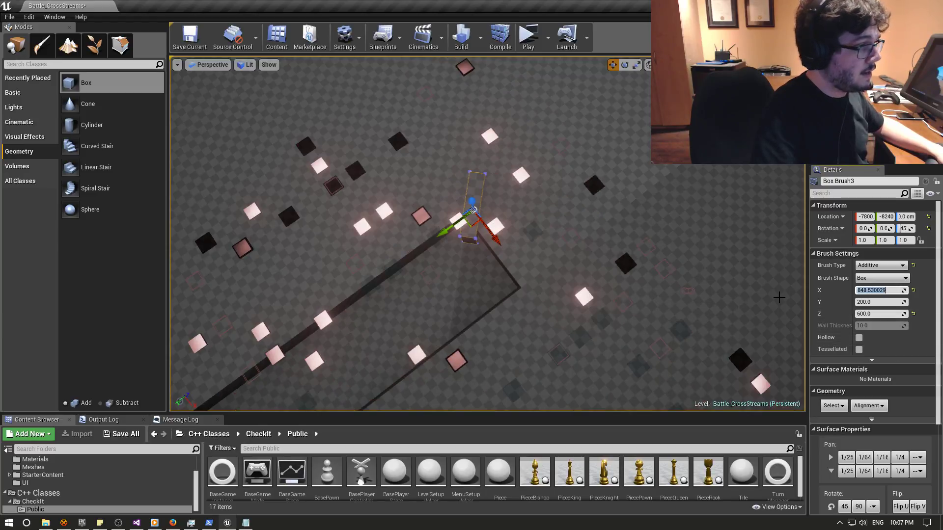
pyautogui.click(907, 229)
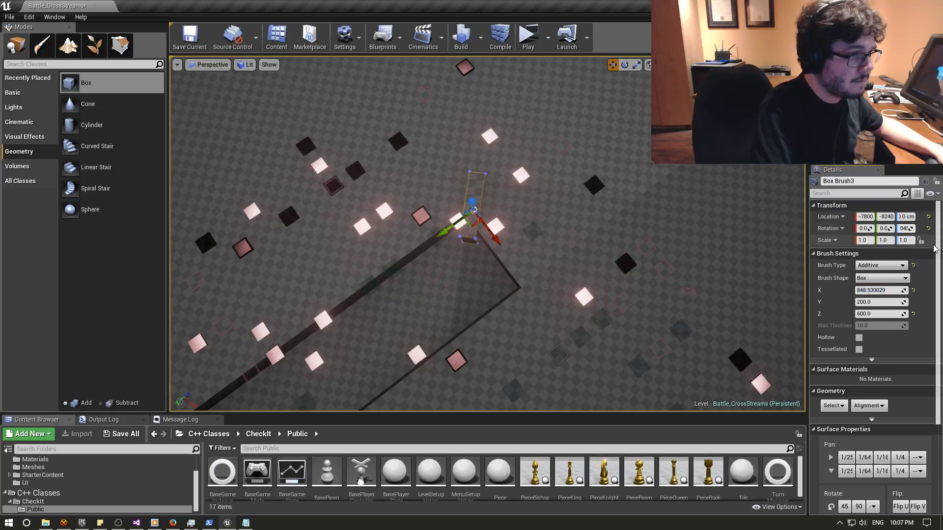
pyautogui.write('-45')
pyautogui.press('Return')
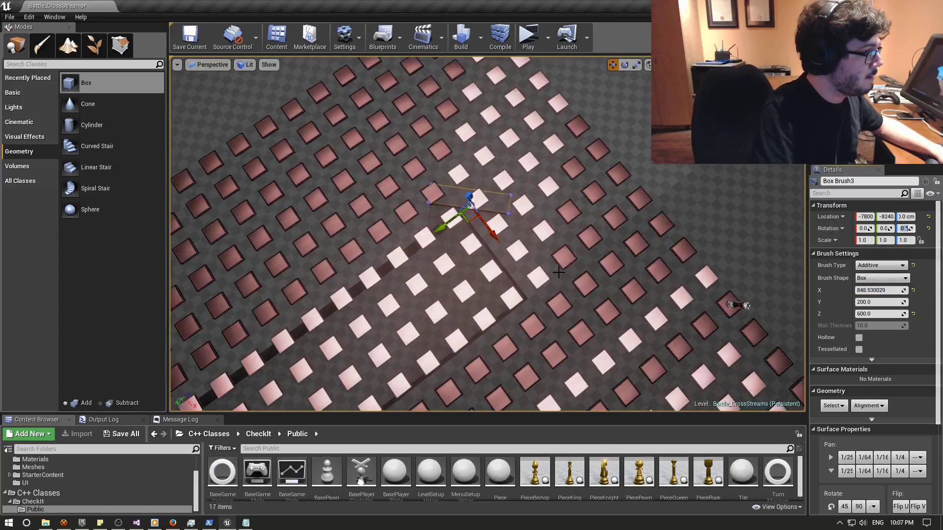
# Slide Box Brush3 along its X axis toward the trench end.
pyautogui.scroll(3, 531, 250)
pyautogui.scroll(3, 472, 216)
pyautogui.scroll(3, 433, 194)
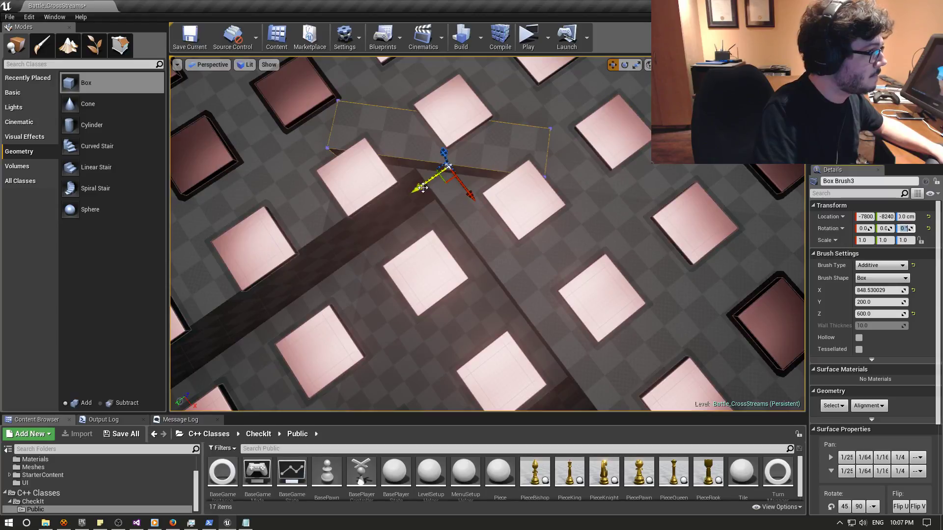
pyautogui.moveTo(423, 189)
pyautogui.mouseDown()
pyautogui.moveTo(527, 289)
pyautogui.moveTo(391, 314)
pyautogui.mouseUp()
pyautogui.scroll(-1, 491, 299)
pyautogui.scroll(-1, 491, 299)
pyautogui.scroll(-1, 499, 312)
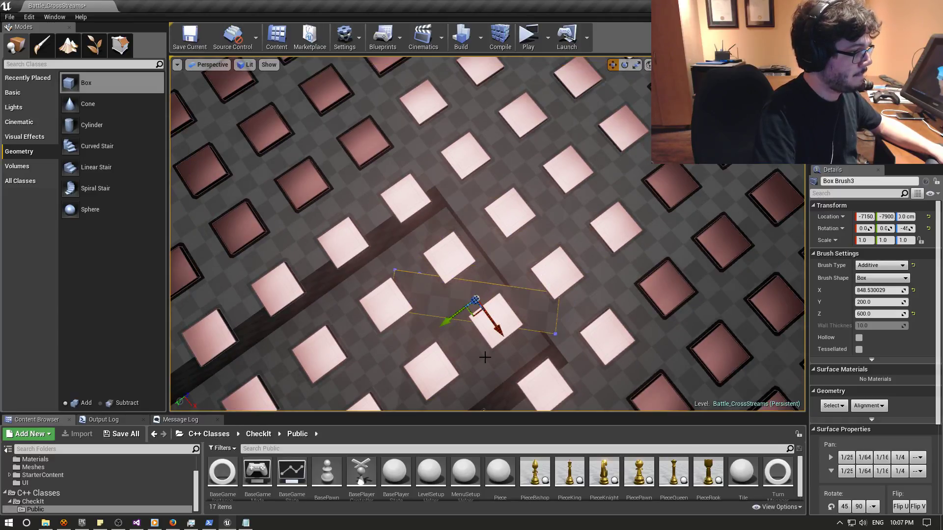
# Align the brush to about -6969, -7869 in Top wireframe view, then return to Perspective.
pyautogui.click(217, 65)
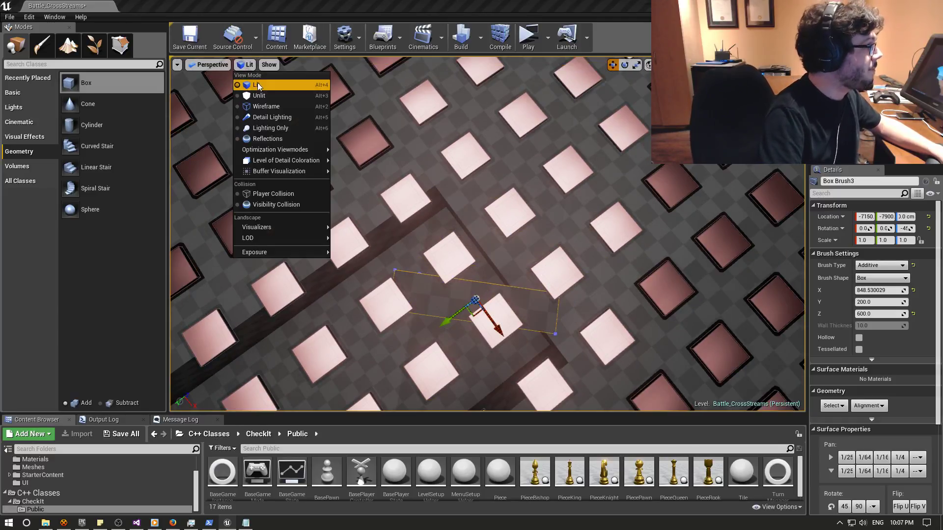
pyautogui.click(209, 98)
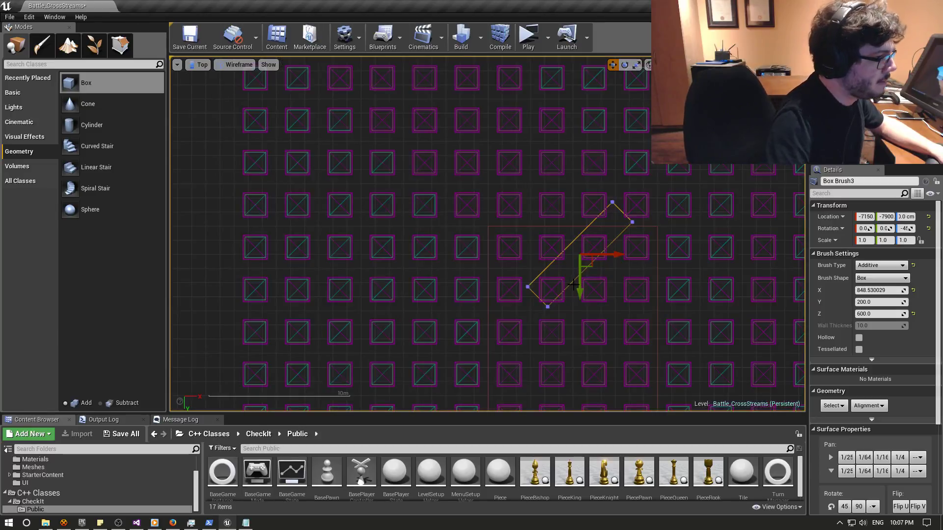
pyautogui.scroll(-2, 667, 264)
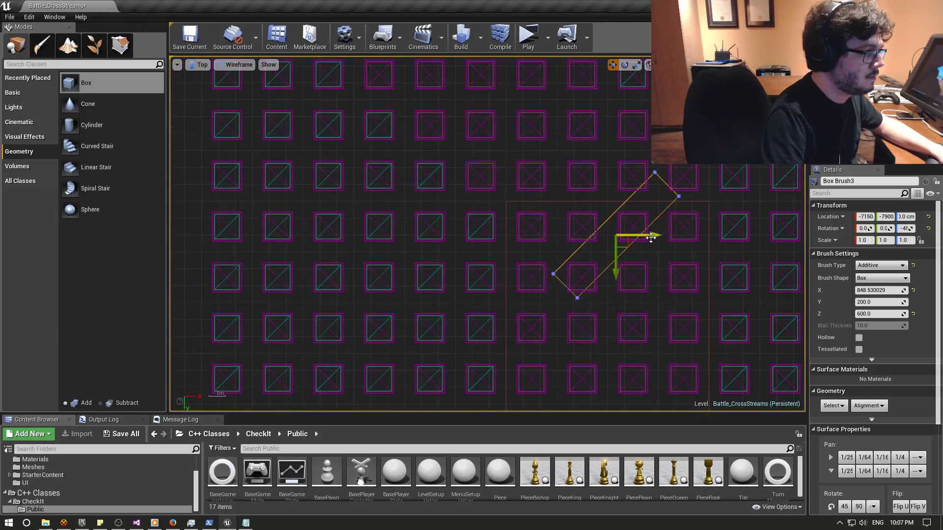
pyautogui.moveTo(653, 236); pyautogui.dragTo(680, 237)
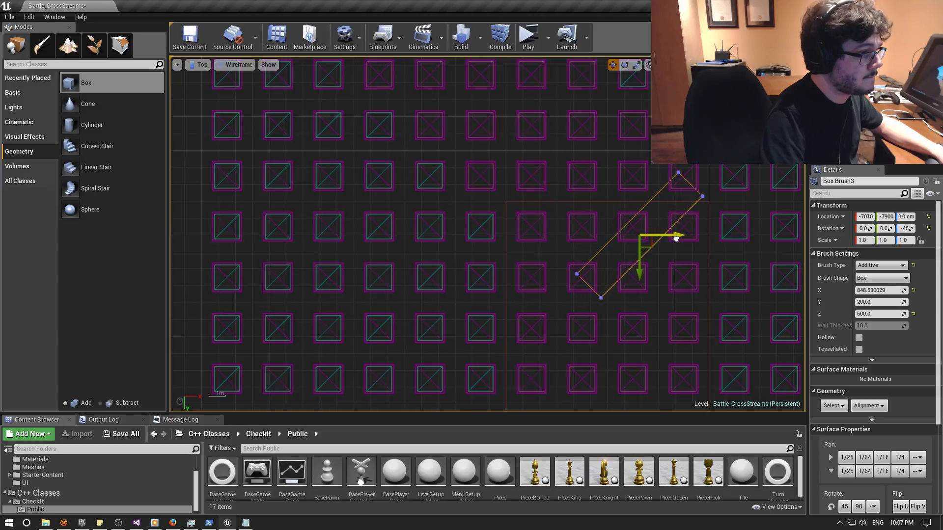
pyautogui.moveTo(645, 277); pyautogui.dragTo(645, 282)
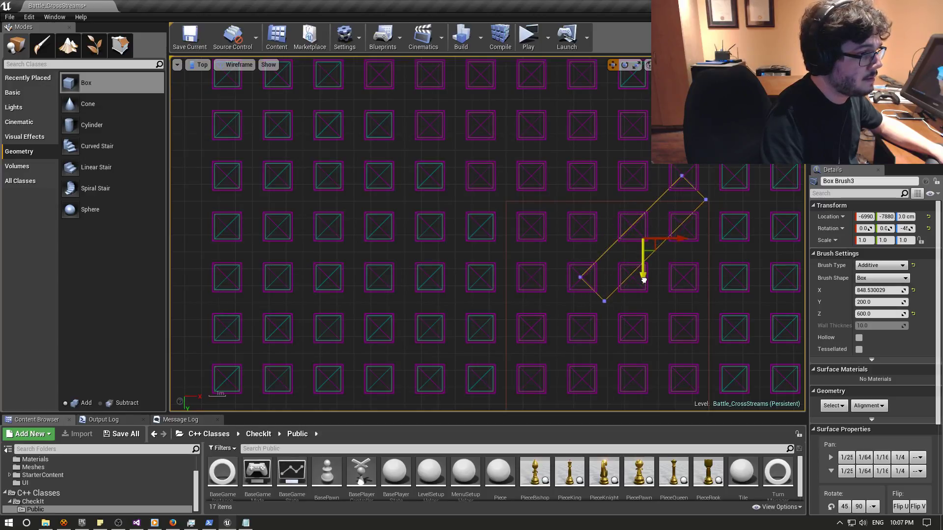
pyautogui.scroll(2, 705, 246)
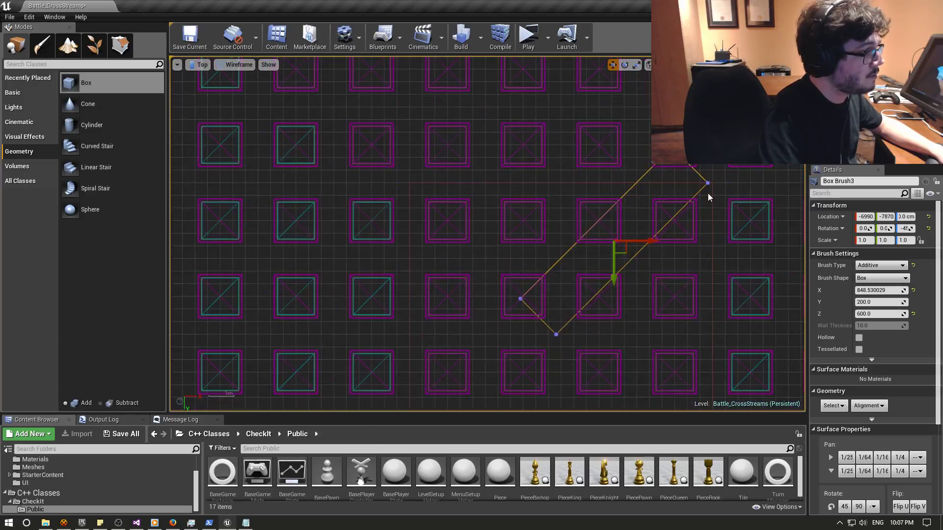
pyautogui.moveTo(648, 242); pyautogui.dragTo(656, 241)
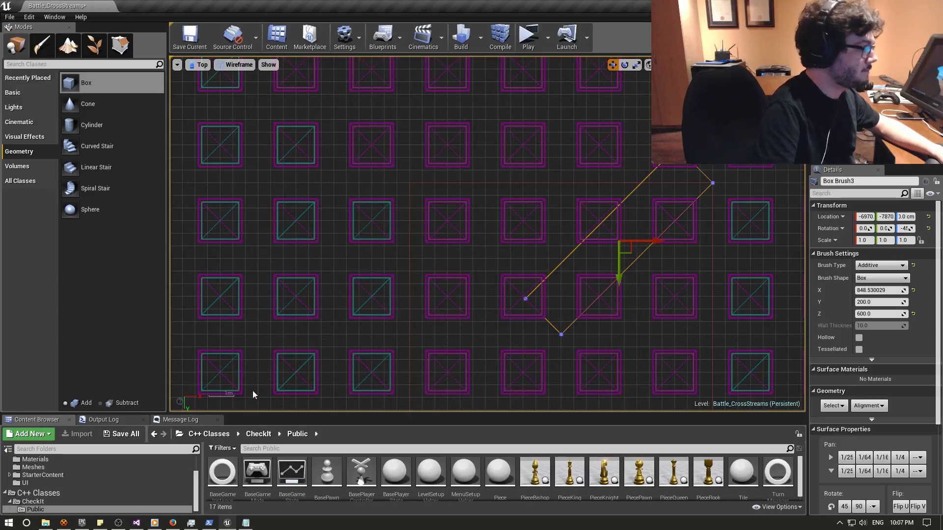
pyautogui.click(199, 65)
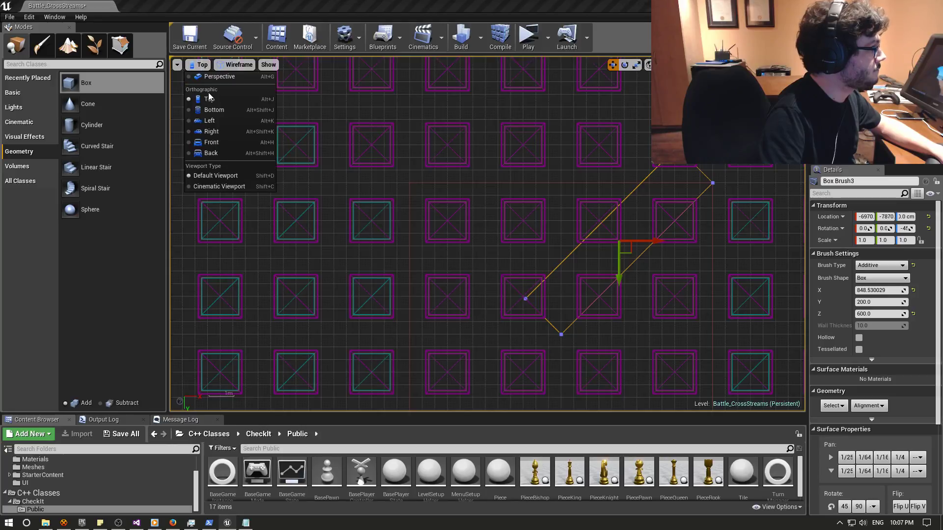
pyautogui.click(260, 97)
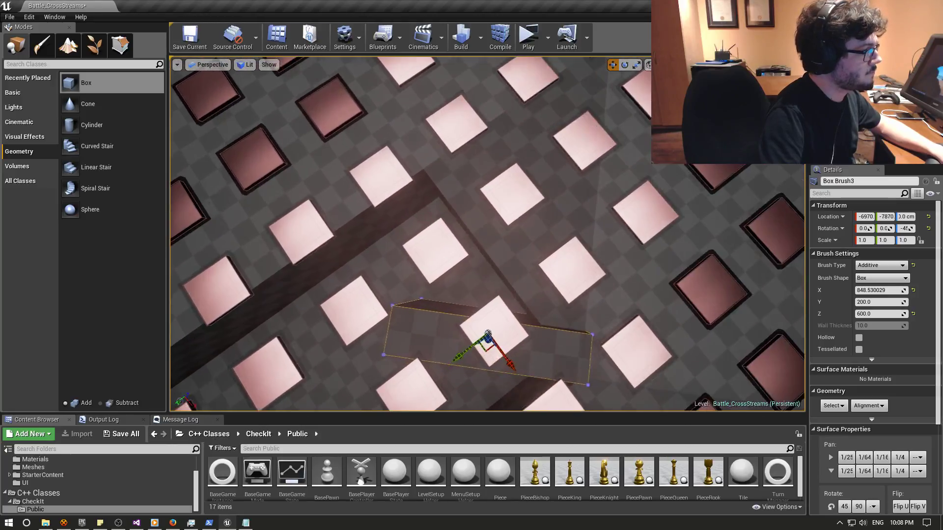
# Move the brush pivot to its top edge vertex.
pyautogui.keyDown('alt'); pyautogui.middleClick(402, 303); pyautogui.keyUp('alt')
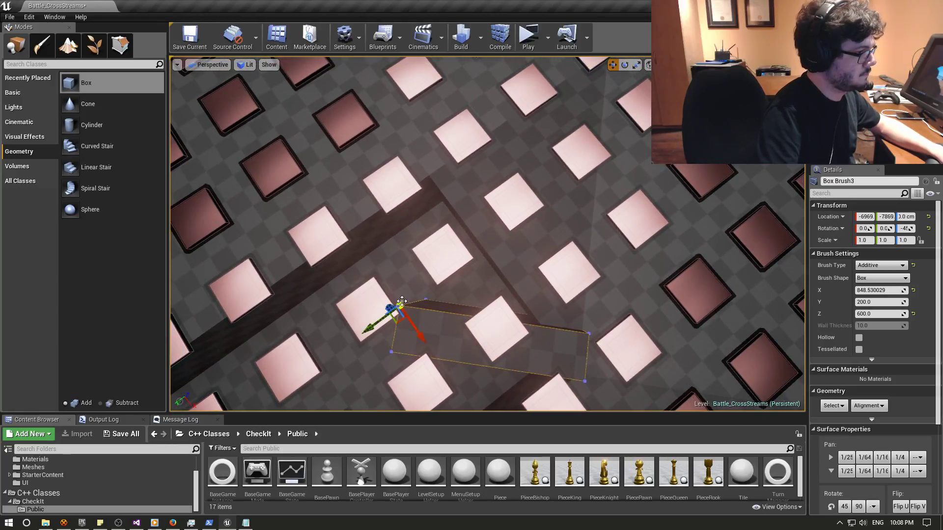
pyautogui.keyDown('alt'); pyautogui.middleClick(426, 298); pyautogui.keyUp('alt')
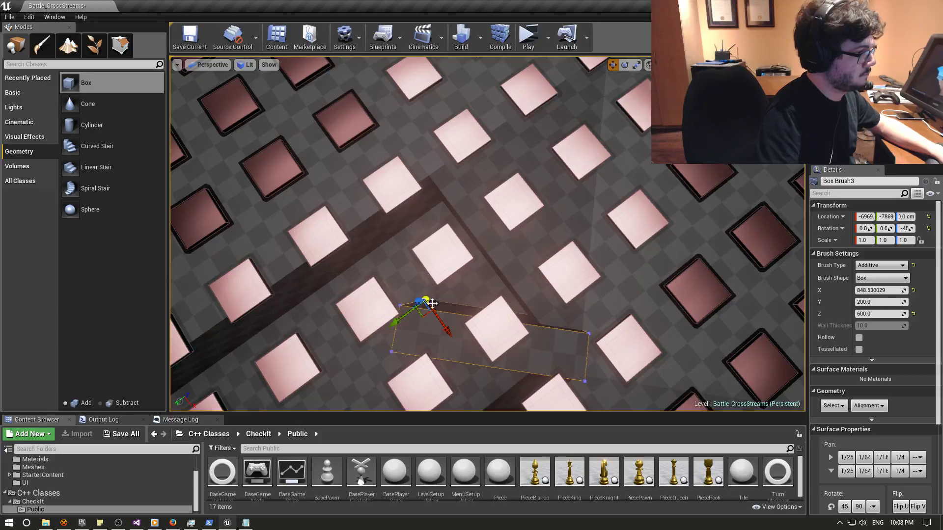
pyautogui.keyDown('alt'); pyautogui.middleClick(400, 308); pyautogui.keyUp('alt')
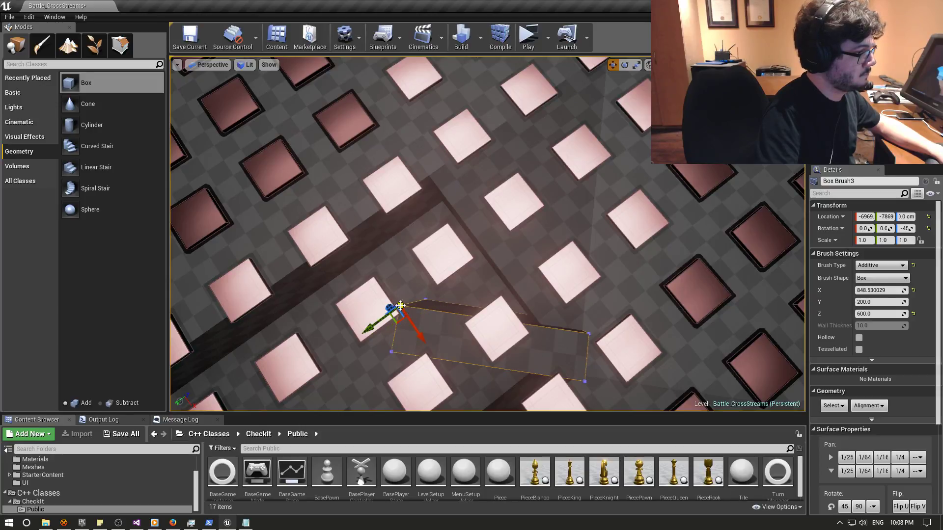
pyautogui.keyDown('alt'); pyautogui.middleClick(426, 300); pyautogui.keyUp('alt')
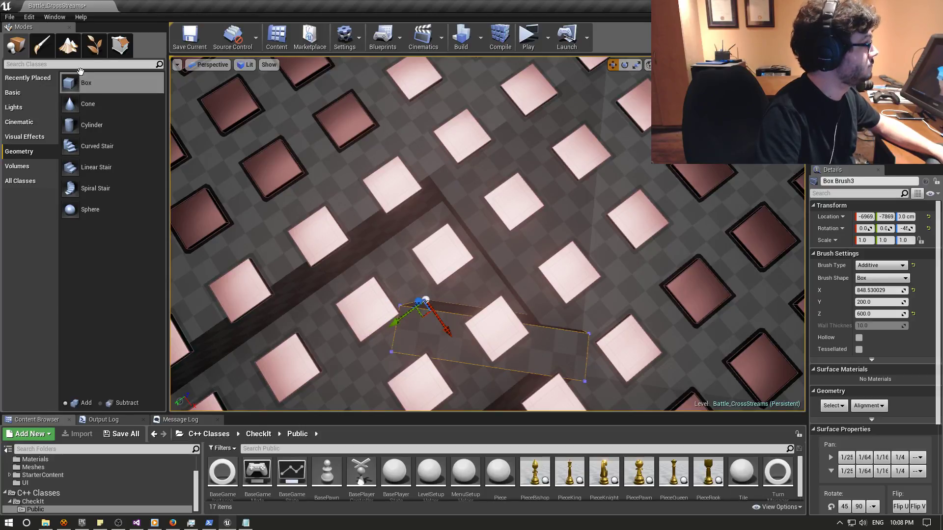
# Enter geometry editing mode and select the brush's top-left vertices.
pyautogui.click(120, 45)
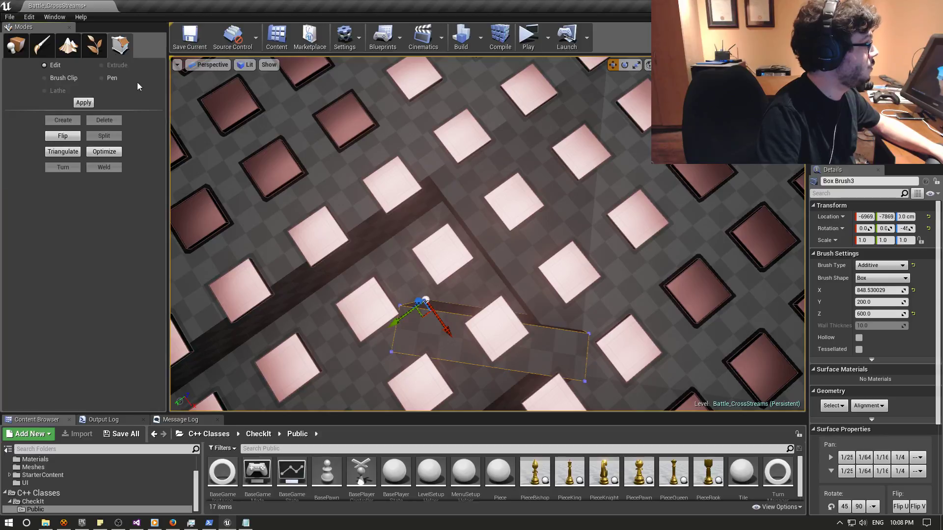
pyautogui.click(399, 306)
pyautogui.keyDown('ctrl'); pyautogui.click(426, 300); pyautogui.keyUp('ctrl')
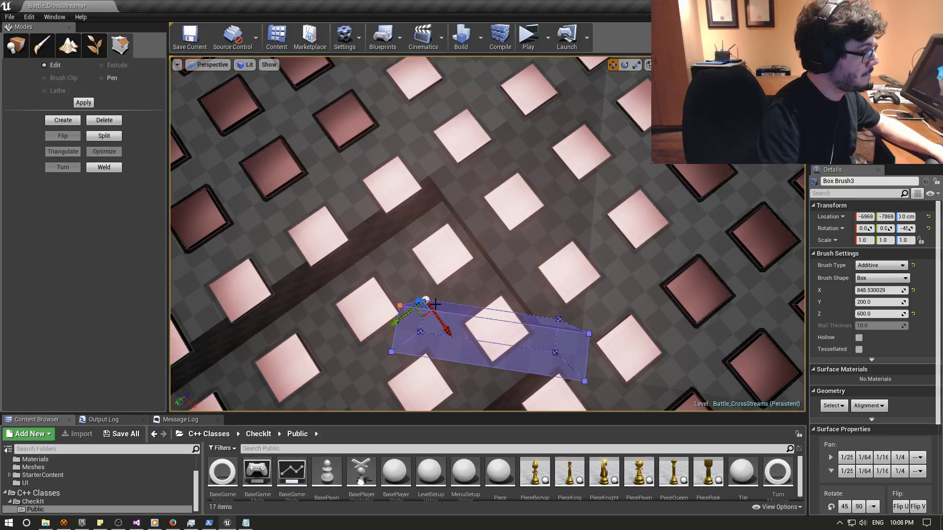
pyautogui.keyDown('ctrl'); pyautogui.click(558, 320); pyautogui.keyUp('ctrl')
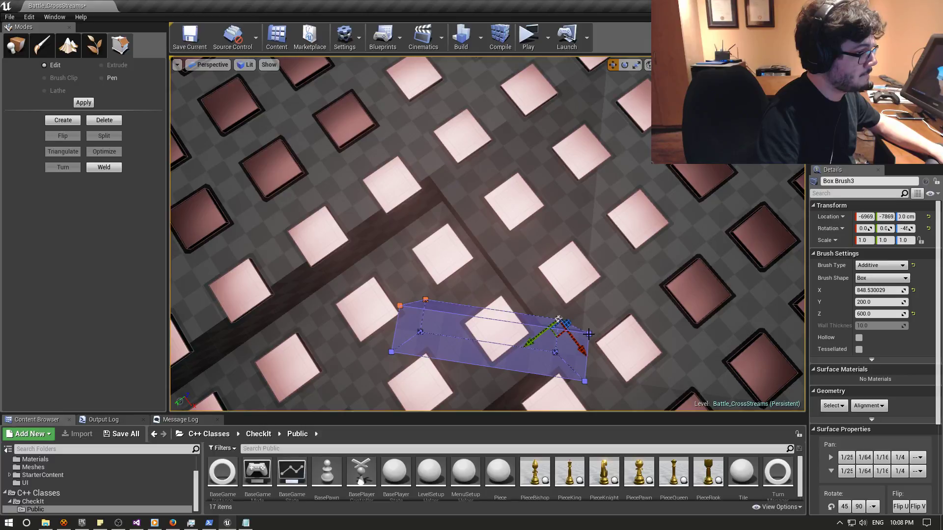
pyautogui.keyDown('ctrl'); pyautogui.click(588, 334); pyautogui.keyUp('ctrl')
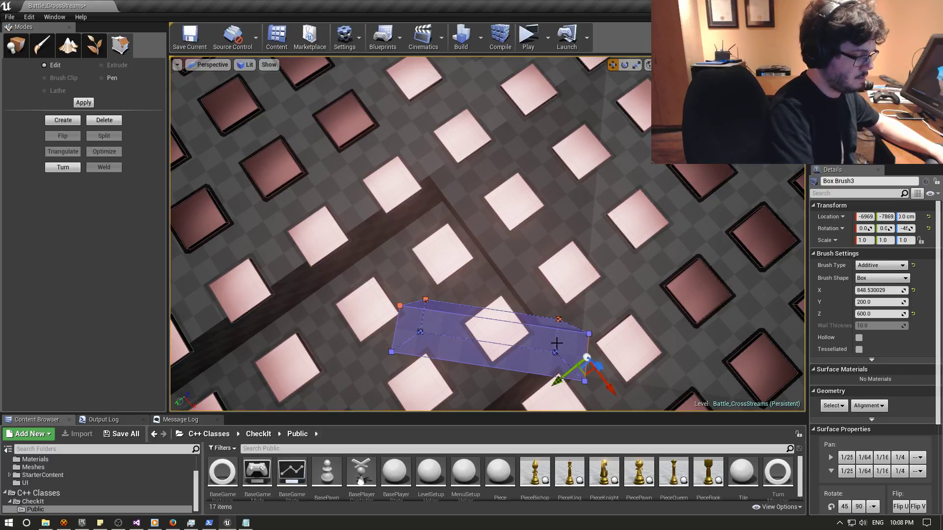
pyautogui.hotkey('ctrl', 'z')
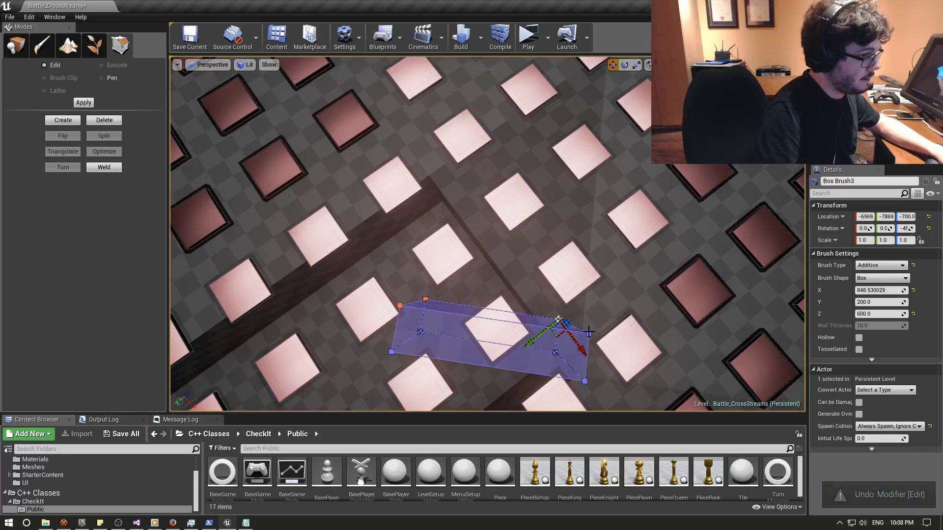
# Drag the selected vertices in perspective to start stretching the brush diagonally.
pyautogui.moveTo(588, 335); pyautogui.dragTo(585, 275, button='right')
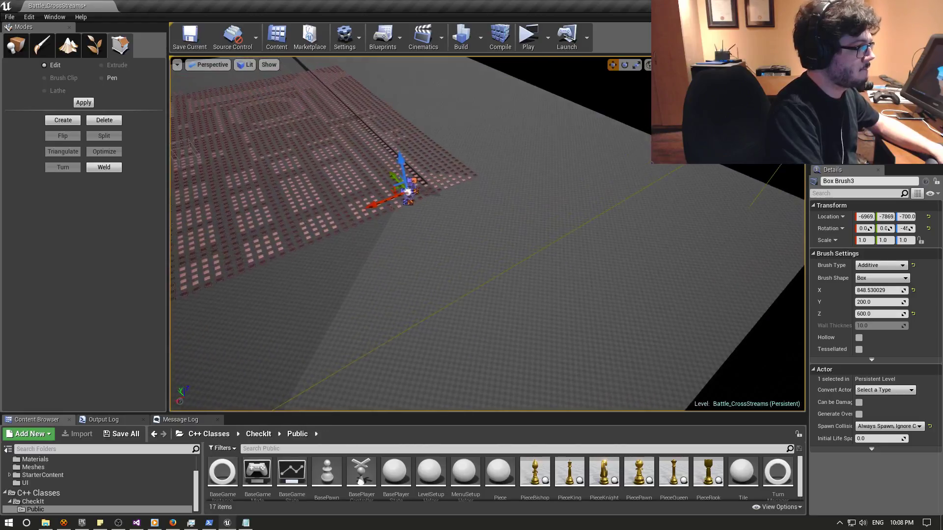
pyautogui.moveTo(358, 246); pyautogui.dragTo(358, 246, button='right')
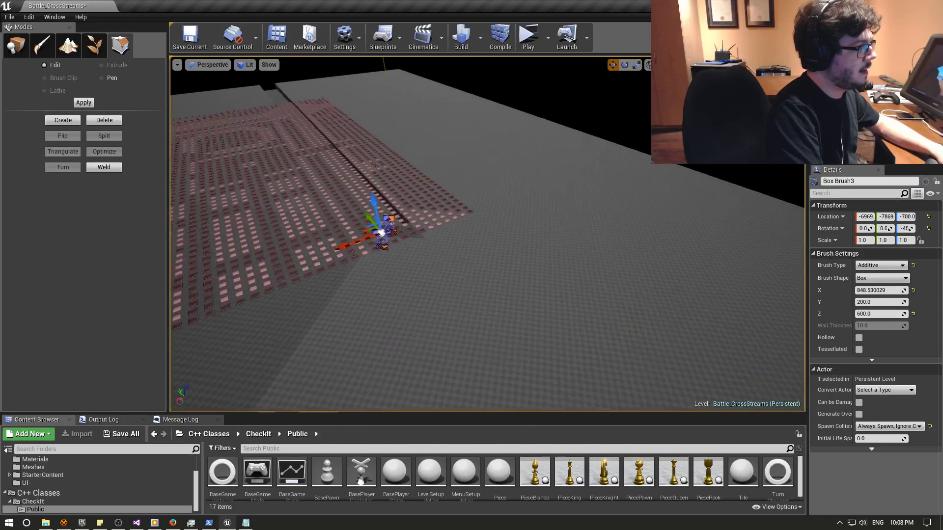
pyautogui.moveTo(194, 158); pyautogui.dragTo(194, 159, button='right')
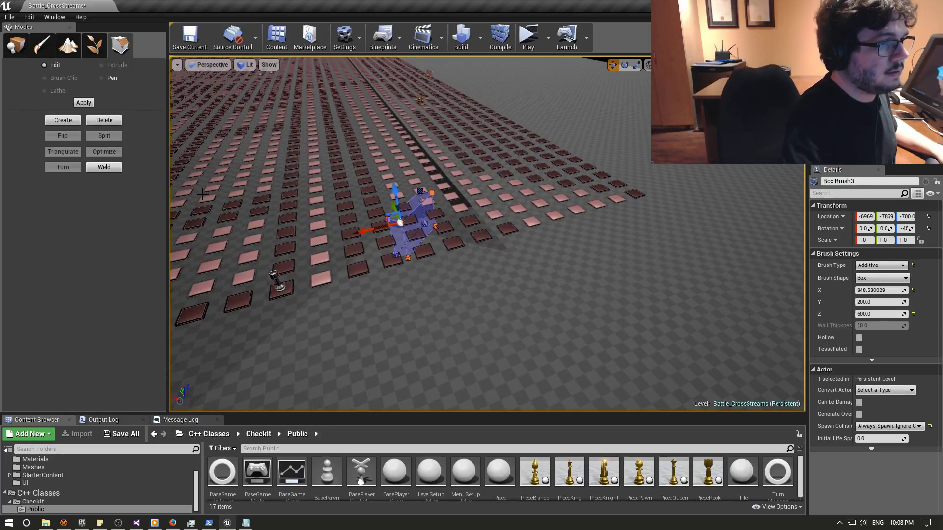
pyautogui.moveTo(313, 313); pyautogui.dragTo(312, 313, button='right')
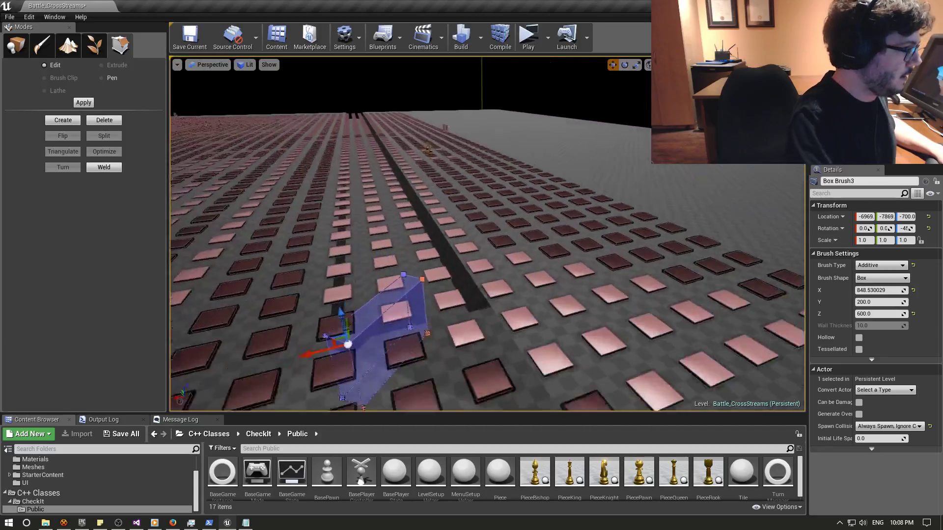
pyautogui.moveTo(389, 379); pyautogui.dragTo(390, 379, button='right')
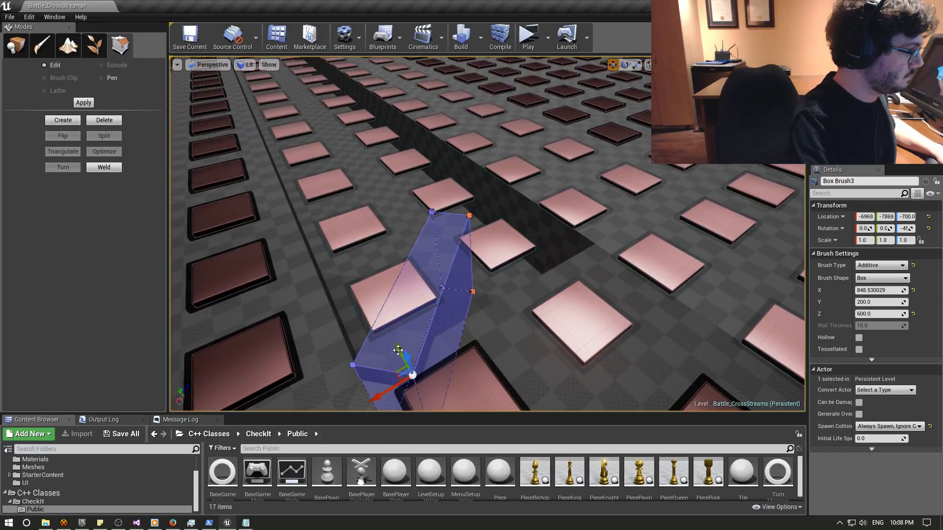
pyautogui.moveTo(393, 348); pyautogui.dragTo(347, 348, button='right')
pyautogui.moveTo(382, 396); pyautogui.dragTo(488, 300)
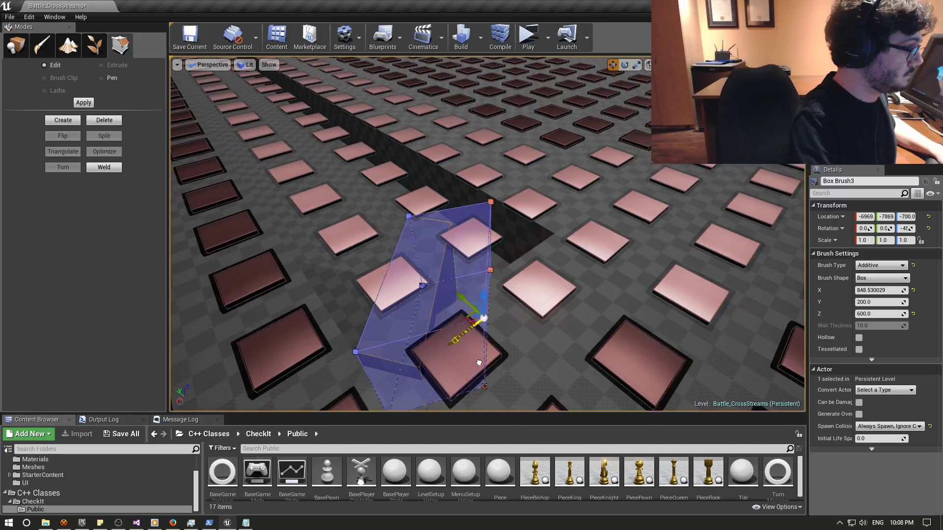
pyautogui.moveTo(374, 348); pyautogui.dragTo(343, 349, button='right')
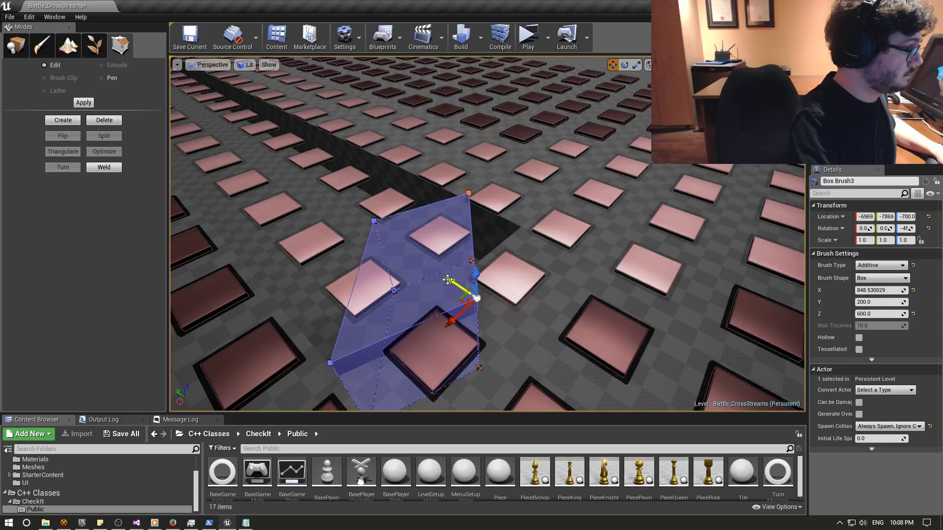
pyautogui.moveTo(447, 280); pyautogui.dragTo(524, 319)
pyautogui.moveTo(524, 319)
pyautogui.mouseDown(button='right')
pyautogui.moveTo(506, 319)
pyautogui.moveTo(472, 295)
pyautogui.moveTo(442, 304)
pyautogui.moveTo(432, 290)
pyautogui.mouseUp(button='right')
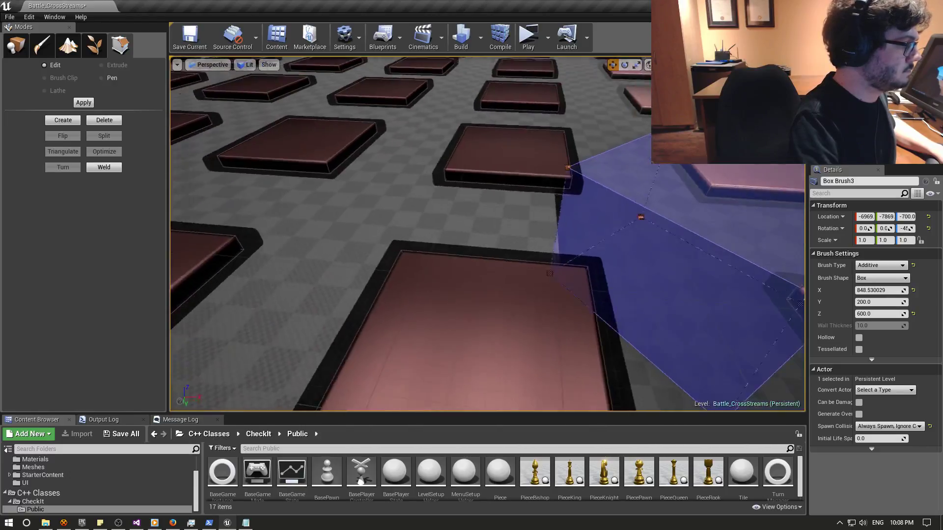
pyautogui.moveTo(304, 227); pyautogui.dragTo(305, 228, button='right')
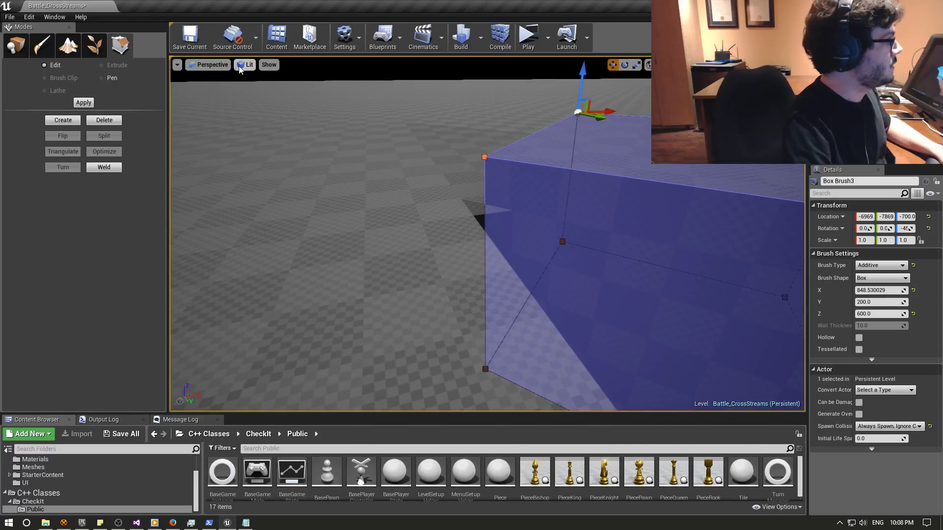
# In Top wireframe view, move the vertices left and up to lengthen the brush diagonally.
pyautogui.click(218, 65)
pyautogui.click(220, 104)
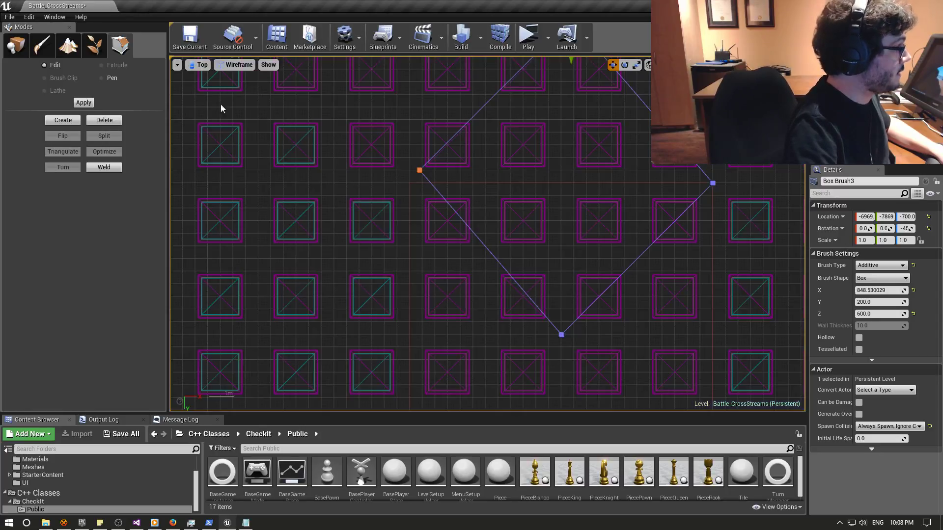
pyautogui.scroll(-2, 457, 167)
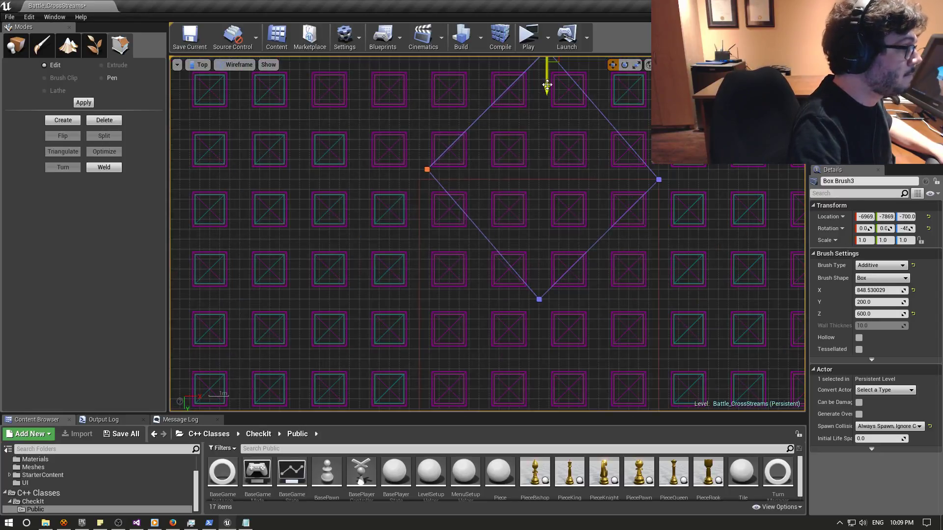
pyautogui.scroll(2, 525, 113)
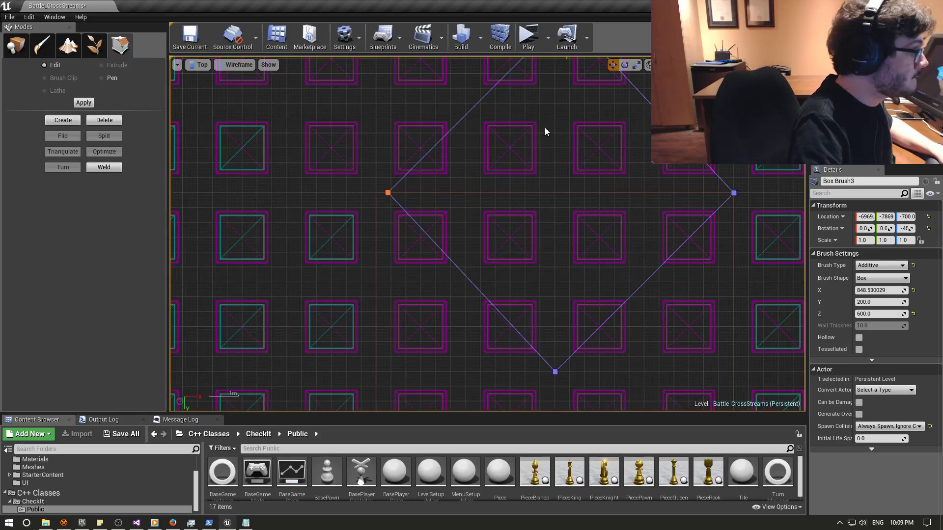
pyautogui.scroll(-1, 556, 118)
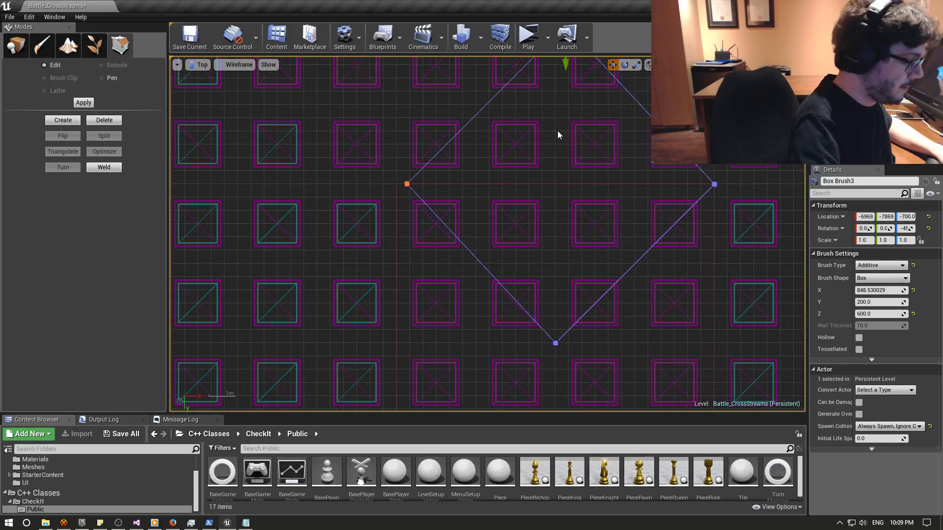
pyautogui.moveTo(564, 154); pyautogui.dragTo(576, 117, button='right')
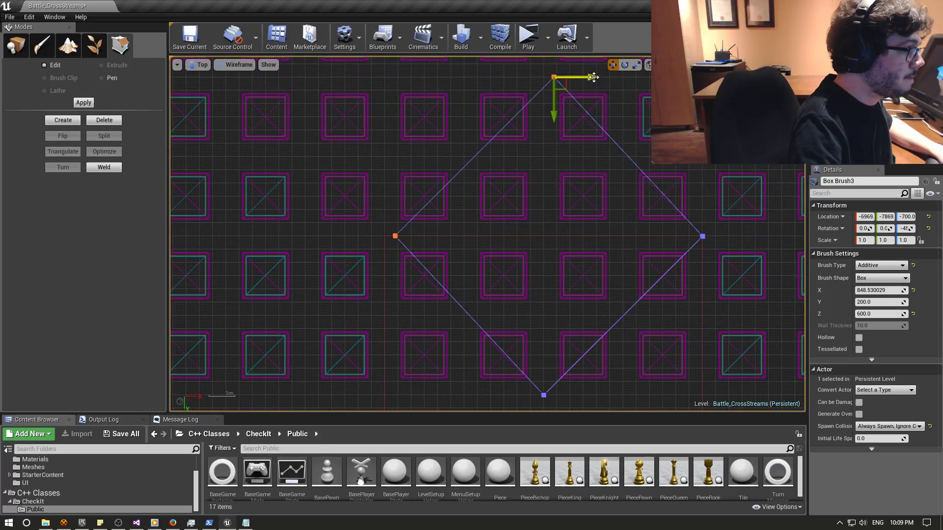
pyautogui.moveTo(594, 77)
pyautogui.mouseDown()
pyautogui.moveTo(583, 78)
pyautogui.moveTo(580, 193)
pyautogui.mouseUp()
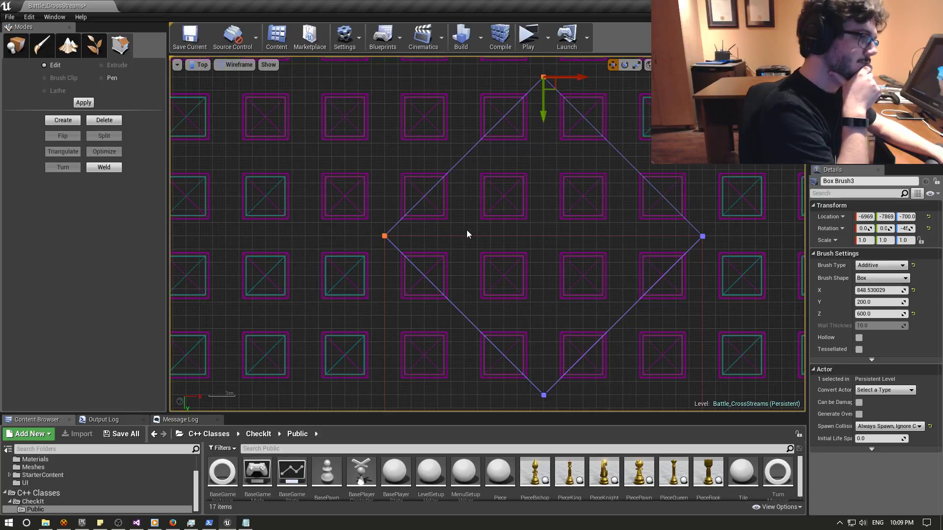
pyautogui.scroll(-5, 467, 234)
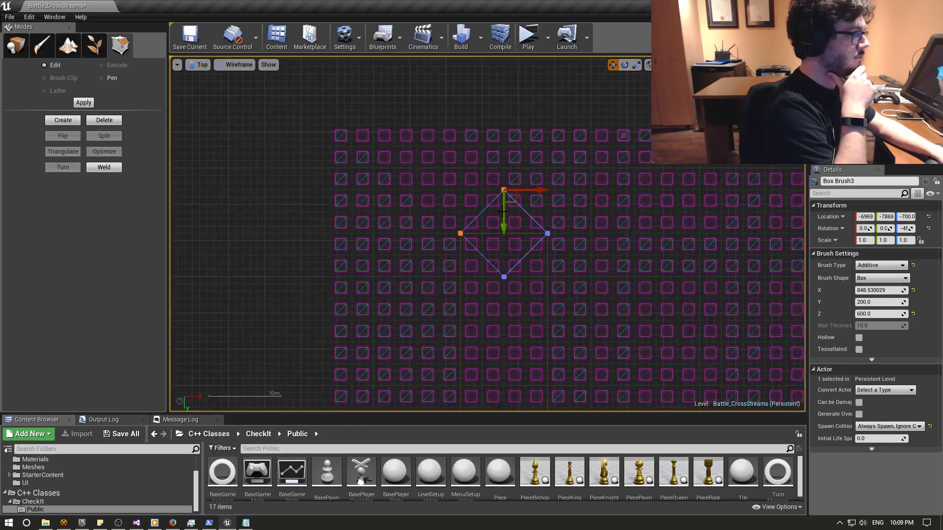
pyautogui.scroll(-2, 539, 192)
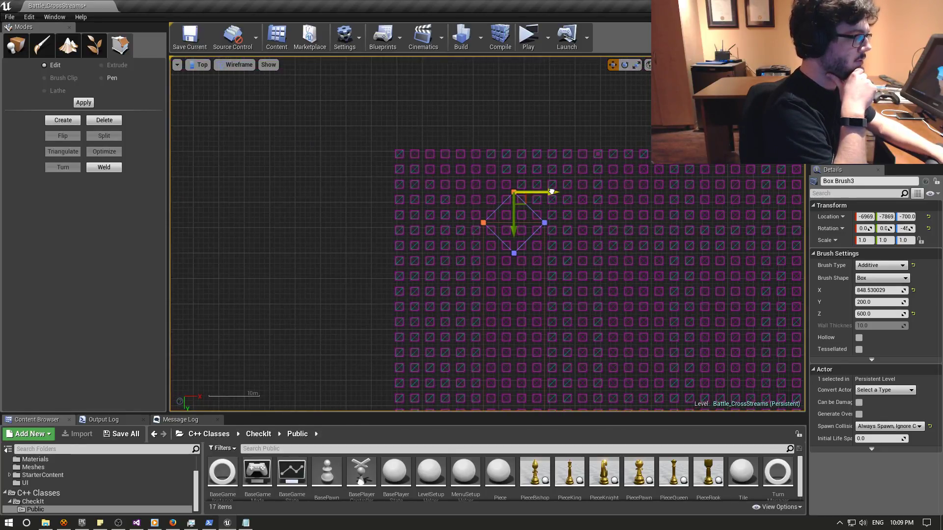
pyautogui.moveTo(551, 192); pyautogui.dragTo(432, 192)
pyautogui.moveTo(394, 226); pyautogui.dragTo(378, 113)
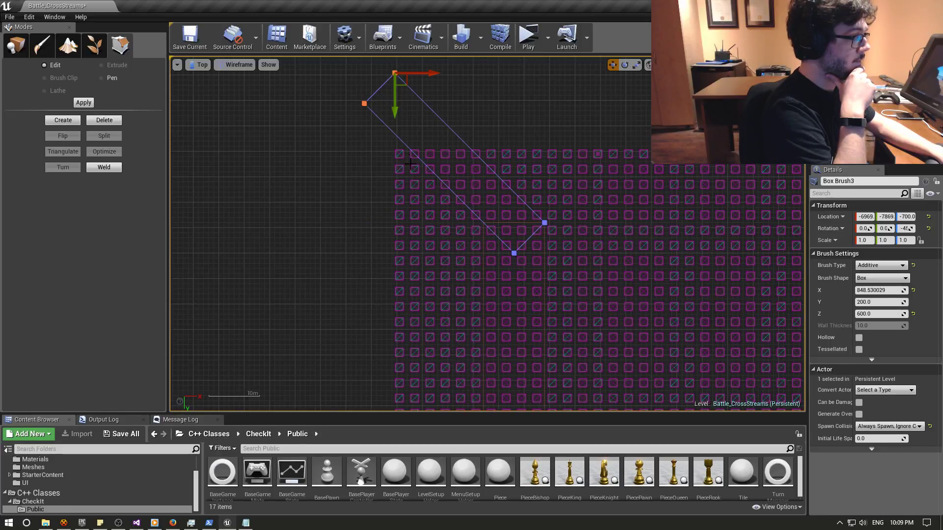
# Measure the brush length against the tile grid in the Top view.
pyautogui.scroll(3, 491, 230)
pyautogui.scroll(3, 465, 212)
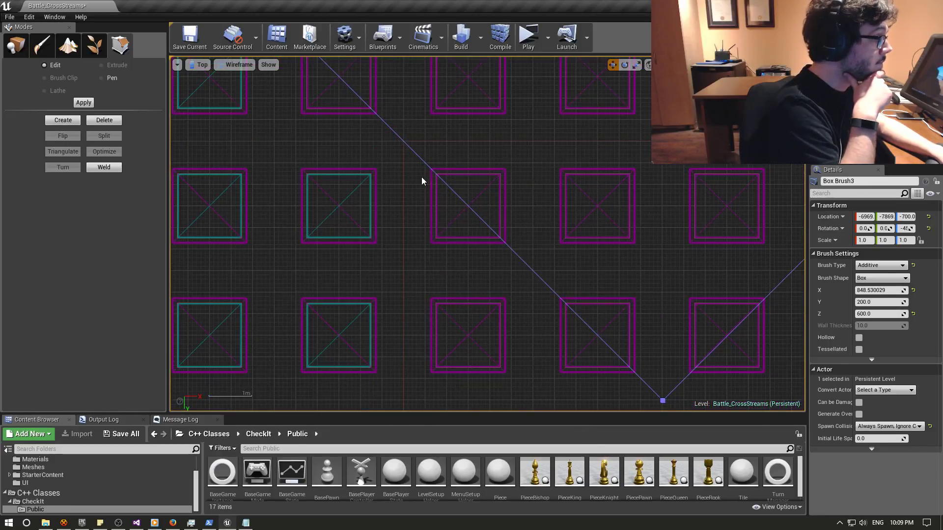
pyautogui.scroll(3, 421, 181)
pyautogui.scroll(3, 400, 160)
pyautogui.scroll(2, 422, 94)
pyautogui.moveTo(419, 104); pyautogui.dragTo(436, 151, button='middle')
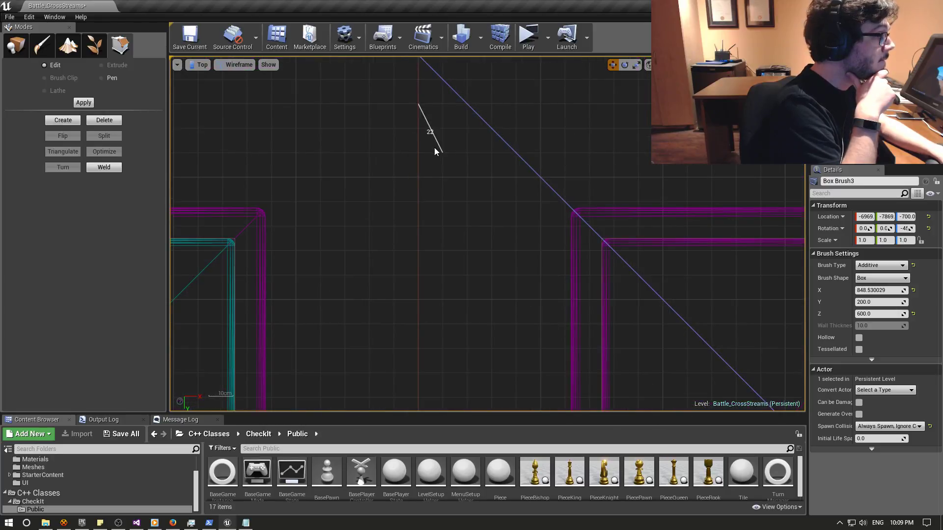
pyautogui.scroll(-2, 440, 158)
pyautogui.scroll(-2, 444, 242)
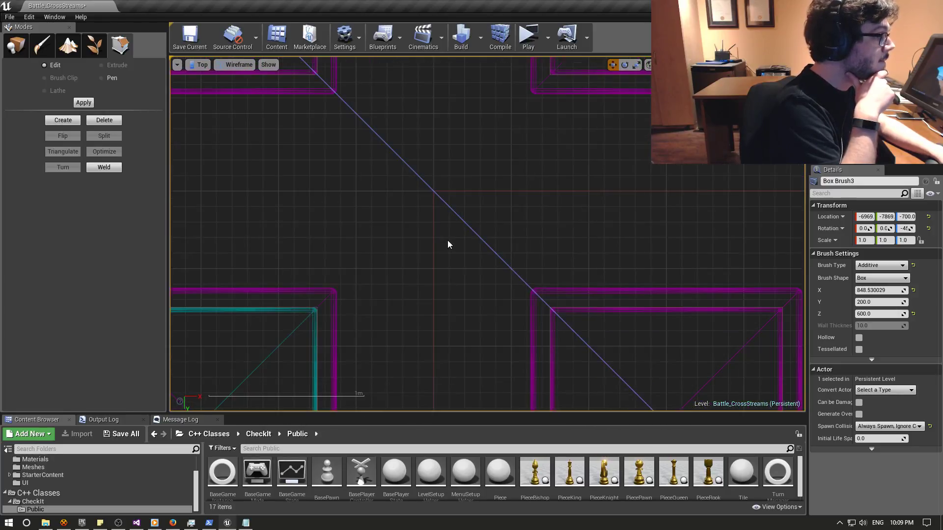
pyautogui.scroll(-5, 447, 240)
pyautogui.scroll(-4, 447, 240)
pyautogui.scroll(-2, 447, 240)
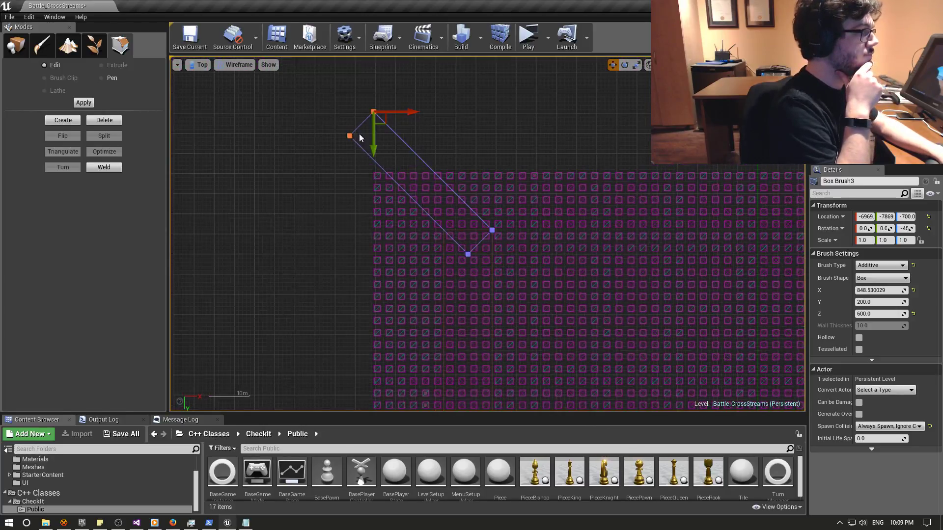
pyautogui.scroll(-2, 334, 236)
pyautogui.moveTo(334, 213); pyautogui.dragTo(413, 252, button='middle')
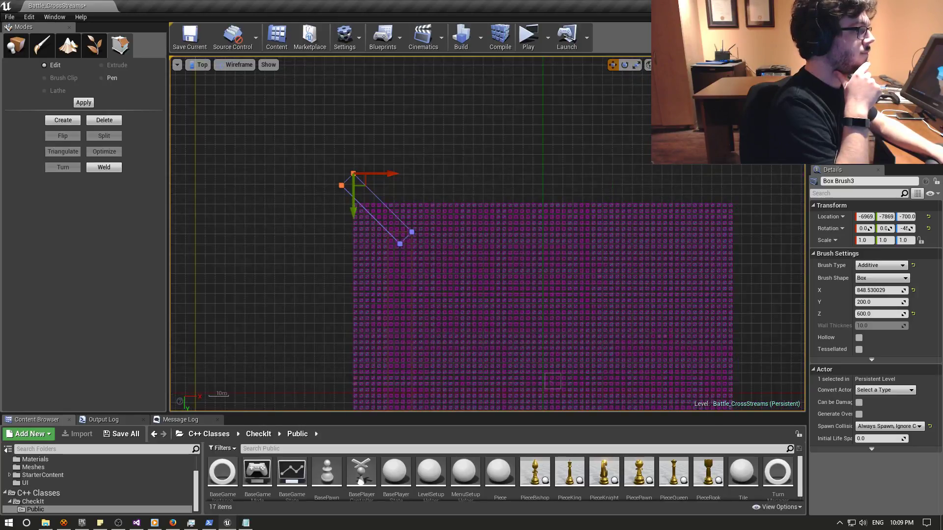
pyautogui.moveTo(313, 211); pyautogui.dragTo(391, 284, button='right')
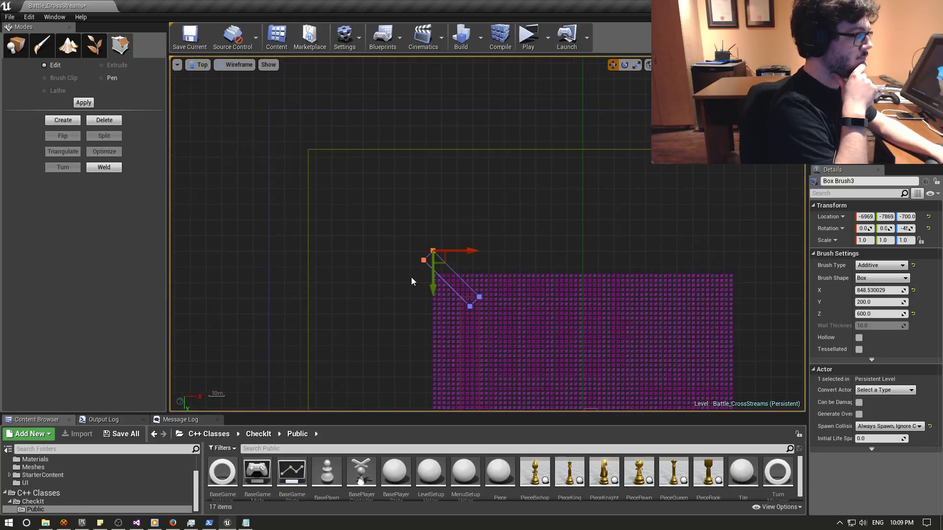
# Pull the brush's end vertices up past the tile grid's corner.
pyautogui.moveTo(434, 284)
pyautogui.mouseDown()
pyautogui.moveTo(466, 142)
pyautogui.moveTo(319, 145)
pyautogui.mouseUp()
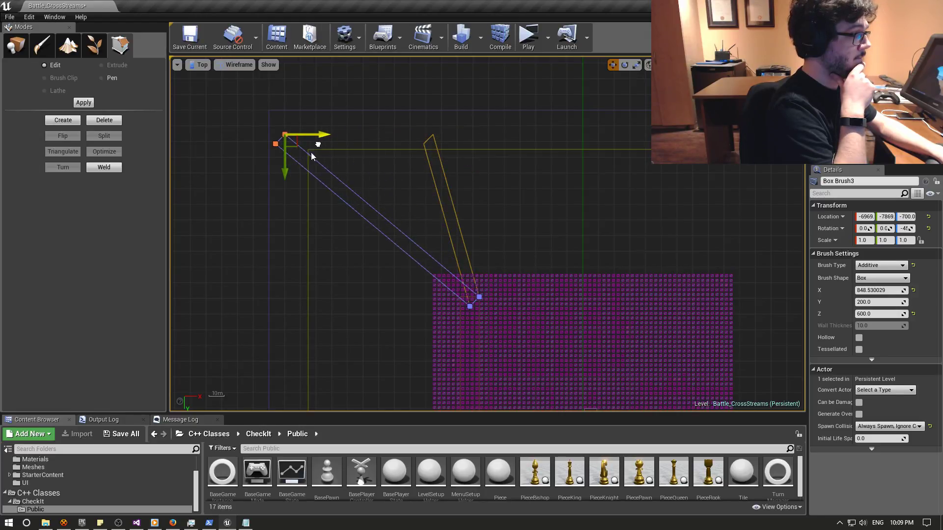
pyautogui.click(283, 179)
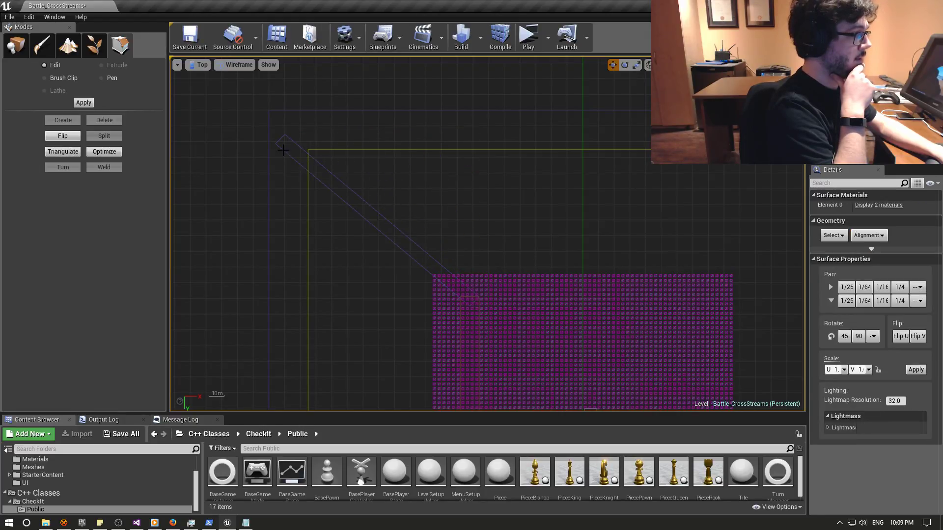
pyautogui.hotkey('ctrl', 'z')
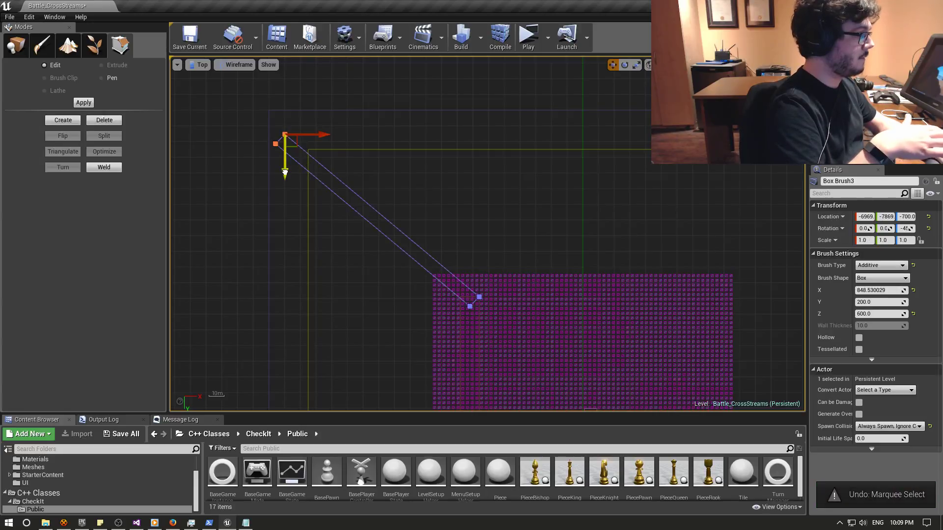
pyautogui.moveTo(285, 171); pyautogui.dragTo(285, 115)
pyautogui.moveTo(320, 76); pyautogui.dragTo(284, 84)
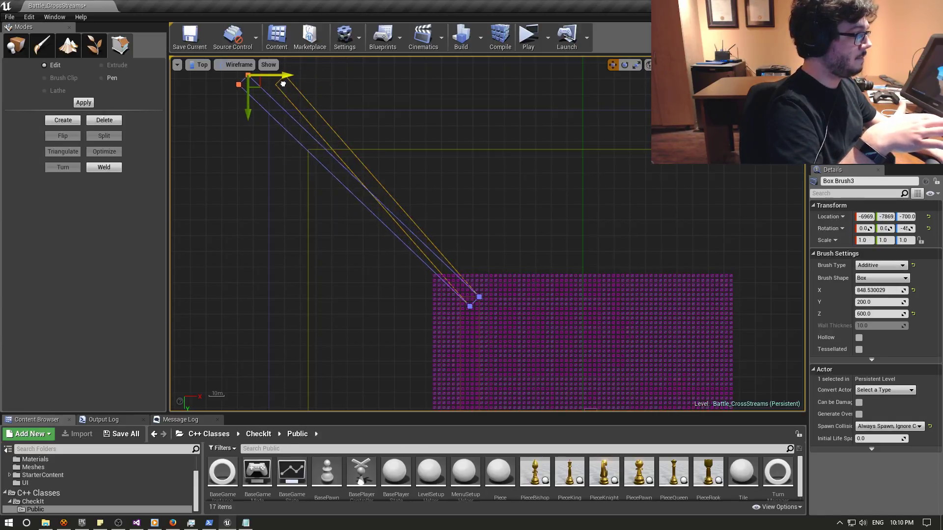
# Zoom and pan the Top view to inspect the diagonal brush against the tile grid.
pyautogui.scroll(5, 485, 307)
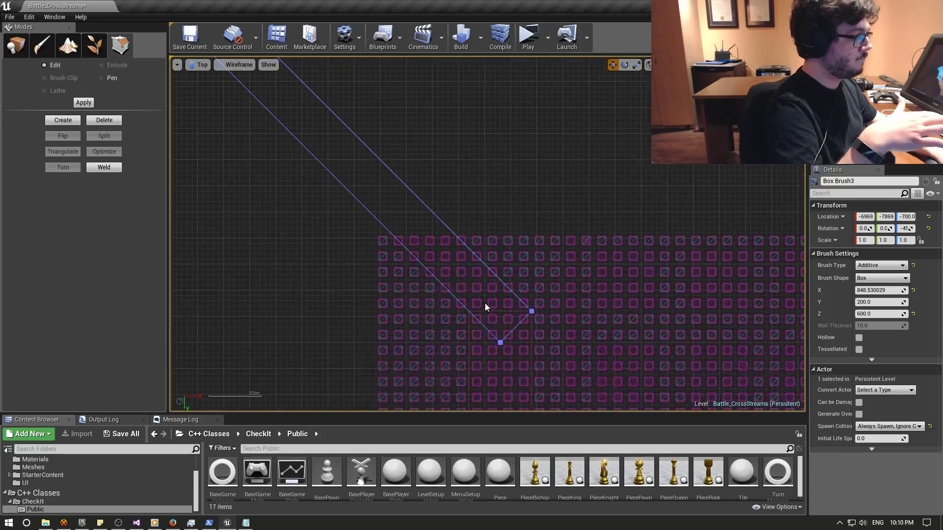
pyautogui.scroll(4, 467, 307)
pyautogui.scroll(3, 484, 315)
pyautogui.scroll(-1, 450, 219)
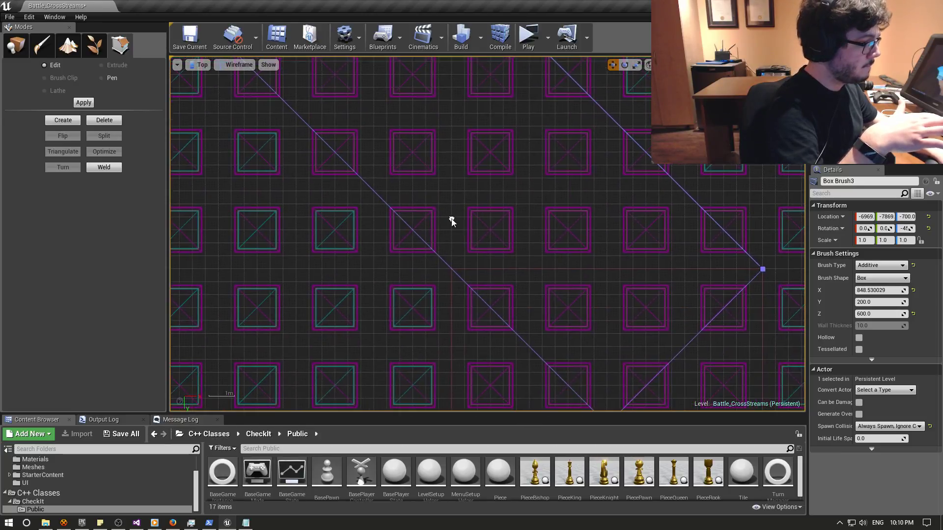
pyautogui.scroll(3, 465, 255)
pyautogui.scroll(2, 466, 255)
pyautogui.moveTo(440, 273); pyautogui.dragTo(440, 211)
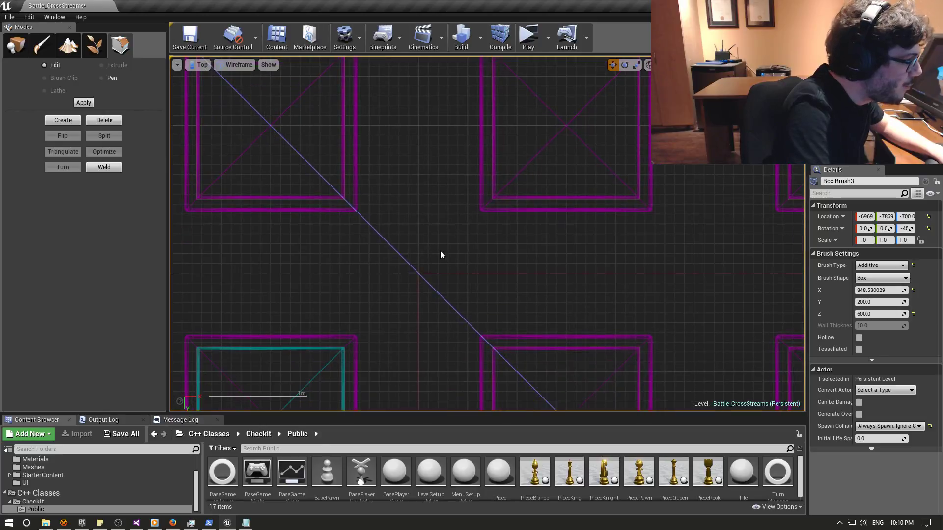
pyautogui.scroll(3, 423, 276)
pyautogui.scroll(2, 420, 267)
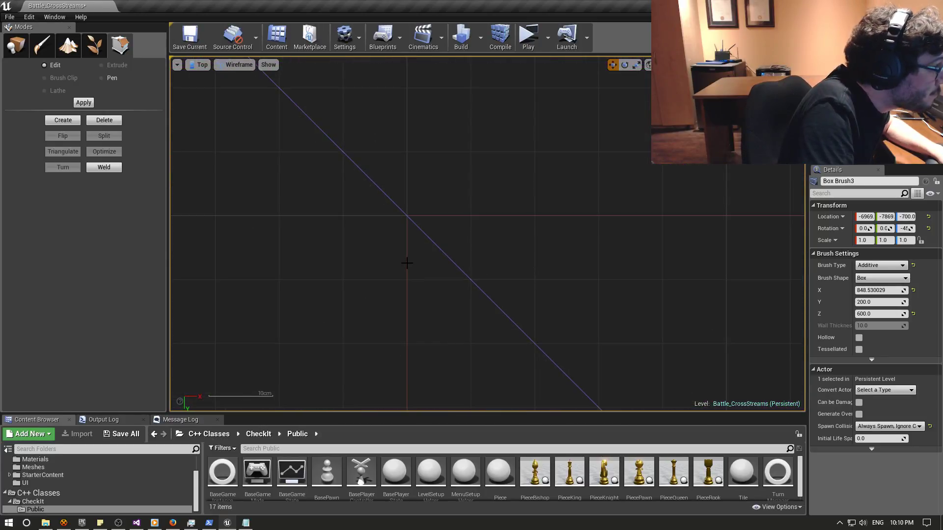
pyautogui.scroll(-3, 417, 264)
pyautogui.scroll(-3, 422, 258)
pyautogui.scroll(-2, 430, 248)
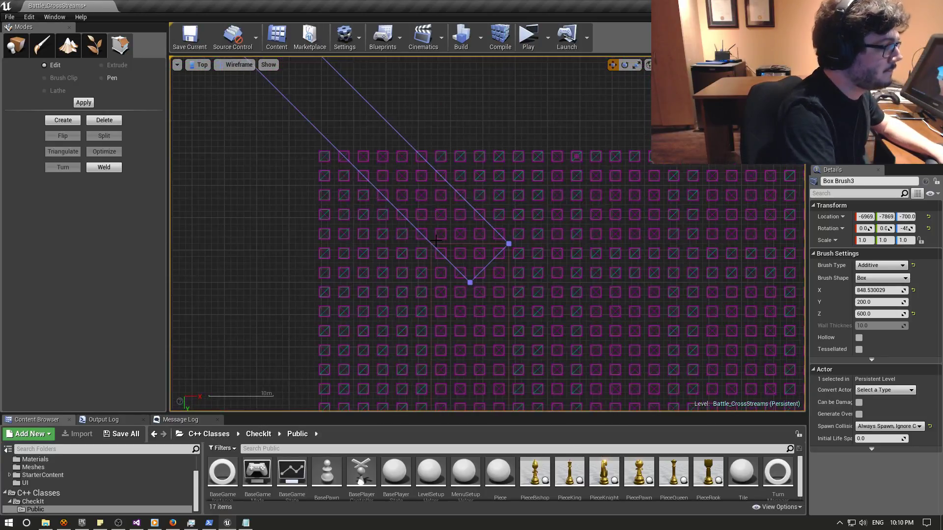
pyautogui.scroll(-2, 436, 241)
pyautogui.scroll(-2, 393, 193)
pyautogui.scroll(-2, 399, 185)
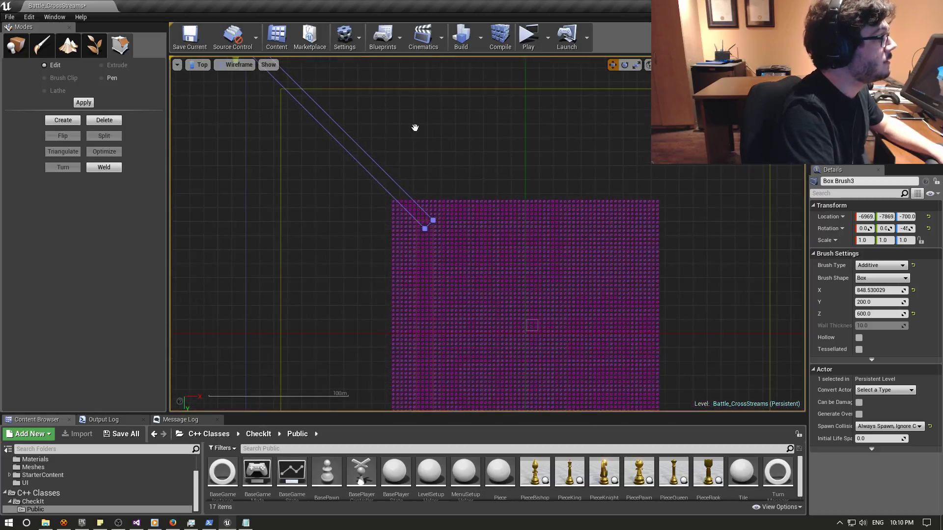
pyautogui.moveTo(415, 127); pyautogui.dragTo(490, 181, button='right')
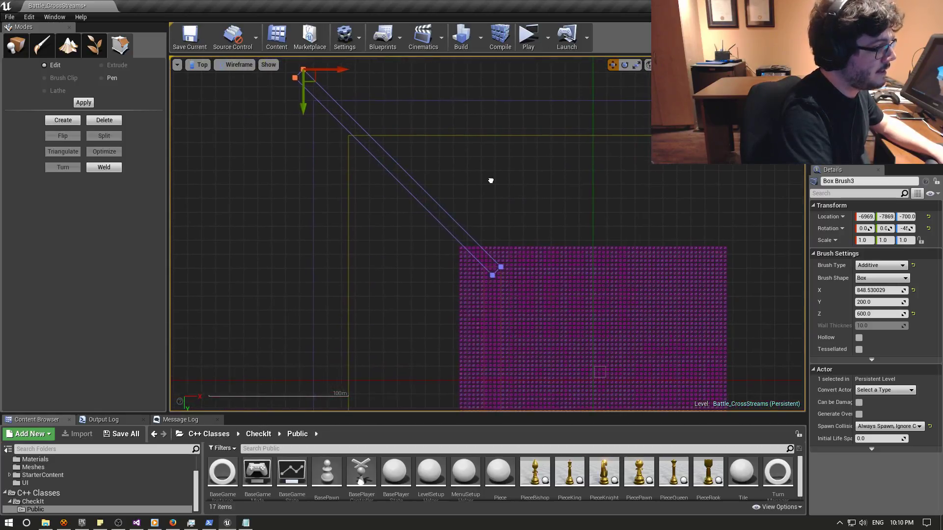
# Make the diagonal brush Subtractive and switch the viewport to lit Perspective.
pyautogui.click(877, 265)
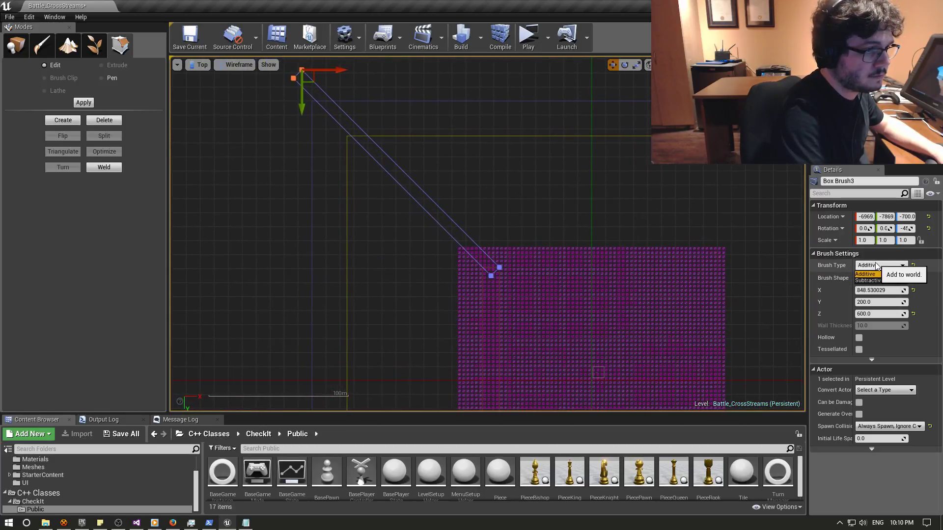
pyautogui.click(868, 280)
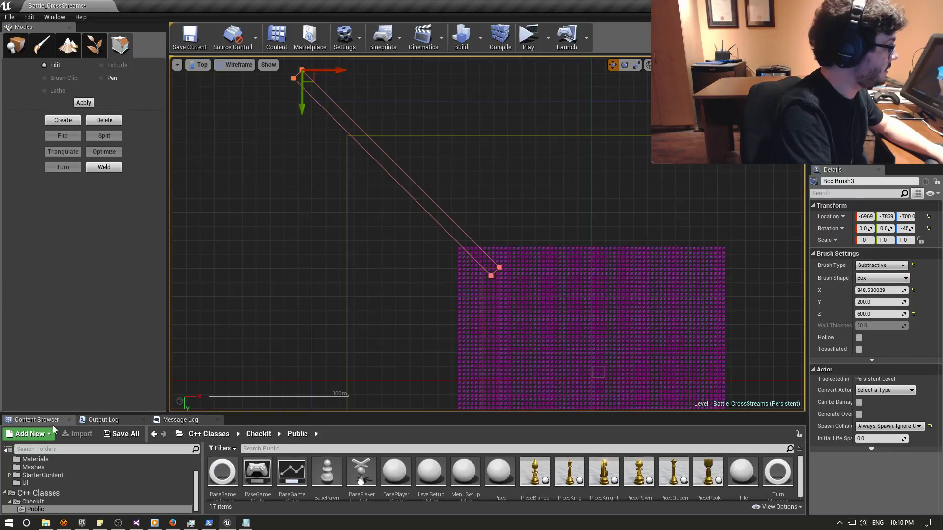
pyautogui.click(208, 65)
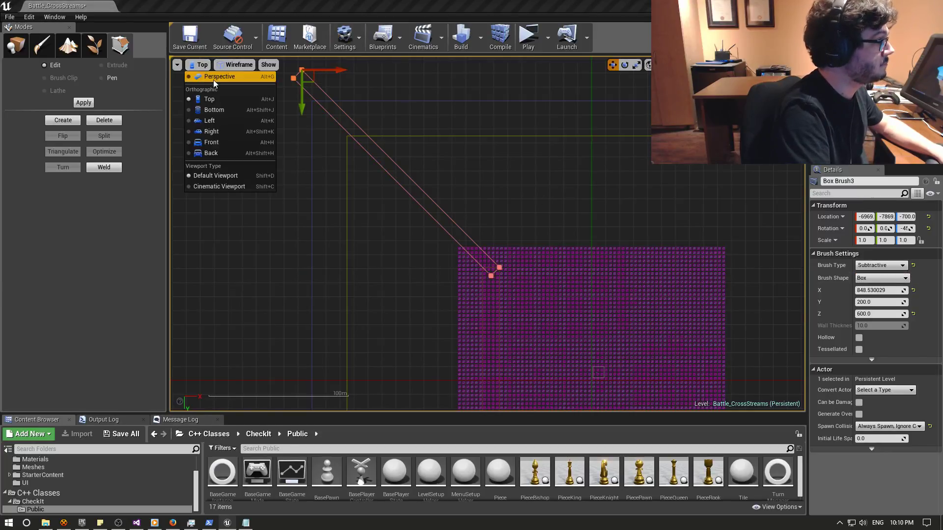
pyautogui.click(212, 79)
pyautogui.scroll(-3, 391, 236)
pyautogui.scroll(-3, 479, 237)
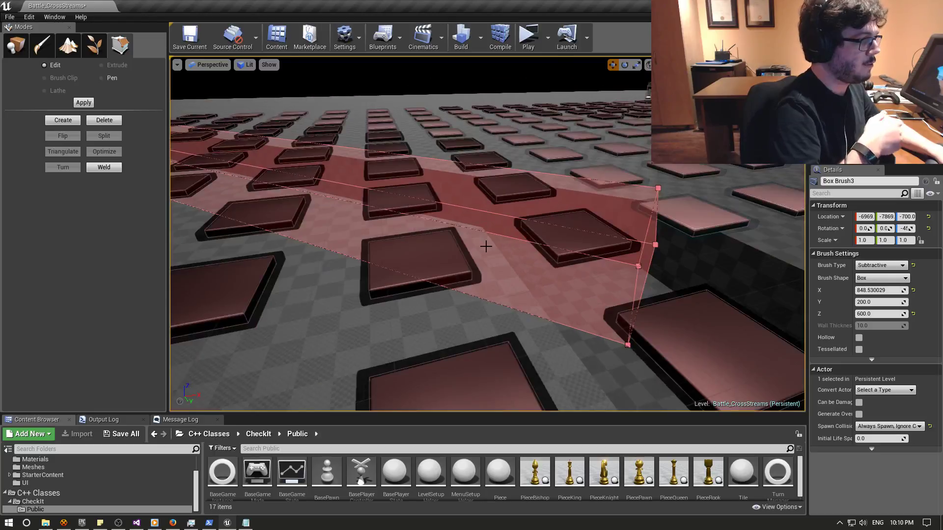
pyautogui.scroll(-3, 479, 238)
pyautogui.scroll(-3, 480, 237)
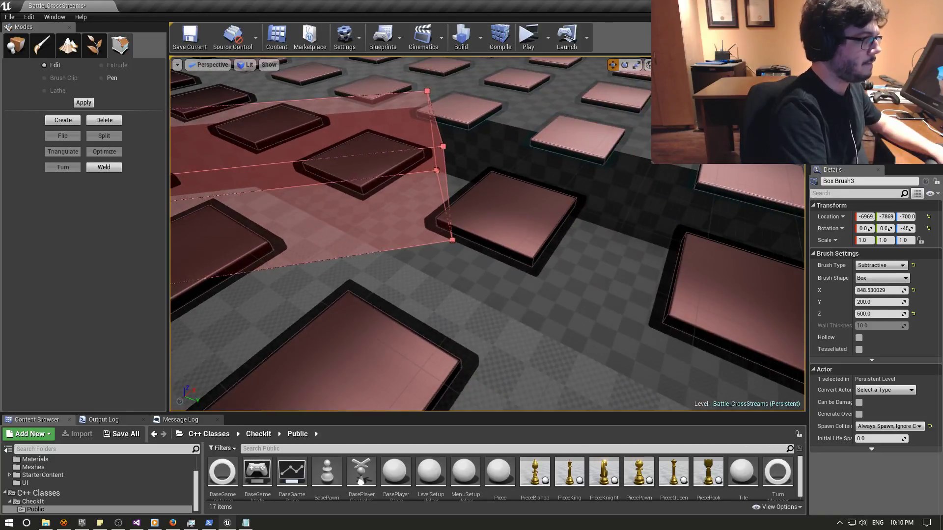
# Fly the camera around the tile grid to inspect the carved trench.
pyautogui.click(549, 260)
pyautogui.click(484, 309)
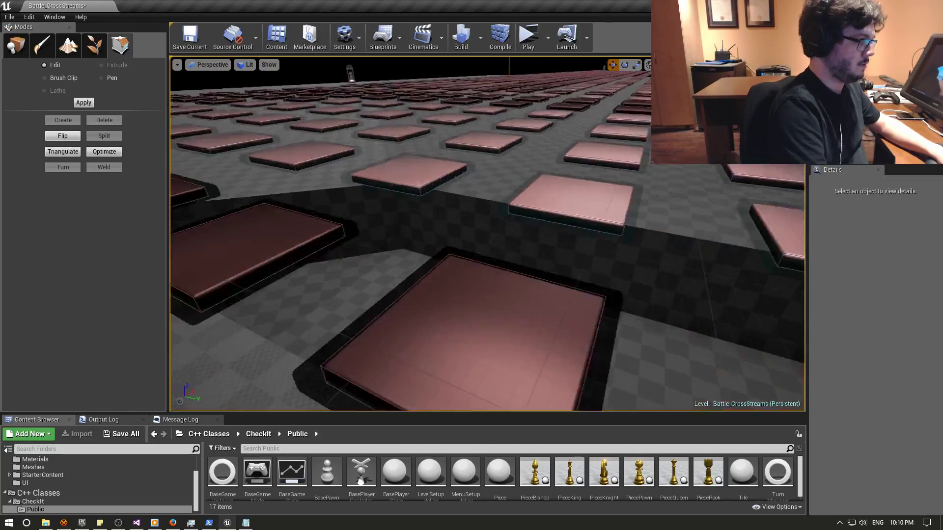
pyautogui.moveTo(484, 309); pyautogui.dragTo(484, 256, button='right')
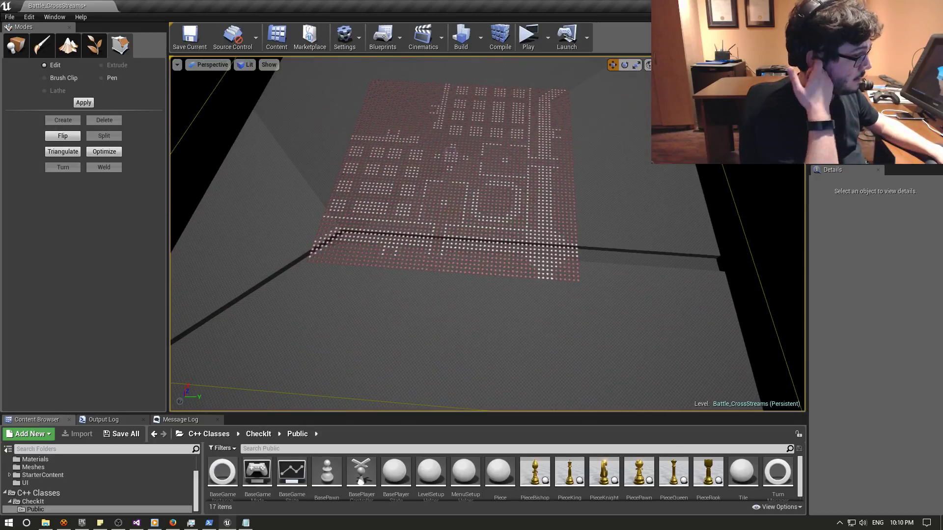
pyautogui.moveTo(326, 276); pyautogui.dragTo(326, 276, button='right')
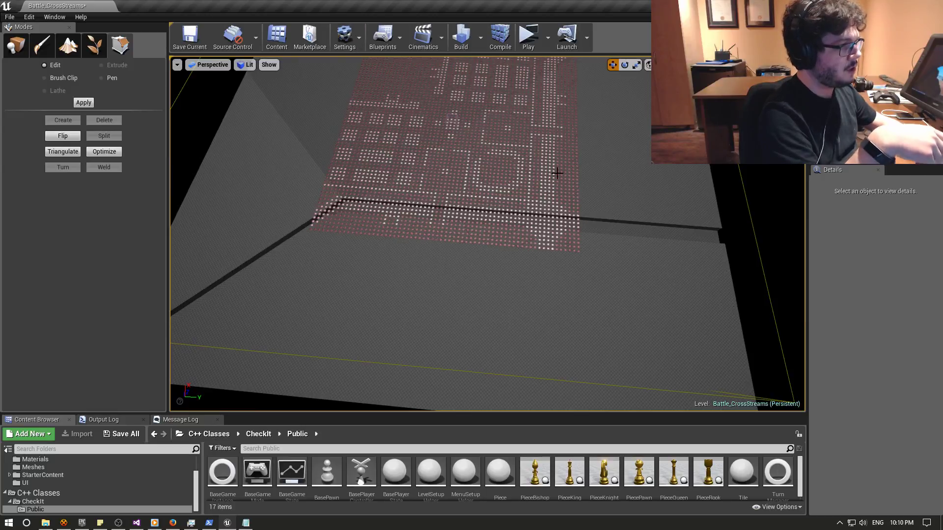
pyautogui.moveTo(471, 368); pyautogui.dragTo(471, 368, button='right')
pyautogui.moveTo(471, 245); pyautogui.dragTo(472, 245, button='right')
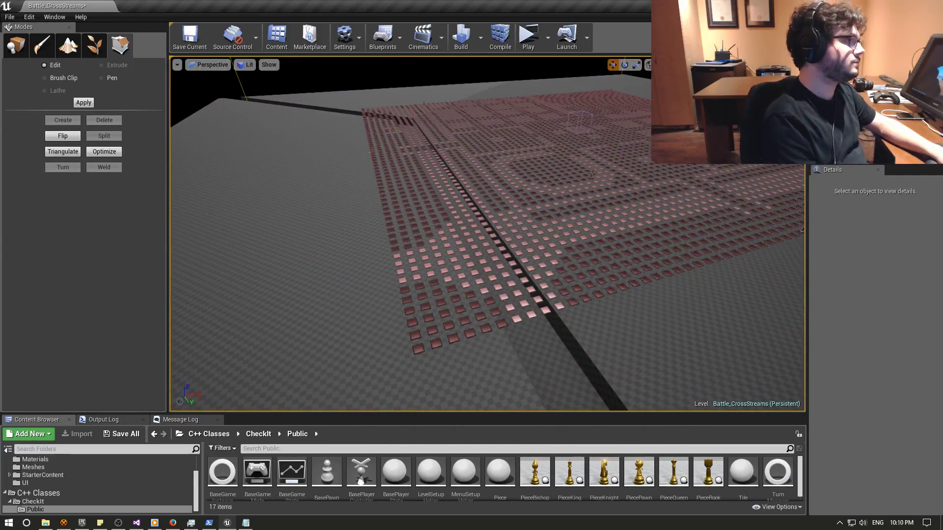
pyautogui.moveTo(562, 334); pyautogui.dragTo(562, 334, button='right')
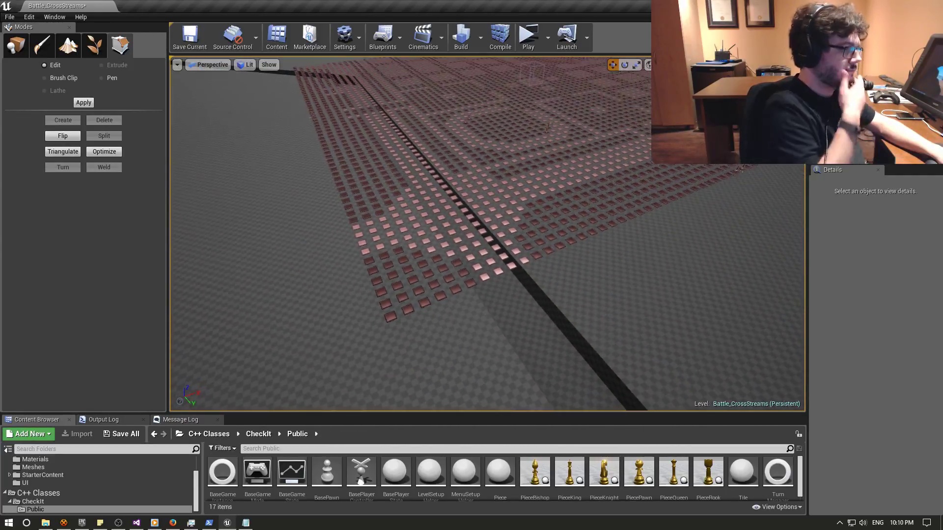
pyautogui.click(564, 336)
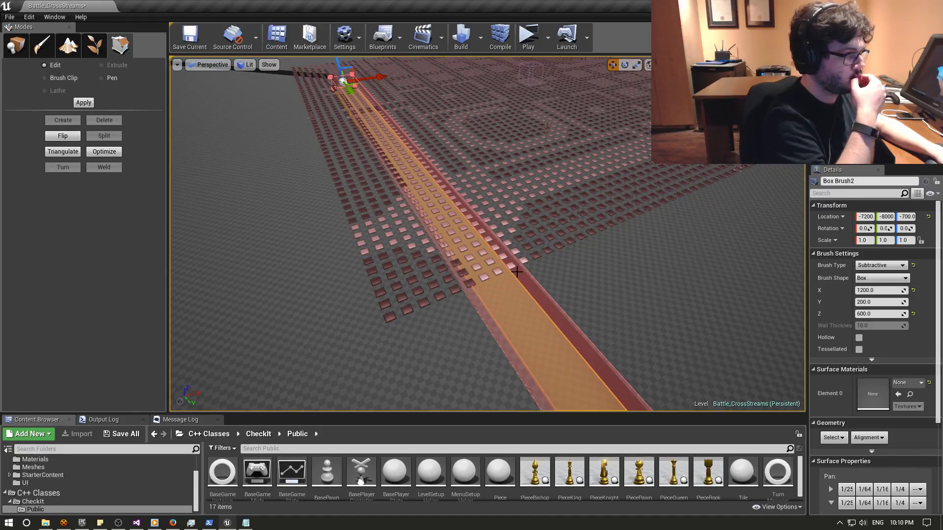
pyautogui.moveTo(522, 276); pyautogui.dragTo(462, 275, button='right')
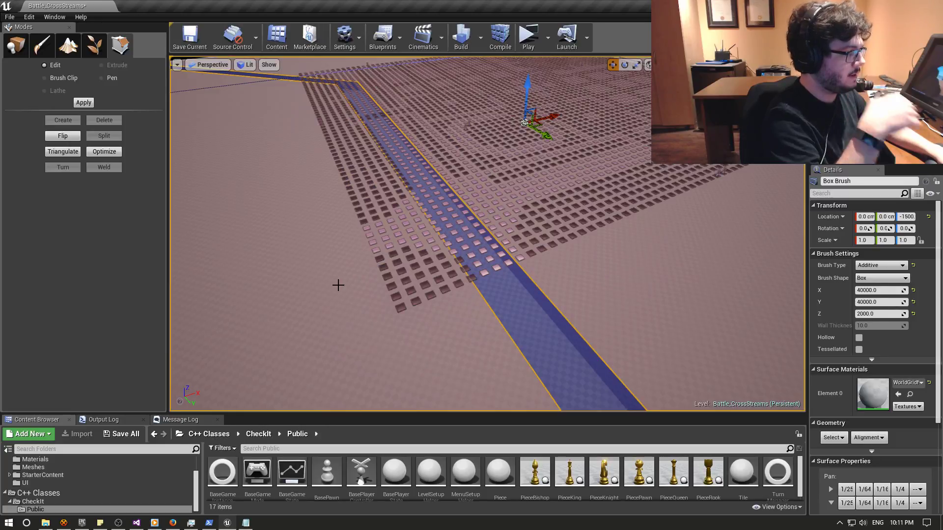
pyautogui.click(341, 283)
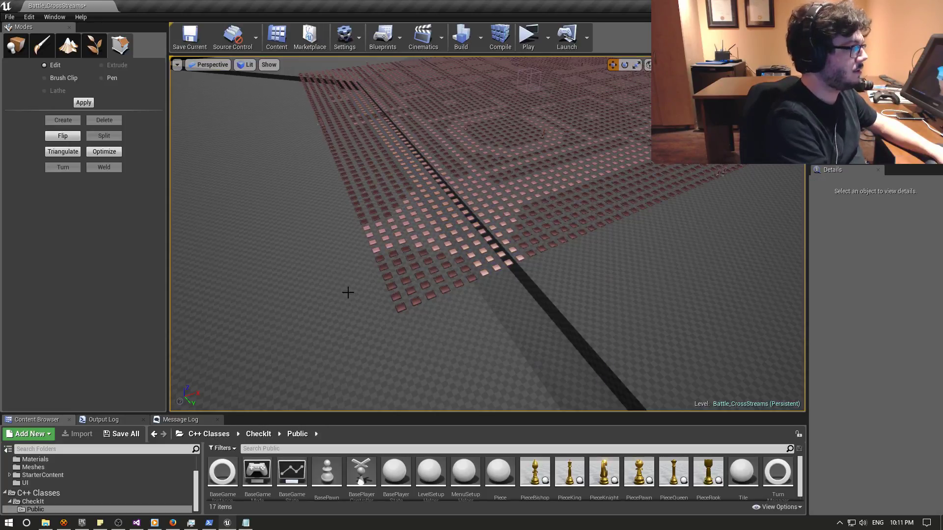
pyautogui.moveTo(348, 293); pyautogui.dragTo(314, 265, button='right')
# Save the Battle_CrossStreams map and rebuild the level's geometry and lighting.
pyautogui.click(189, 38)
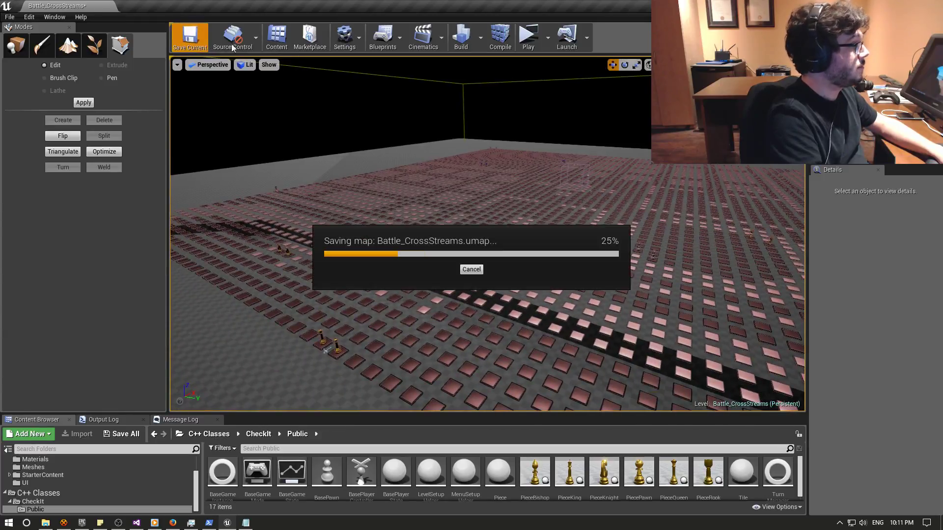
pyautogui.click(460, 40)
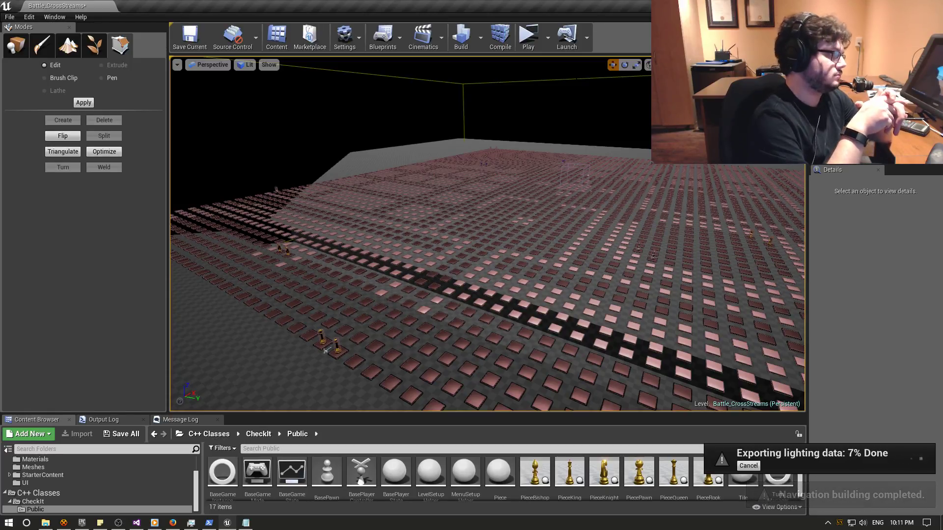
pyautogui.moveTo(471, 156); pyautogui.dragTo(471, 177, button='right')
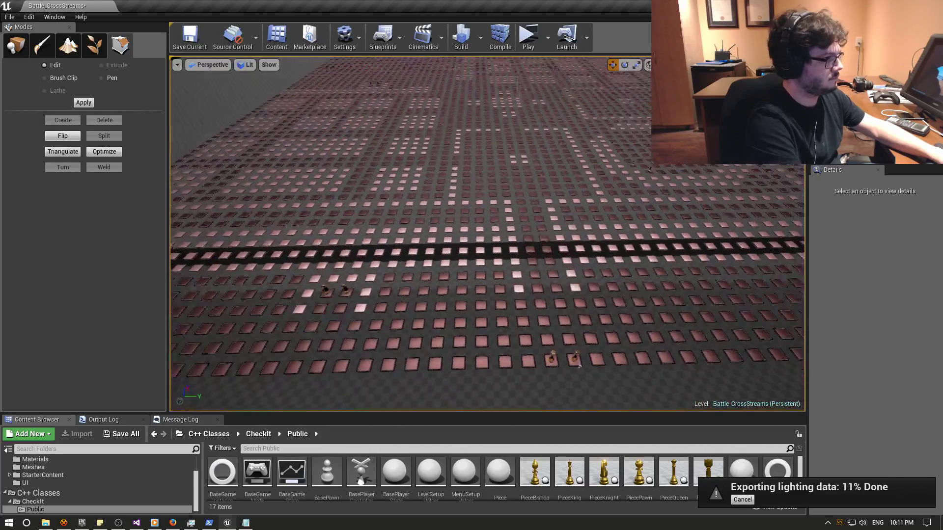
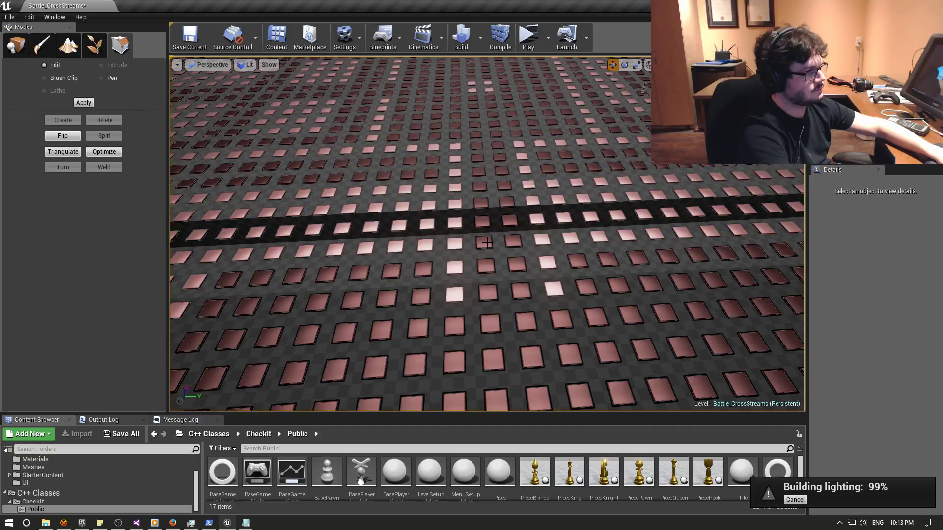
# Fly over the carved corridor and perforated tiles to inspect them, then save Battle_CrossStreams.
pyautogui.moveTo(482, 242); pyautogui.dragTo(642, 116, button='right')
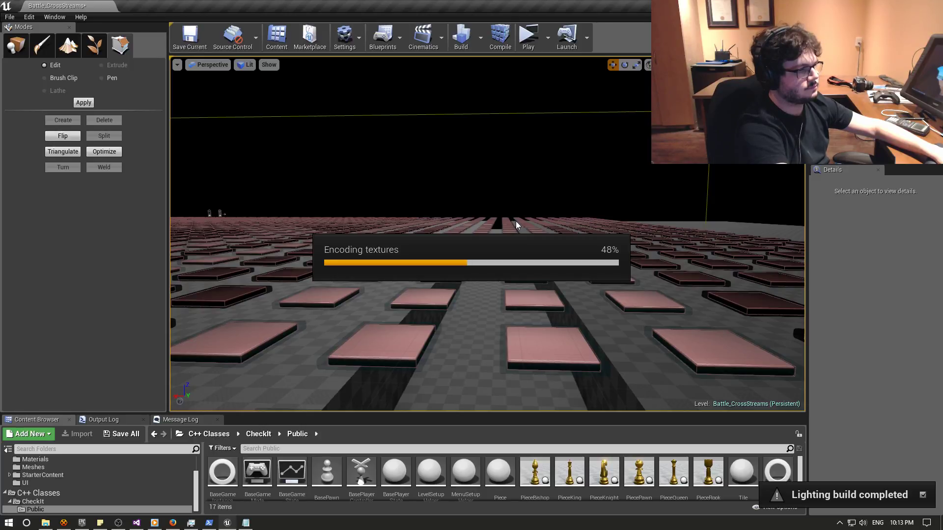
pyautogui.moveTo(422, 241); pyautogui.dragTo(423, 206)
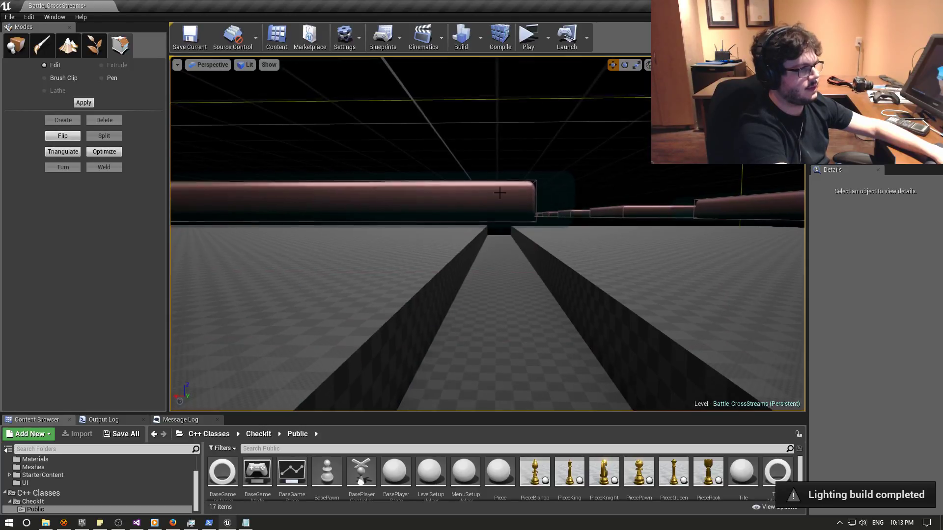
pyautogui.moveTo(423, 206); pyautogui.dragTo(423, 265, button='right')
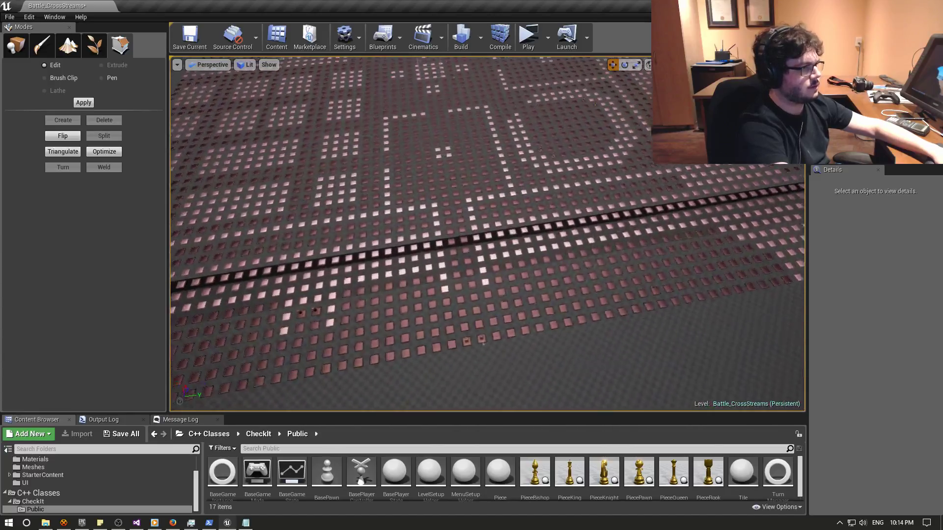
pyautogui.moveTo(423, 265); pyautogui.dragTo(412, 282, button='right')
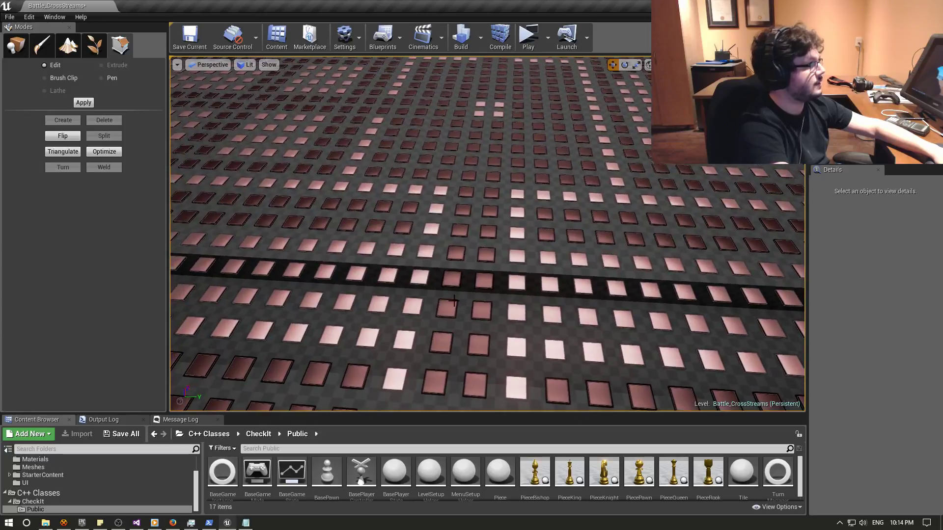
pyautogui.hotkey('ctrl', 's')
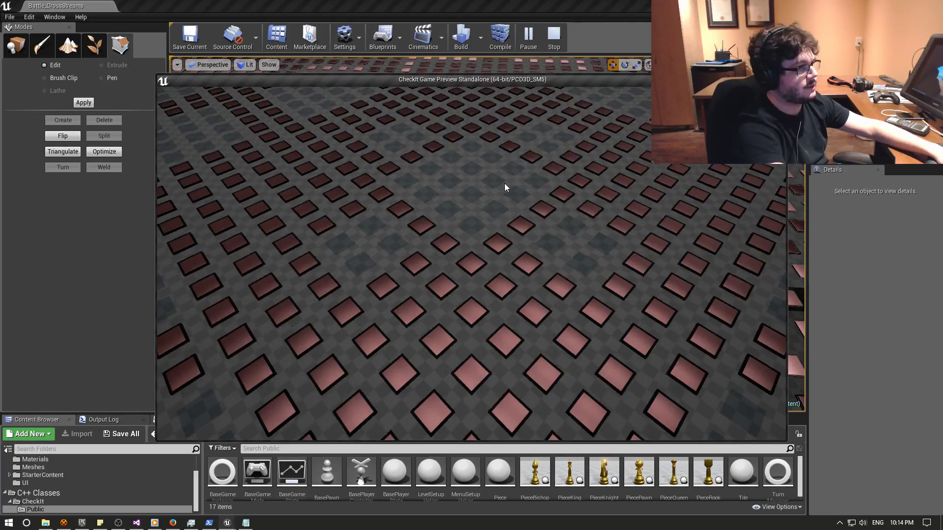
# Run 'stat fps' in the game console to show the frame-rate readout, then face the grid.
pyautogui.press('`')
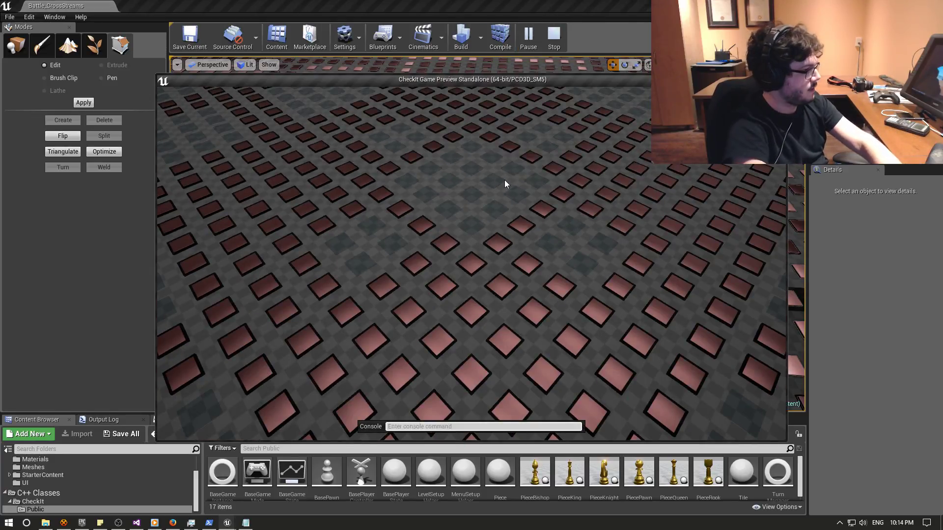
pyautogui.write('stat fps')
pyautogui.press('Return')
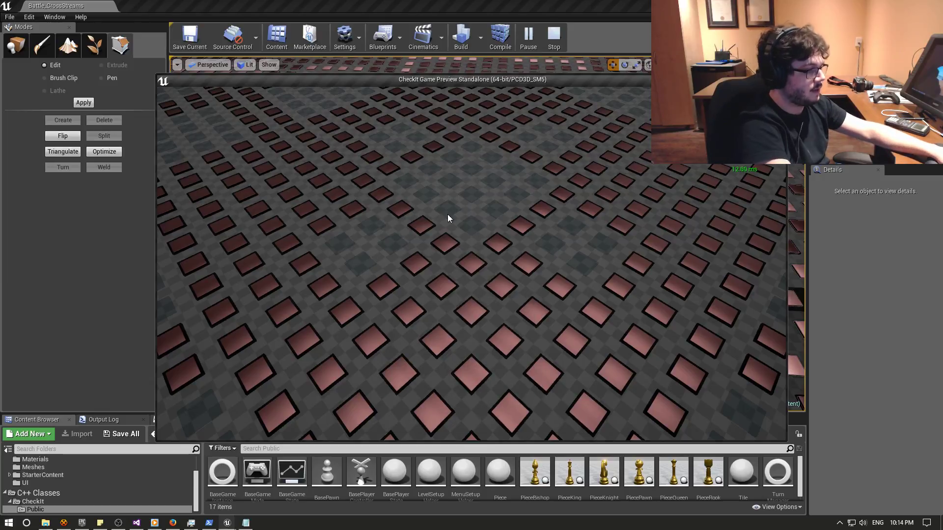
pyautogui.click(474, 225)
# Minimize Notepad, toggle the game preview between fullscreen and windowed, play, then close it.
pyautogui.hotkey('alt', 'Tab')
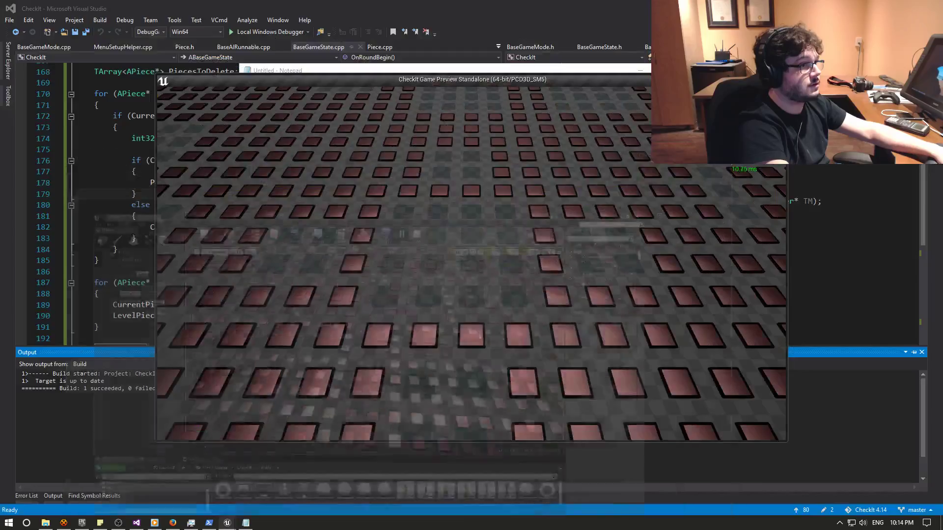
pyautogui.hotkey('alt', 'Tab')
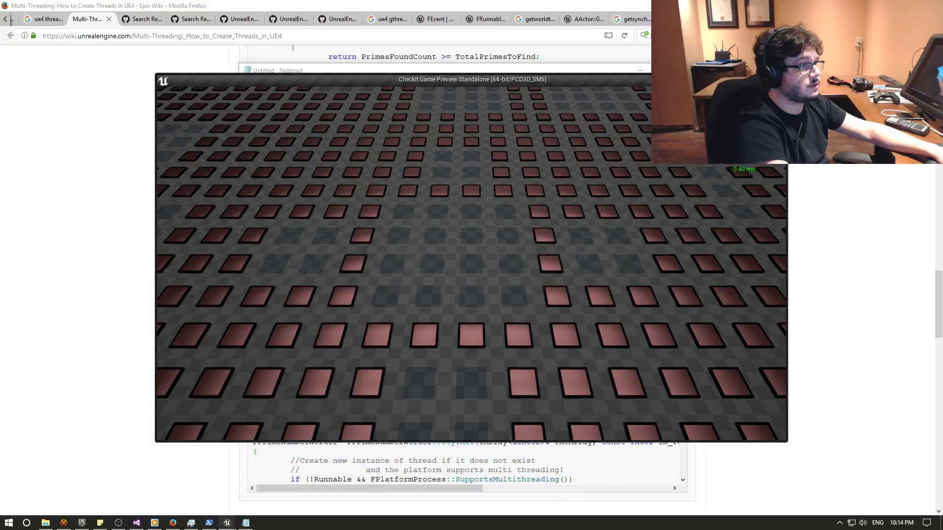
pyautogui.hotkey('alt', 'Tab')
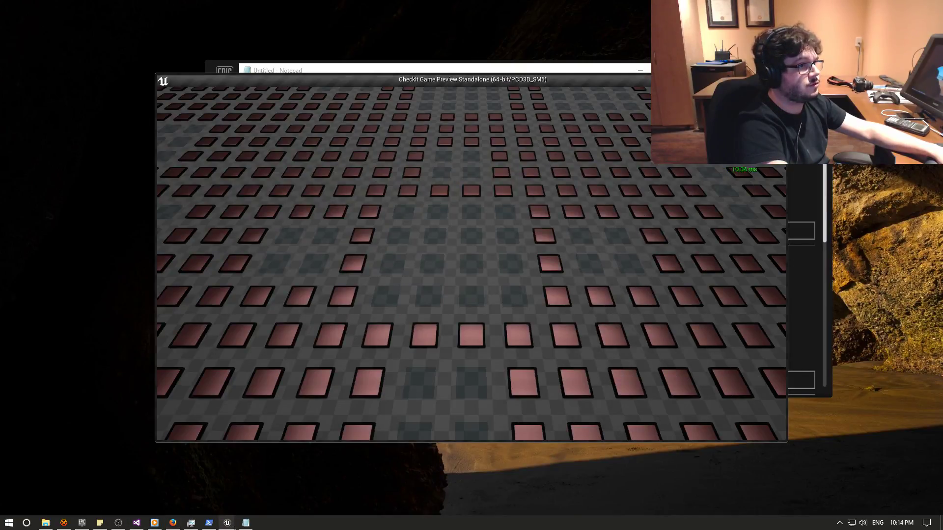
pyautogui.click(638, 69)
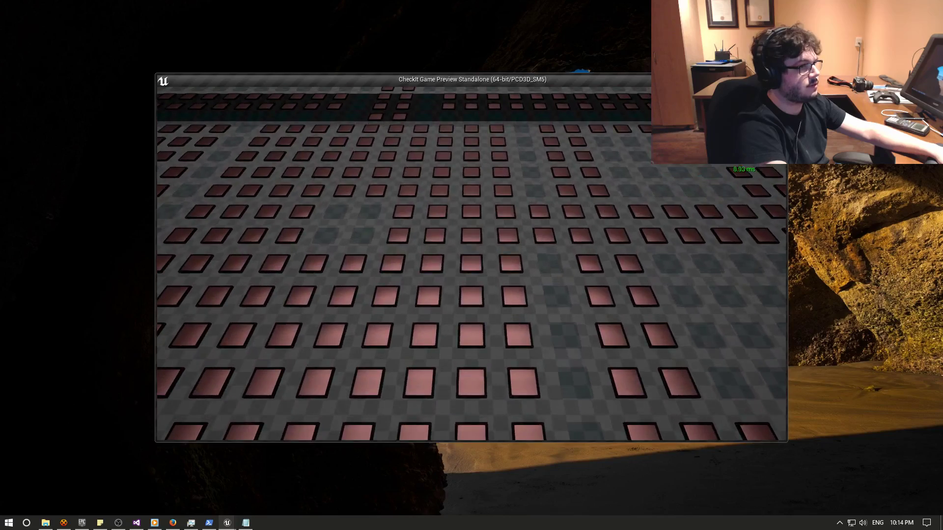
pyautogui.press('super+Up')
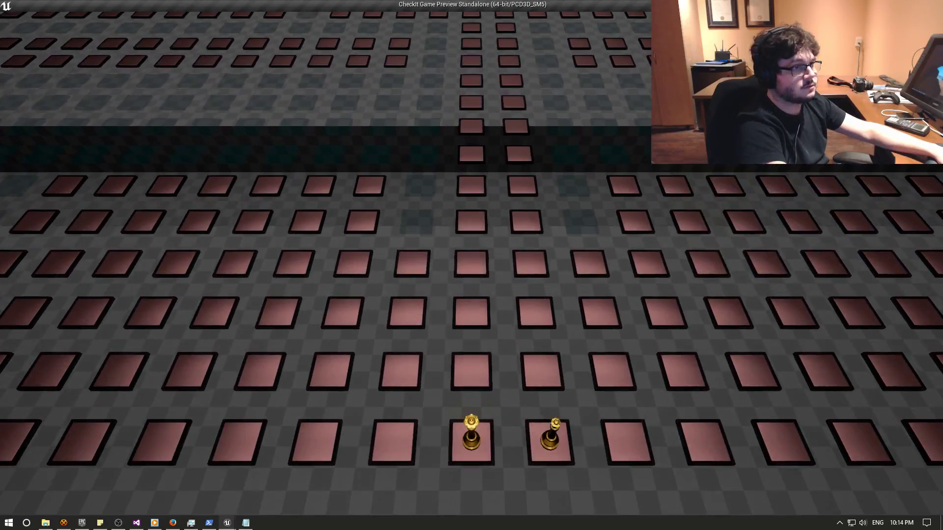
pyautogui.hotkey('alt', 'Return')
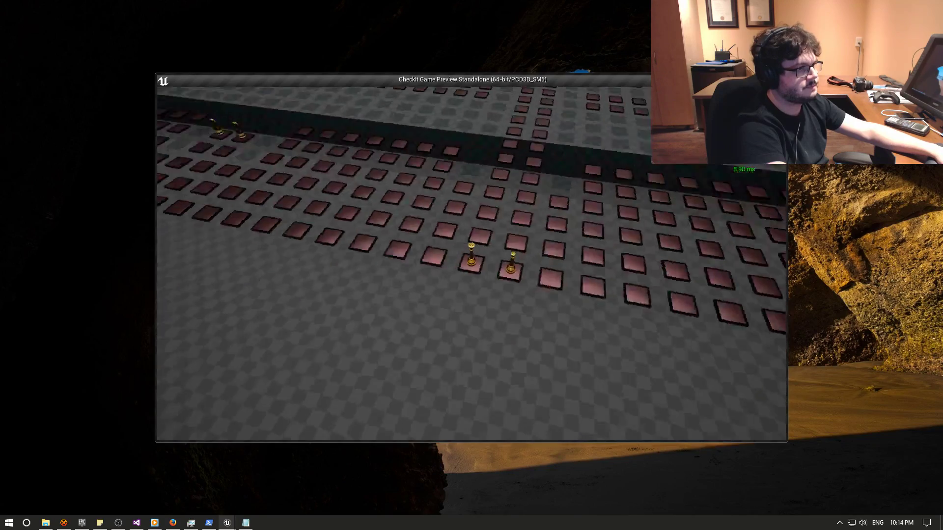
pyautogui.hotkey('alt', 'Return')
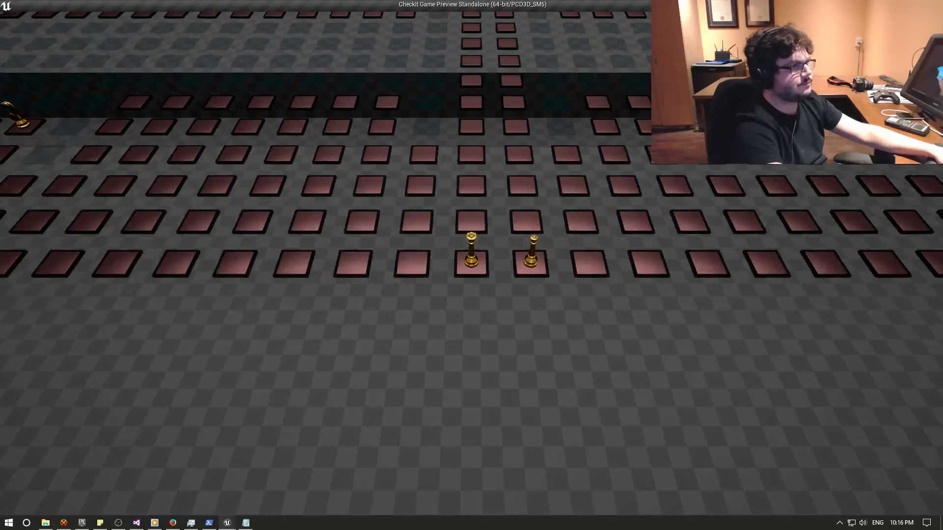
pyautogui.press('Escape')
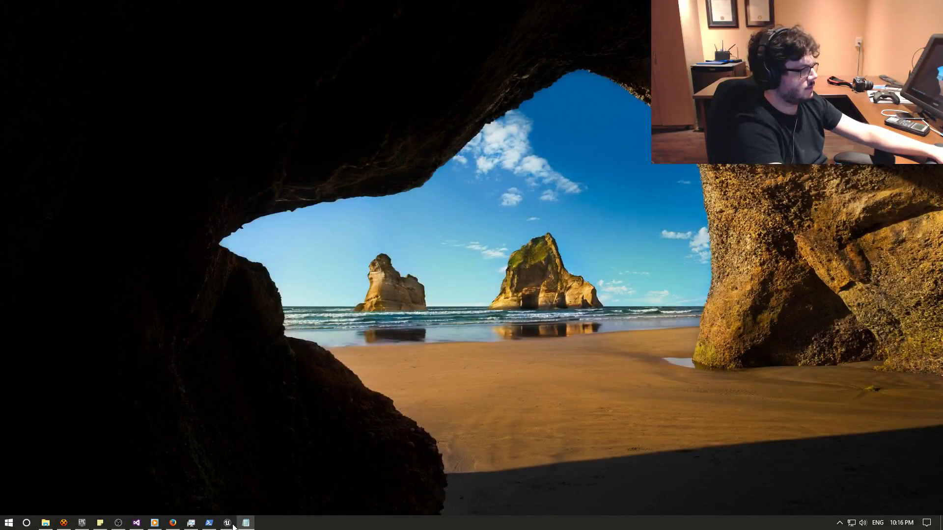
# Return to the editor, save the map, and fly over the tile grid and carved channel.
pyautogui.click(234, 527)
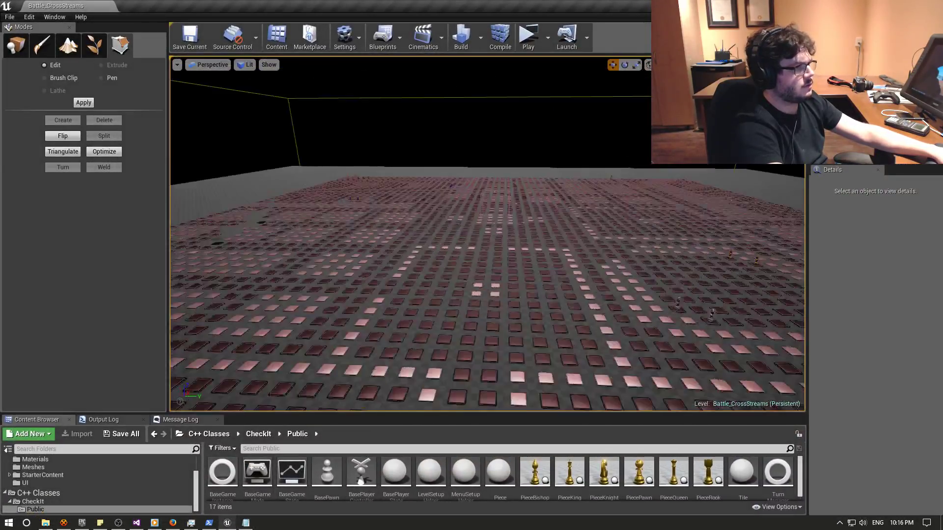
pyautogui.hotkey('ctrl', 's')
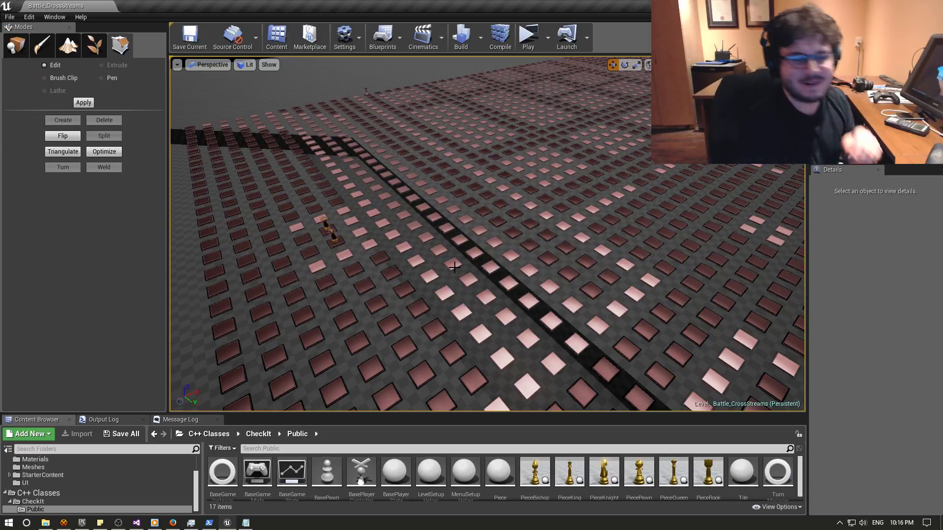
pyautogui.moveTo(454, 266)
pyautogui.mouseDown(button='right')
pyautogui.moveTo(427, 290)
pyautogui.moveTo(427, 246)
pyautogui.moveTo(428, 285)
pyautogui.moveTo(427, 265)
pyautogui.moveTo(472, 265)
pyautogui.moveTo(726, 349)
pyautogui.moveTo(602, 367)
pyautogui.mouseUp(button='right')
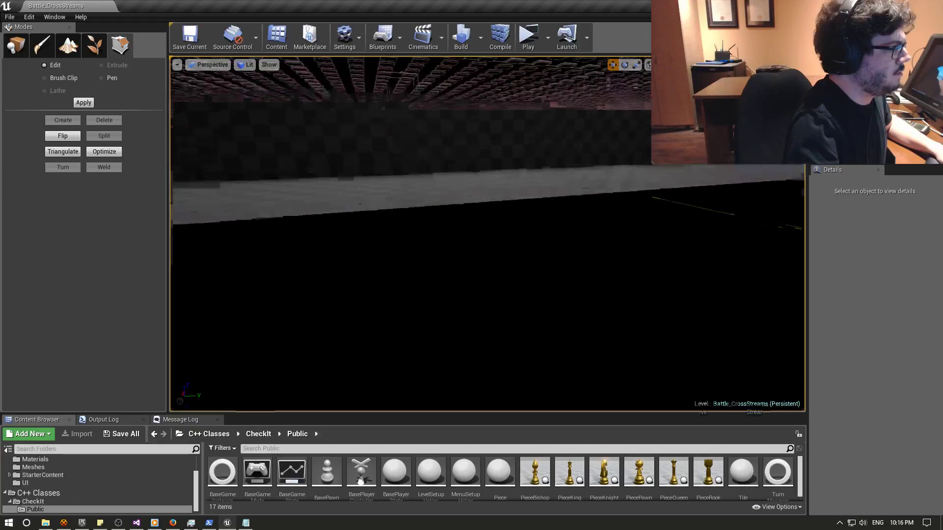
pyautogui.moveTo(487, 234); pyautogui.dragTo(488, 275, button='right')
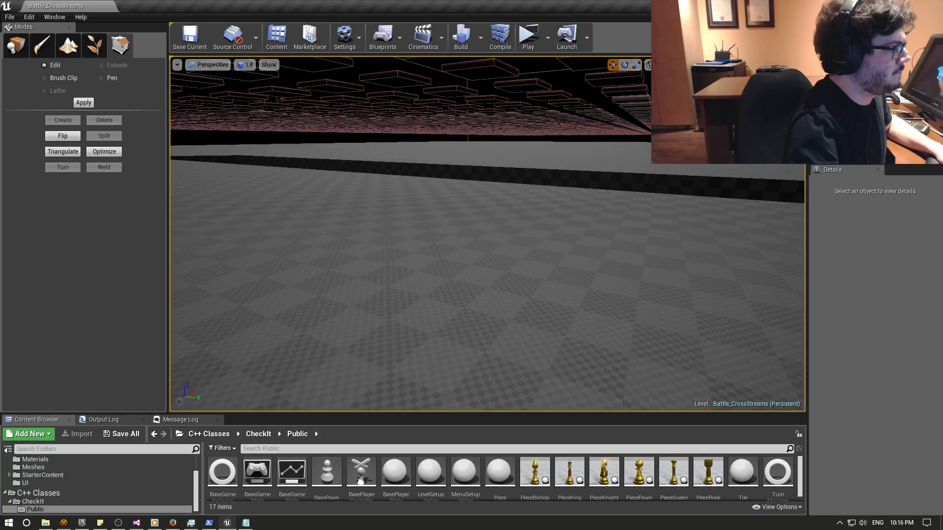
pyautogui.moveTo(487, 275); pyautogui.dragTo(521, 305, button='right')
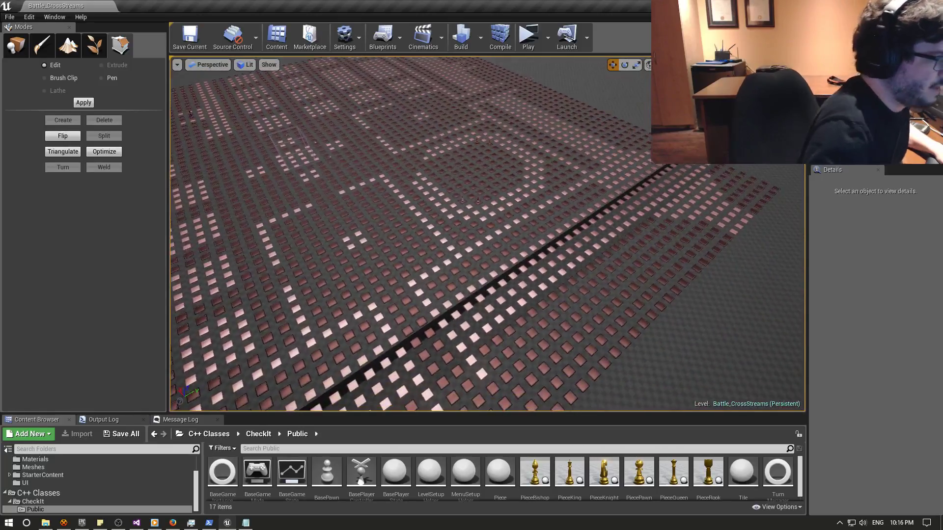
pyautogui.moveTo(521, 304)
pyautogui.mouseDown(button='right')
pyautogui.moveTo(398, 299)
pyautogui.moveTo(428, 295)
pyautogui.mouseUp(button='right')
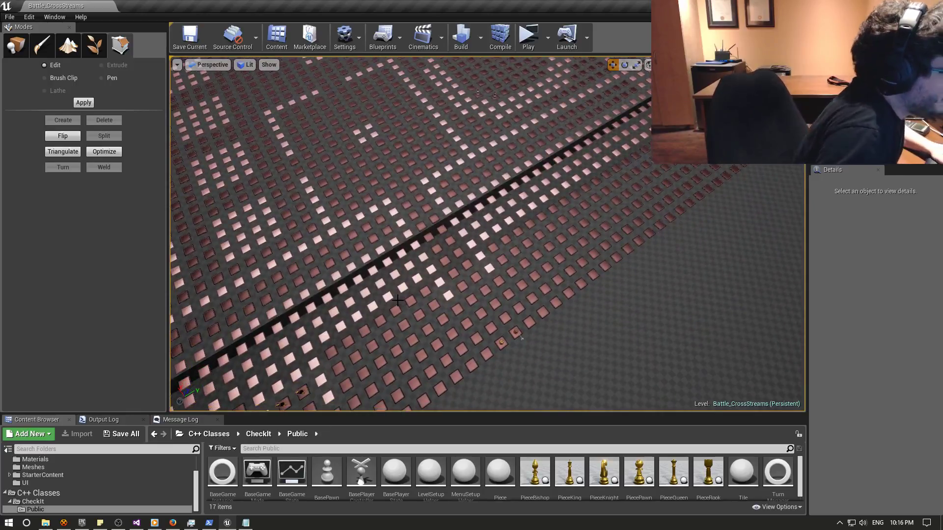
pyautogui.moveTo(488, 275)
pyautogui.mouseDown(button='right')
pyautogui.moveTo(487, 245)
pyautogui.moveTo(487, 294)
pyautogui.mouseUp(button='right')
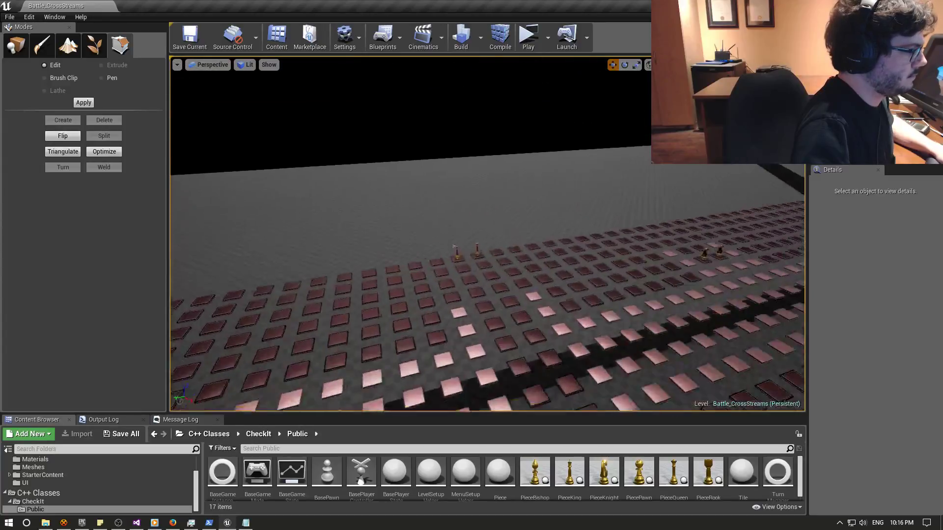
pyautogui.moveTo(579, 128); pyautogui.dragTo(580, 162, button='right')
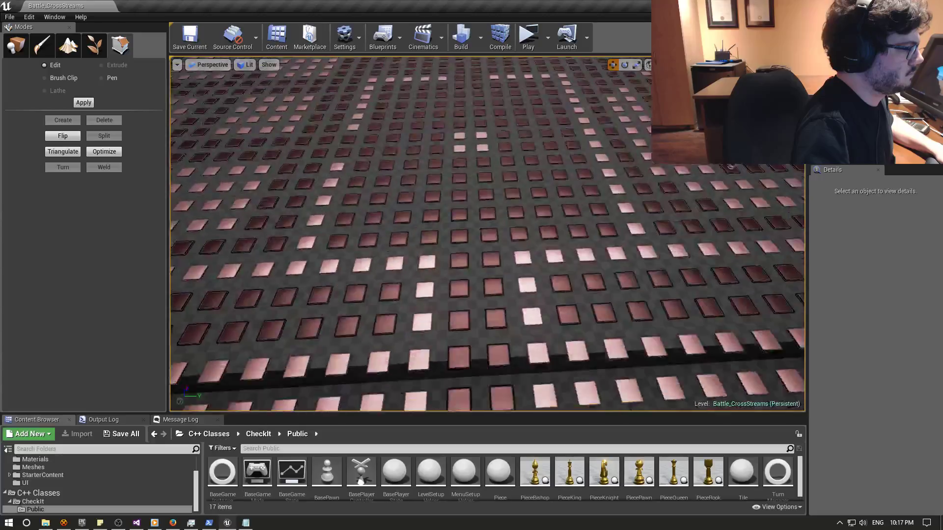
pyautogui.moveTo(488, 236); pyautogui.dragTo(496, 254, button='right')
pyautogui.click(564, 209)
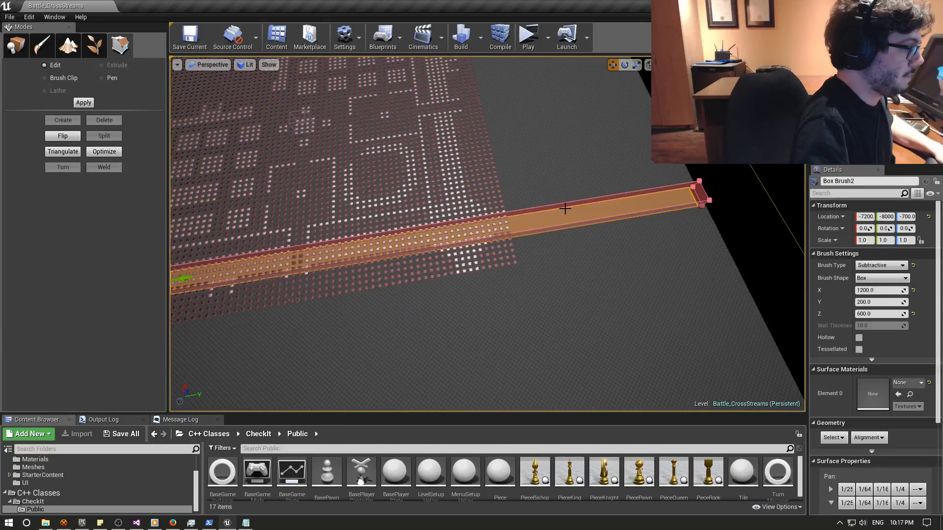
pyautogui.moveTo(564, 209); pyautogui.dragTo(565, 209, button='right')
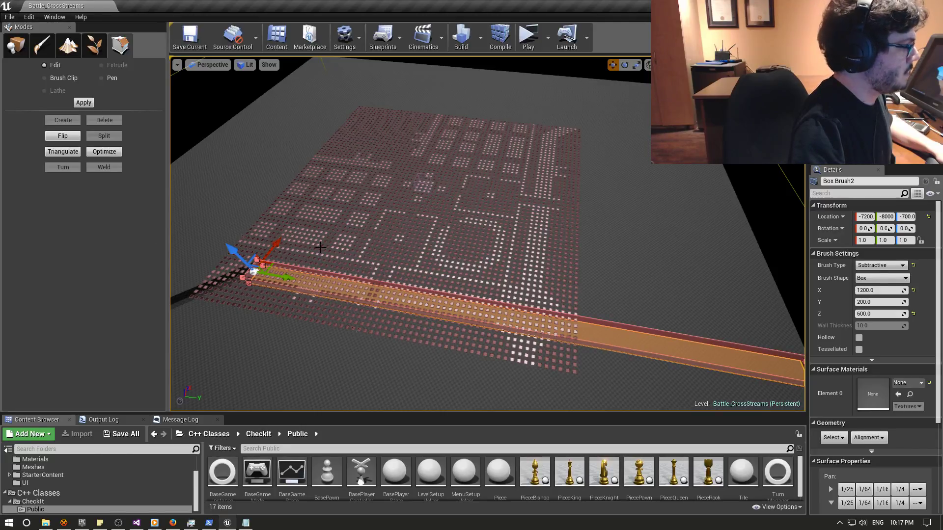
pyautogui.moveTo(320, 247); pyautogui.dragTo(340, 242, button='right')
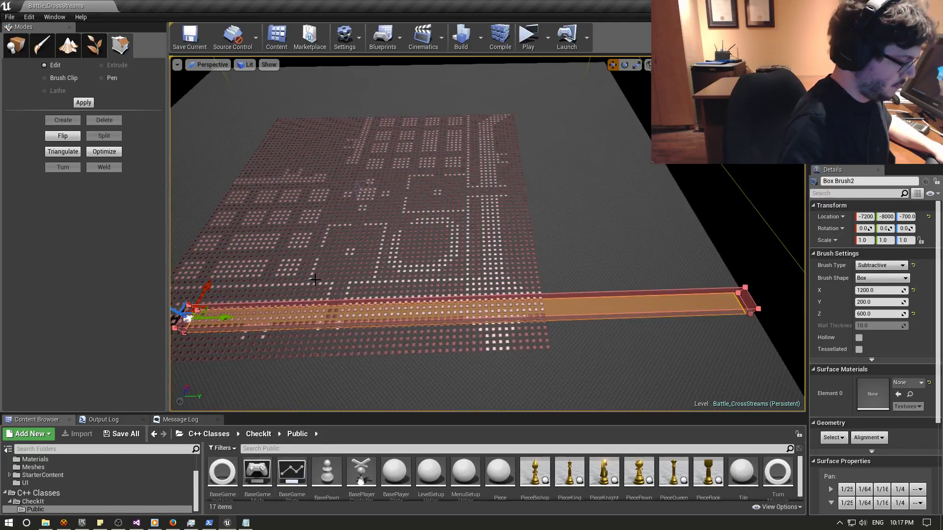
pyautogui.keyDown('alt'); pyautogui.moveTo(227, 315); pyautogui.dragTo(320, 315); pyautogui.keyUp('alt')
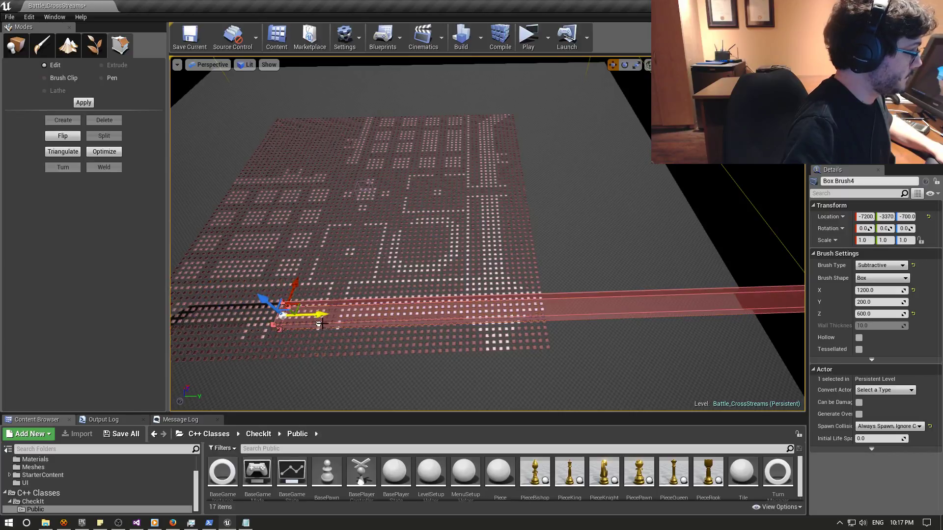
pyautogui.hotkey('ctrl', 'z')
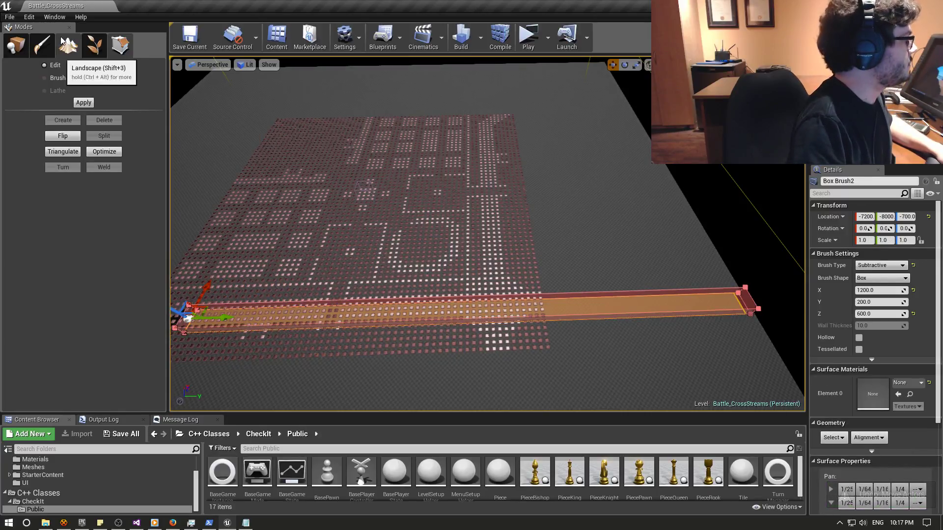
pyautogui.moveTo(442, 236)
pyautogui.mouseDown(button='right')
pyautogui.moveTo(471, 231)
pyautogui.moveTo(412, 231)
pyautogui.moveTo(450, 173)
pyautogui.mouseUp(button='right')
pyautogui.click(450, 174)
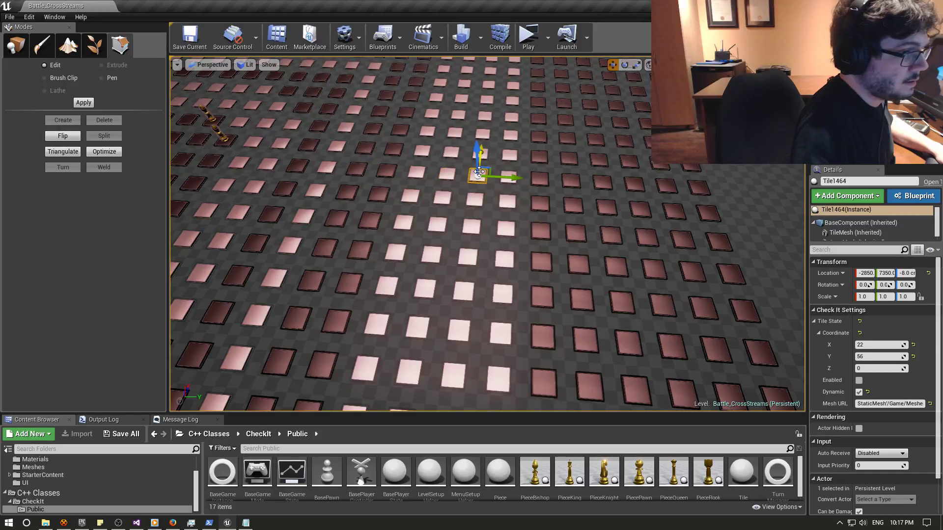
pyautogui.moveTo(518, 196); pyautogui.dragTo(1, 118, button='right')
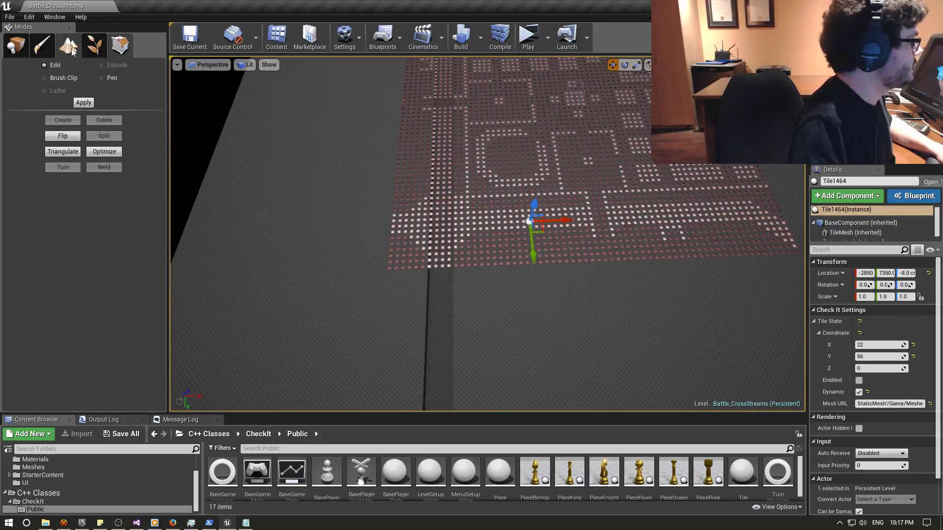
# Drag a new Box brush from Place mode's Geometry list into the level.
pyautogui.click(20, 46)
pyautogui.click(18, 151)
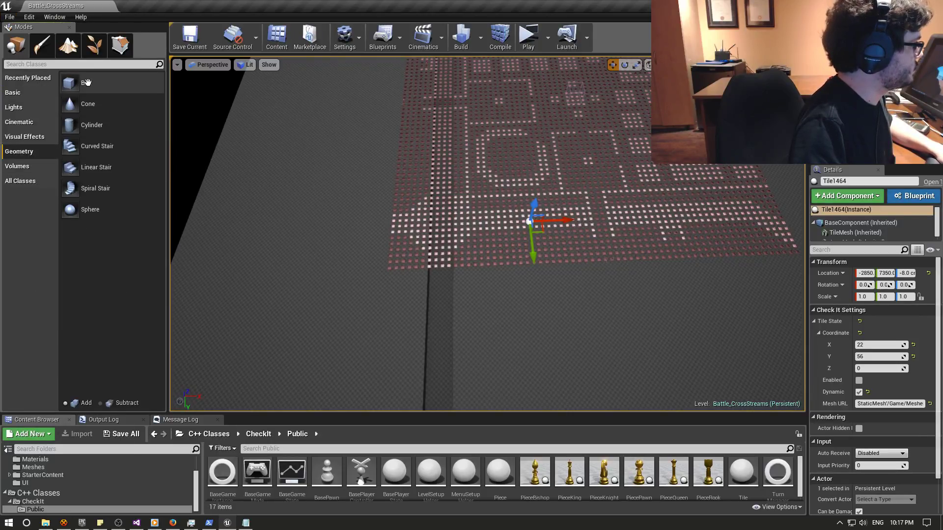
pyautogui.moveTo(87, 82); pyautogui.dragTo(501, 229)
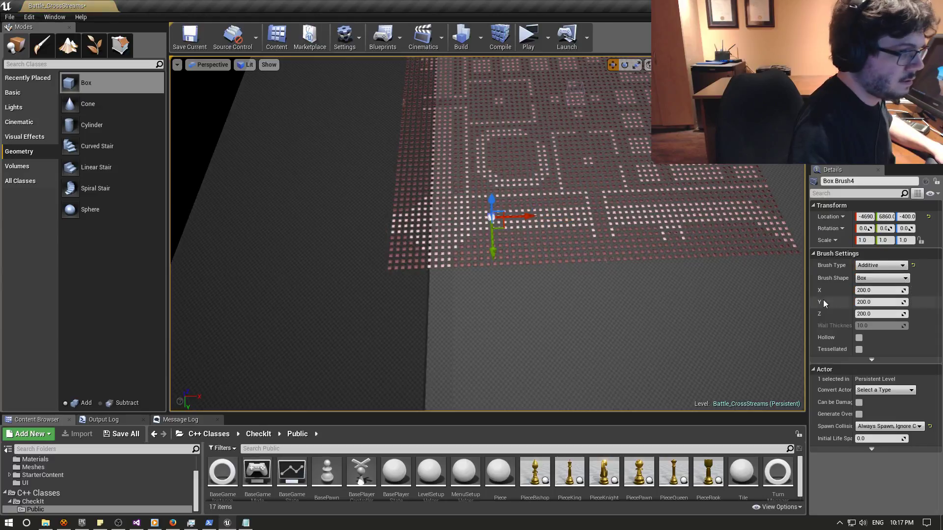
pyautogui.click(871, 291)
pyautogui.write('1200')
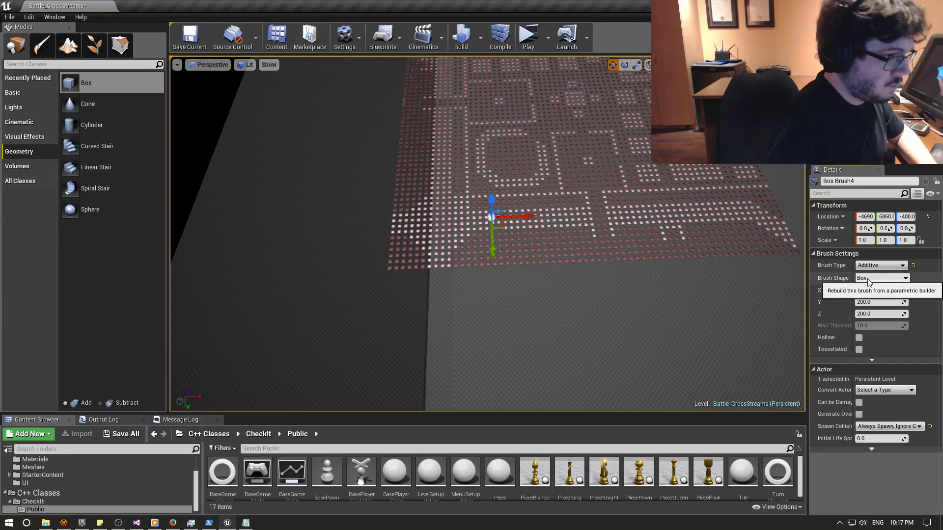
pyautogui.press('Return')
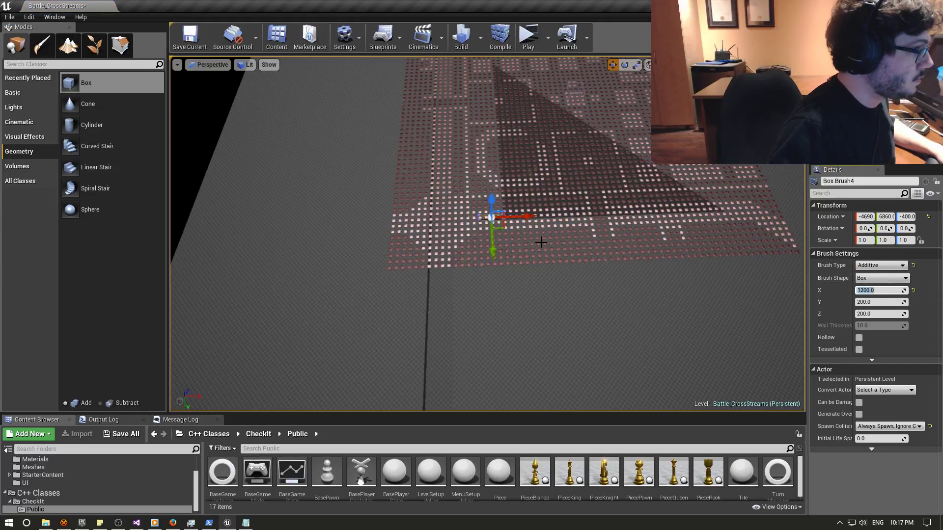
pyautogui.moveTo(540, 279); pyautogui.dragTo(539, 279, button='right')
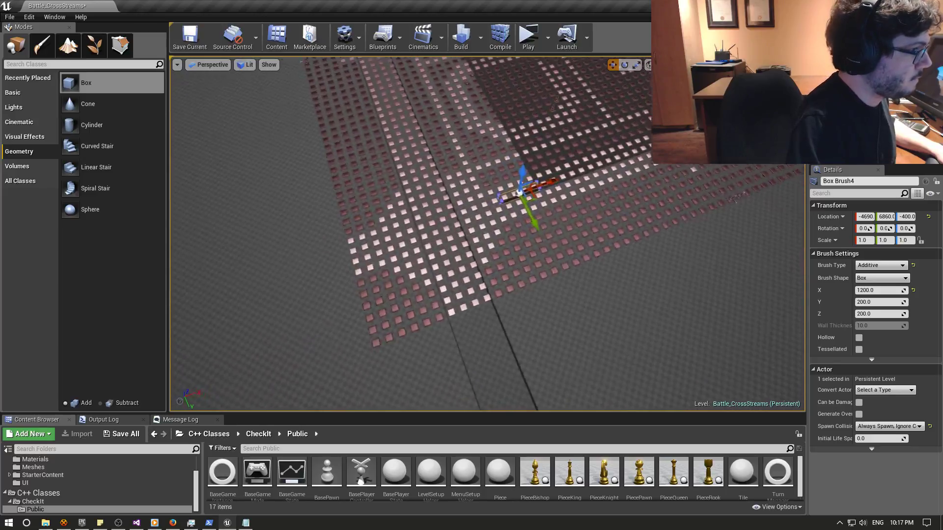
# Set the new box brush's size to X 200 and Y 1200.
pyautogui.click(863, 290)
pyautogui.press('Tab')
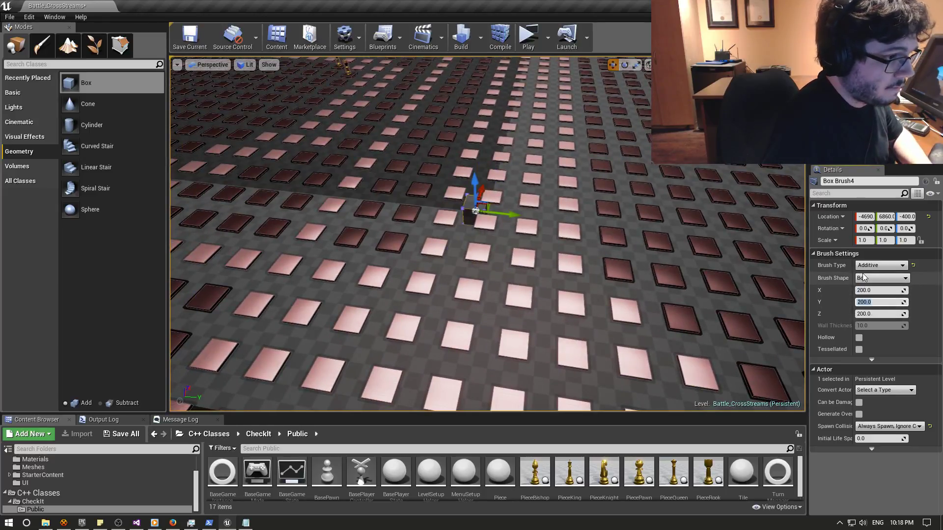
pyautogui.write('0')
pyautogui.press('Return')
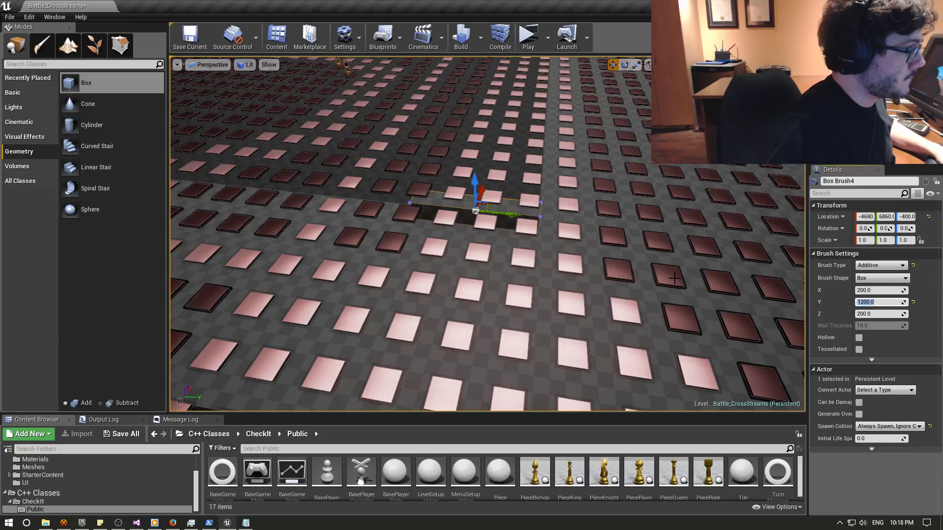
pyautogui.moveTo(675, 278)
pyautogui.mouseDown()
pyautogui.moveTo(639, 353)
pyautogui.moveTo(491, 295)
pyautogui.moveTo(472, 299)
pyautogui.mouseUp()
# Reposition the brush on the grid, moving it along X to 7810, then select the diagonal channel brush.
pyautogui.click(886, 216)
pyautogui.write('7200')
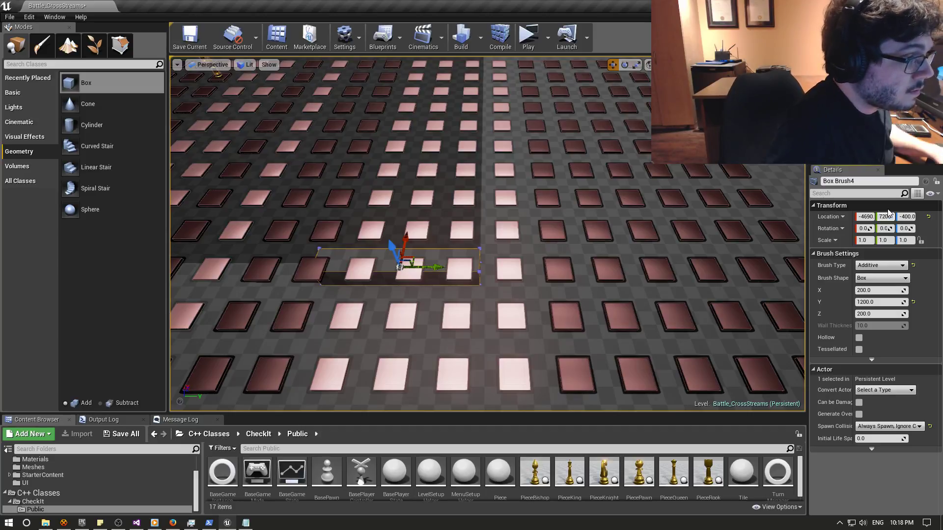
pyautogui.press('Return')
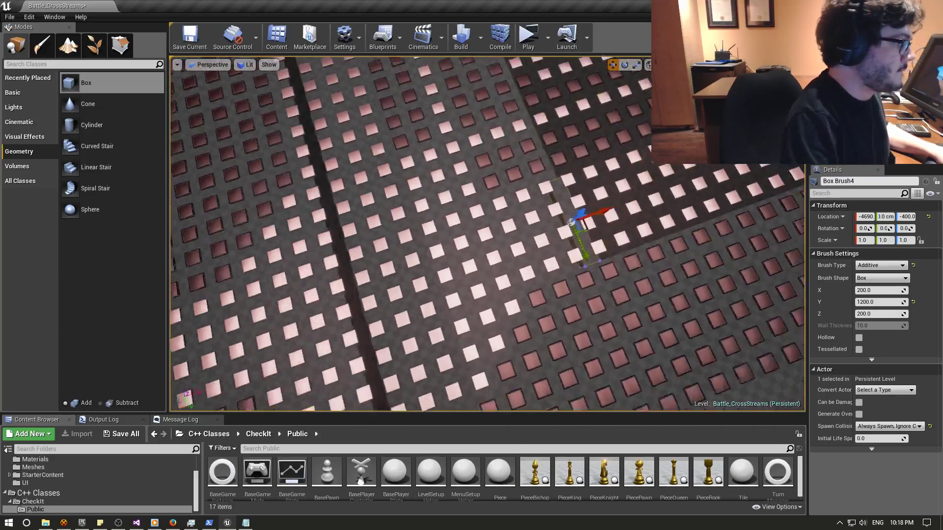
pyautogui.moveTo(487, 234)
pyautogui.mouseDown(button='right')
pyautogui.moveTo(393, 236)
pyautogui.moveTo(491, 275)
pyautogui.mouseUp(button='right')
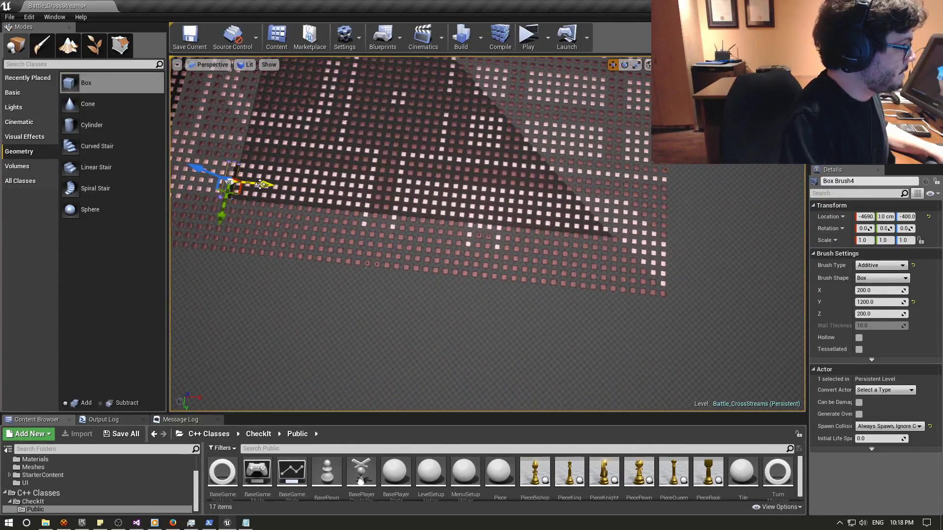
pyautogui.moveTo(633, 206); pyautogui.dragTo(653, 207)
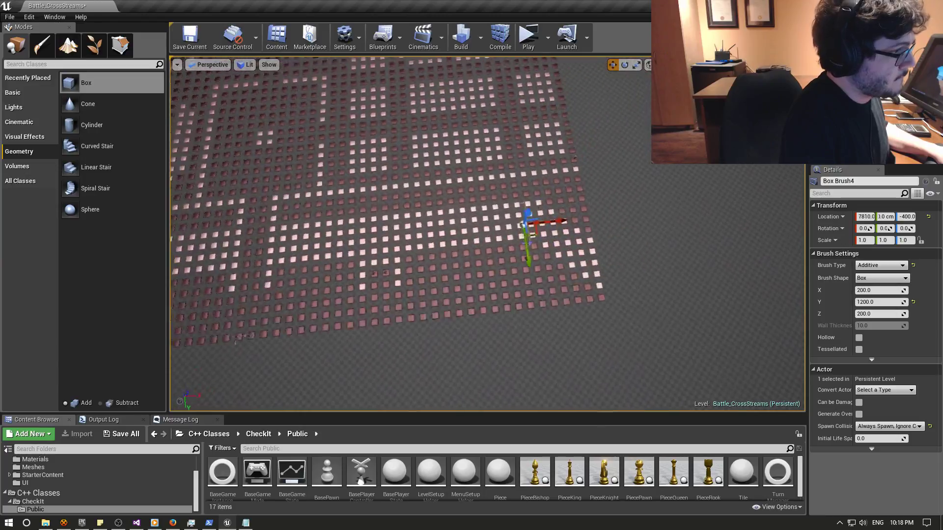
pyautogui.moveTo(541, 245)
pyautogui.mouseDown(button='right')
pyautogui.moveTo(442, 206)
pyautogui.moveTo(442, 148)
pyautogui.moveTo(442, 197)
pyautogui.moveTo(526, 263)
pyautogui.moveTo(526, 245)
pyautogui.moveTo(535, 302)
pyautogui.mouseUp(button='right')
pyautogui.click(526, 264)
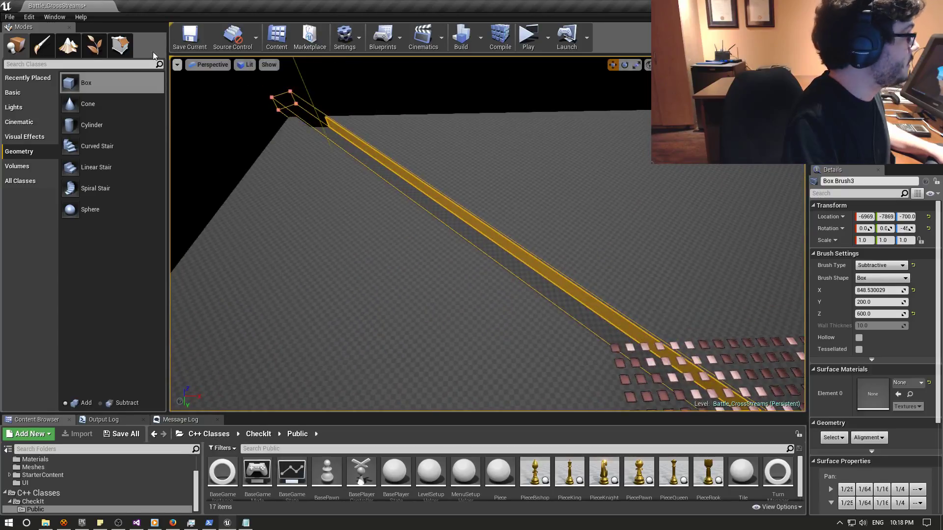
pyautogui.click(29, 18)
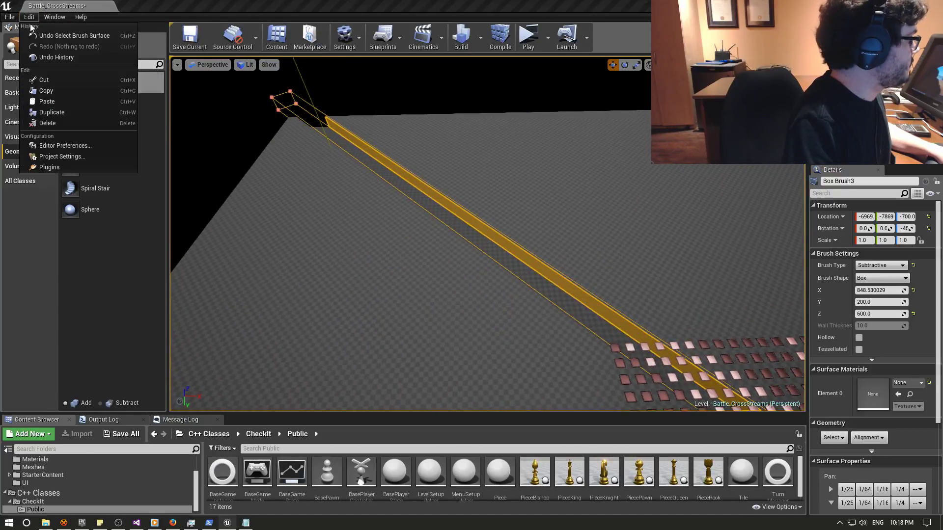
# Duplicate the diagonal channel brush and move the copy to the grid's far corner.
pyautogui.click(52, 112)
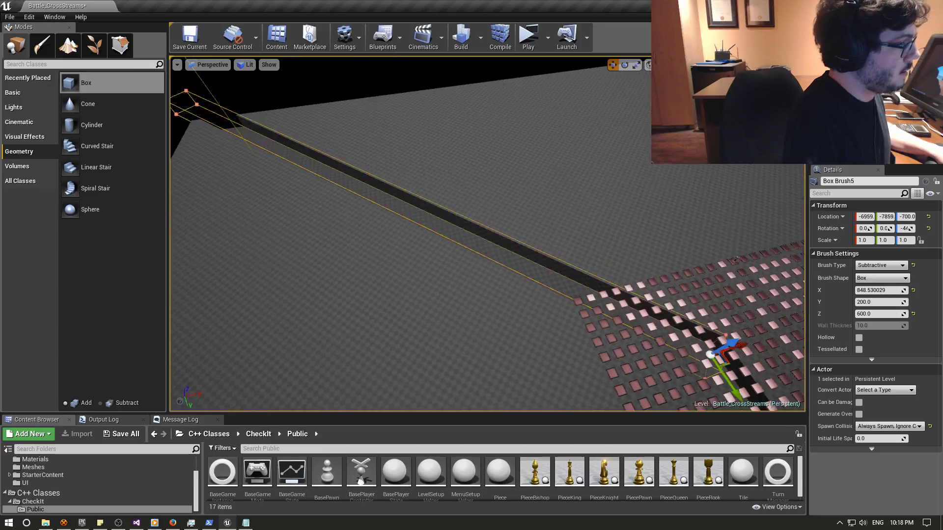
pyautogui.moveTo(487, 236); pyautogui.dragTo(492, 230, button='right')
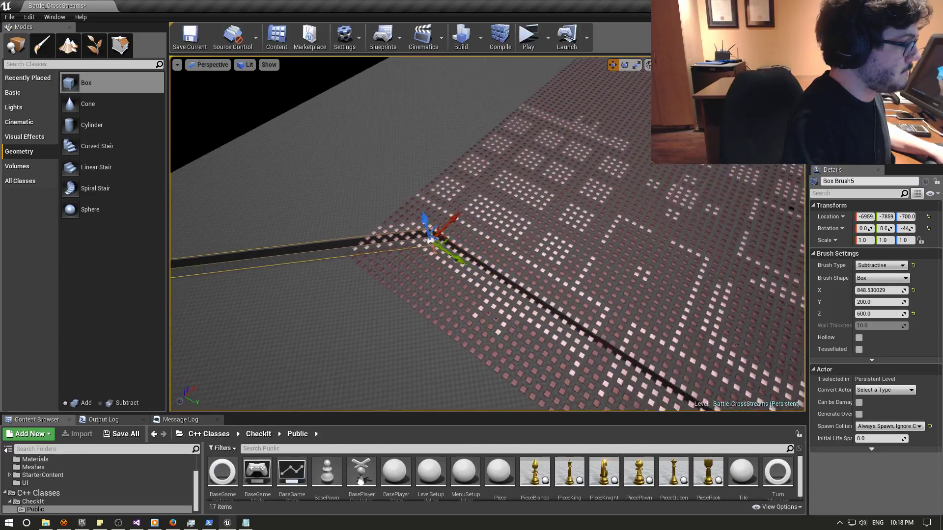
pyautogui.press('s')
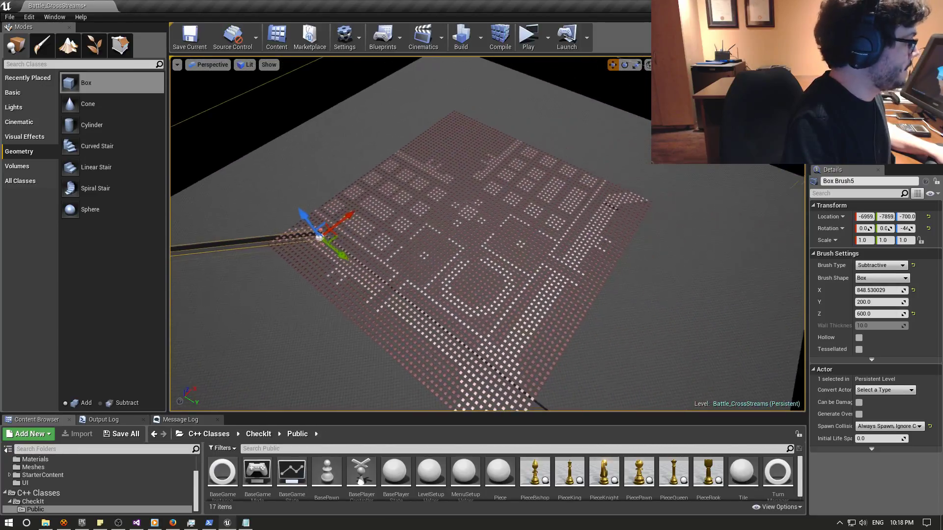
pyautogui.press('s')
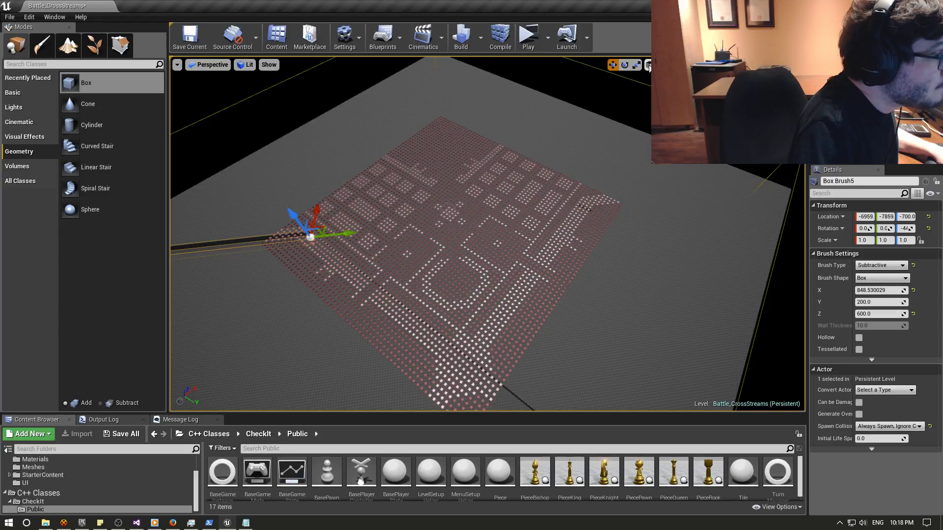
pyautogui.moveTo(350, 234); pyautogui.dragTo(785, 185)
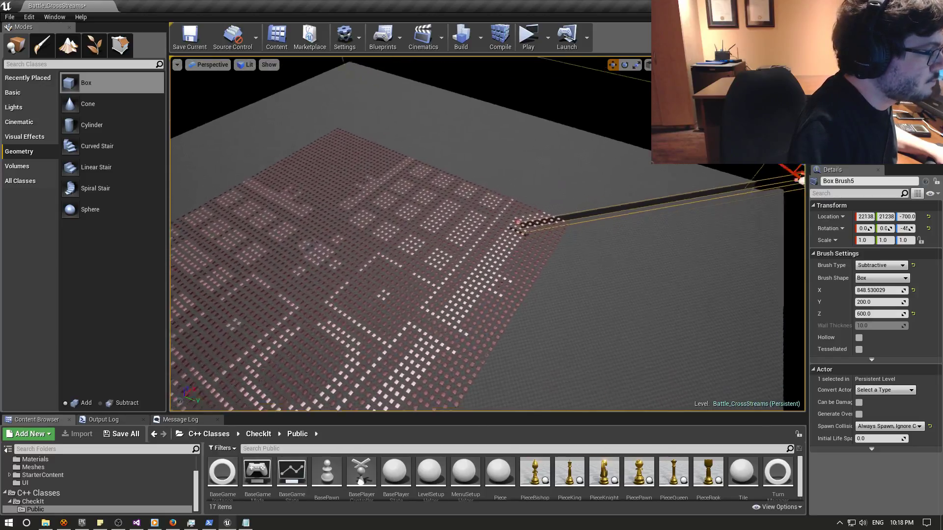
pyautogui.press('f')
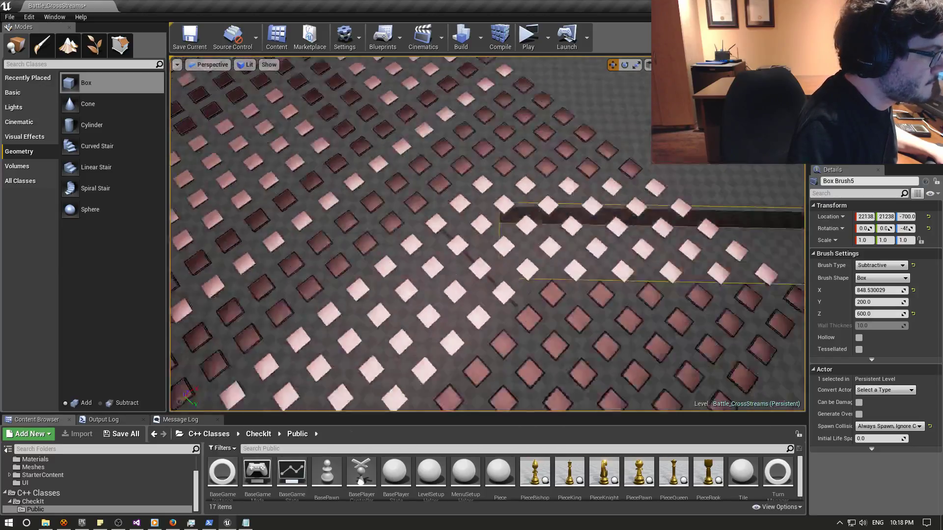
# Orbit around the duplicated brush and the carved tile grid to inspect them.
pyautogui.moveTo(486, 235)
pyautogui.keyDown('alt'); pyautogui.mouseDown()
pyautogui.moveTo(442, 207)
pyautogui.moveTo(496, 162)
pyautogui.moveTo(397, 126)
pyautogui.moveTo(359, 153)
pyautogui.mouseUp(); pyautogui.keyUp('alt')
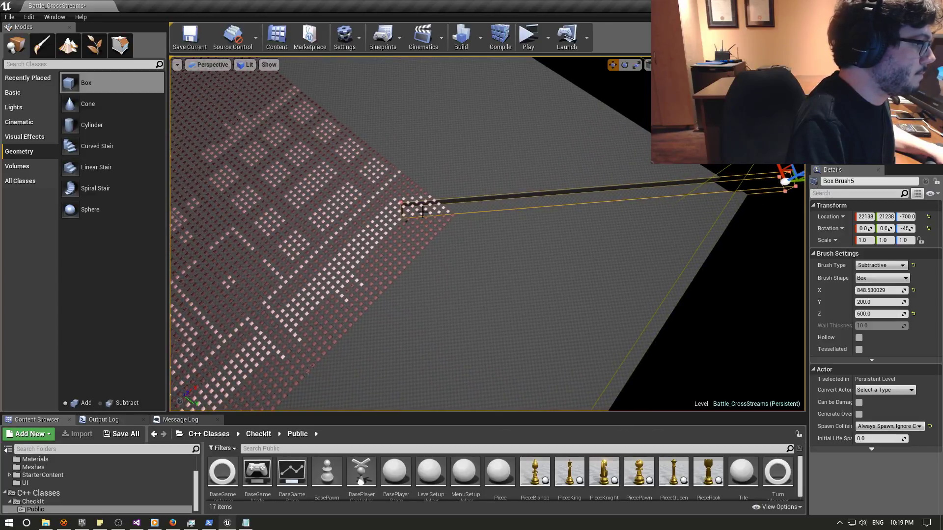
pyautogui.keyDown('alt'); pyautogui.moveTo(422, 212); pyautogui.dragTo(427, 147, button='right'); pyautogui.keyUp('alt')
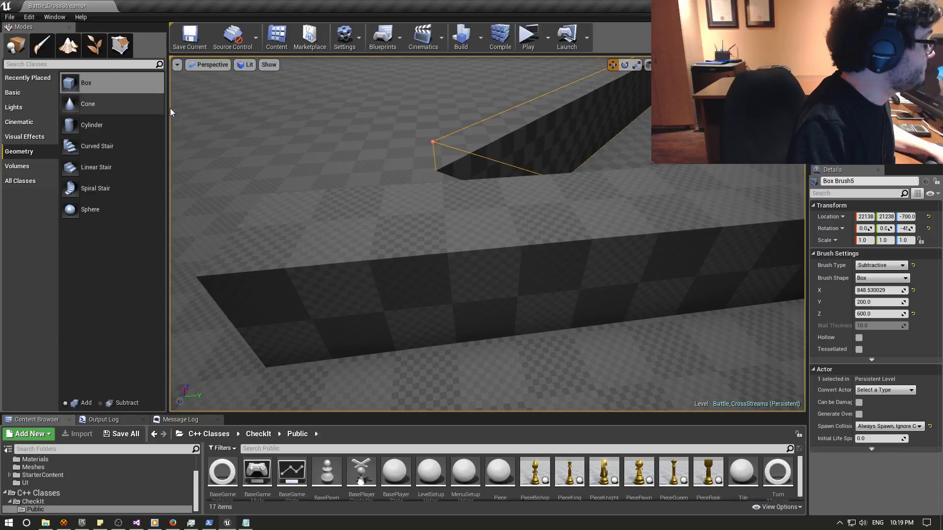
pyautogui.click(432, 143)
pyautogui.moveTo(424, 151)
pyautogui.keyDown('alt'); pyautogui.mouseDown(button='right')
pyautogui.moveTo(423, 162)
pyautogui.moveTo(423, 142)
pyautogui.moveTo(446, 209)
pyautogui.mouseUp(button='right'); pyautogui.keyUp('alt')
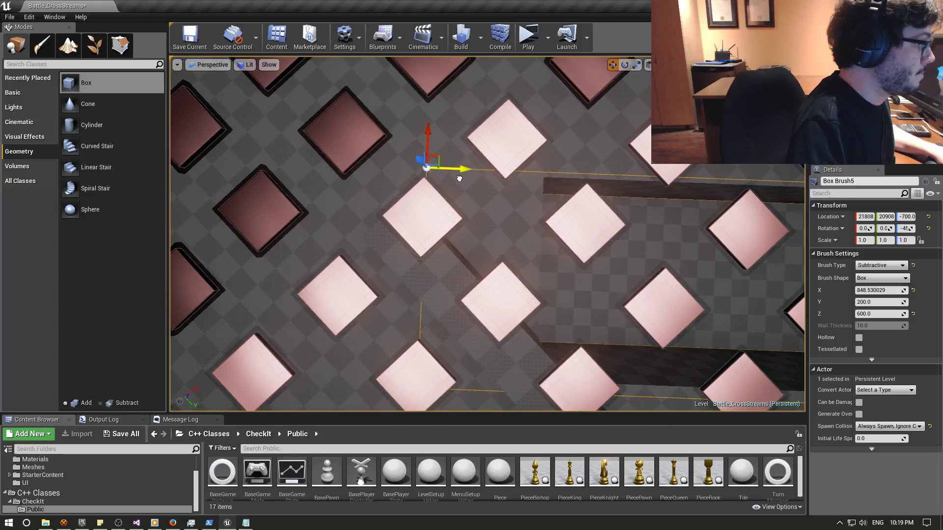
pyautogui.moveTo(454, 178)
pyautogui.keyDown('alt'); pyautogui.mouseDown()
pyautogui.moveTo(457, 122)
pyautogui.moveTo(457, 223)
pyautogui.moveTo(395, 229)
pyautogui.mouseUp(); pyautogui.keyUp('alt')
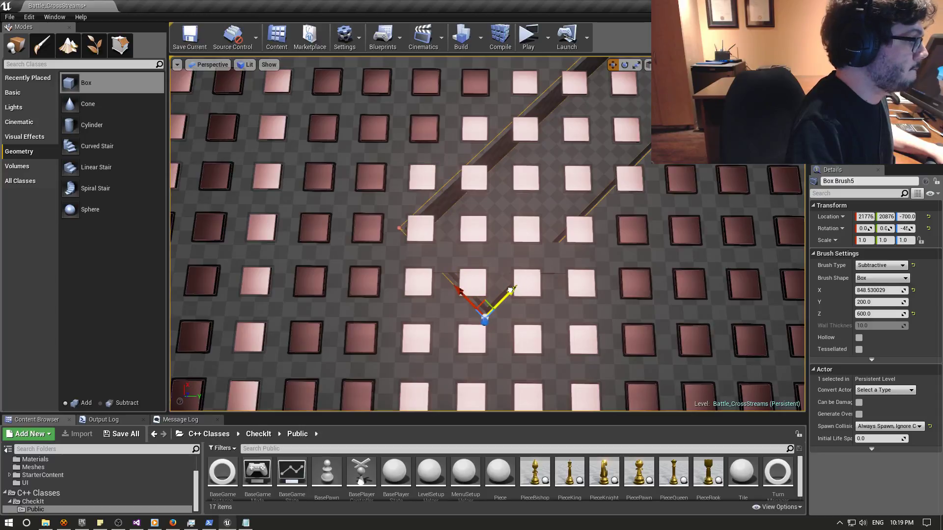
pyautogui.keyDown('alt'); pyautogui.moveTo(536, 266); pyautogui.dragTo(236, 71); pyautogui.keyUp('alt')
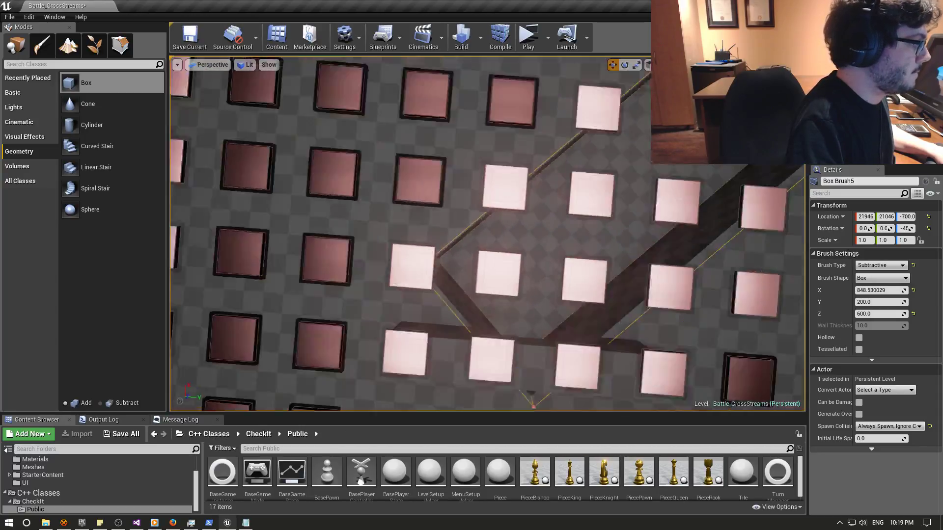
pyautogui.click(209, 64)
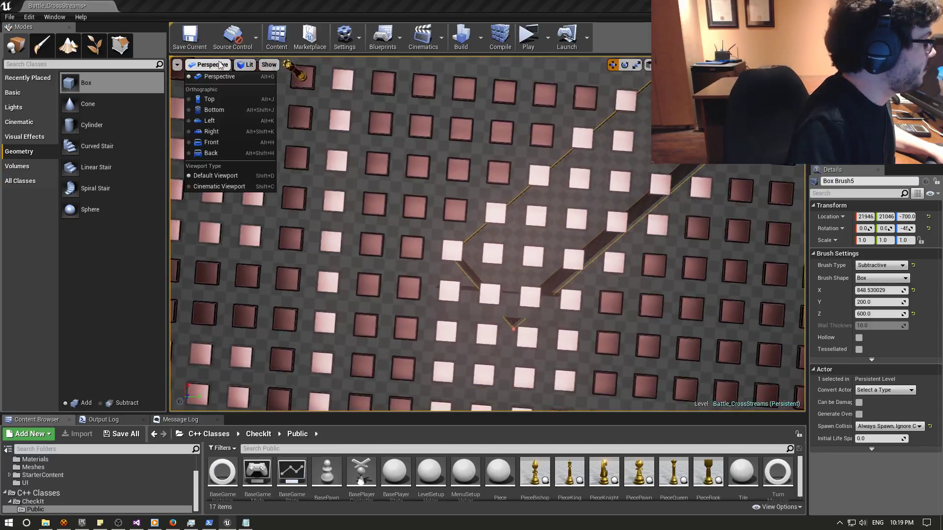
# Switch to the Top wireframe view and zoom in on the diagonal brush's corner.
pyautogui.click(206, 109)
pyautogui.scroll(-1, 427, 260)
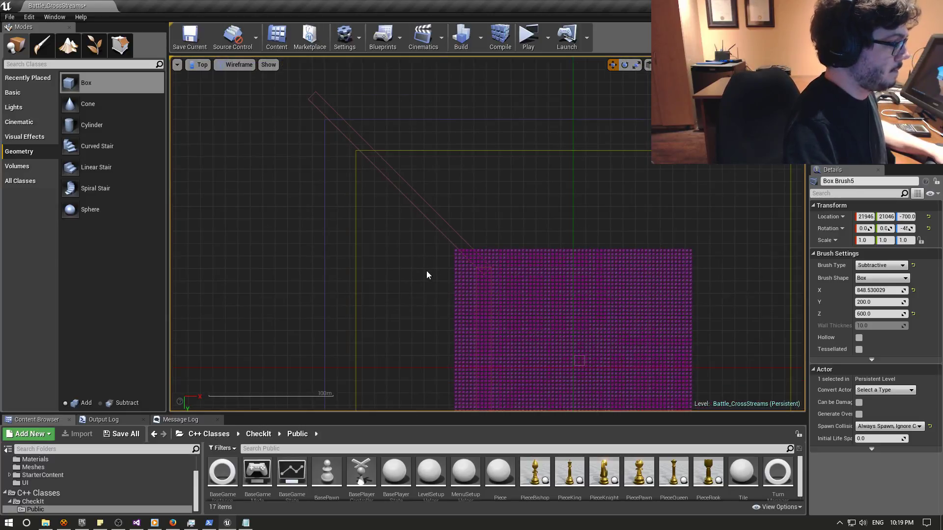
pyautogui.moveTo(427, 270); pyautogui.dragTo(331, 87, button='right')
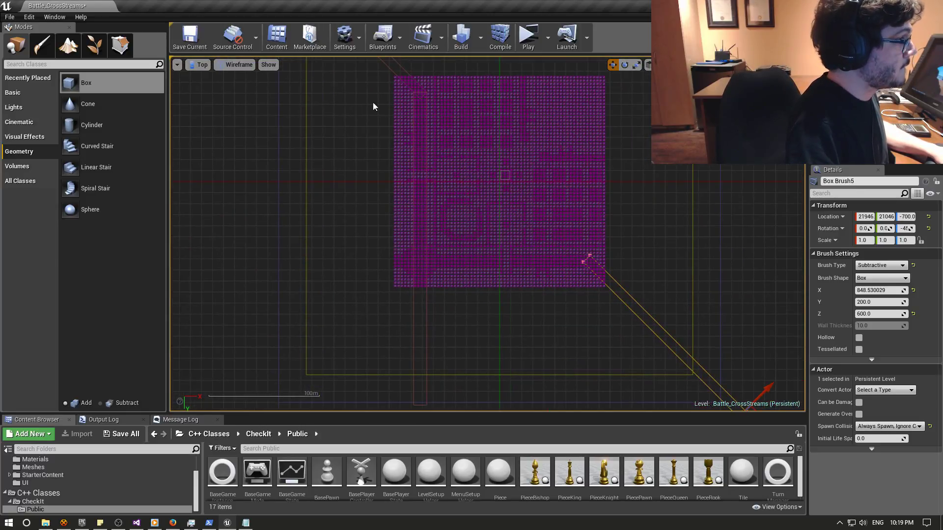
pyautogui.moveTo(373, 107); pyautogui.dragTo(420, 187)
pyautogui.scroll(5, 421, 187)
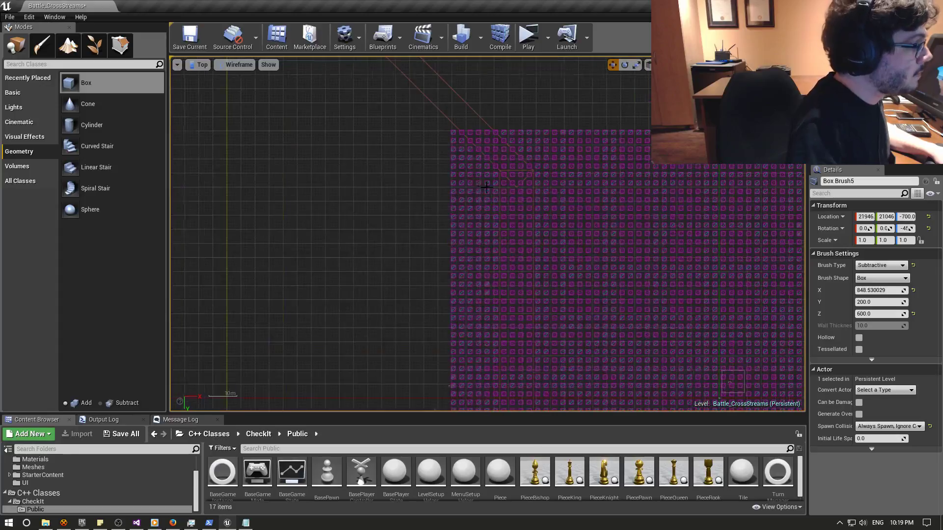
pyautogui.scroll(1, 579, 150)
pyautogui.scroll(1, 579, 150)
pyautogui.scroll(1, 601, 160)
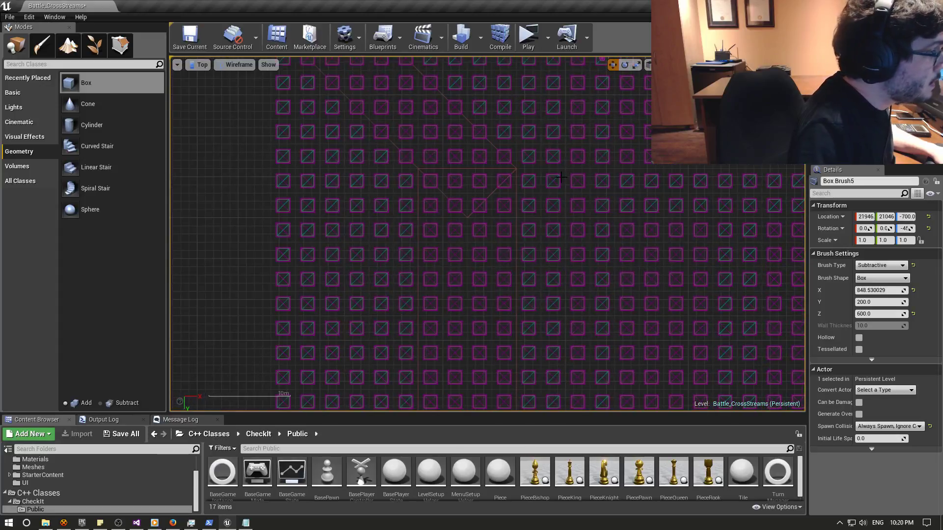
pyautogui.scroll(1, 560, 177)
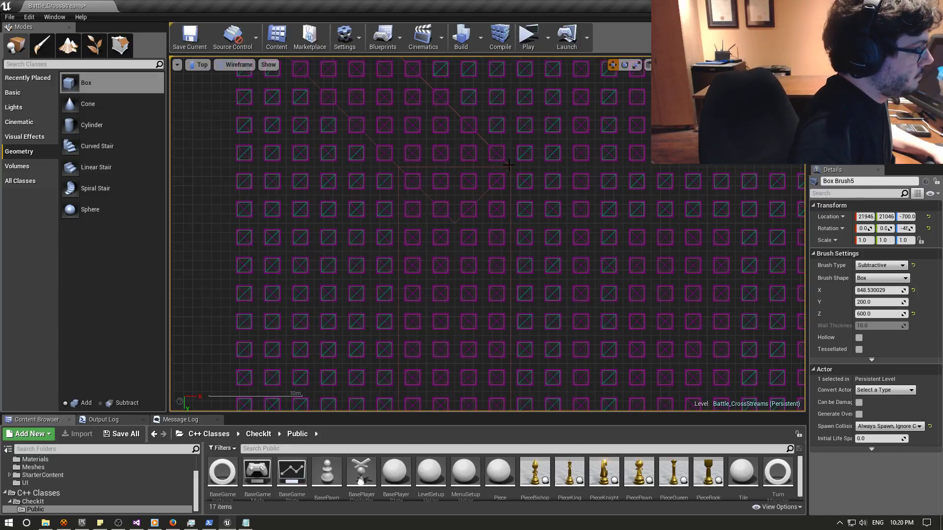
pyautogui.scroll(-3, 514, 173)
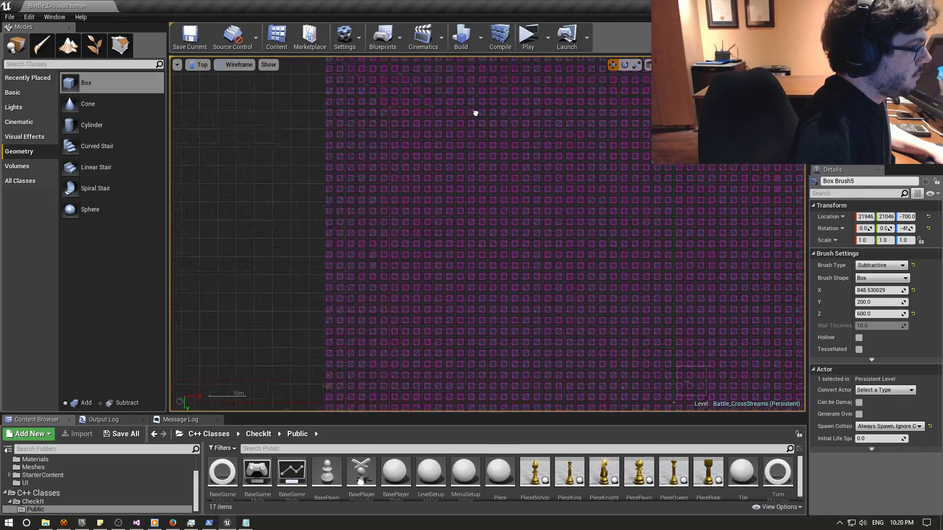
pyautogui.moveTo(490, 133); pyautogui.dragTo(446, 130, button='right')
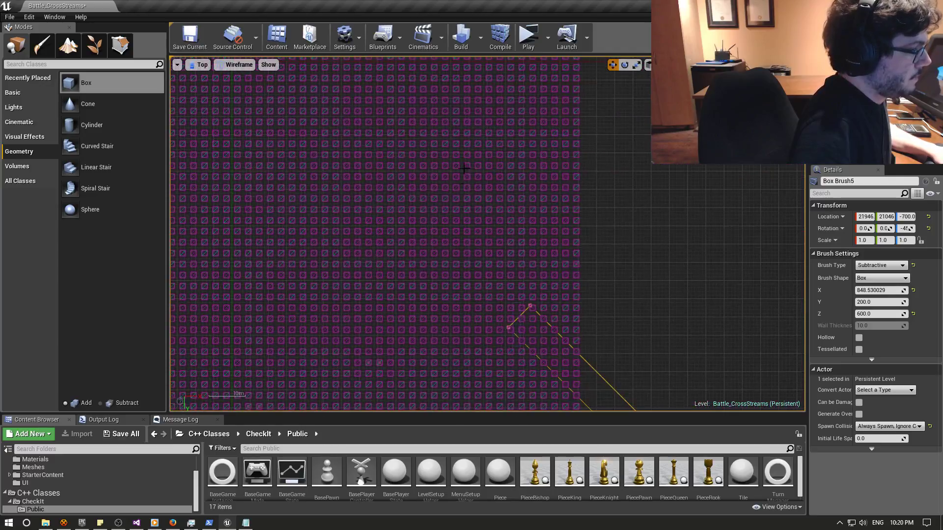
pyautogui.scroll(2, 446, 129)
pyautogui.scroll(2, 462, 142)
pyautogui.scroll(2, 484, 159)
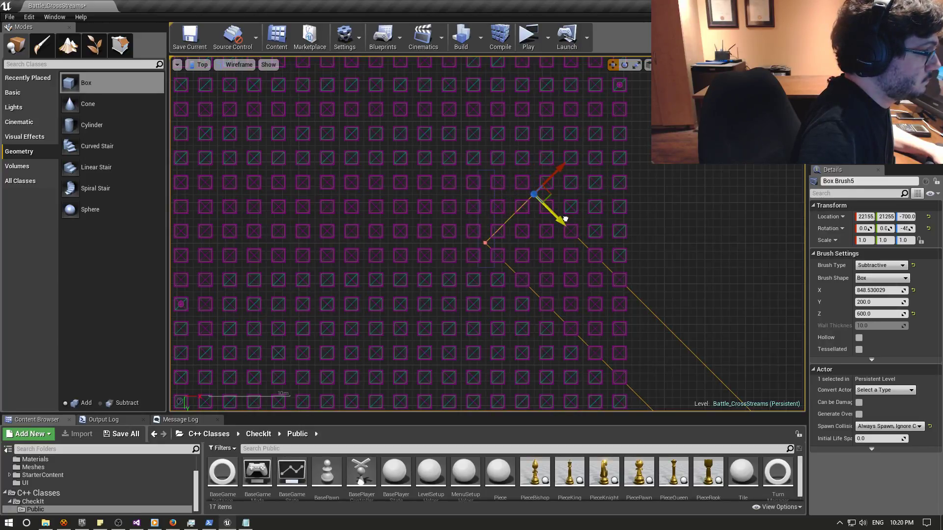
pyautogui.scroll(2, 567, 219)
pyautogui.scroll(2, 490, 164)
pyautogui.scroll(2, 516, 166)
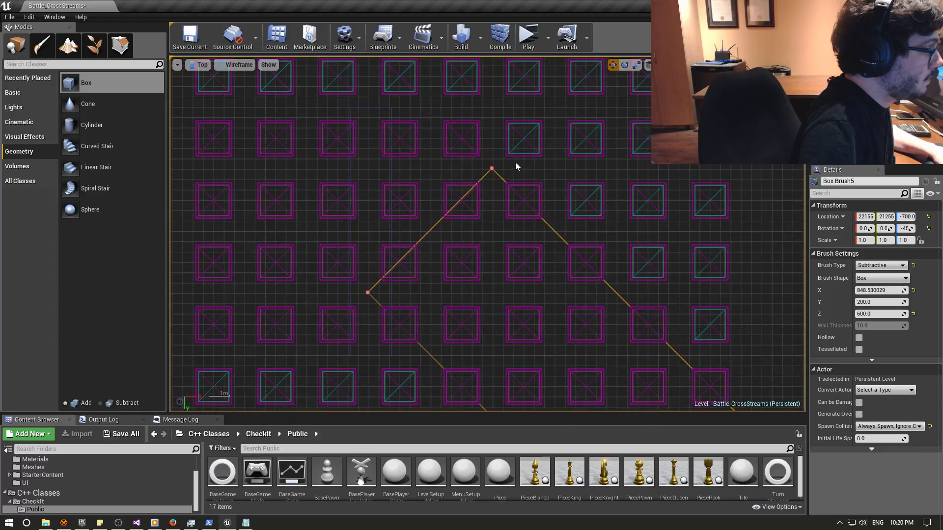
pyautogui.scroll(-1, 555, 227)
pyautogui.scroll(-1, 555, 226)
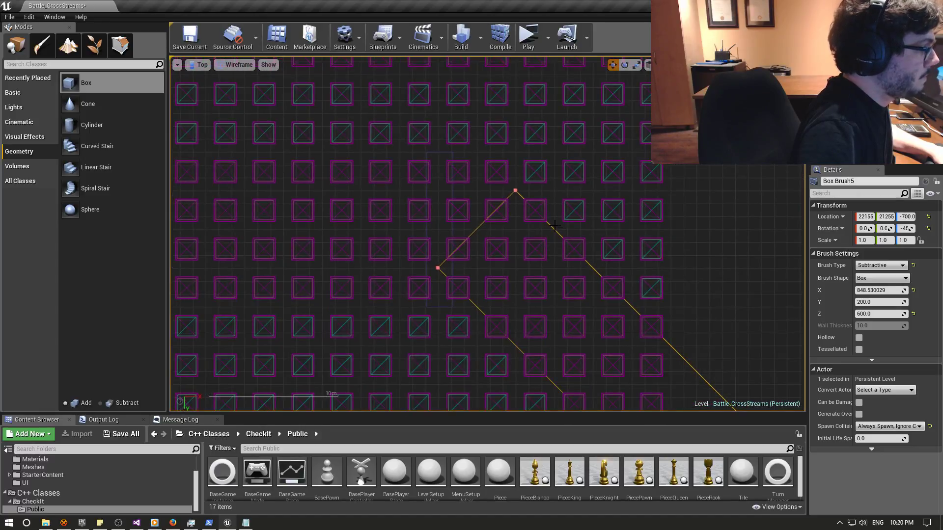
pyautogui.scroll(-1, 560, 231)
pyautogui.scroll(-1, 566, 235)
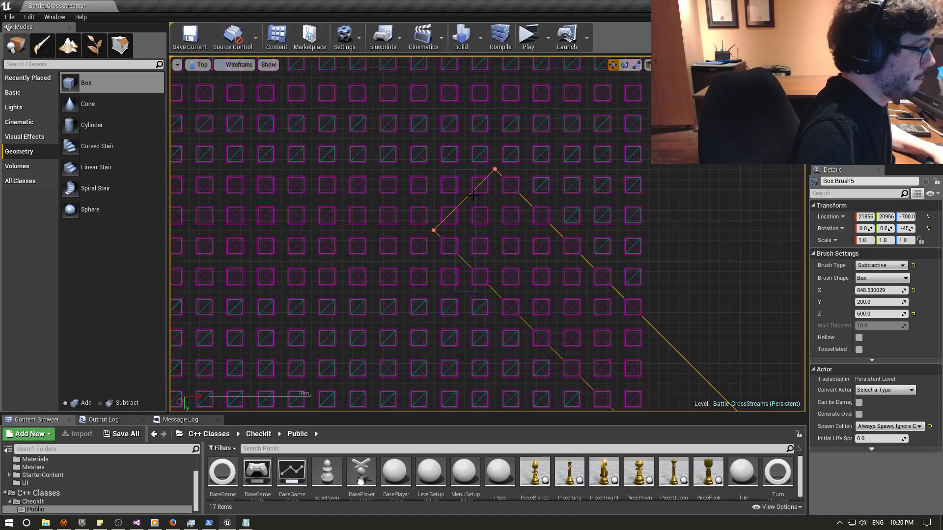
# Shift Box Brush5 via its apex corner to 21860, 20960, -700, meeting the first channel, then deselect.
pyautogui.moveTo(472, 195)
pyautogui.mouseDown(button='right')
pyautogui.moveTo(484, 209)
pyautogui.moveTo(499, 196)
pyautogui.mouseUp(button='right')
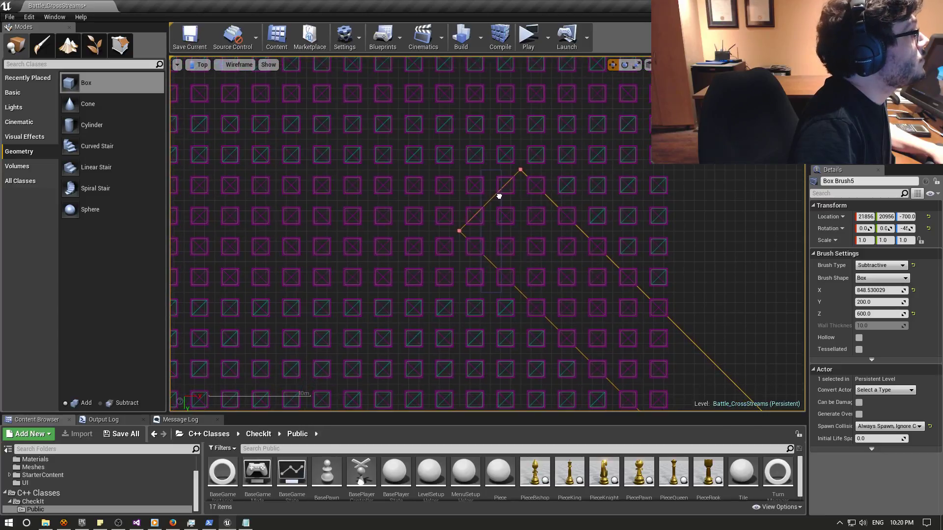
pyautogui.scroll(2, 518, 185)
pyautogui.scroll(2, 518, 183)
pyautogui.scroll(2, 519, 183)
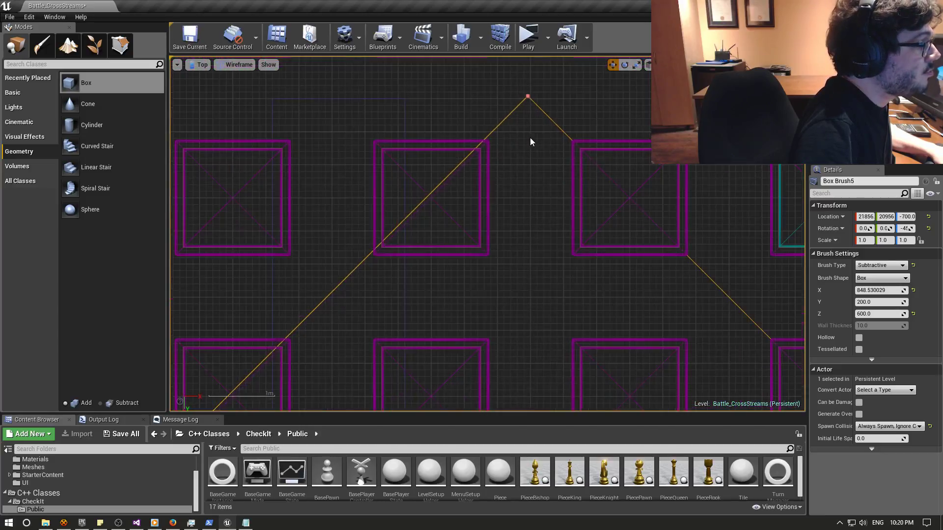
pyautogui.scroll(1, 527, 123)
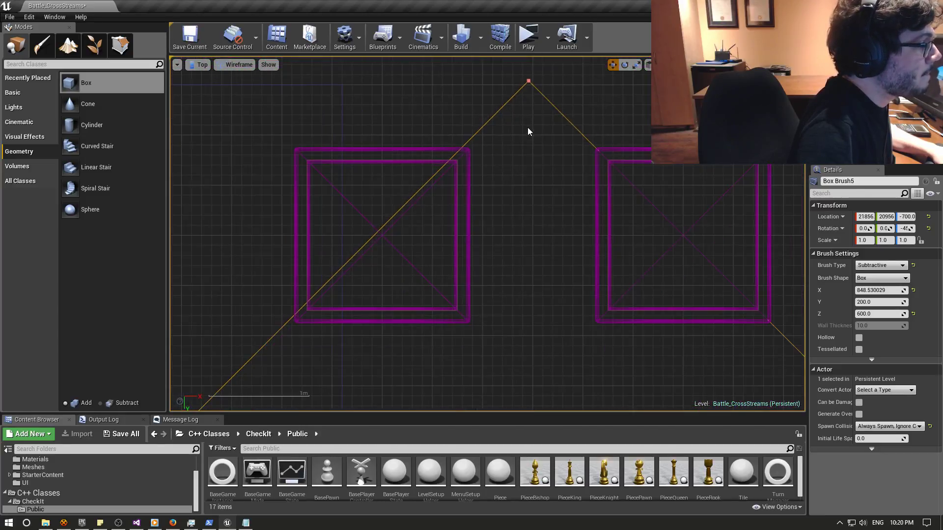
pyautogui.click(534, 86)
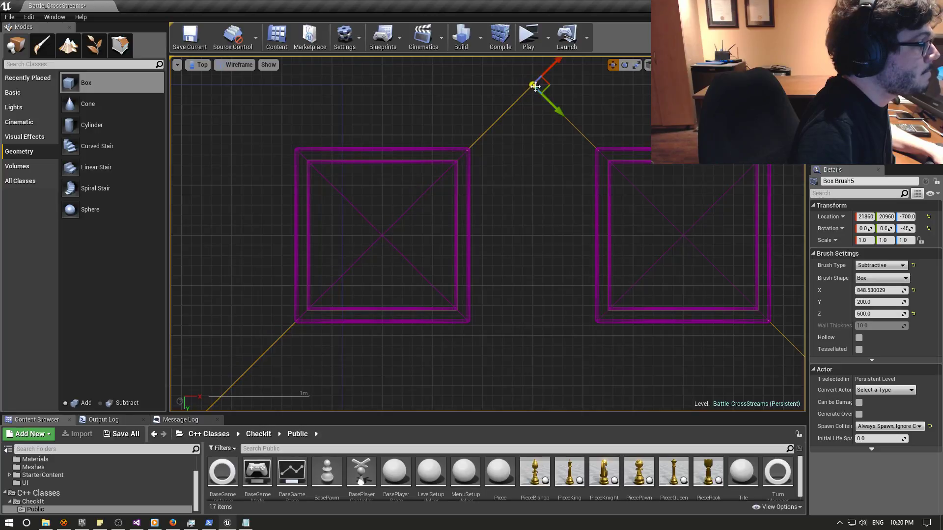
pyautogui.click(536, 117)
pyautogui.scroll(-2, 535, 131)
pyautogui.scroll(-3, 522, 134)
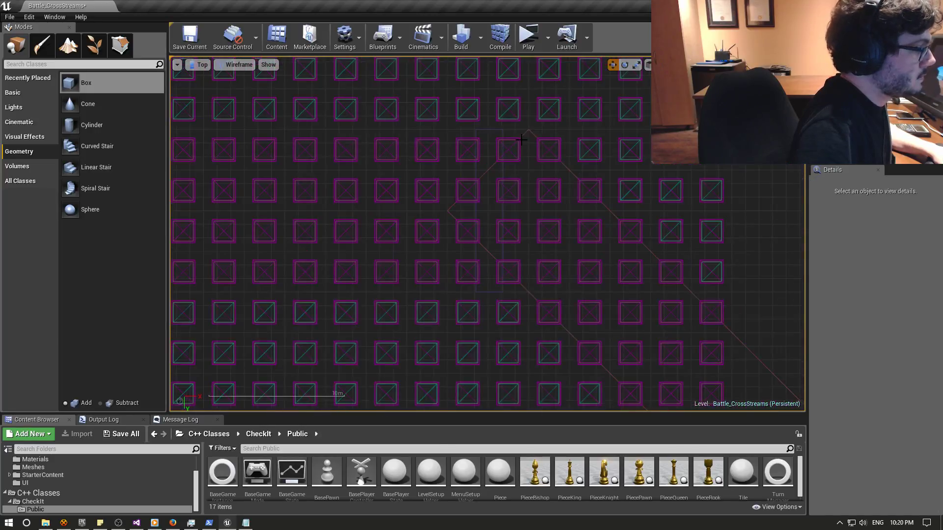
pyautogui.scroll(-2, 522, 142)
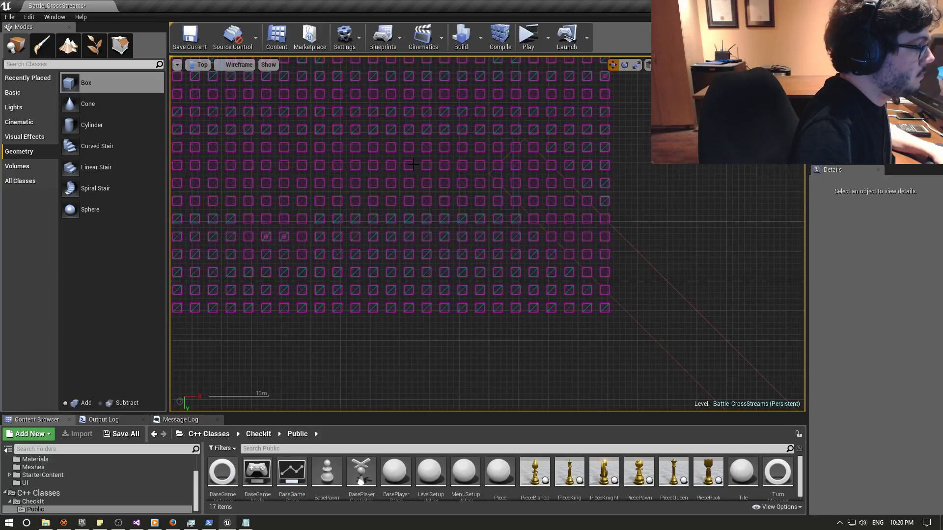
pyautogui.scroll(-1, 432, 167)
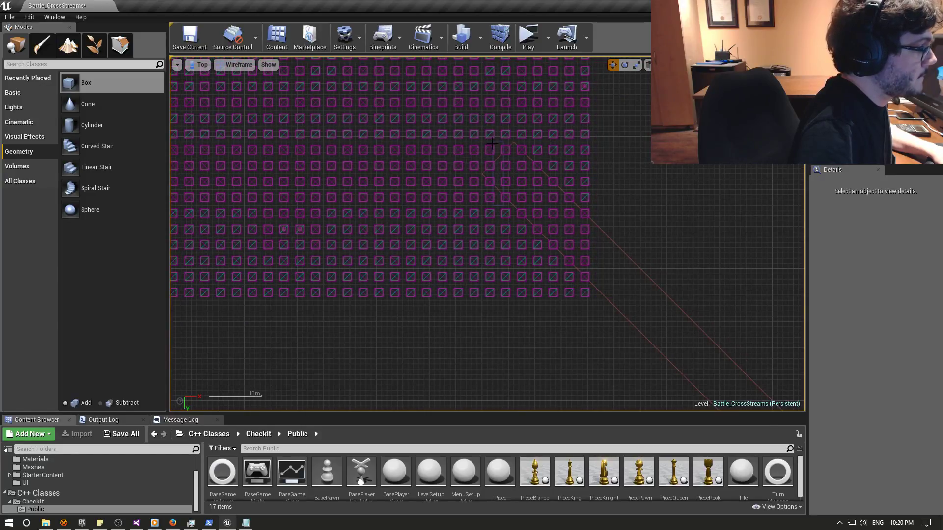
# Select the additive box brush beside the channel and return the viewport to lit Perspective.
pyautogui.click(491, 143)
pyautogui.scroll(2, 513, 170)
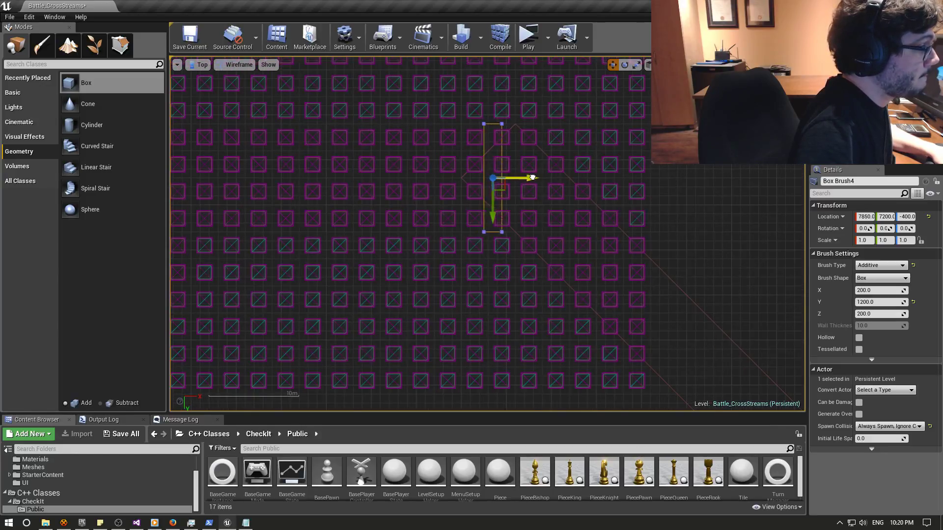
pyautogui.scroll(3, 534, 150)
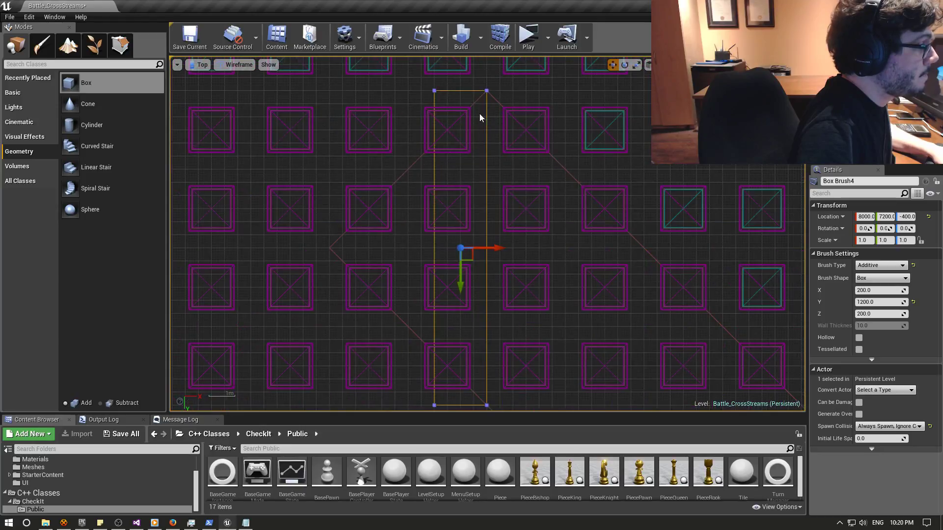
pyautogui.scroll(1, 471, 116)
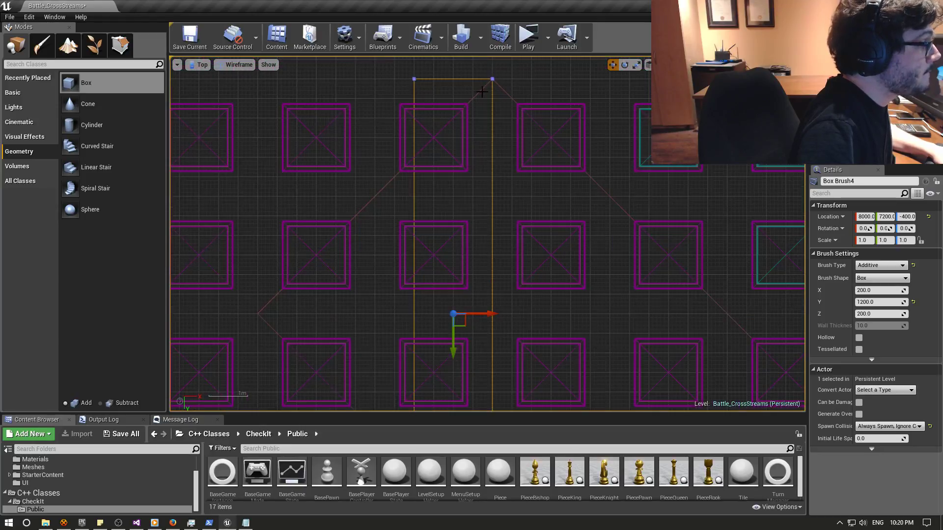
pyautogui.scroll(1, 482, 106)
pyautogui.scroll(1, 525, 167)
pyautogui.scroll(2, 486, 167)
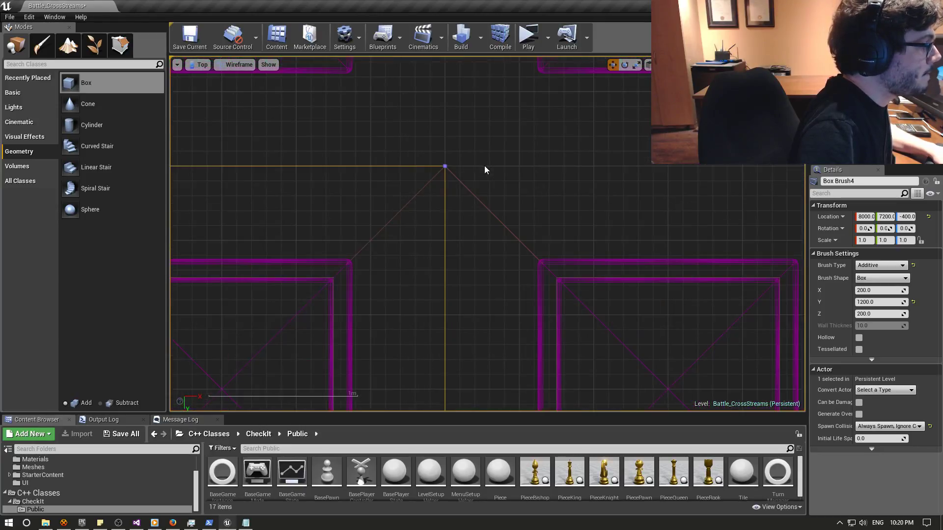
pyautogui.scroll(-2, 484, 172)
pyautogui.scroll(-2, 368, 170)
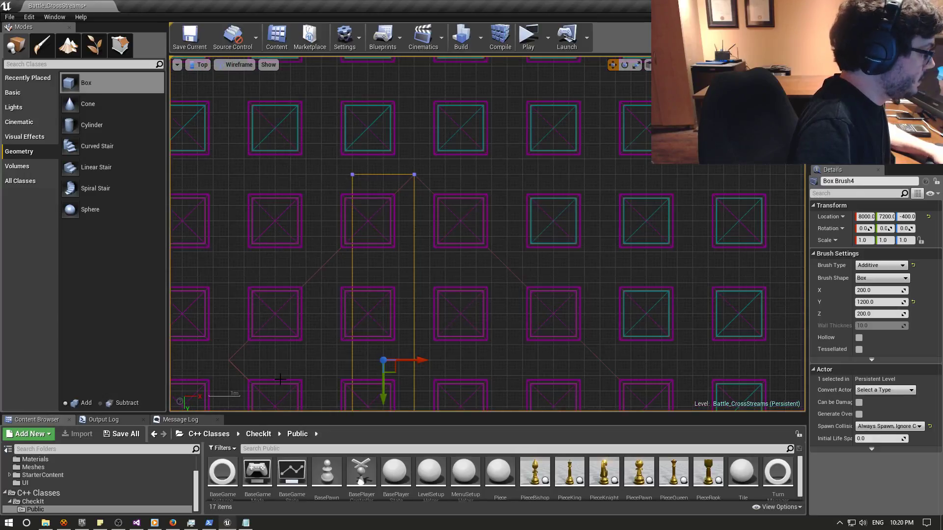
pyautogui.click(201, 65)
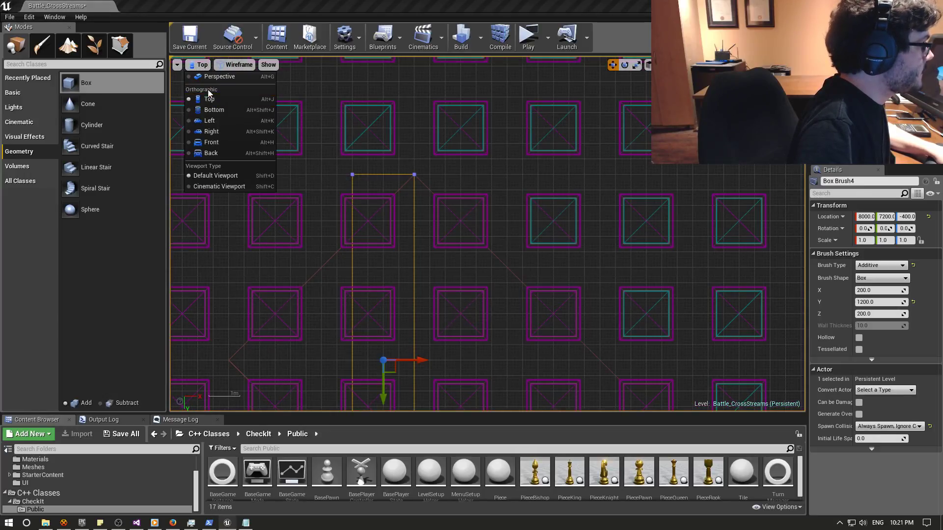
pyautogui.click(218, 80)
# Frame Box Brush4 and set its Location Z to 0 and brush Z size to 600.
pyautogui.moveTo(399, 304); pyautogui.dragTo(399, 221, button='right')
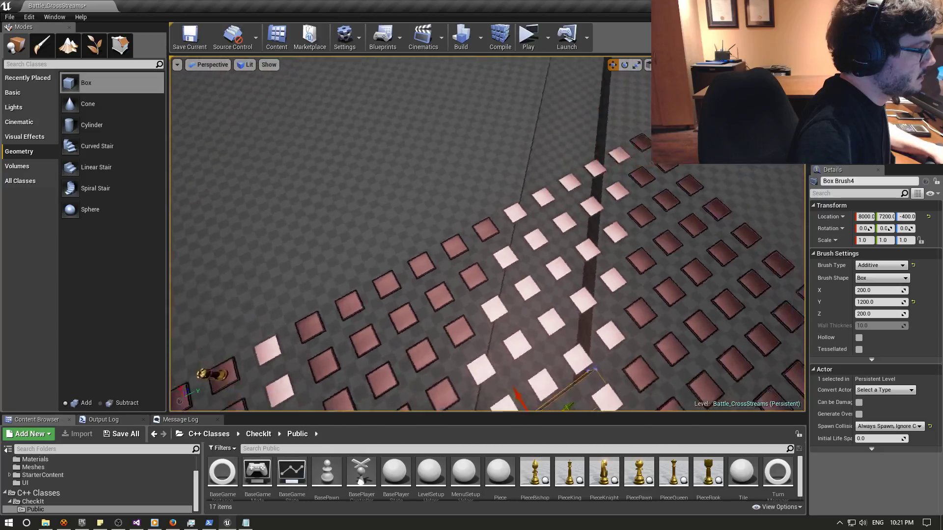
pyautogui.press('f')
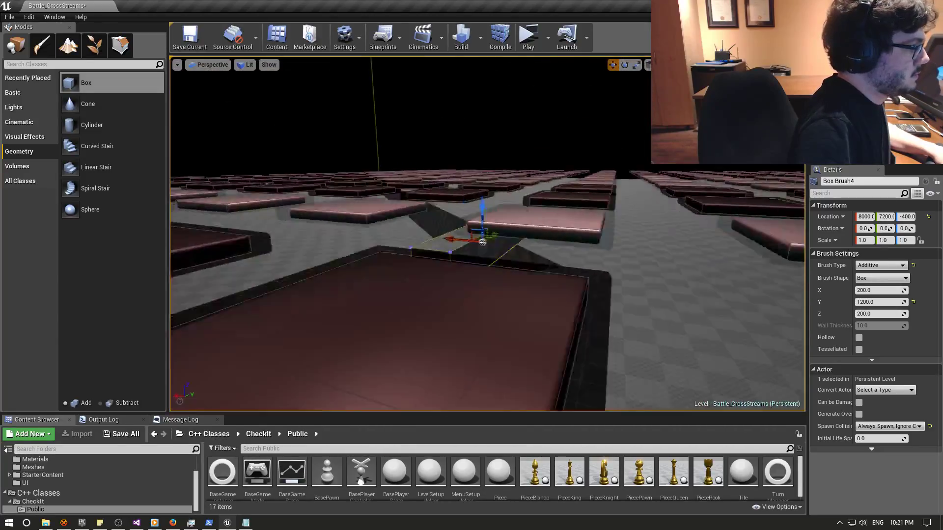
pyautogui.keyDown('alt'); pyautogui.moveTo(432, 302); pyautogui.dragTo(432, 302); pyautogui.keyUp('alt')
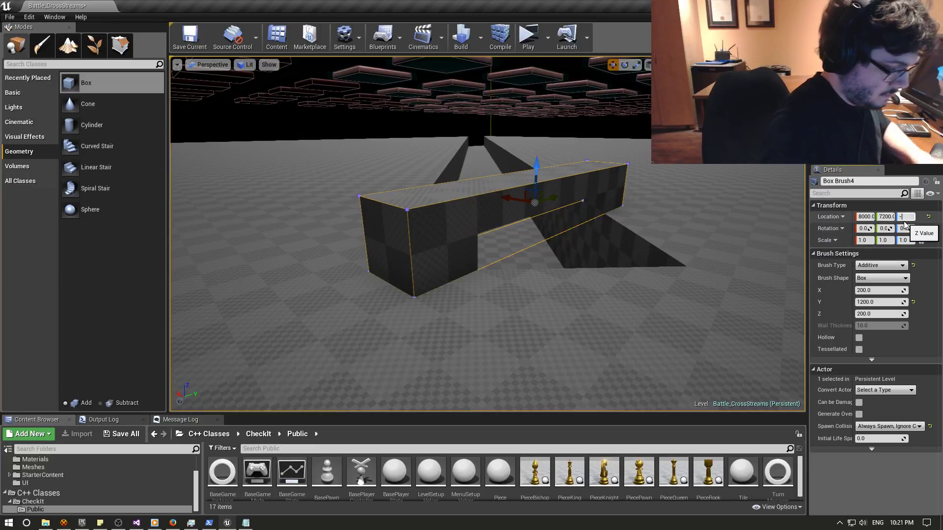
pyautogui.write('700')
pyautogui.press('Return')
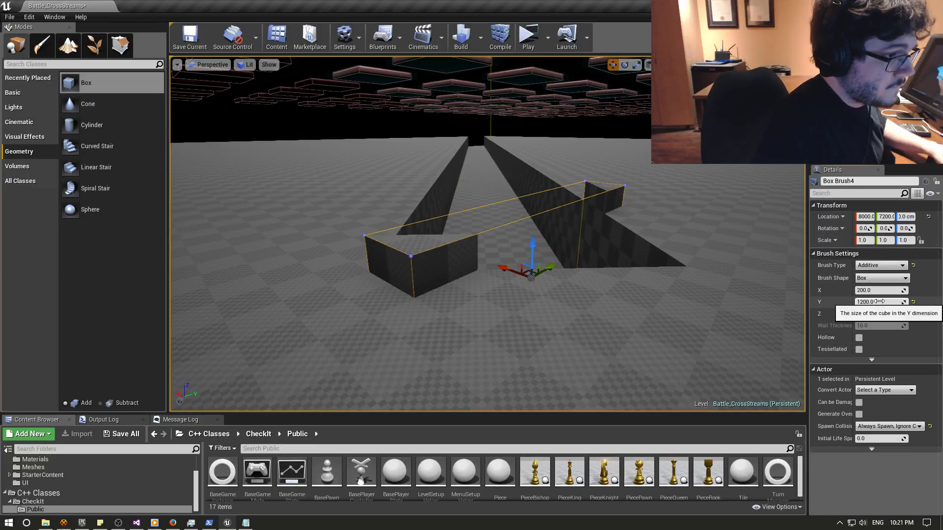
pyautogui.press('Tab')
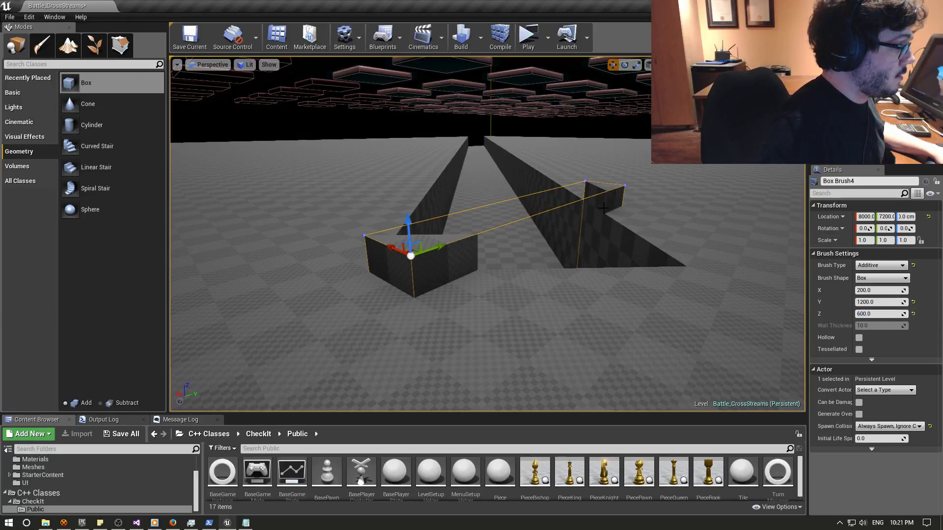
pyautogui.click(120, 45)
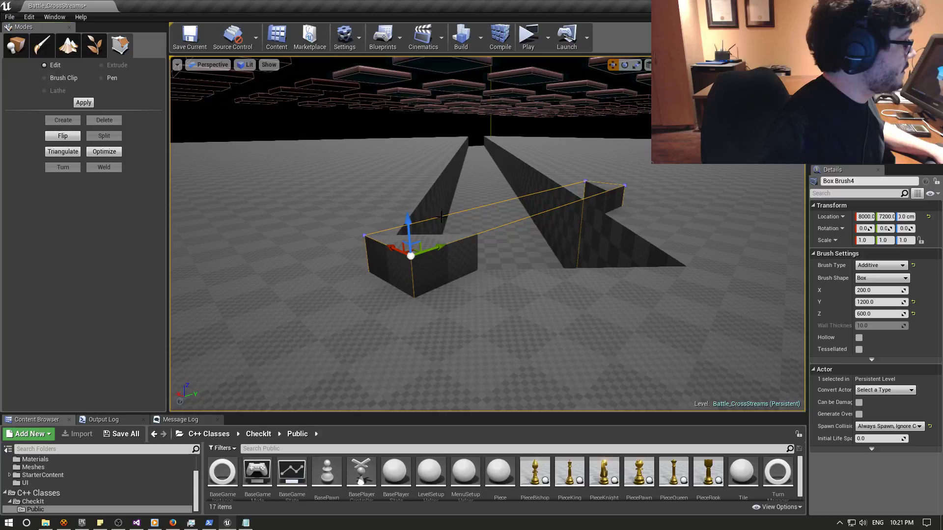
# Select Box Brush4's top and bottom front corner vertices in Geometry mode.
pyautogui.click(442, 265)
pyautogui.click(623, 184)
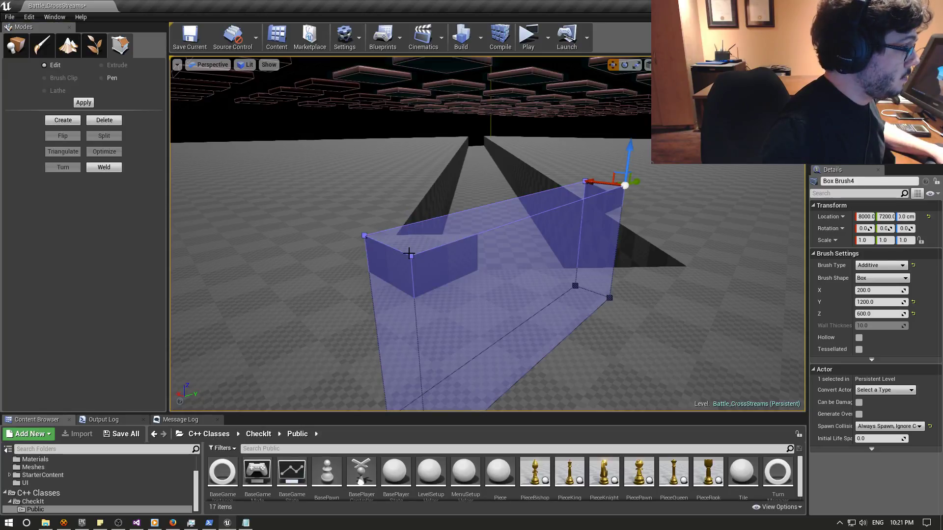
pyautogui.moveTo(611, 302)
pyautogui.mouseDown(button='right')
pyautogui.moveTo(520, 315)
pyautogui.moveTo(387, 307)
pyautogui.moveTo(391, 334)
pyautogui.moveTo(422, 339)
pyautogui.mouseUp(button='right')
pyautogui.click(507, 311)
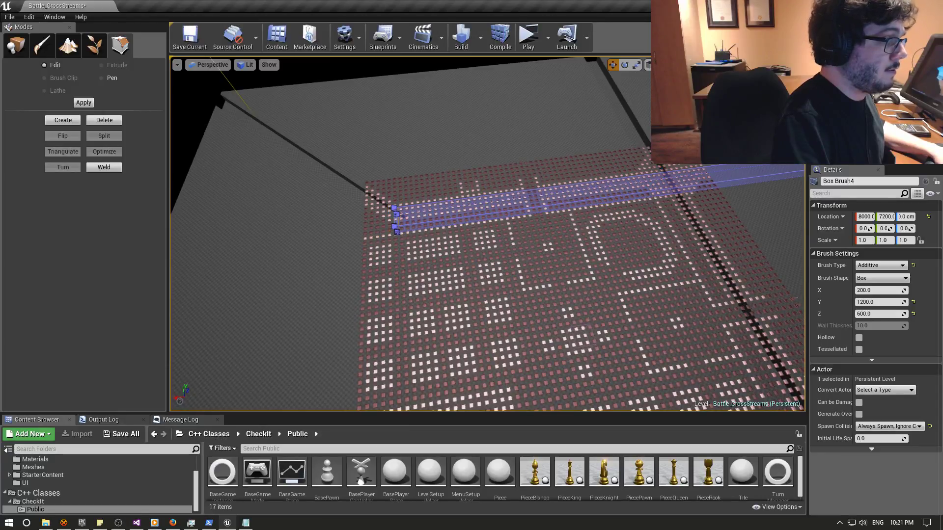
pyautogui.moveTo(422, 339); pyautogui.dragTo(442, 334, button='right')
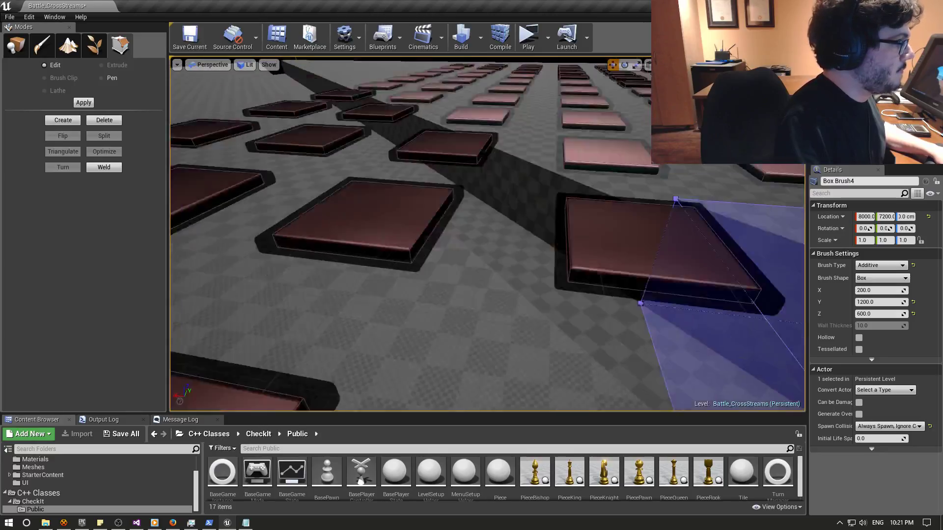
pyautogui.moveTo(643, 274); pyautogui.dragTo(643, 274, button='right')
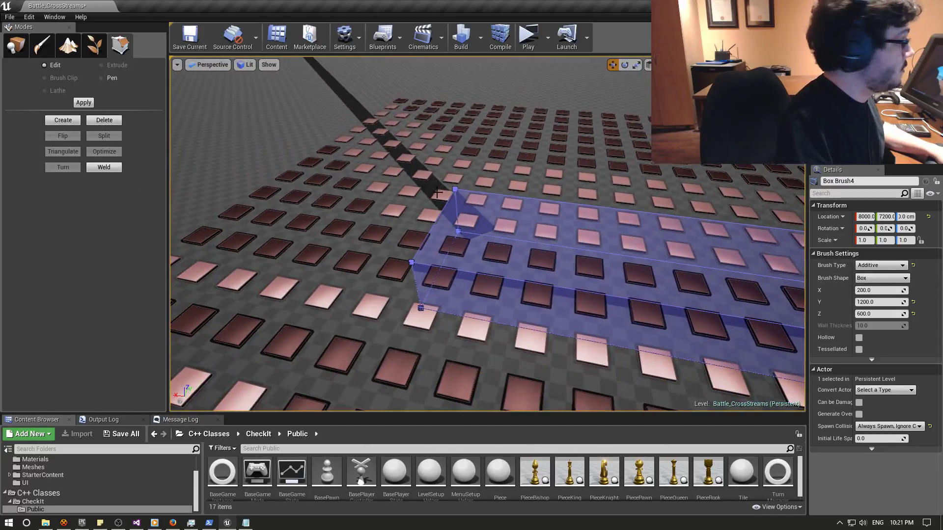
pyautogui.click(879, 266)
# Make Box Brush4 Subtractive and fly around the 200 × 1200 × 600 channel it carves.
pyautogui.moveTo(638, 275); pyautogui.dragTo(634, 285, button='right')
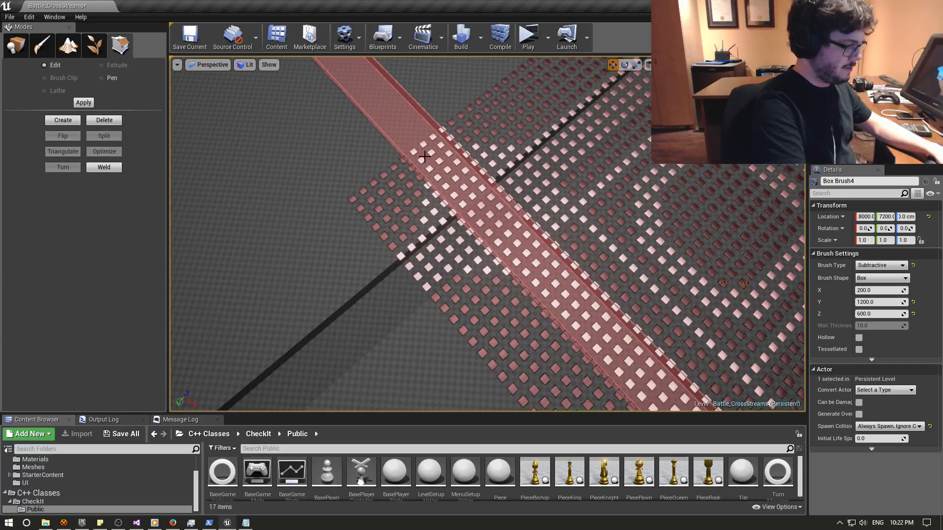
pyautogui.scroll(5, 487, 234)
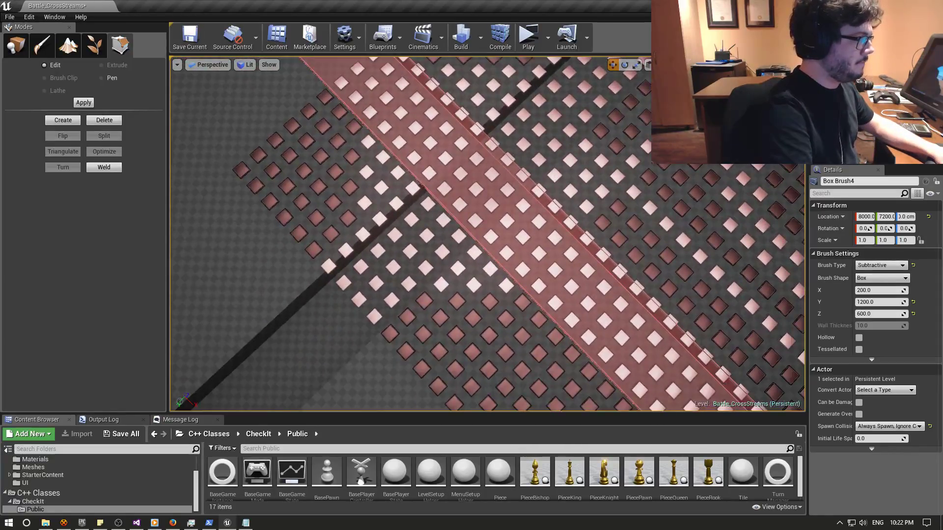
pyautogui.scroll(-3, 487, 234)
pyautogui.scroll(3, 487, 234)
pyautogui.scroll(-3, 488, 234)
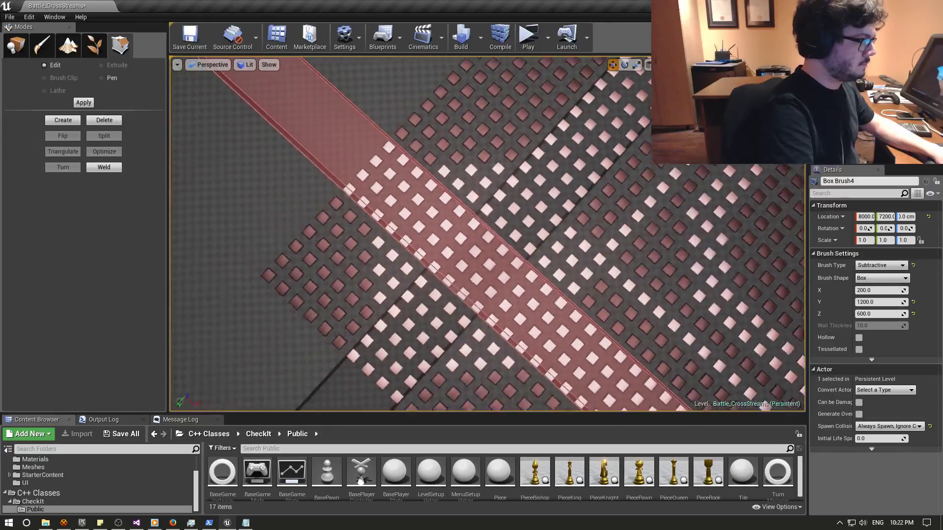
pyautogui.scroll(2, 488, 234)
pyautogui.scroll(1, 487, 234)
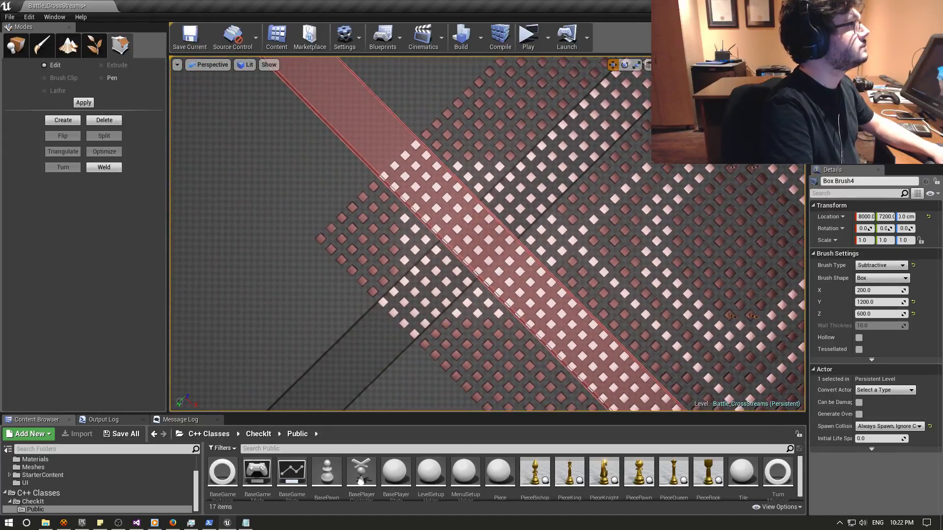
pyautogui.moveTo(487, 234); pyautogui.dragTo(564, 241, button='right')
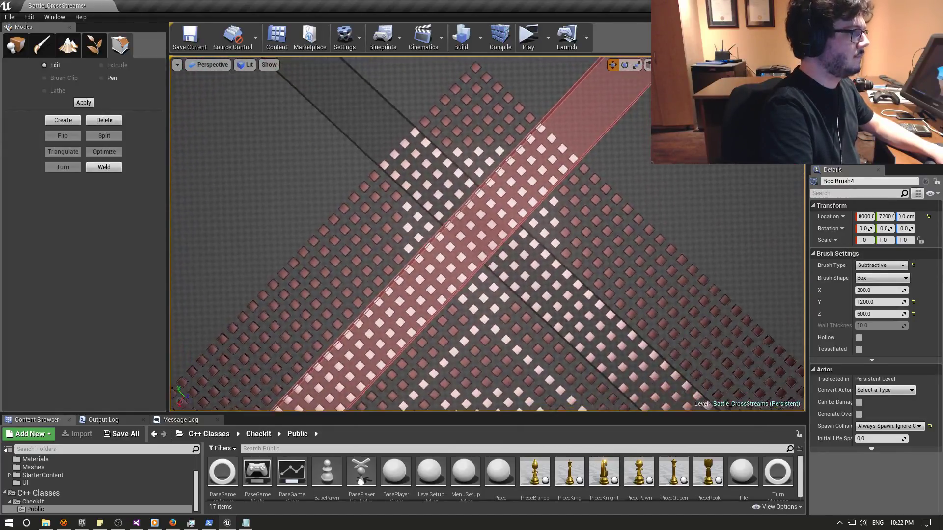
pyautogui.moveTo(393, 209); pyautogui.dragTo(393, 209, button='right')
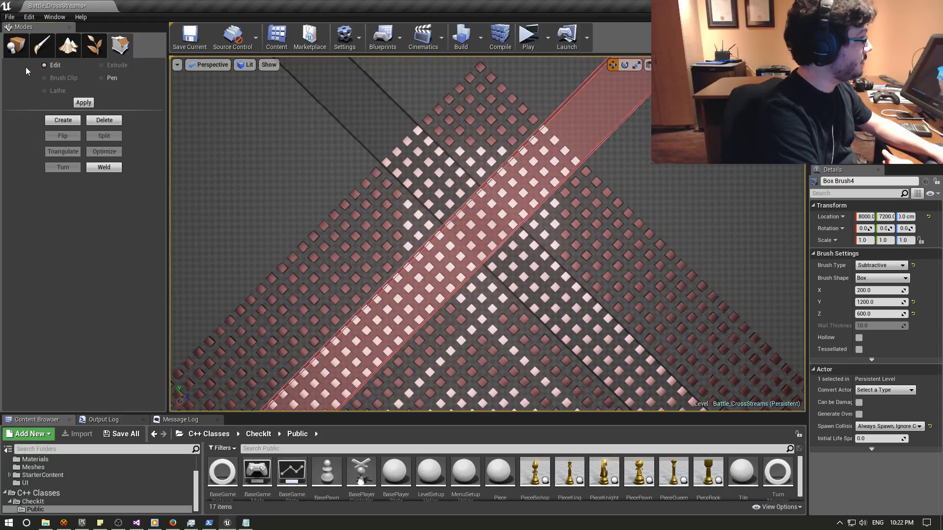
# Place a new Box brush on the tile grid and set its Z size to 600.
pyautogui.click(16, 44)
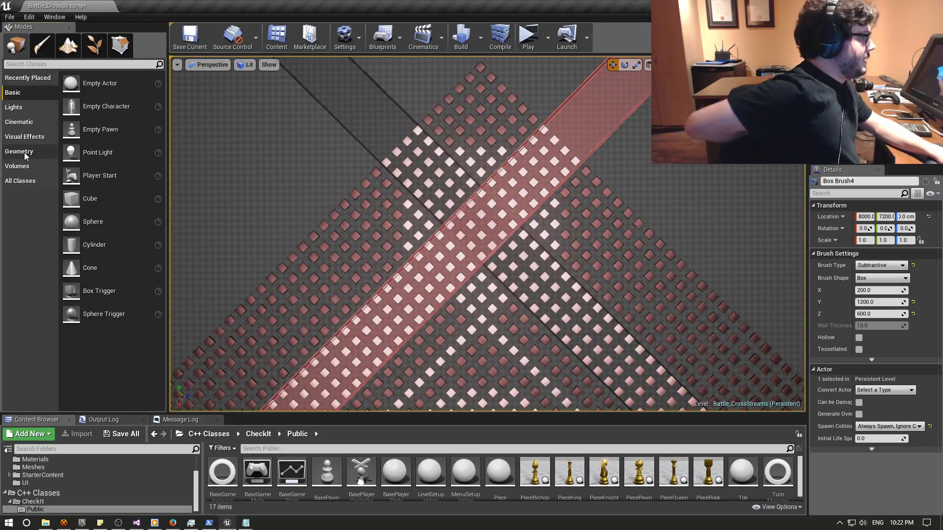
pyautogui.click(25, 153)
pyautogui.moveTo(83, 82); pyautogui.dragTo(473, 220)
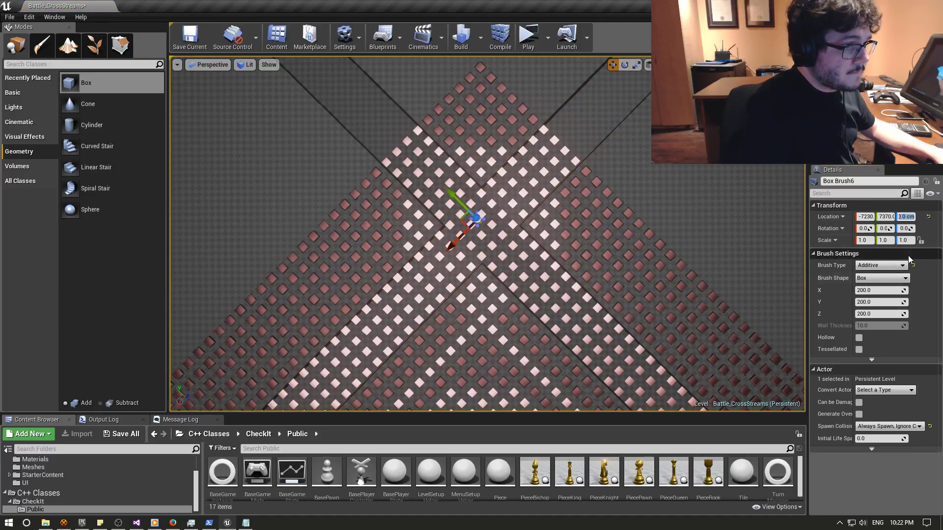
pyautogui.click(879, 314)
pyautogui.write('600')
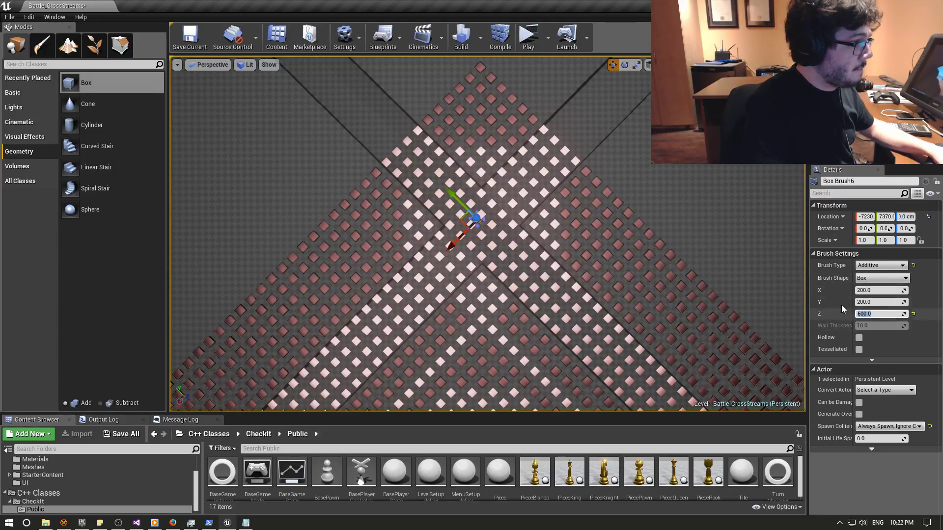
pyautogui.scroll(2, 339, 366)
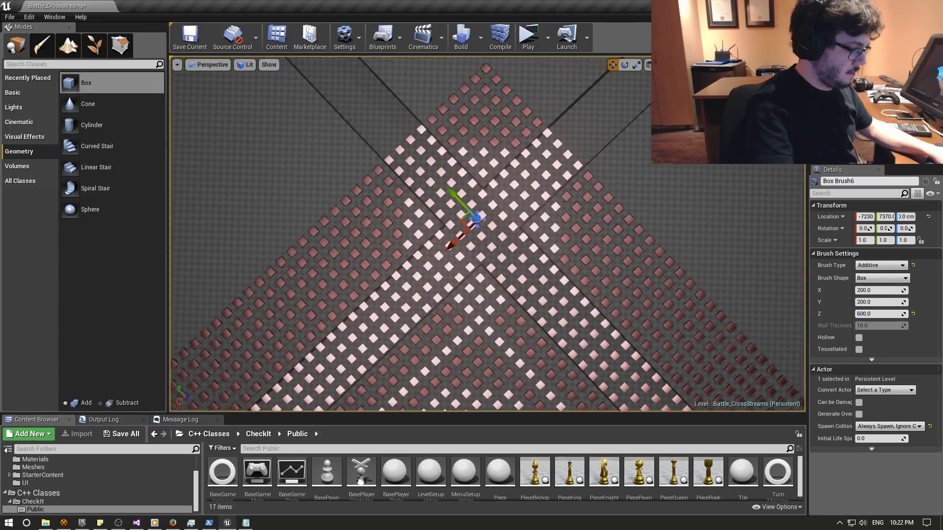
pyautogui.scroll(3, 393, 309)
pyautogui.scroll(4, 432, 275)
pyautogui.scroll(3, 453, 253)
pyautogui.scroll(-5, 453, 253)
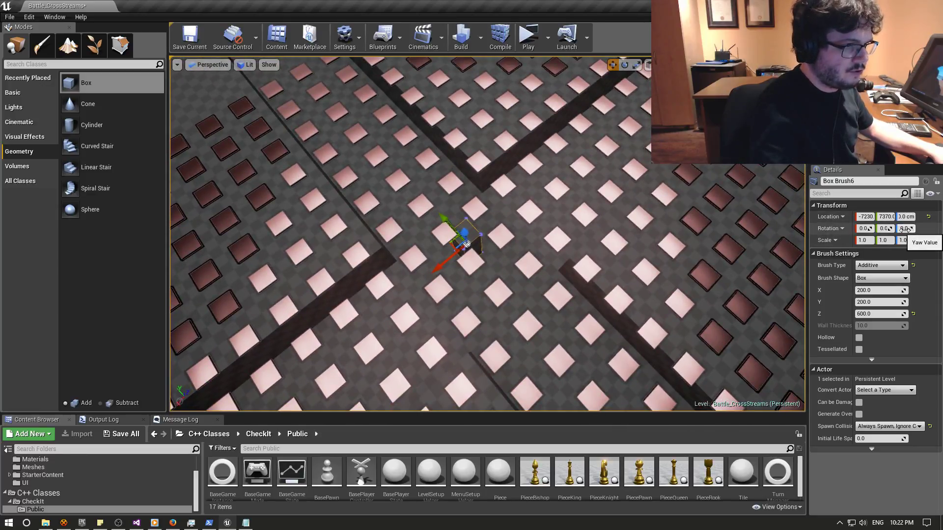
# Rotate the new brush 45 degrees around Z and line up the view with the grid.
pyautogui.moveTo(908, 228); pyautogui.dragTo(908, 229)
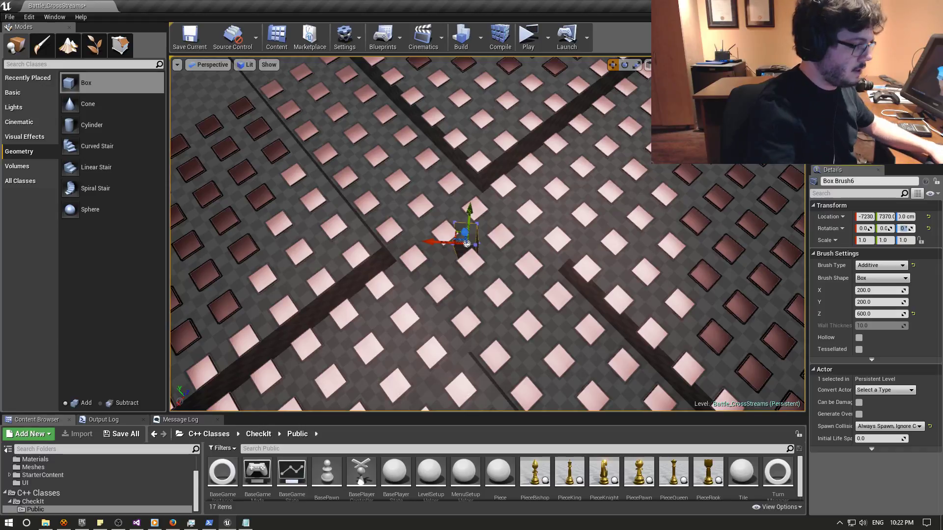
pyautogui.moveTo(672, 258); pyautogui.dragTo(671, 258, button='right')
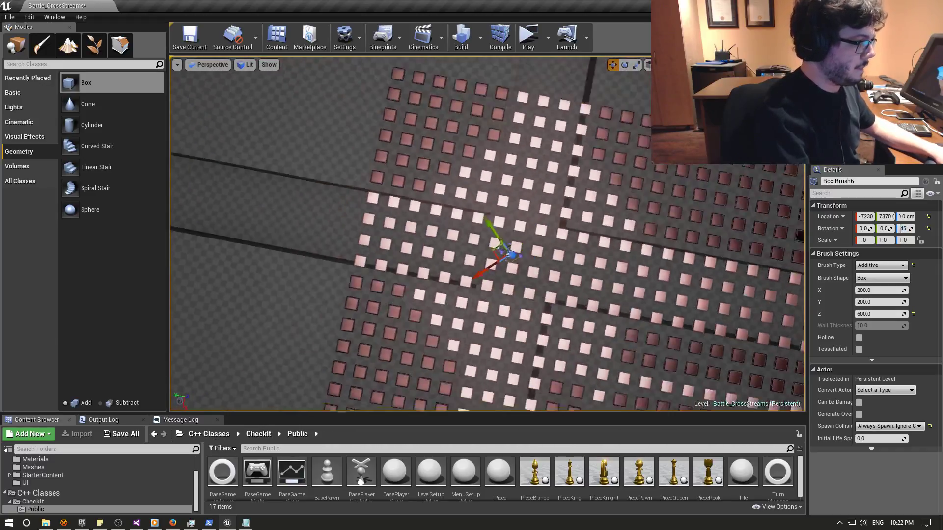
pyautogui.moveTo(566, 267); pyautogui.dragTo(566, 267, button='right')
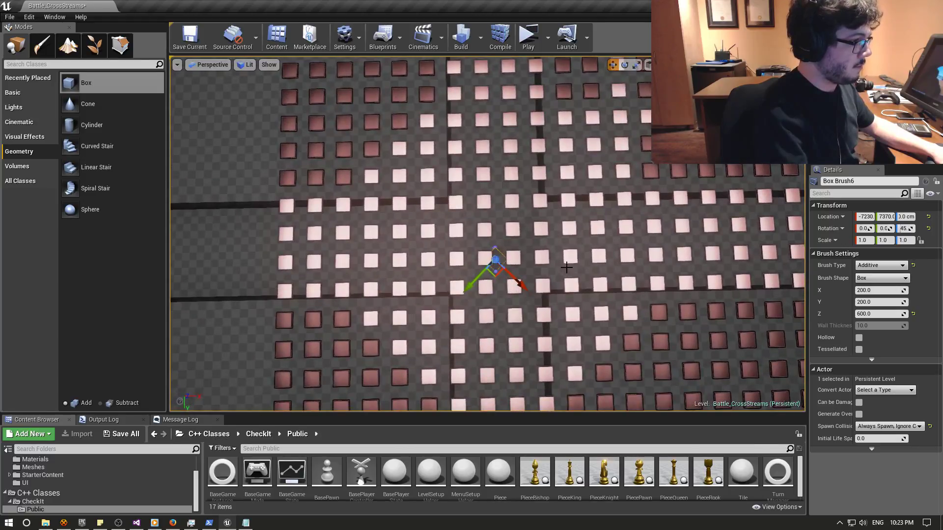
# Inspect the floor tiles and Box Brush2 channel, then select the Box Brush6 pillar.
pyautogui.click(489, 229)
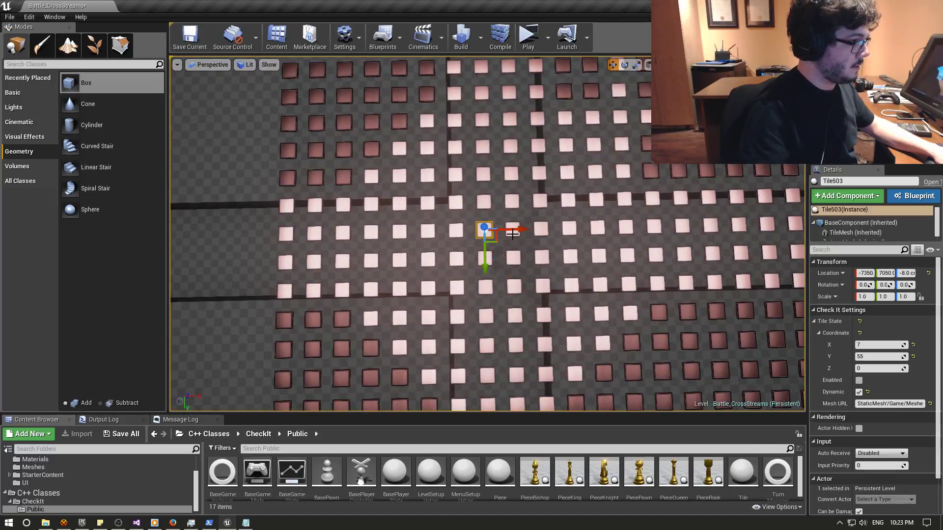
pyautogui.keyDown('ctrl'); pyautogui.click(513, 260); pyautogui.keyUp('ctrl')
pyautogui.click(486, 235)
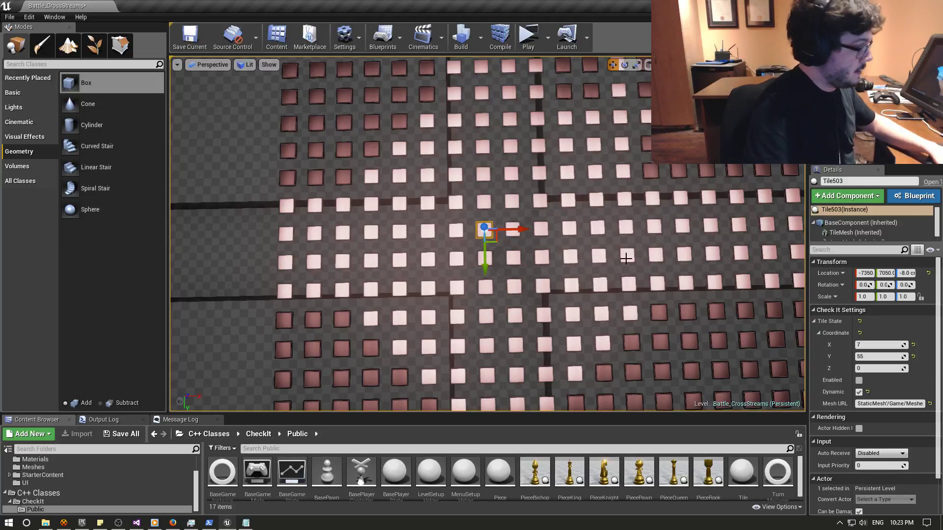
pyautogui.moveTo(244, 527)
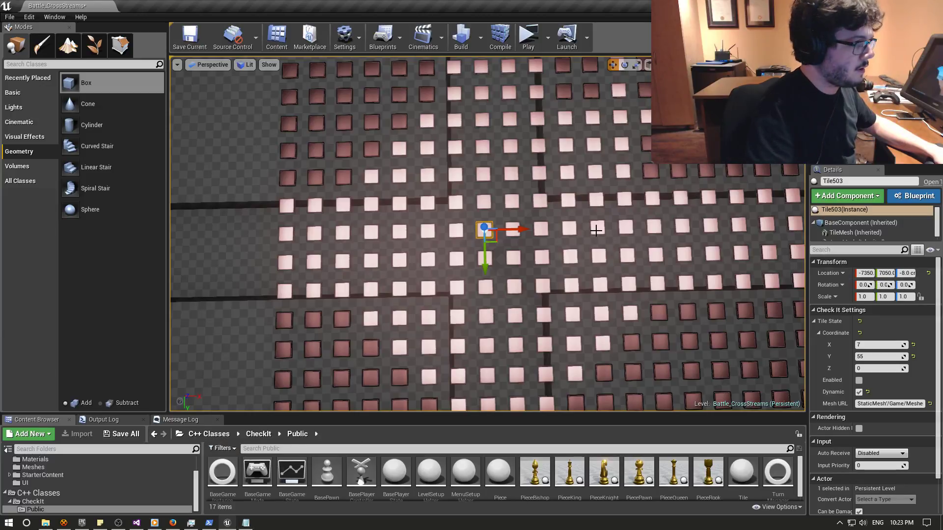
pyautogui.click(506, 271)
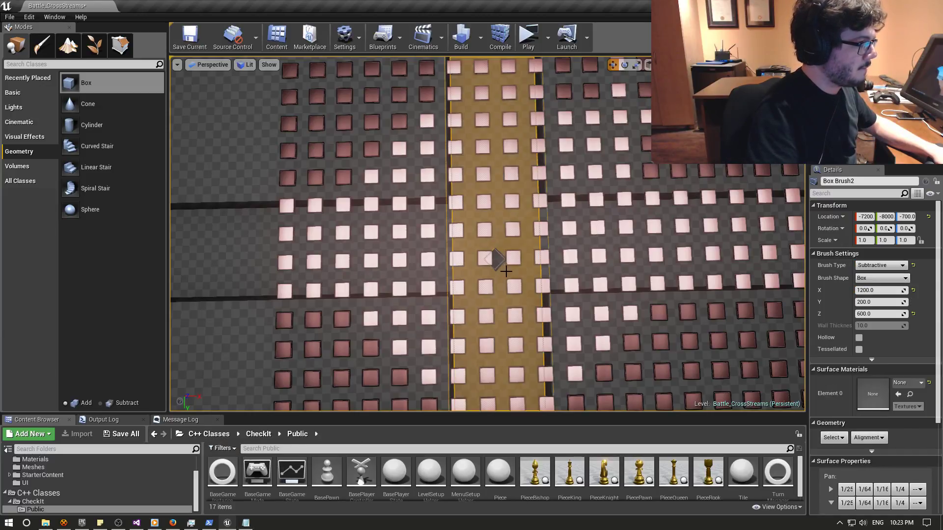
pyautogui.click(498, 262)
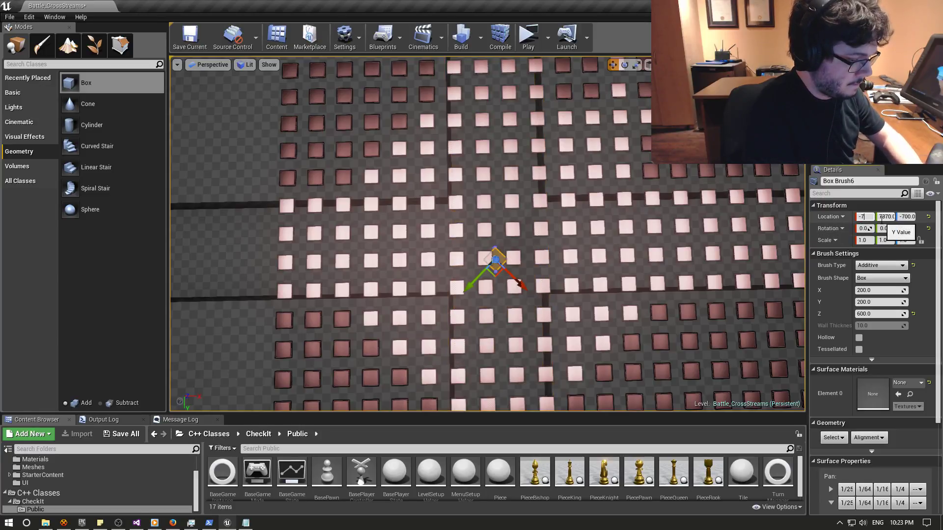
# Set Box Brush6's Location X to -7200 and orbit the view around it.
pyautogui.click(882, 218)
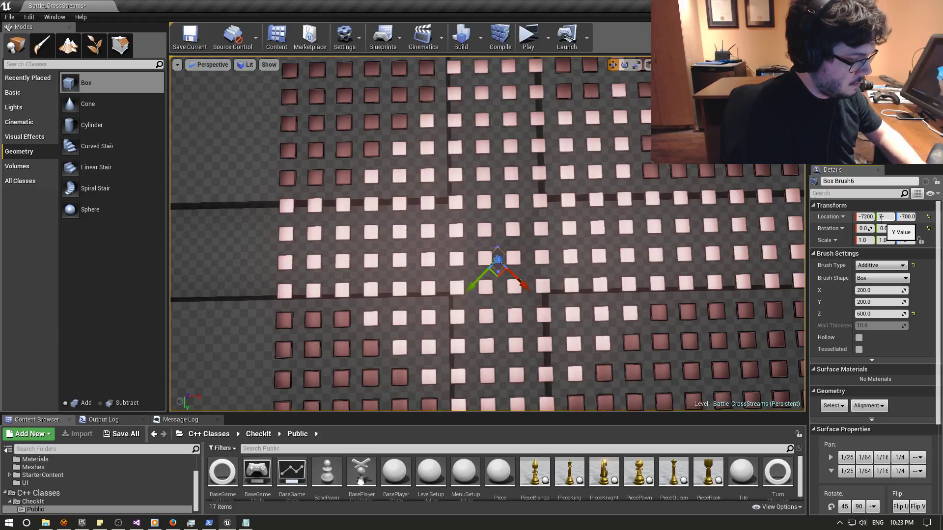
pyautogui.write('200')
pyautogui.press('Return')
pyautogui.moveTo(398, 266); pyautogui.dragTo(471, 275, button='right')
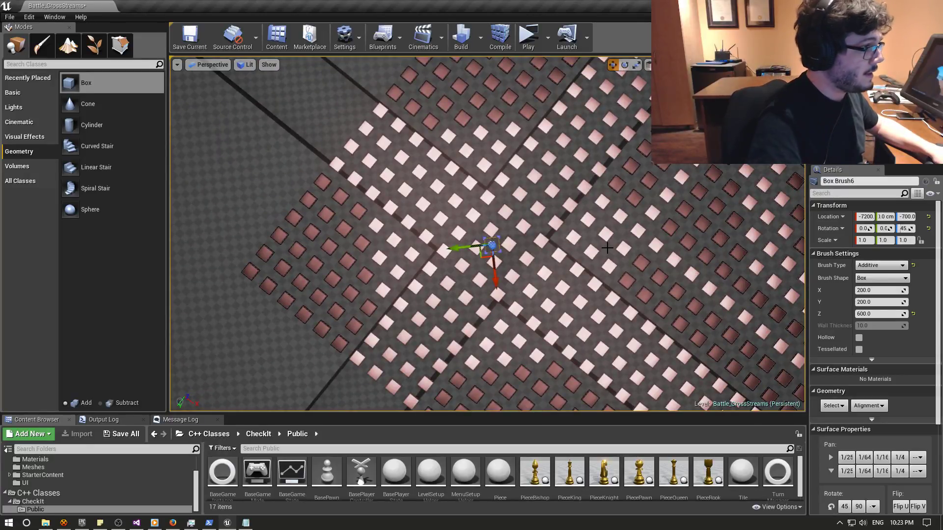
pyautogui.moveTo(603, 250); pyautogui.dragTo(753, 242, button='right')
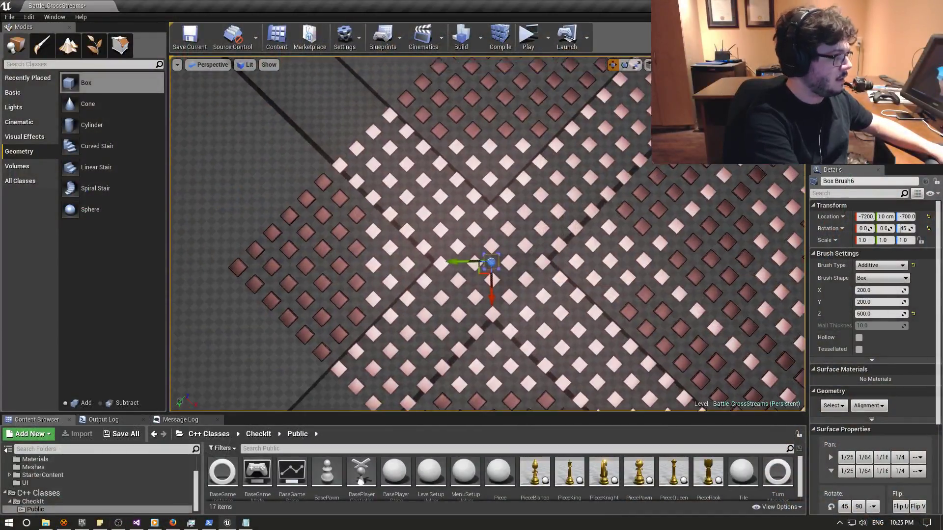
# Start enlarging the brush's X size, trying values from 2000 upward.
pyautogui.keyDown('alt'); pyautogui.moveTo(489, 289); pyautogui.dragTo(488, 290); pyautogui.keyUp('alt')
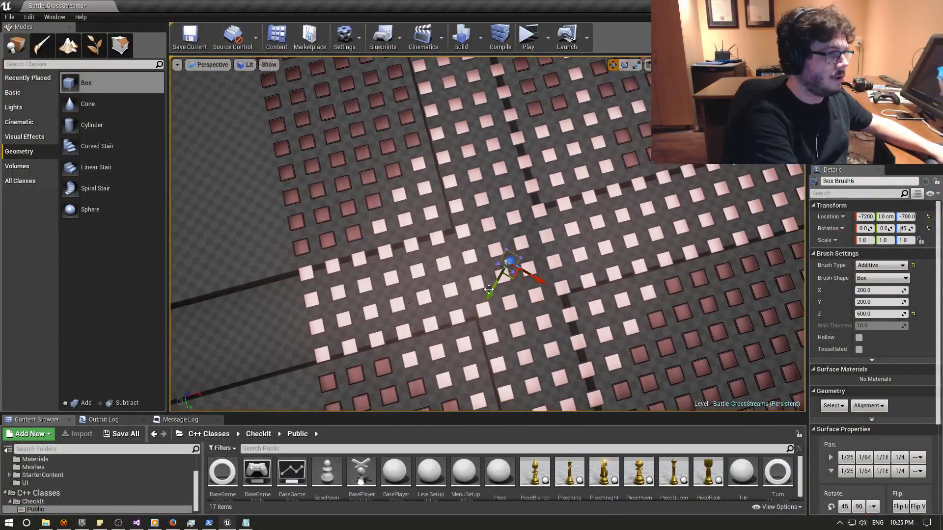
pyautogui.click(865, 291)
pyautogui.write('2000')
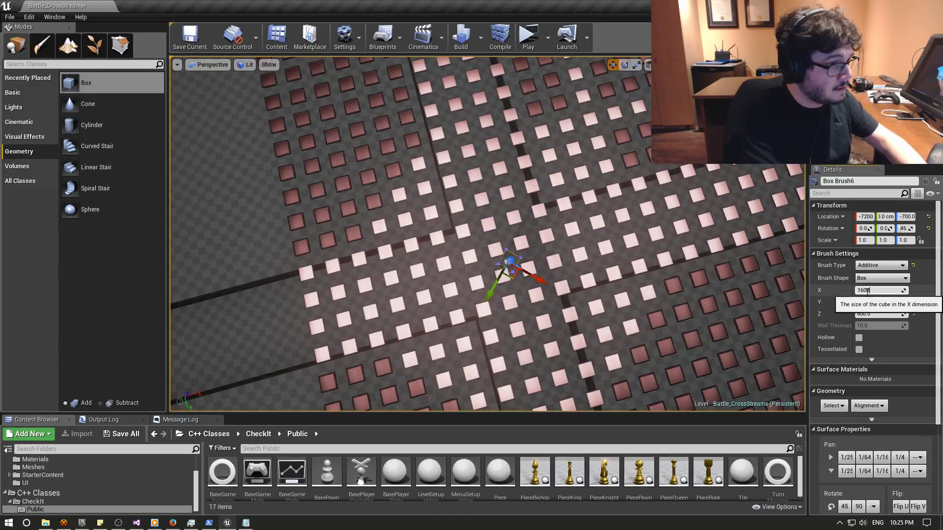
pyautogui.press('Return')
pyautogui.press('Tab')
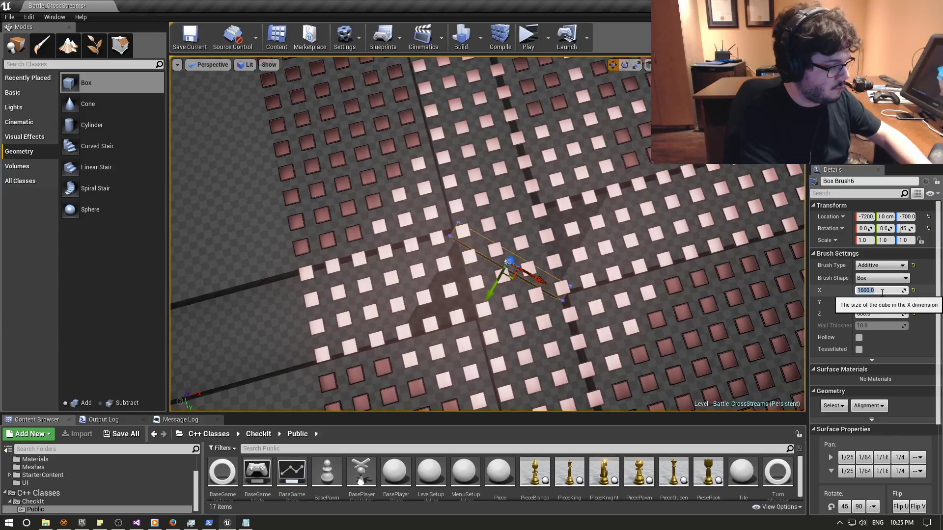
pyautogui.write('2600')
pyautogui.press('Return')
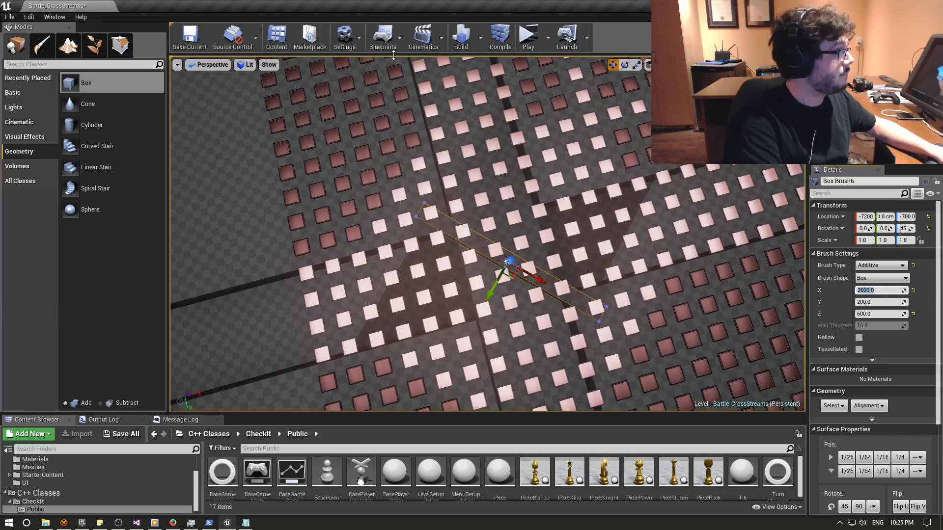
# Switch the viewport to Top wireframe and frame the brush.
pyautogui.click(207, 65)
pyautogui.click(204, 99)
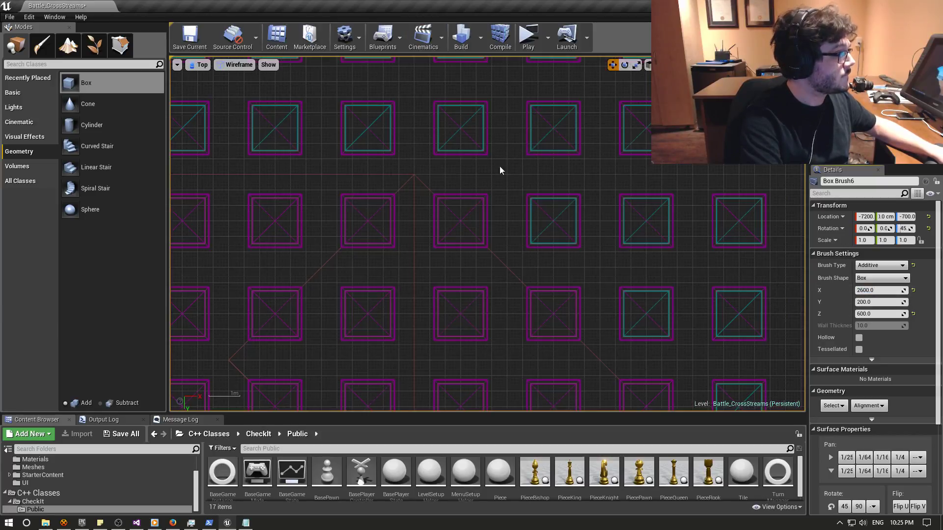
pyautogui.scroll(-2, 515, 172)
pyautogui.scroll(-3, 532, 181)
pyautogui.scroll(-2, 530, 172)
pyautogui.scroll(2, 369, 168)
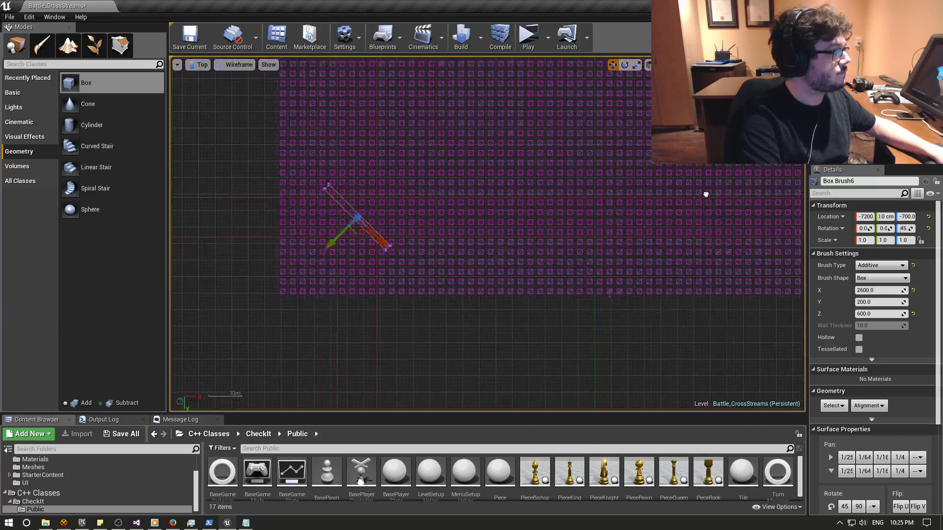
pyautogui.moveTo(705, 193); pyautogui.dragTo(469, 222, button='right')
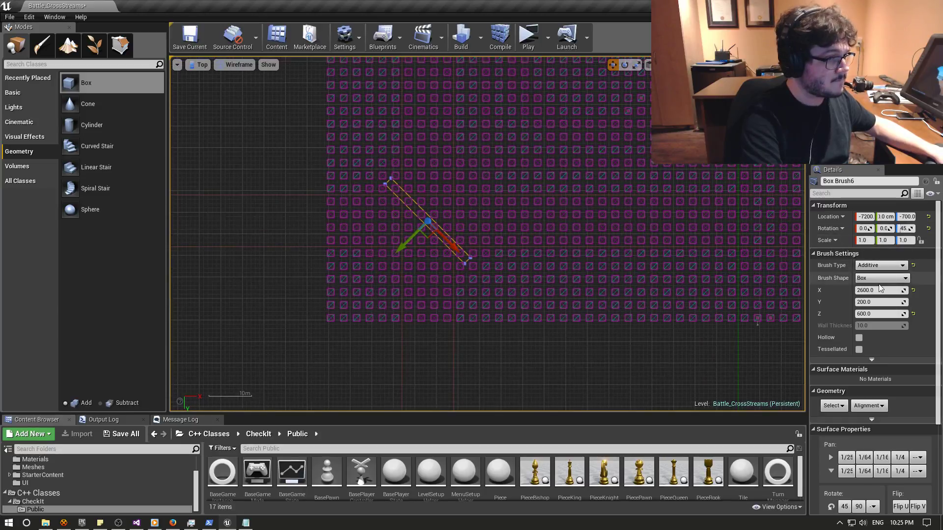
pyautogui.write('300')
# Refine the brush's X size through 3000 and 2950 to 2970.
pyautogui.press('Return')
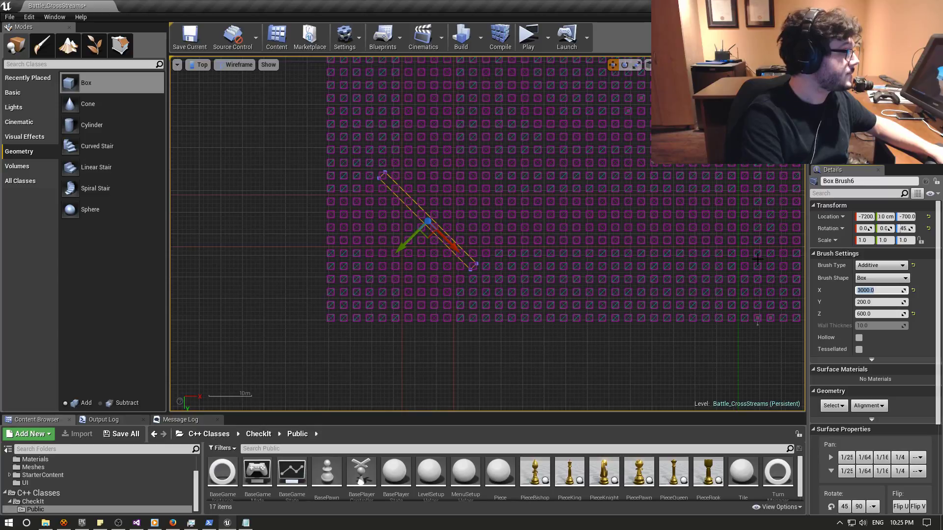
pyautogui.scroll(3, 524, 266)
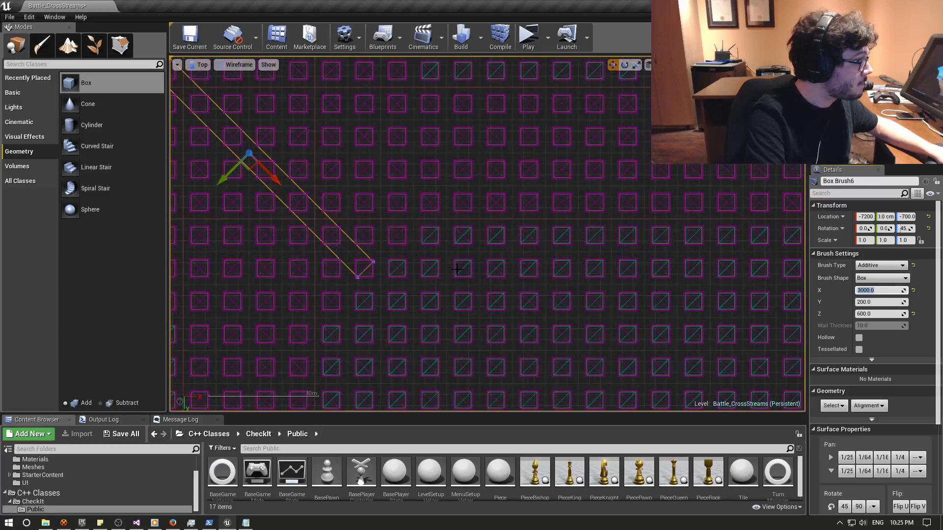
pyautogui.click(880, 291)
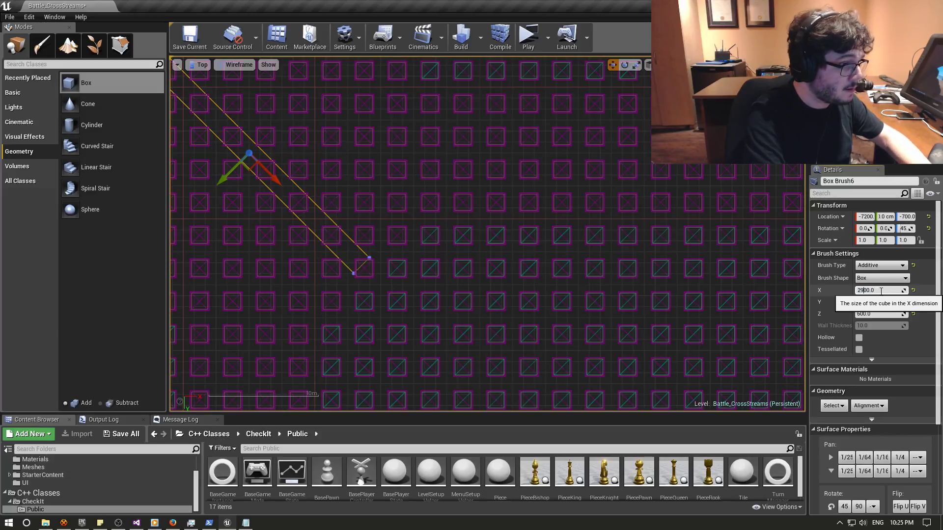
pyautogui.write('5')
pyautogui.press('Return')
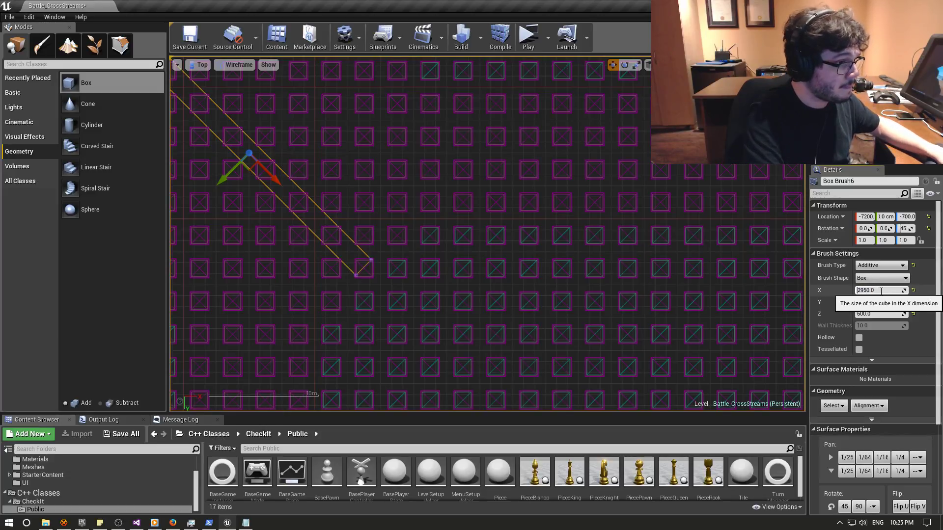
pyautogui.write('2970')
pyautogui.press('Return')
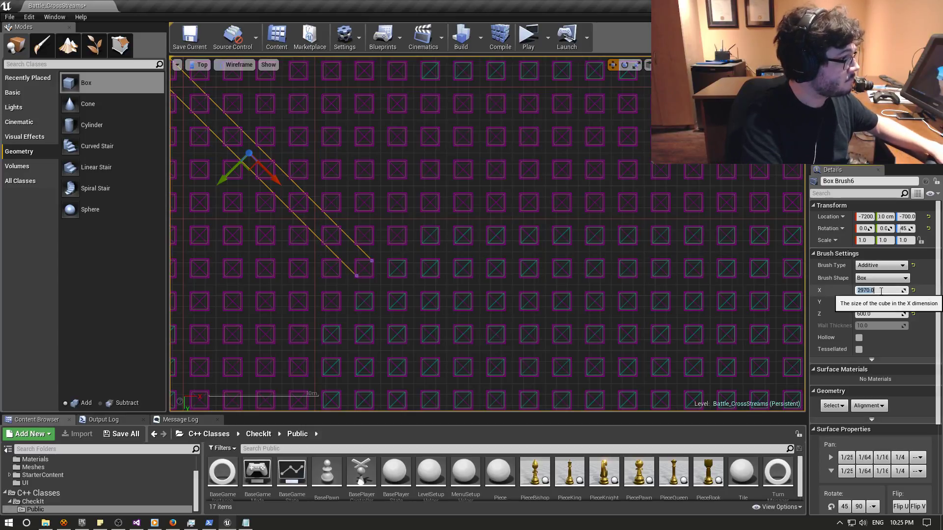
# Set the brush Y size to 2970, make it Subtractive, and return to Perspective.
pyautogui.scroll(-2, 667, 249)
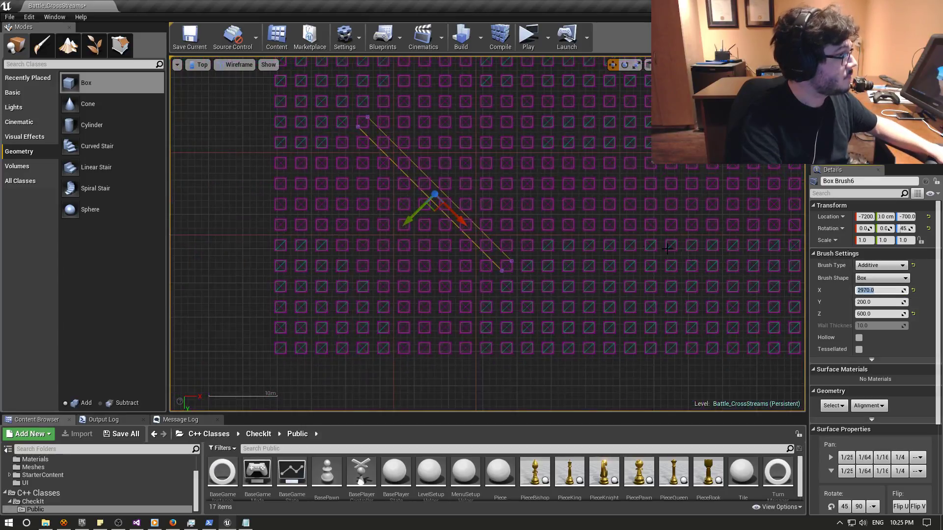
pyautogui.click(873, 303)
pyautogui.write('2970')
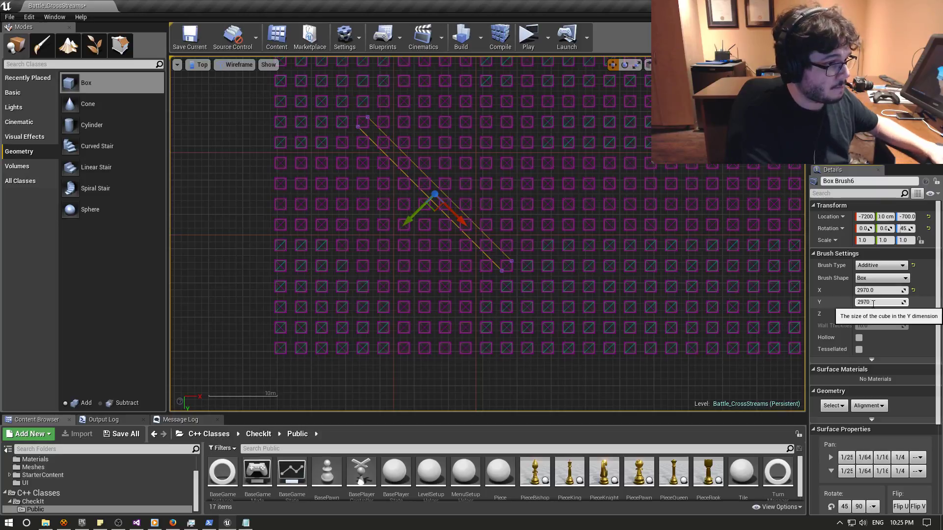
pyautogui.press('Return')
pyautogui.click(874, 265)
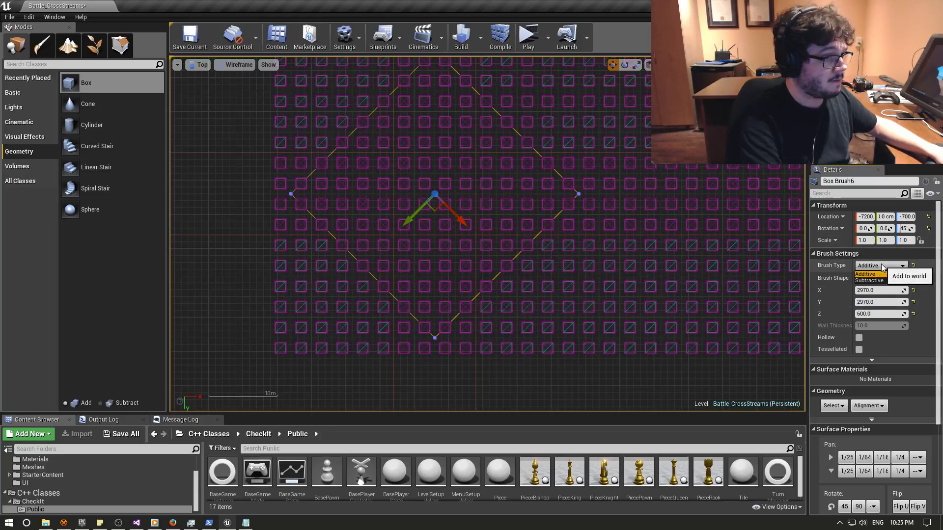
pyautogui.click(864, 281)
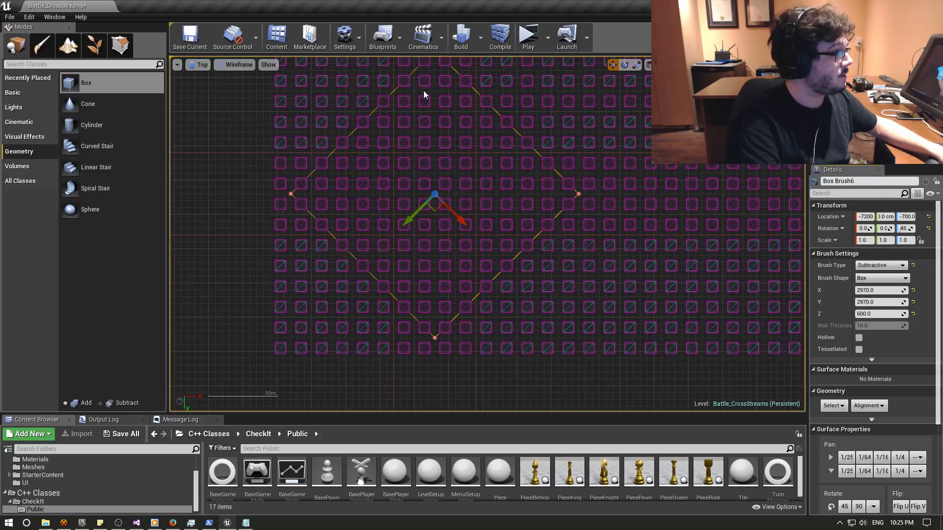
pyautogui.click(197, 65)
pyautogui.click(208, 78)
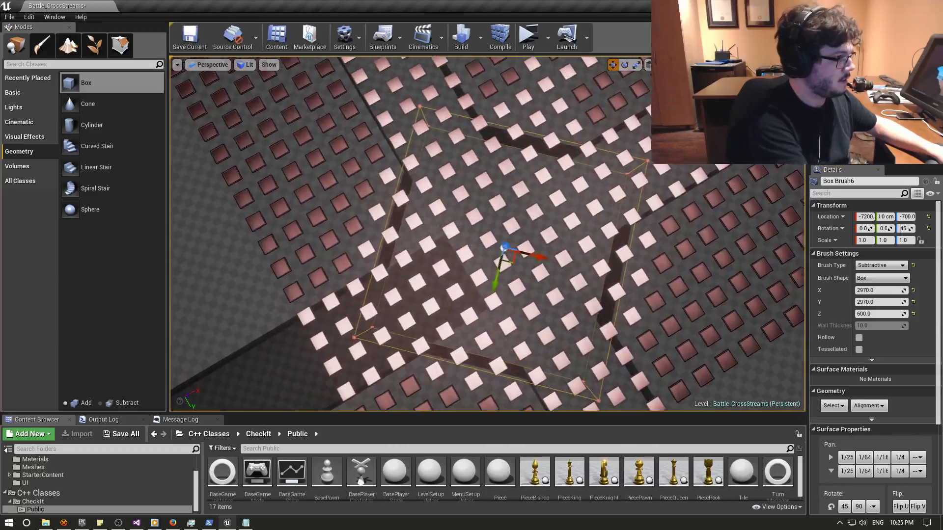
# Try lowering the brush from Z -700 to -780, undo it, and save Battle_CrossStreams.
pyautogui.moveTo(486, 236)
pyautogui.mouseDown(button='right')
pyautogui.moveTo(486, 206)
pyautogui.moveTo(487, 255)
pyautogui.mouseUp(button='right')
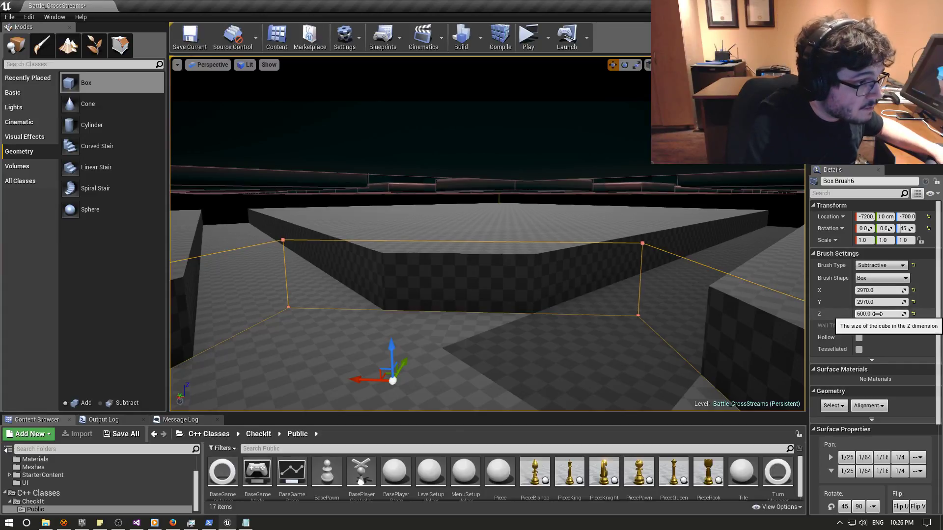
pyautogui.click(897, 316)
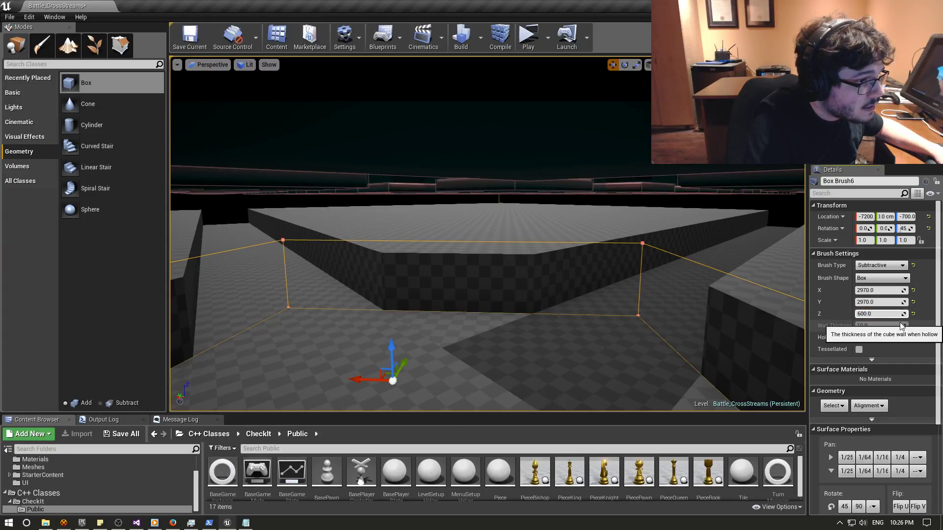
pyautogui.moveTo(572, 326)
pyautogui.mouseDown(button='right')
pyautogui.moveTo(573, 265)
pyautogui.moveTo(578, 314)
pyautogui.mouseUp(button='right')
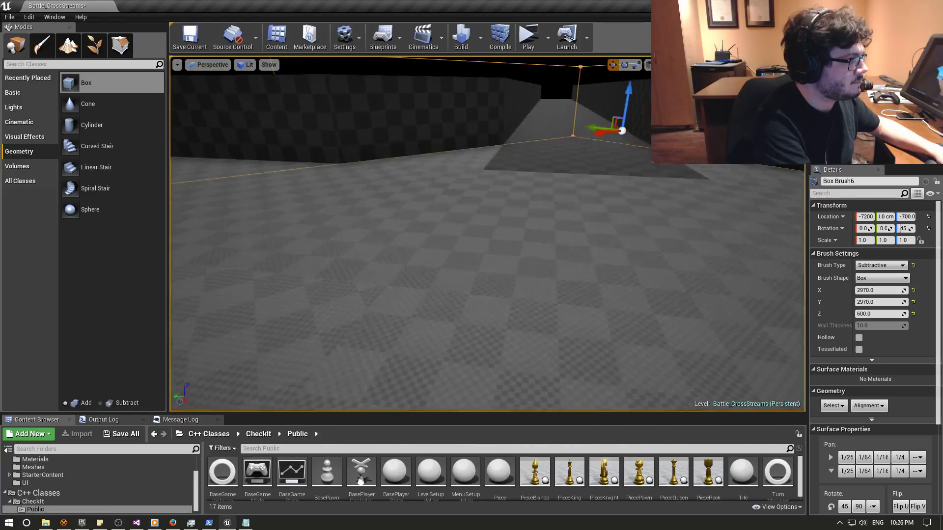
pyautogui.moveTo(560, 287); pyautogui.dragTo(561, 306)
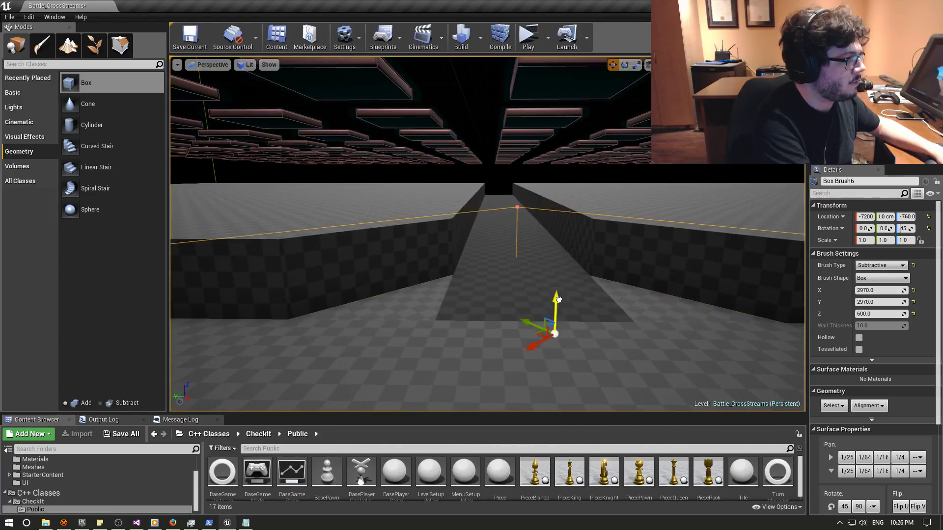
pyautogui.moveTo(578, 351); pyautogui.dragTo(569, 355, button='right')
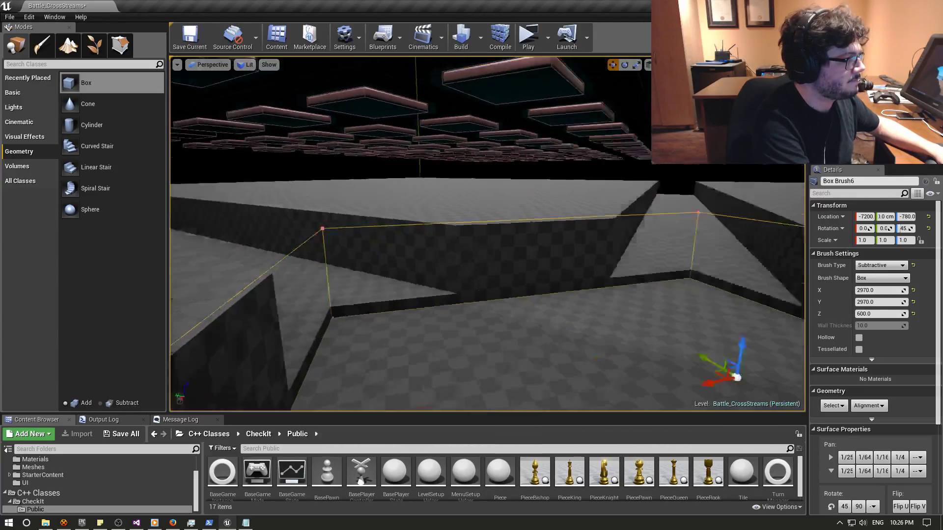
pyautogui.hotkey('ctrl', 'z')
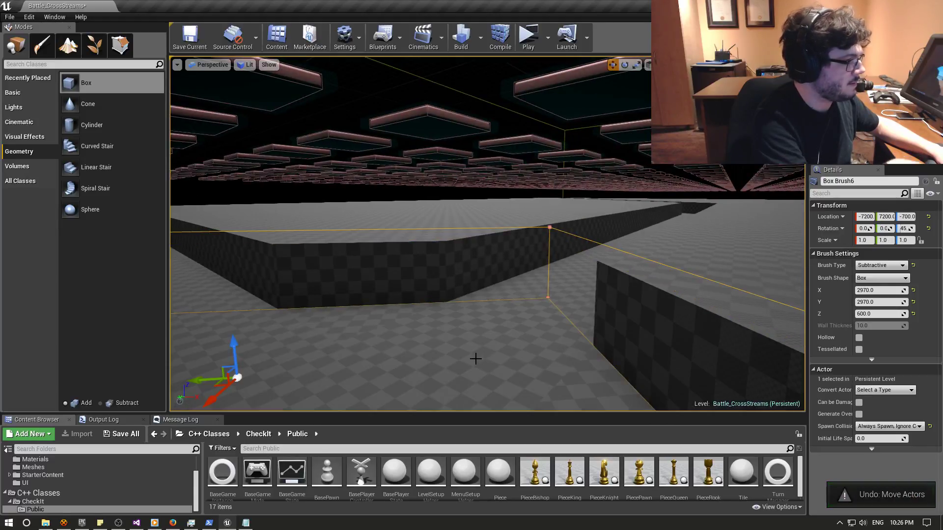
pyautogui.hotkey('ctrl', 's')
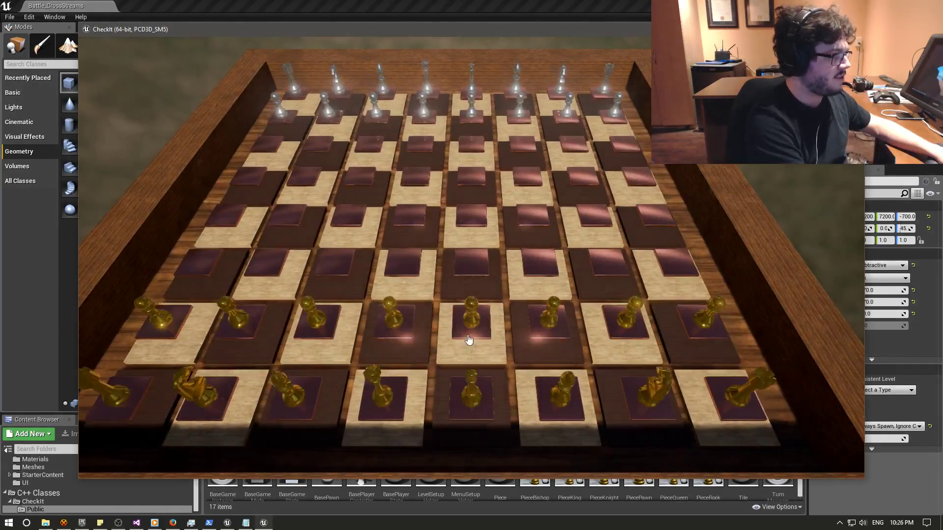
# Advance several gold pieces and capture the white pawn with a gold pawn.
pyautogui.click(467, 315)
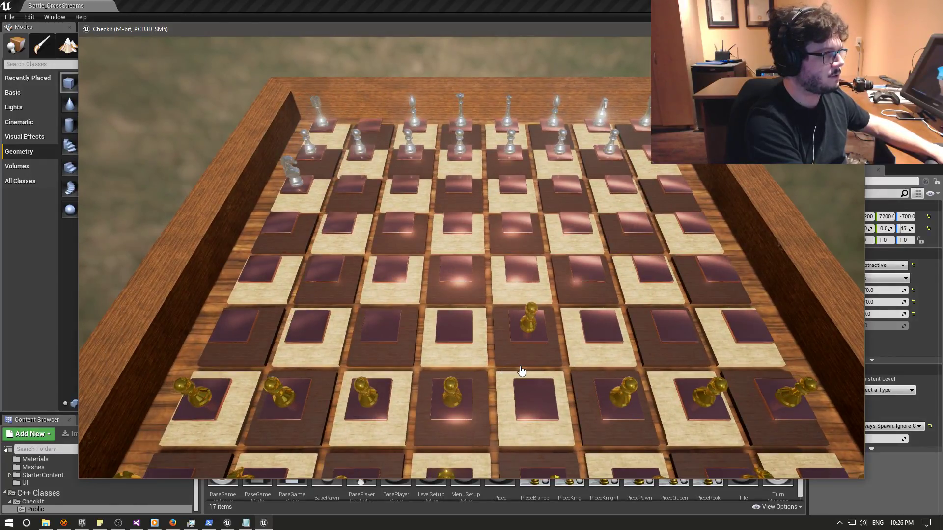
pyautogui.click(533, 324)
pyautogui.click(455, 329)
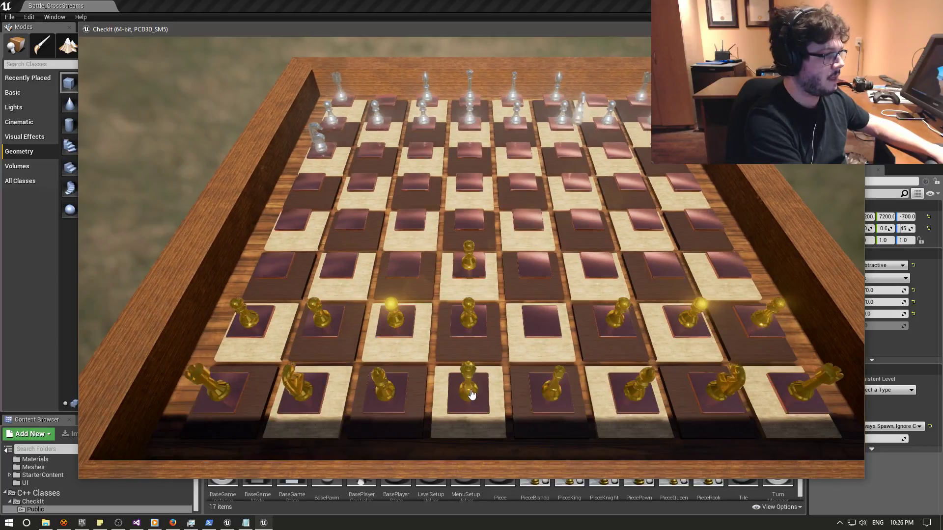
pyautogui.click(467, 388)
pyautogui.click(540, 380)
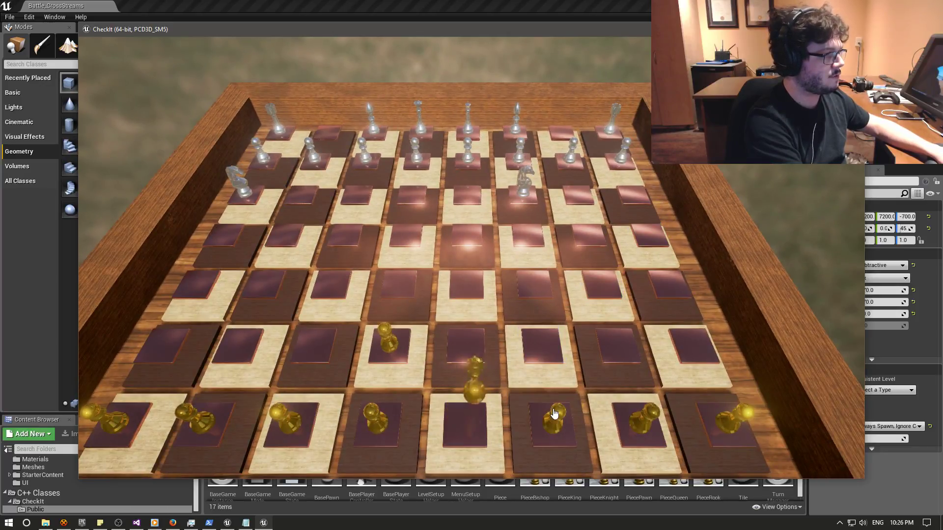
pyautogui.click(393, 342)
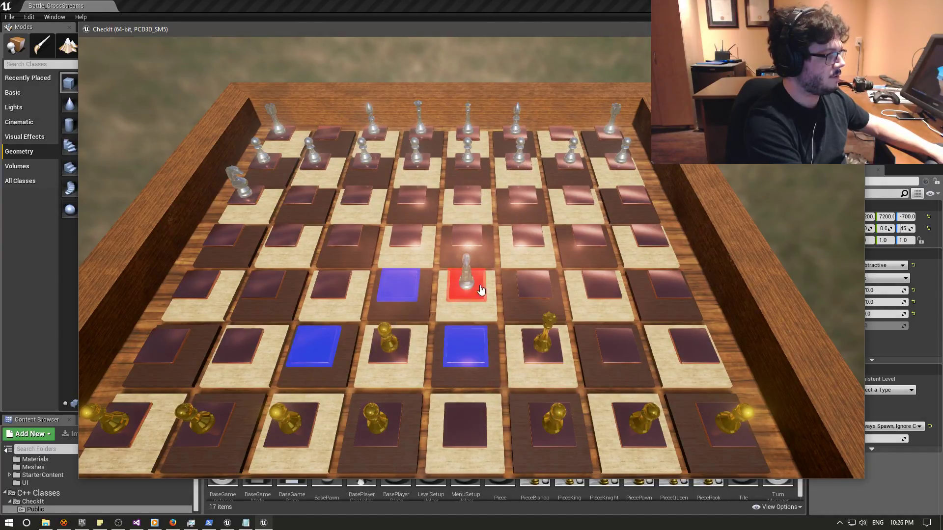
pyautogui.click(467, 285)
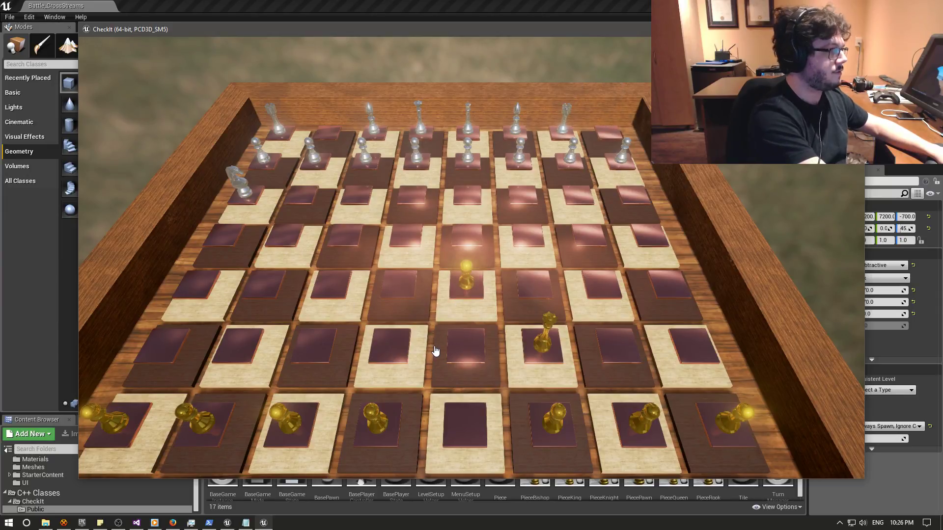
pyautogui.press('`')
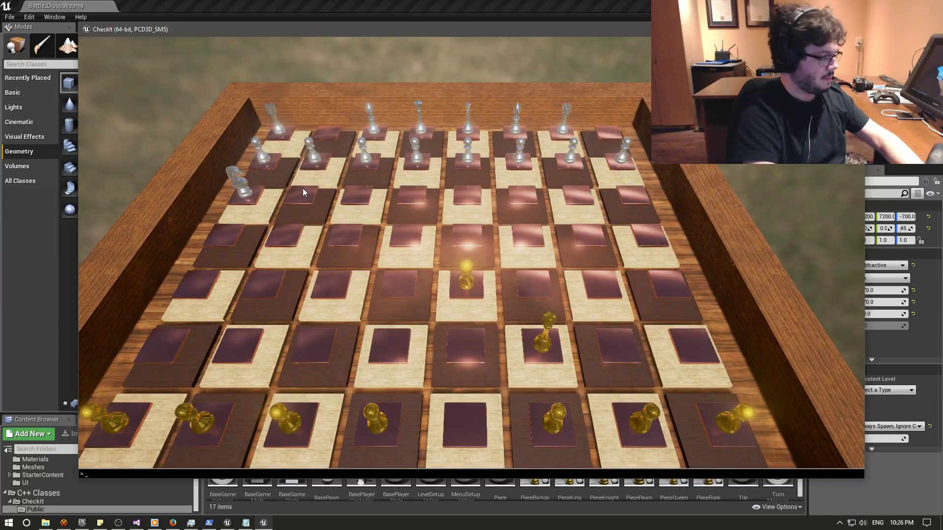
# Load the map with the console command 'open CrossStreams'.
pyautogui.write('open')
pyautogui.press('Up')
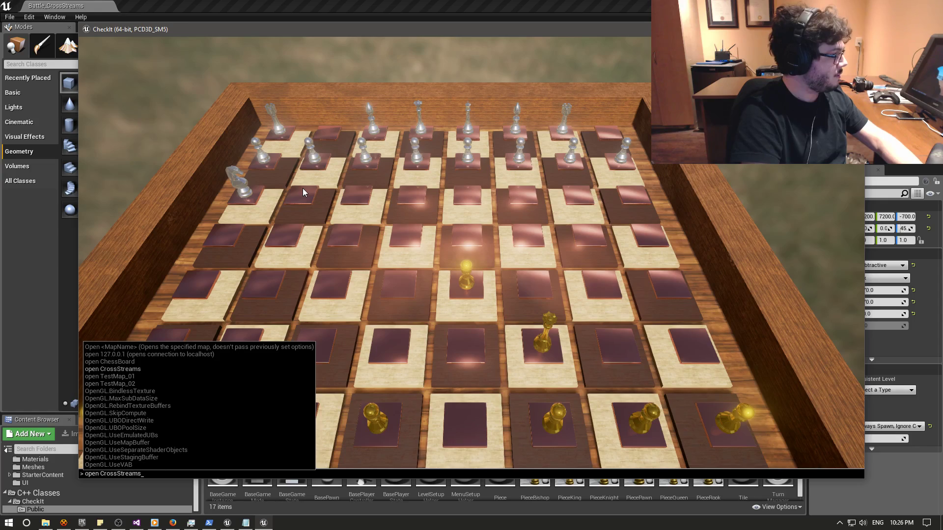
pyautogui.press('Return')
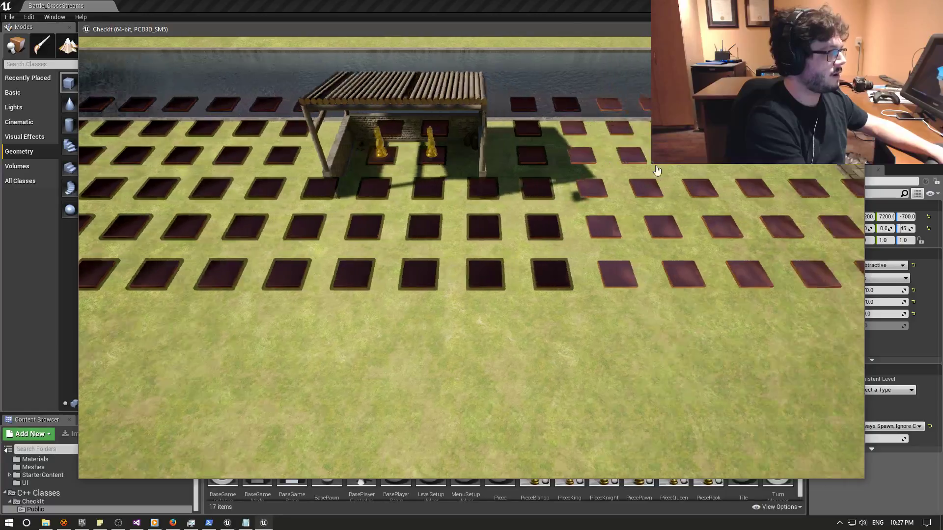
# Move several gold pieces and the left knight onto highlighted tiles, then stop play with Esc.
pyautogui.click(717, 273)
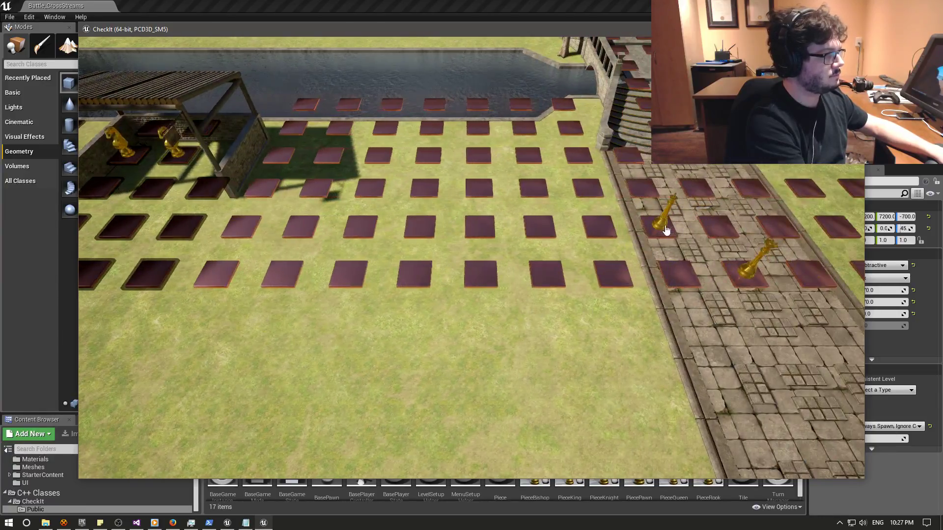
pyautogui.click(665, 230)
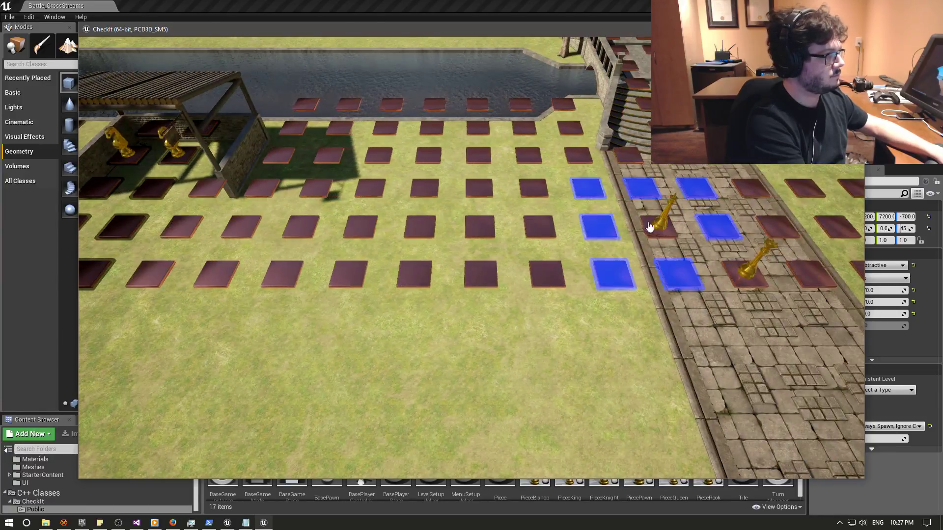
pyautogui.click(595, 232)
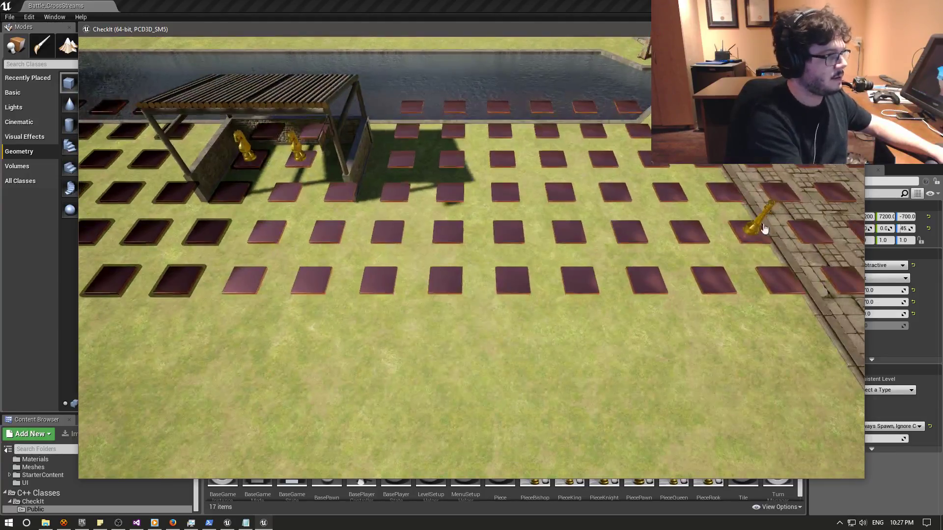
pyautogui.click(302, 152)
pyautogui.click(249, 156)
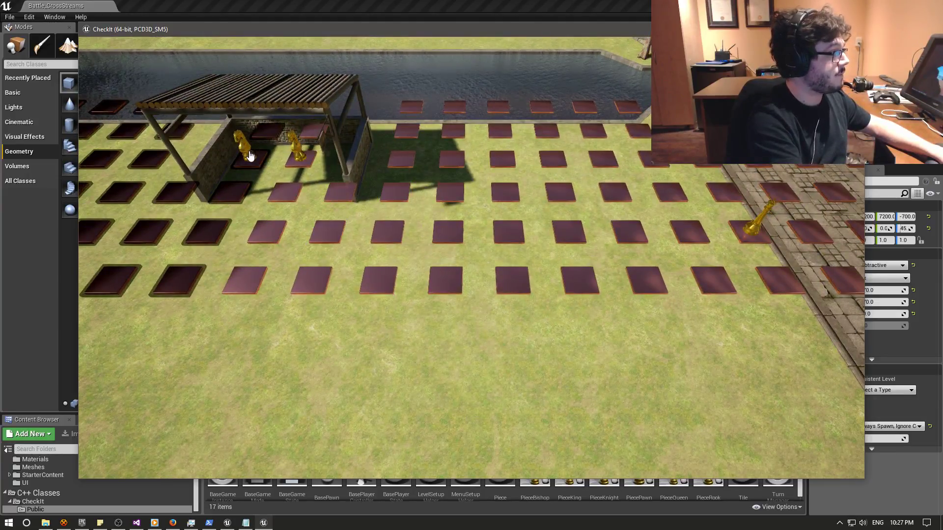
pyautogui.click(299, 154)
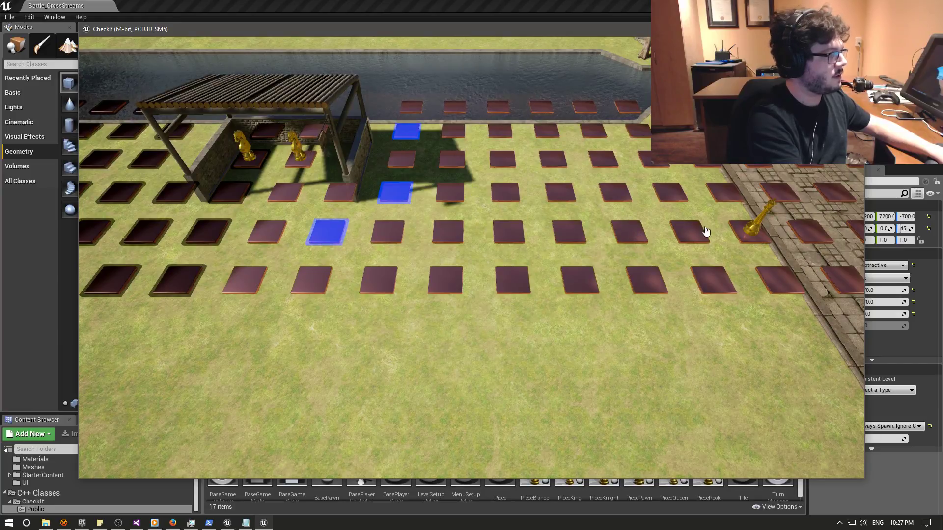
pyautogui.click(745, 230)
pyautogui.click(683, 237)
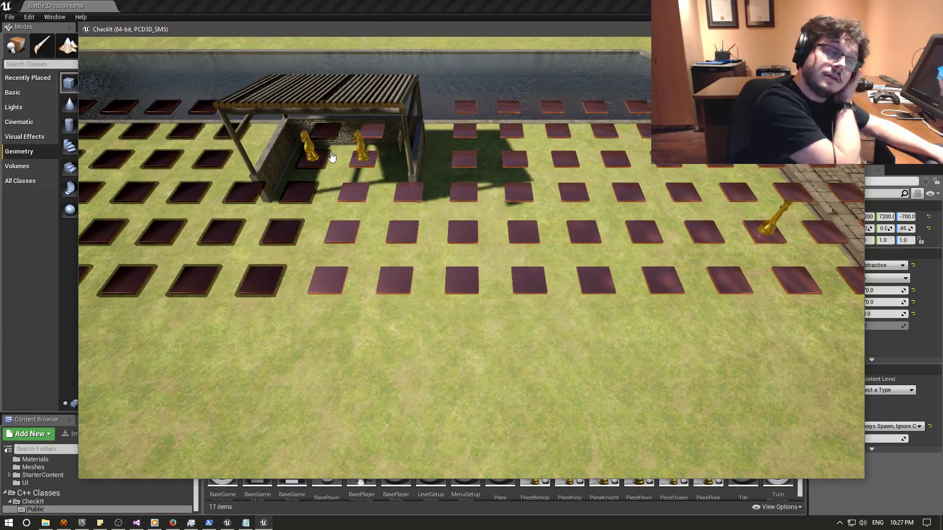
pyautogui.click(313, 156)
pyautogui.click(409, 194)
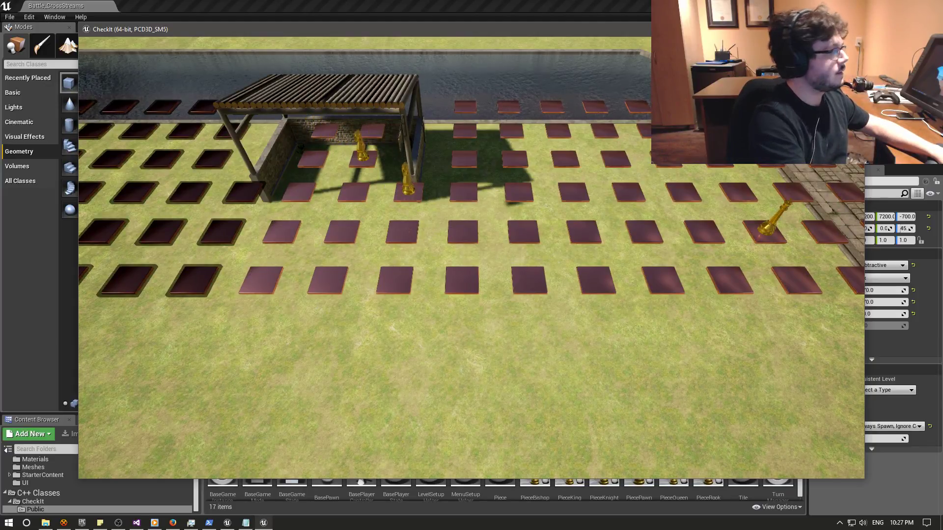
pyautogui.press('Escape')
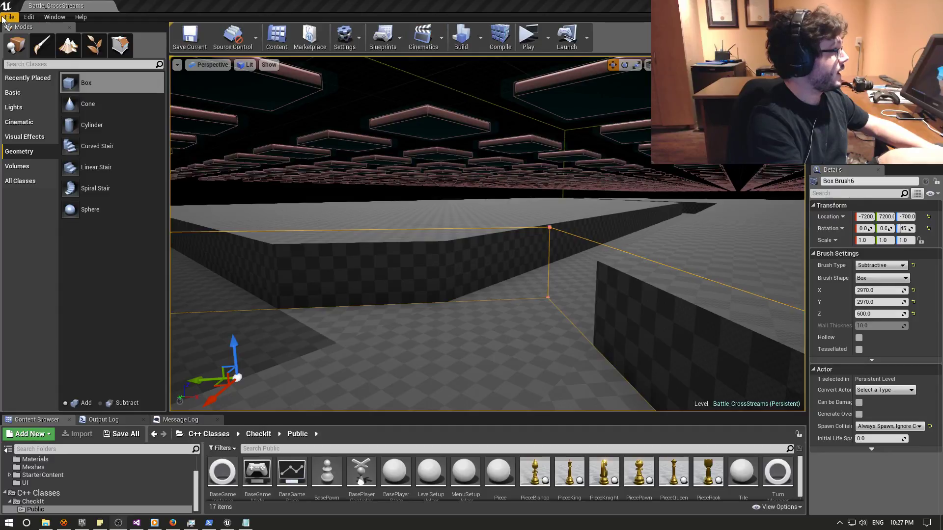
# Open MenuLevel_MainMenu from File > Recent Levels.
pyautogui.click(2, 17)
pyautogui.moveTo(44, 281)
pyautogui.click(137, 294)
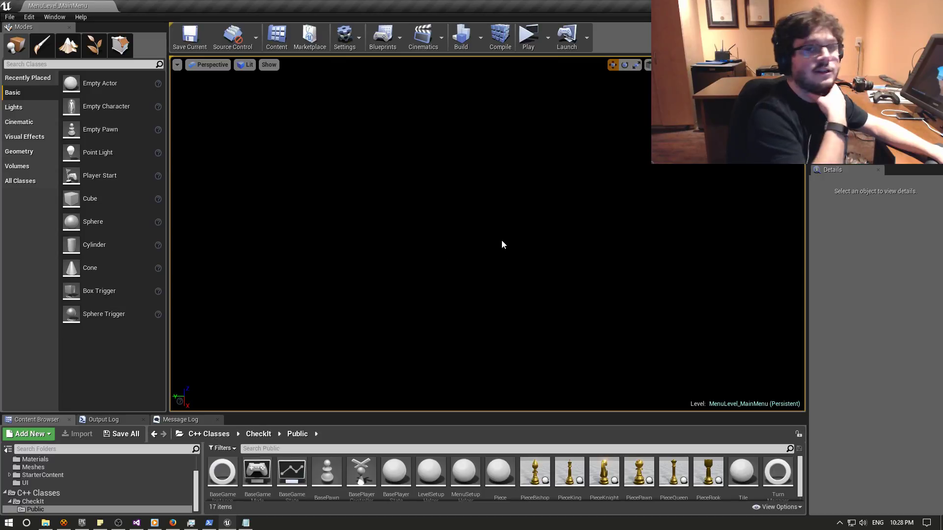
# Start the standalone game and set Round Settings to map CrossStreams with the 1 v AI preset.
pyautogui.click(532, 41)
pyautogui.click(475, 271)
pyautogui.click(270, 226)
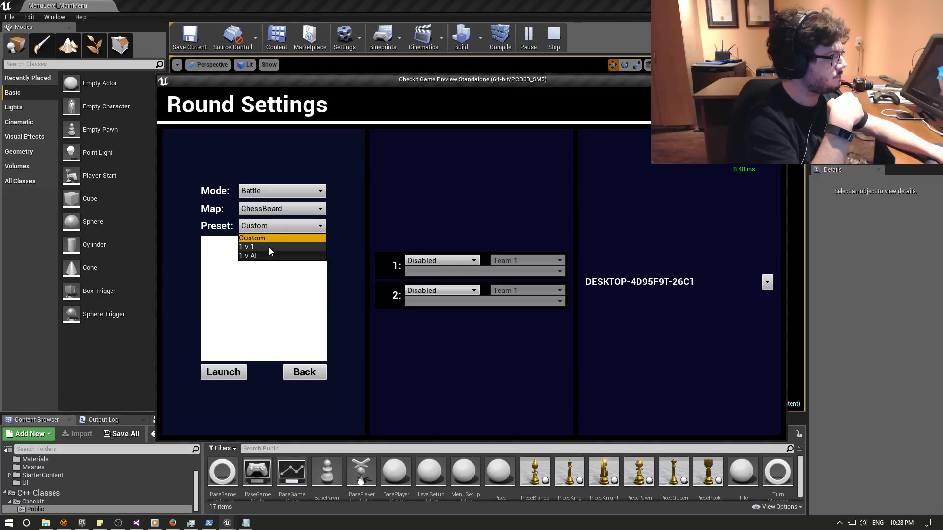
pyautogui.click(269, 247)
pyautogui.click(268, 209)
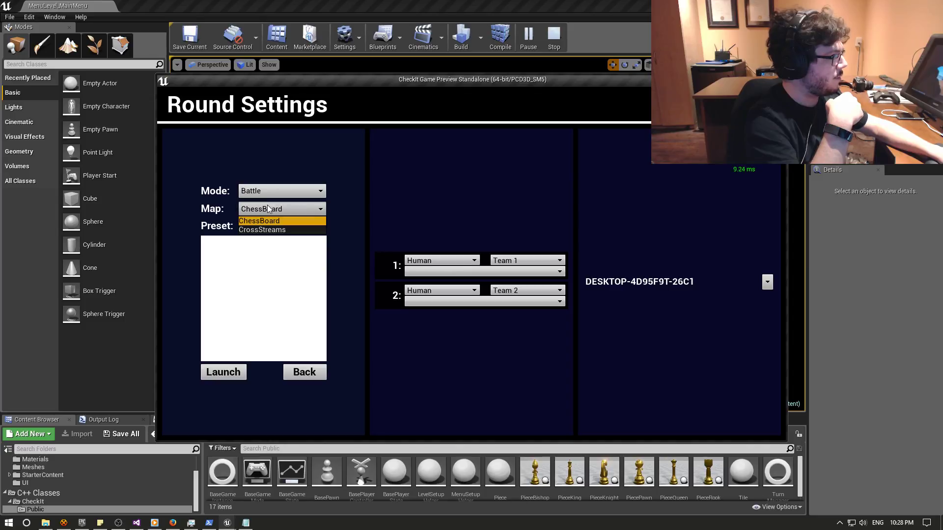
pyautogui.click(263, 232)
pyautogui.click(267, 226)
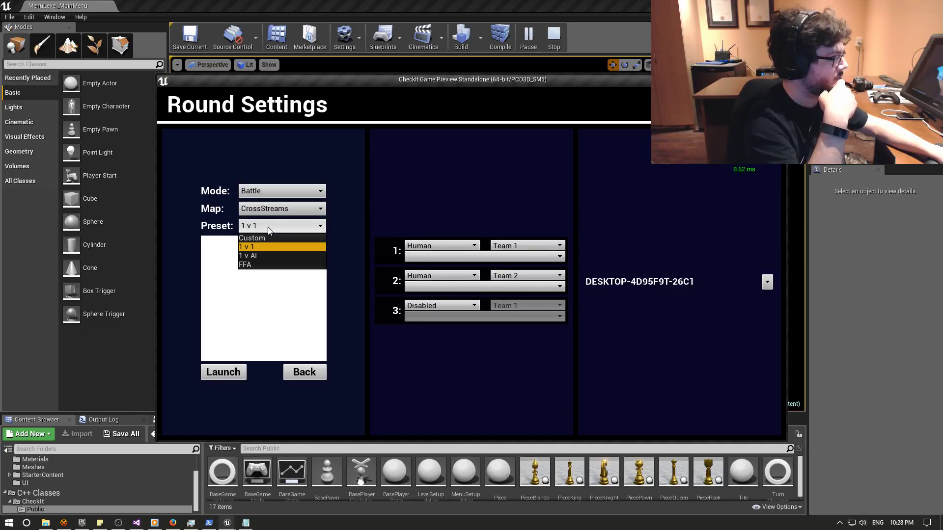
pyautogui.click(431, 258)
# Name the AI opponent, put it on Team 3, and launch the round.
pyautogui.click(428, 266)
pyautogui.click(423, 288)
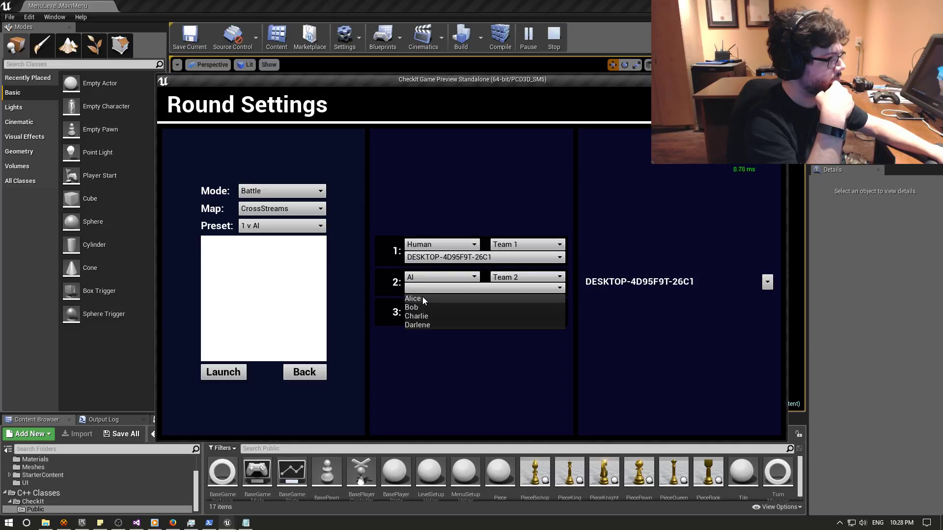
pyautogui.click(423, 299)
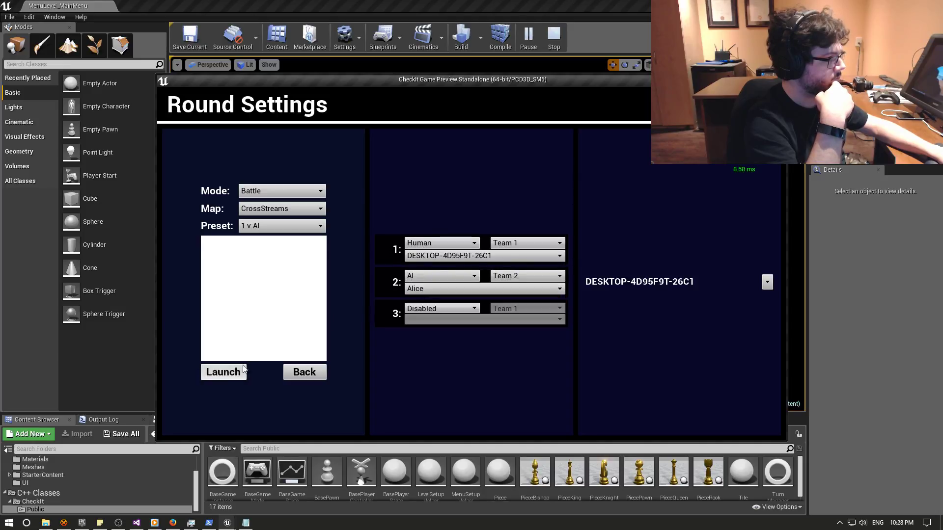
pyautogui.click(511, 276)
pyautogui.click(508, 306)
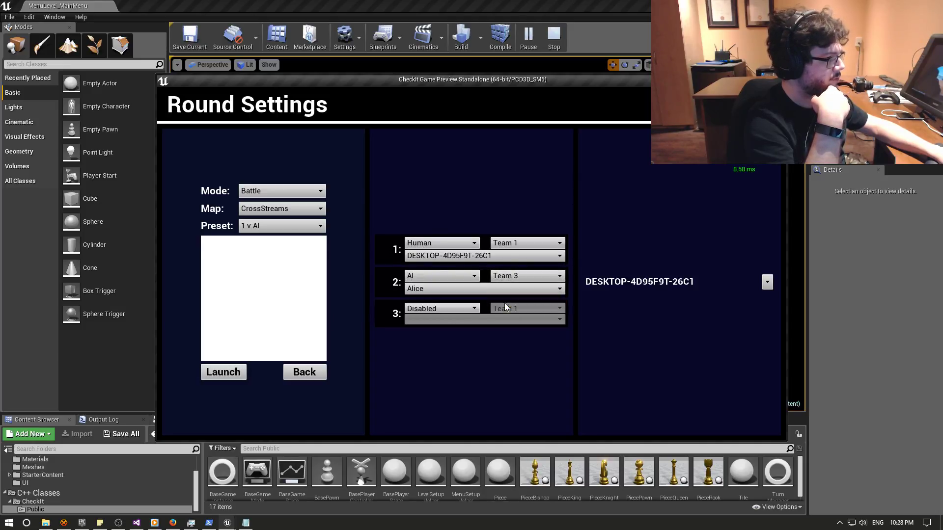
pyautogui.click(233, 372)
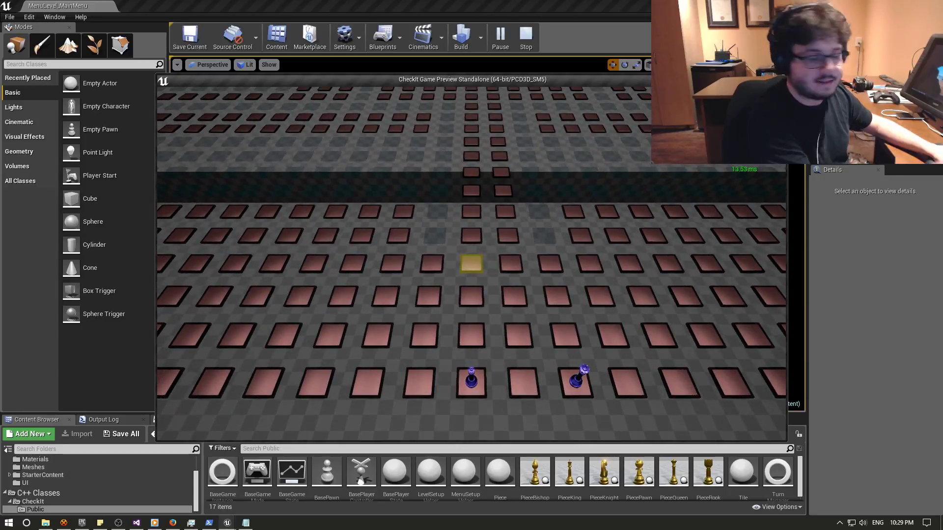
# Close the game preview with Esc, then open and dismiss the File menu.
pyautogui.press('Escape')
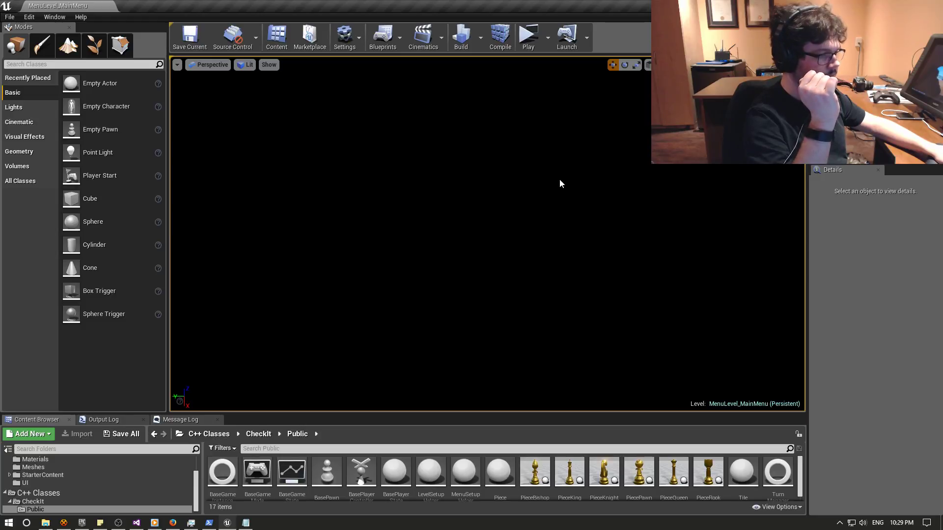
pyautogui.click(10, 18)
pyautogui.press('Escape')
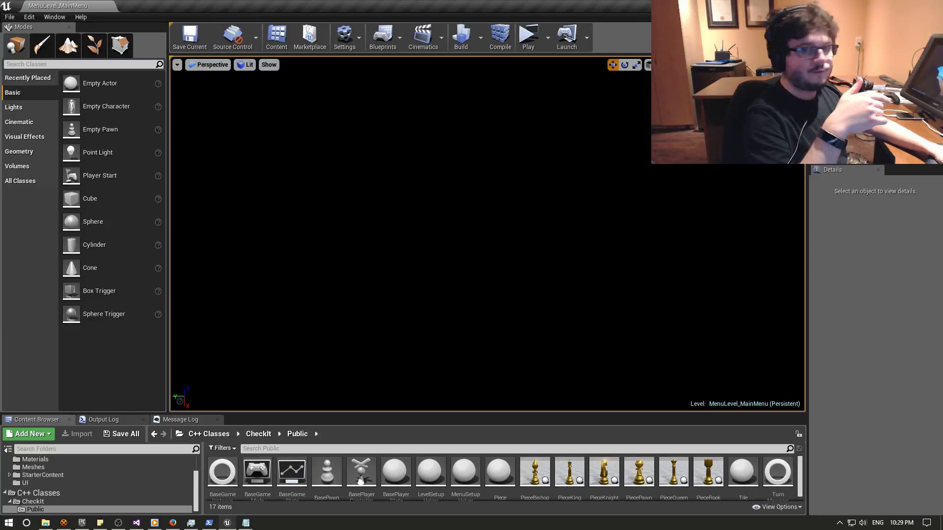